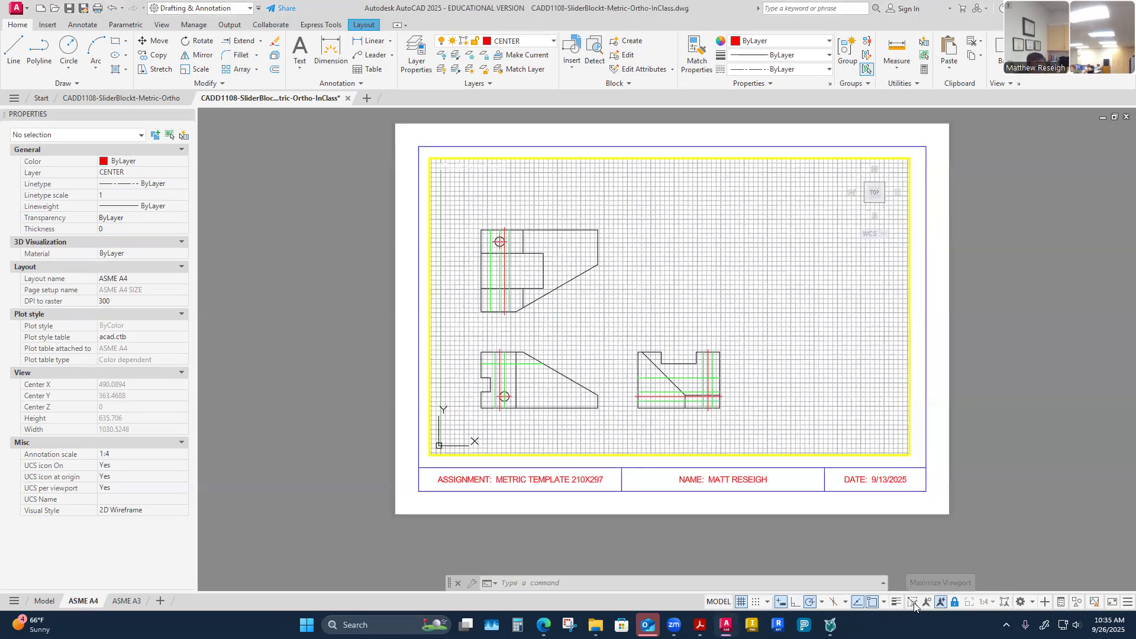
# Step: Turn off the grid display in the viewport of the ASME A4 layout
pyautogui.click(740, 603)
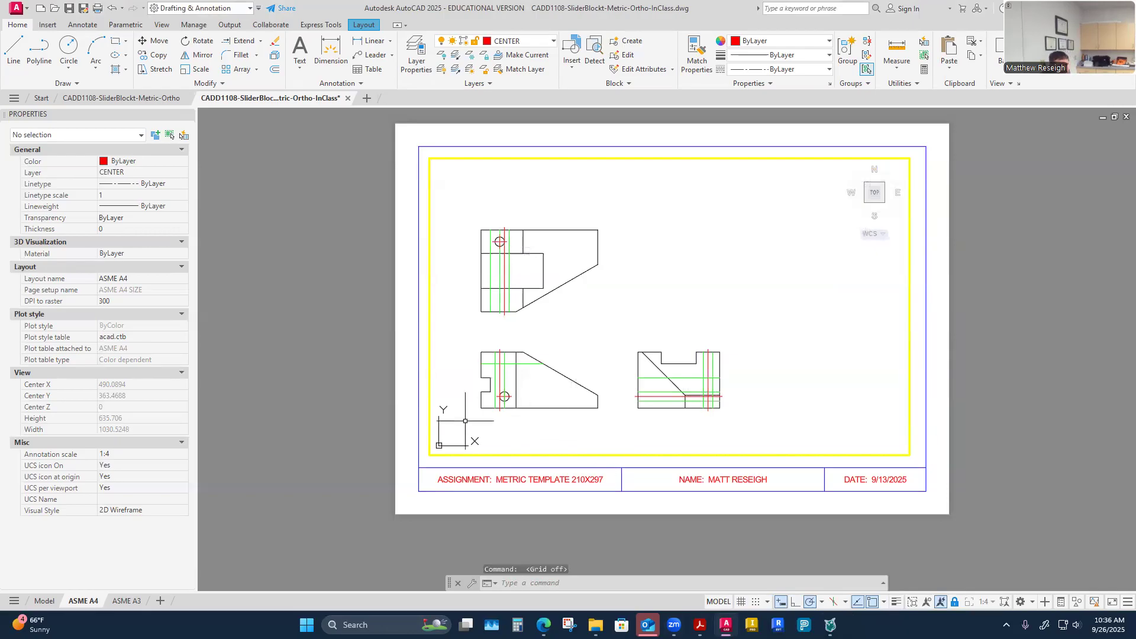
pyautogui.scroll(2, 444, 367)
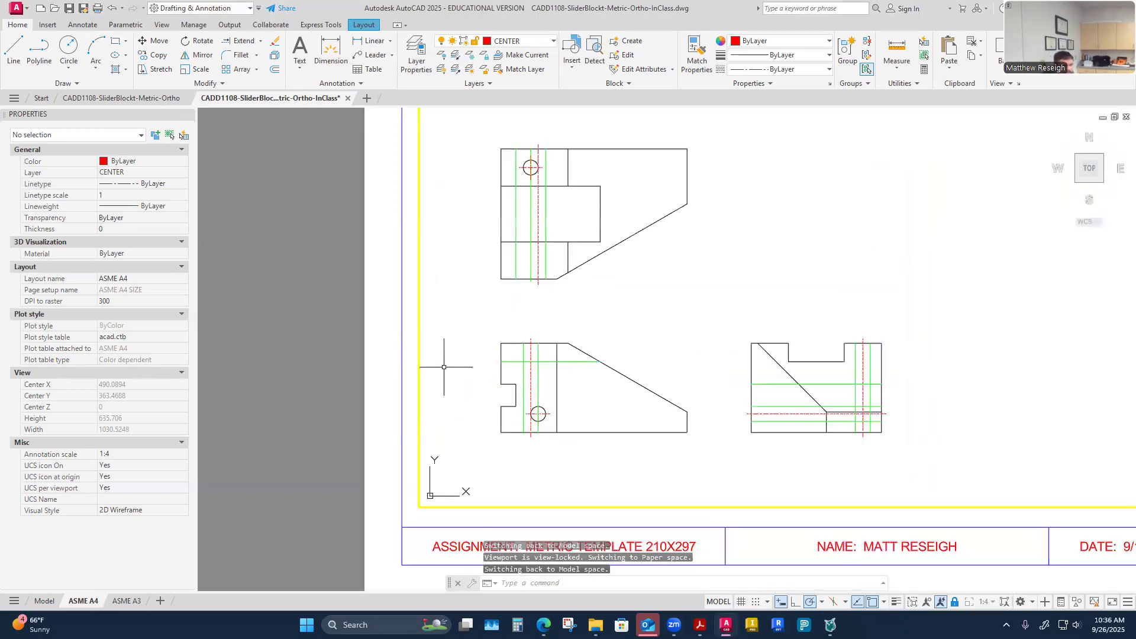
pyautogui.click(740, 602)
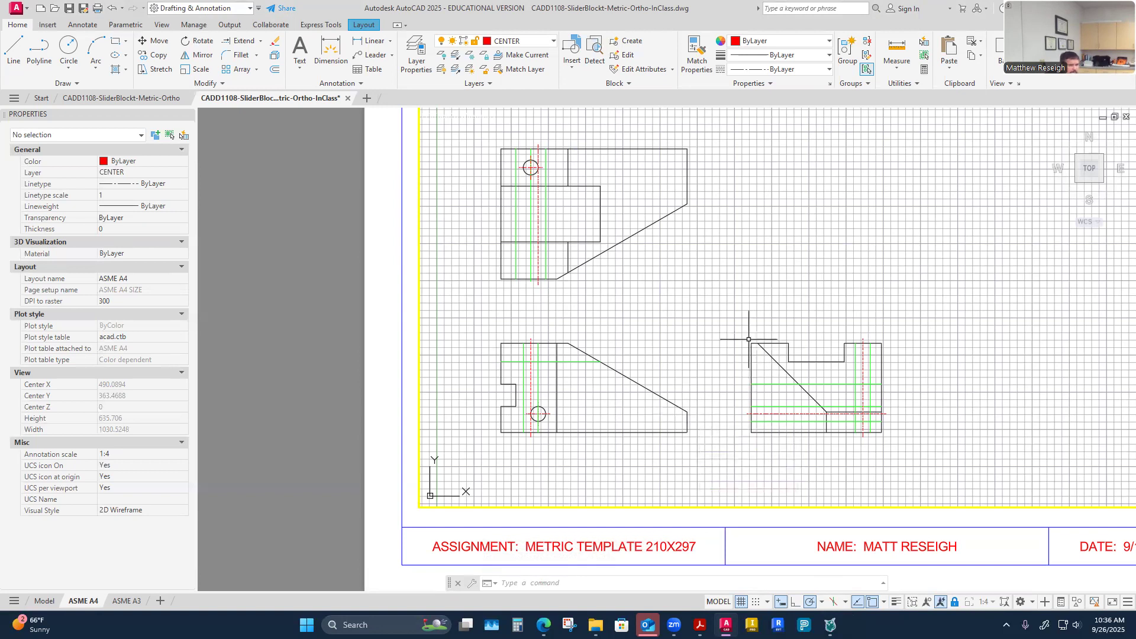
pyautogui.click(741, 602)
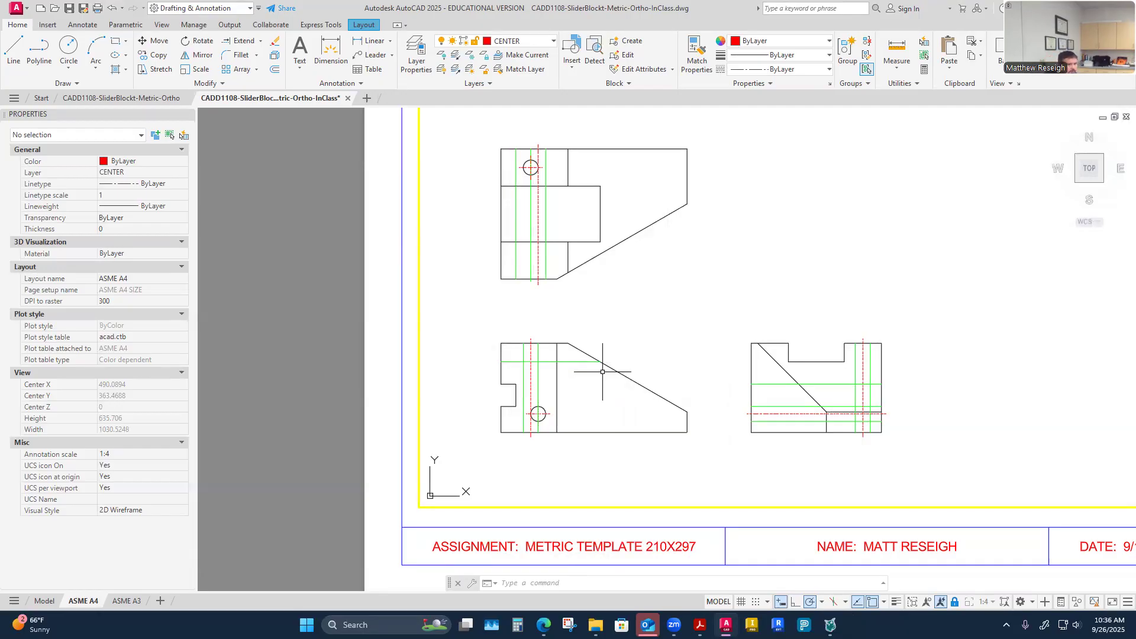
# Step: Set the linetype scale of the leftmost vertical hidden line in the top view to 5
pyautogui.scroll(3, 518, 142)
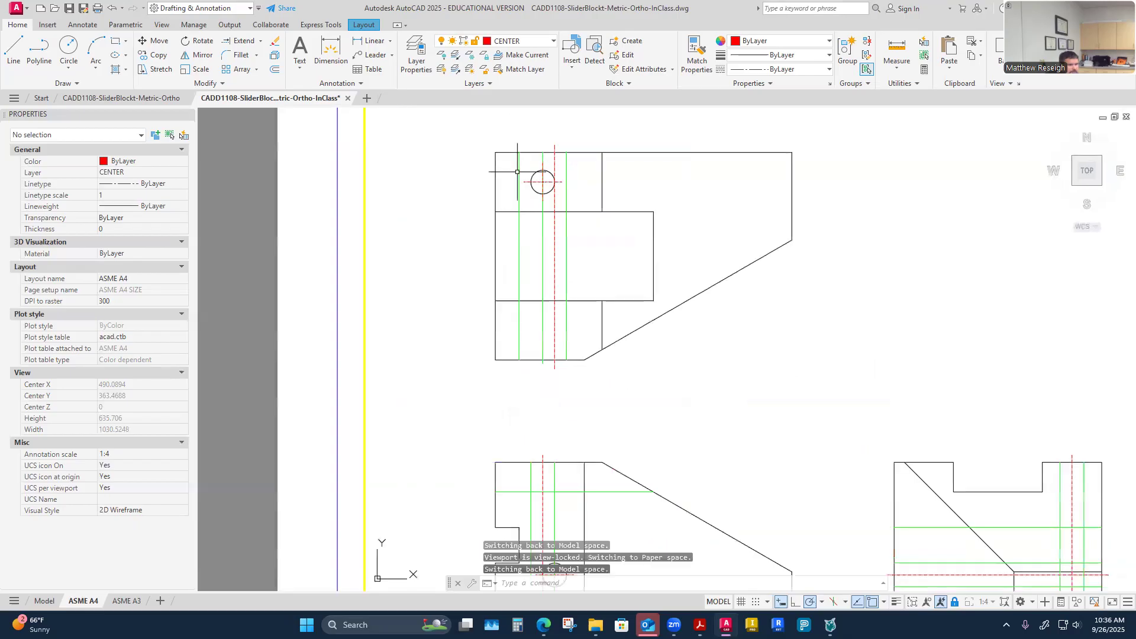
pyautogui.scroll(3, 521, 171)
pyautogui.scroll(-3, 521, 198)
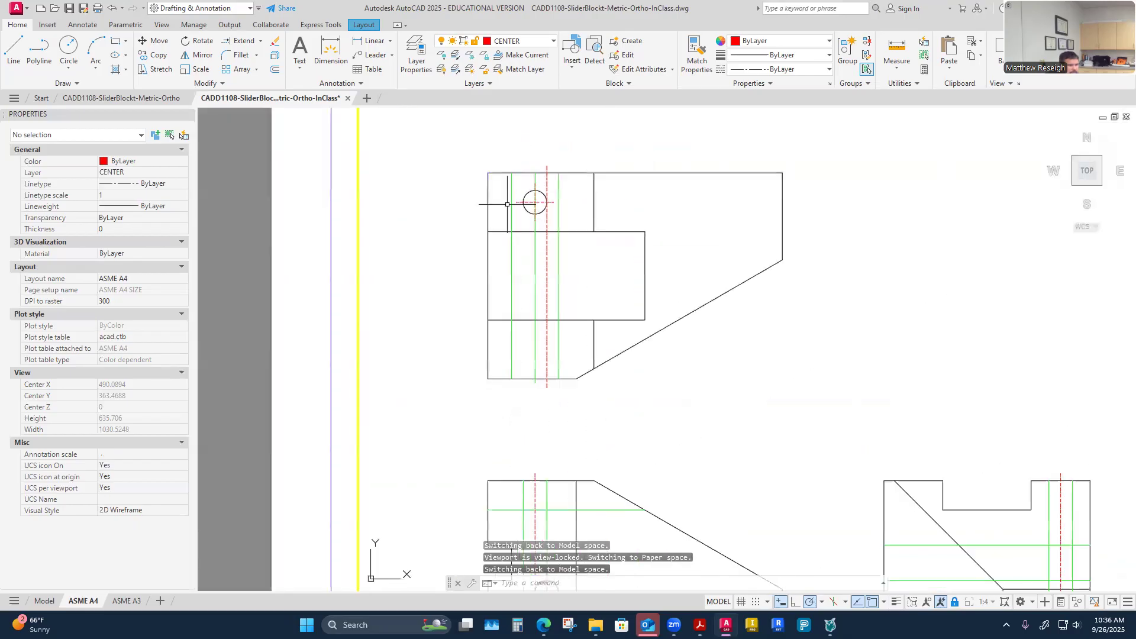
pyautogui.scroll(3, 509, 191)
pyautogui.click(512, 193)
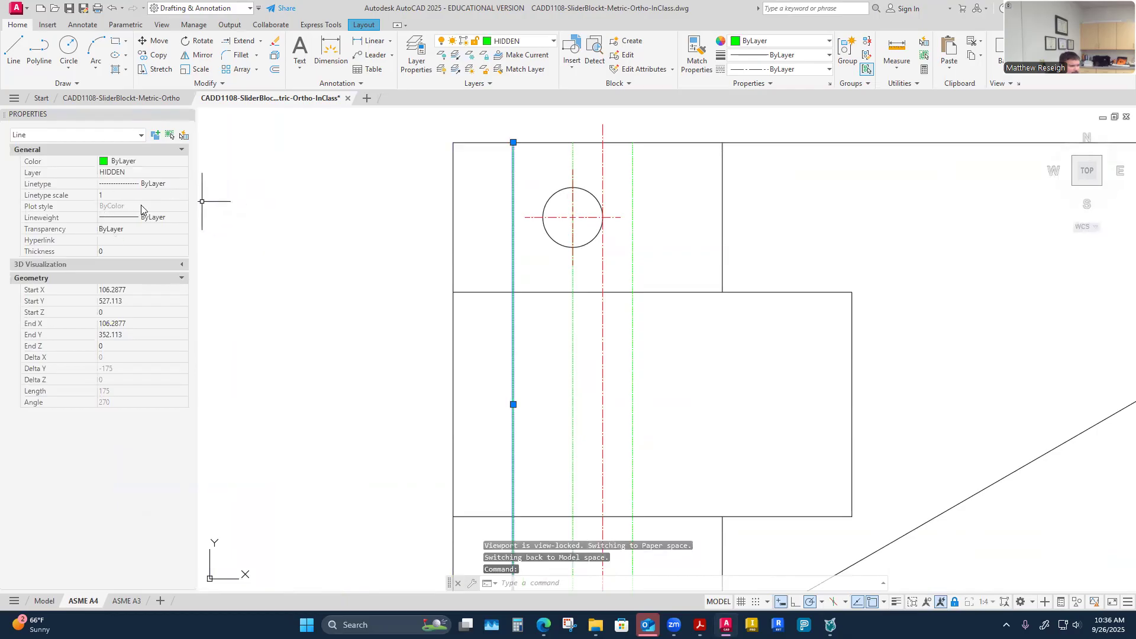
pyautogui.click(109, 197)
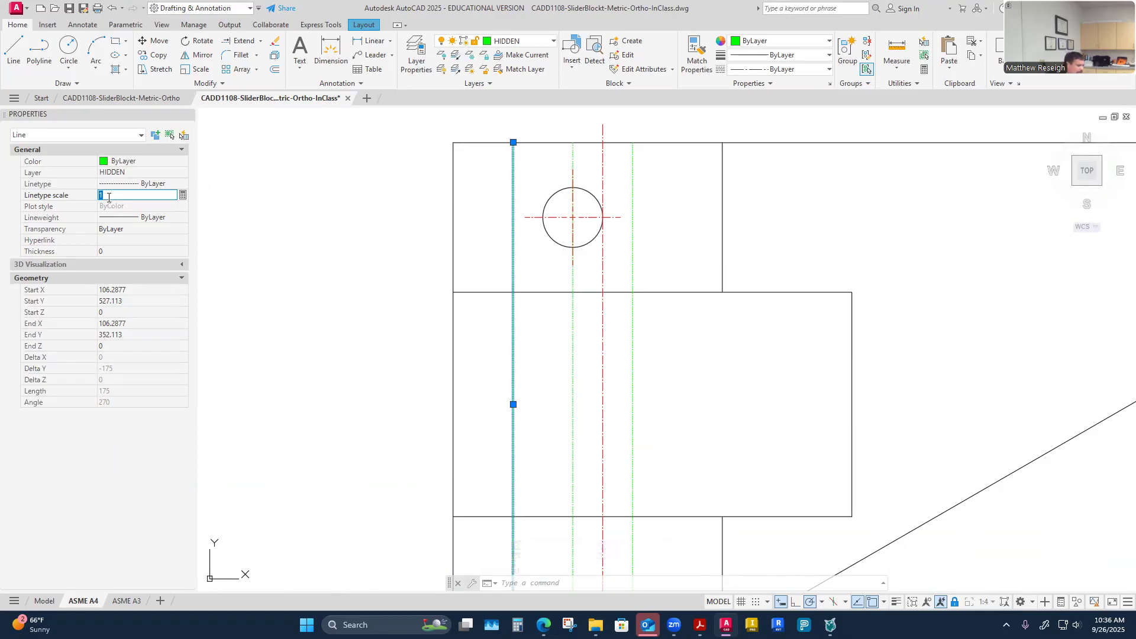
pyautogui.write('5')
pyautogui.press('Return')
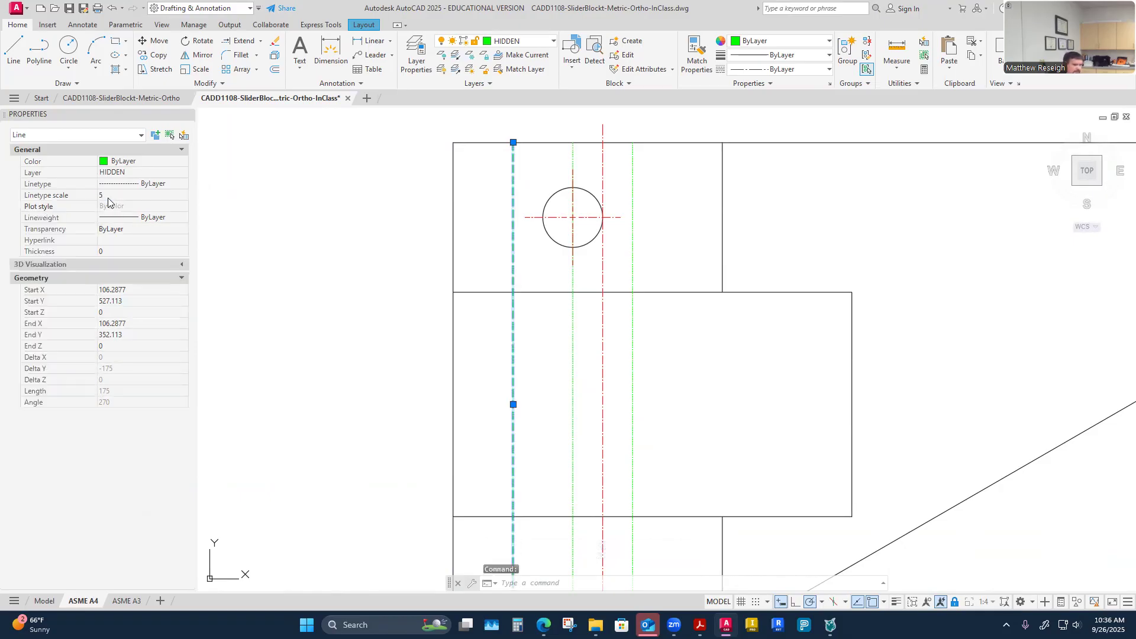
pyautogui.click(378, 336)
pyautogui.press('Escape')
pyautogui.scroll(-5, 378, 336)
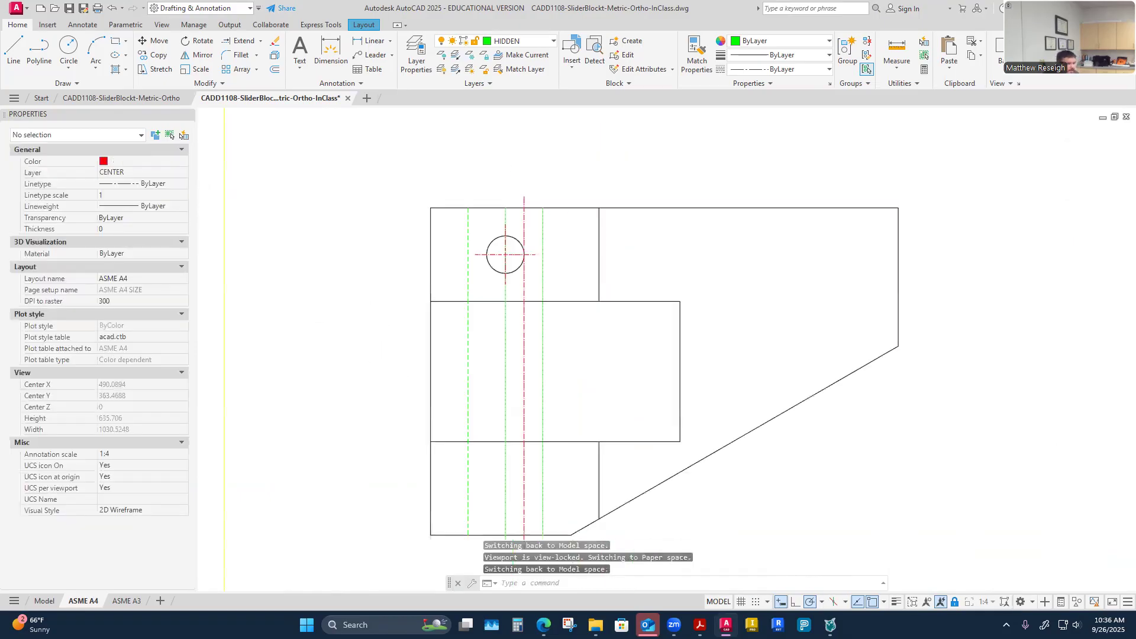
# Step: Set the linetype scale of the leftmost vertical hidden line in the top view to 10
pyautogui.scroll(5, 389, 359)
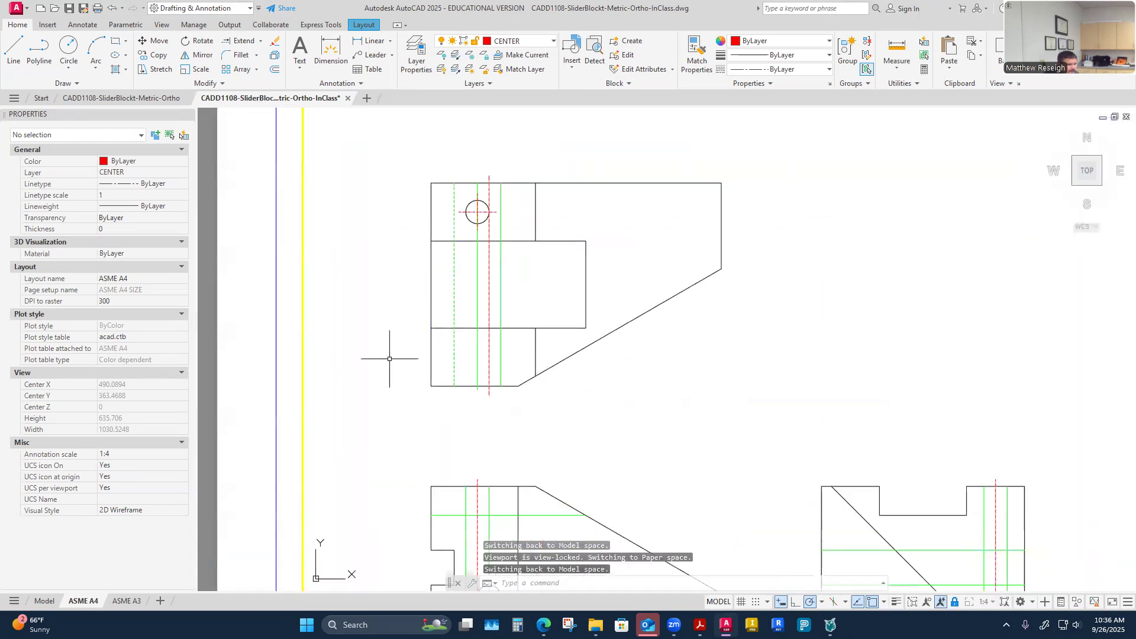
pyautogui.scroll(2, 446, 224)
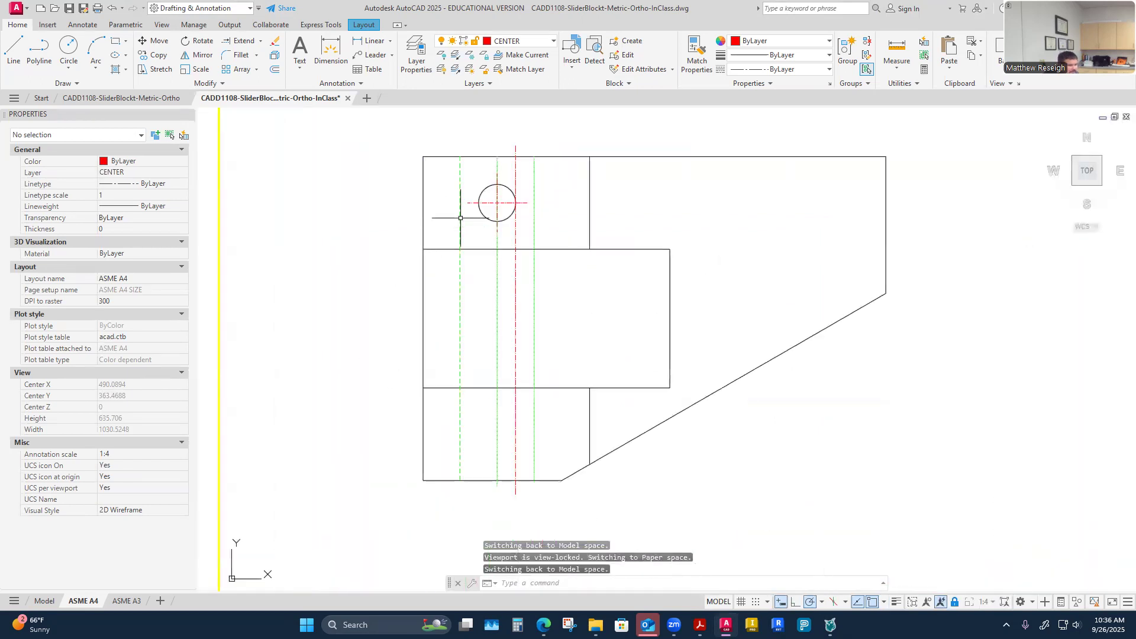
pyautogui.click(460, 224)
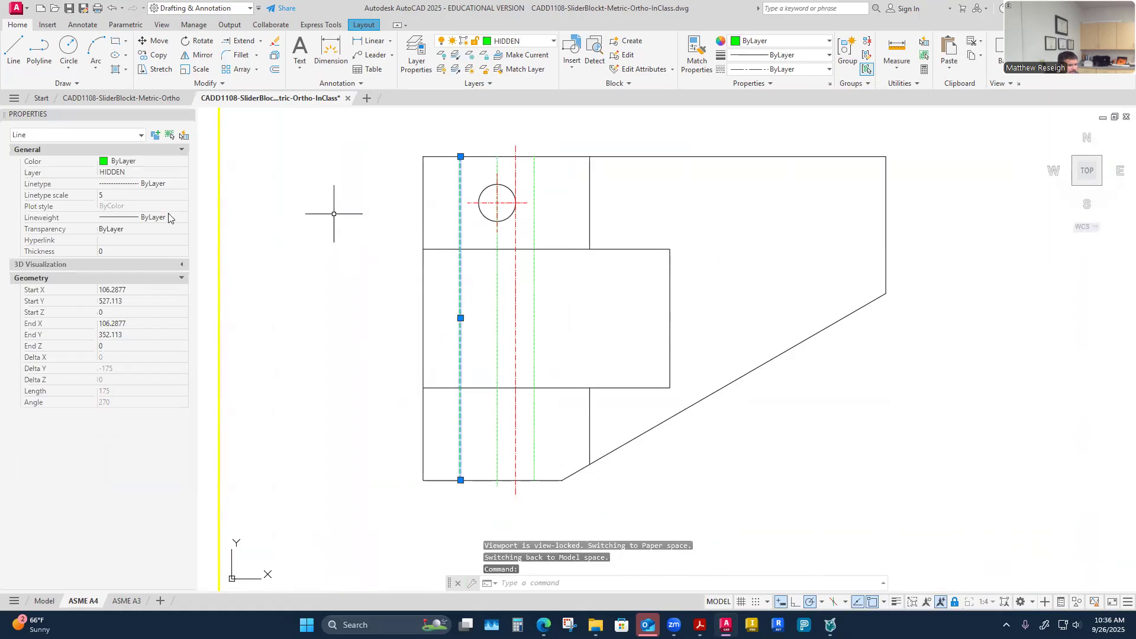
pyautogui.click(121, 196)
pyautogui.write('1')
pyautogui.press('Return')
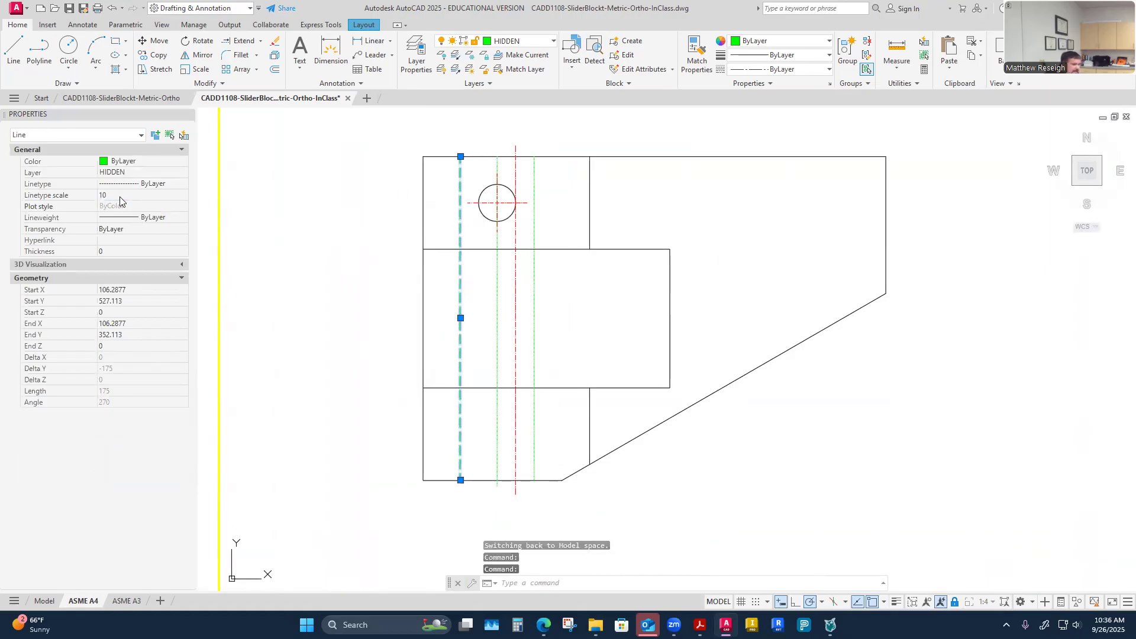
pyautogui.click(310, 296)
pyautogui.press('Escape')
pyautogui.press('Escape')
pyautogui.scroll(-2, 346, 293)
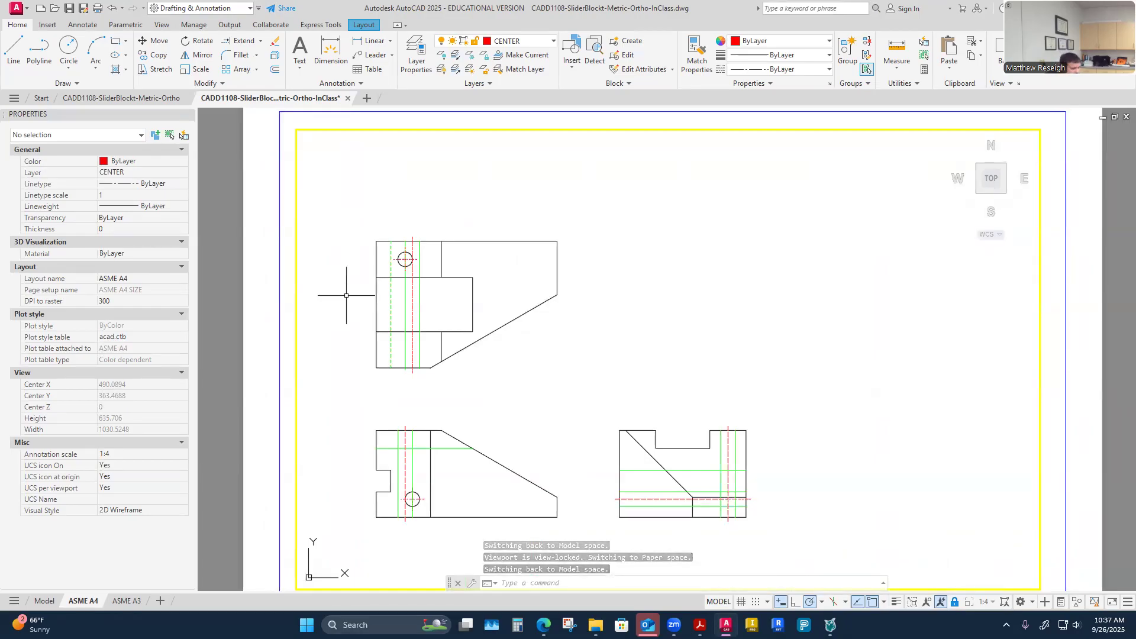
# Step: Match the properties of the top view's leftmost hidden line onto the other two vertical hidden lines in that view
pyautogui.scroll(1, 355, 299)
pyautogui.scroll(-2, 355, 300)
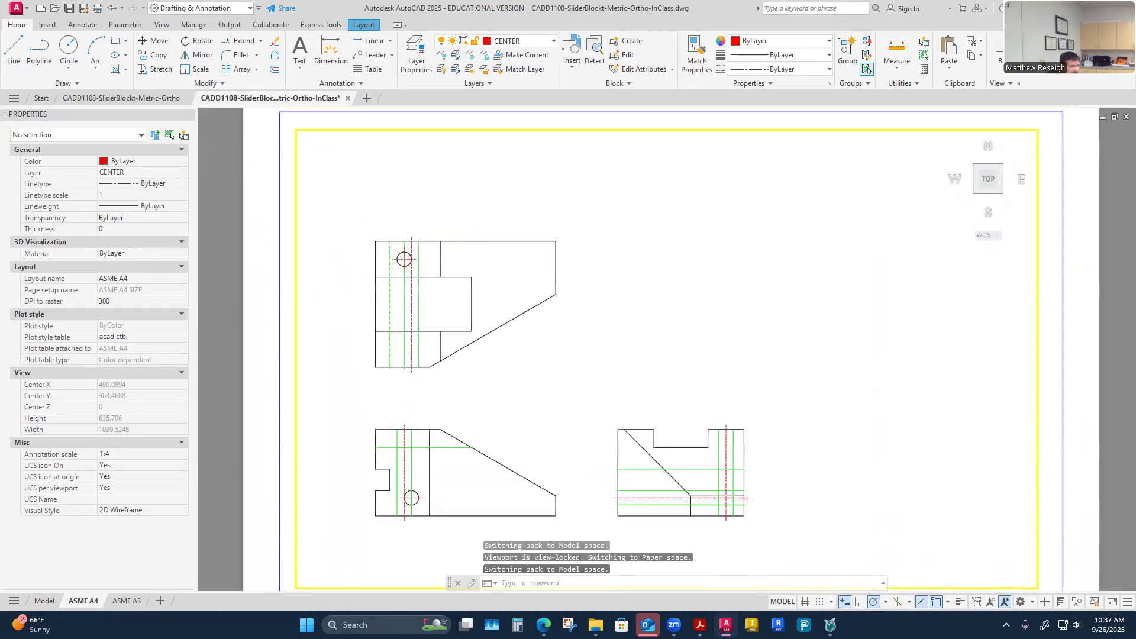
pyautogui.scroll(1, 343, 367)
pyautogui.scroll(1, 380, 247)
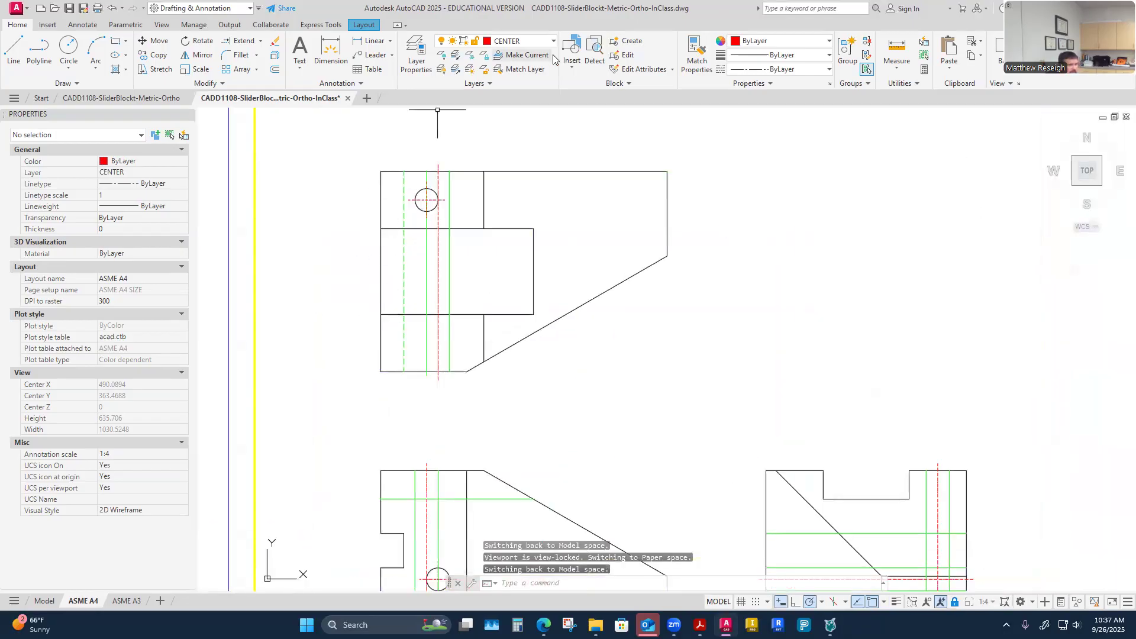
pyautogui.click(697, 53)
pyautogui.scroll(1, 416, 282)
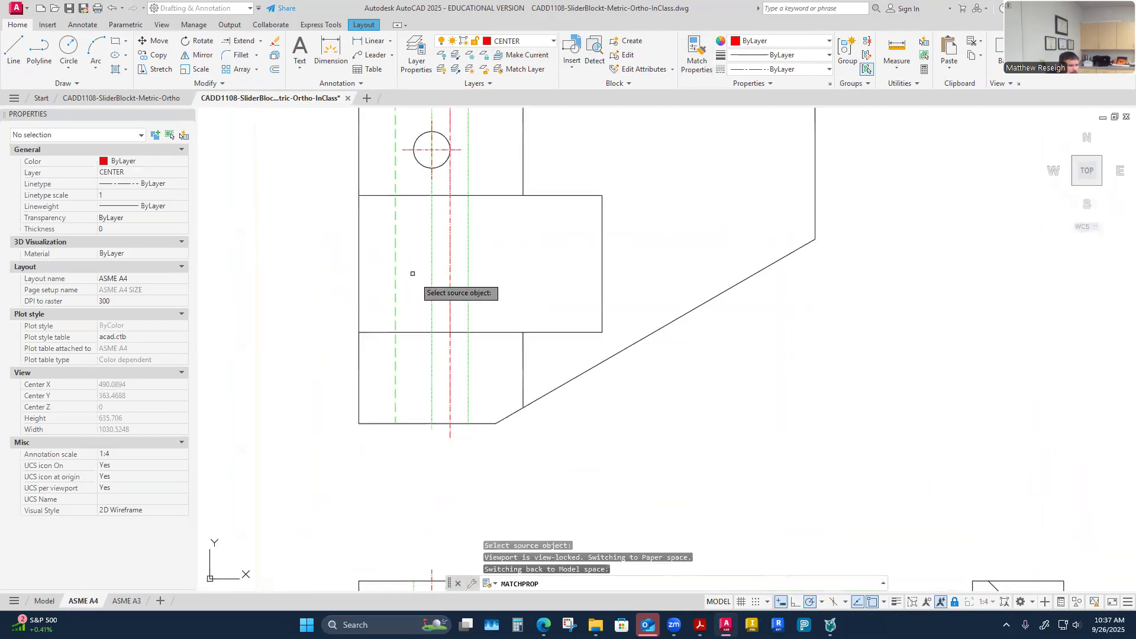
pyautogui.click(396, 308)
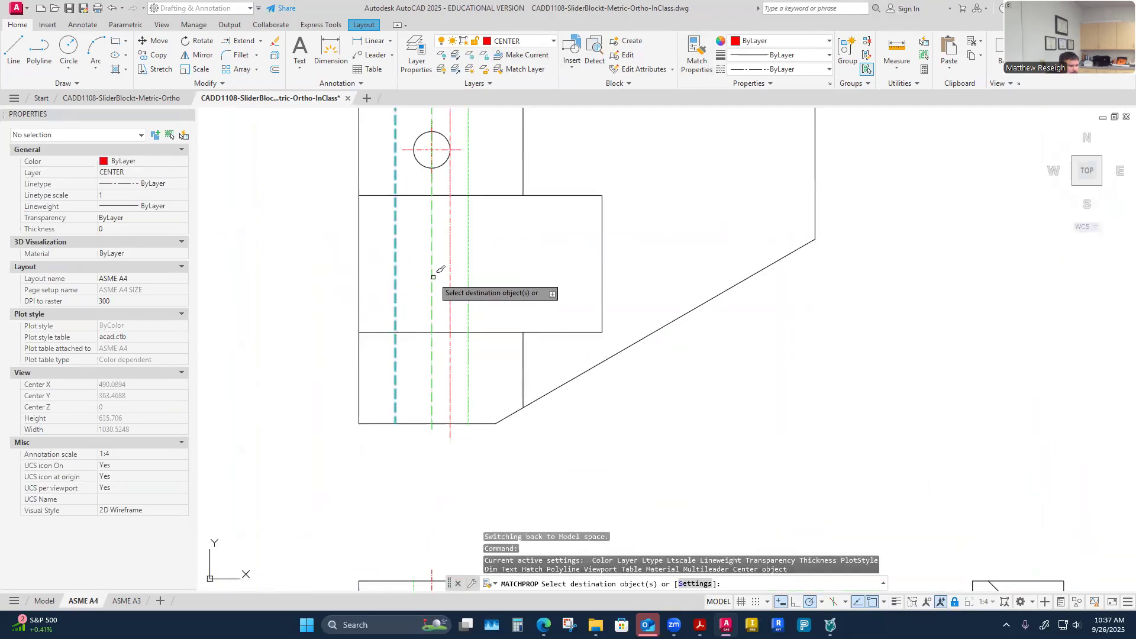
pyautogui.click(470, 283)
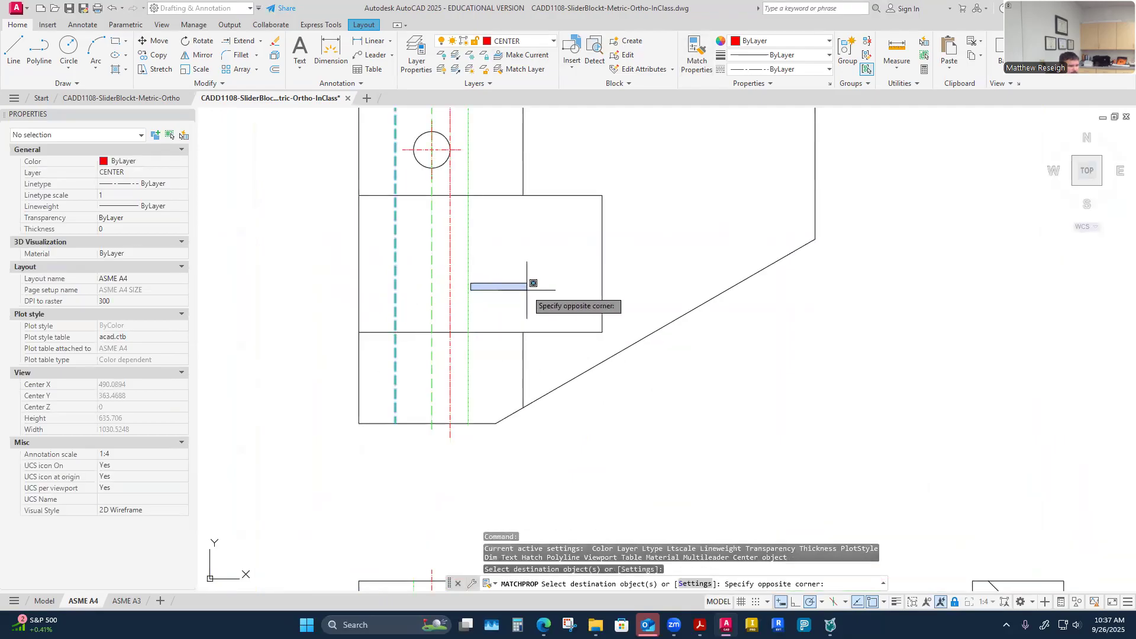
pyautogui.click(465, 266)
# Step: Apply the same matched properties to all hidden lines in the front and side views and finish the Match Properties command
pyautogui.scroll(-4, 524, 289)
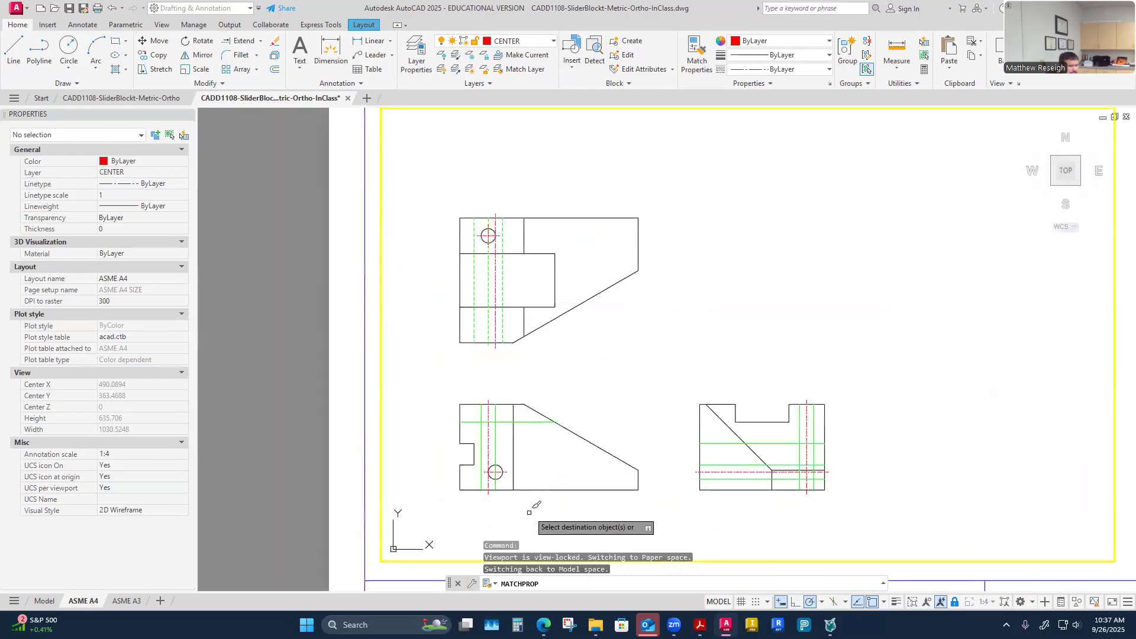
pyautogui.scroll(2, 494, 490)
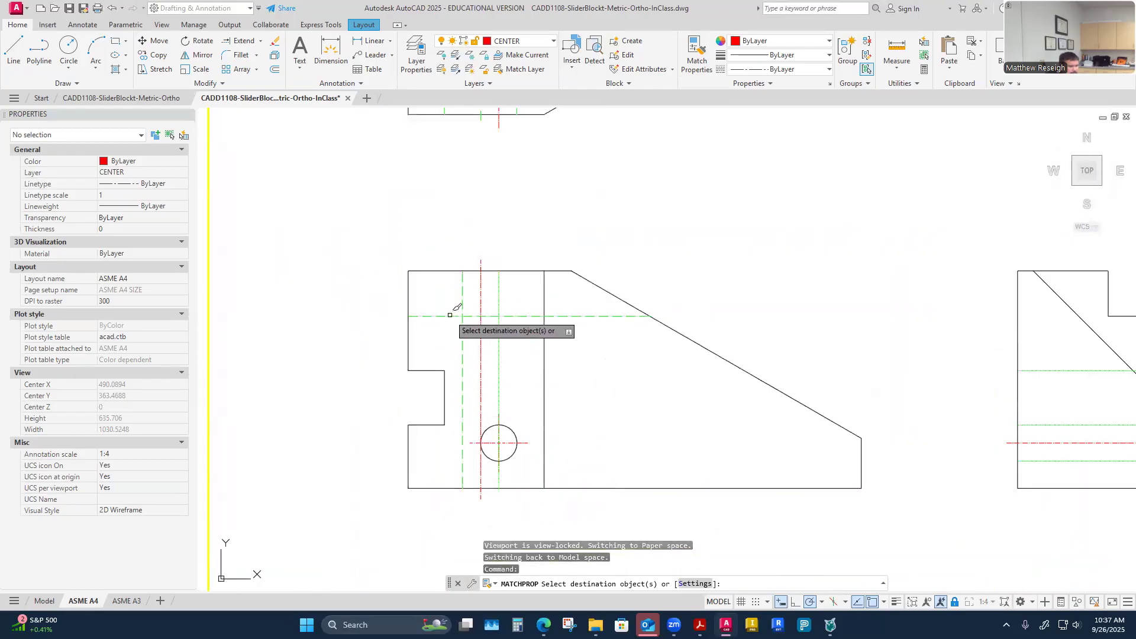
pyautogui.scroll(-2, 552, 362)
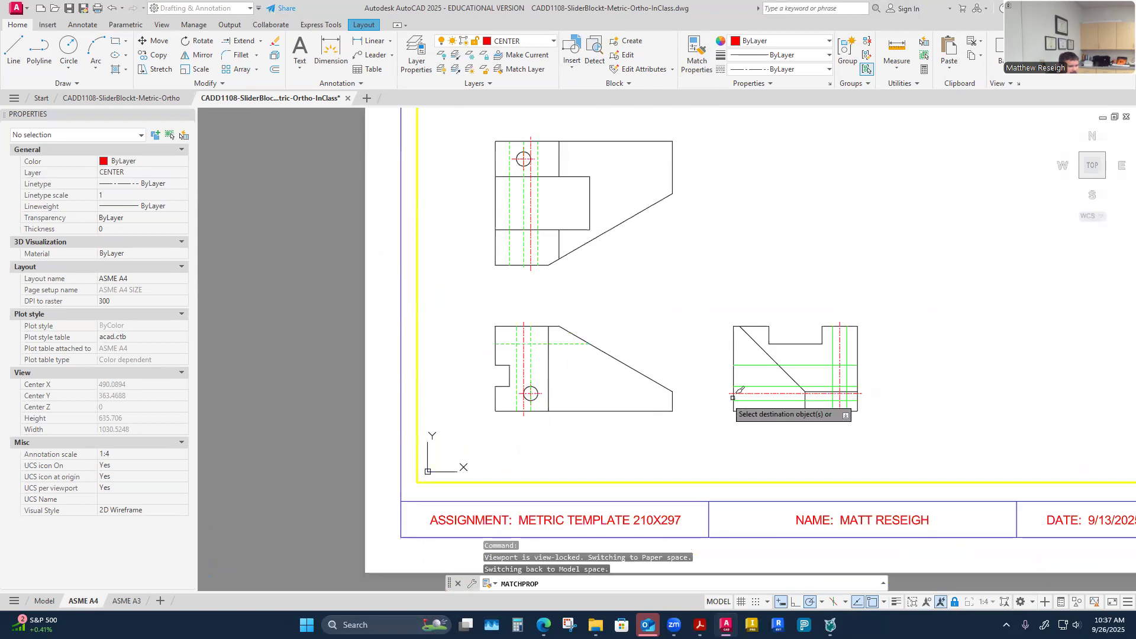
pyautogui.scroll(2, 766, 373)
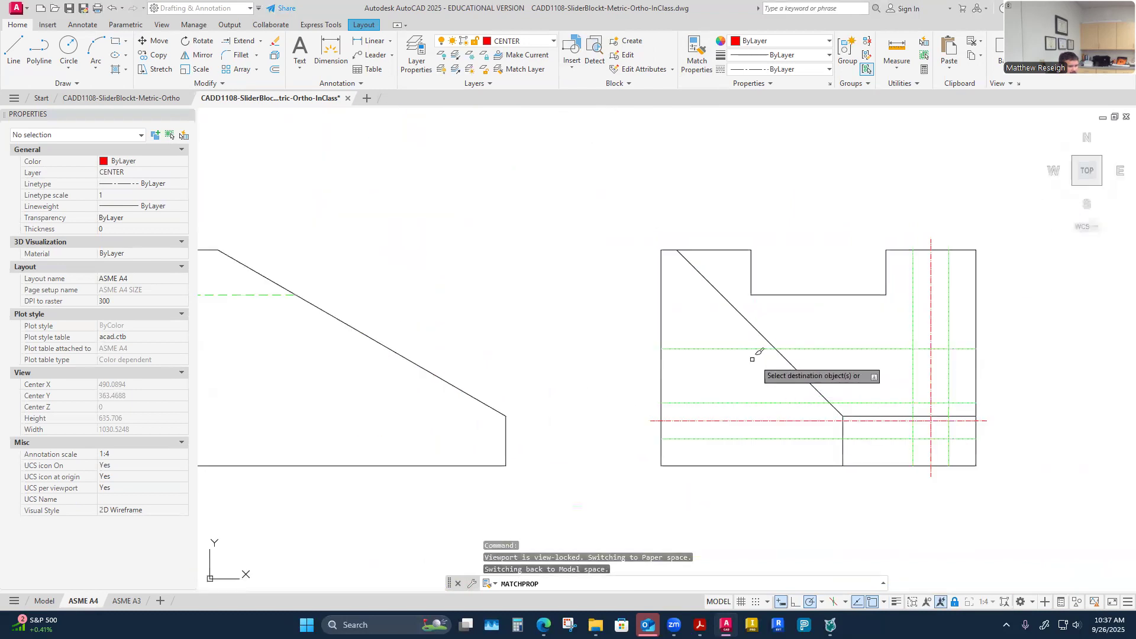
pyautogui.click(750, 402)
pyautogui.click(757, 439)
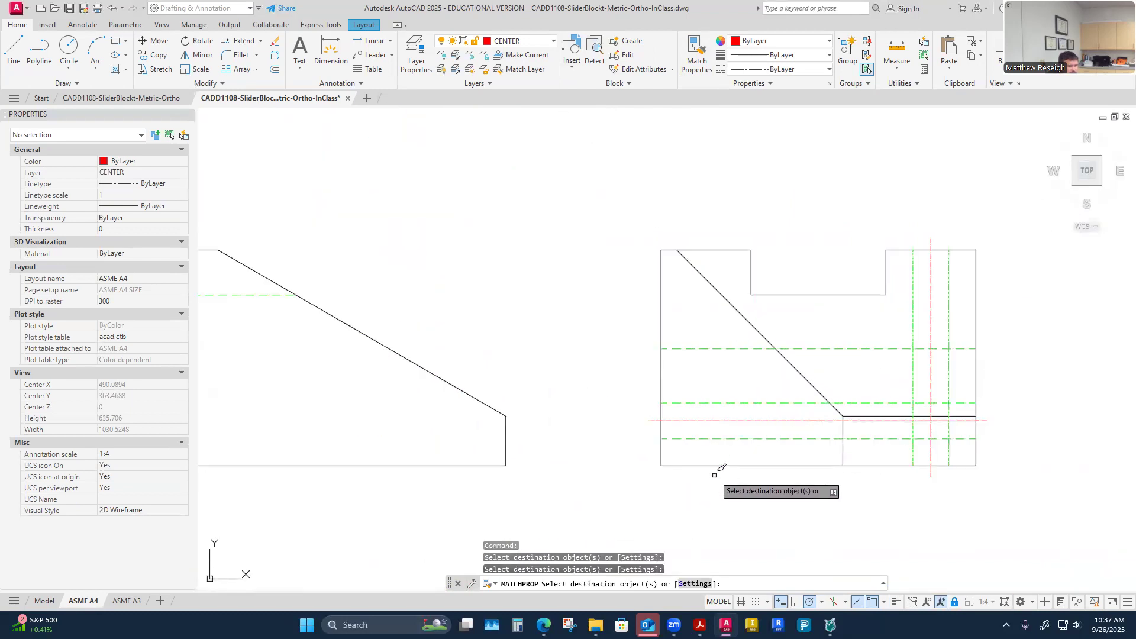
pyautogui.click(950, 368)
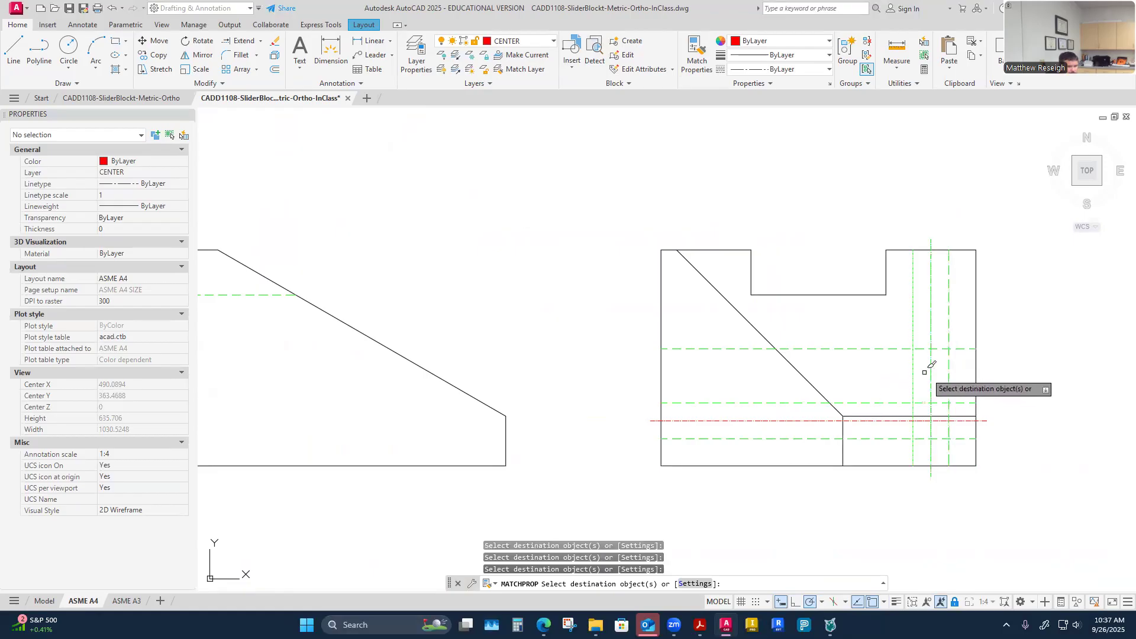
pyautogui.rightClick(556, 341)
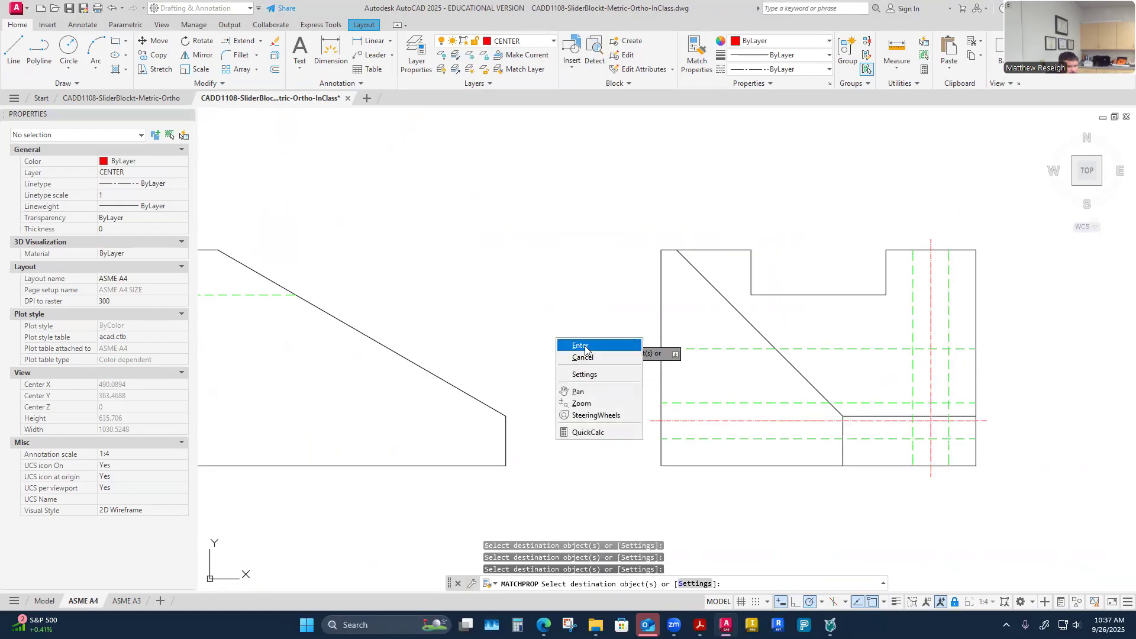
pyautogui.click(576, 345)
# Step: Set the linetype scale of the long vertical centerline in the top view to 10
pyautogui.scroll(-5, 576, 345)
pyautogui.scroll(2, 533, 291)
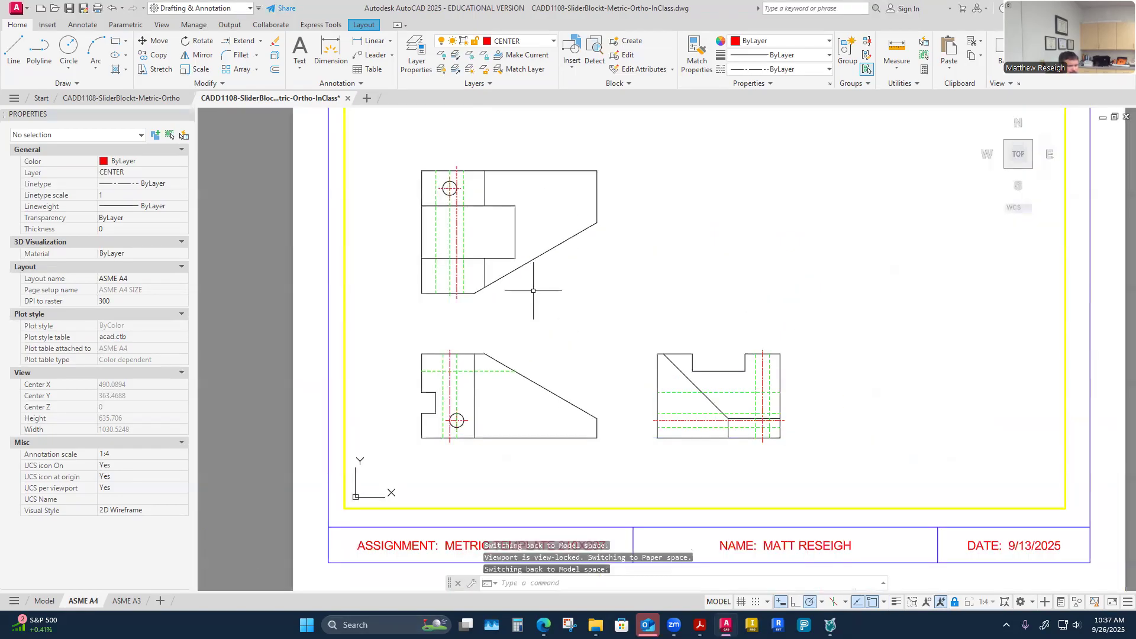
pyautogui.scroll(2, 476, 264)
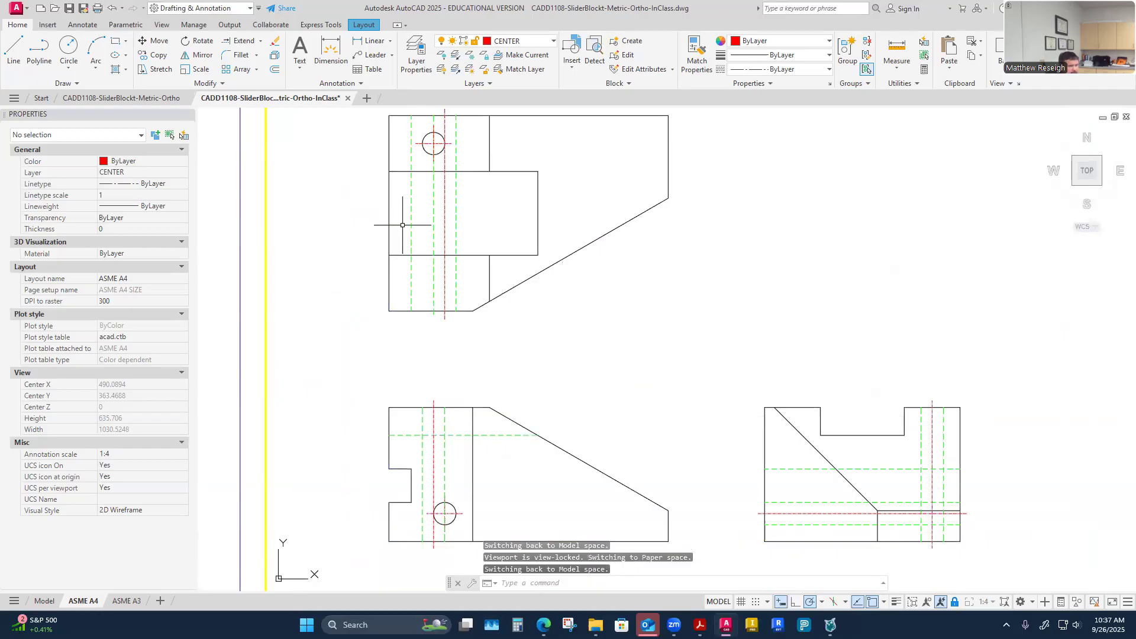
pyautogui.scroll(2, 432, 183)
pyautogui.click(454, 224)
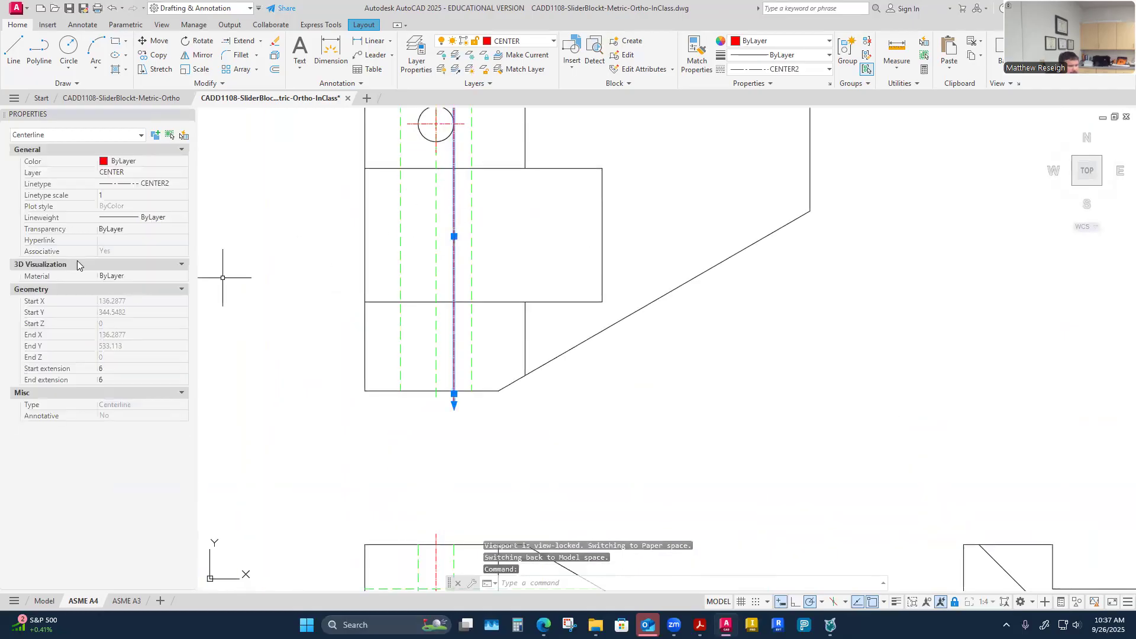
pyautogui.click(112, 195)
pyautogui.write('10')
pyautogui.press('Return')
pyautogui.click(266, 278)
pyautogui.press('Escape')
pyautogui.press('Escape')
pyautogui.scroll(-2, 280, 296)
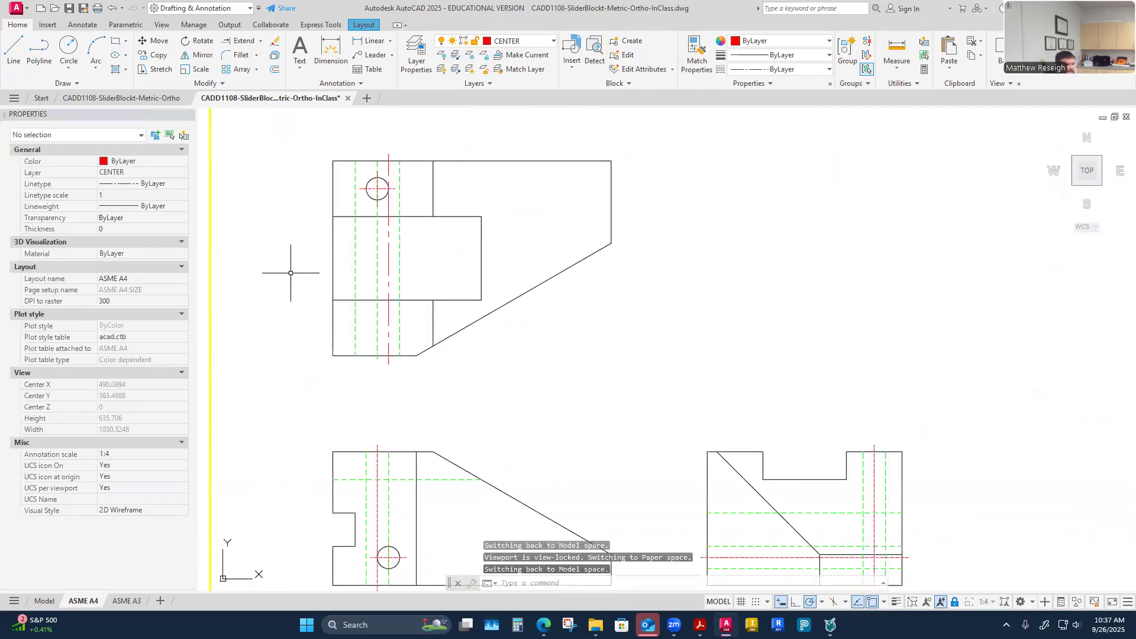
# Step: Set the linetype scale of the long vertical centerline in the top view to 5
pyautogui.scroll(2, 296, 269)
pyautogui.click(446, 251)
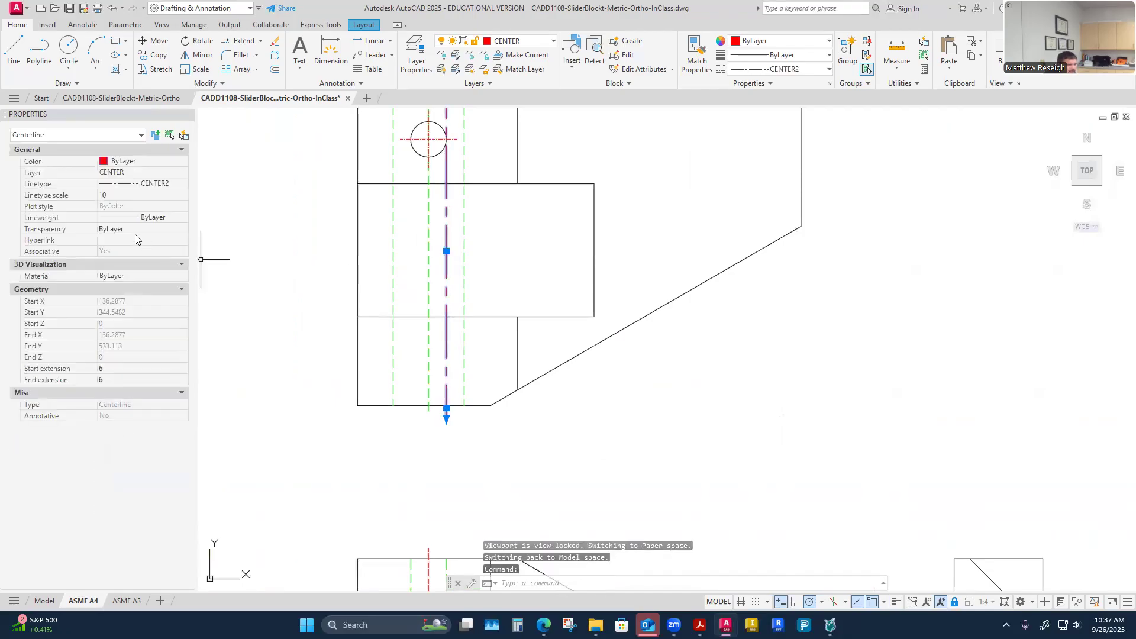
pyautogui.click(112, 195)
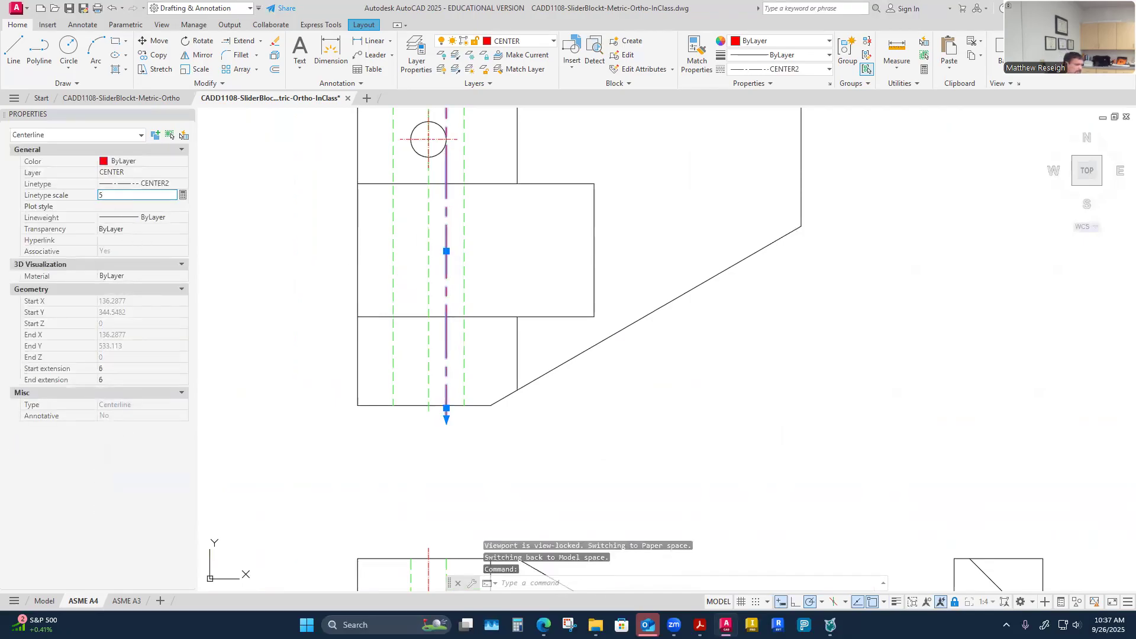
pyautogui.press('Return')
pyautogui.click(260, 284)
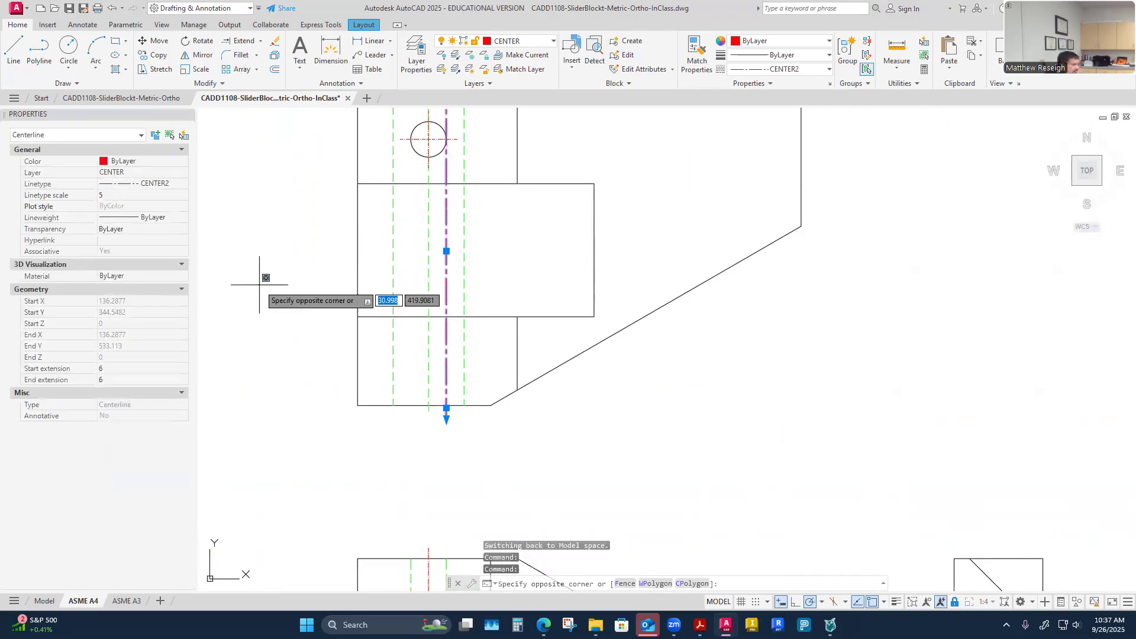
pyautogui.press('Escape')
pyautogui.scroll(-3, 261, 279)
pyautogui.scroll(3, 258, 261)
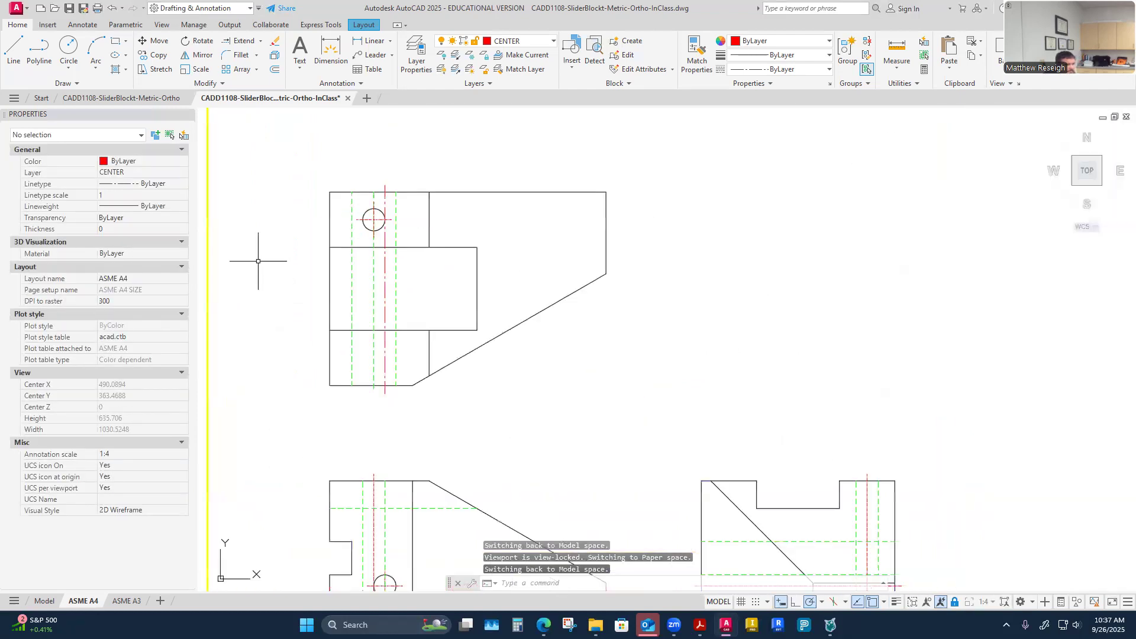
# Step: Match the properties of the top view's long vertical centerline onto the long centerlines in the front and side views
pyautogui.click(697, 52)
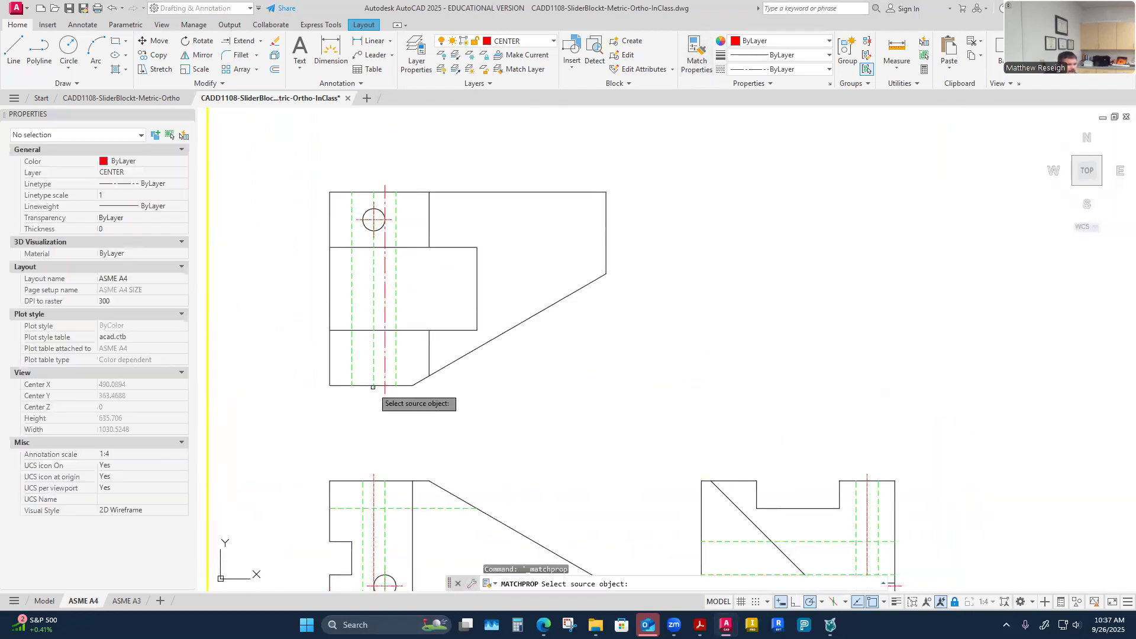
pyautogui.scroll(2, 382, 349)
pyautogui.click(388, 276)
pyautogui.scroll(-3, 392, 279)
pyautogui.scroll(4, 414, 379)
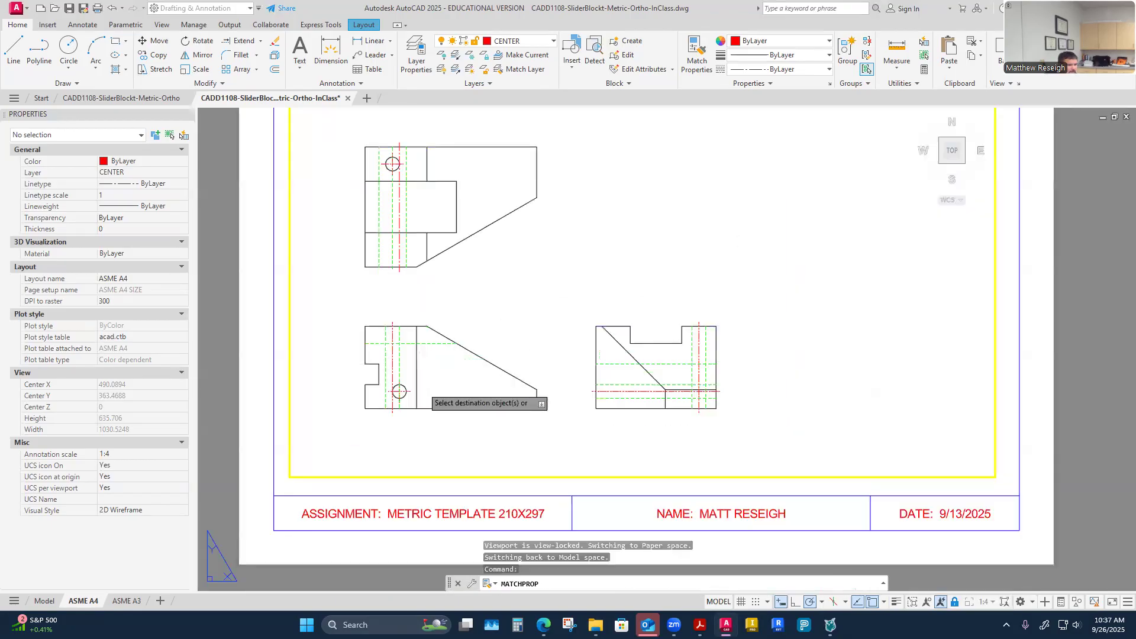
pyautogui.scroll(-3, 379, 350)
pyautogui.scroll(4, 612, 354)
pyautogui.scroll(2, 613, 353)
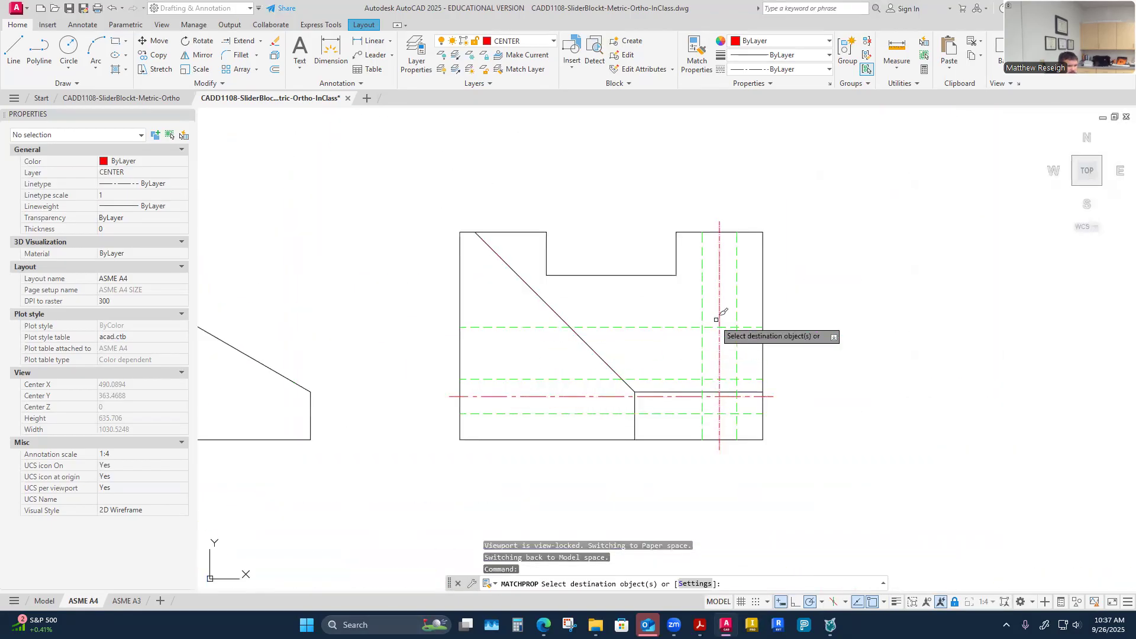
pyautogui.scroll(-3, 705, 414)
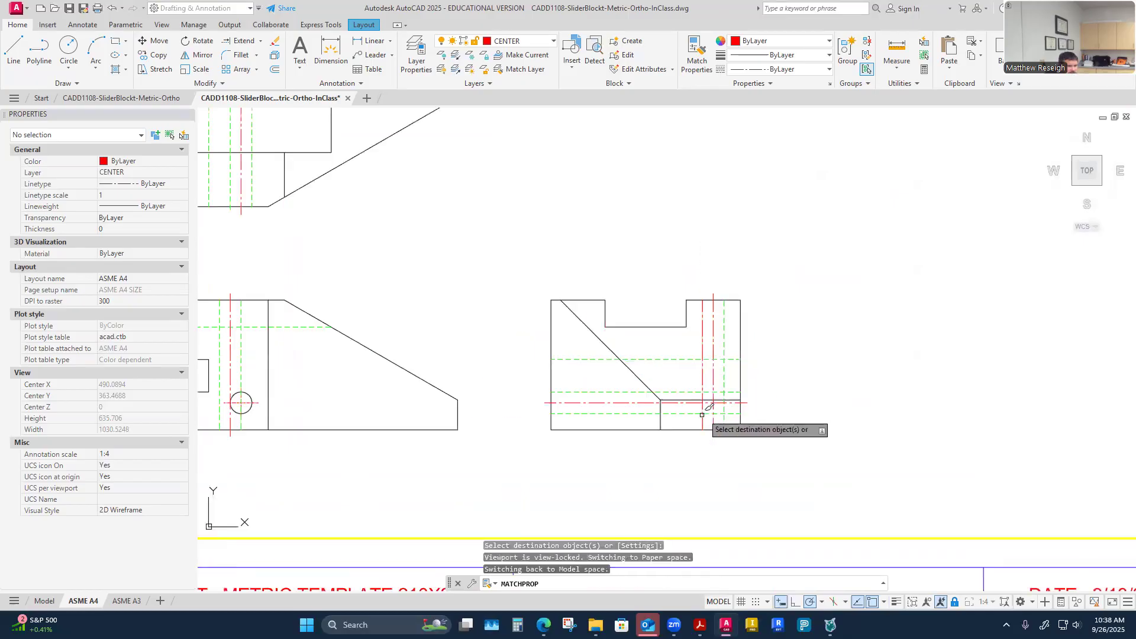
pyautogui.scroll(5, 328, 415)
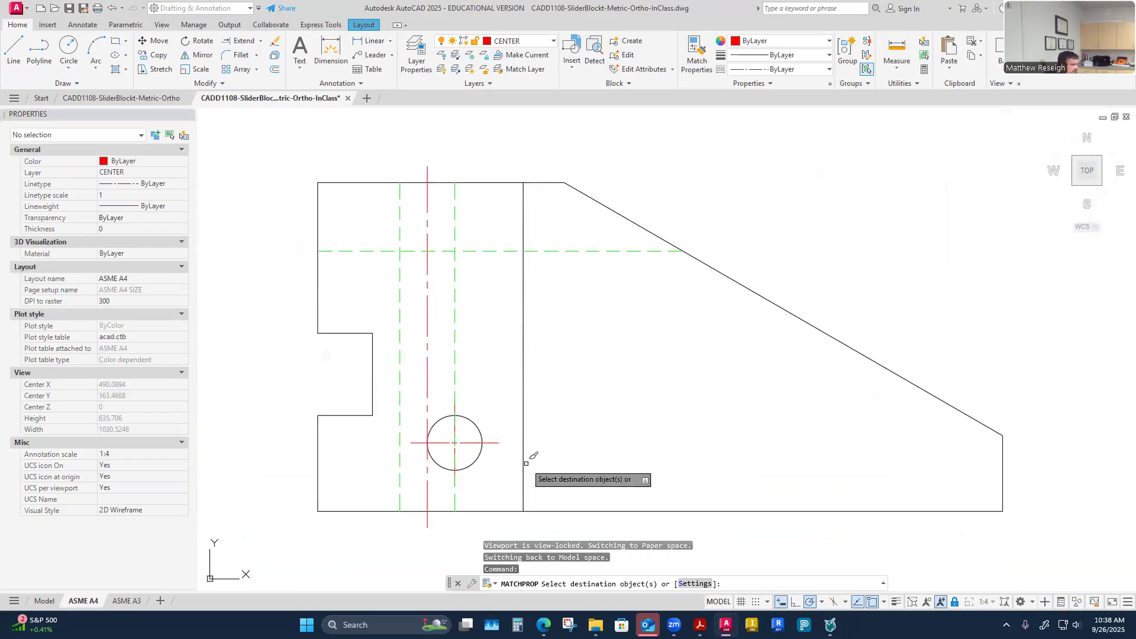
pyautogui.press('Escape')
# Step: Change the linetype scale of the center mark on the front view's hole and clear the selection
pyautogui.scroll(2, 470, 456)
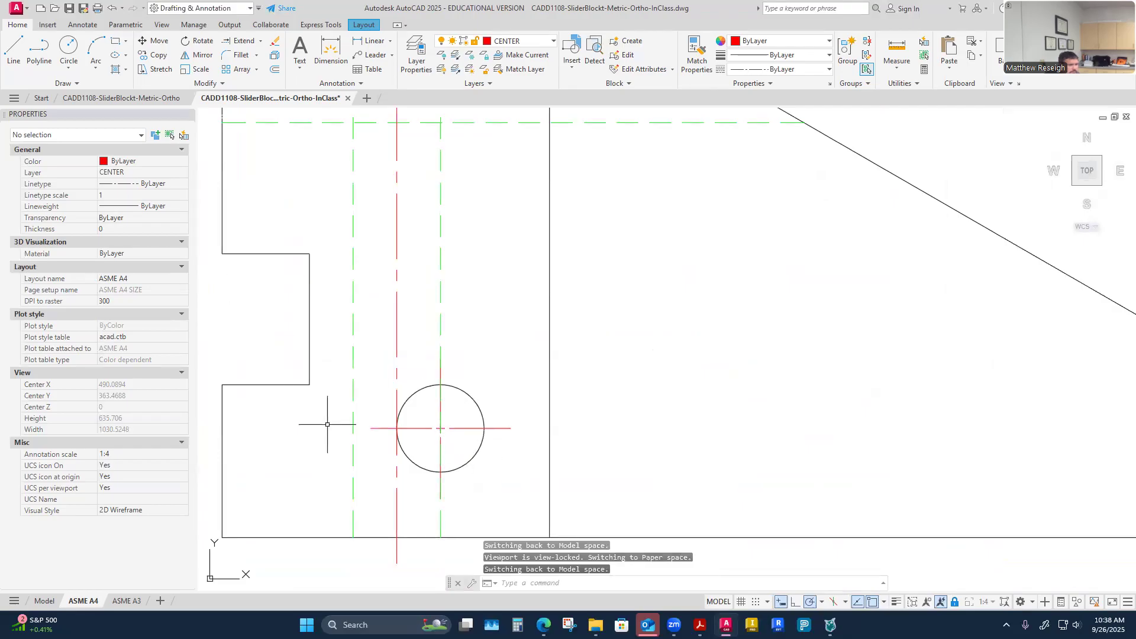
pyautogui.click(468, 428)
pyautogui.click(117, 194)
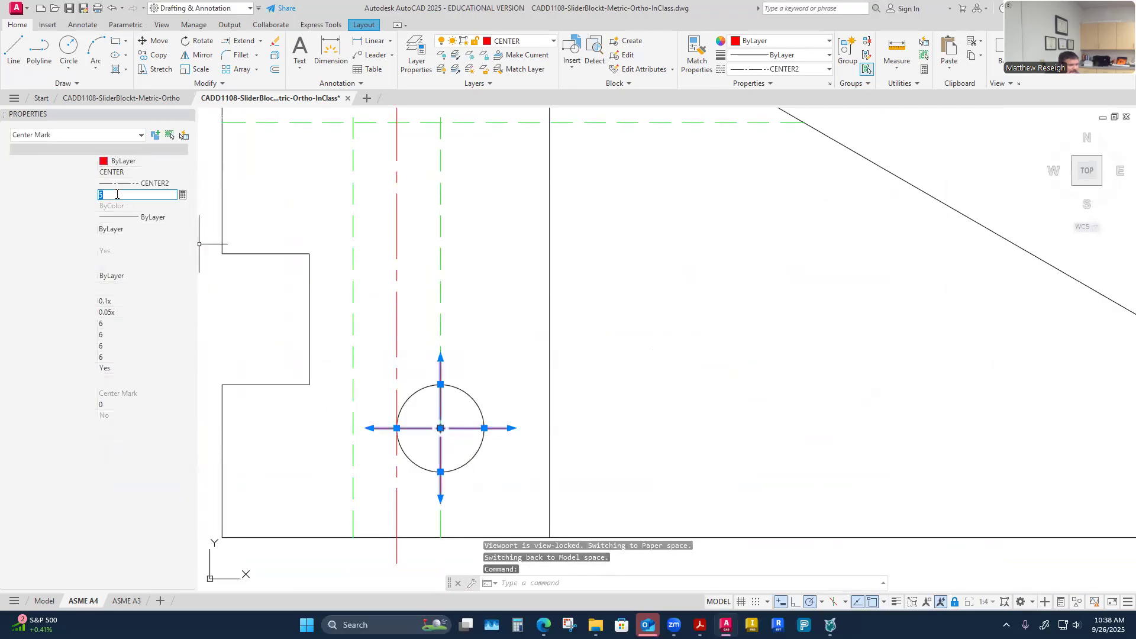
pyautogui.press('Return')
pyautogui.click(502, 246)
pyautogui.press('Escape')
pyautogui.press('Escape')
pyautogui.scroll(-6, 494, 352)
pyautogui.scroll(2, 492, 362)
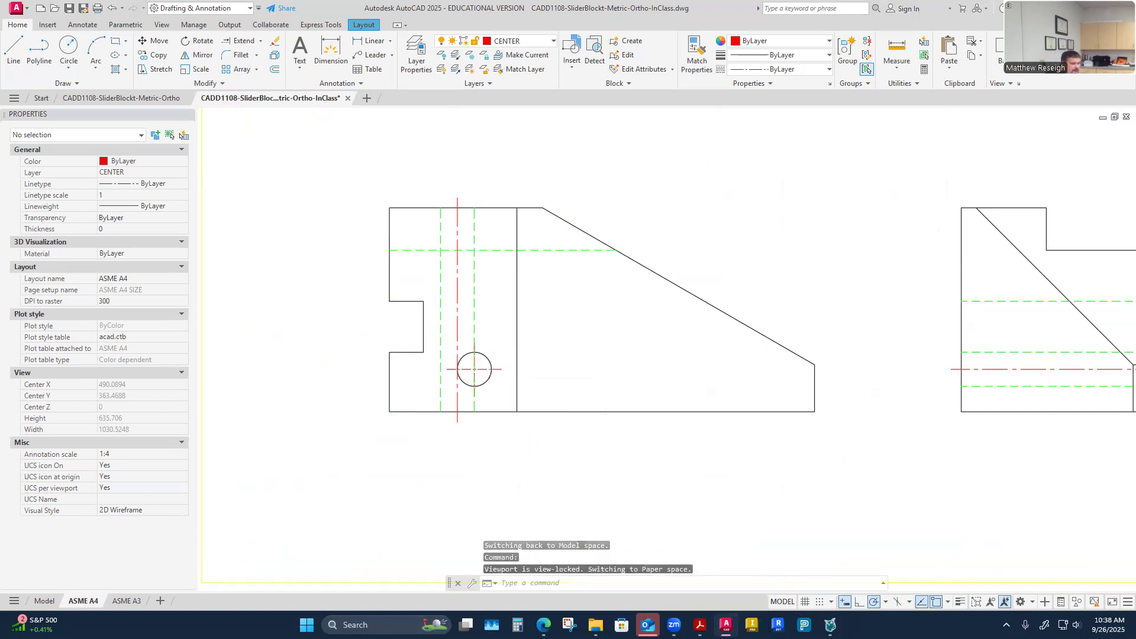
# Step: Match the properties of the front view hole's center mark onto the center mark of the top view's hole
pyautogui.scroll(-2, 490, 367)
pyautogui.click(697, 53)
pyautogui.scroll(3, 490, 355)
pyautogui.click(495, 350)
pyautogui.scroll(-3, 504, 370)
pyautogui.scroll(8, 533, 148)
pyautogui.click(524, 203)
pyautogui.click(525, 187)
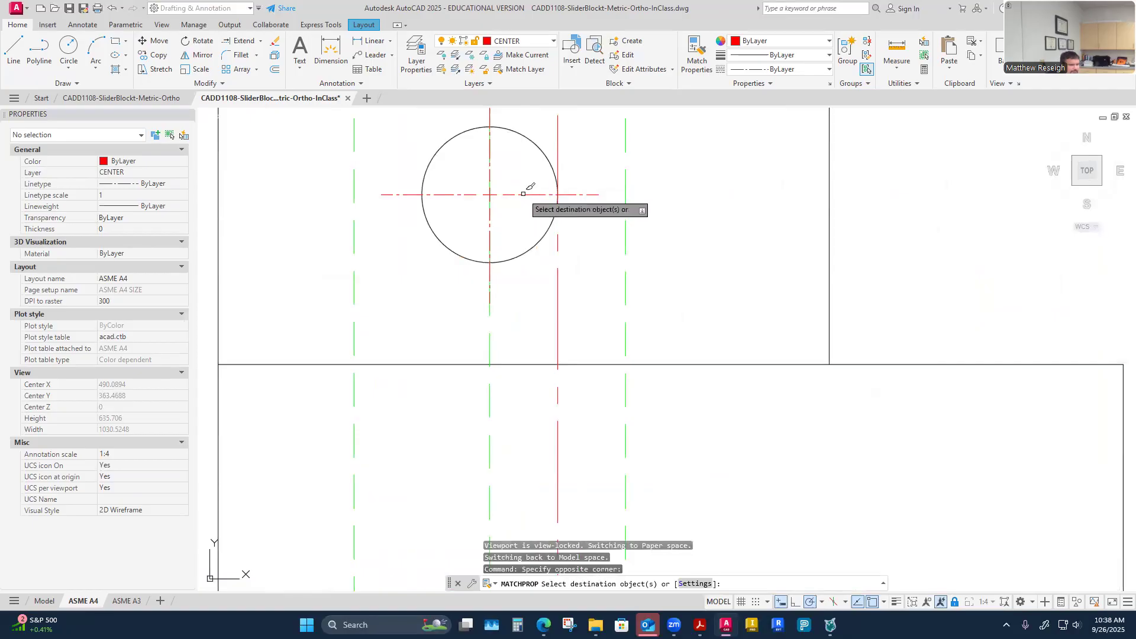
pyautogui.rightClick(664, 265)
pyautogui.click(673, 269)
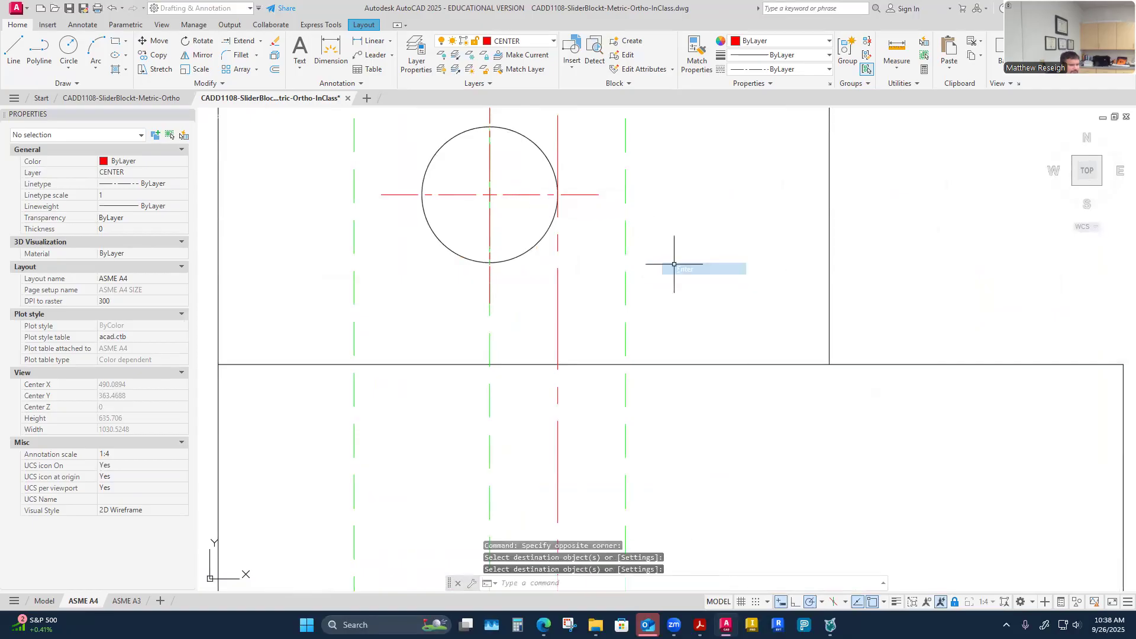
# Step: Examine the centerlines, center marks and hidden lines in the three views on the A4 layout
pyautogui.scroll(-6, 661, 270)
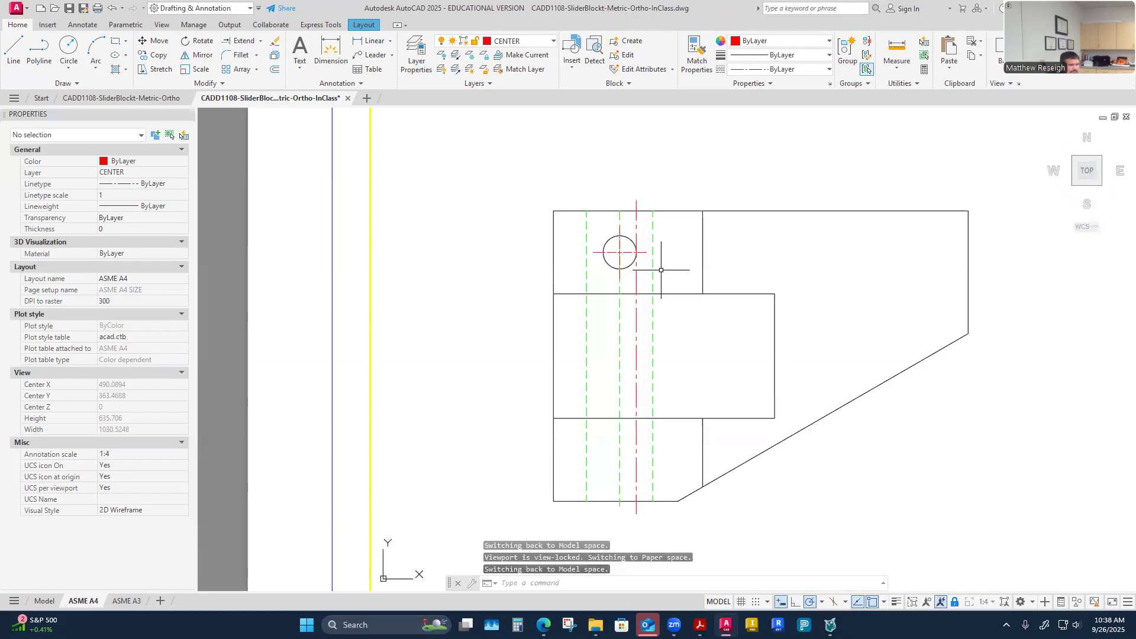
pyautogui.scroll(-4, 666, 278)
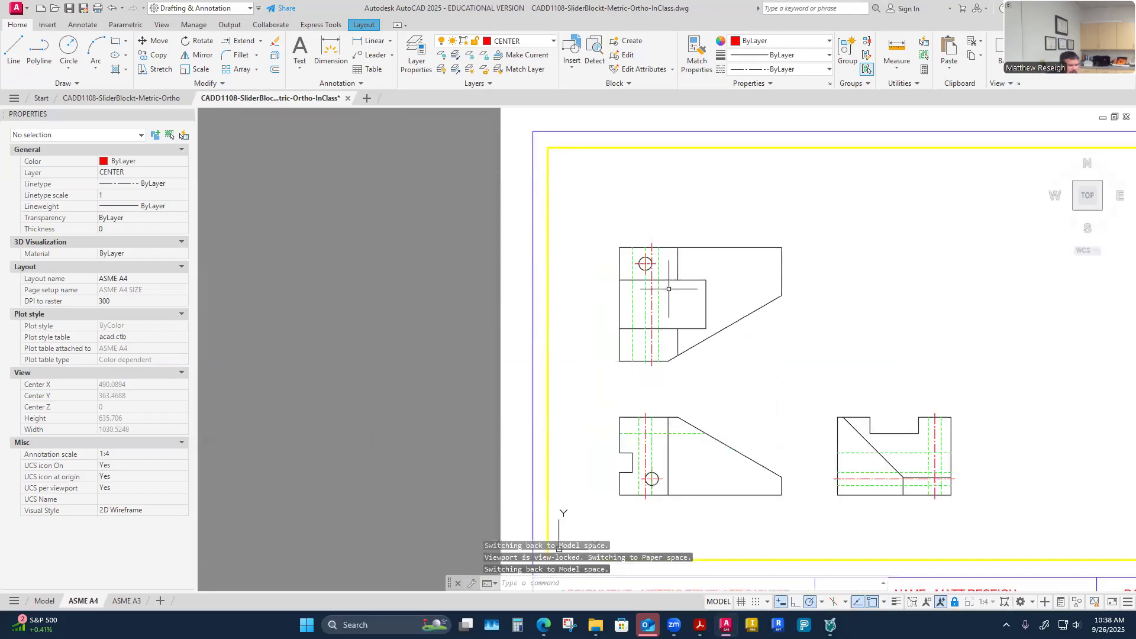
pyautogui.scroll(3, 657, 273)
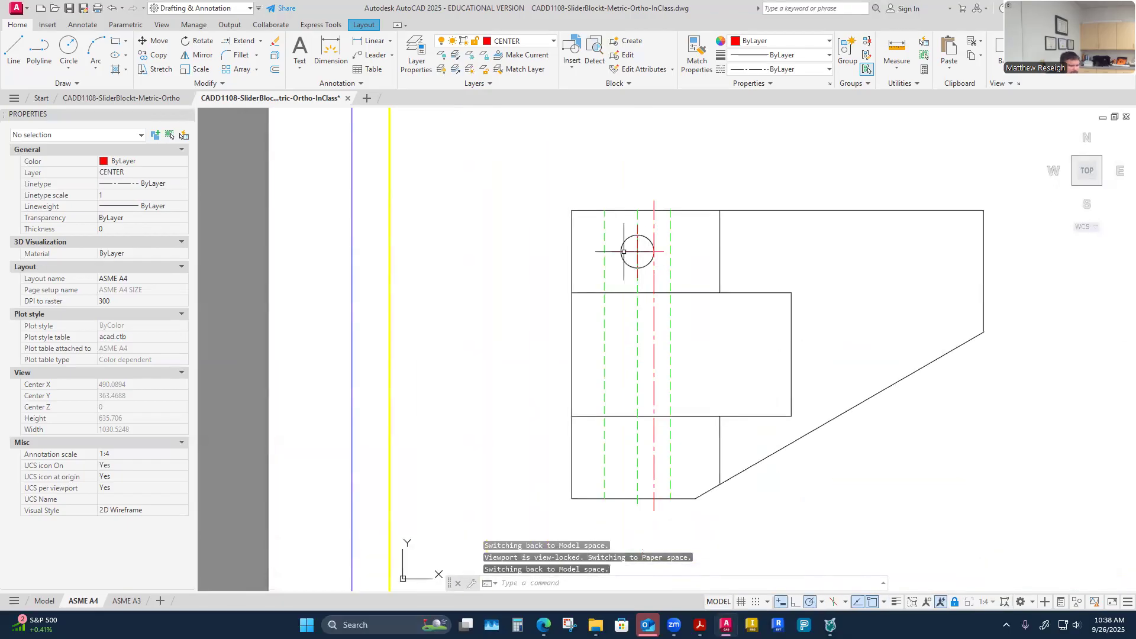
pyautogui.scroll(3, 632, 270)
pyautogui.scroll(-4, 627, 272)
pyautogui.scroll(4, 652, 278)
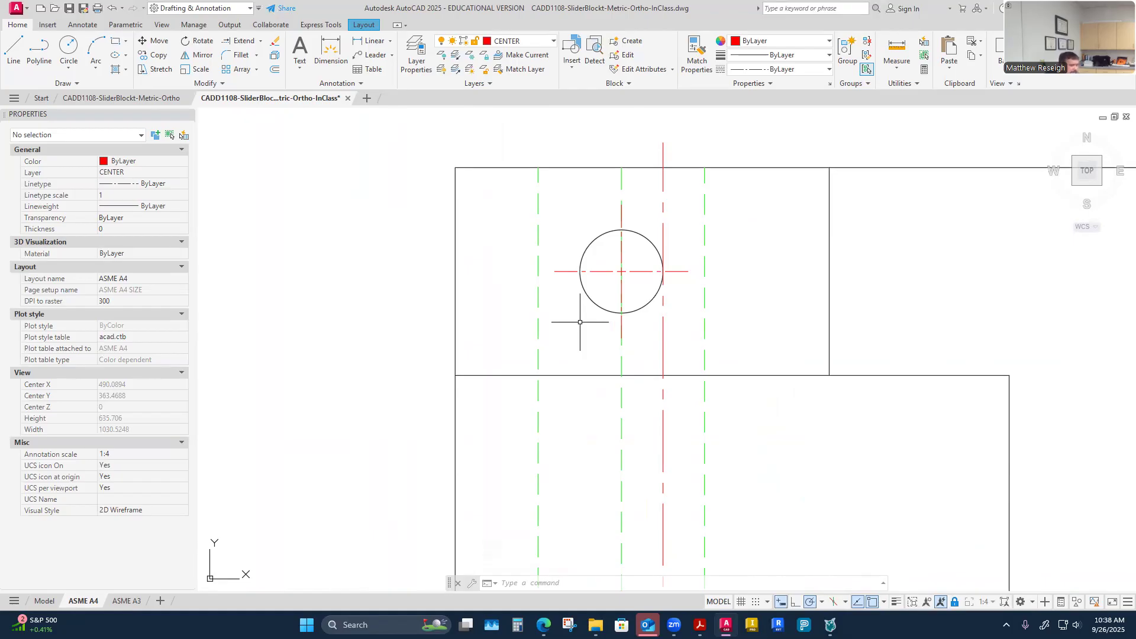
pyautogui.scroll(-6, 580, 322)
pyautogui.scroll(3, 578, 413)
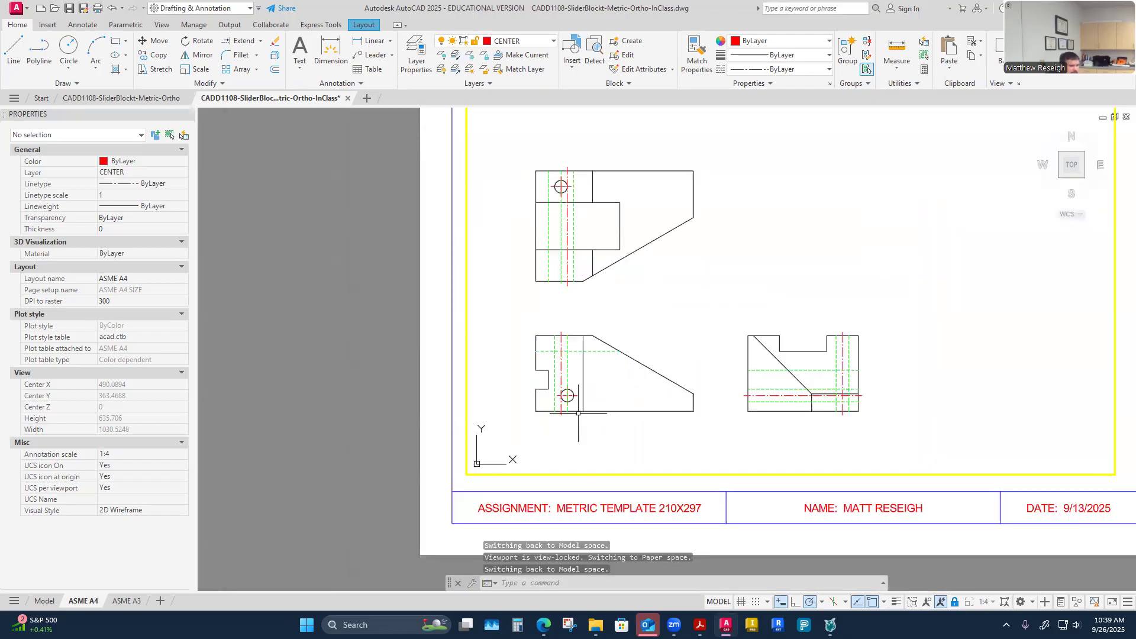
pyautogui.scroll(2, 579, 414)
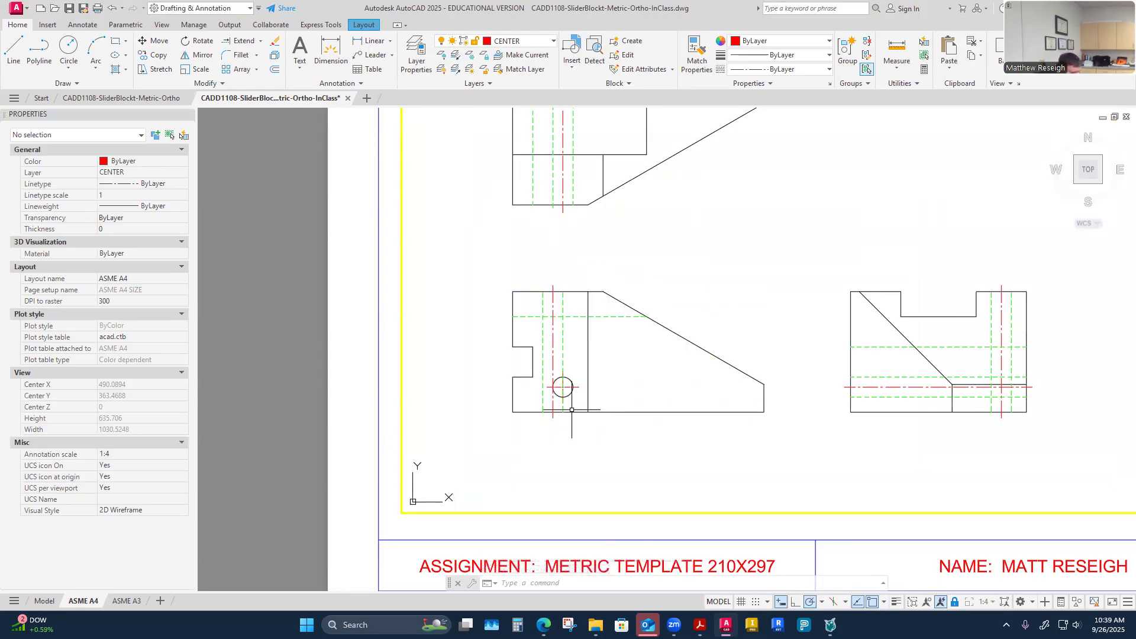
pyautogui.scroll(-4, 571, 409)
pyautogui.scroll(4, 562, 402)
pyautogui.scroll(-5, 563, 401)
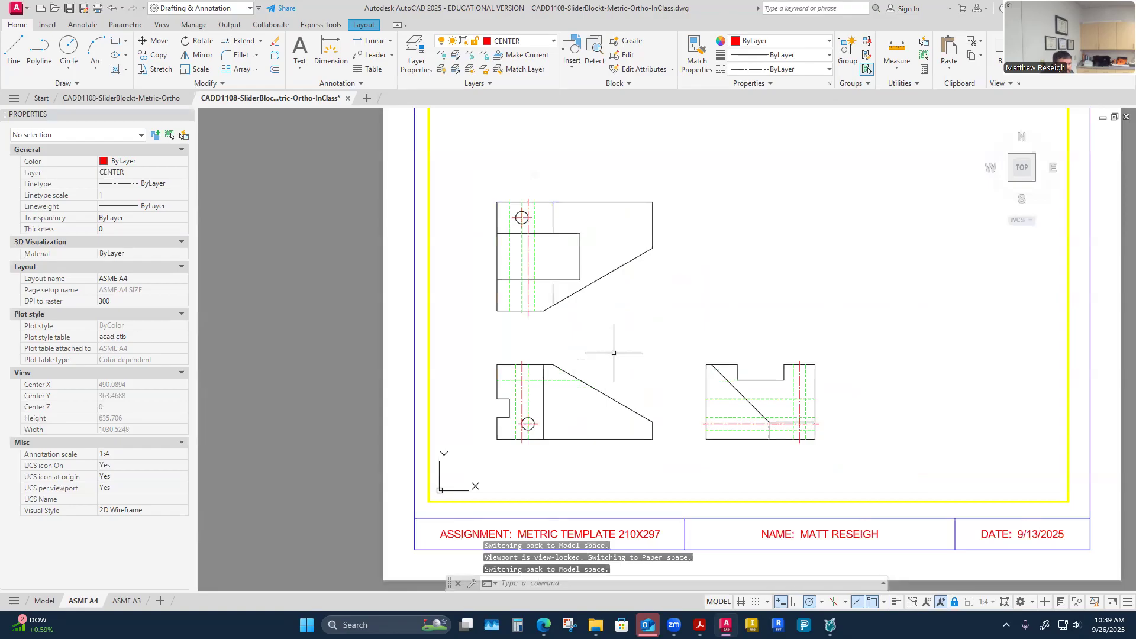
# Step: Maximize the layout viewport and dimension the front view's overall width with a horizontal dimension placed above the view
pyautogui.click(912, 602)
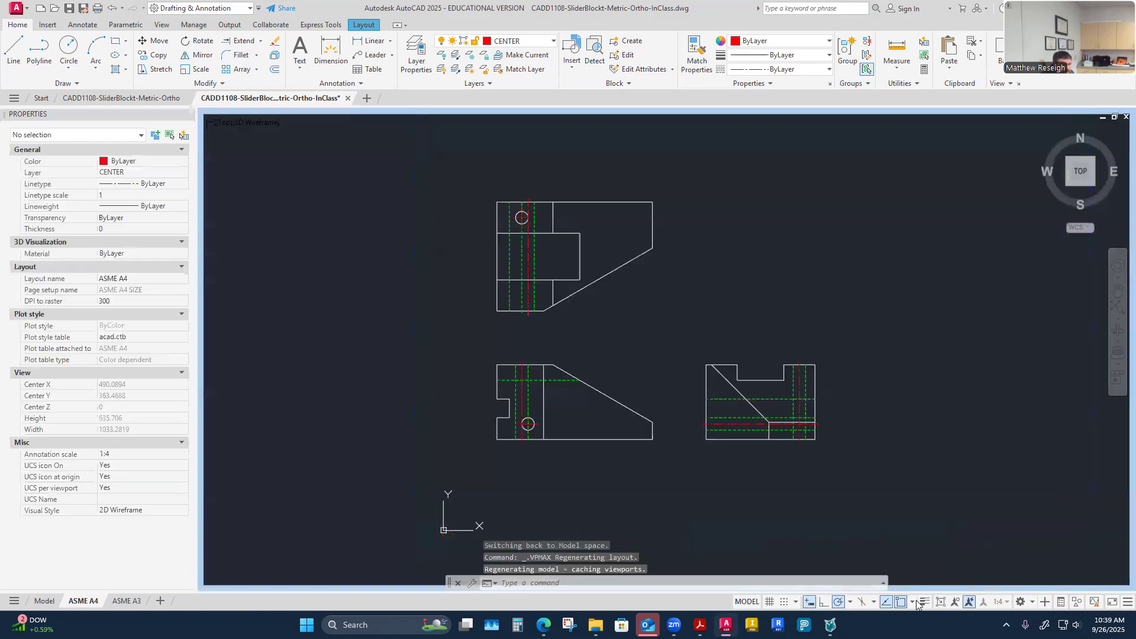
pyautogui.click(82, 25)
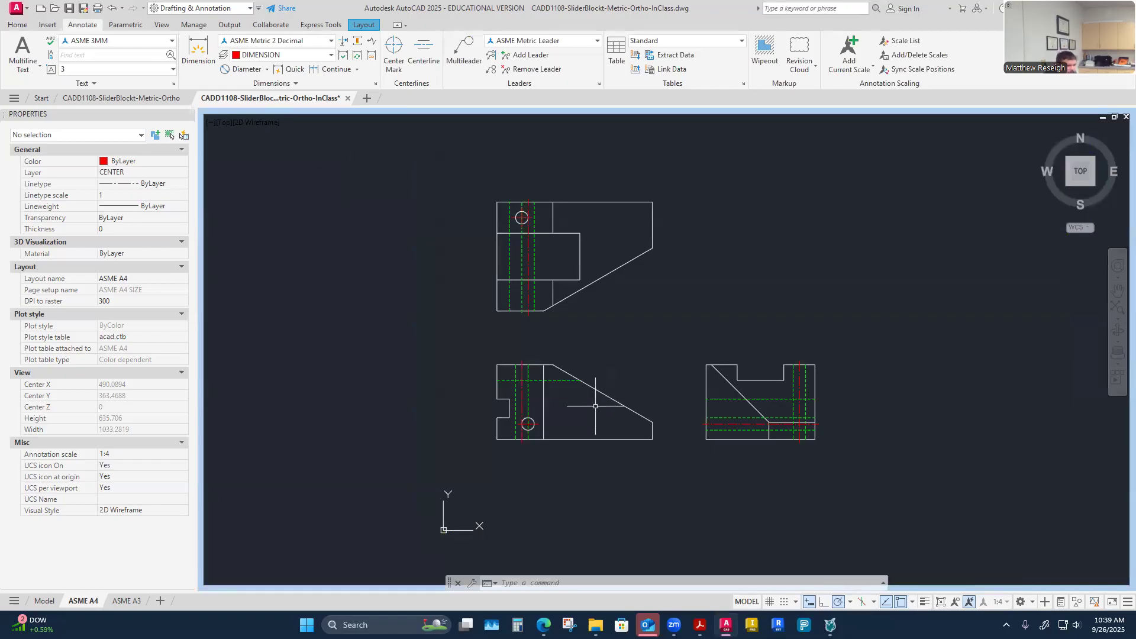
pyautogui.scroll(2, 595, 406)
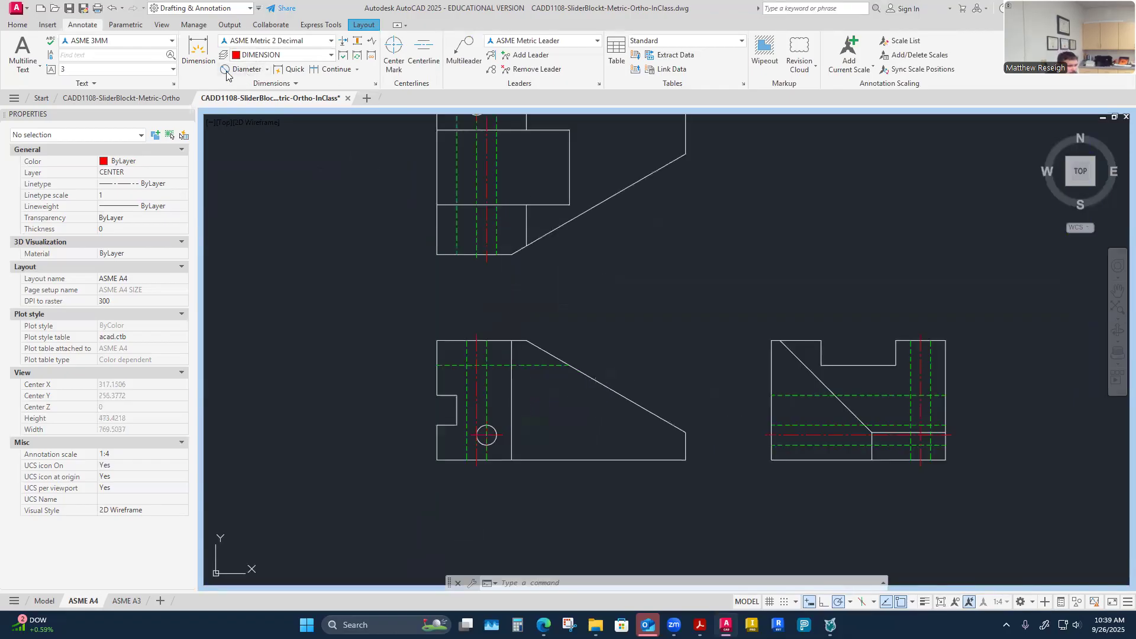
pyautogui.click(199, 53)
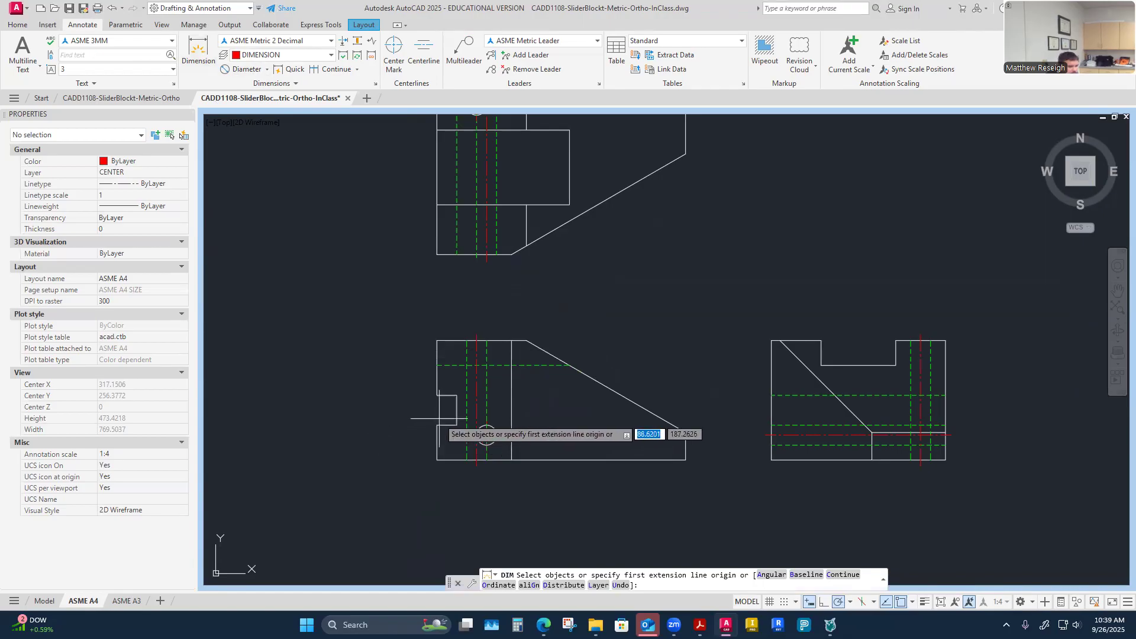
pyautogui.scroll(2, 440, 418)
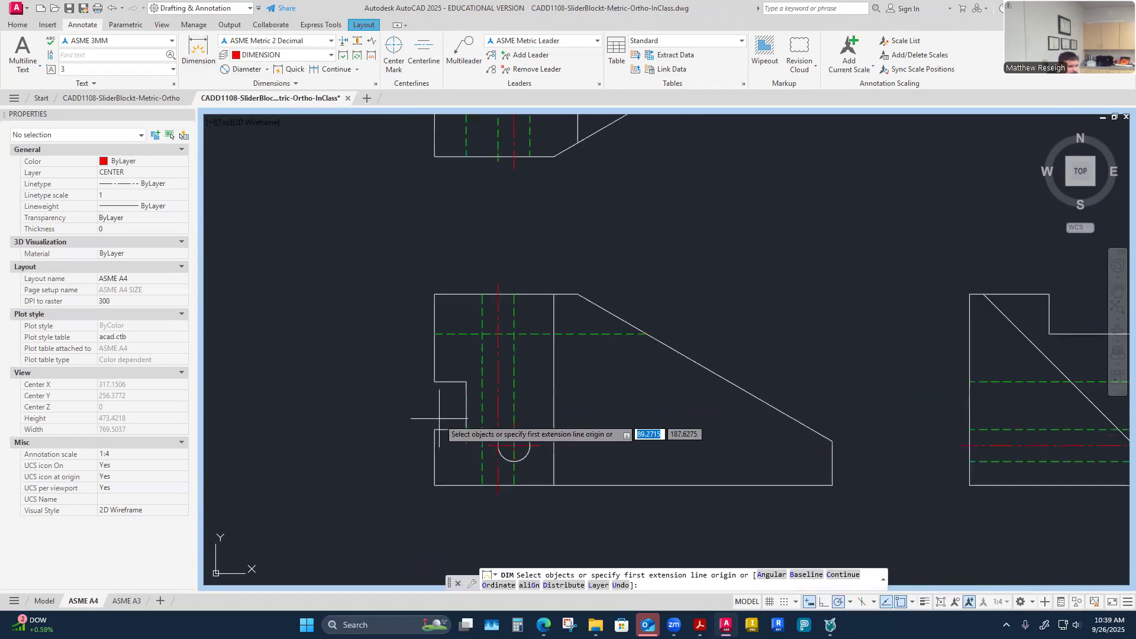
pyautogui.click(434, 294)
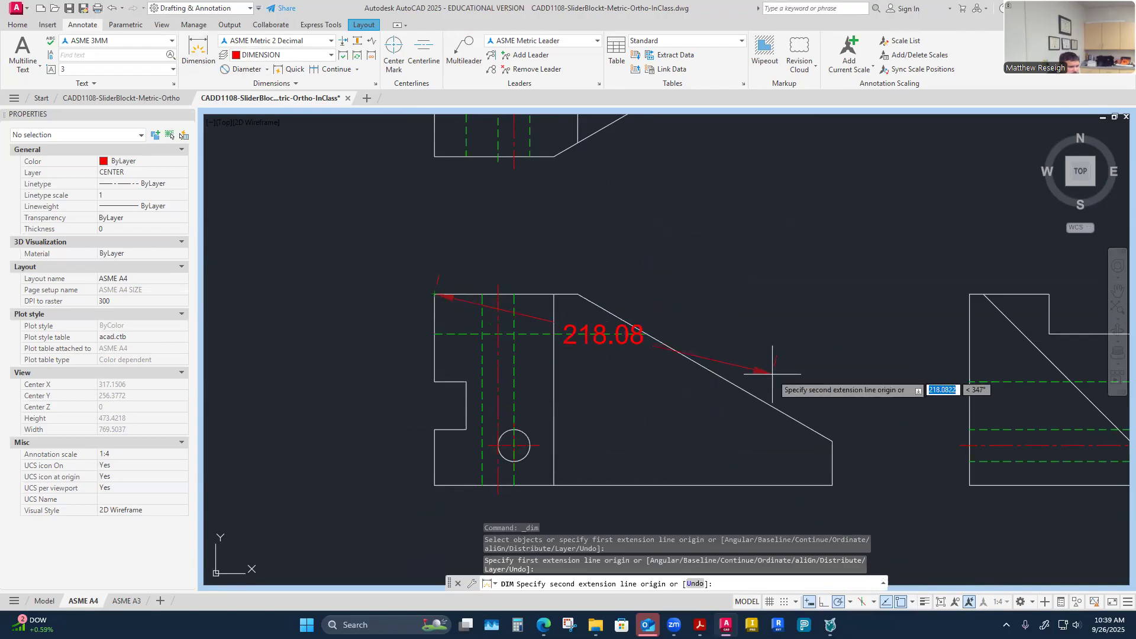
pyautogui.click(832, 441)
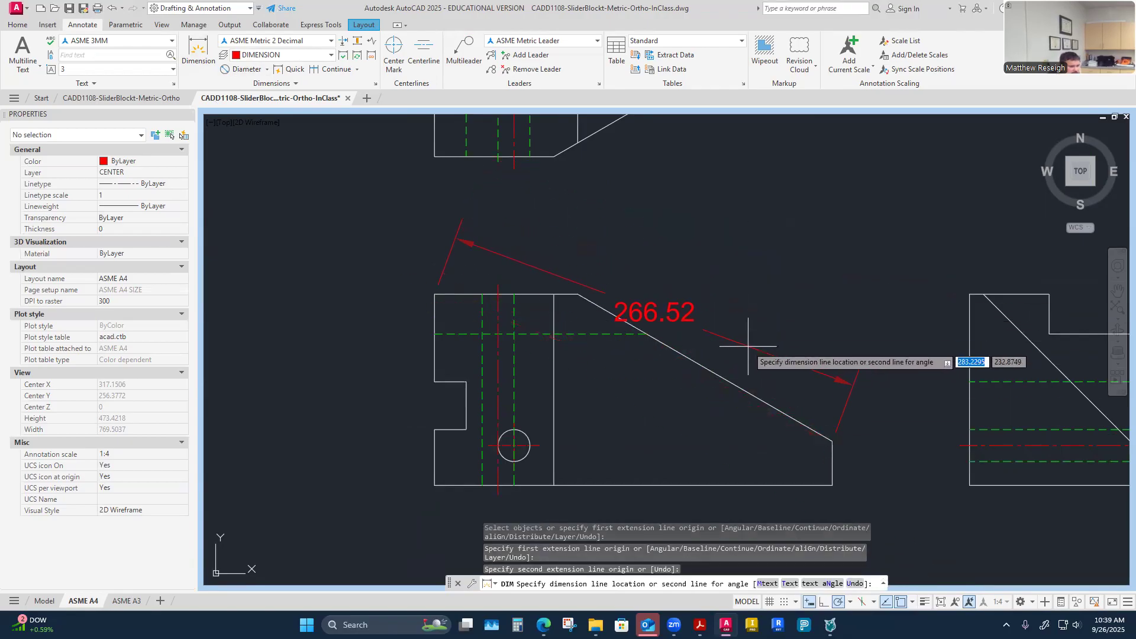
pyautogui.scroll(-2, 757, 373)
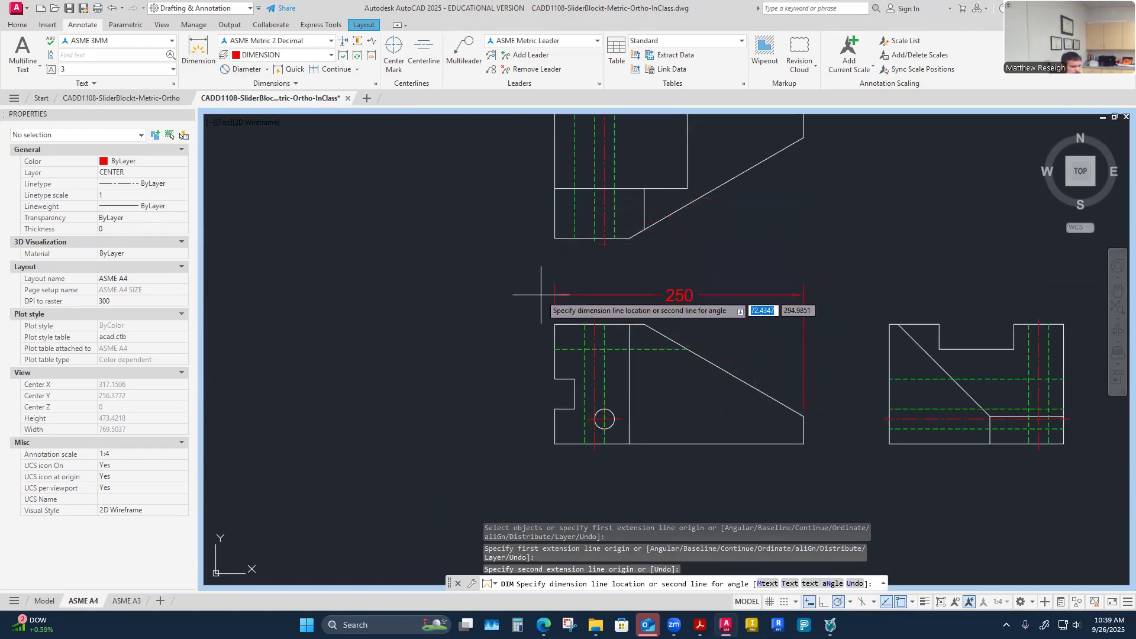
pyautogui.scroll(2, 541, 294)
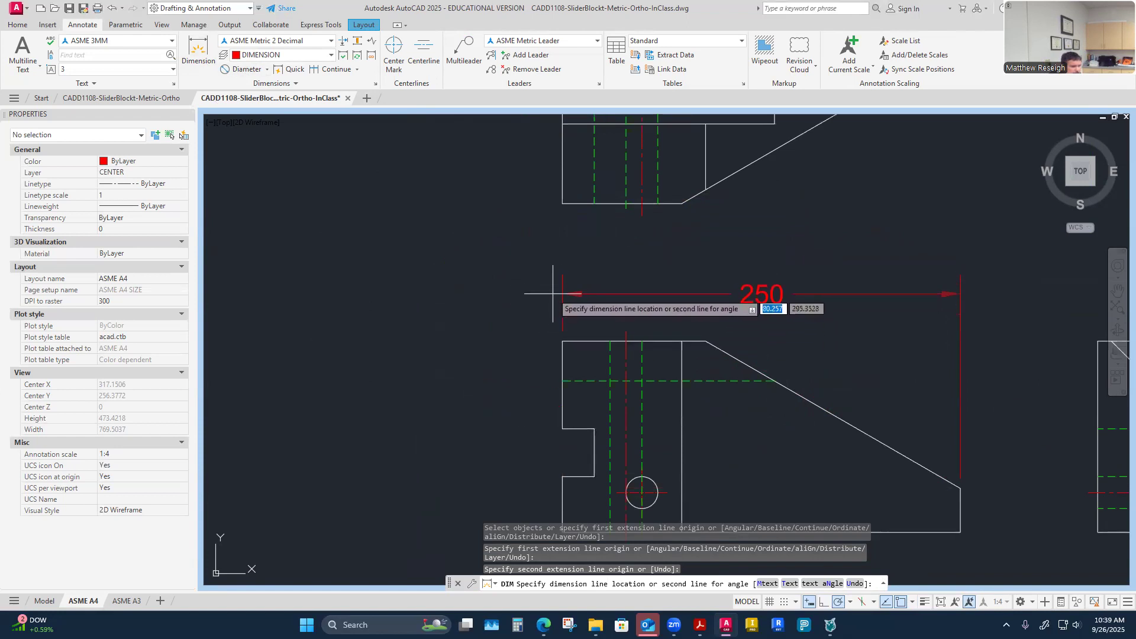
pyautogui.click(543, 267)
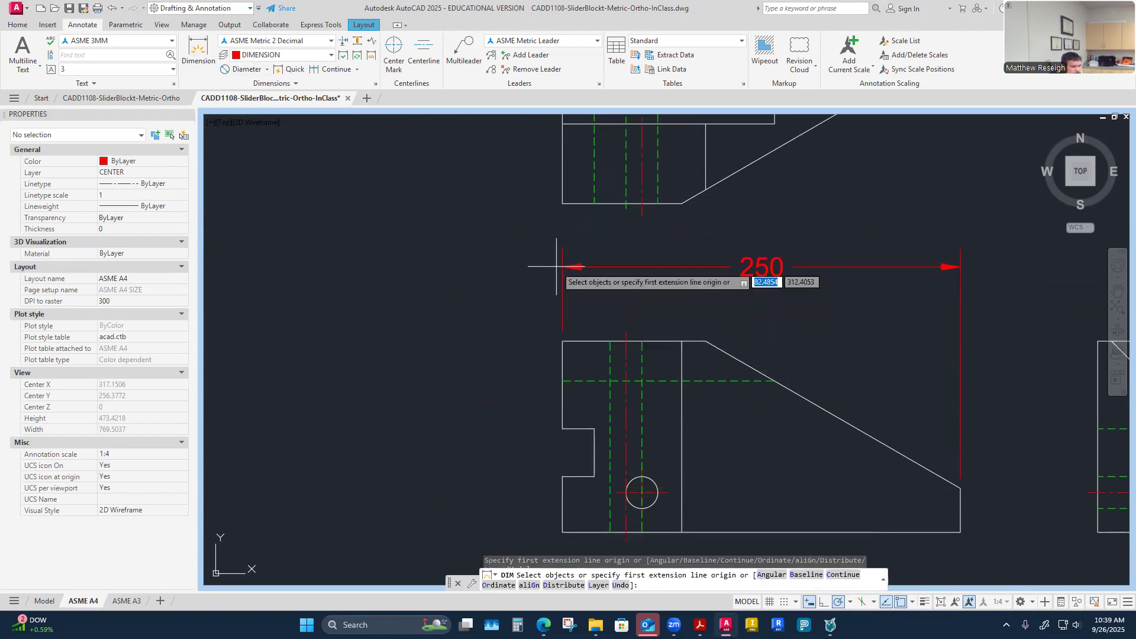
pyautogui.press('Escape')
pyautogui.scroll(-3, 562, 380)
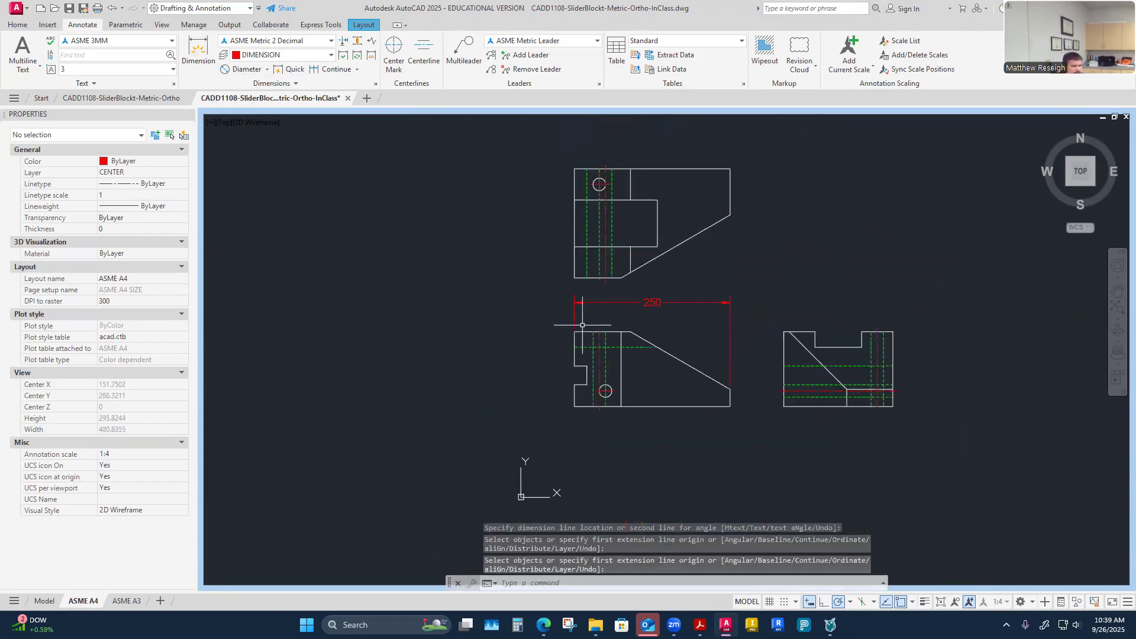
pyautogui.scroll(1, 599, 361)
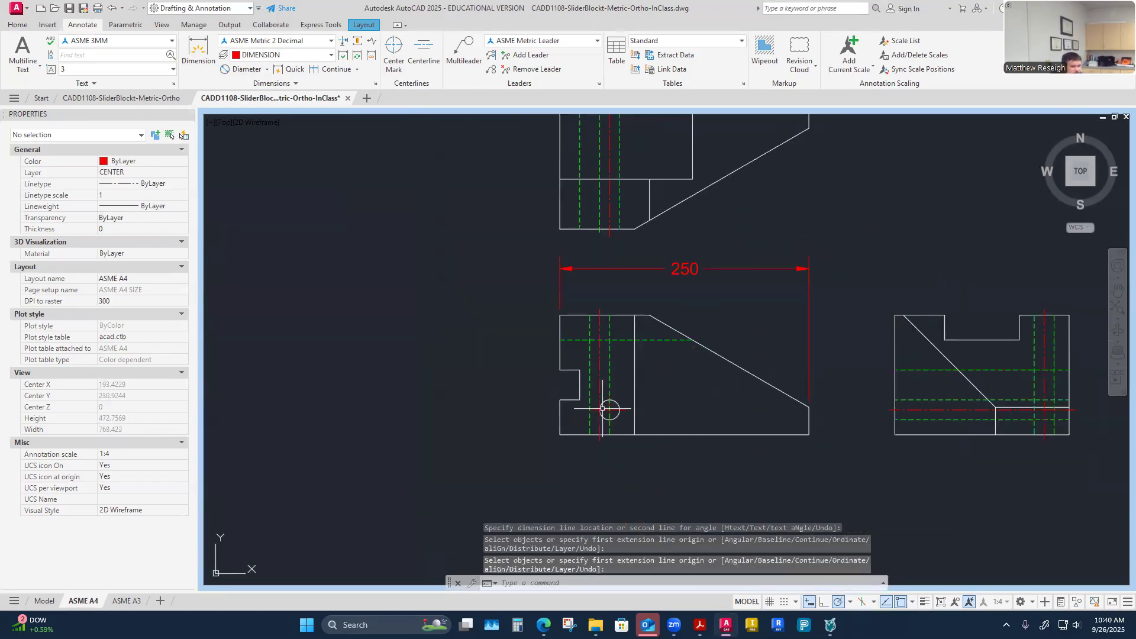
pyautogui.rightClick(516, 439)
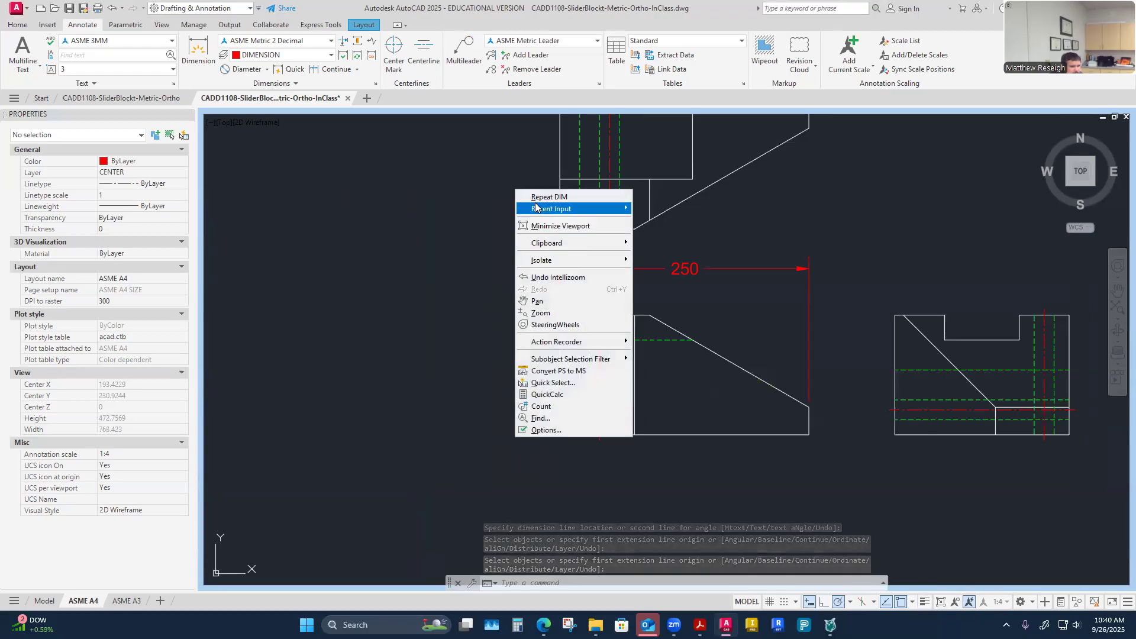
pyautogui.click(485, 355)
pyautogui.press('Escape')
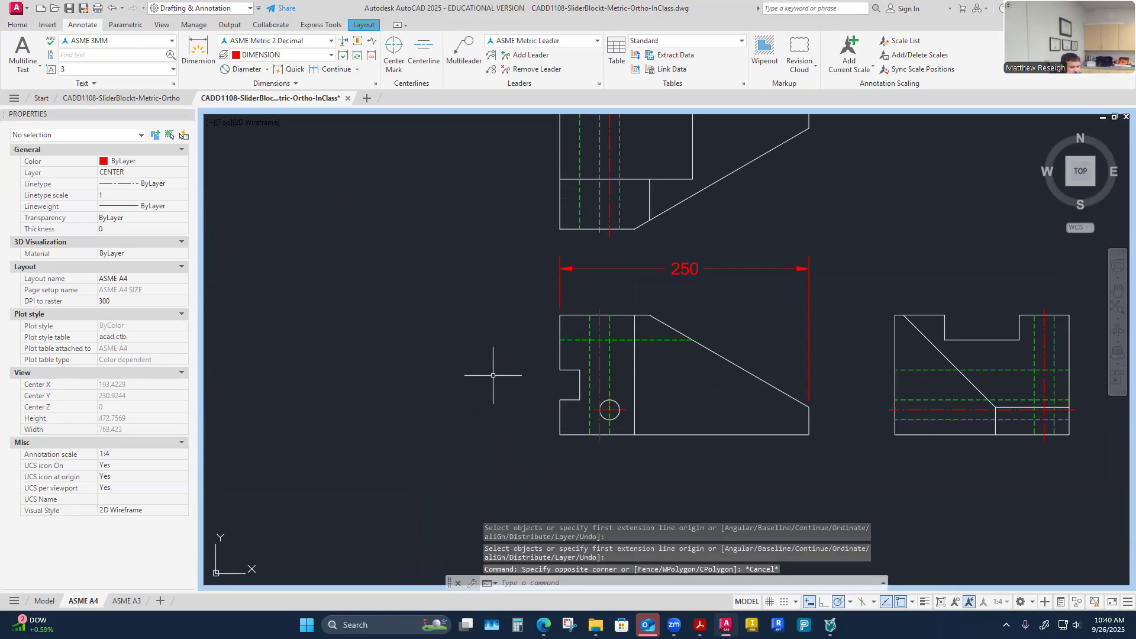
pyautogui.scroll(2, 557, 418)
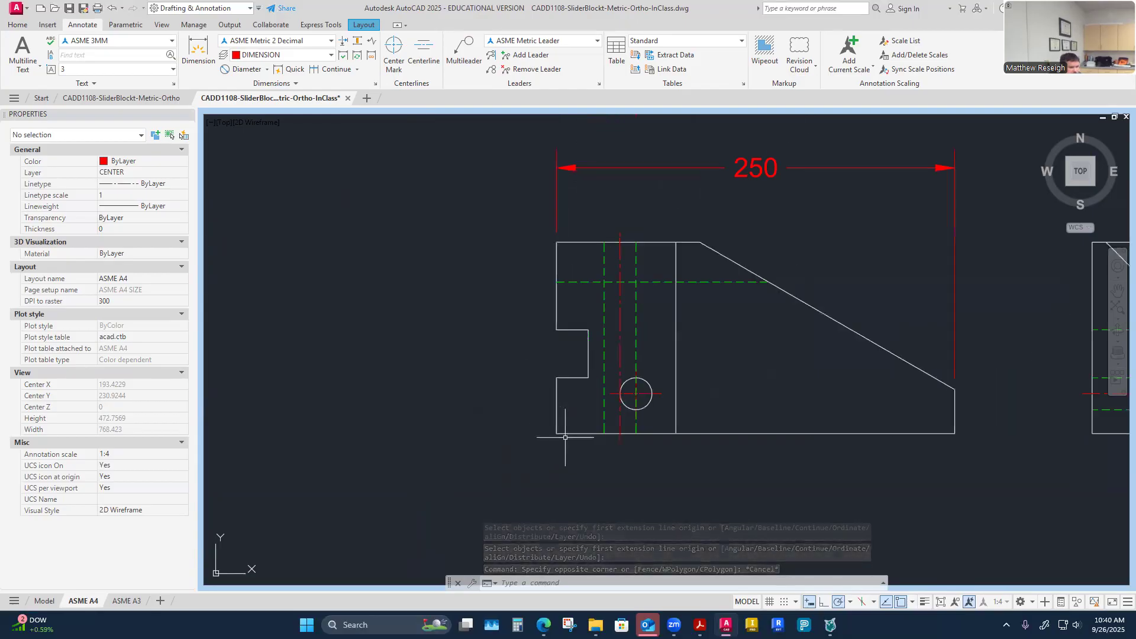
pyautogui.scroll(-2, 561, 412)
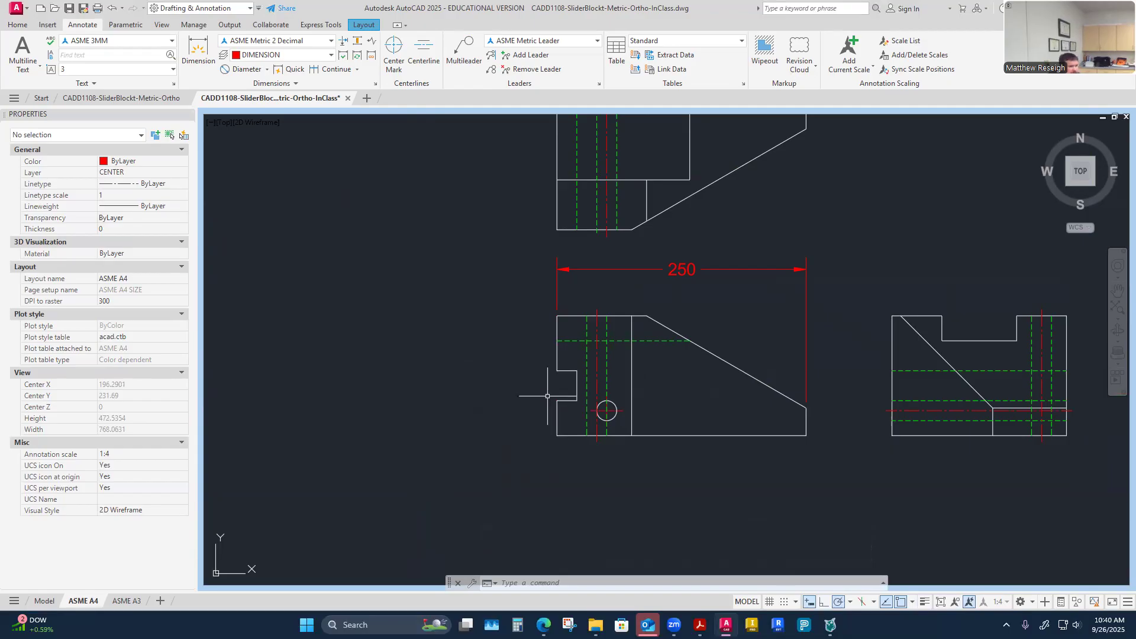
pyautogui.scroll(2, 567, 390)
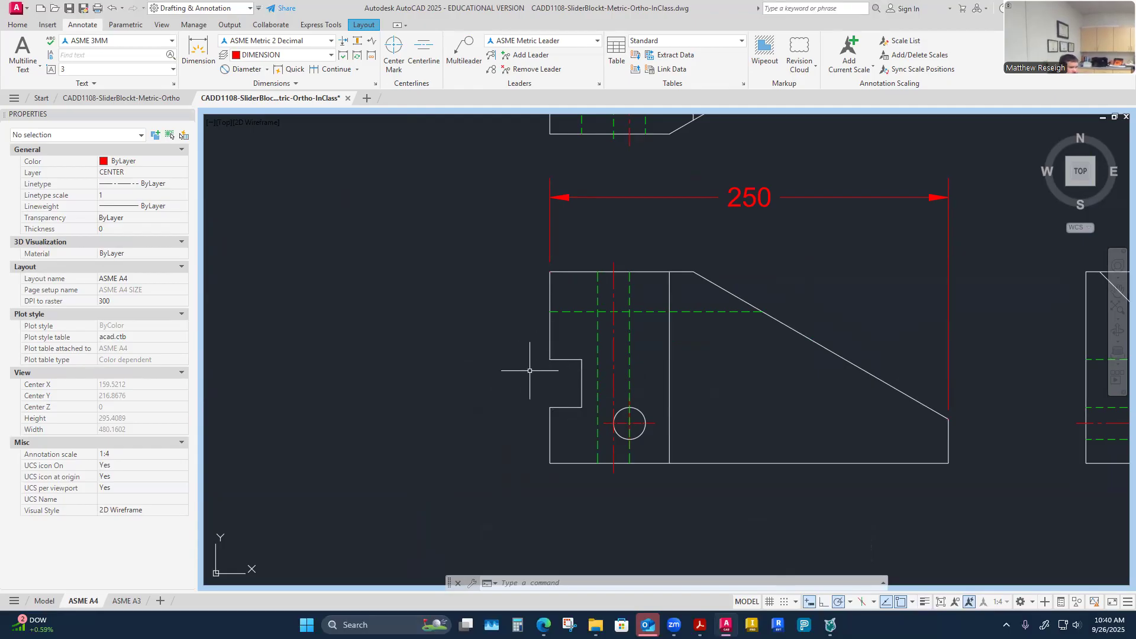
pyautogui.scroll(-2, 530, 371)
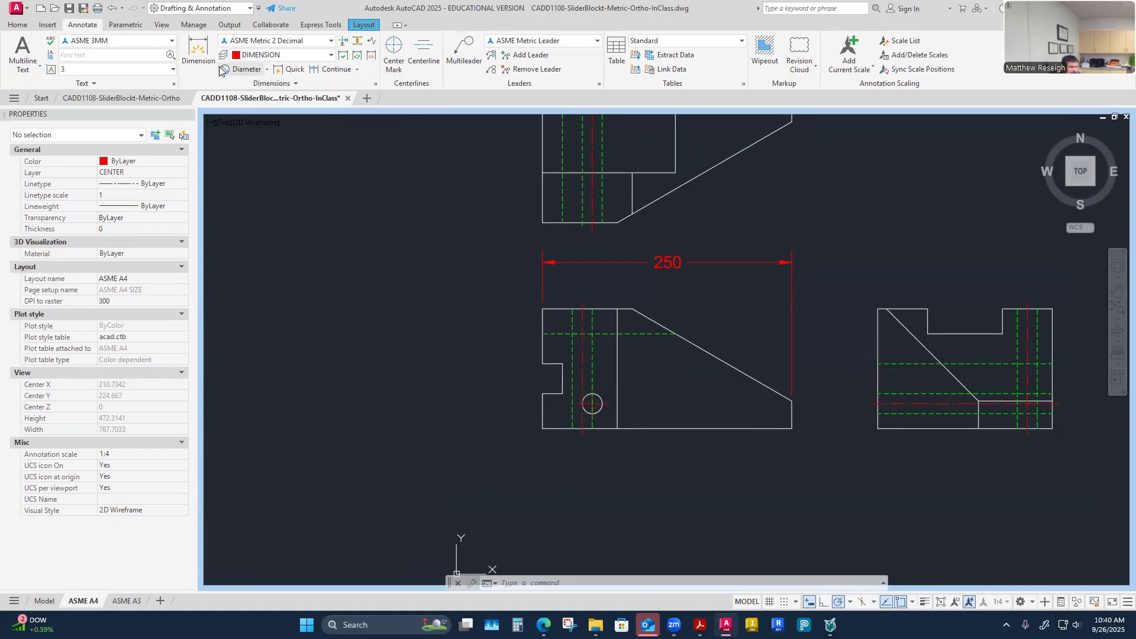
# Step: Dimension the block's overall height on the right side view, placing the vertical dimension between the front and side views
pyautogui.click(199, 50)
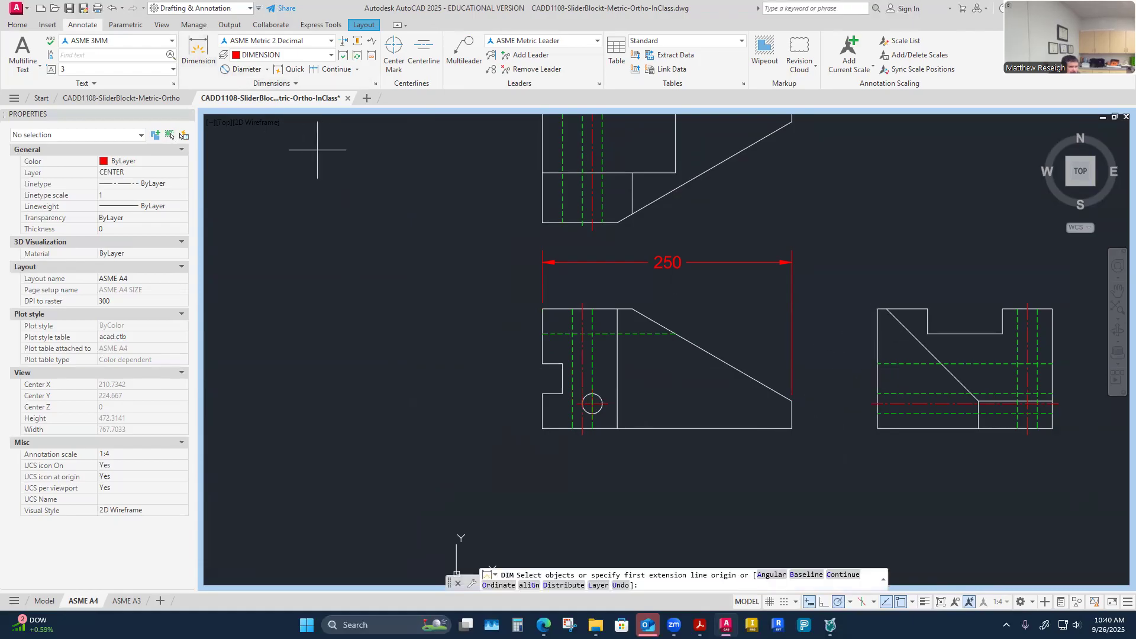
pyautogui.click(879, 308)
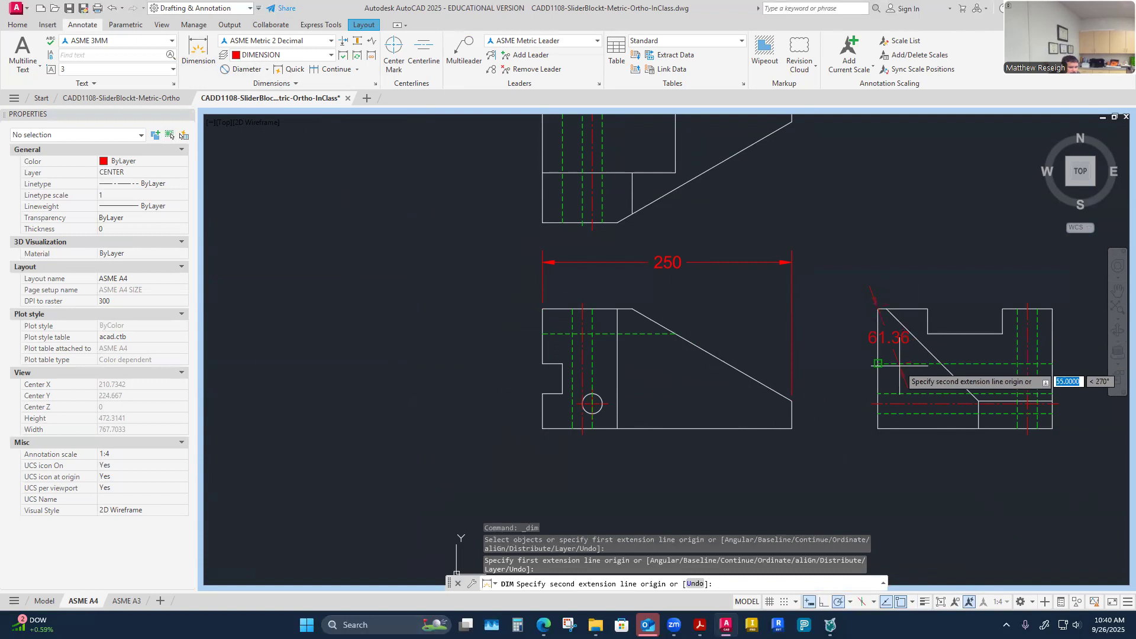
pyautogui.click(878, 428)
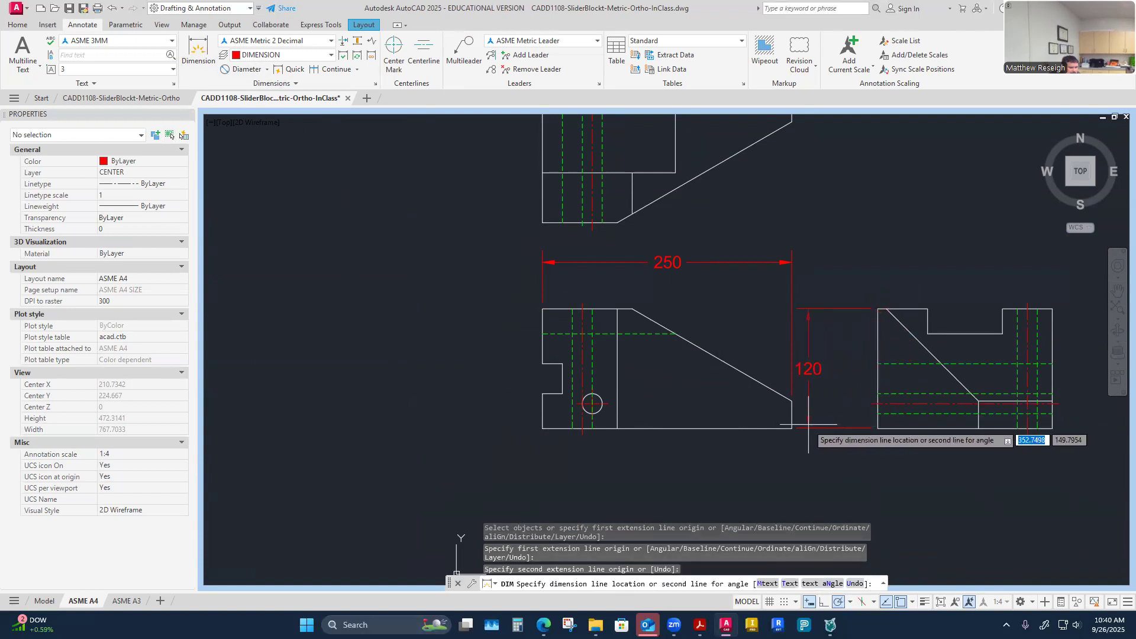
pyautogui.click(834, 424)
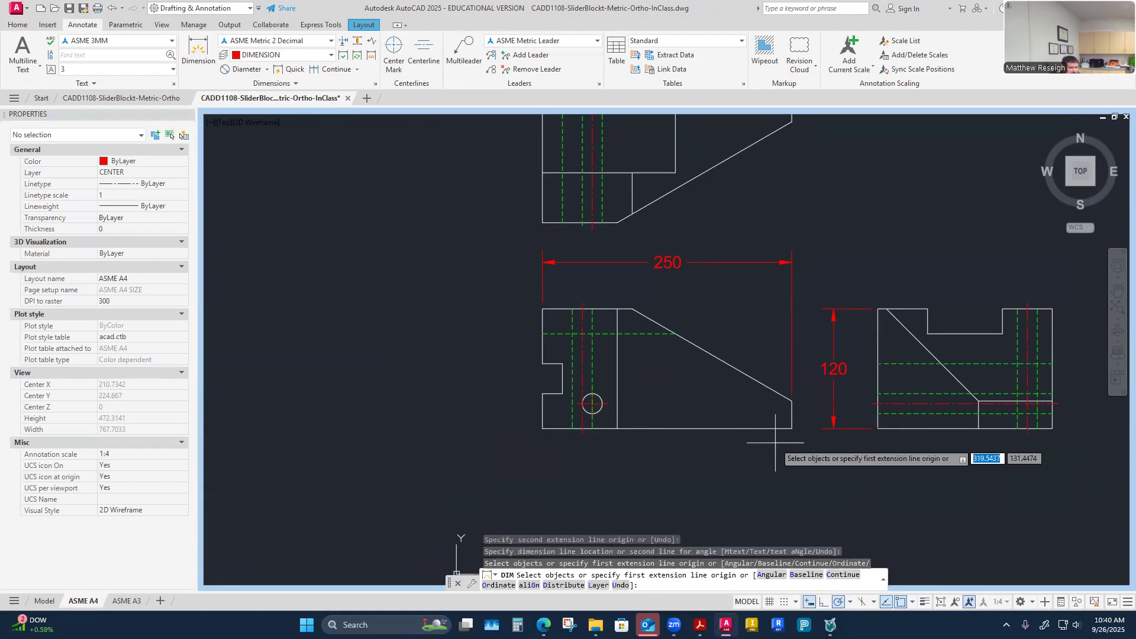
pyautogui.press('Return')
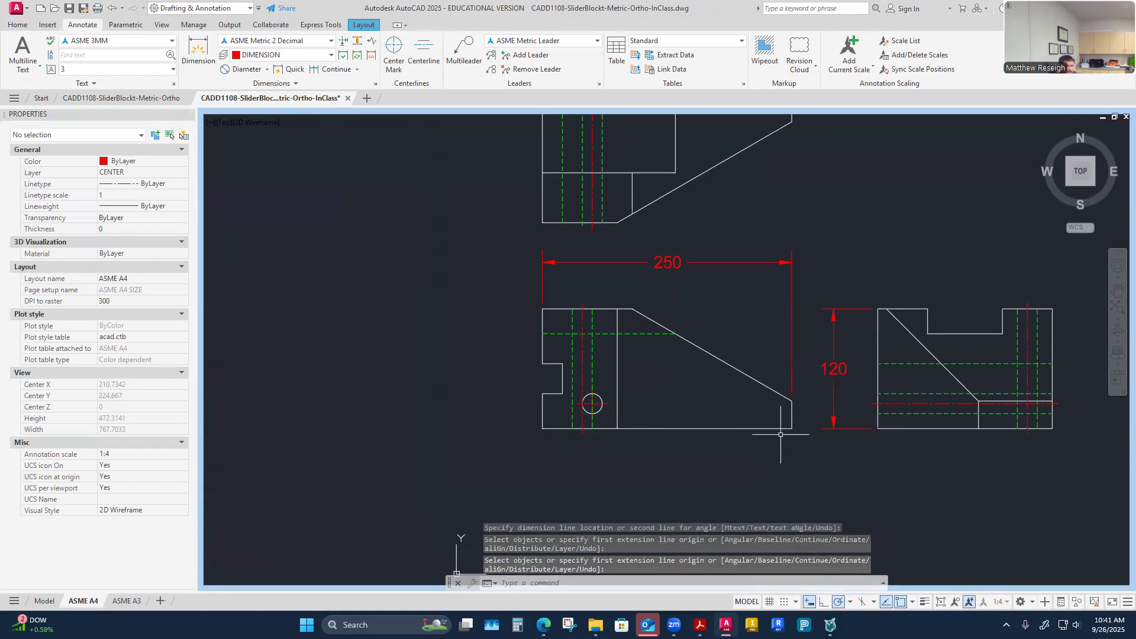
pyautogui.scroll(-5, 709, 405)
pyautogui.scroll(5, 770, 410)
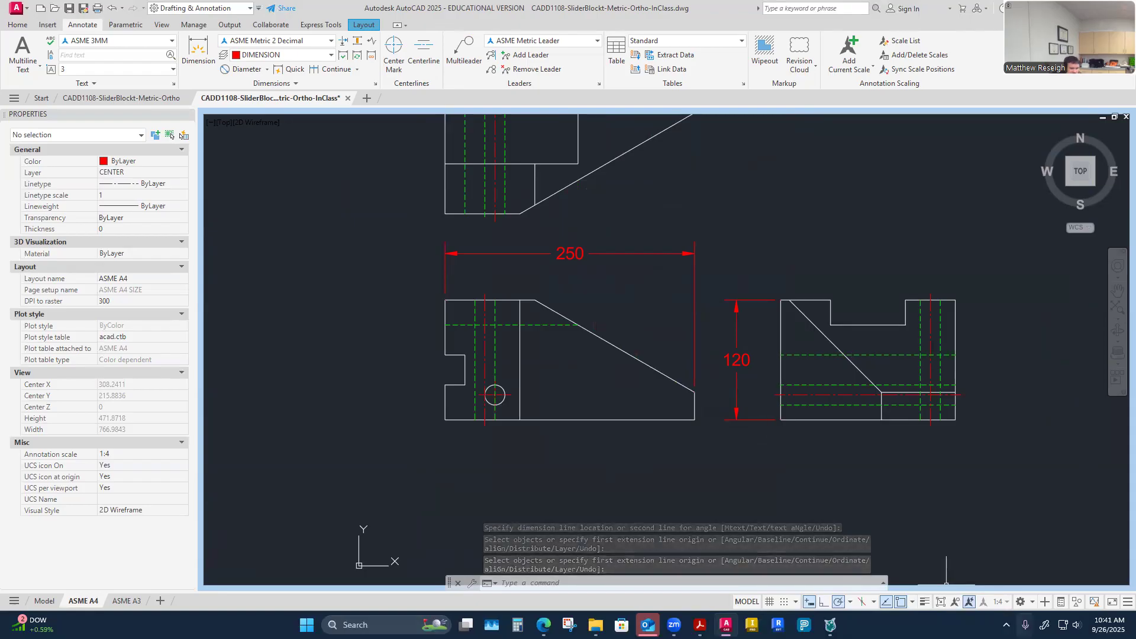
# Step: Turn on annotation visibility so annotative objects of all scales are displayed
pyautogui.click(955, 602)
pyautogui.click(727, 485)
pyautogui.press('Escape')
pyautogui.scroll(-5, 714, 480)
pyautogui.scroll(3, 710, 468)
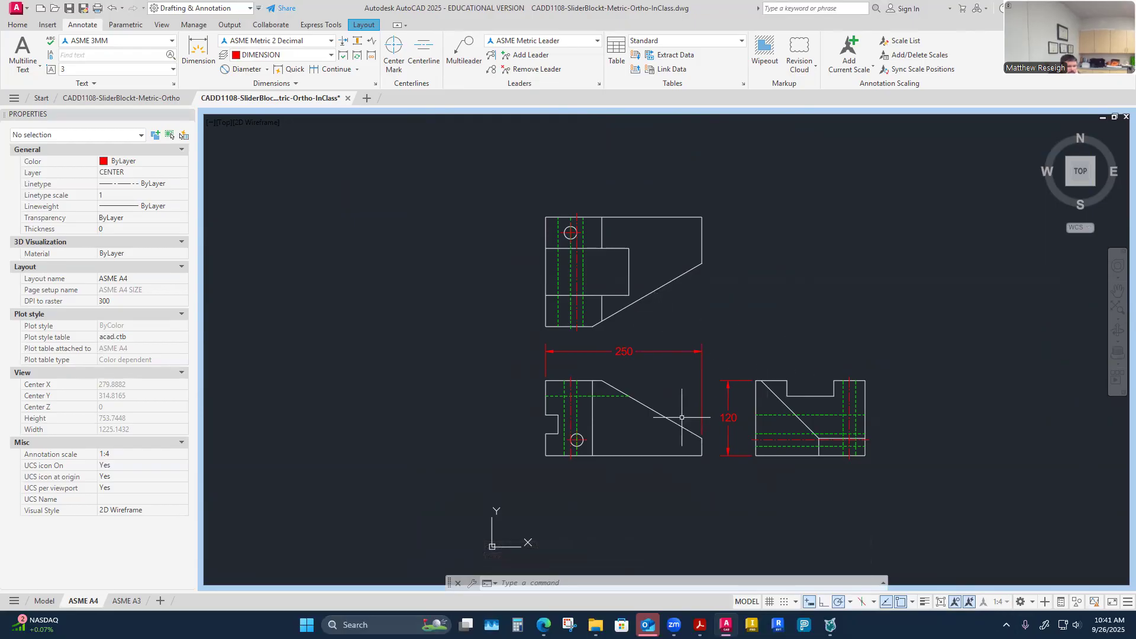
# Step: Dimension the overall depth across the right side view with a horizontal dimension placed above the view
pyautogui.click(198, 50)
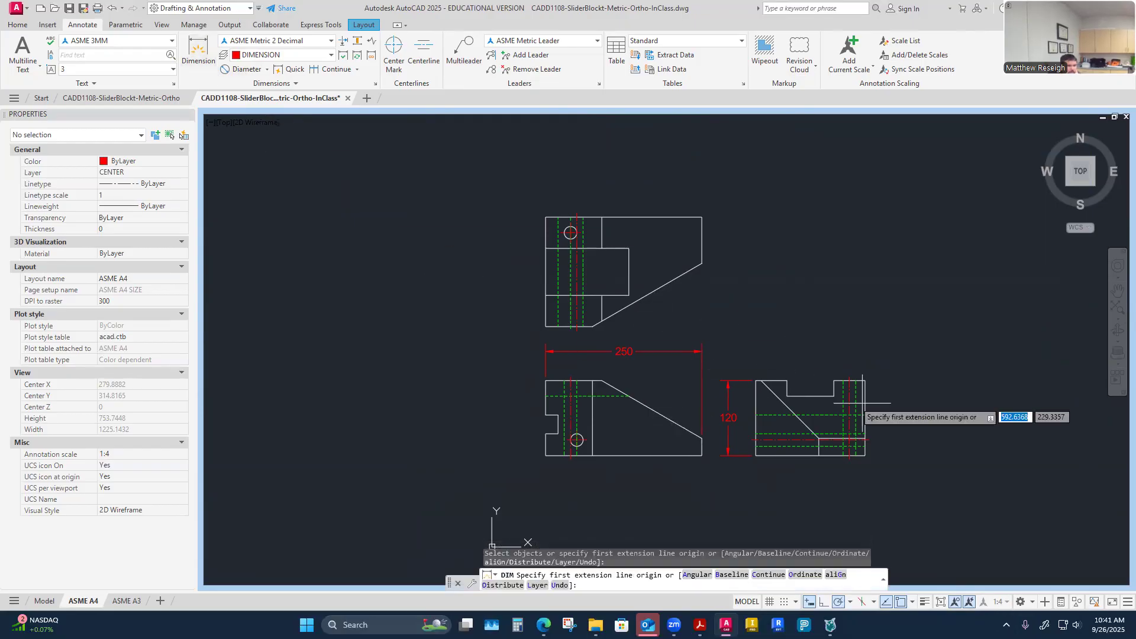
pyautogui.scroll(2, 873, 388)
pyautogui.click(685, 375)
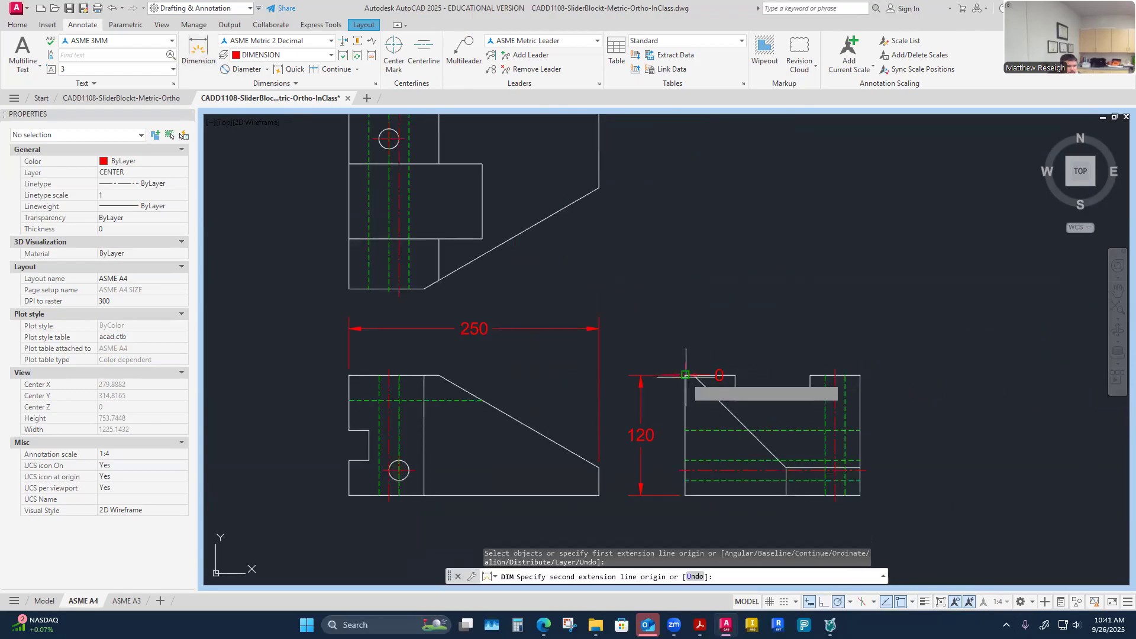
pyautogui.click(859, 375)
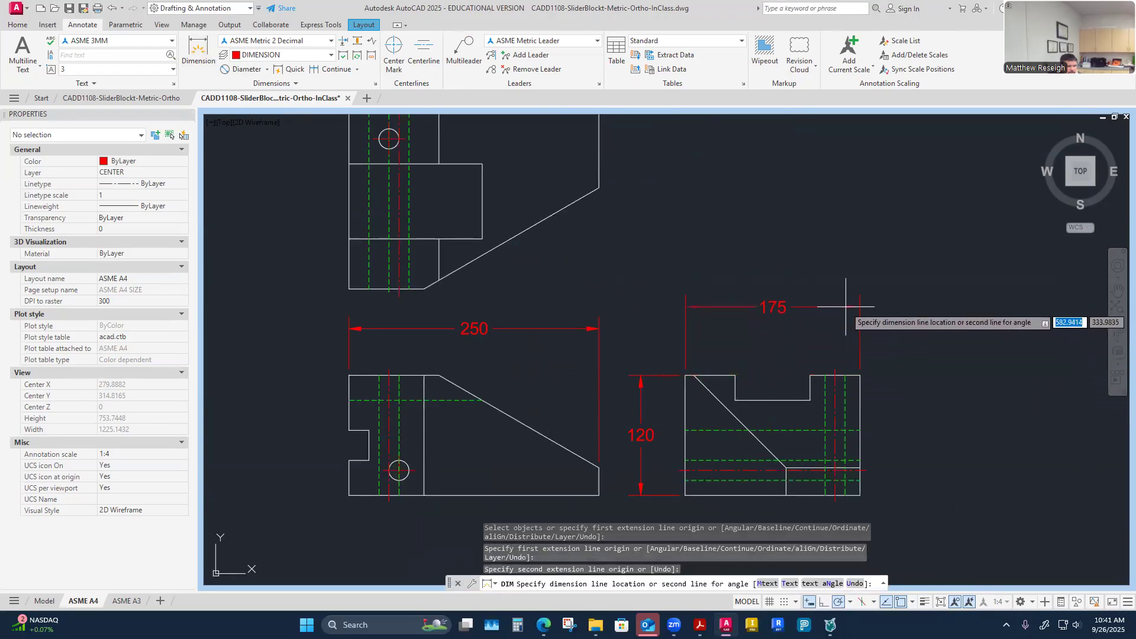
pyautogui.click(843, 280)
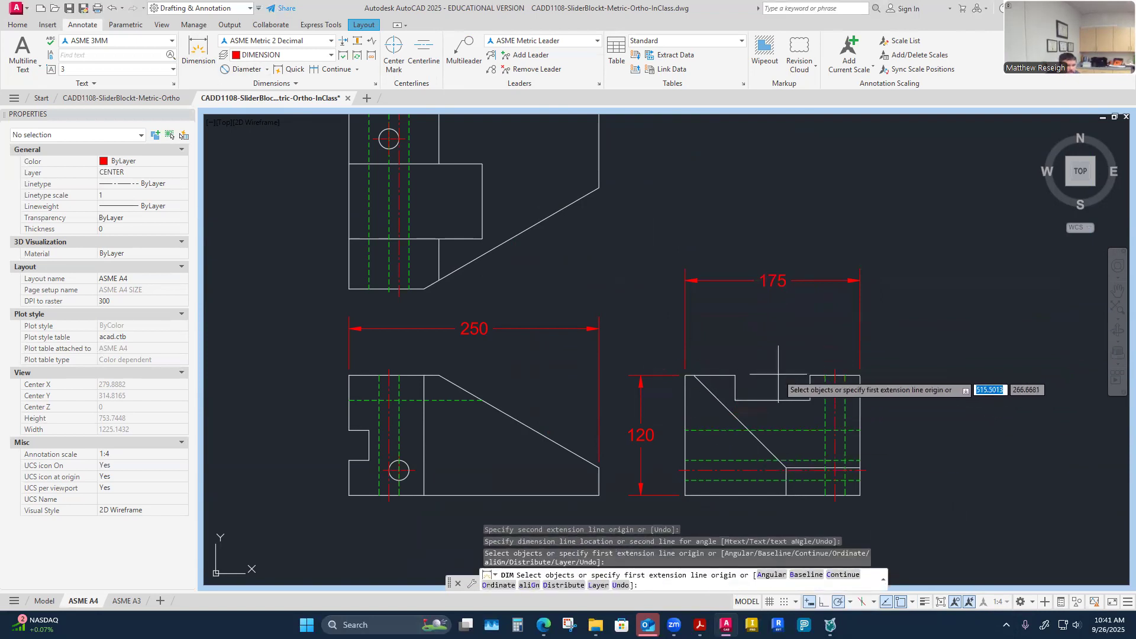
pyautogui.press('Return')
# Step: Review the three views and their overall width, height and depth dimensions before dimensioning the individual features
pyautogui.scroll(-4, 775, 375)
pyautogui.scroll(4, 702, 321)
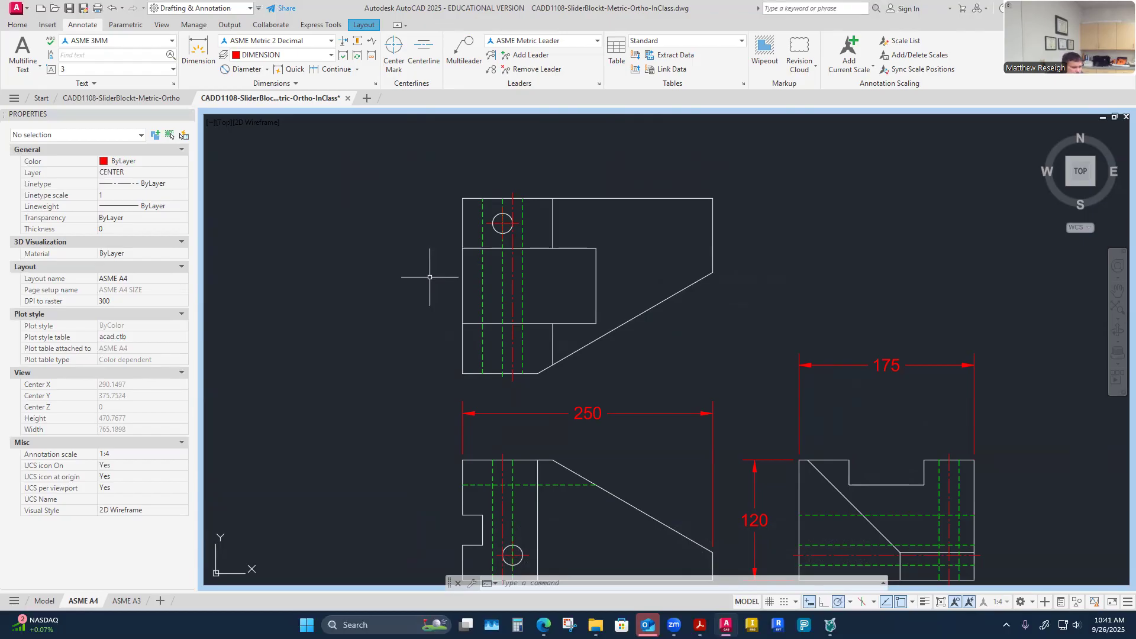
pyautogui.scroll(-3, 609, 332)
pyautogui.scroll(3, 519, 294)
pyautogui.scroll(-4, 519, 294)
pyautogui.scroll(2, 585, 381)
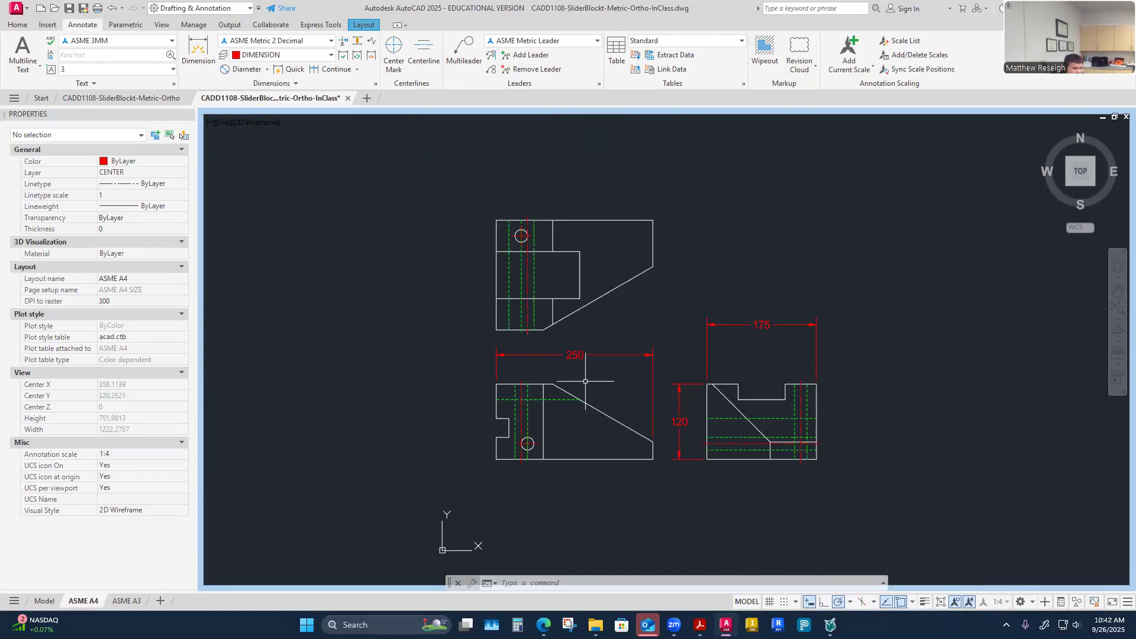
# Step: Try to dimension the height of the notch in the front view's left edge at a distance of 10, and delete that dimension
pyautogui.scroll(2, 481, 451)
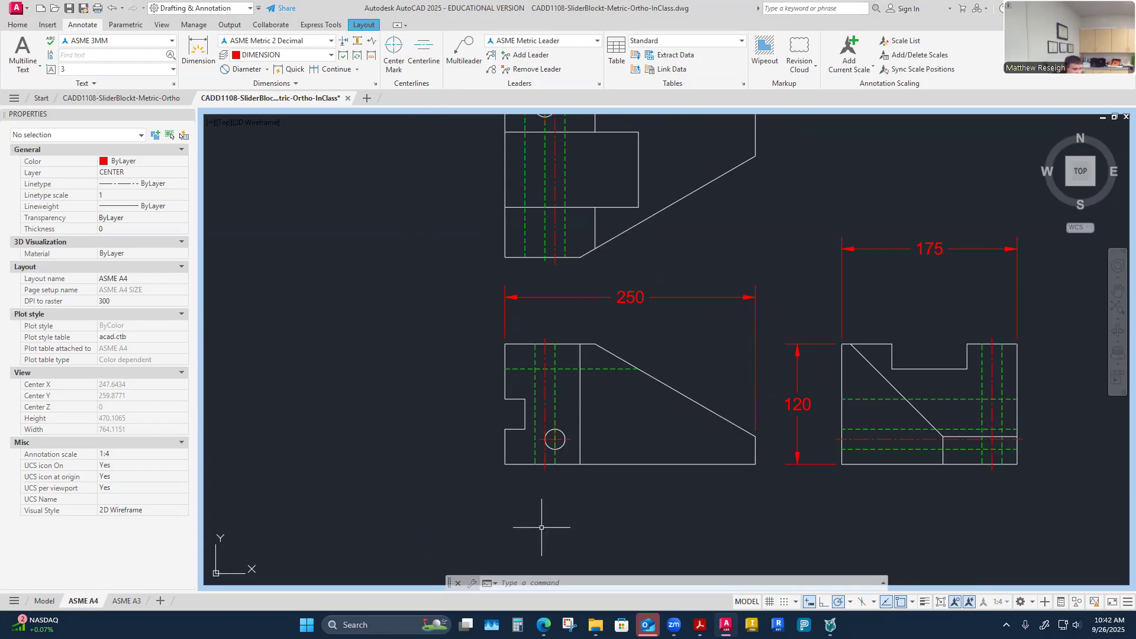
pyautogui.click(199, 51)
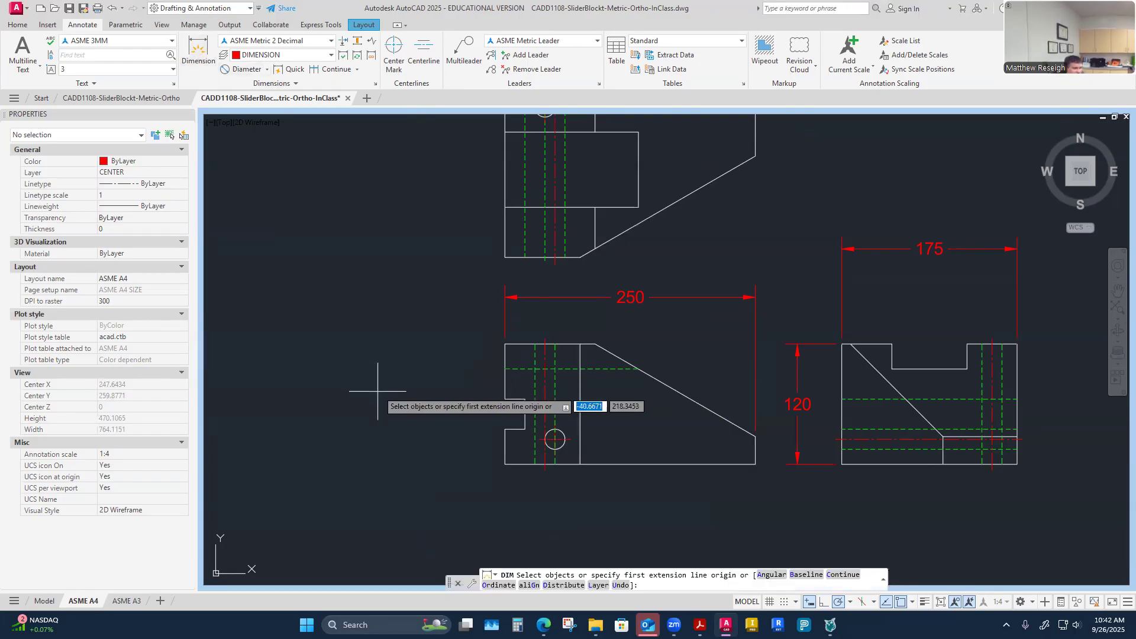
pyautogui.scroll(4, 505, 443)
pyautogui.click(501, 394)
pyautogui.click(502, 321)
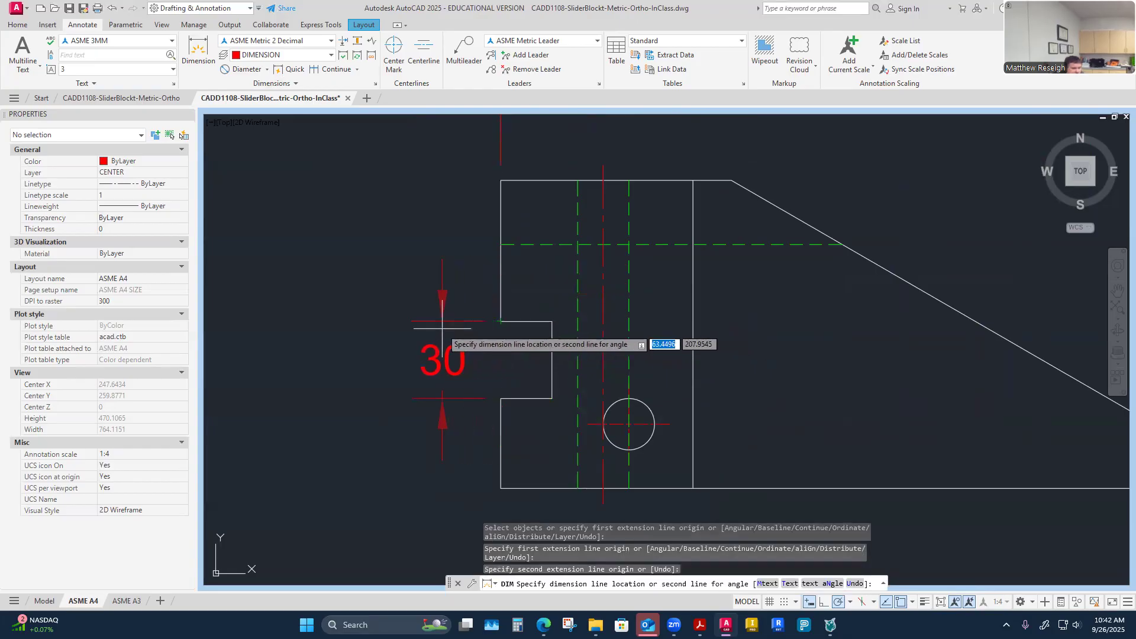
pyautogui.write('10')
pyautogui.press('Return')
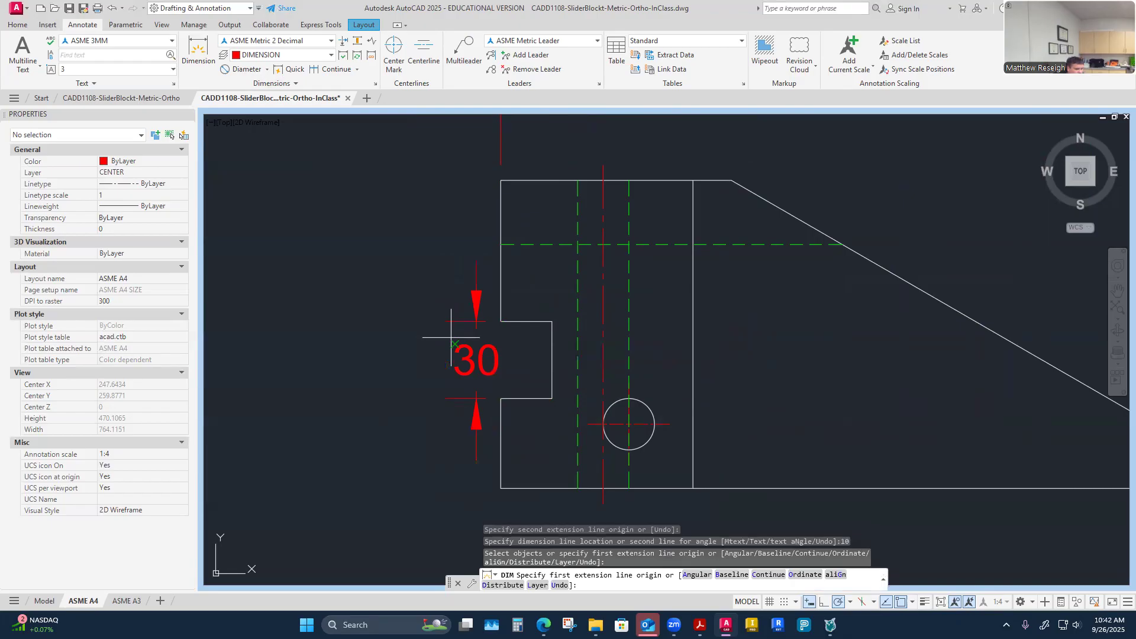
pyautogui.press('Escape')
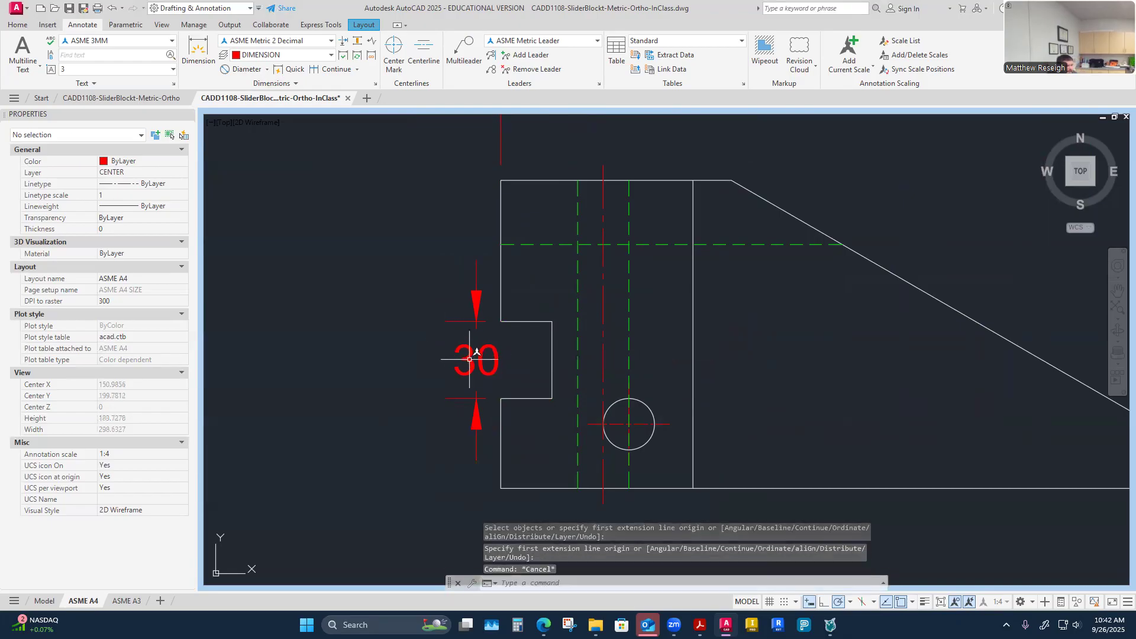
pyautogui.click(476, 354)
pyautogui.press('Delete')
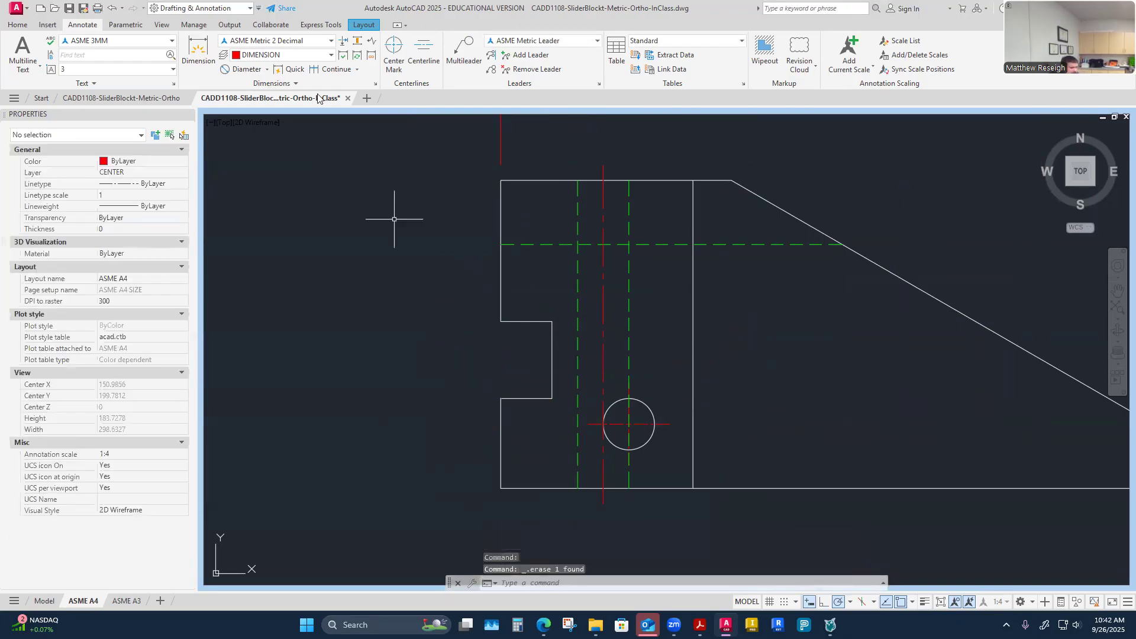
# Step: Dimension the height of the notch in the front view's left edge, from upper to lower corner, with the dimension line at distance 10
pyautogui.click(212, 56)
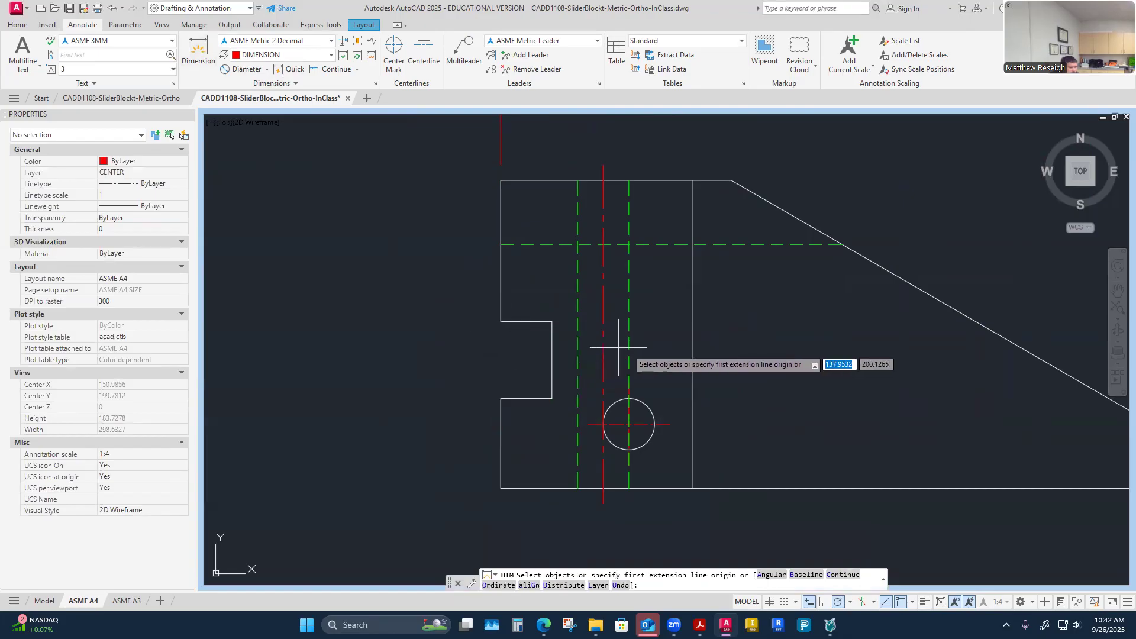
pyautogui.click(501, 322)
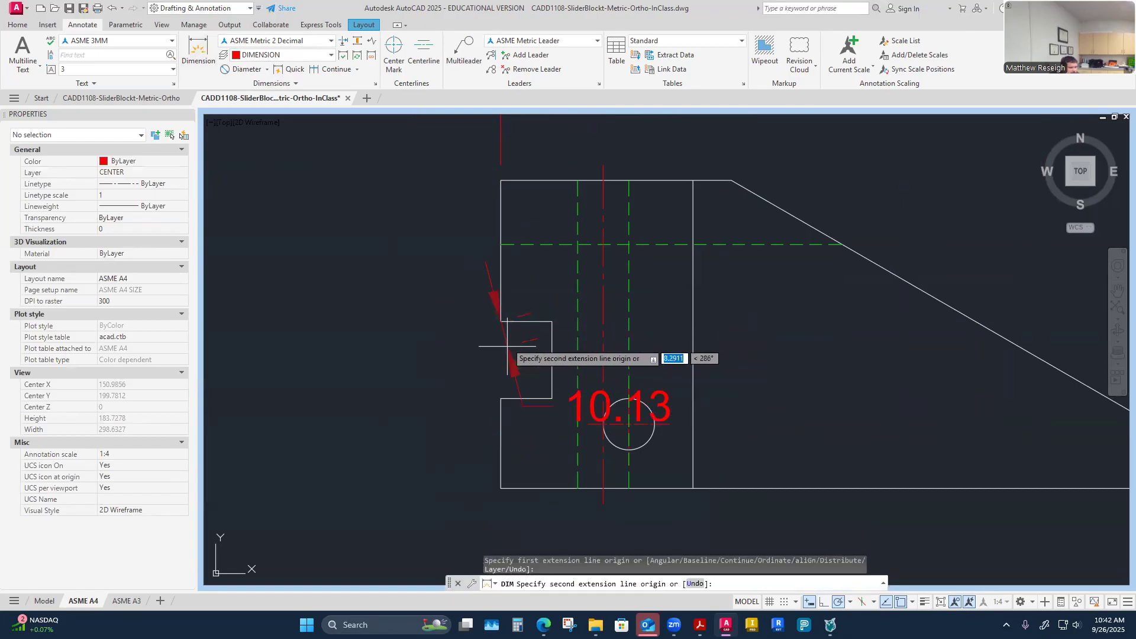
pyautogui.click(502, 398)
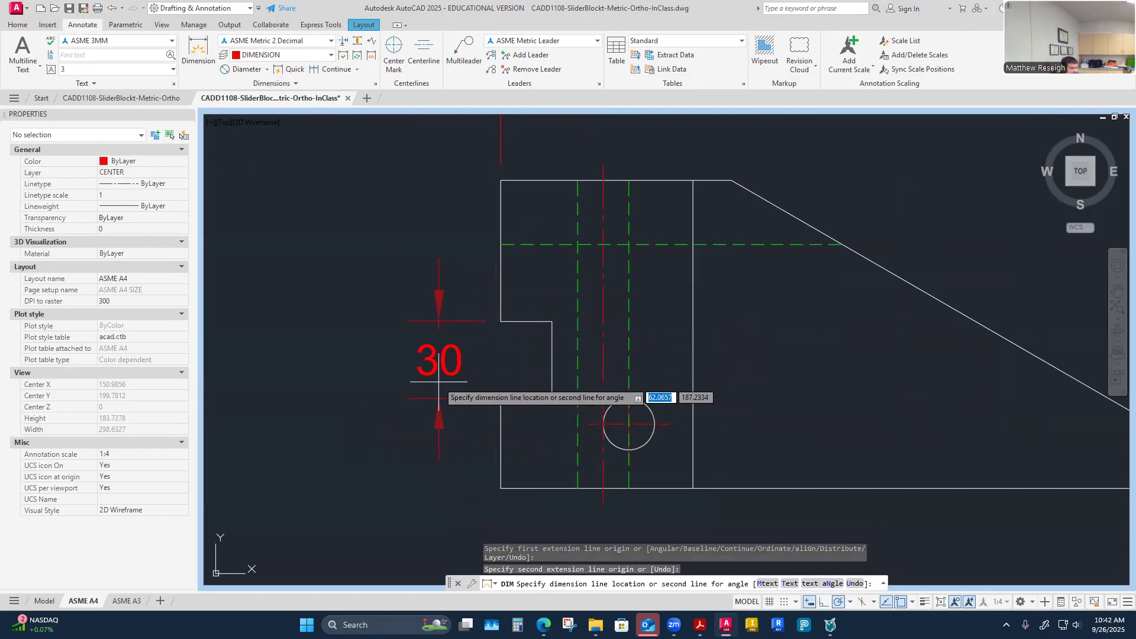
pyautogui.write('10')
pyautogui.press('Return')
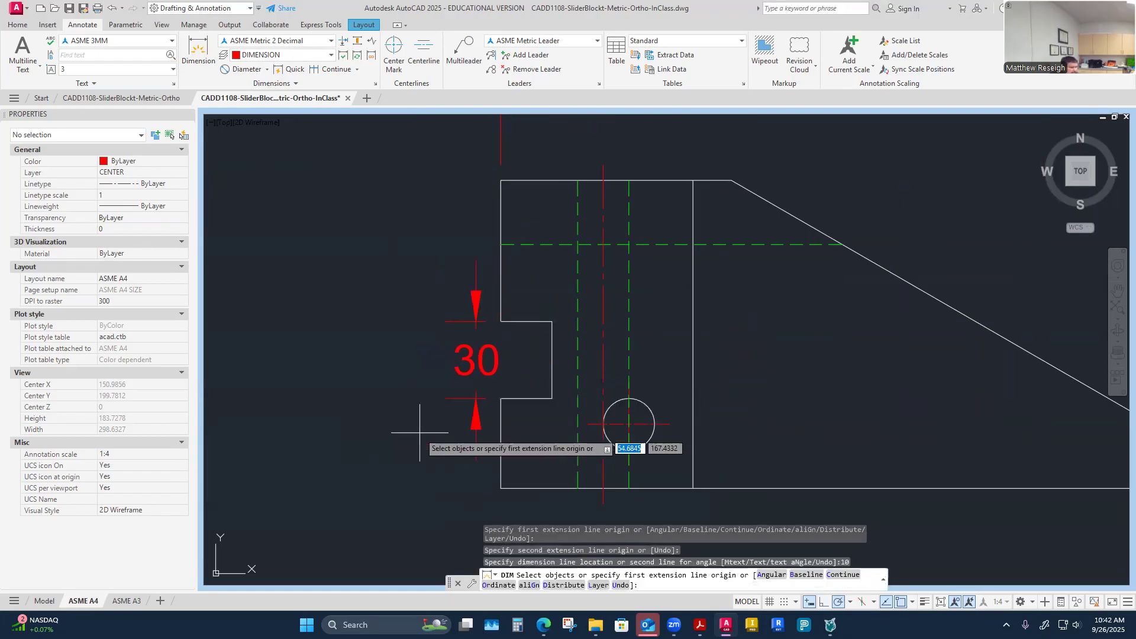
pyautogui.scroll(-2, 418, 417)
pyautogui.scroll(1, 409, 382)
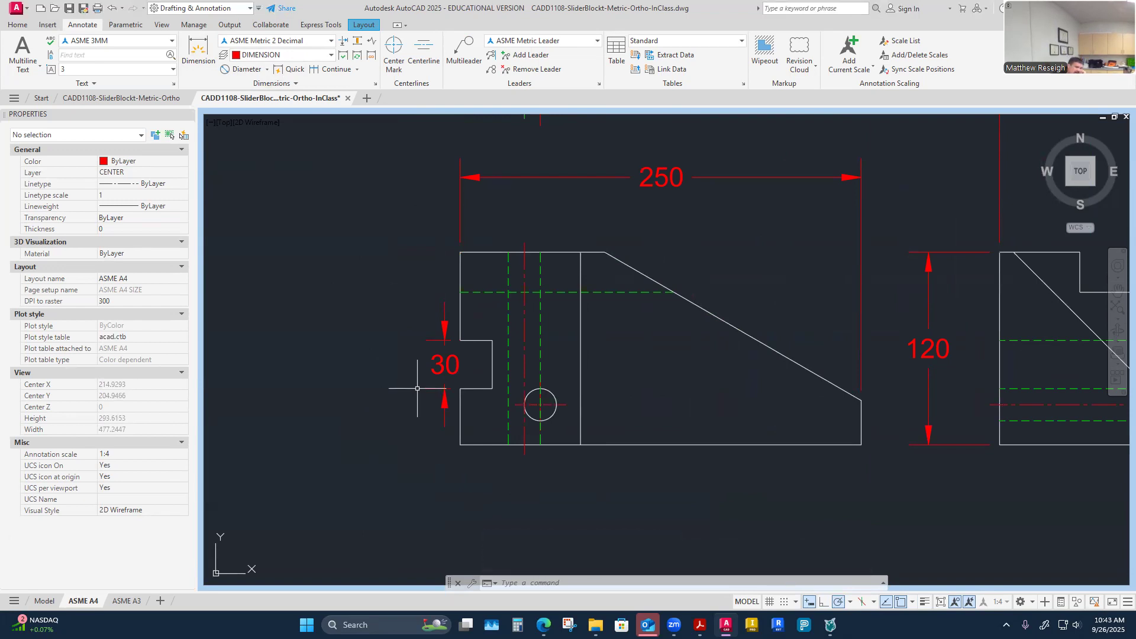
# Step: Move the notch height dimension farther out from the front view's left edge and clear the selection
pyautogui.scroll(3, 420, 373)
pyautogui.scroll(-4, 406, 373)
pyautogui.scroll(3, 449, 373)
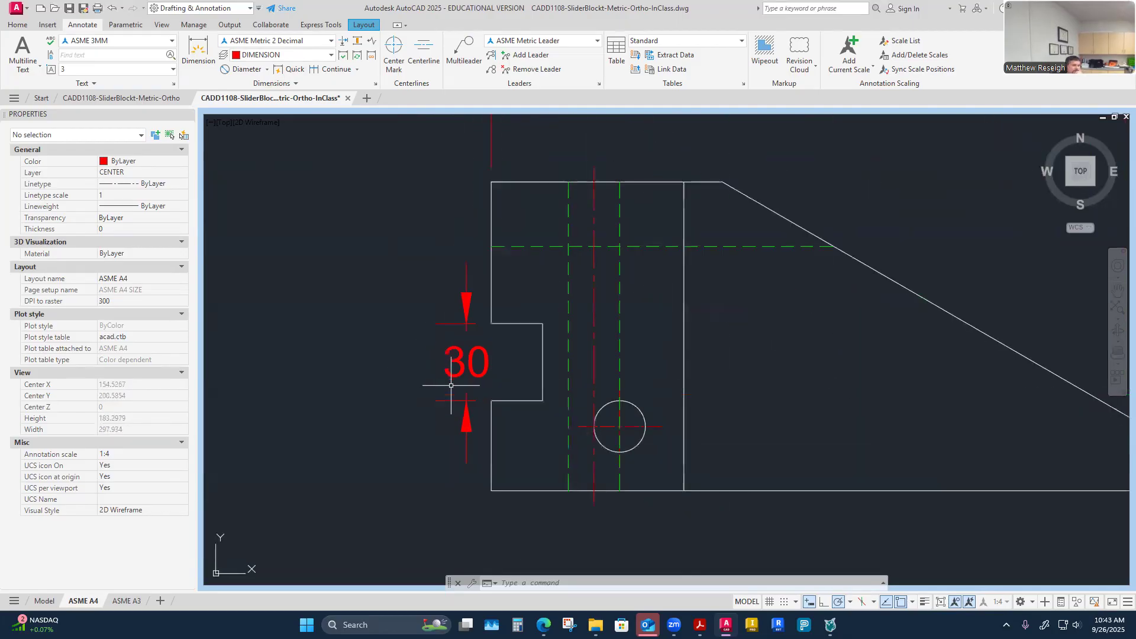
pyautogui.click(465, 362)
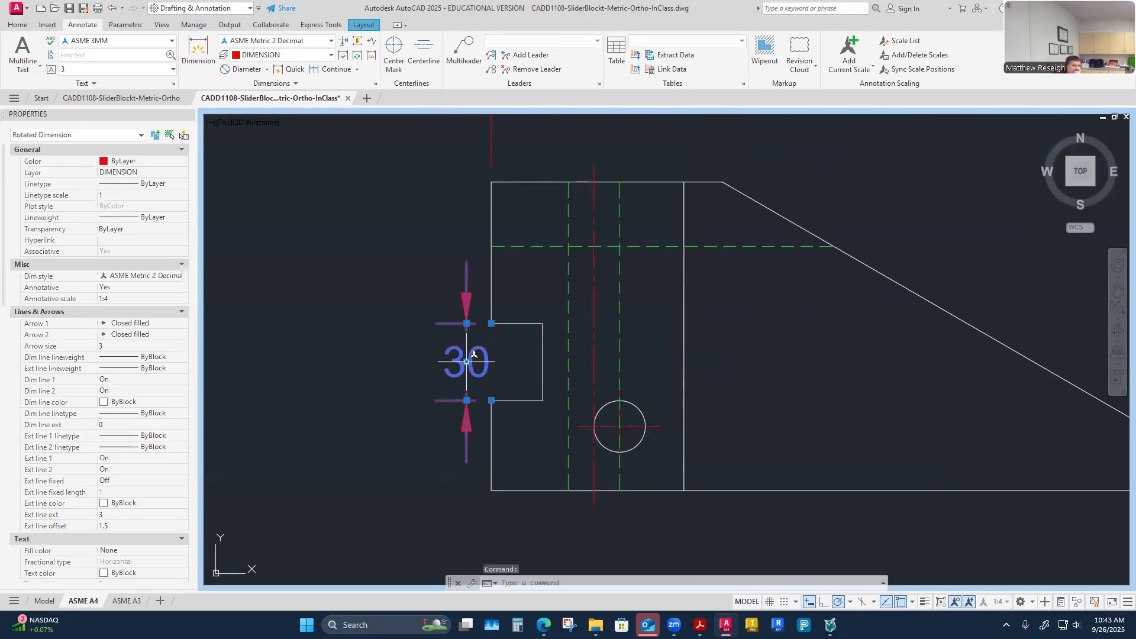
pyautogui.click(467, 361)
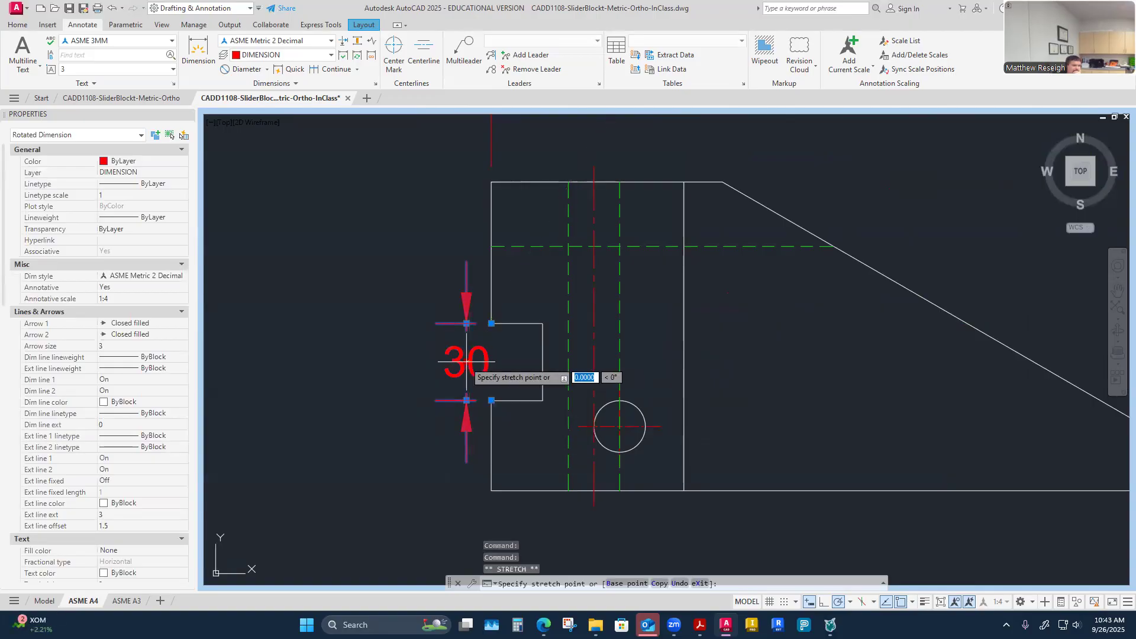
pyautogui.click(434, 360)
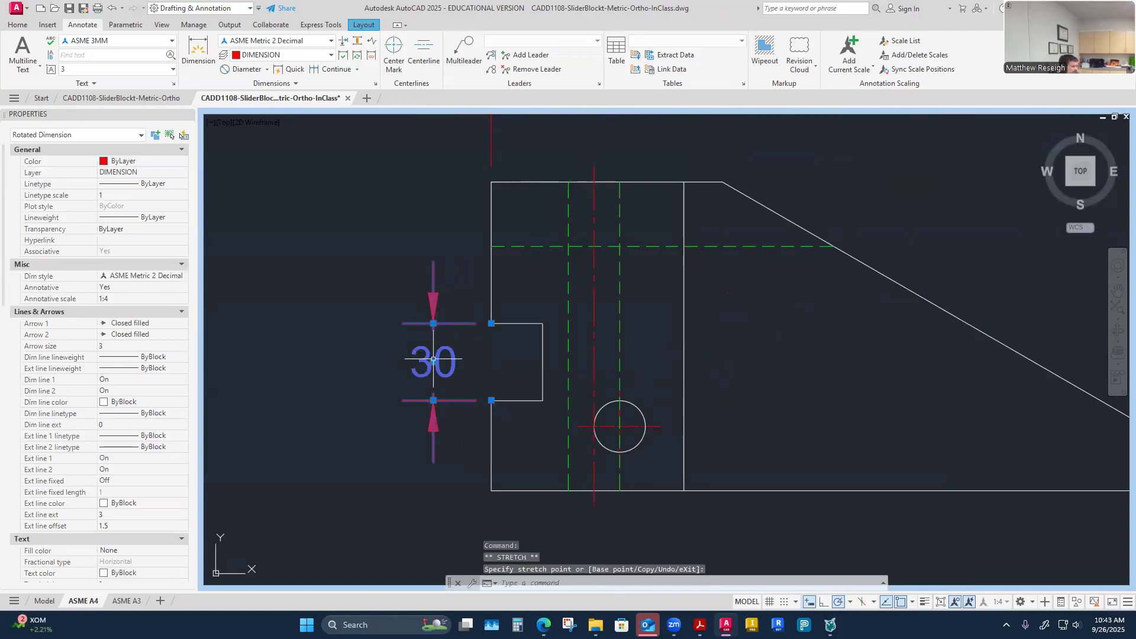
pyautogui.press('Escape')
pyautogui.scroll(-3, 438, 343)
pyautogui.scroll(3, 436, 373)
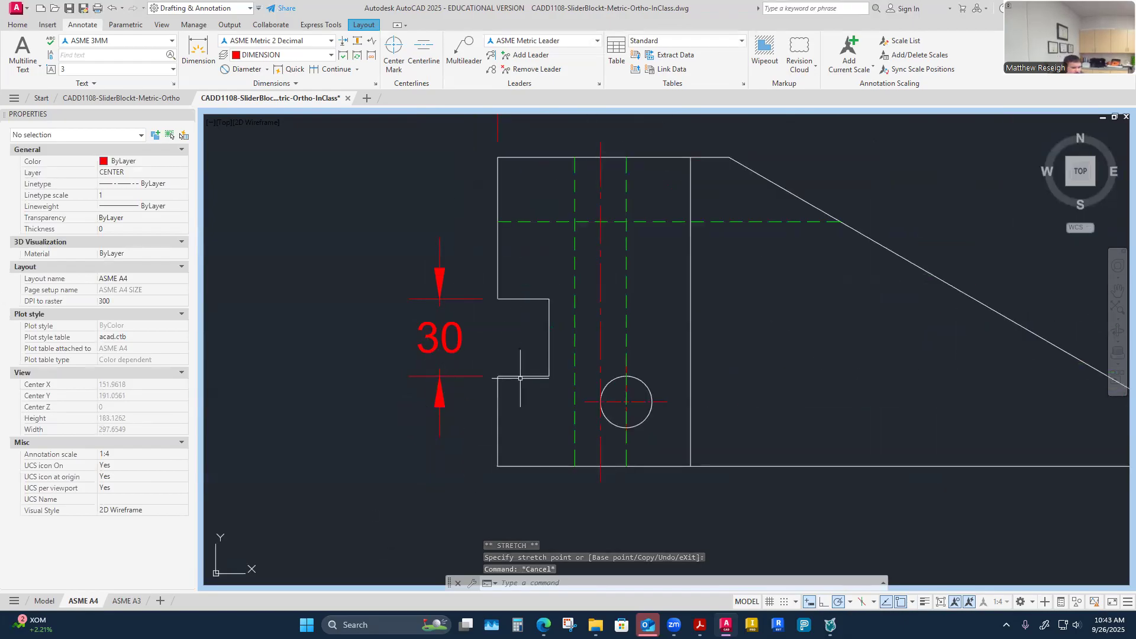
pyautogui.rightClick(491, 363)
pyautogui.click(515, 369)
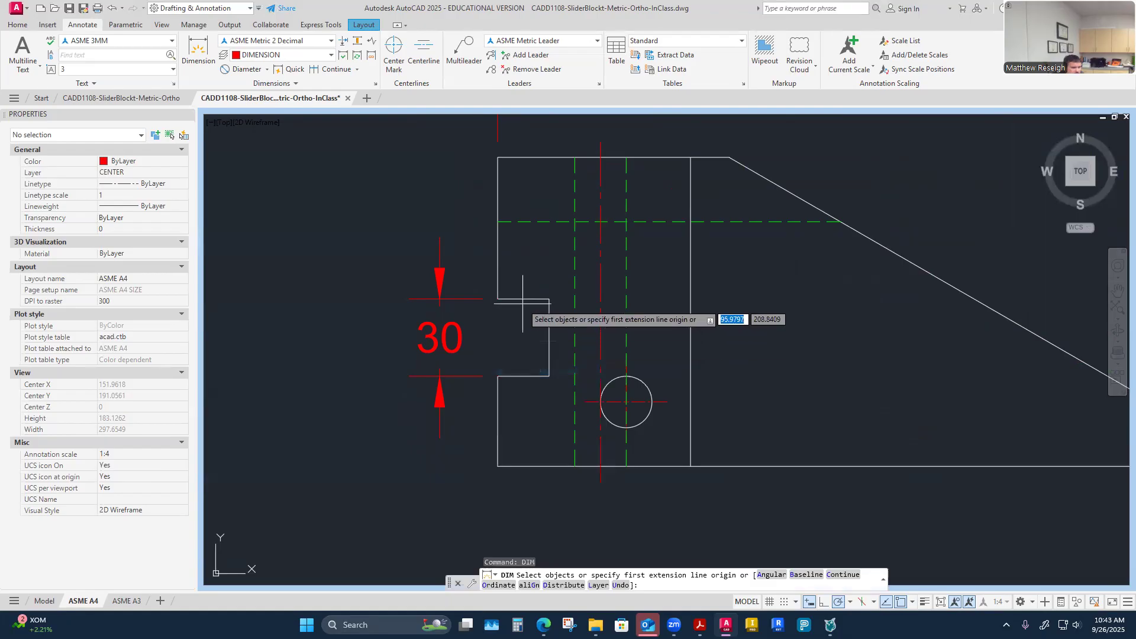
pyautogui.scroll(-4, 528, 343)
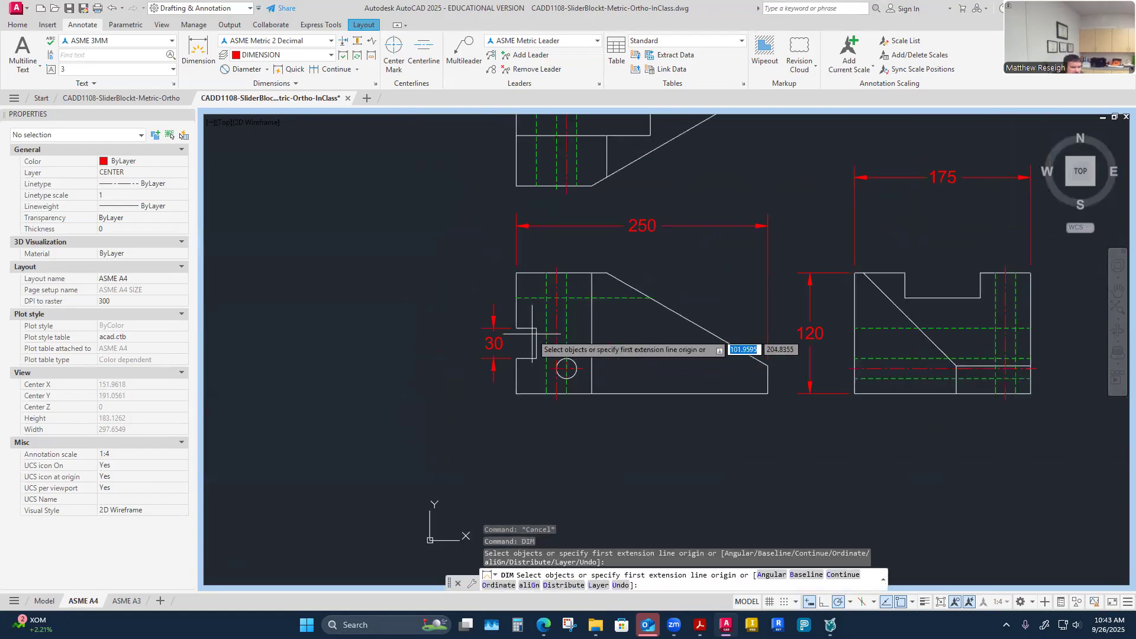
pyautogui.scroll(-5, 640, 301)
pyautogui.scroll(5, 671, 278)
pyautogui.scroll(-1, 669, 286)
pyautogui.scroll(2, 447, 258)
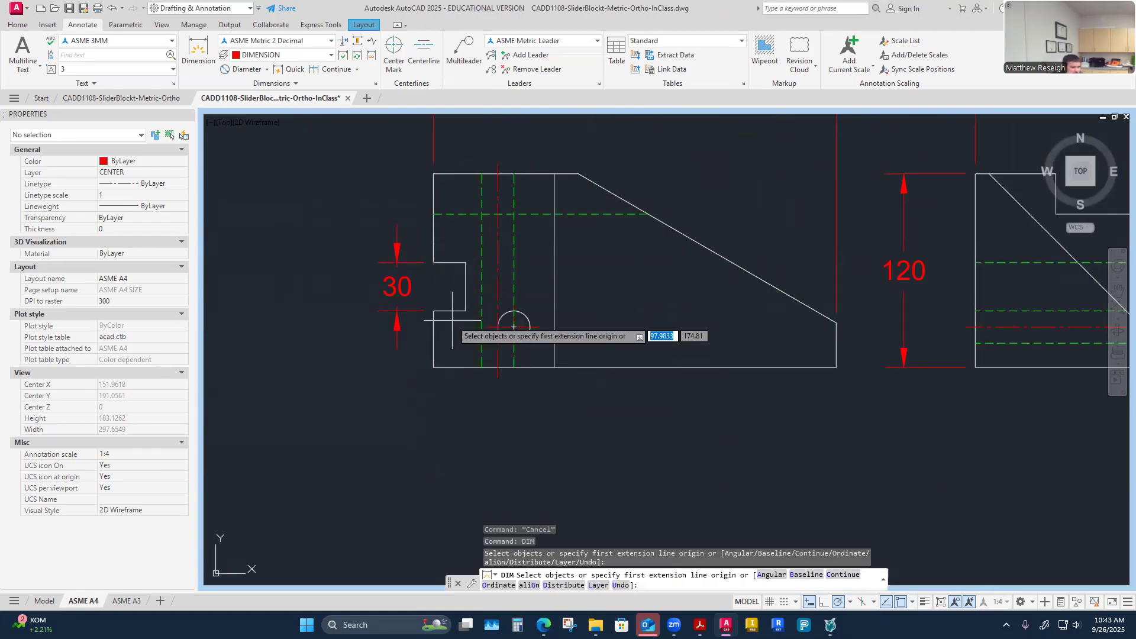
pyautogui.scroll(-1, 453, 319)
pyautogui.scroll(1, 452, 277)
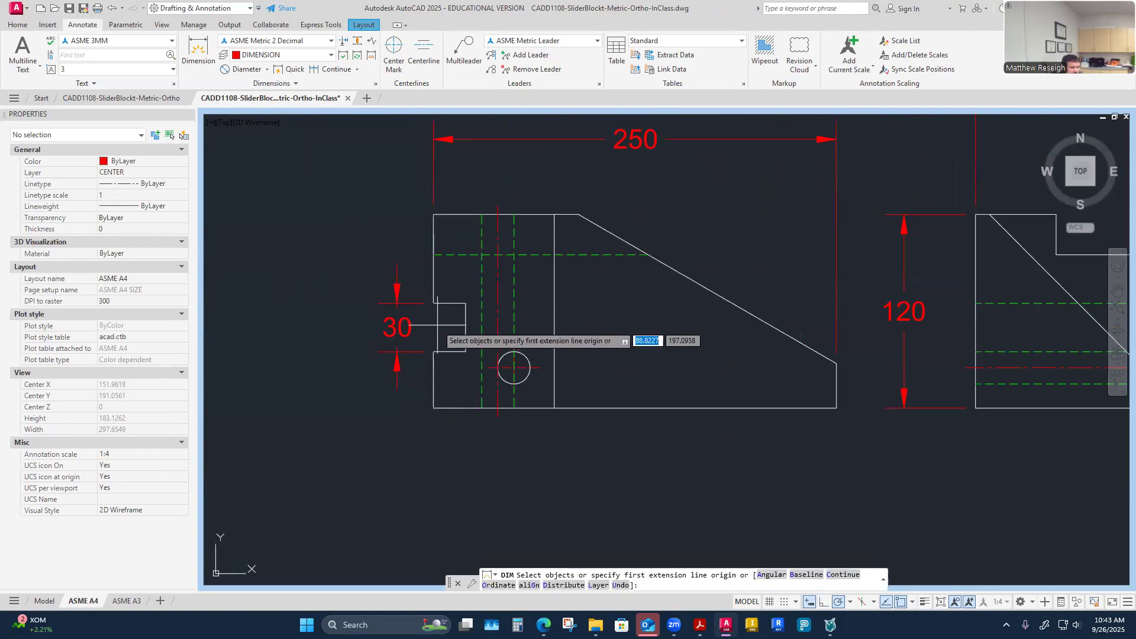
pyautogui.click(435, 352)
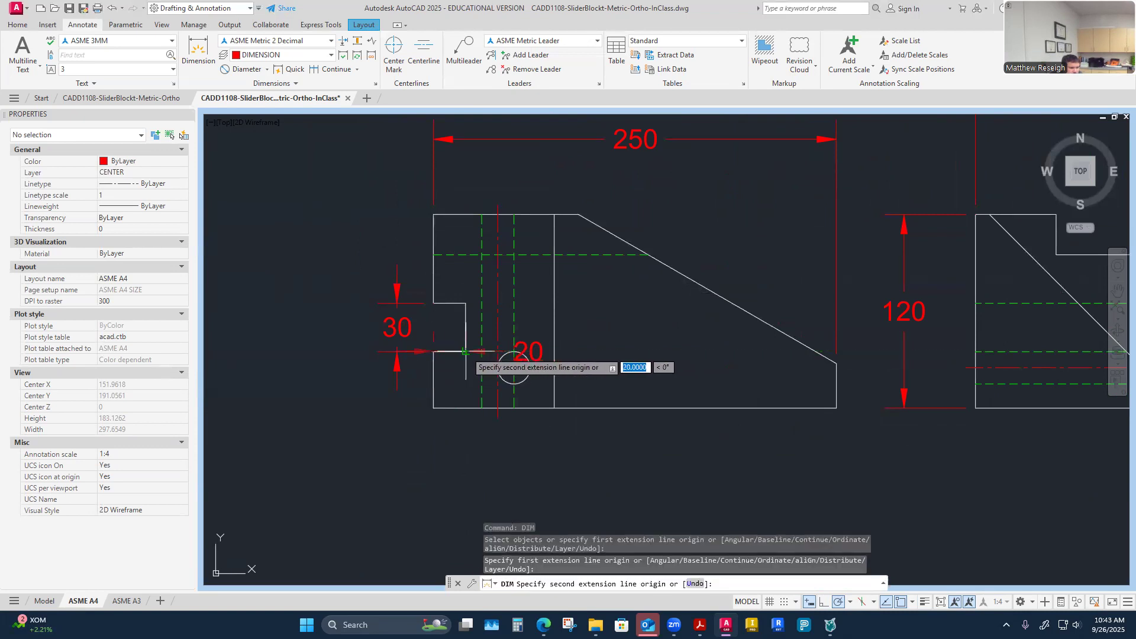
pyautogui.click(466, 351)
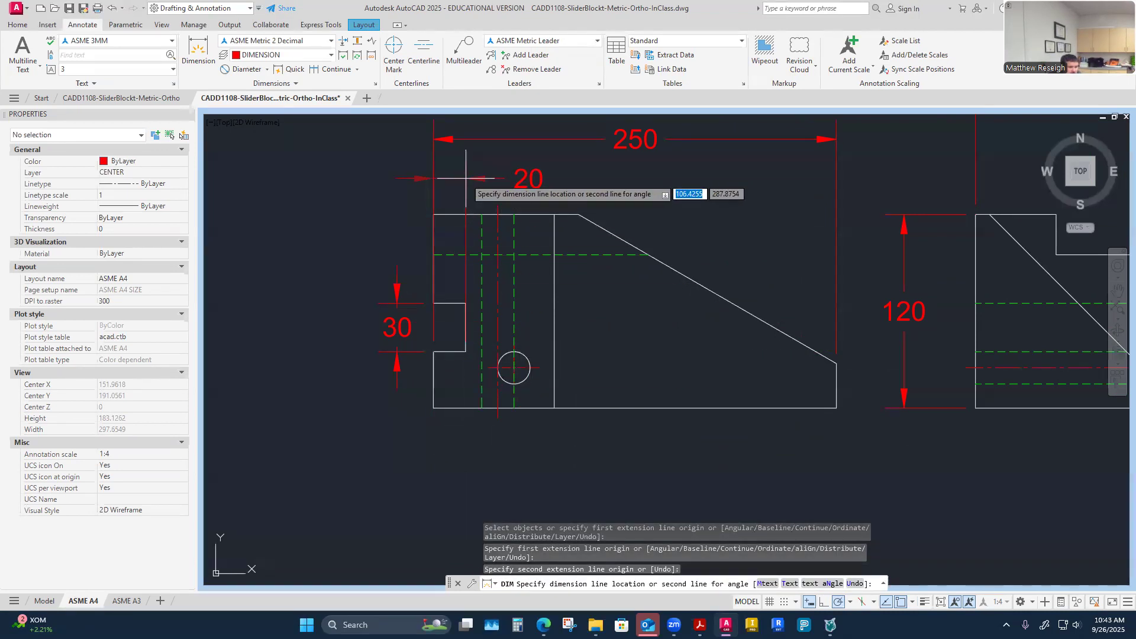
pyautogui.press('Escape')
# Step: Dimension the depth of the front view's notch along its upper edge, placing the dimension line between the view and the overall width dimension
pyautogui.click(198, 54)
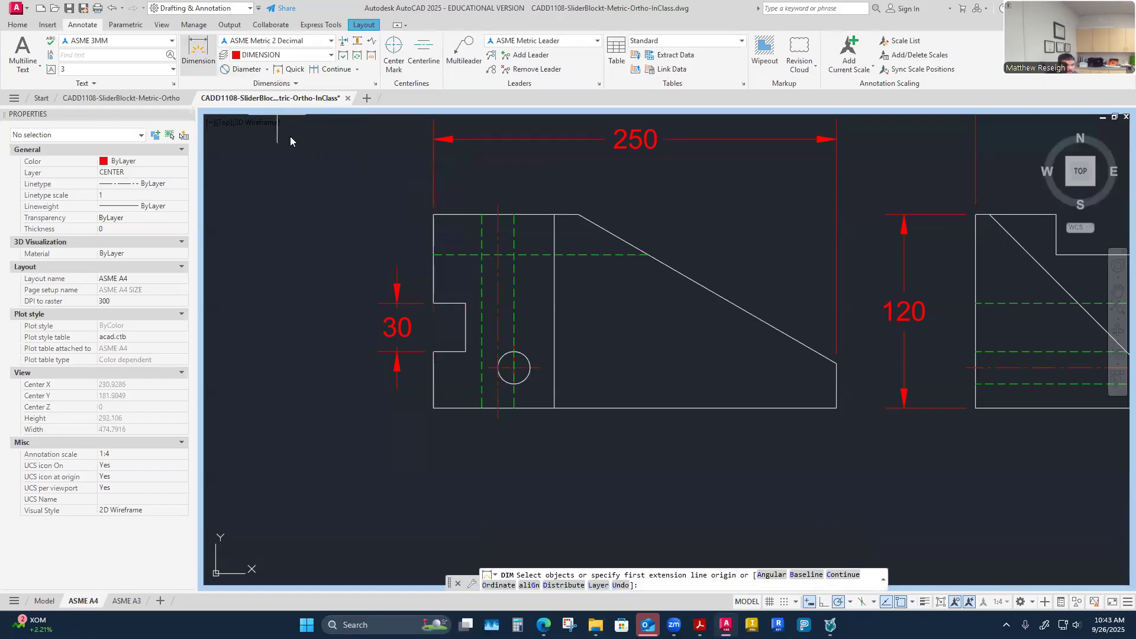
pyautogui.click(435, 305)
pyautogui.click(466, 303)
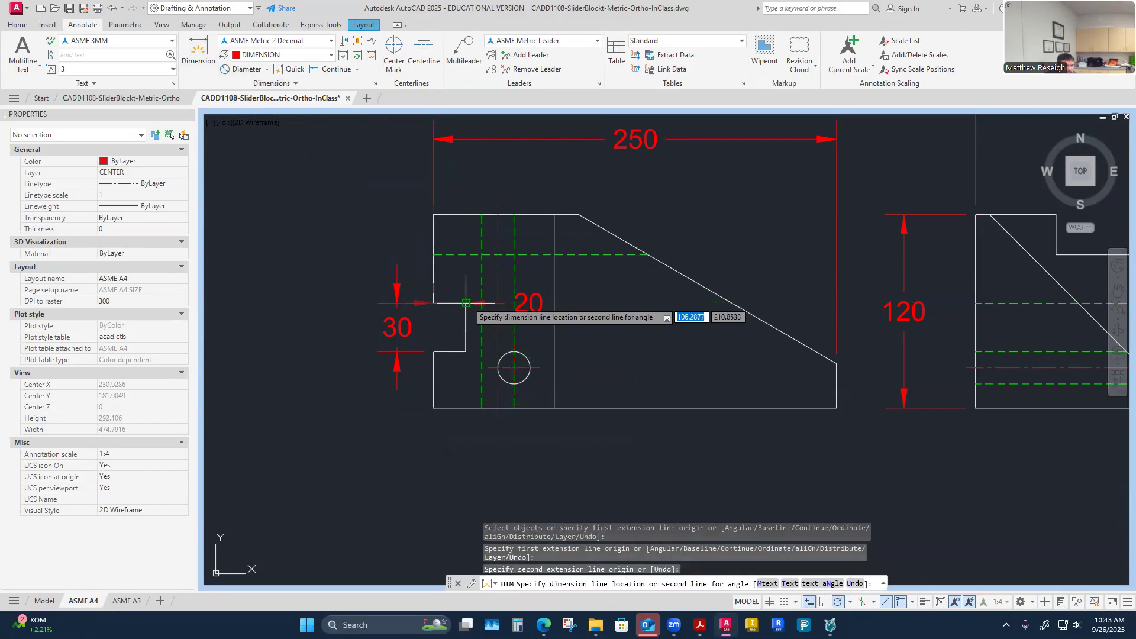
pyautogui.click(471, 172)
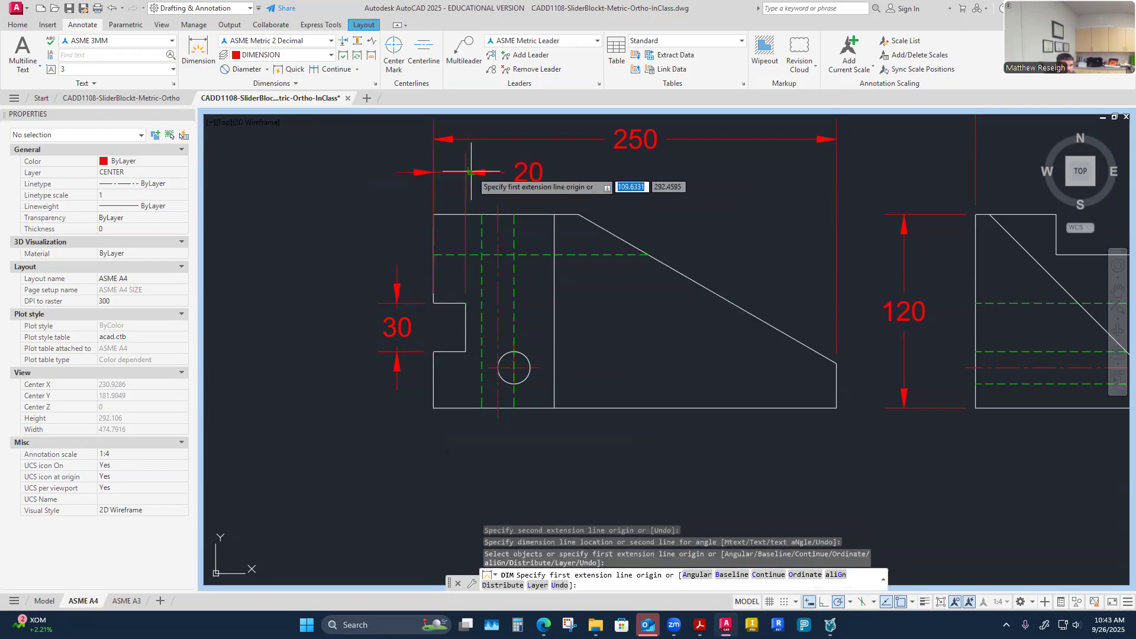
pyautogui.press('Return')
# Step: Move the notch depth dimension's outer extension line origin up to the front view's upper-left corner and clear the selection
pyautogui.scroll(2, 456, 245)
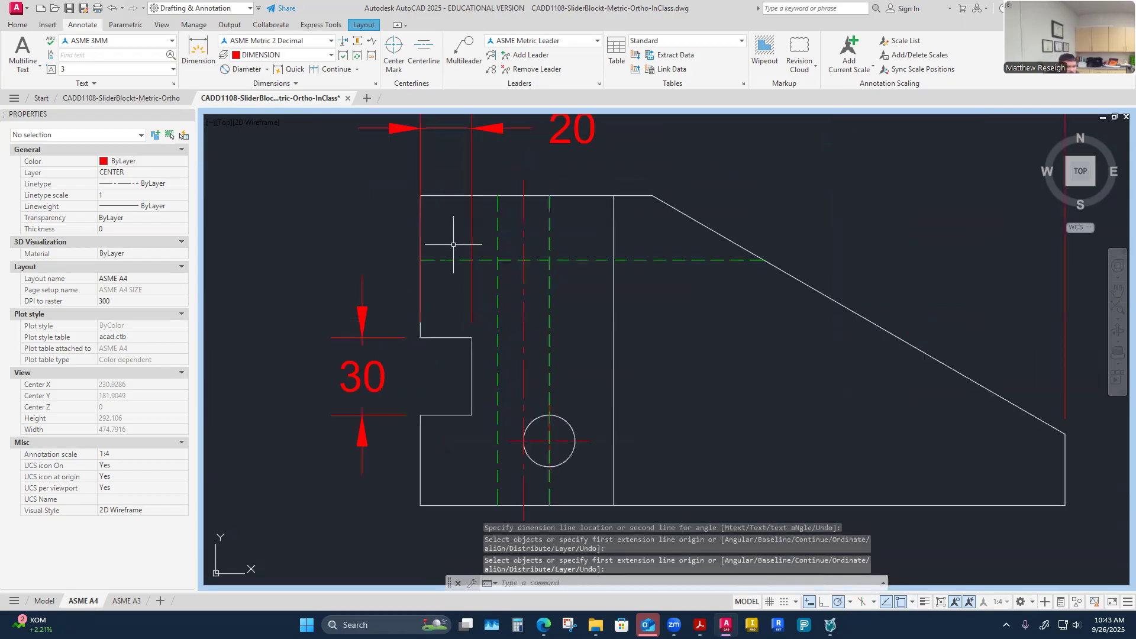
pyautogui.click(423, 231)
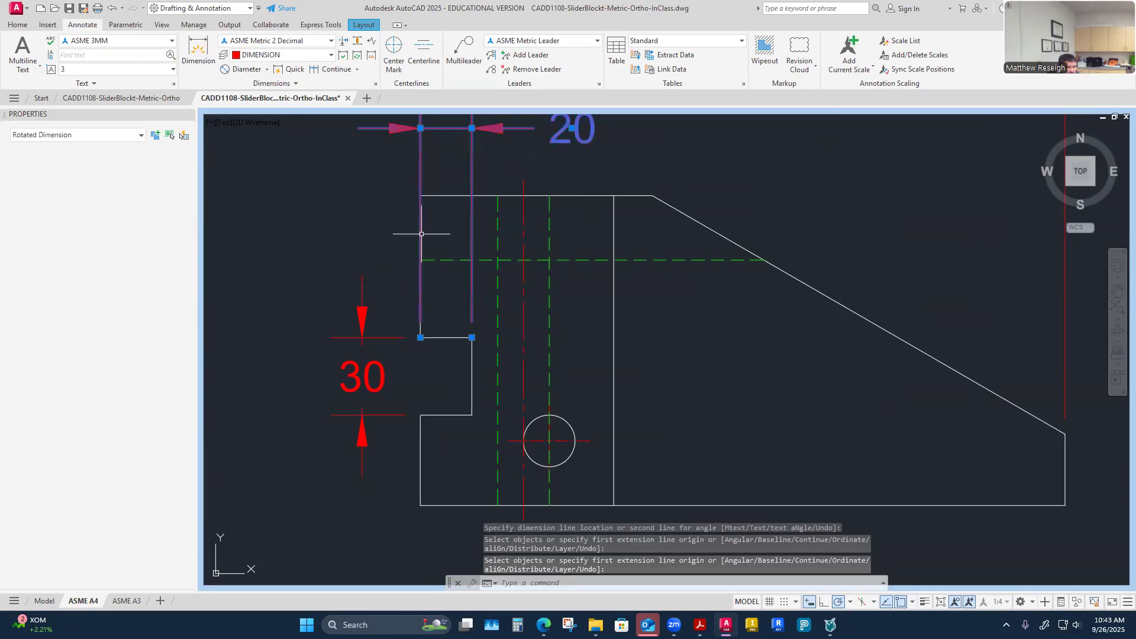
pyautogui.click(421, 337)
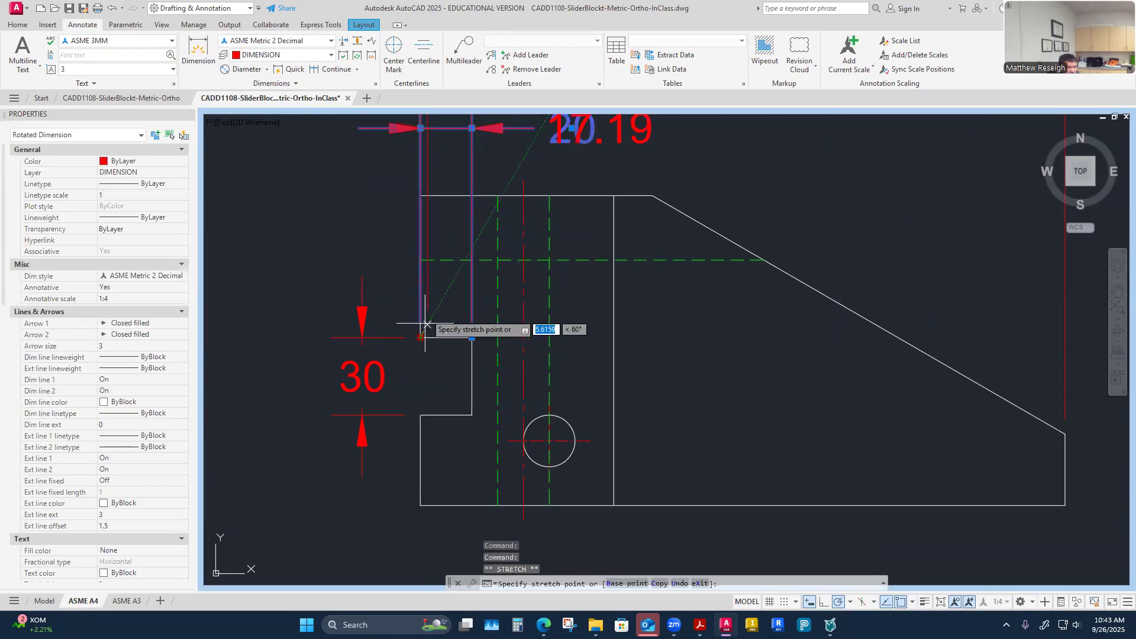
pyautogui.click(421, 195)
pyautogui.click(342, 223)
pyautogui.press('Escape')
pyautogui.press('Escape')
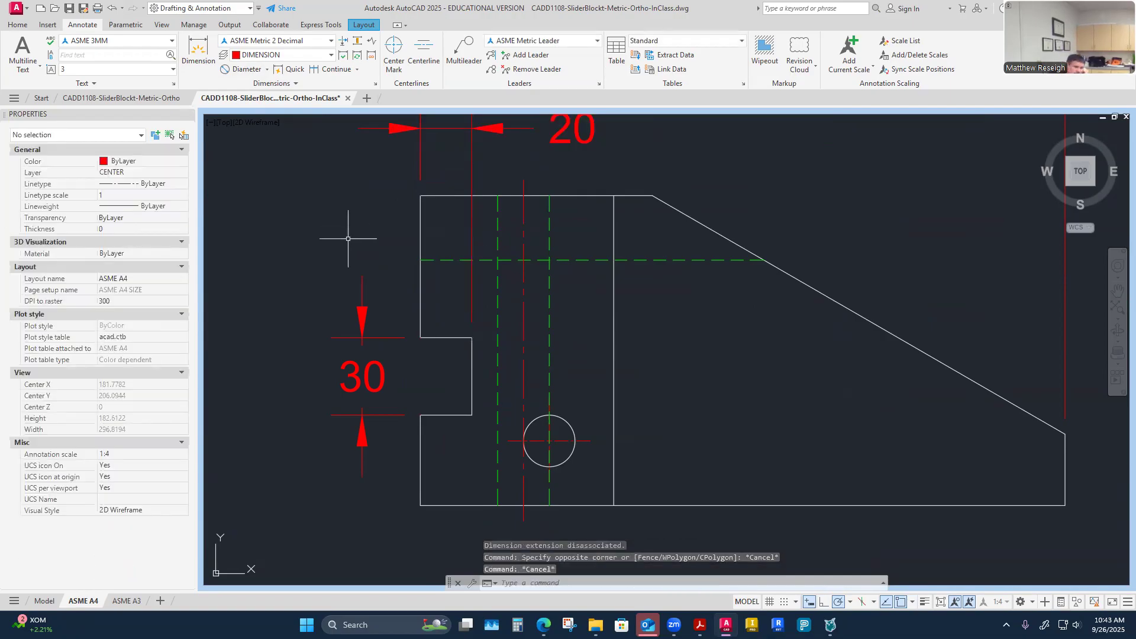
# Step: Dimension the height from the front view's lower-left corner to the notch's lower corner, placing the dimension line outside the notch height dimension
pyautogui.scroll(-2, 348, 237)
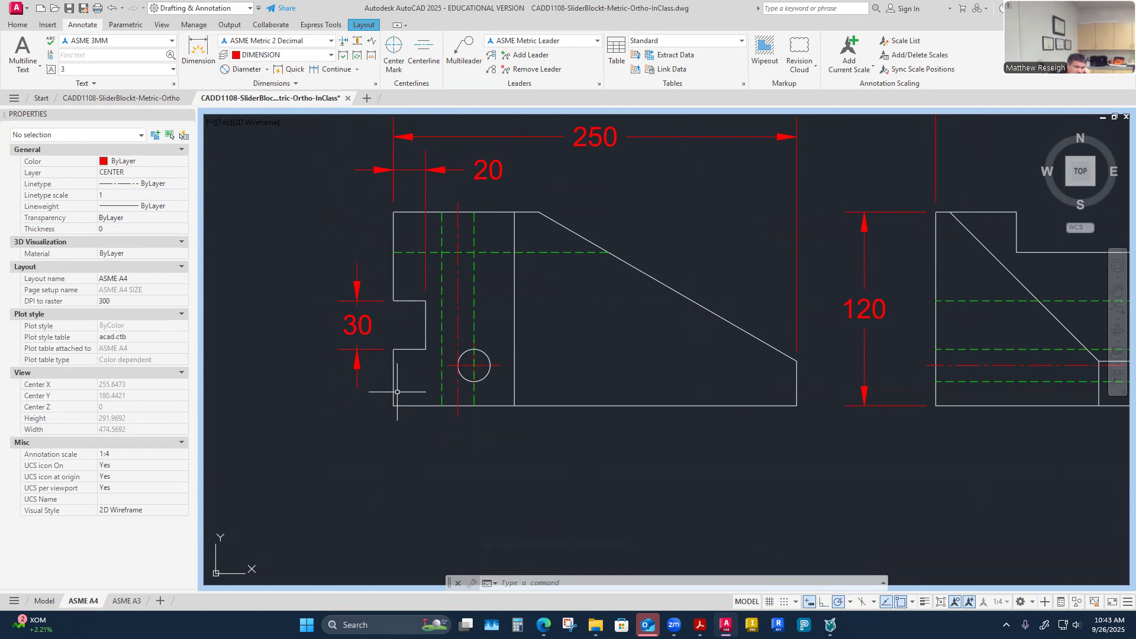
pyautogui.scroll(-1, 394, 390)
pyautogui.scroll(1, 393, 391)
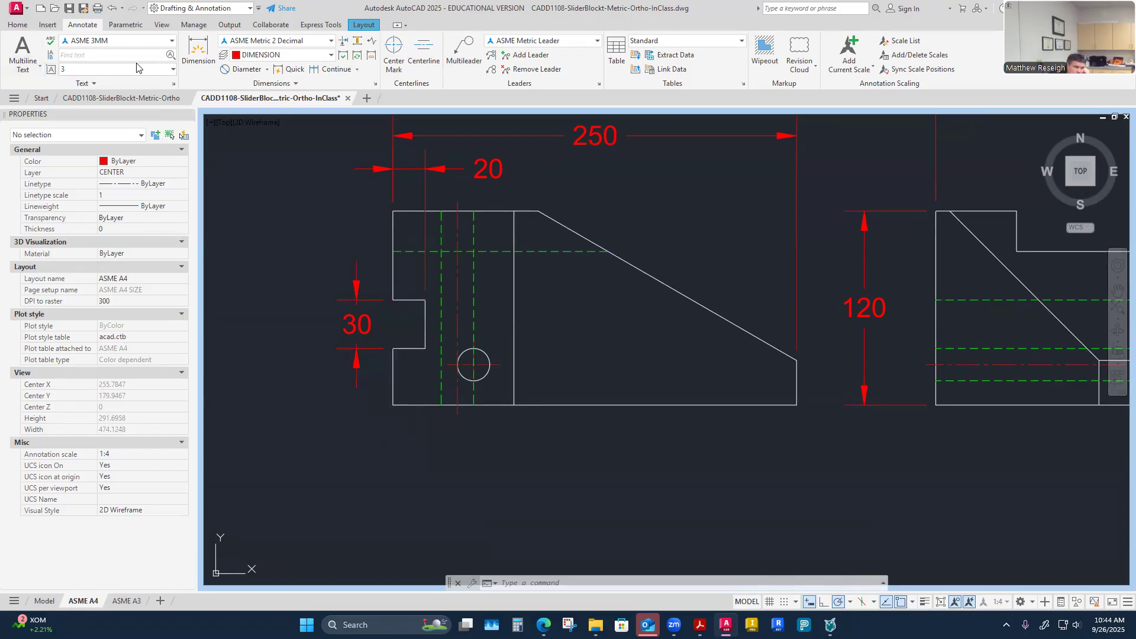
pyautogui.click(198, 50)
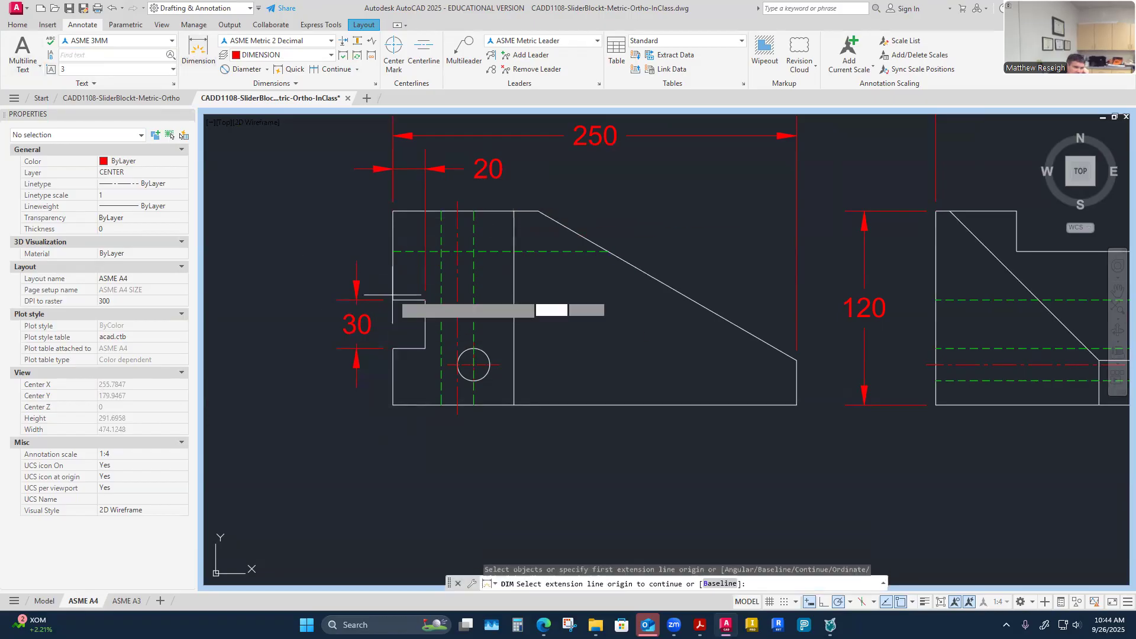
pyautogui.click(394, 405)
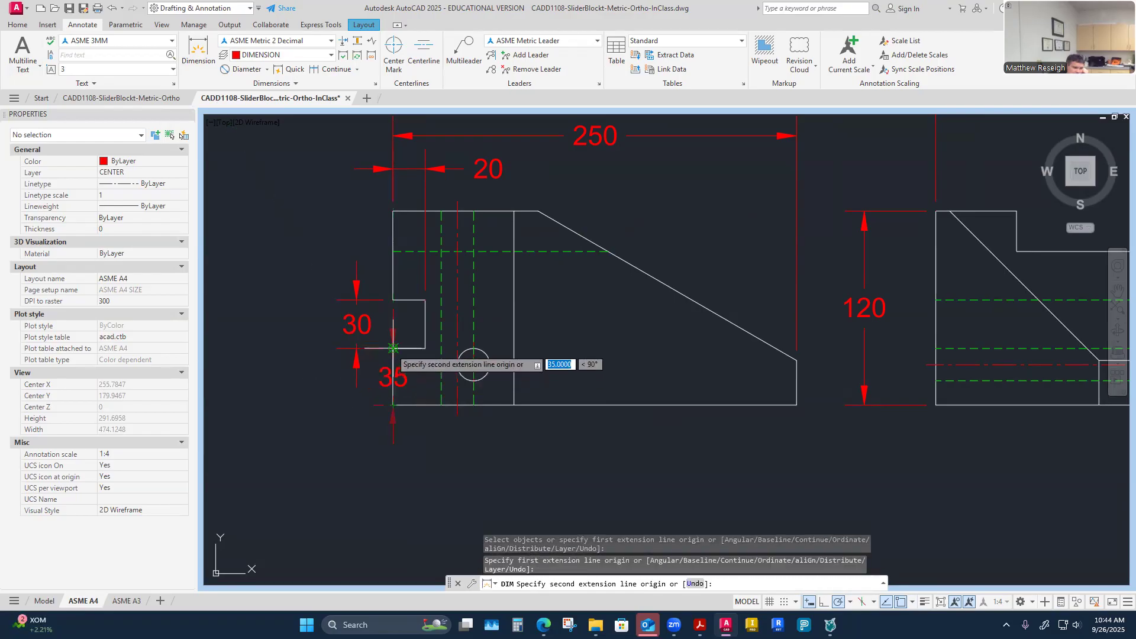
pyautogui.click(394, 348)
pyautogui.scroll(-1, 394, 348)
pyautogui.scroll(3, 384, 355)
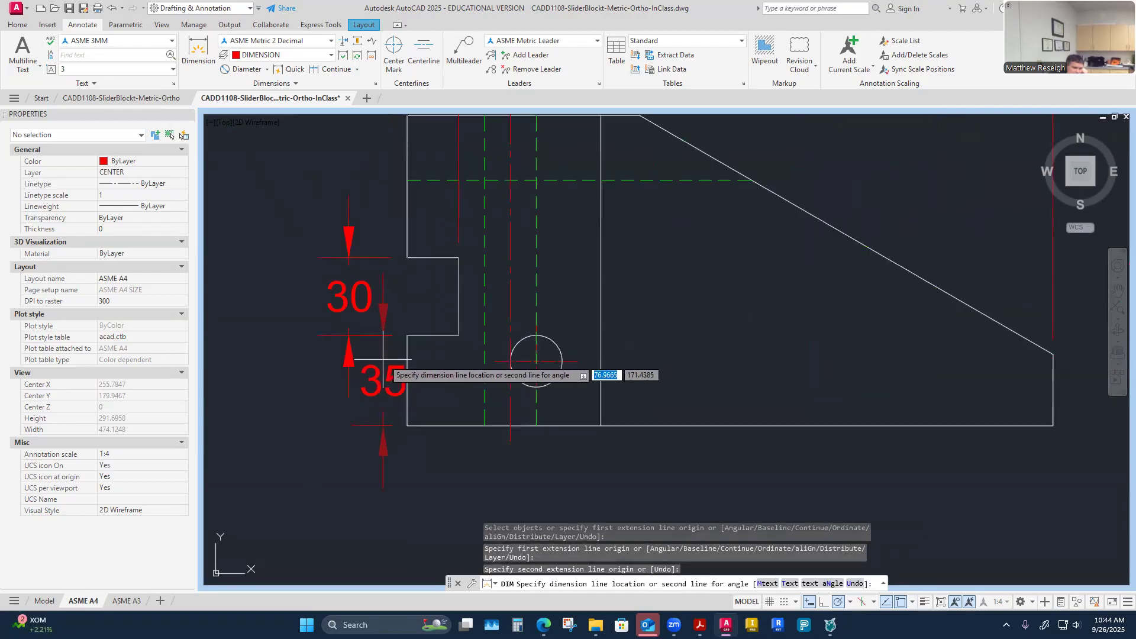
pyautogui.click(289, 360)
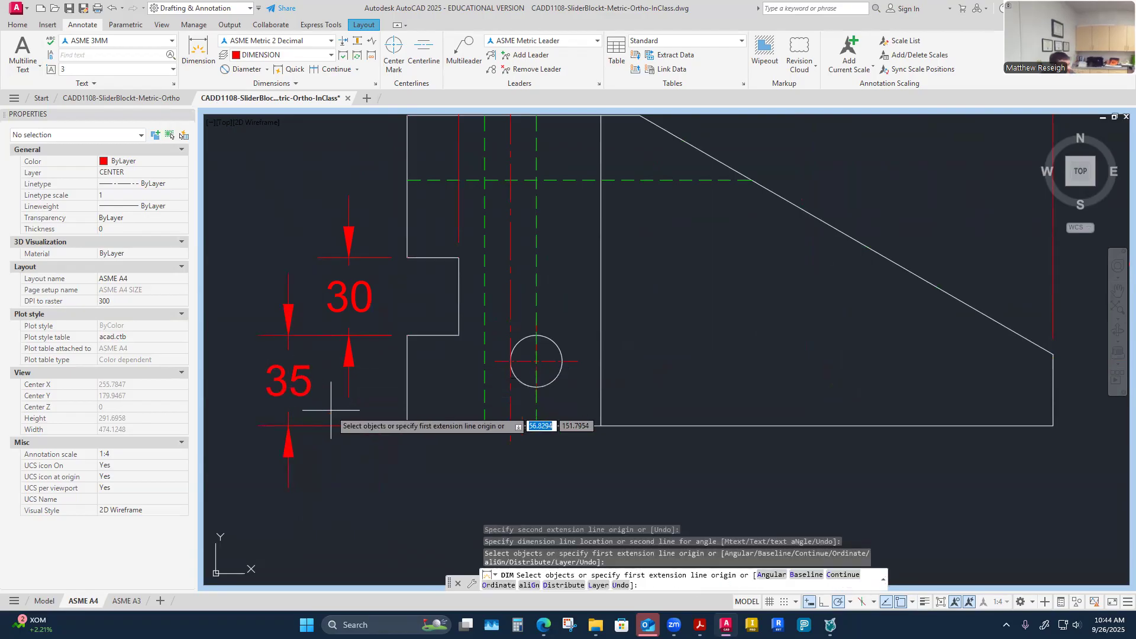
pyautogui.press('Return')
# Step: Move the dimension from the base to the notch's lower edge inward, in line with the notch height dimension, and clear the selection
pyautogui.scroll(-5, 331, 409)
pyautogui.scroll(3, 400, 401)
pyautogui.scroll(2, 439, 381)
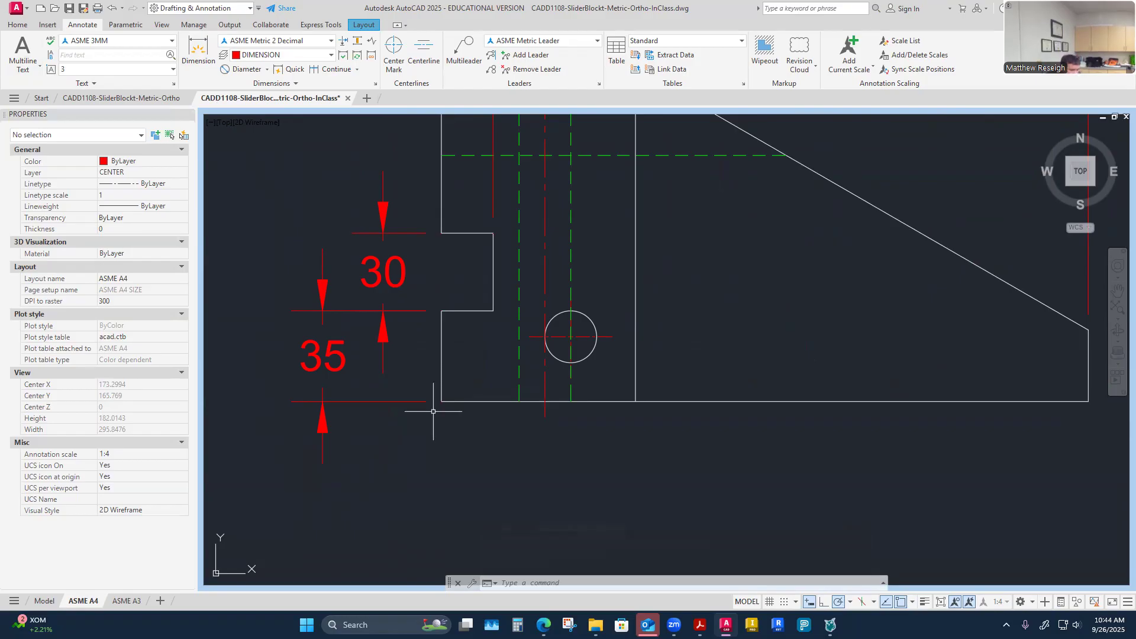
pyautogui.click(336, 366)
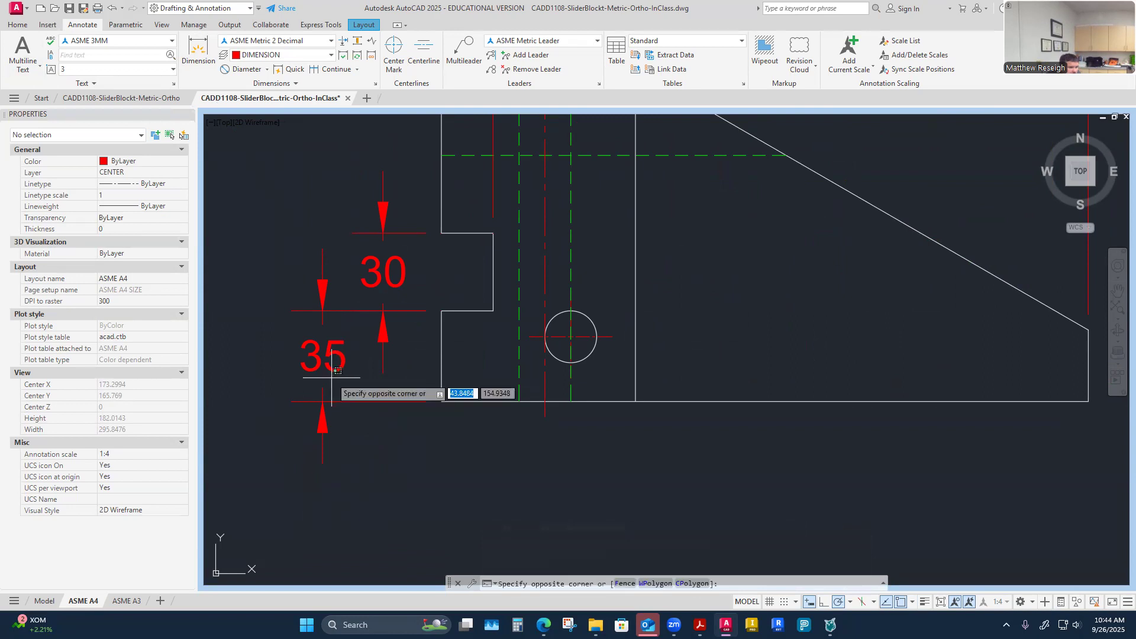
pyautogui.click(330, 378)
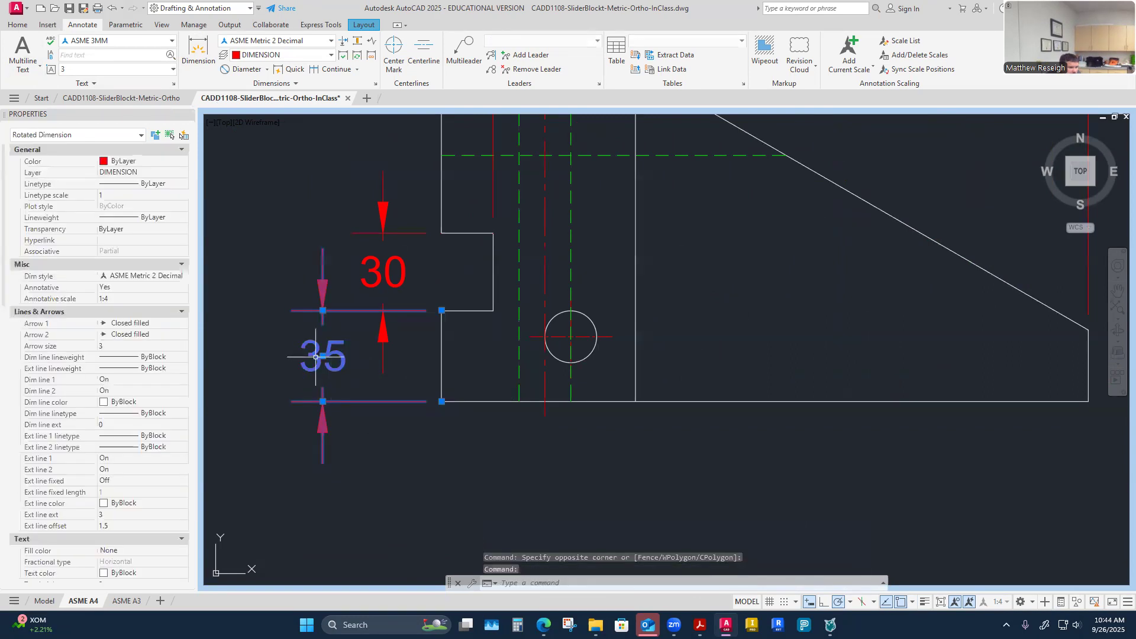
pyautogui.click(322, 356)
pyautogui.click(382, 356)
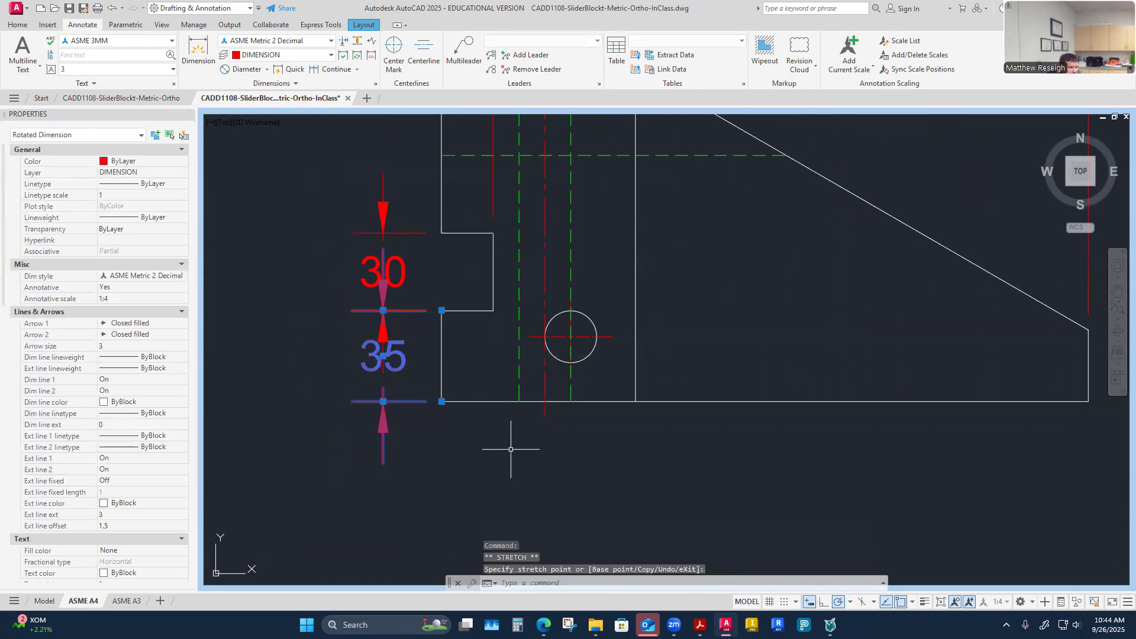
pyautogui.press('Escape')
pyautogui.press('Escape')
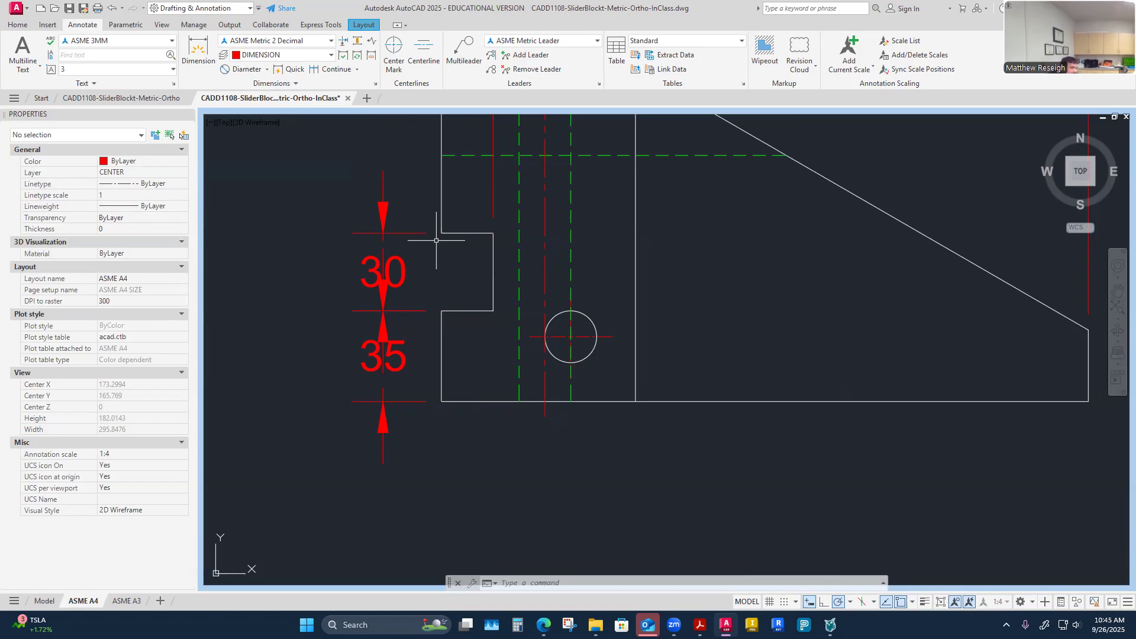
# Step: Replace the notch height dimension with one from the front view's lower-left corner to the notch's upper corner, placed outside the lower-edge dimension
pyautogui.click(395, 285)
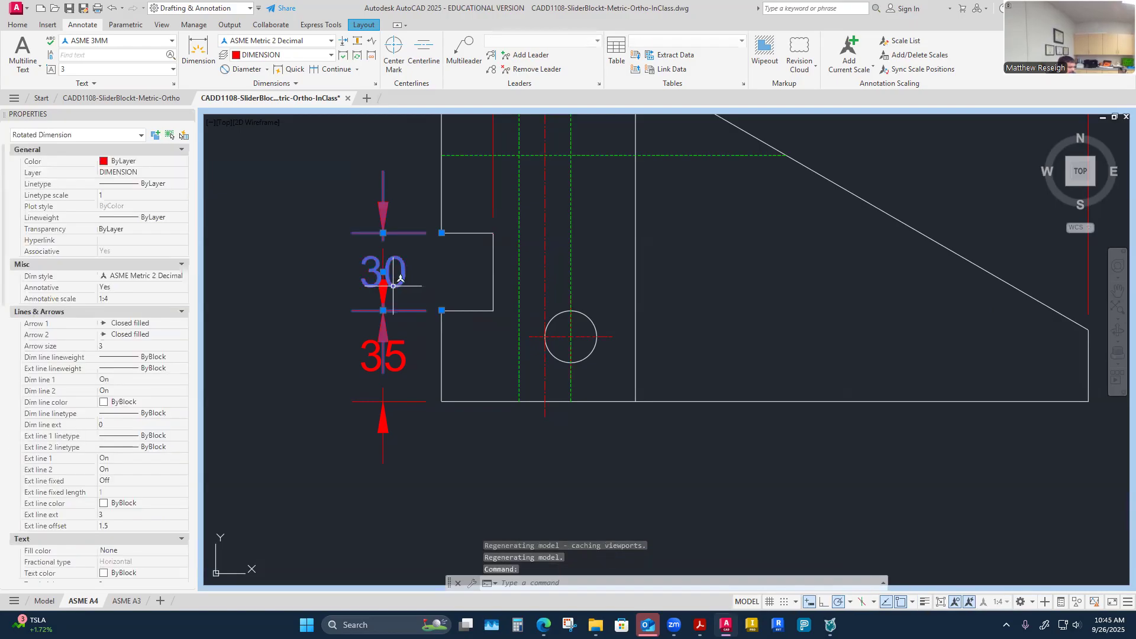
pyautogui.press('Delete')
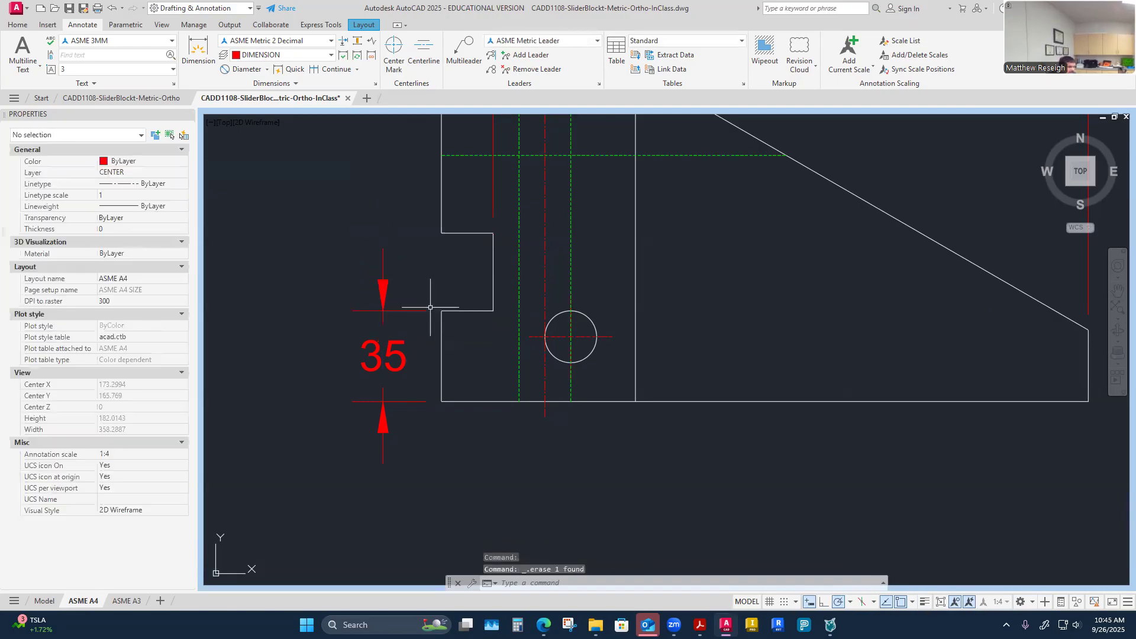
pyautogui.click(197, 64)
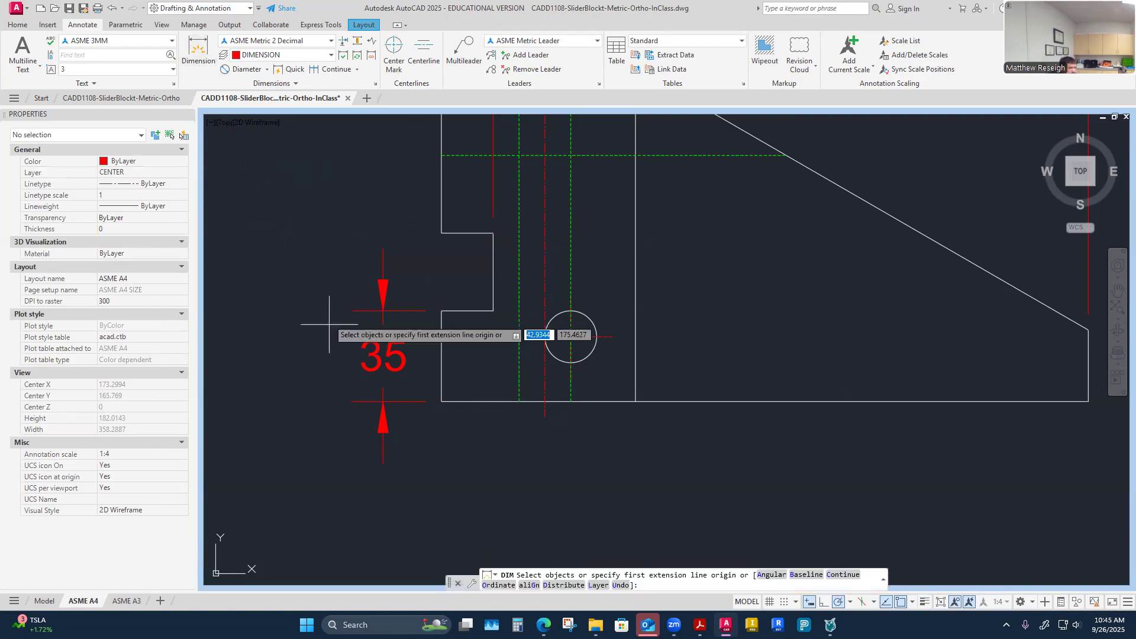
pyautogui.click(441, 402)
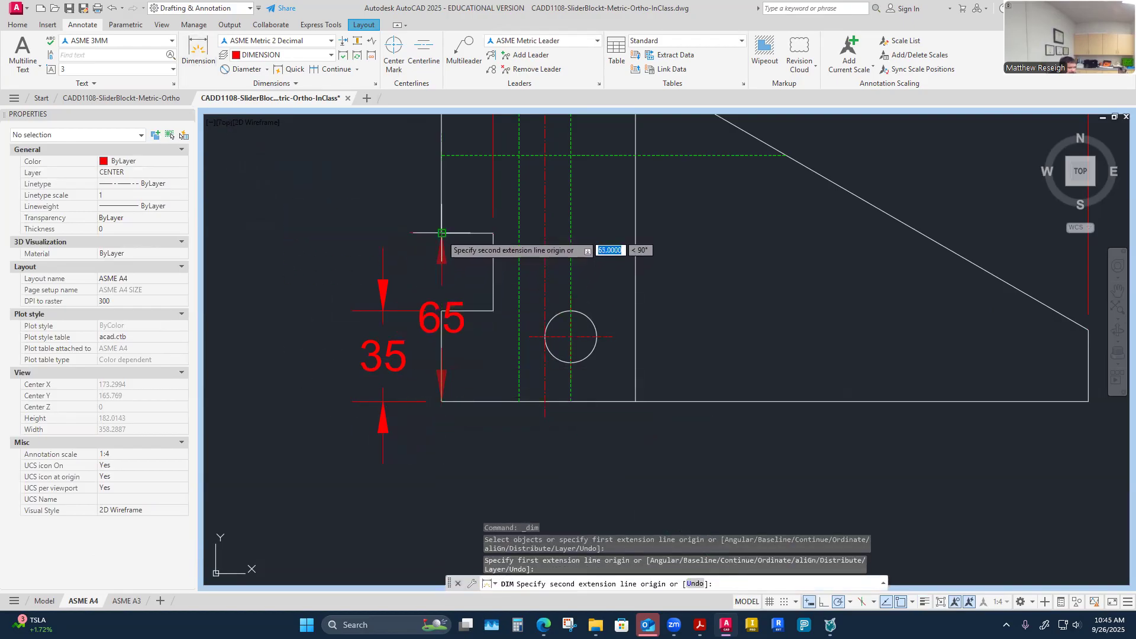
pyautogui.click(442, 233)
pyautogui.click(307, 234)
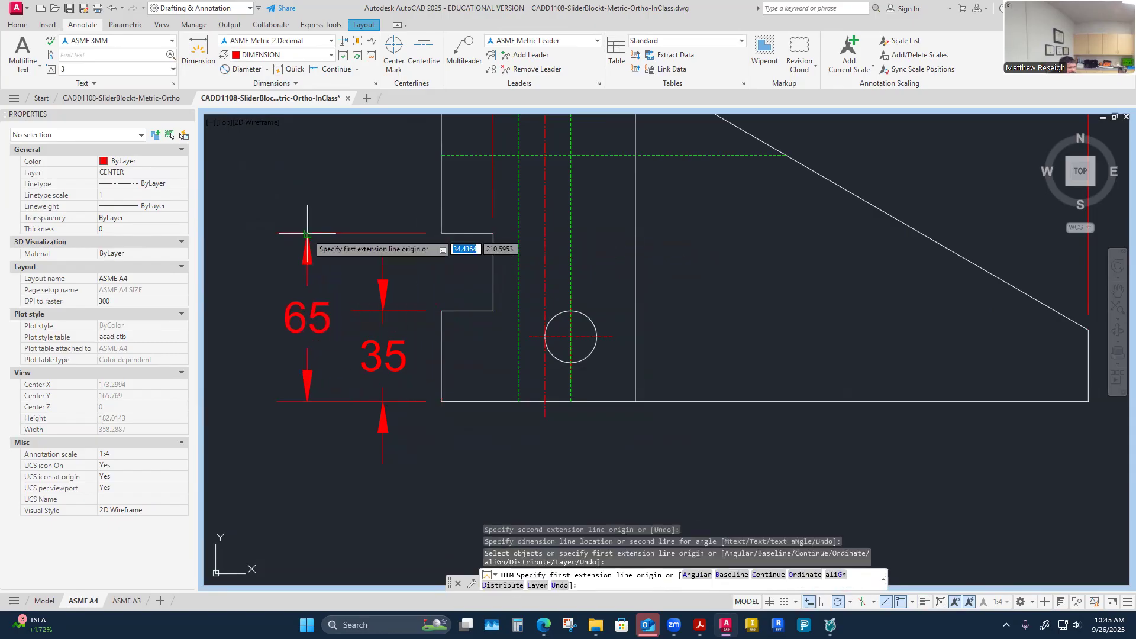
pyautogui.press('Return')
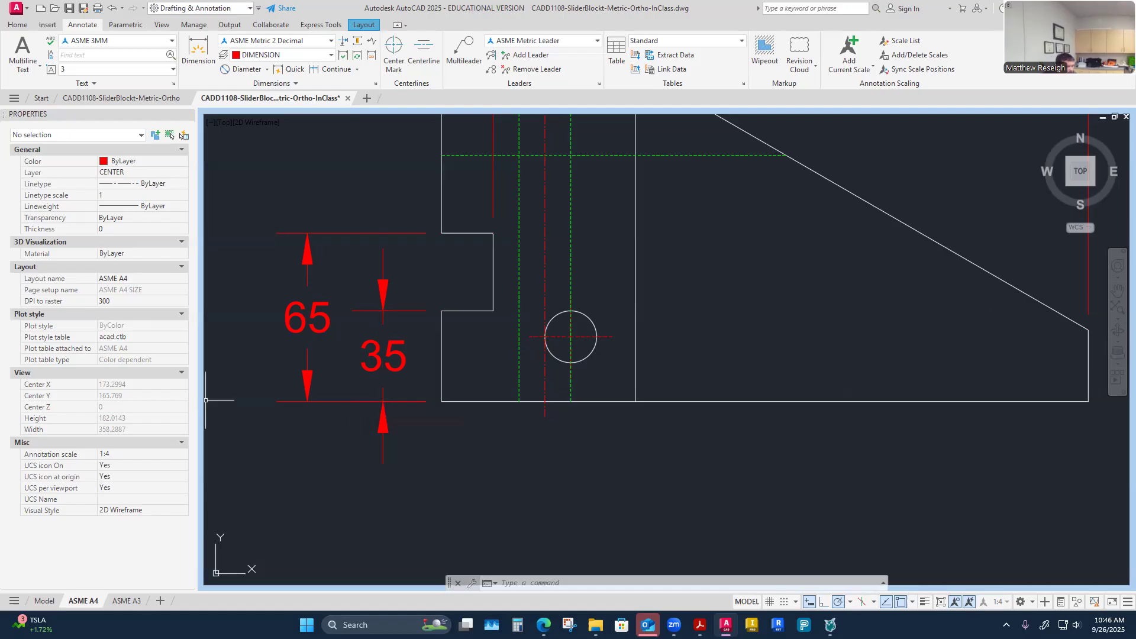
pyautogui.scroll(-2, 304, 508)
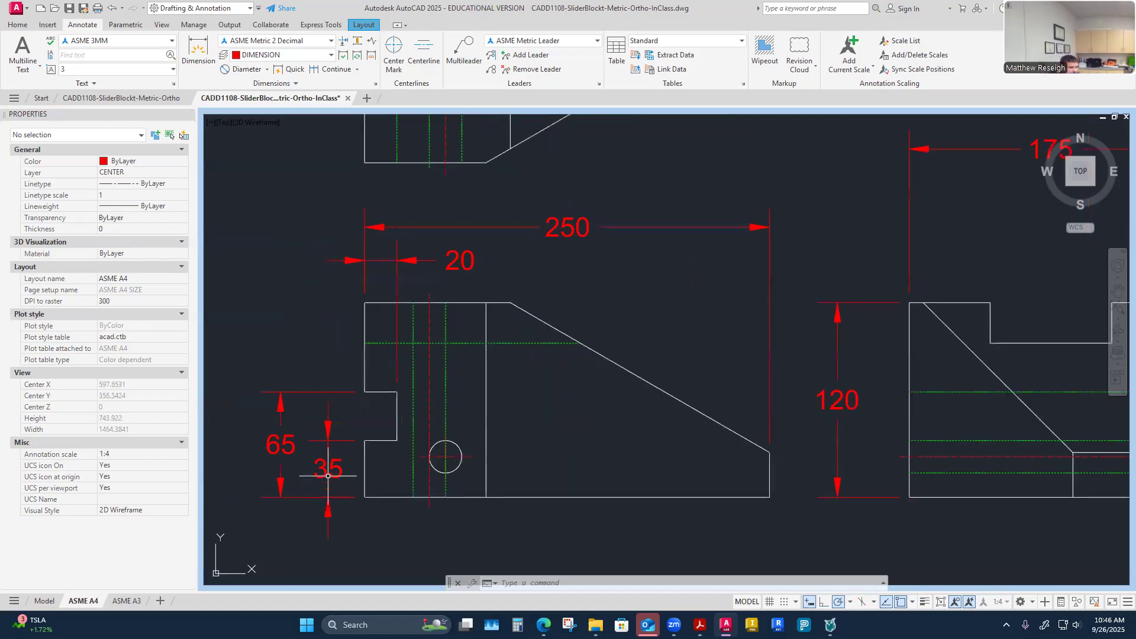
pyautogui.scroll(-2, 286, 480)
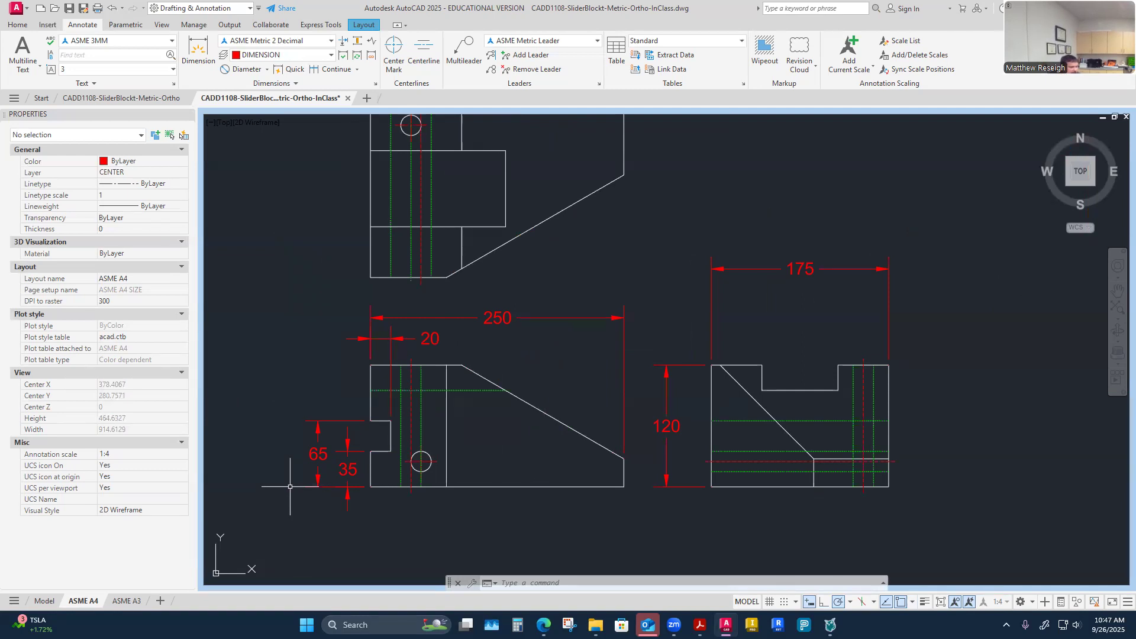
pyautogui.scroll(4, 324, 479)
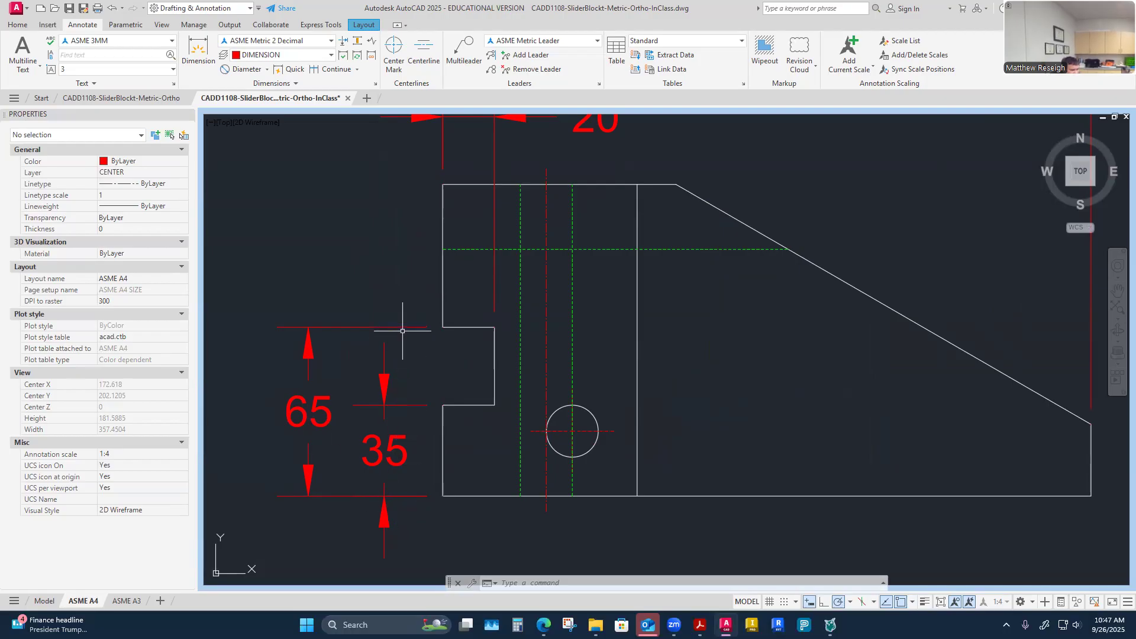
pyautogui.scroll(-5, 388, 393)
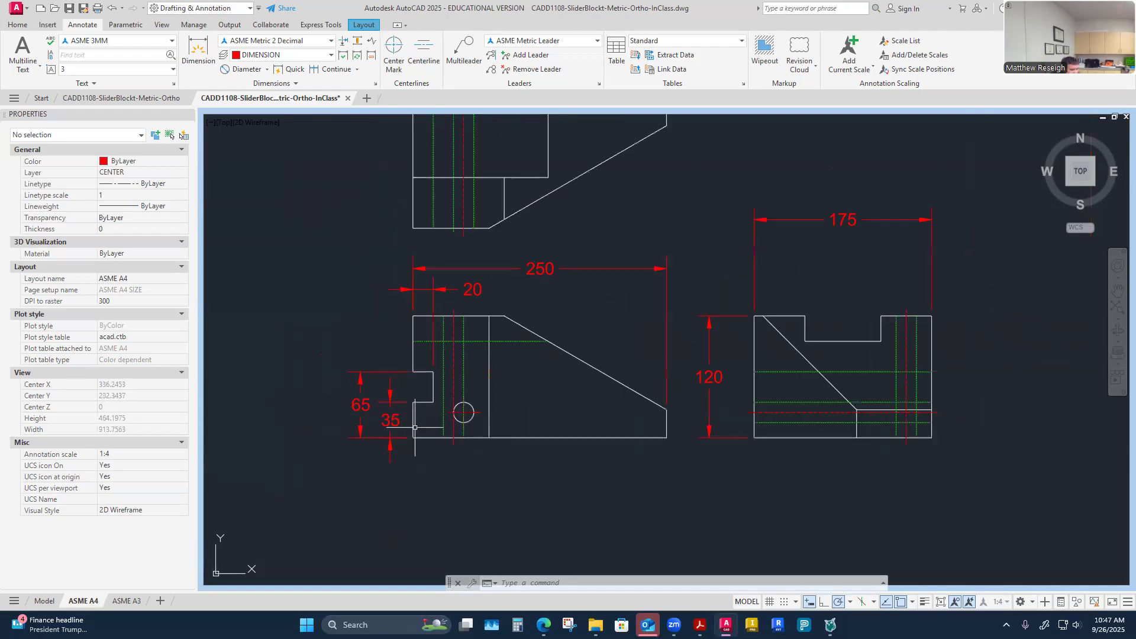
pyautogui.scroll(2, 409, 421)
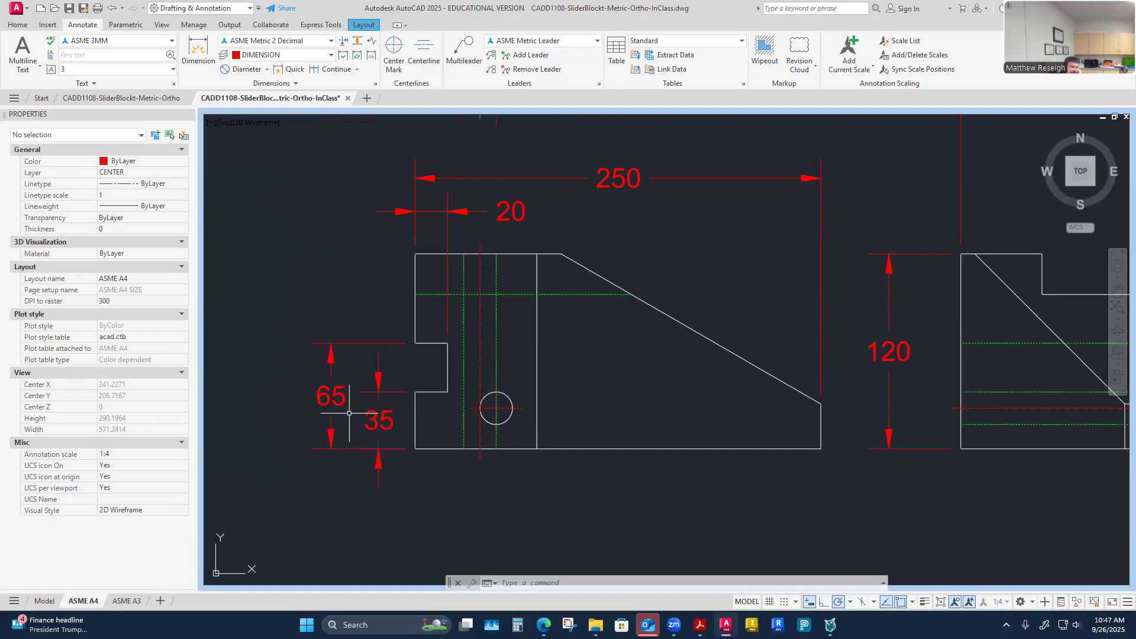
pyautogui.scroll(-2, 374, 416)
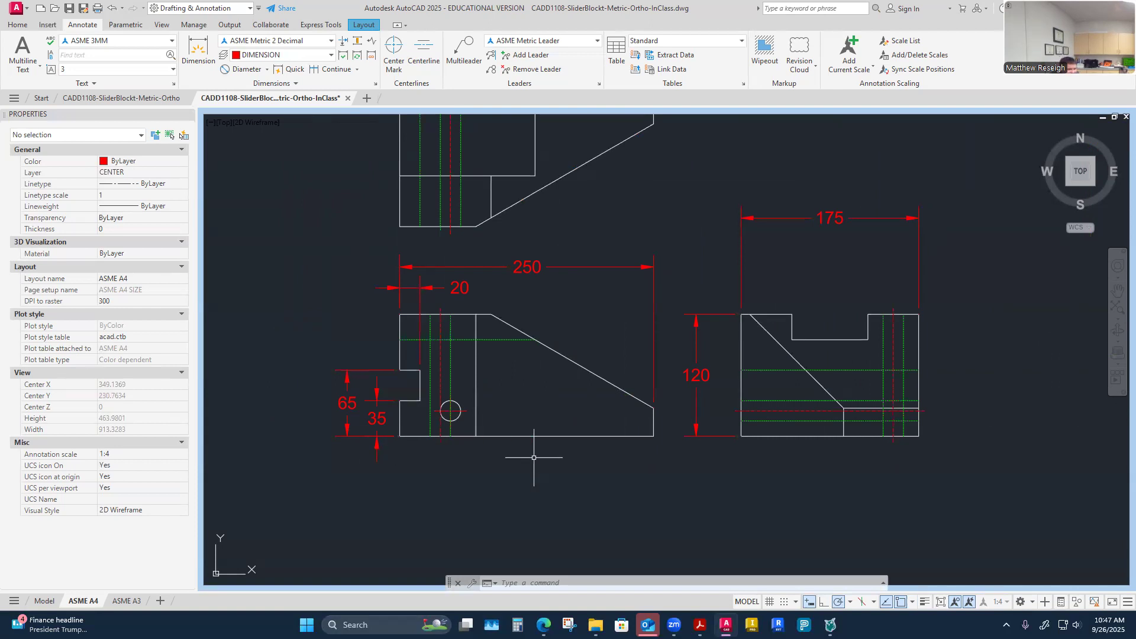
pyautogui.scroll(2, 395, 419)
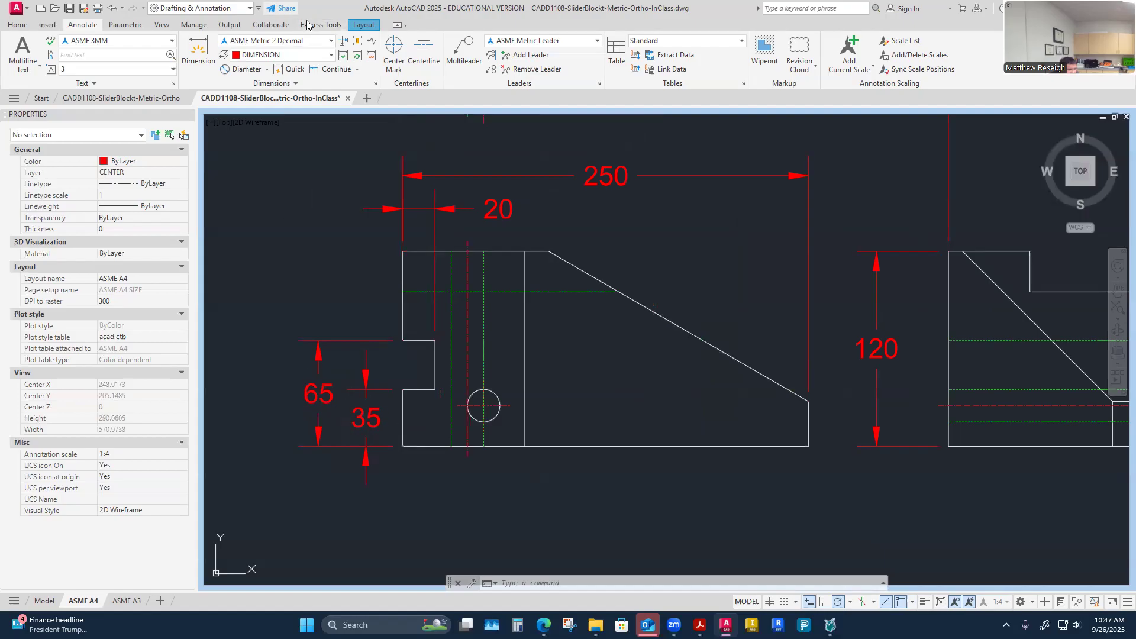
pyautogui.click(357, 40)
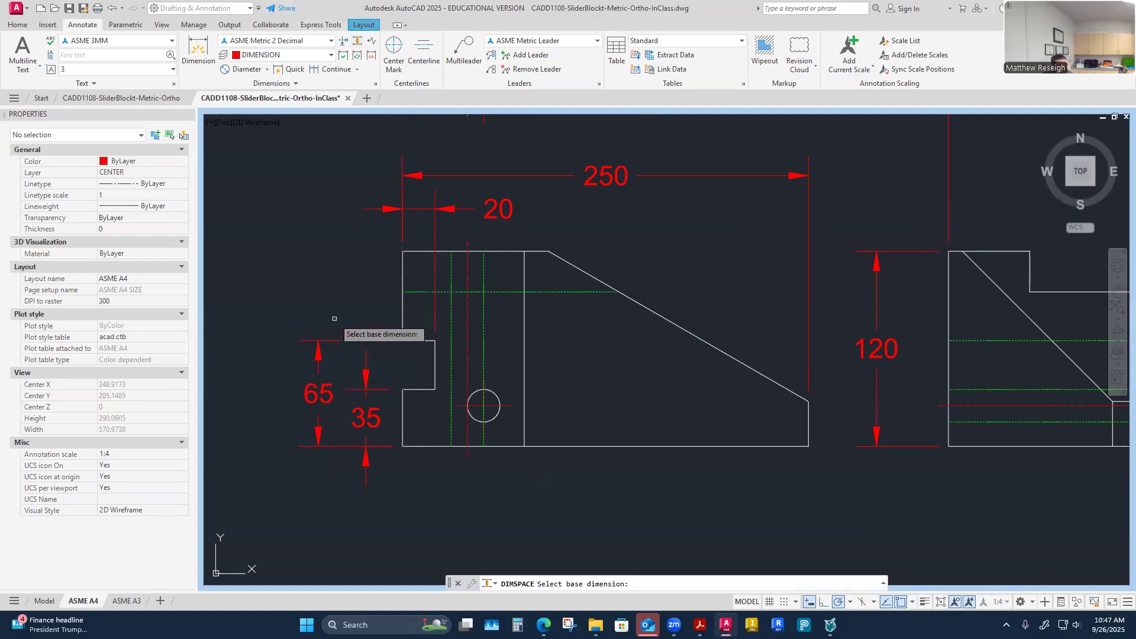
pyautogui.press('Escape')
# Step: Turn on the grid display behind the slider block's views
pyautogui.scroll(-4, 338, 326)
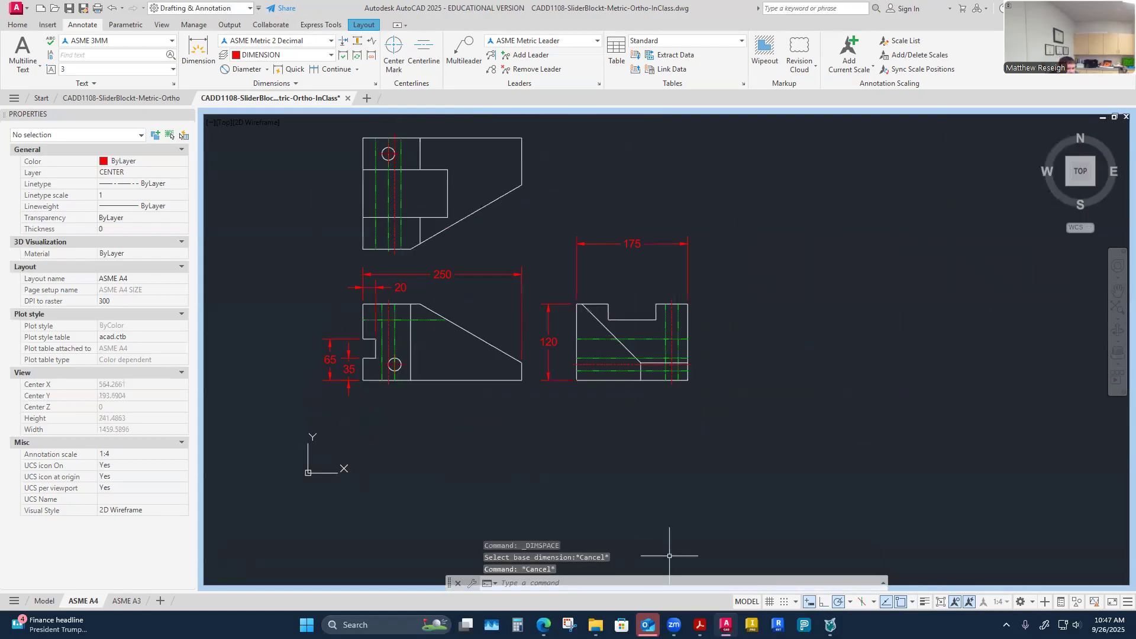
pyautogui.click(769, 602)
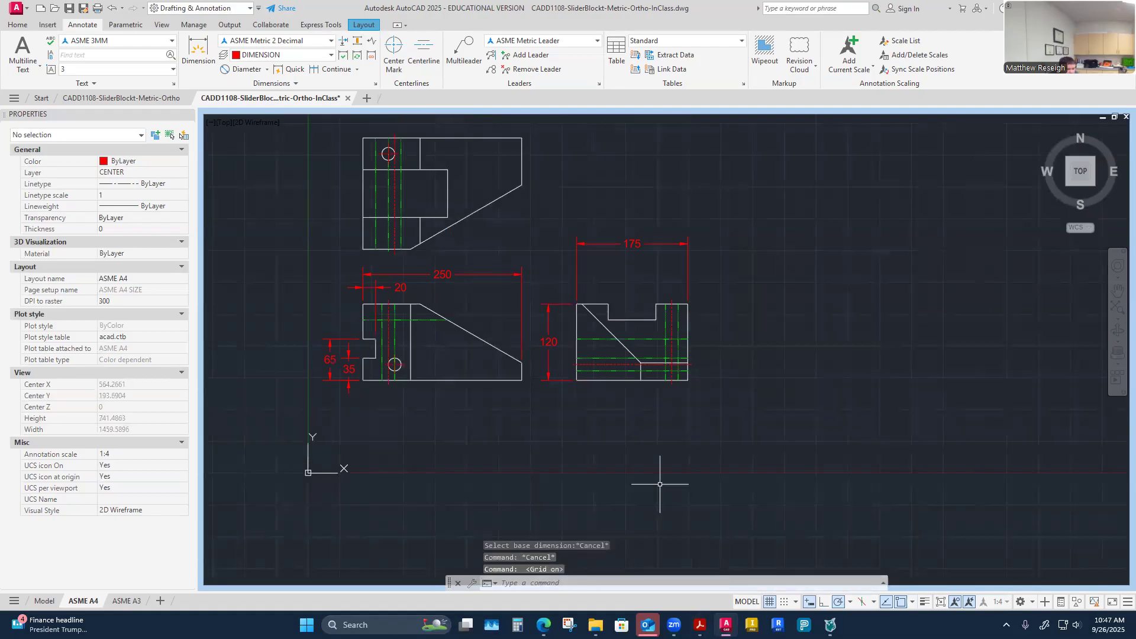
pyautogui.scroll(-2, 660, 484)
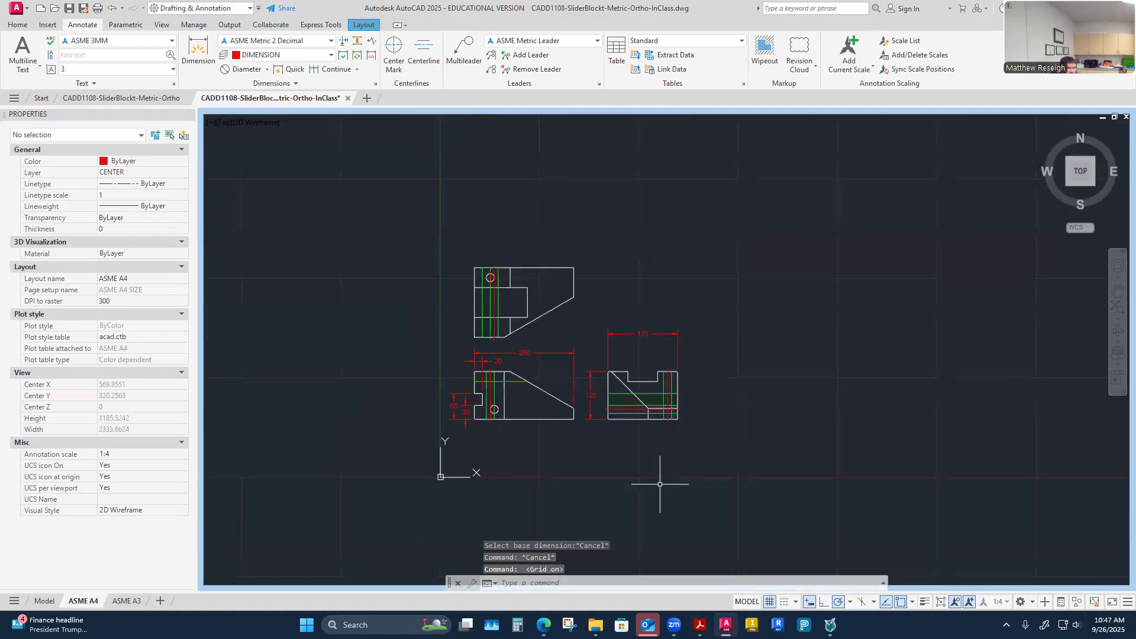
pyautogui.scroll(4, 471, 379)
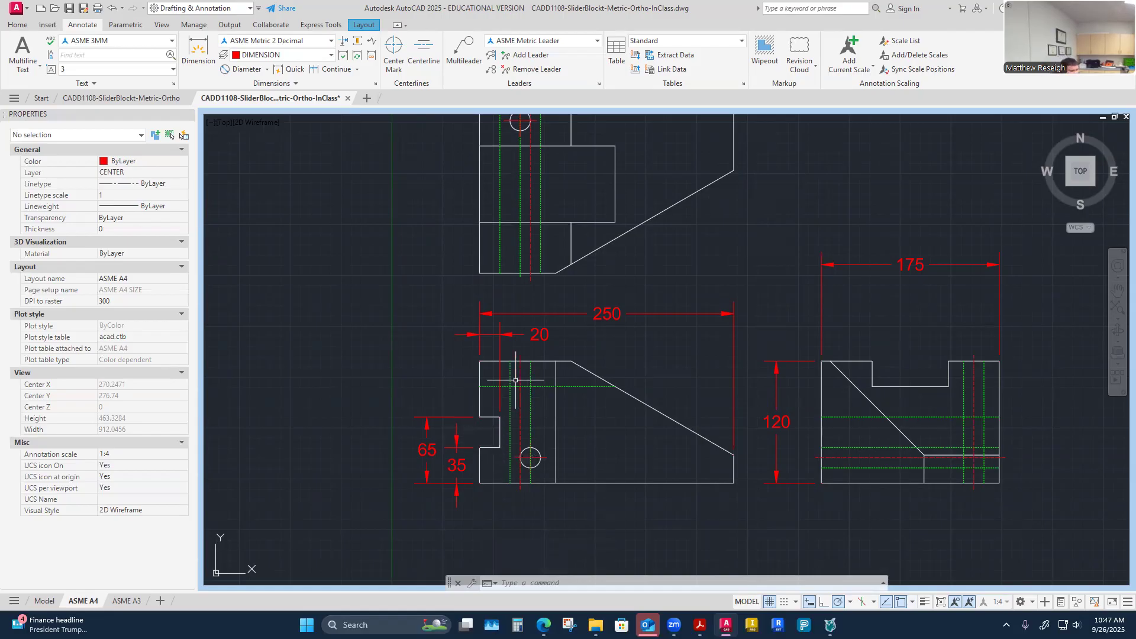
pyautogui.scroll(-3, 501, 441)
pyautogui.scroll(3, 497, 437)
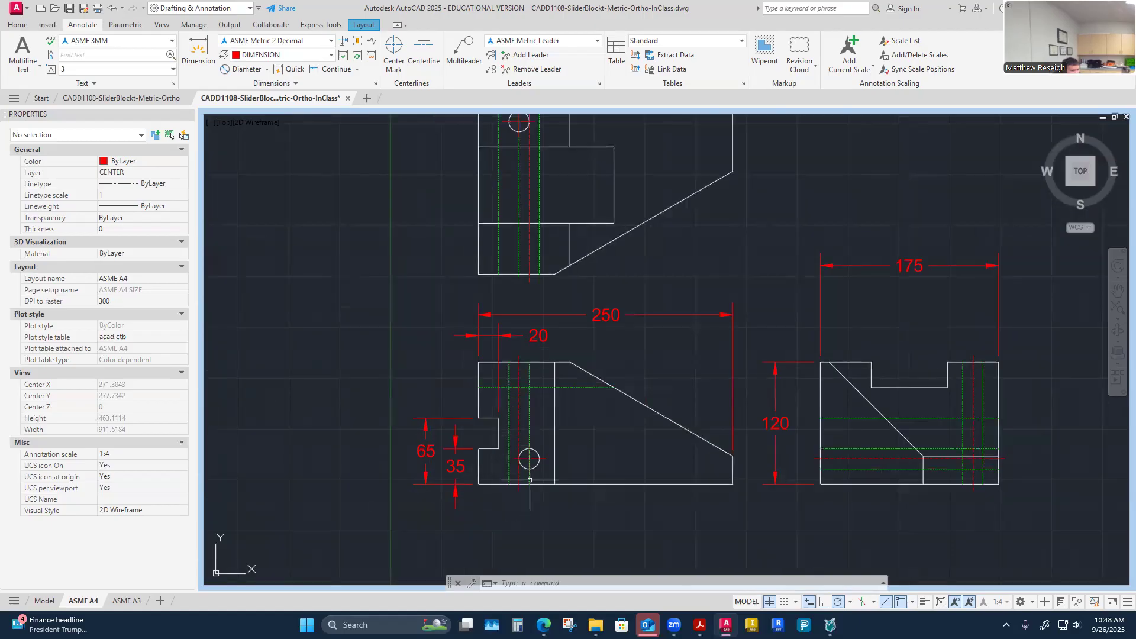
pyautogui.scroll(-3, 529, 467)
pyautogui.scroll(5, 533, 470)
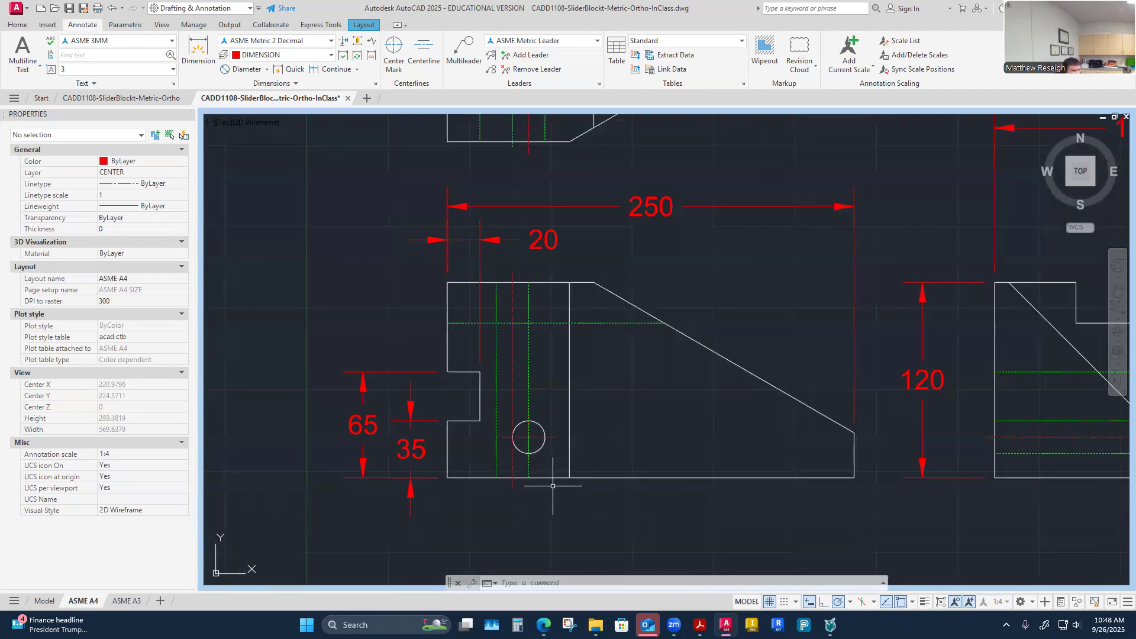
pyautogui.scroll(-3, 517, 449)
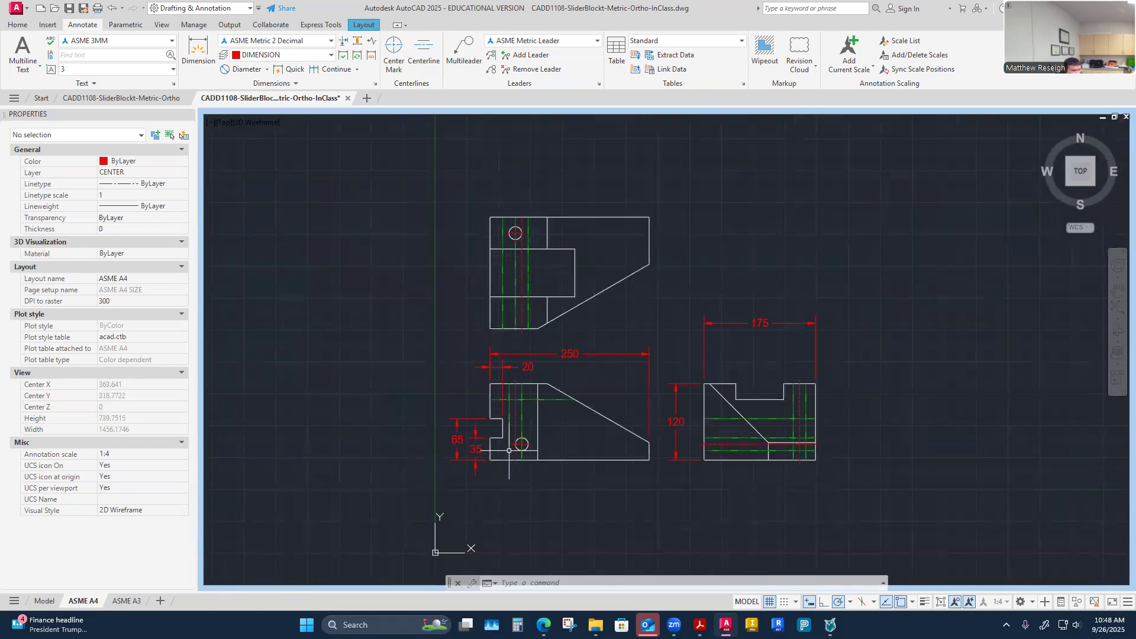
# Step: Add a diameter dimension to the front view's hole, placing its text below the view's base, just beyond the hole
pyautogui.scroll(4, 510, 447)
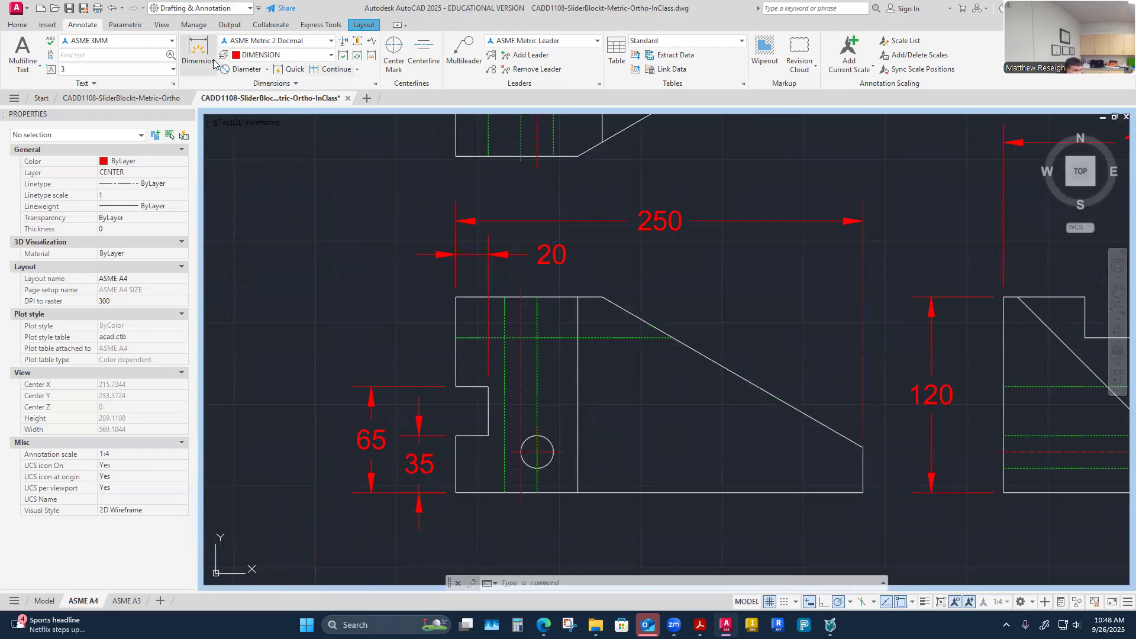
pyautogui.click(243, 70)
pyautogui.scroll(4, 529, 484)
pyautogui.scroll(-5, 553, 472)
pyautogui.scroll(4, 551, 444)
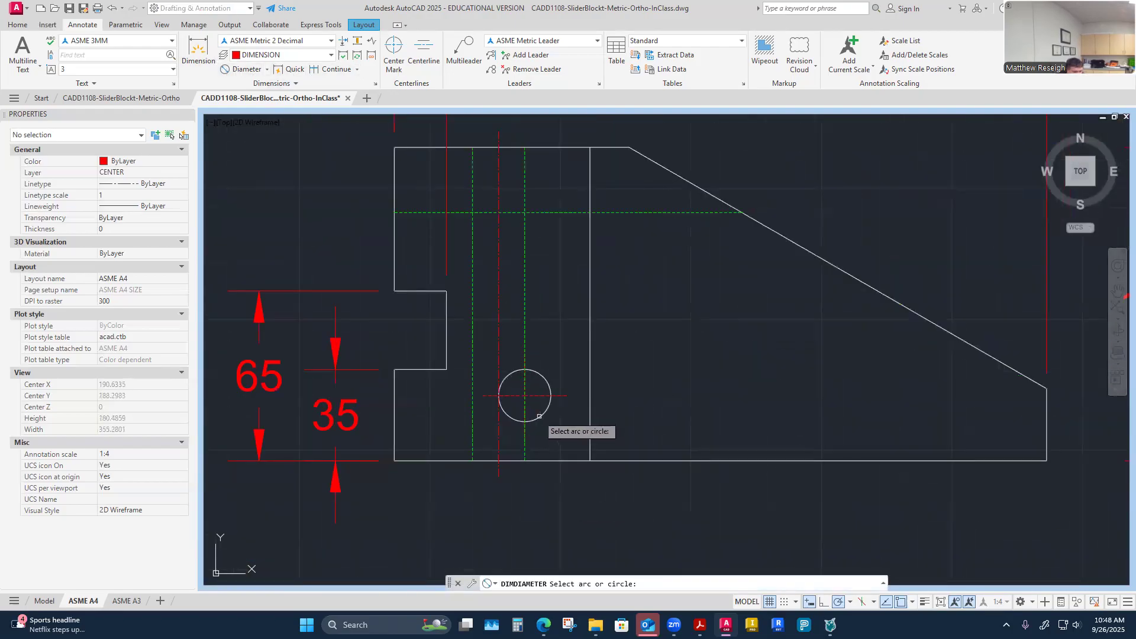
pyautogui.click(540, 417)
pyautogui.scroll(-2, 572, 516)
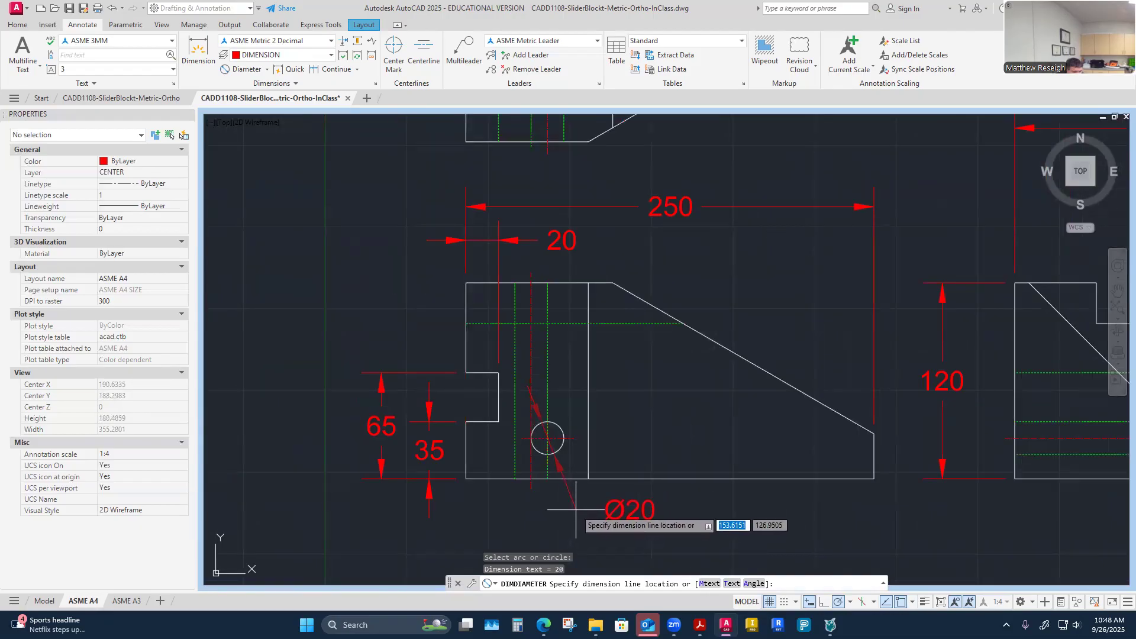
pyautogui.click(577, 510)
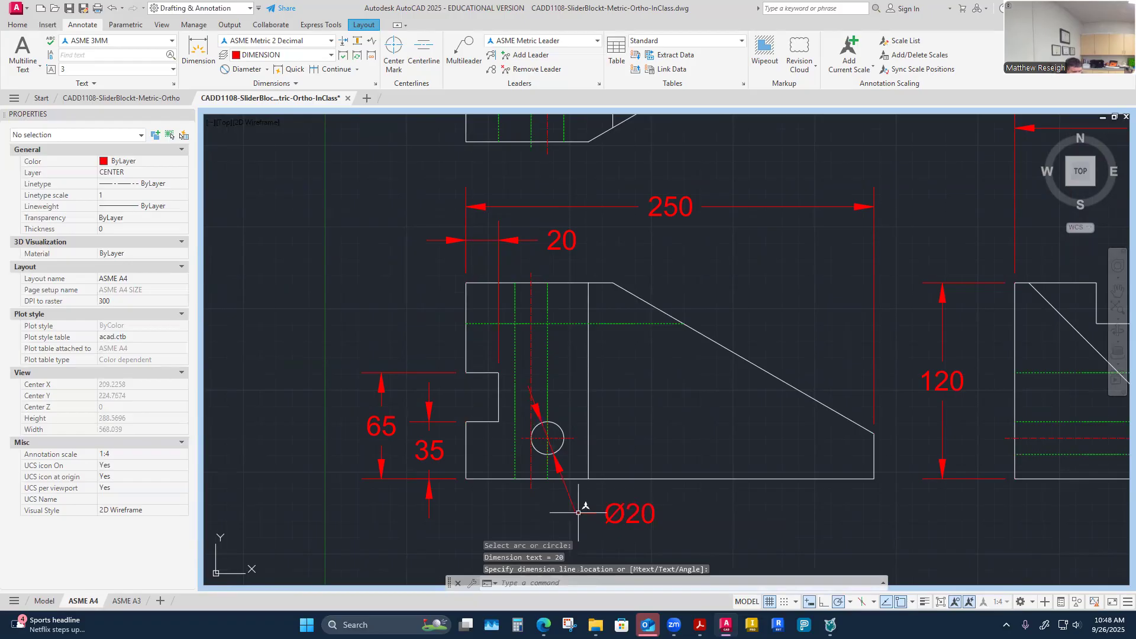
pyautogui.press('Escape')
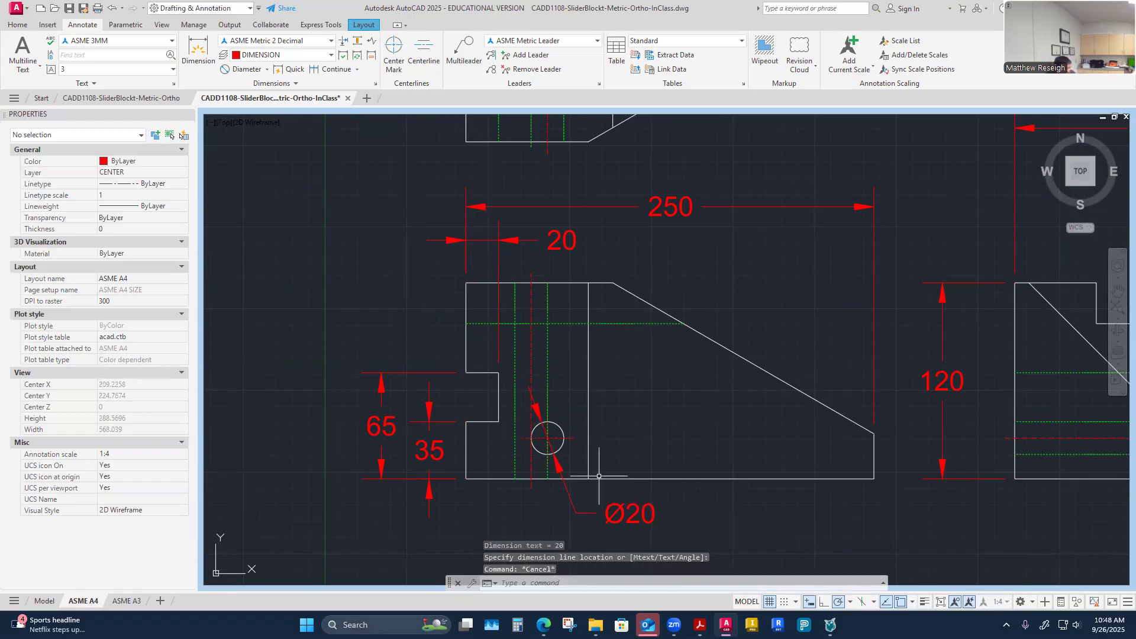
pyautogui.scroll(-4, 599, 476)
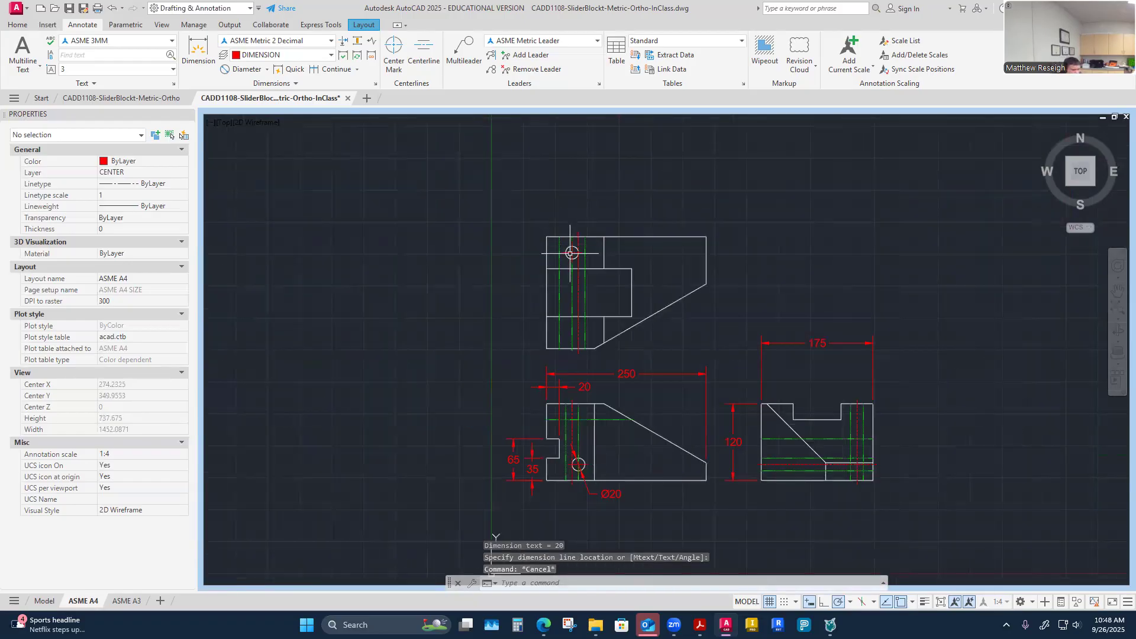
pyautogui.scroll(4, 563, 230)
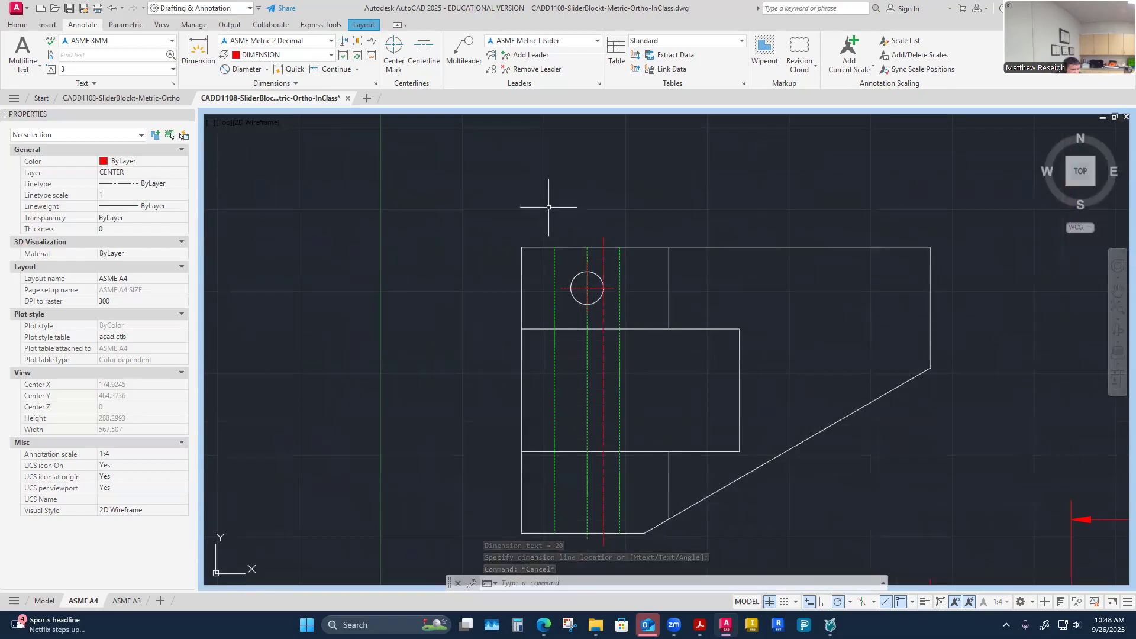
pyautogui.scroll(-4, 578, 208)
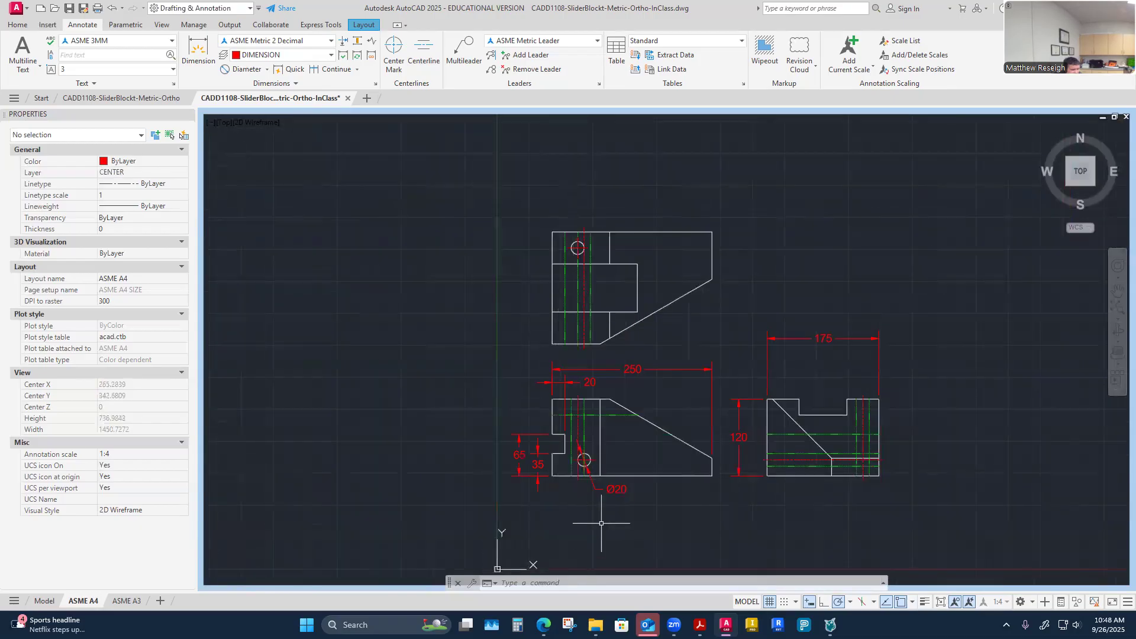
pyautogui.scroll(3, 601, 520)
pyautogui.click(635, 455)
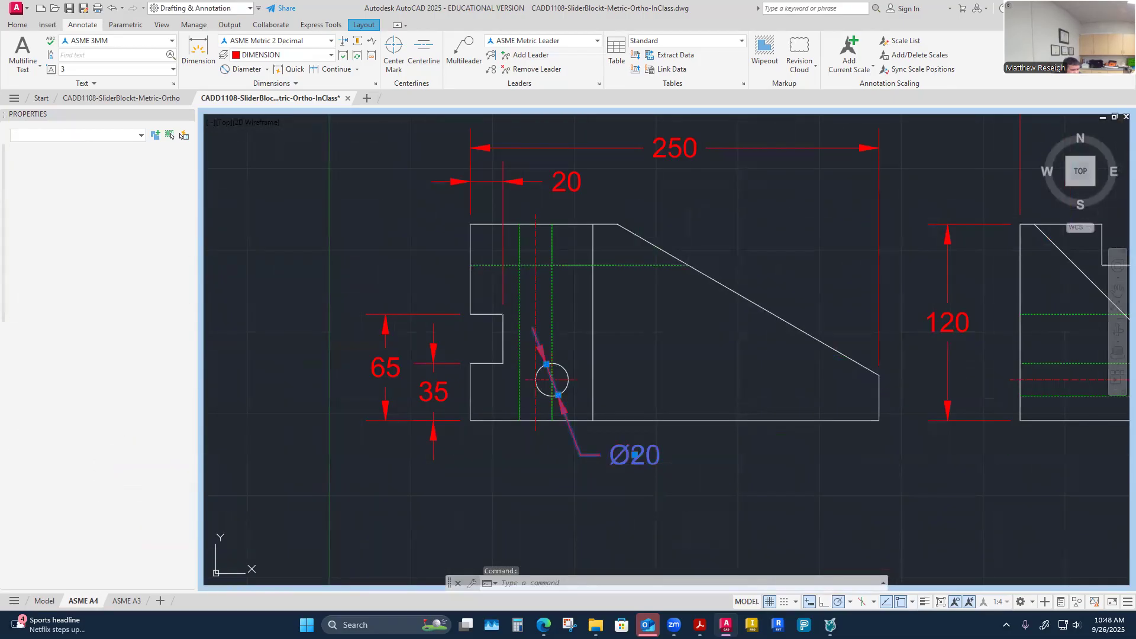
pyautogui.doubleClick(635, 456)
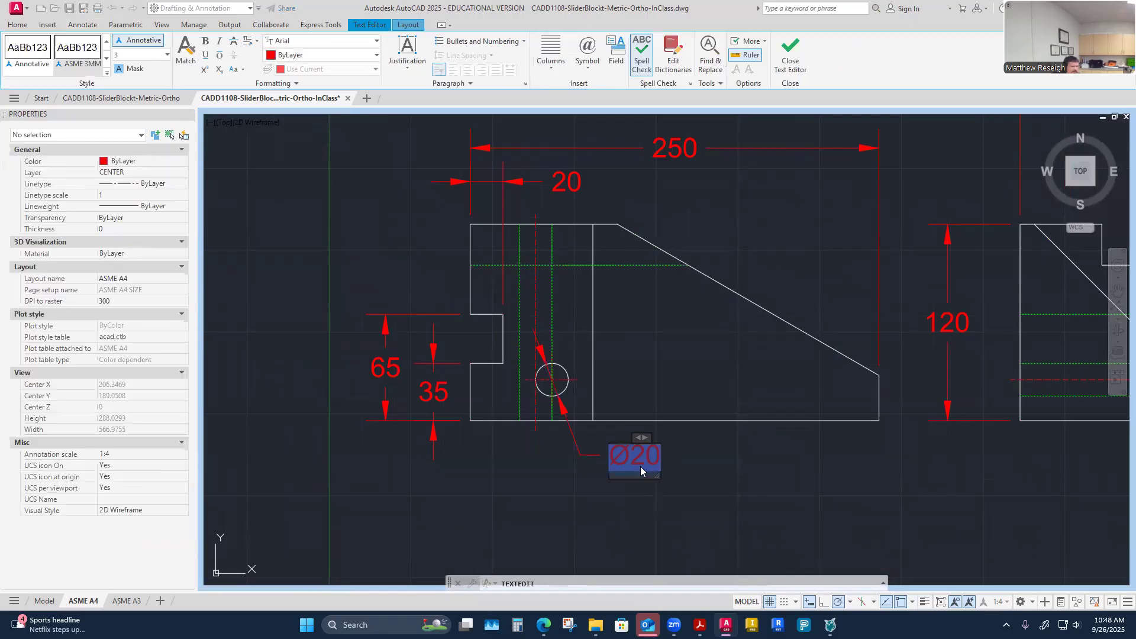
pyautogui.click(575, 499)
pyautogui.click(651, 470)
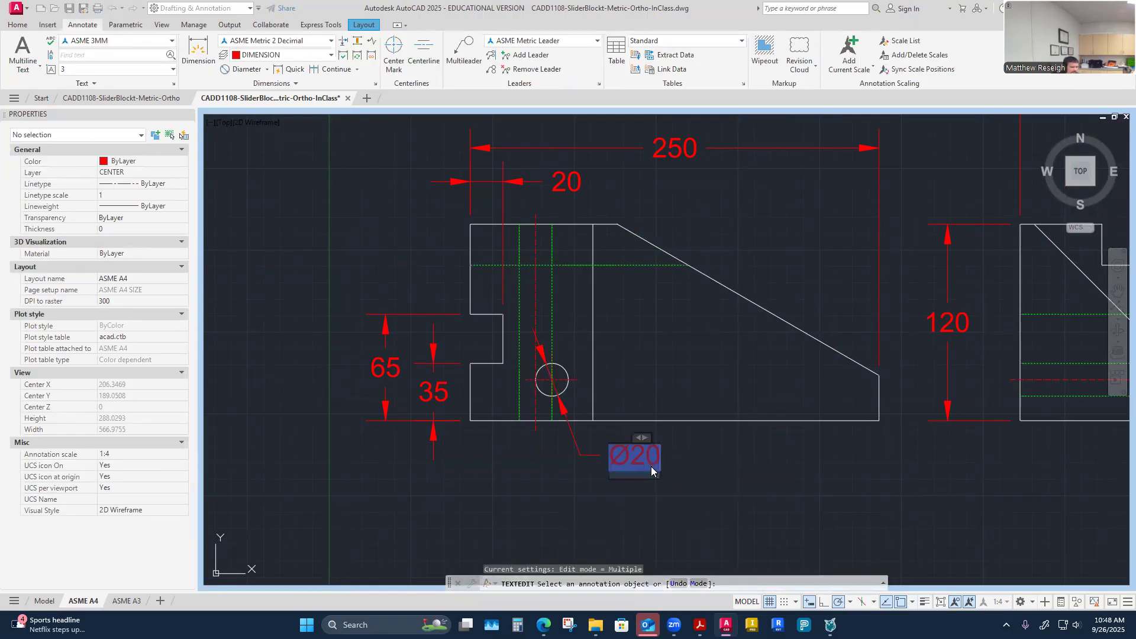
pyautogui.click(593, 488)
pyautogui.press('Escape')
pyautogui.press('Escape')
# Step: Append "THRU" after the diameter value in the front view hole's dimension text and finish text editing
pyautogui.click(614, 463)
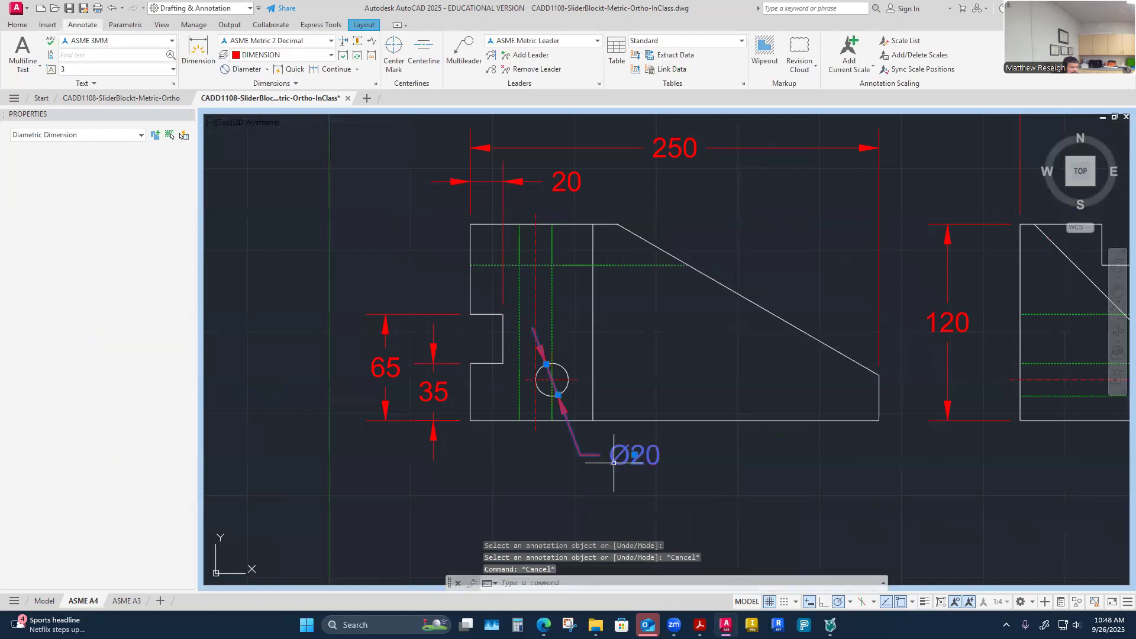
pyautogui.doubleClick(613, 462)
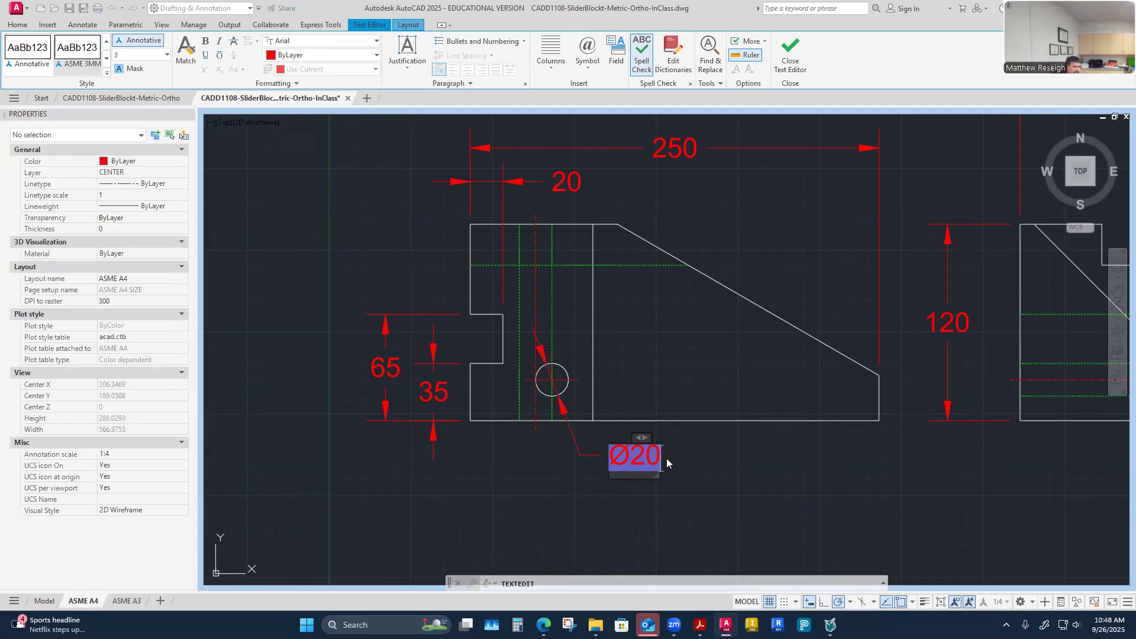
pyautogui.write('THRU')
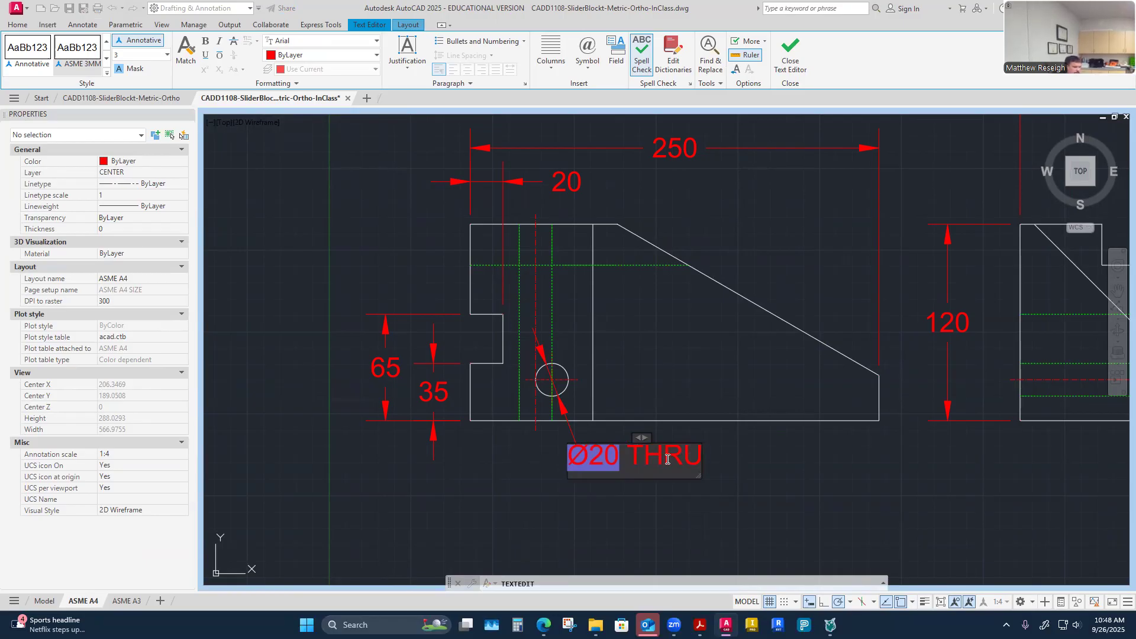
pyautogui.click(774, 515)
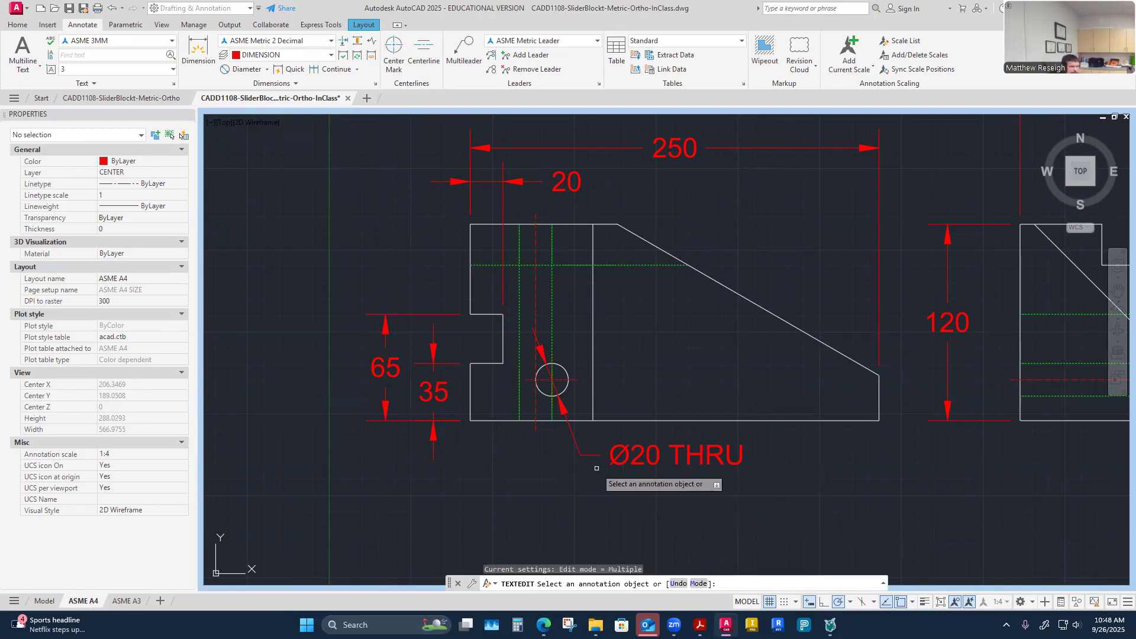
pyautogui.press('Escape')
pyautogui.scroll(-2, 493, 499)
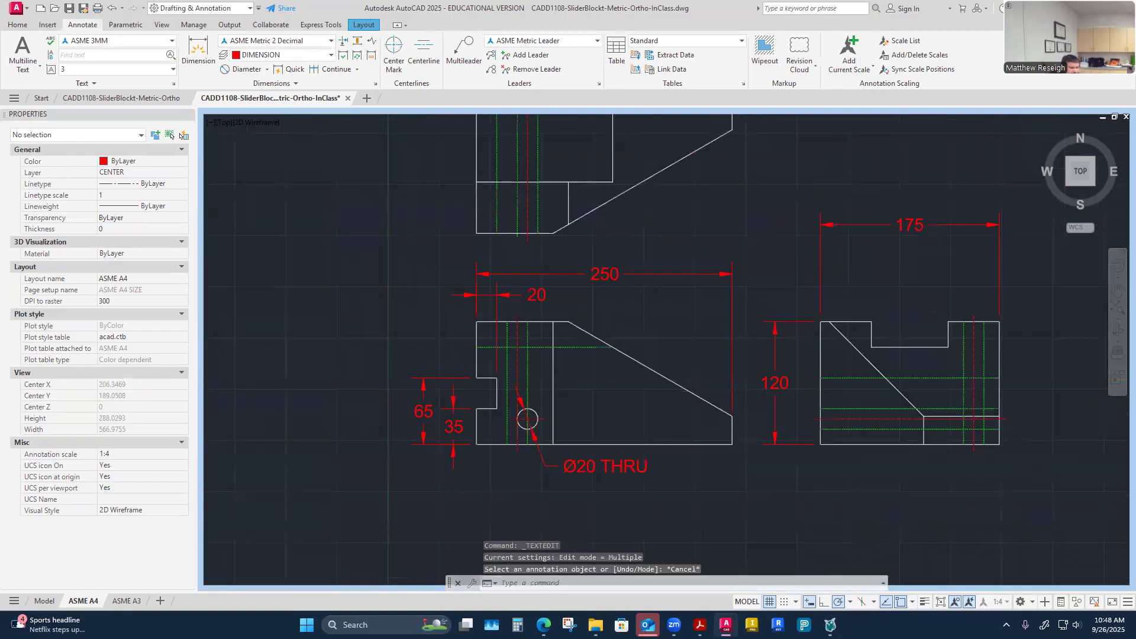
# Step: Dimension the horizontal distance from the front view's lower-left corner to the hole's center, placing the dimension line below the view
pyautogui.scroll(1, 488, 481)
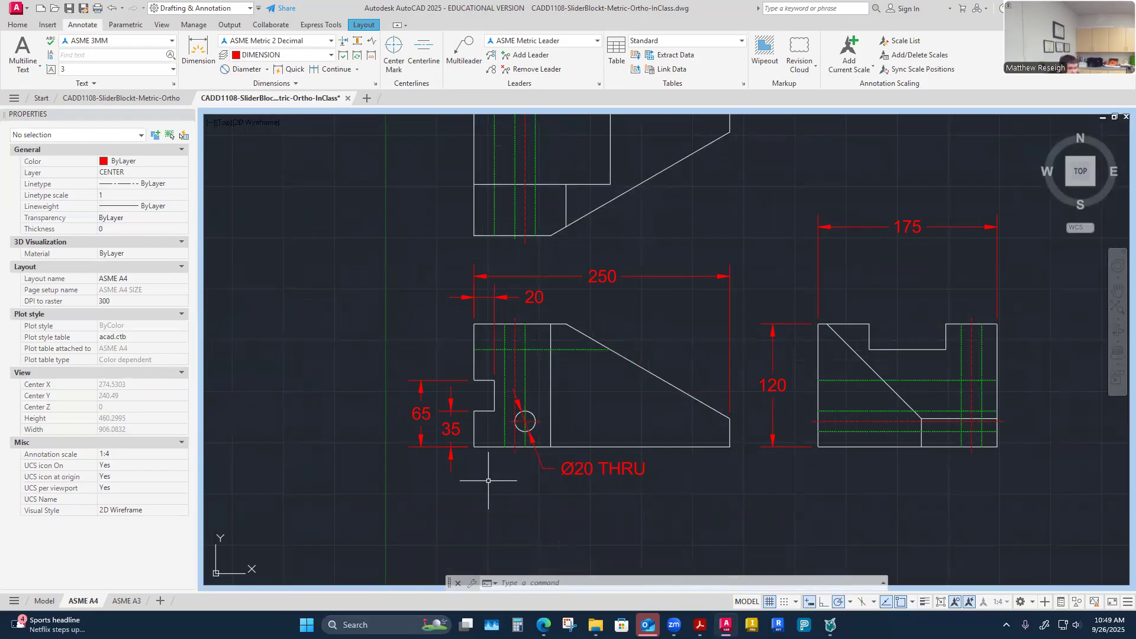
pyautogui.scroll(2, 522, 445)
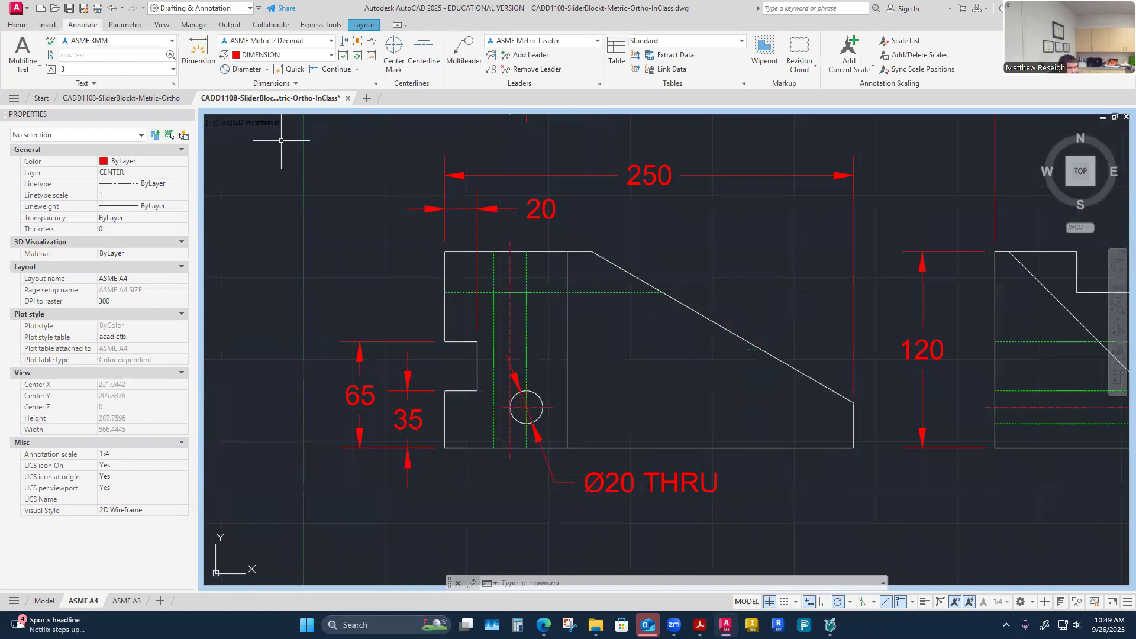
pyautogui.click(200, 59)
pyautogui.scroll(2, 476, 459)
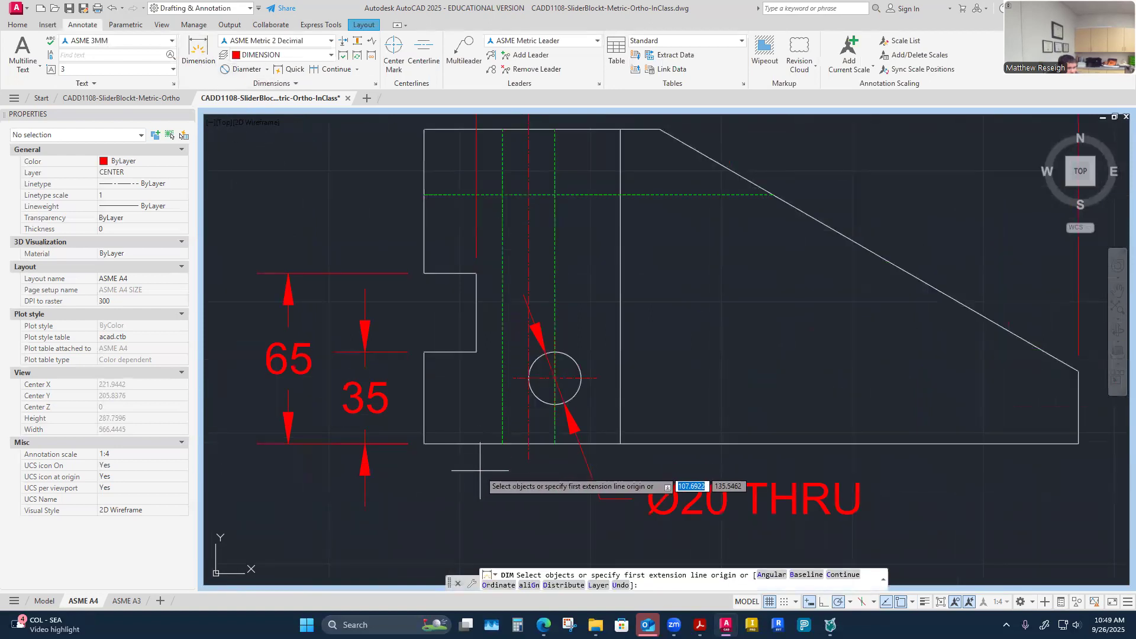
pyautogui.scroll(-2, 569, 462)
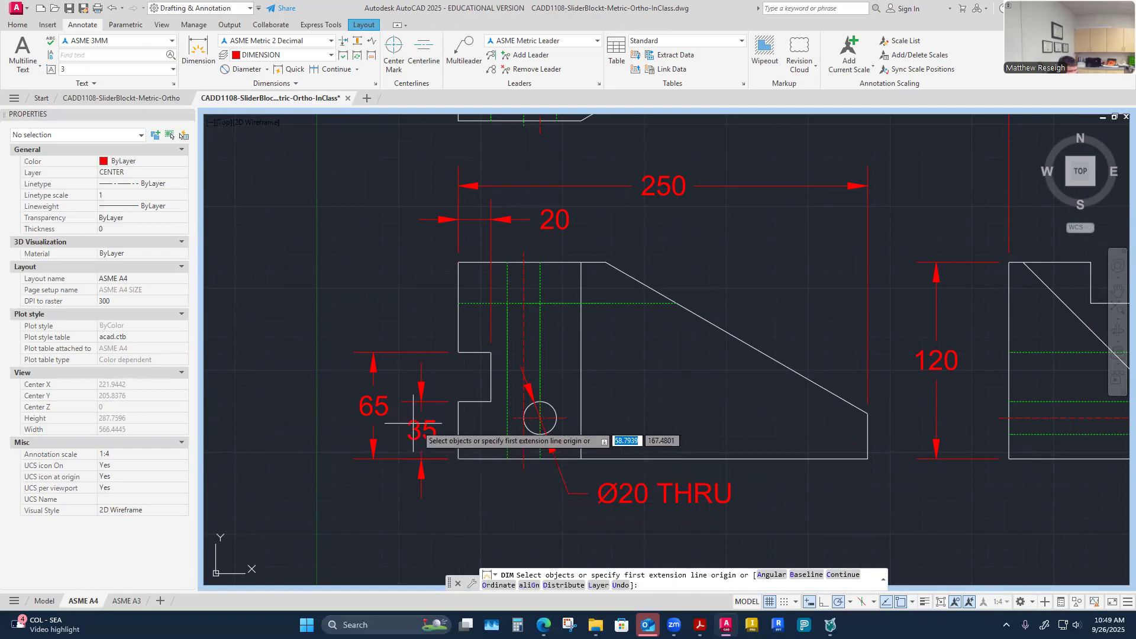
pyautogui.click(459, 460)
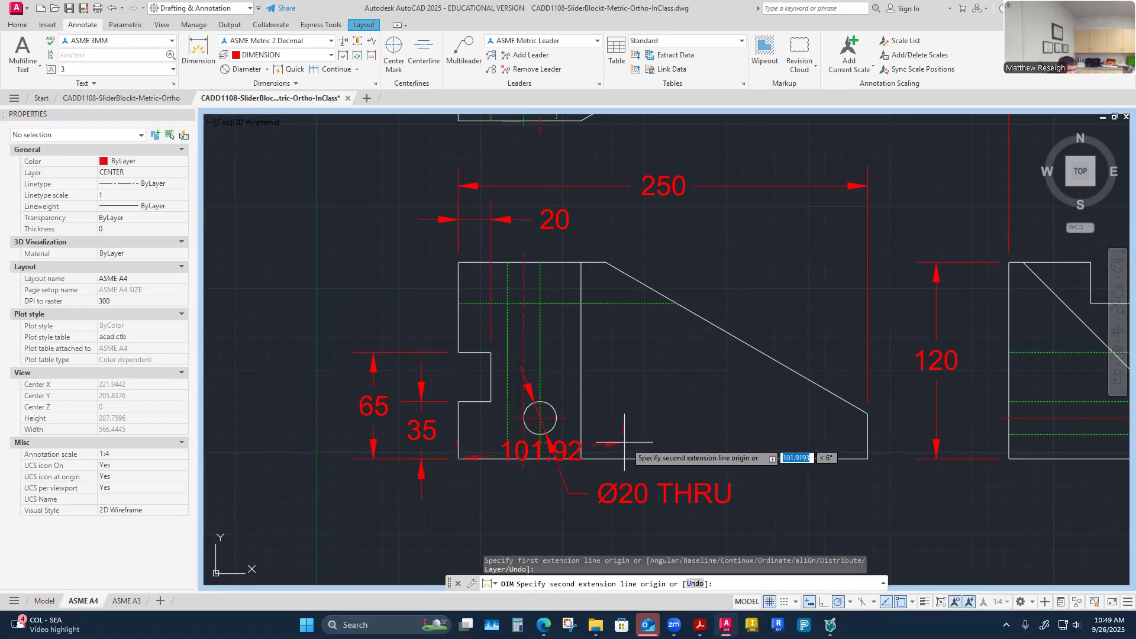
pyautogui.click(540, 418)
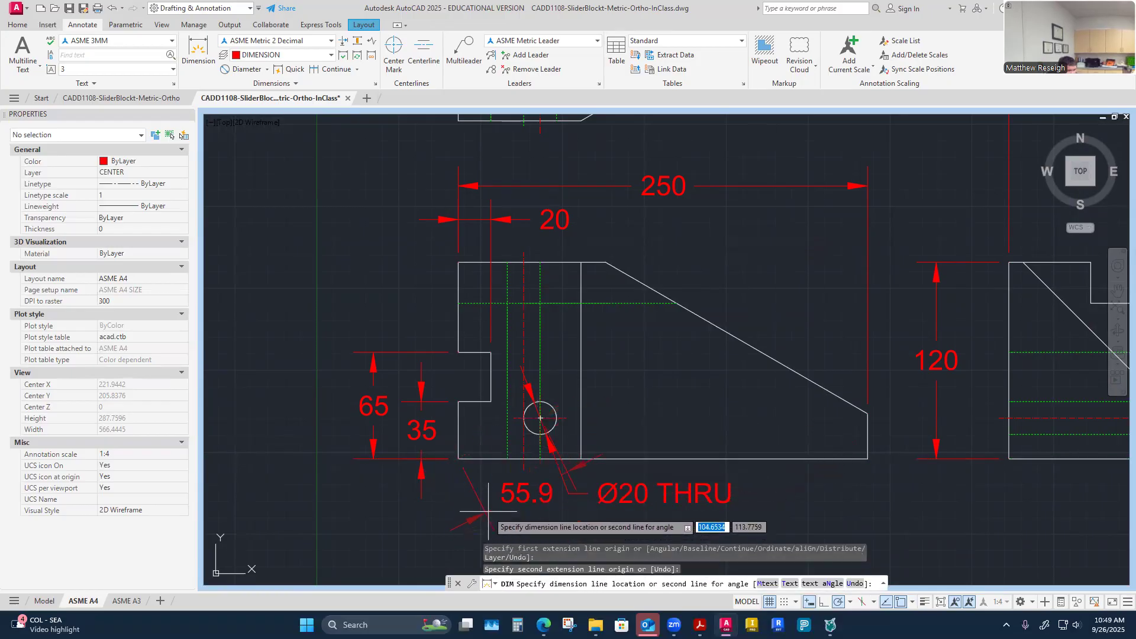
pyautogui.scroll(-5, 486, 512)
pyautogui.scroll(5, 479, 508)
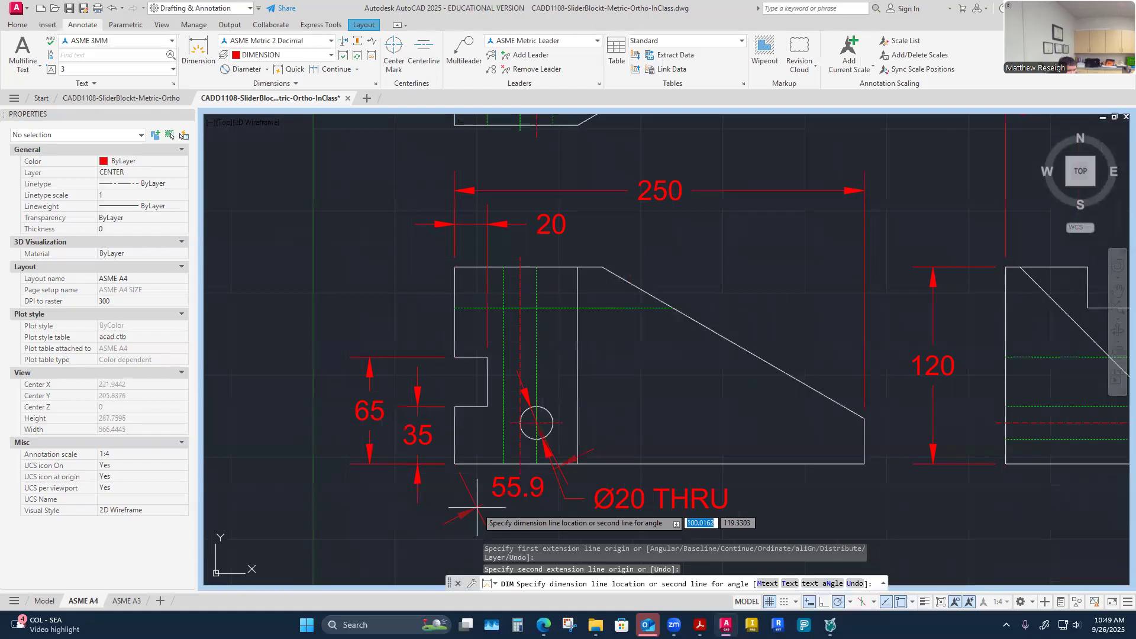
pyautogui.click(481, 515)
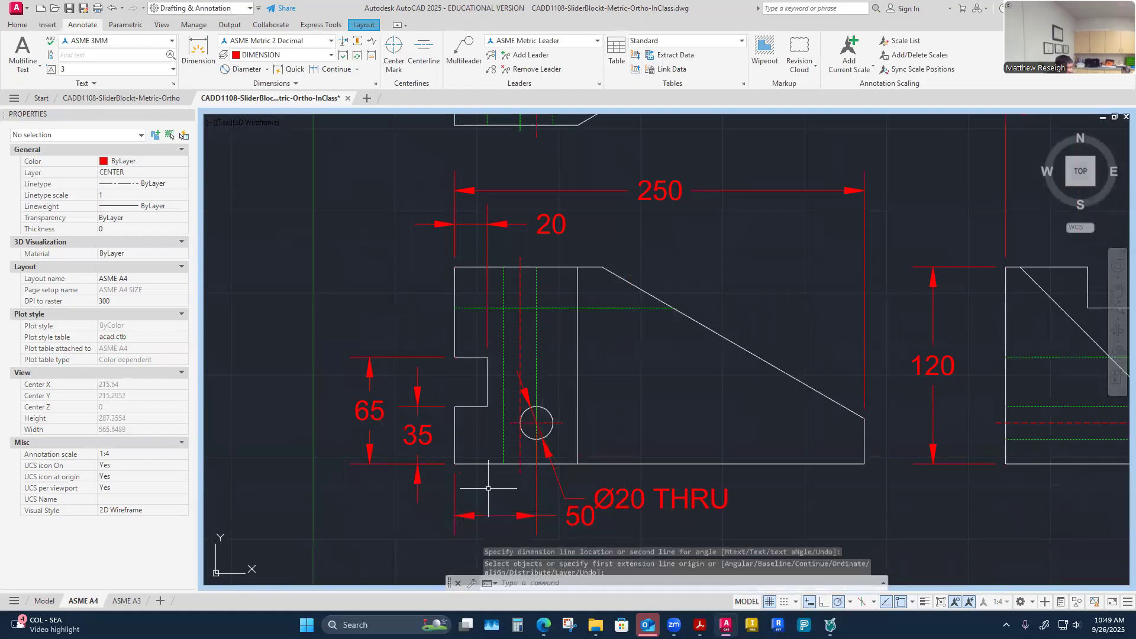
pyautogui.press('Escape')
pyautogui.scroll(-4, 488, 488)
pyautogui.scroll(6, 497, 462)
pyautogui.scroll(-6, 503, 438)
pyautogui.scroll(4, 506, 429)
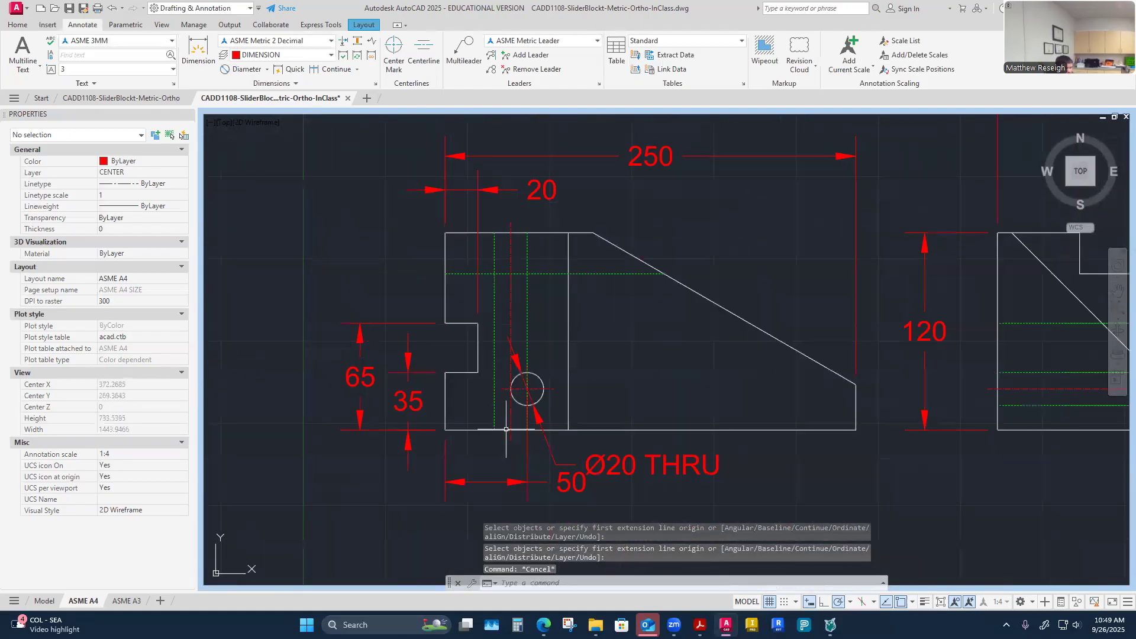
# Step: Move the 50 dimension's extension line origin from the hole's center down to the front view's base edge
pyautogui.scroll(4, 506, 429)
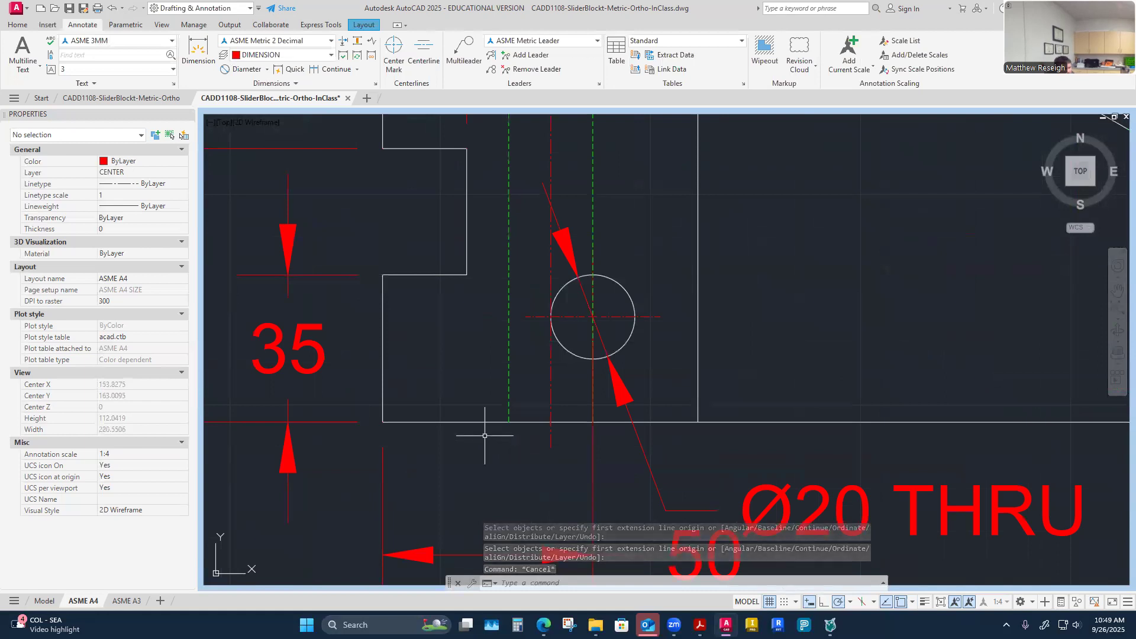
pyautogui.click(592, 464)
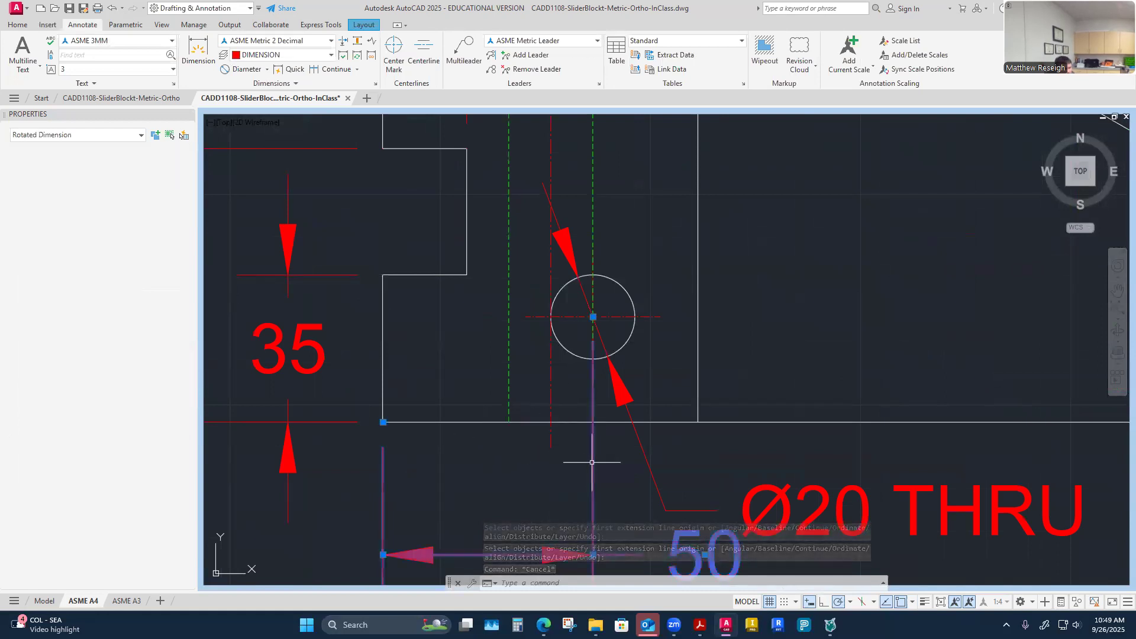
pyautogui.click(593, 317)
pyautogui.click(593, 422)
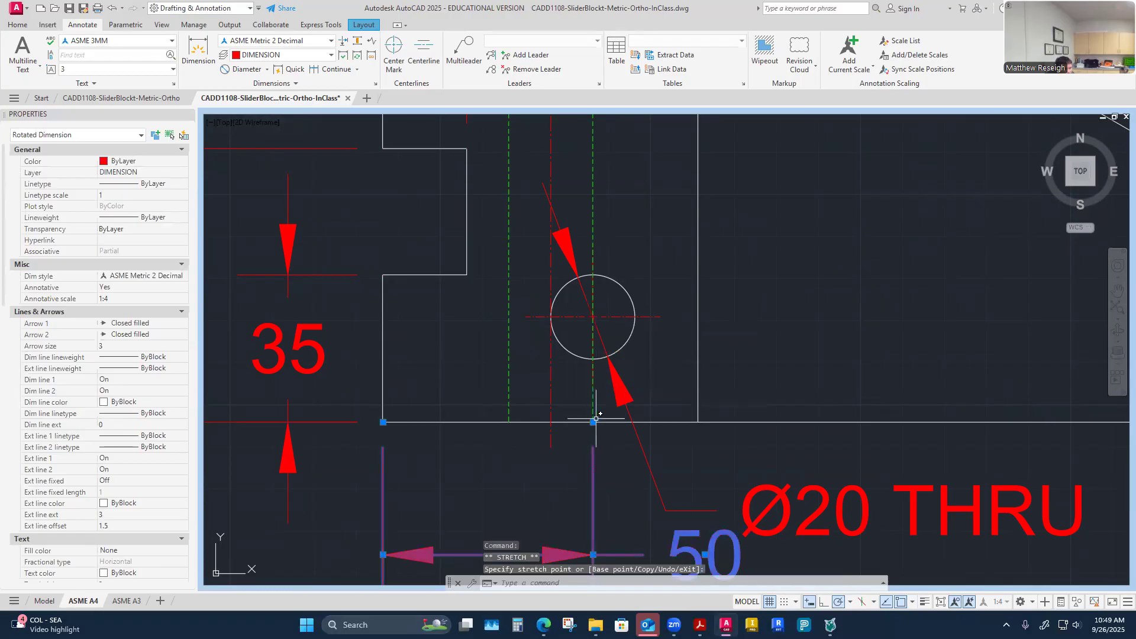
pyautogui.press('Escape')
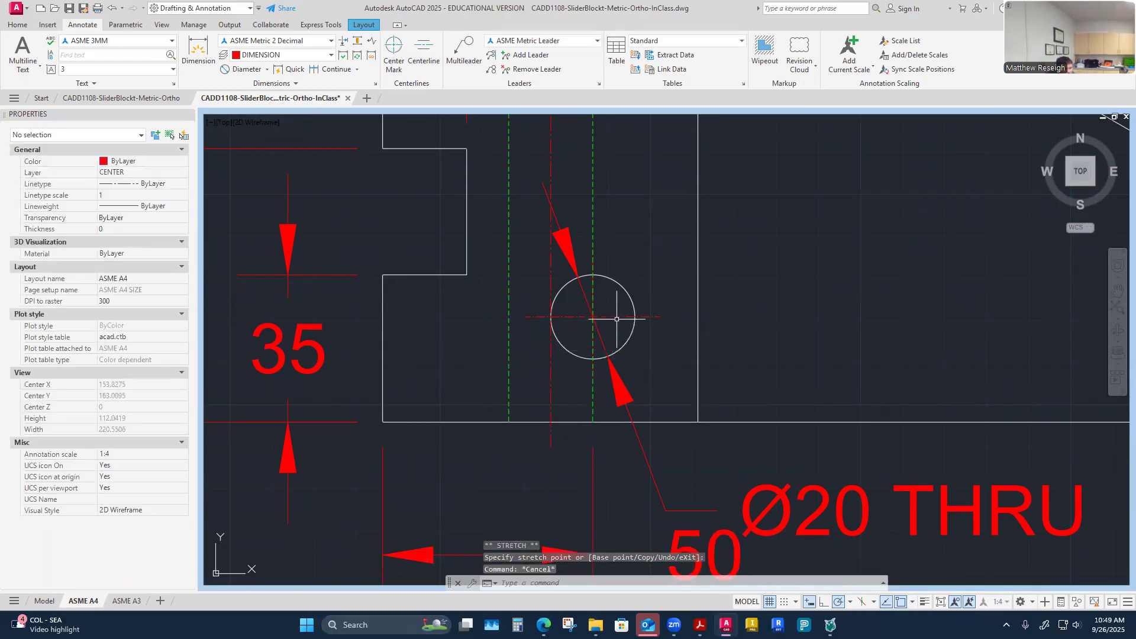
# Step: Stretch the lower end of the hole's center mark down to the front view's base edge
pyautogui.click(594, 338)
pyautogui.click(594, 358)
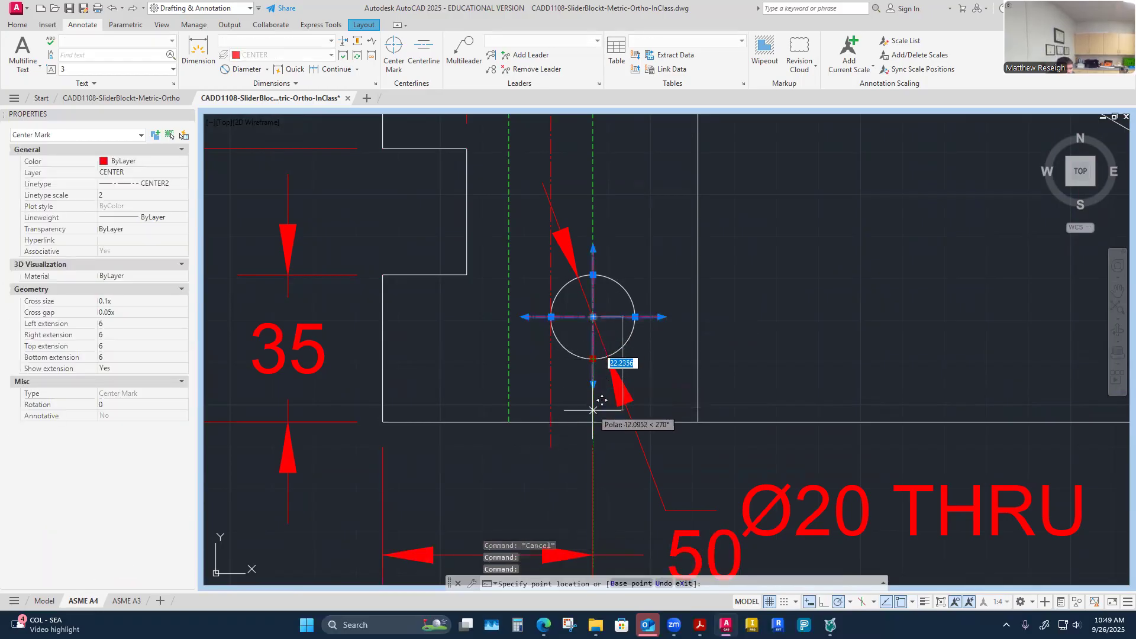
pyautogui.press('Escape')
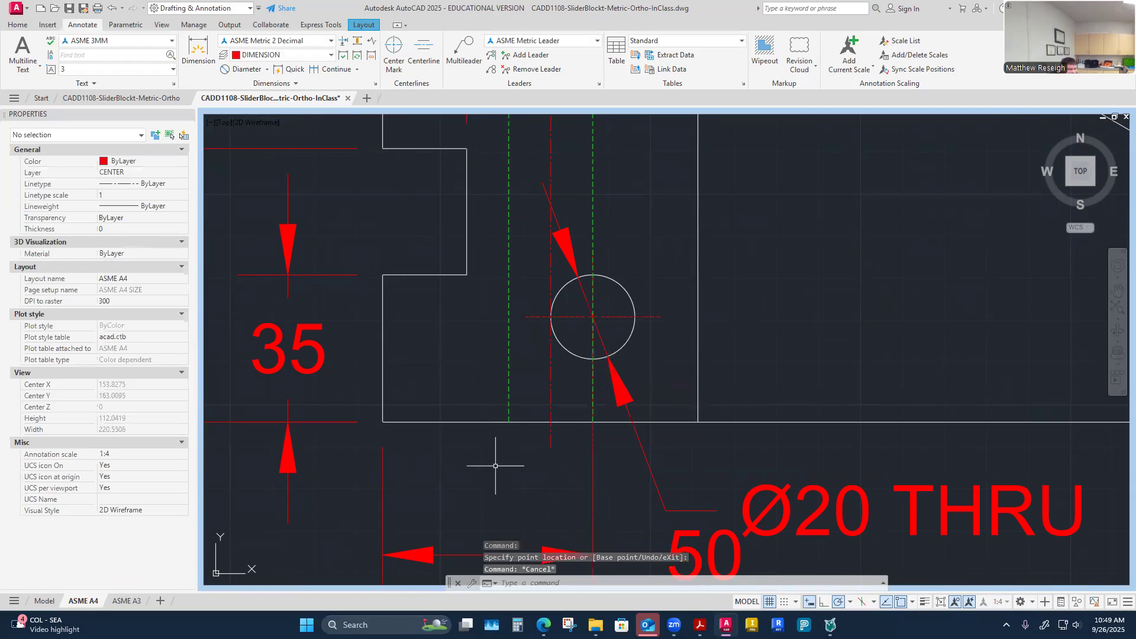
pyautogui.scroll(-4, 477, 446)
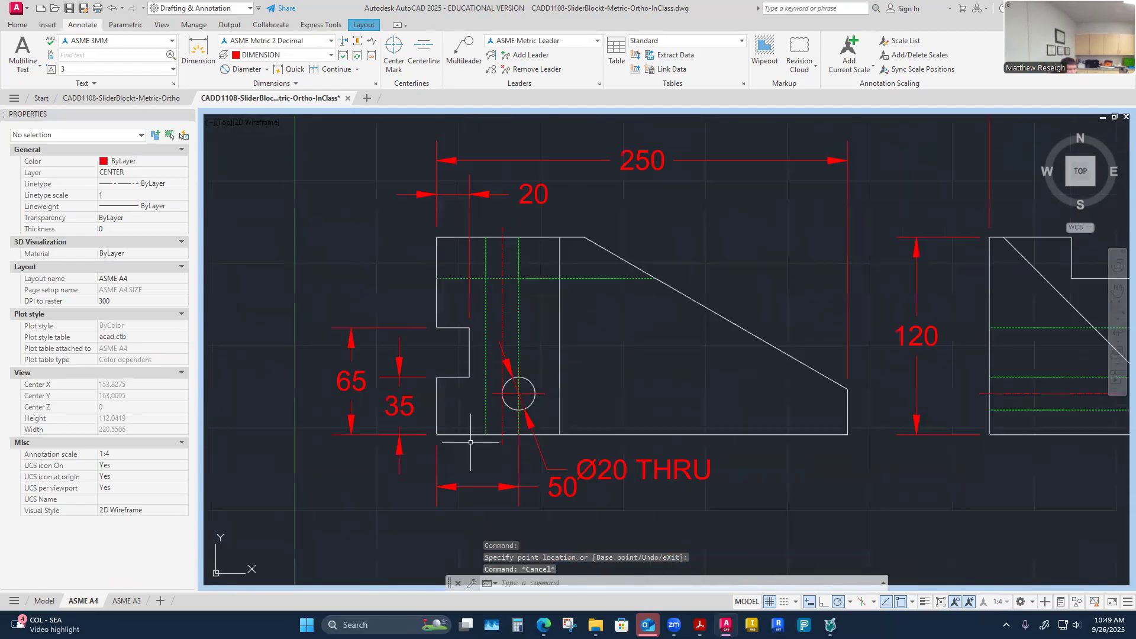
# Step: Move the notch's 65 and 35 height dimensions farther out from the front view to make room beside its left edge
pyautogui.scroll(2, 471, 441)
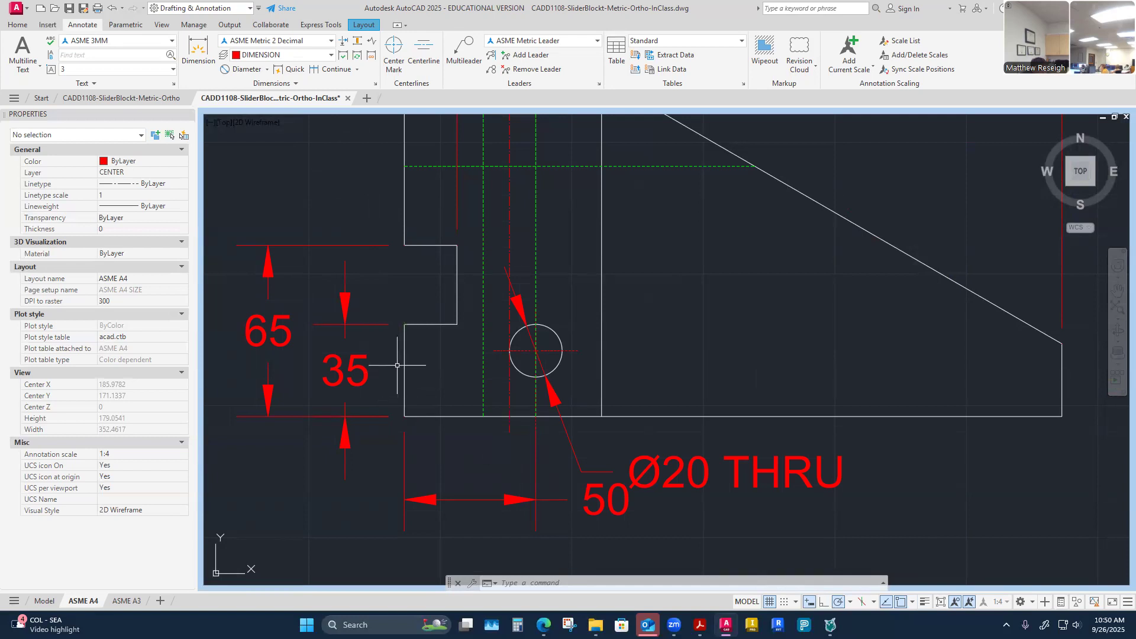
pyautogui.scroll(-5, 396, 400)
pyautogui.scroll(5, 375, 393)
pyautogui.click(383, 354)
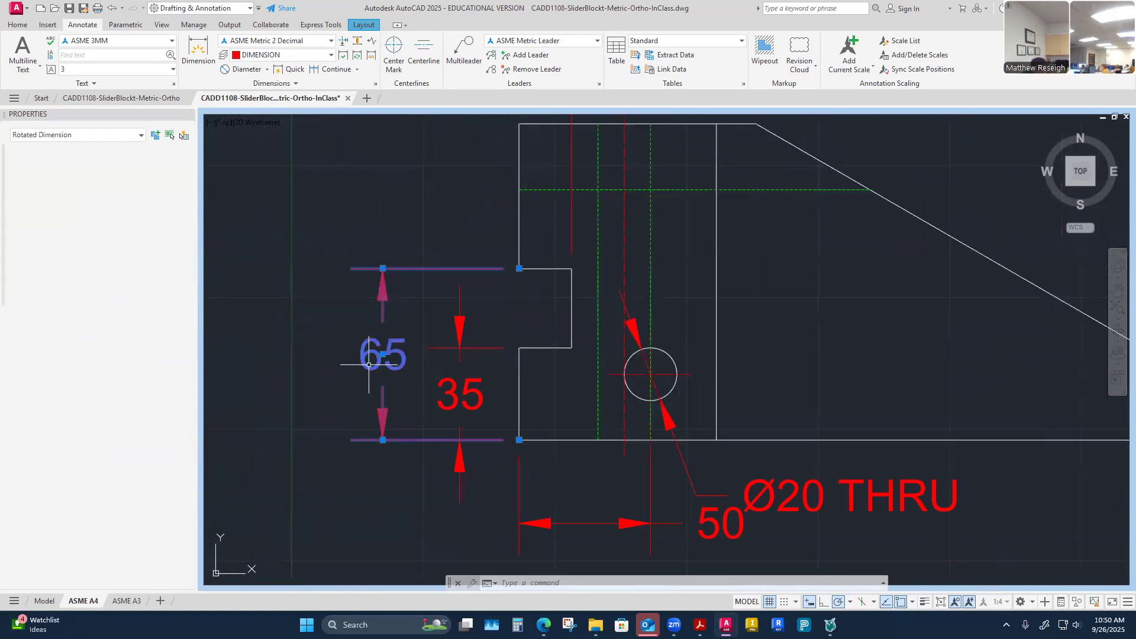
pyautogui.click(383, 354)
pyautogui.click(316, 346)
pyautogui.click(457, 401)
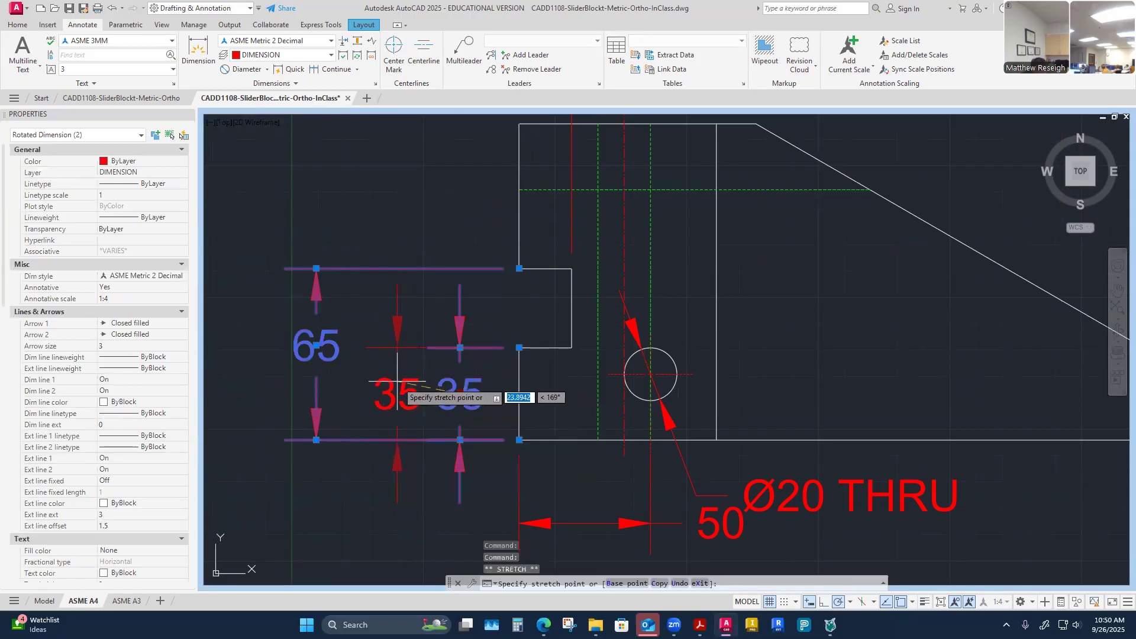
pyautogui.click(383, 393)
pyautogui.press('Escape')
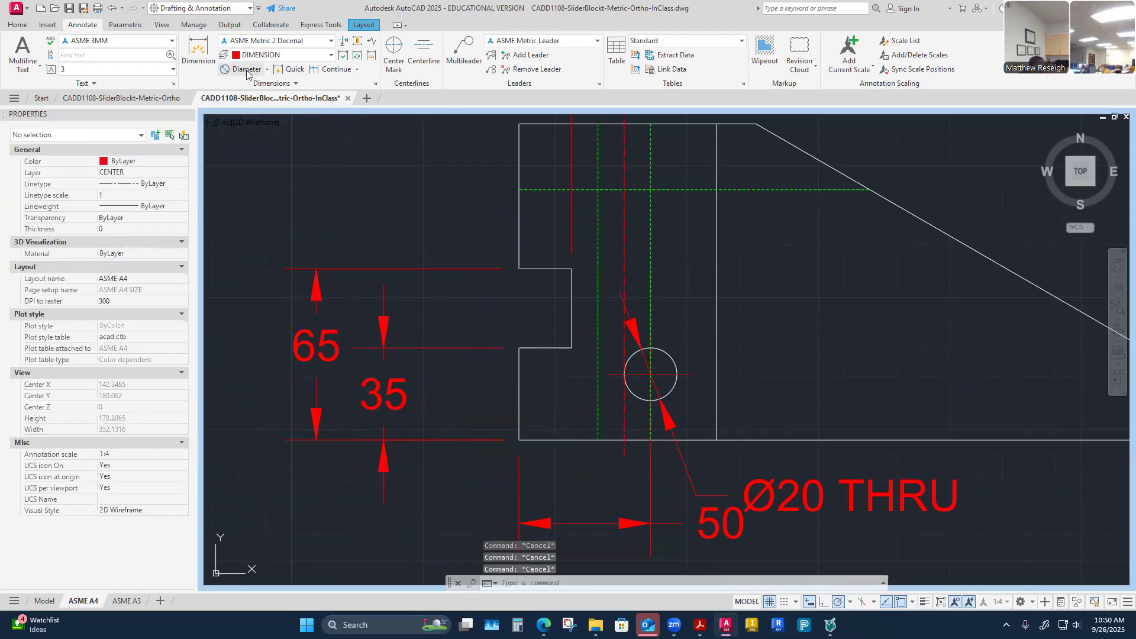
# Step: Dimension the vertical distance from the front view's lower-left corner to the hole's center, placing it between the view and the 35 dimension
pyautogui.click(198, 48)
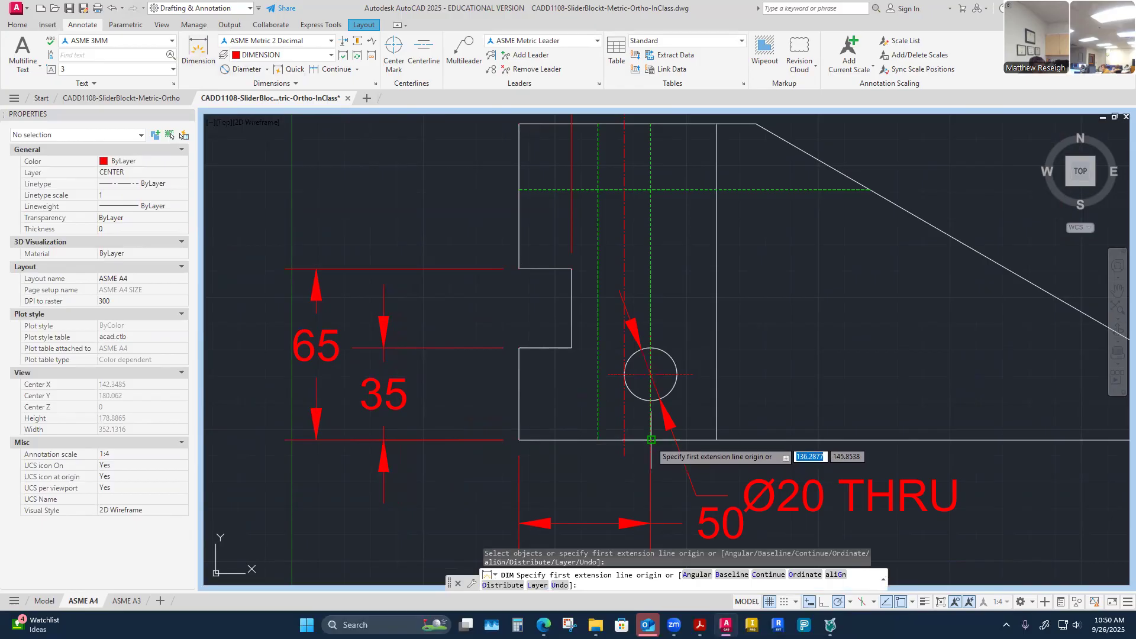
pyautogui.click(519, 440)
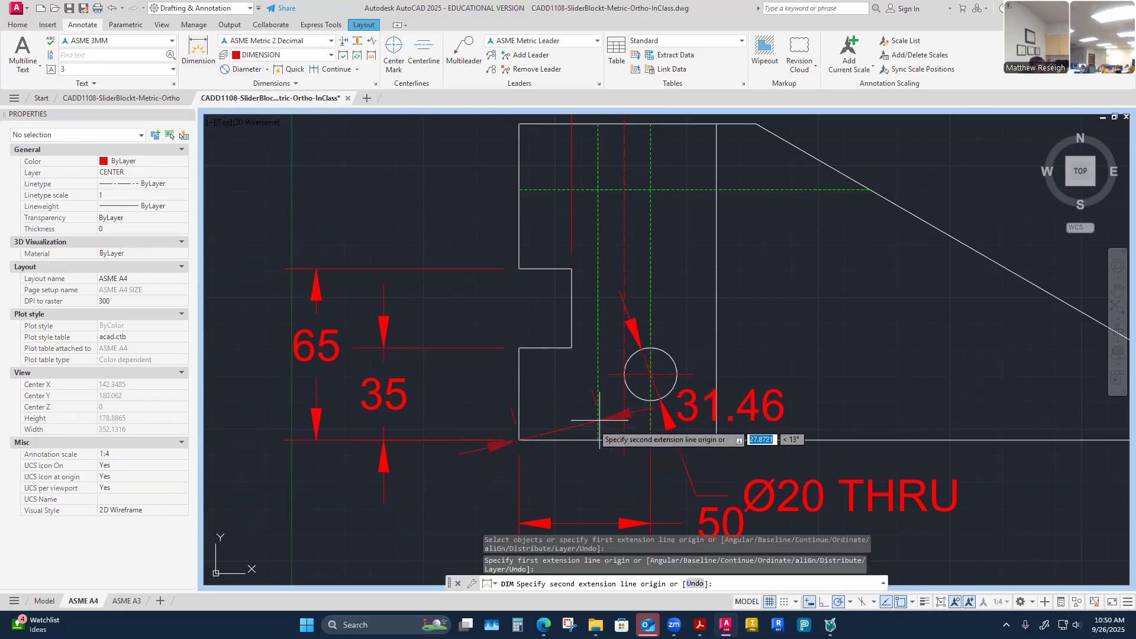
pyautogui.click(651, 374)
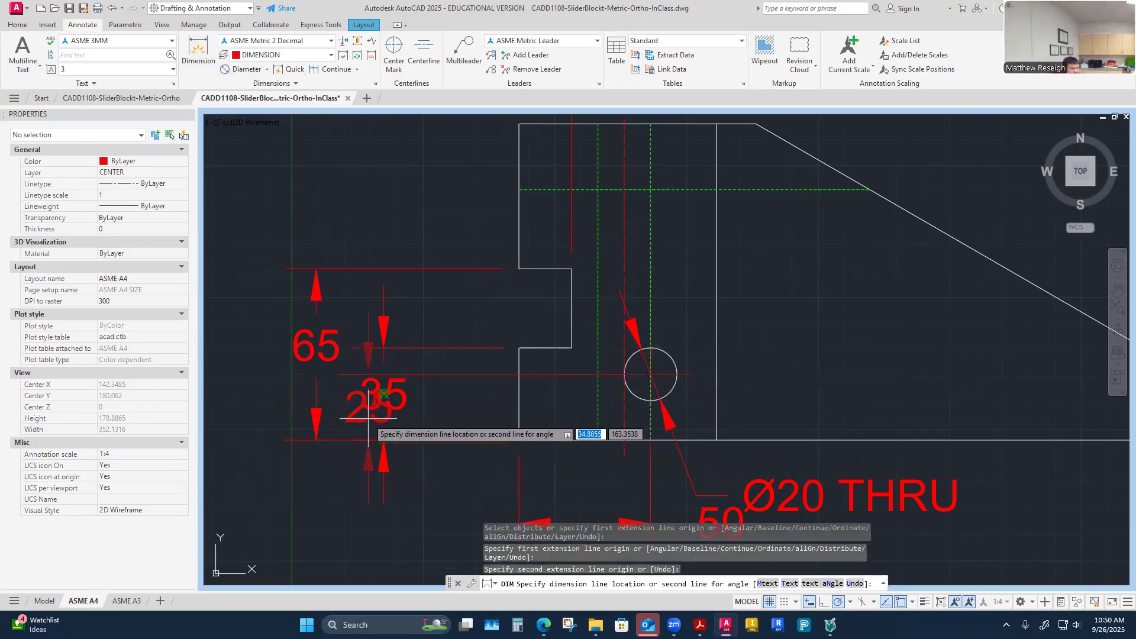
pyautogui.click(428, 420)
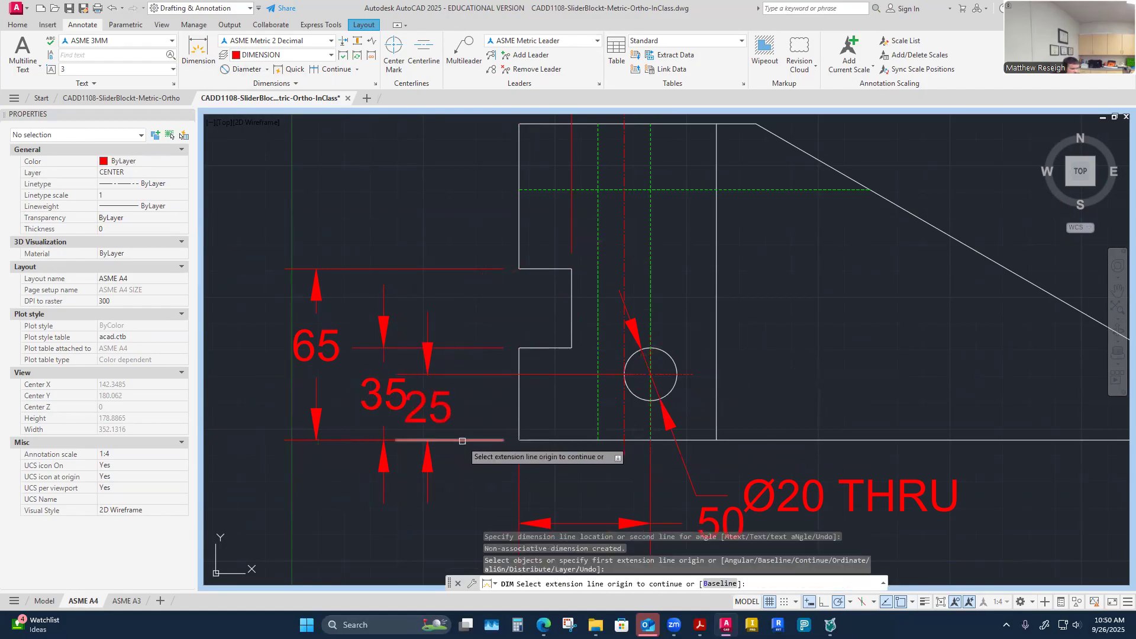
pyautogui.press('Escape')
# Step: Align the hole's height dimension with the front view's left edge and offset it 10 mm outward from there
pyautogui.click(438, 418)
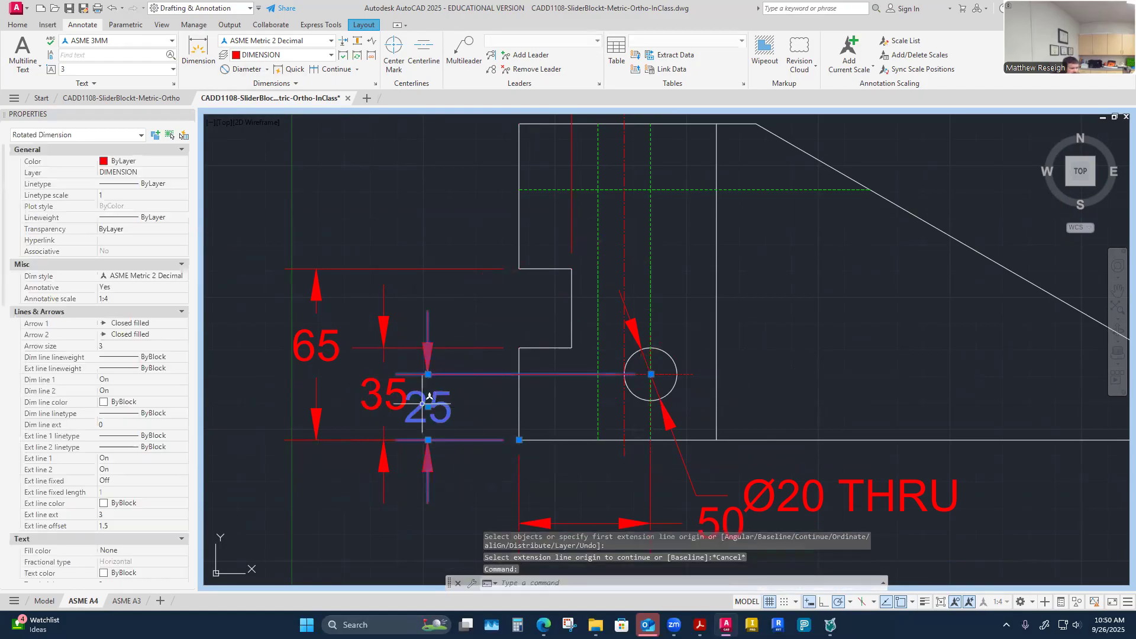
pyautogui.click(428, 407)
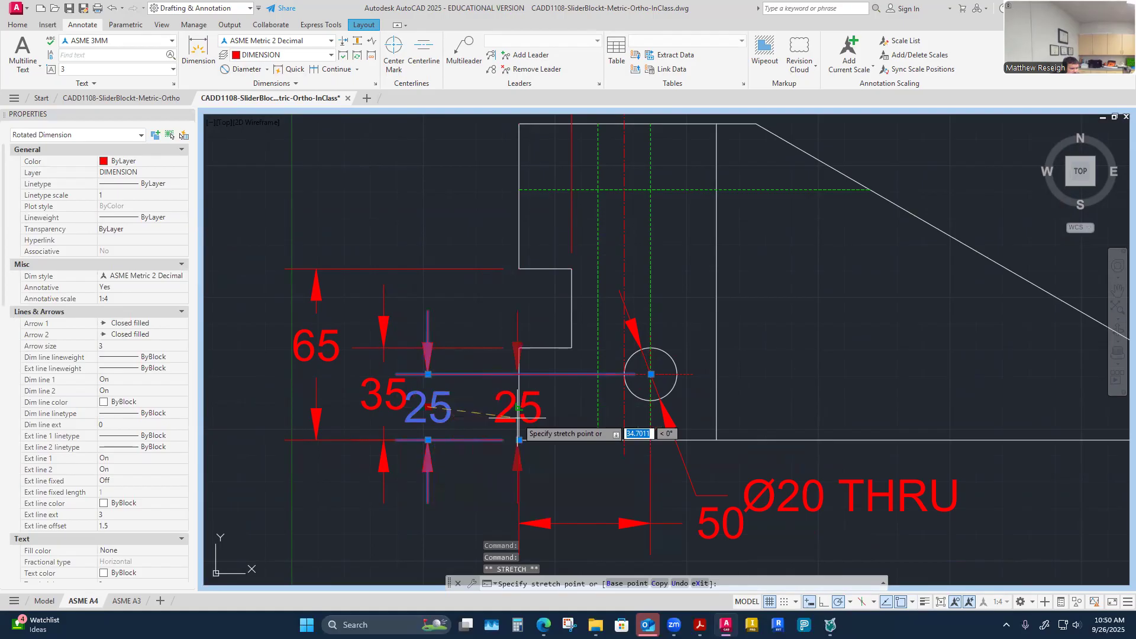
pyautogui.click(519, 418)
pyautogui.press('Escape')
pyautogui.click(521, 402)
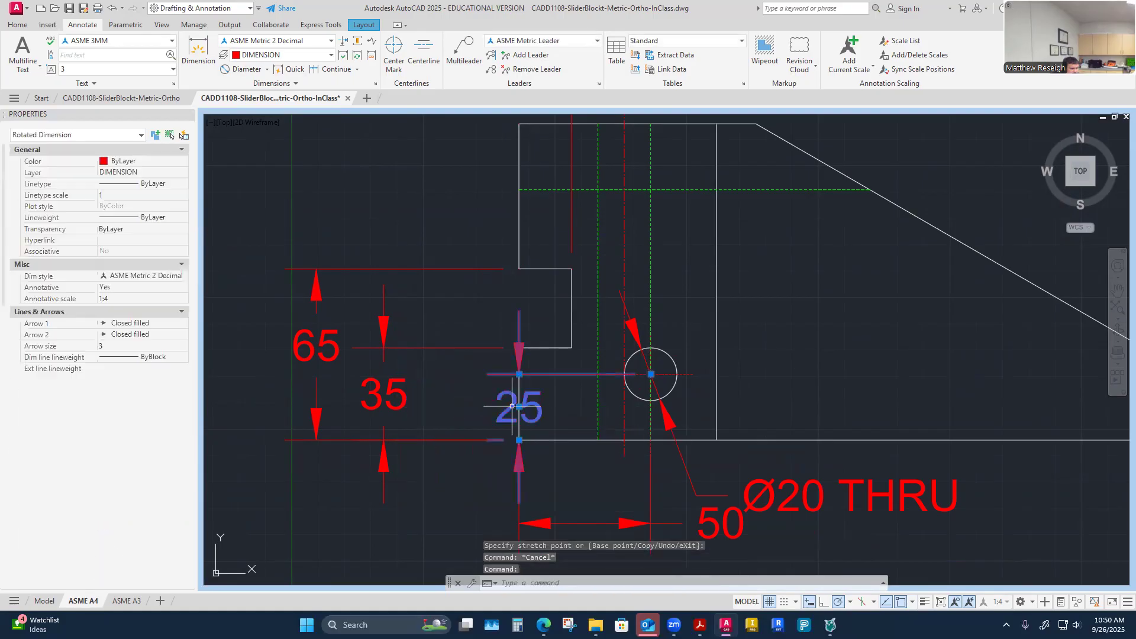
pyautogui.click(519, 407)
pyautogui.rightClick(486, 407)
pyautogui.write('10')
pyautogui.press('Return')
pyautogui.press('Escape')
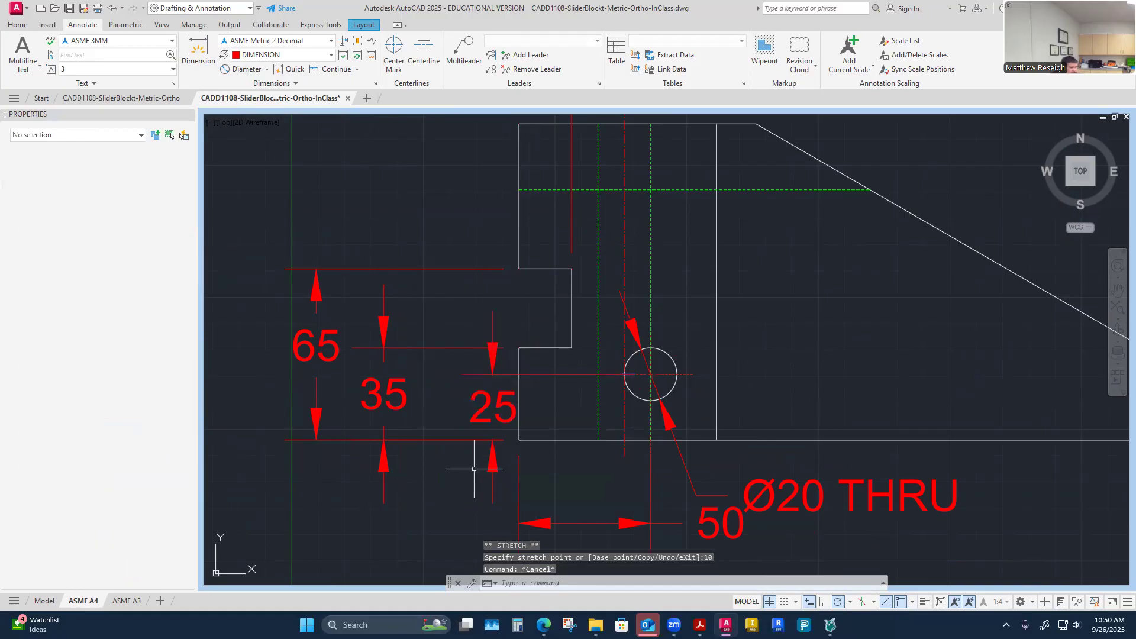
# Step: Shift the hole's height dimension slightly farther out from the front view's left edge
pyautogui.click(480, 419)
pyautogui.press('Escape')
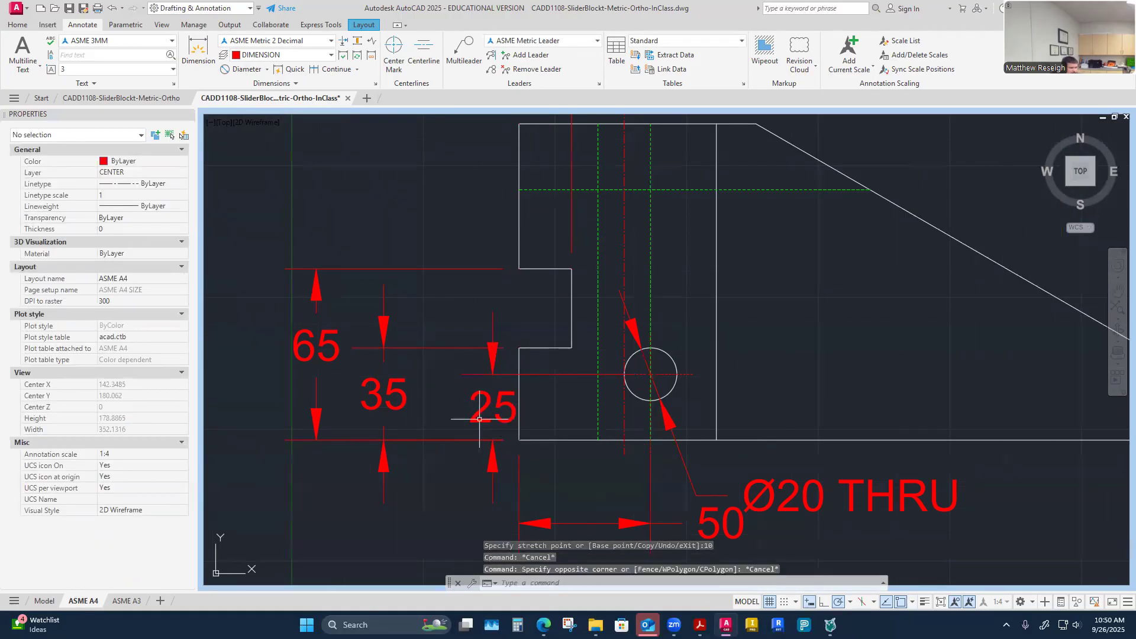
pyautogui.click(479, 407)
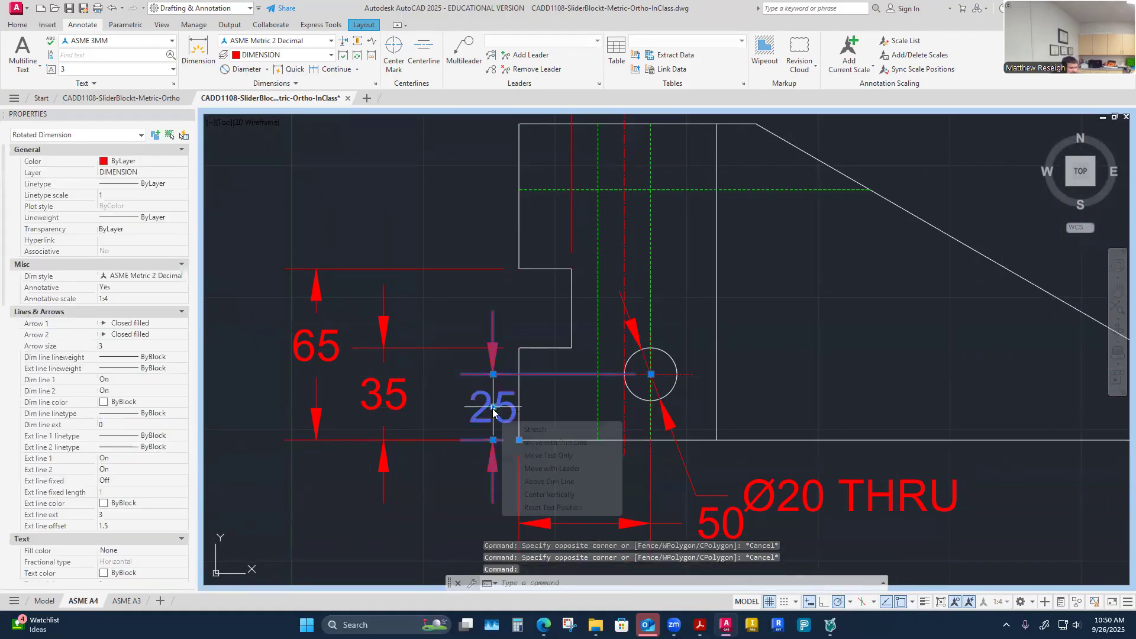
pyautogui.click(494, 409)
pyautogui.click(481, 407)
pyautogui.press('Escape')
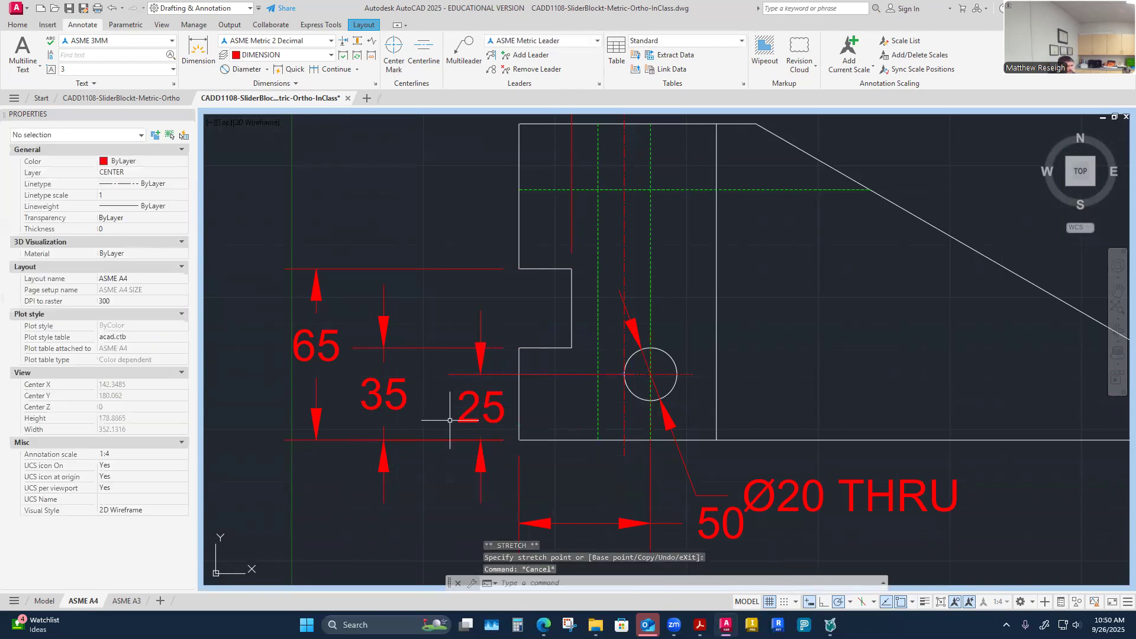
# Step: Move the hole height dimension's upper extension line origin from the hole's center to the front view's left edge
pyautogui.scroll(-4, 450, 420)
pyautogui.scroll(2, 451, 443)
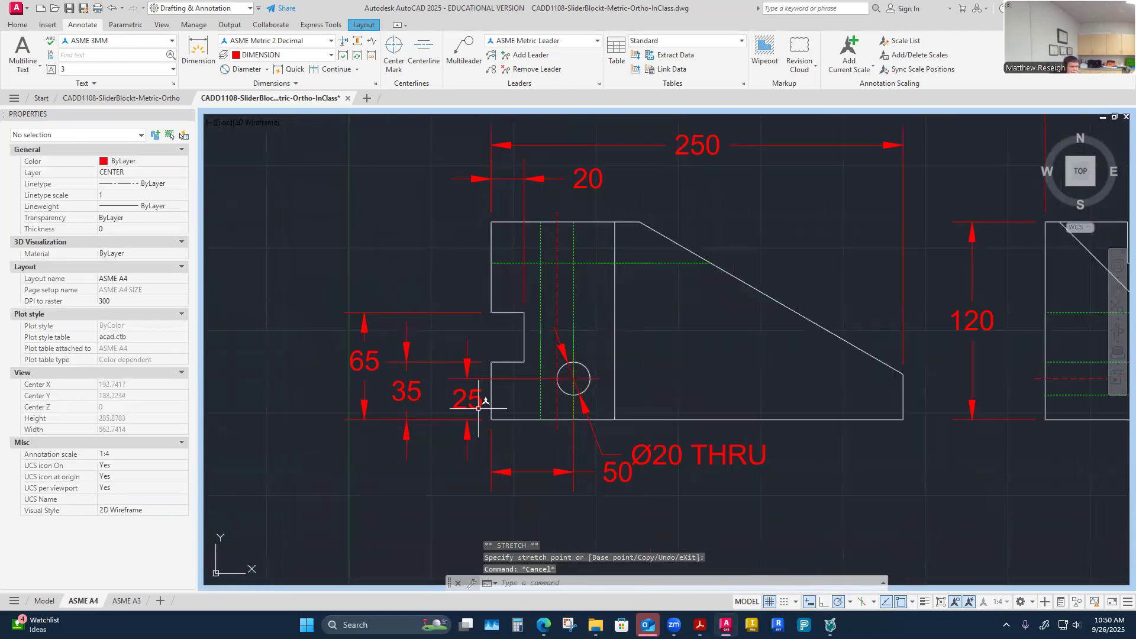
pyautogui.scroll(2, 482, 407)
pyautogui.click(528, 335)
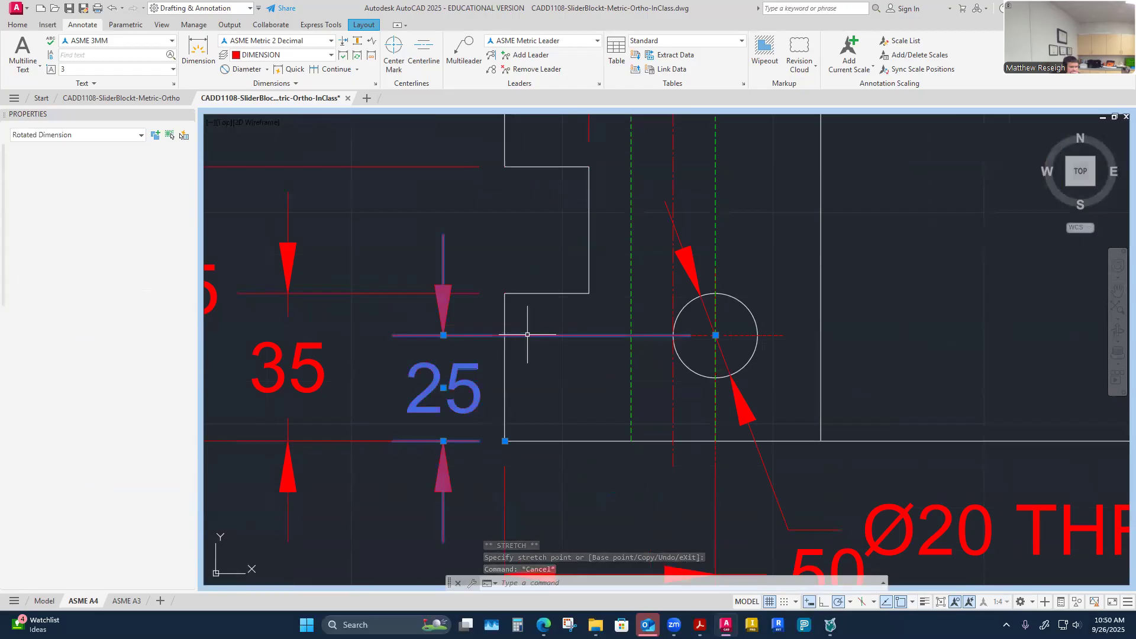
pyautogui.click(716, 335)
pyautogui.rightClick(504, 252)
pyautogui.click(529, 258)
# Step: Stretch the left end of the hole's center mark out to the front view's left edge
pyautogui.scroll(-3, 669, 302)
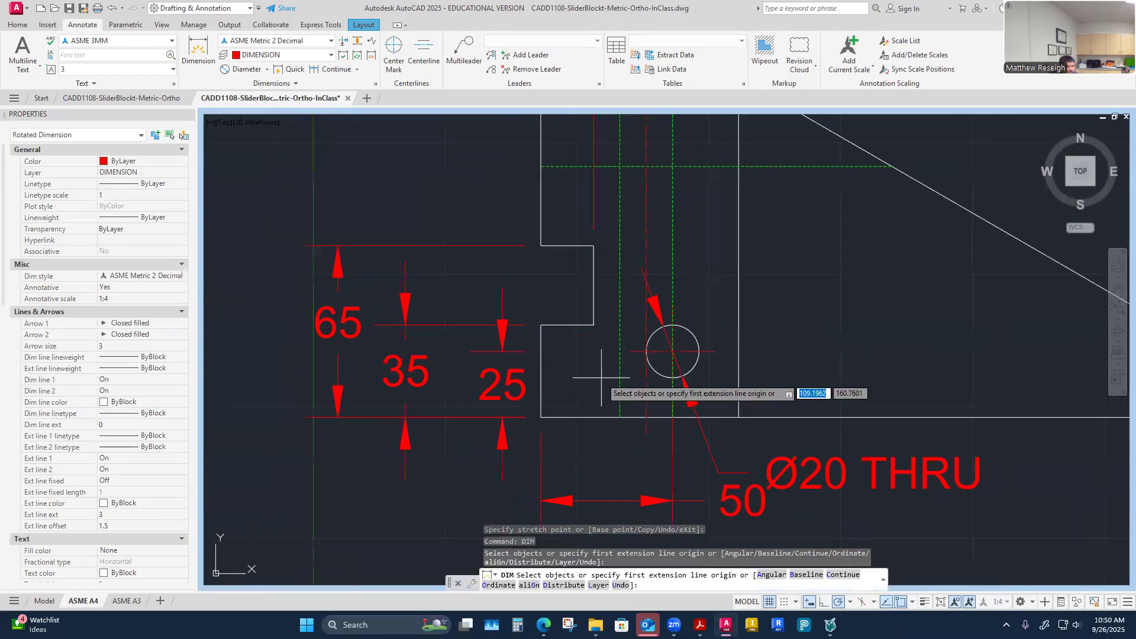
pyautogui.scroll(4, 640, 367)
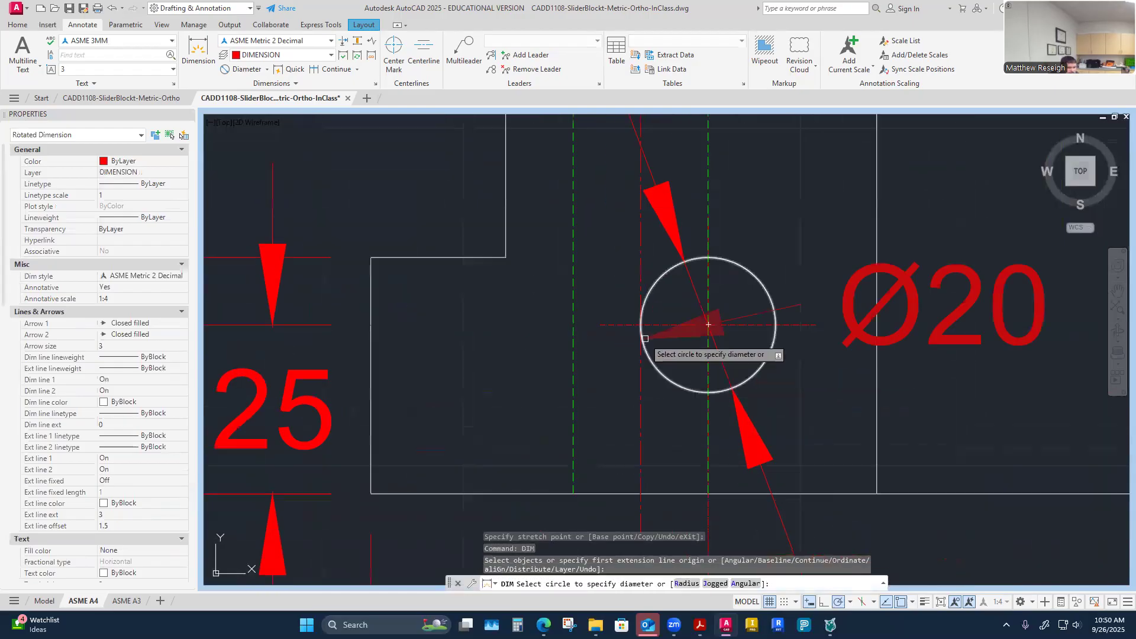
pyautogui.press('Escape')
pyautogui.press('Escape')
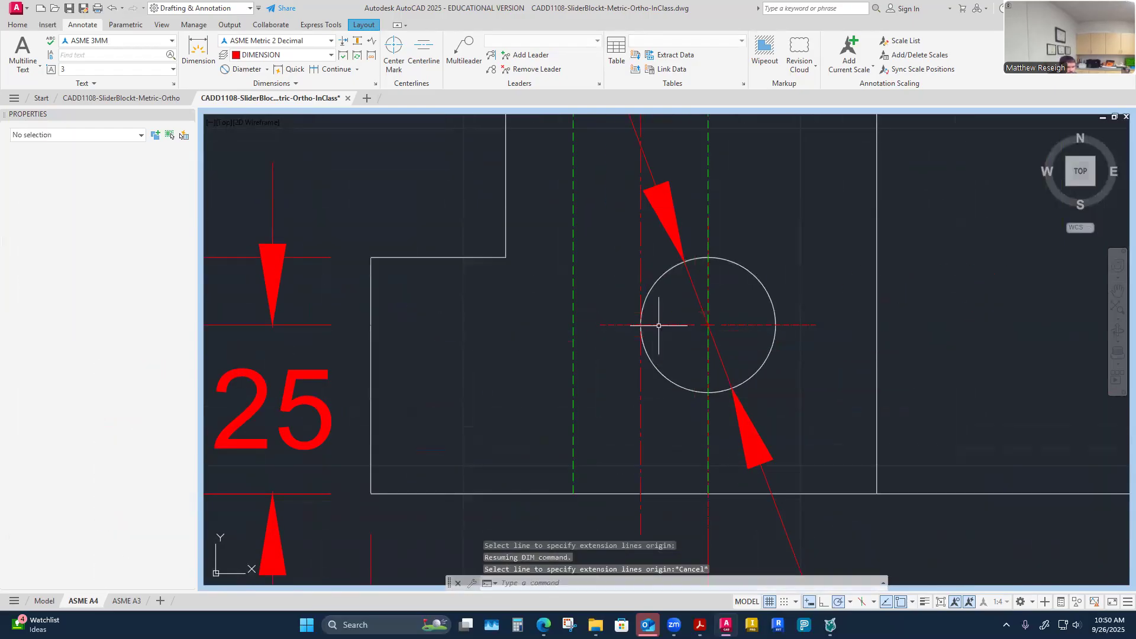
pyautogui.click(660, 325)
pyautogui.press('Escape')
pyautogui.click(636, 323)
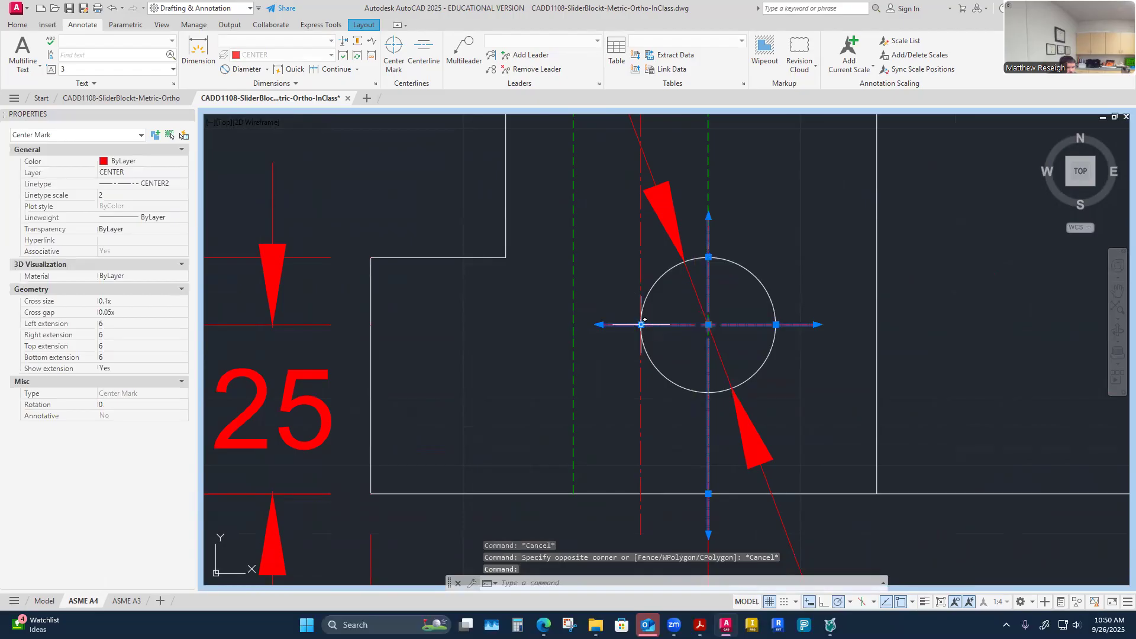
pyautogui.click(642, 324)
pyautogui.press('Escape')
pyautogui.press('Escape')
# Step: Inspect the hole's center mark and the placement of the dimensions around the front view
pyautogui.scroll(-2, 436, 386)
pyautogui.scroll(-4, 444, 391)
pyautogui.scroll(2, 444, 397)
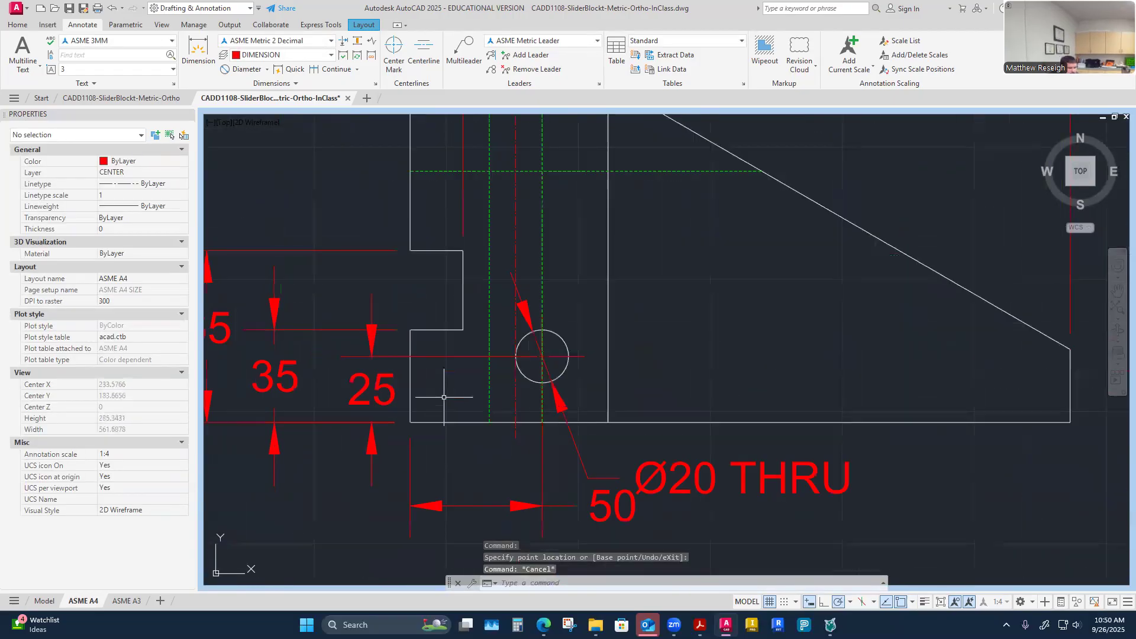
pyautogui.click(445, 357)
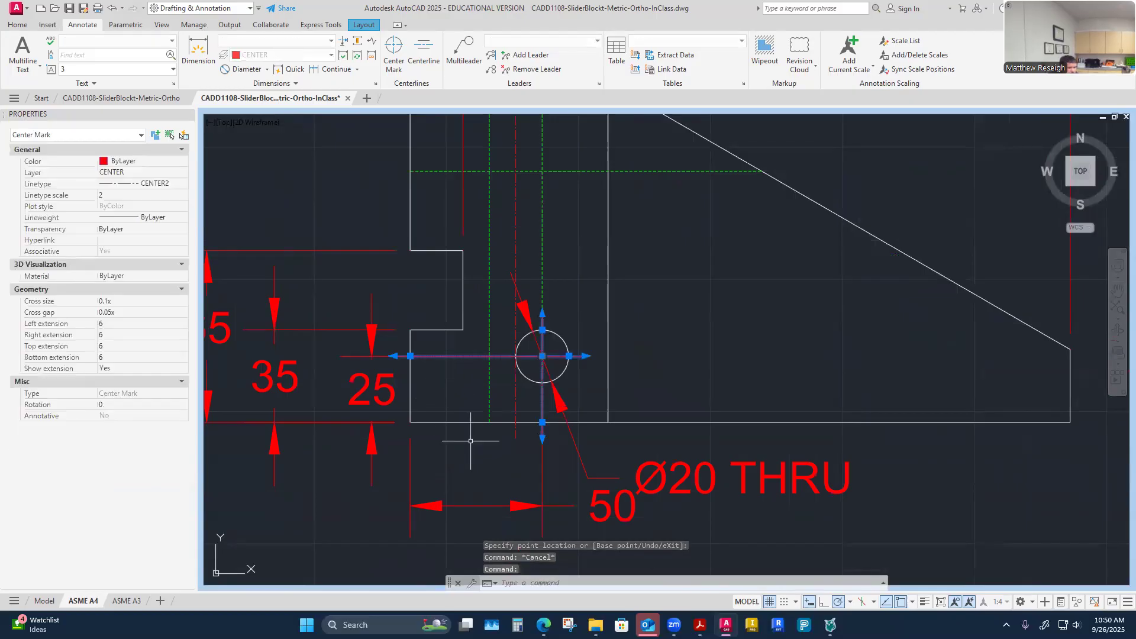
pyautogui.press('Escape')
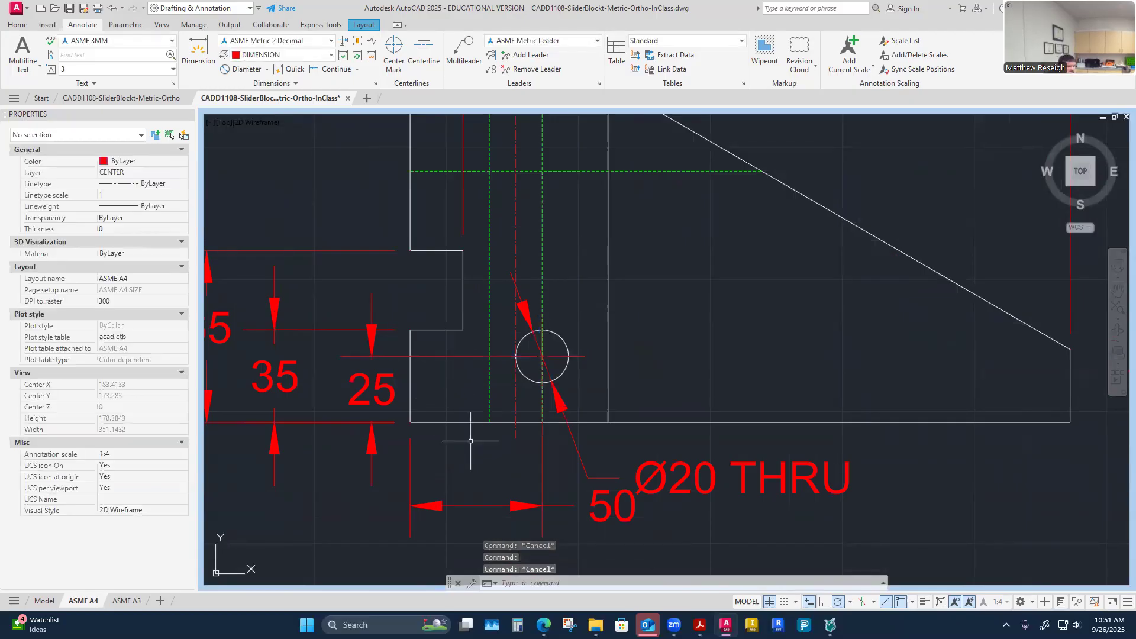
pyautogui.scroll(-4, 470, 441)
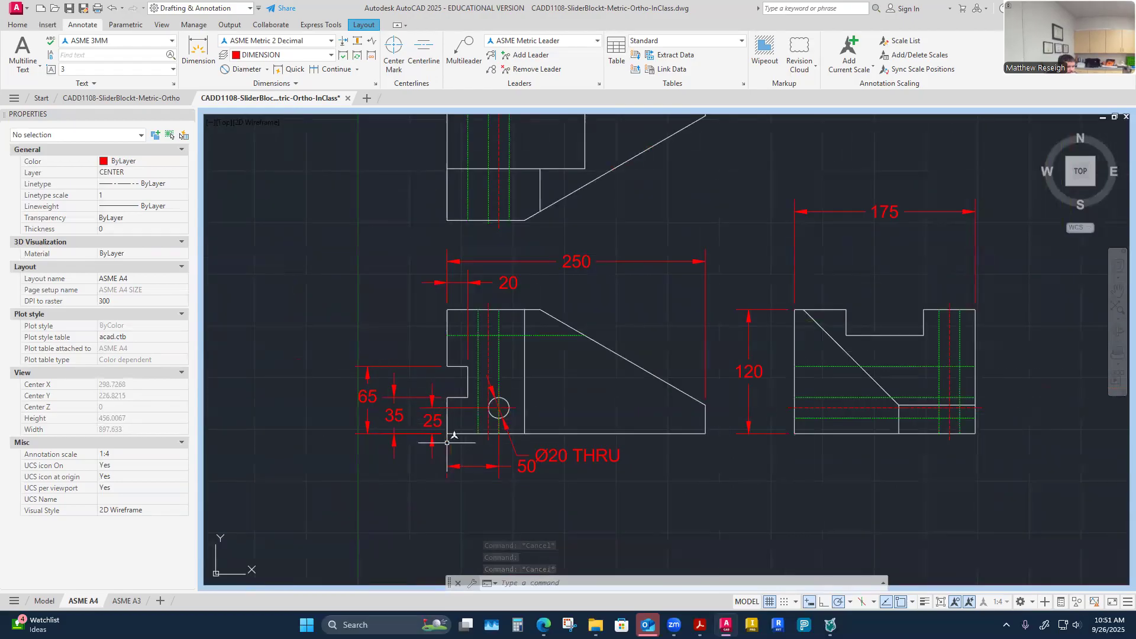
pyautogui.scroll(2, 448, 434)
pyautogui.scroll(-1, 499, 425)
pyautogui.scroll(1, 525, 437)
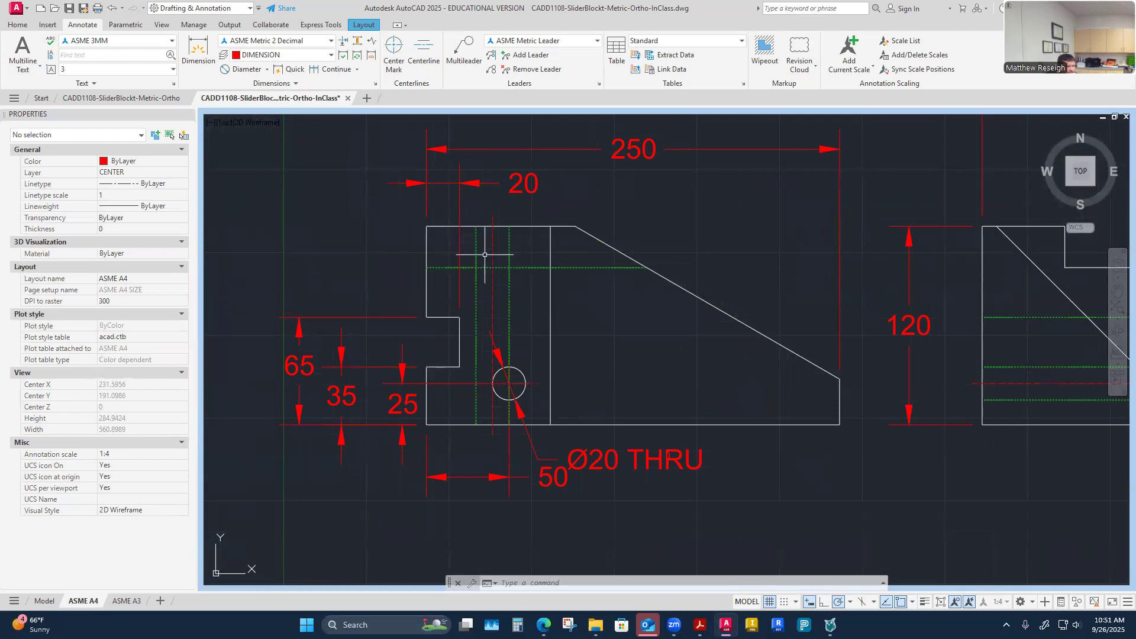
pyautogui.scroll(-2, 492, 373)
pyautogui.scroll(2, 482, 355)
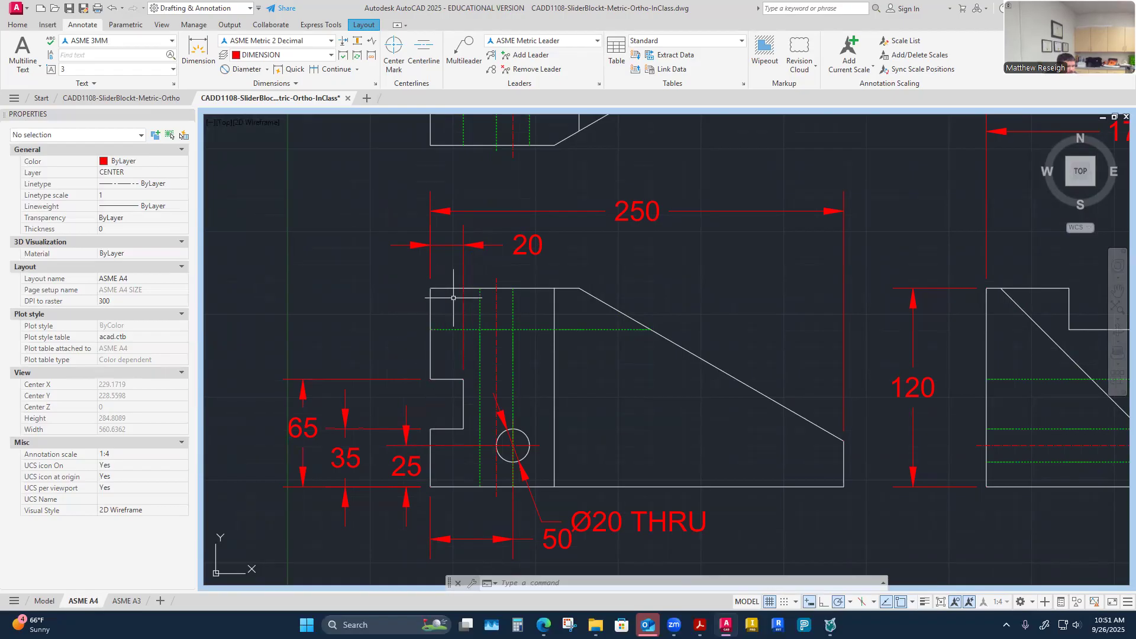
pyautogui.scroll(3, 562, 275)
pyautogui.scroll(-3, 562, 254)
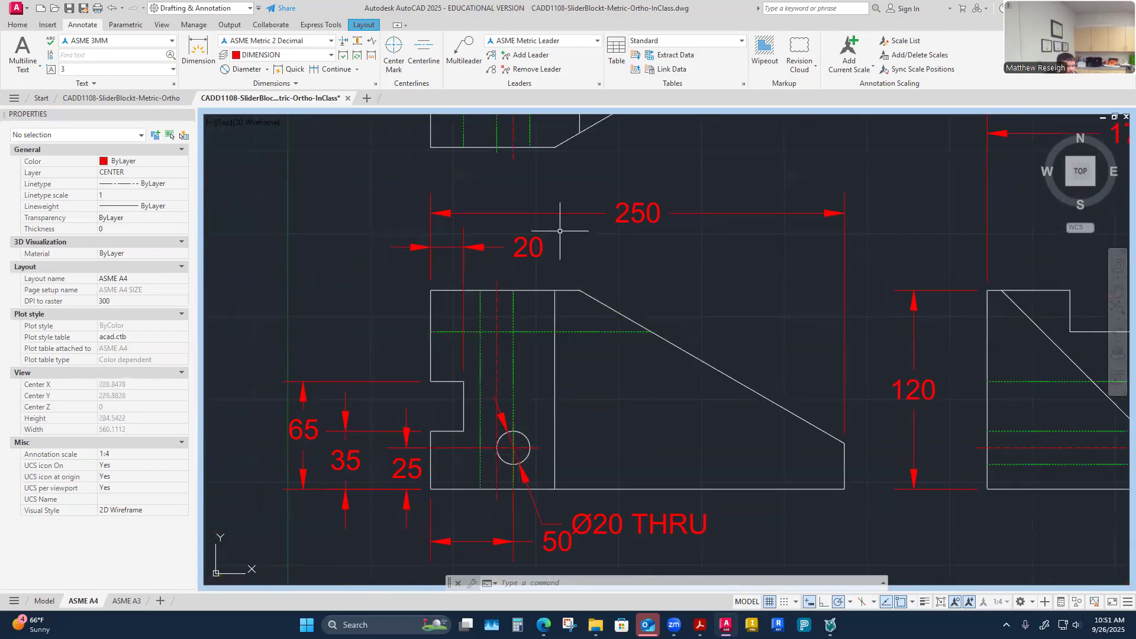
pyautogui.scroll(2, 559, 213)
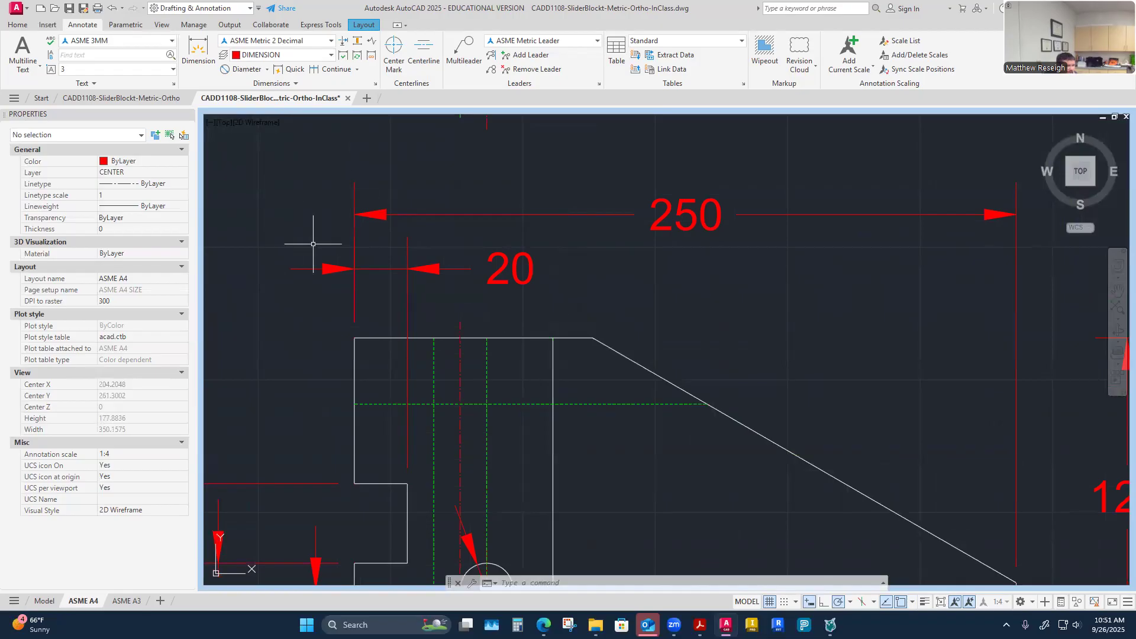
pyautogui.scroll(-7, 313, 244)
pyautogui.scroll(3, 350, 321)
pyautogui.scroll(4, 351, 321)
pyautogui.scroll(-2, 395, 301)
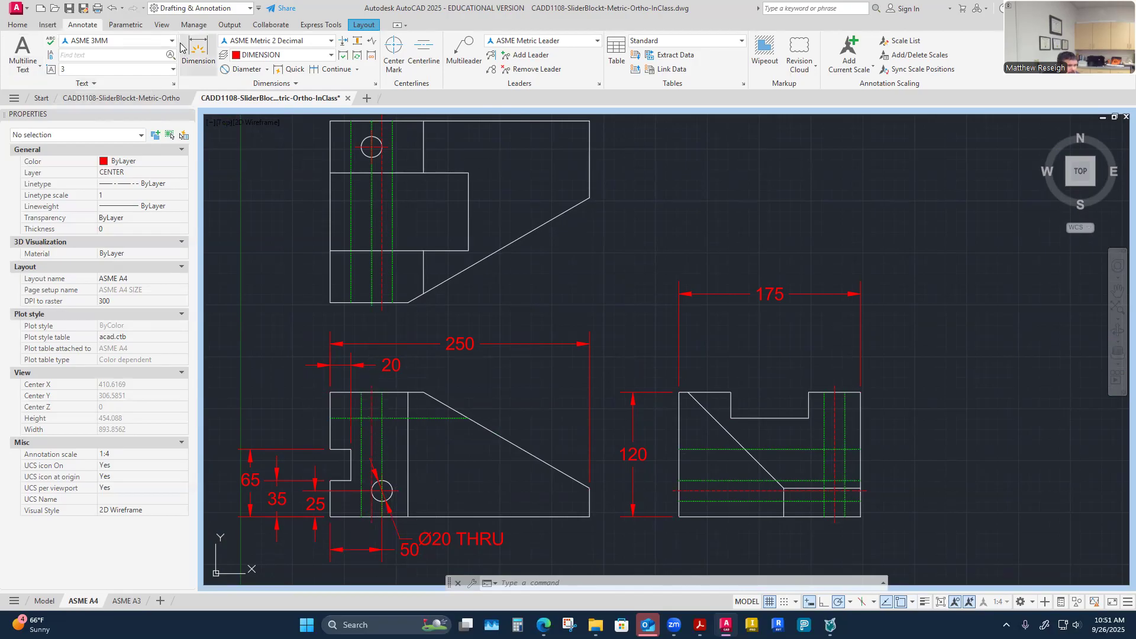
pyautogui.scroll(2, 399, 332)
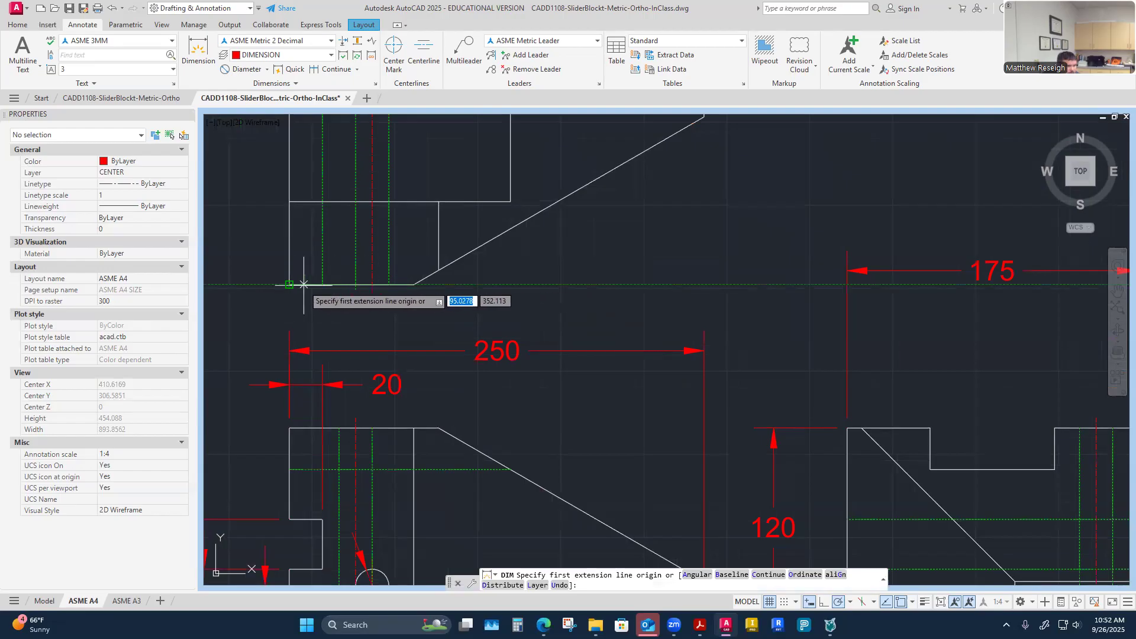
pyautogui.click(289, 284)
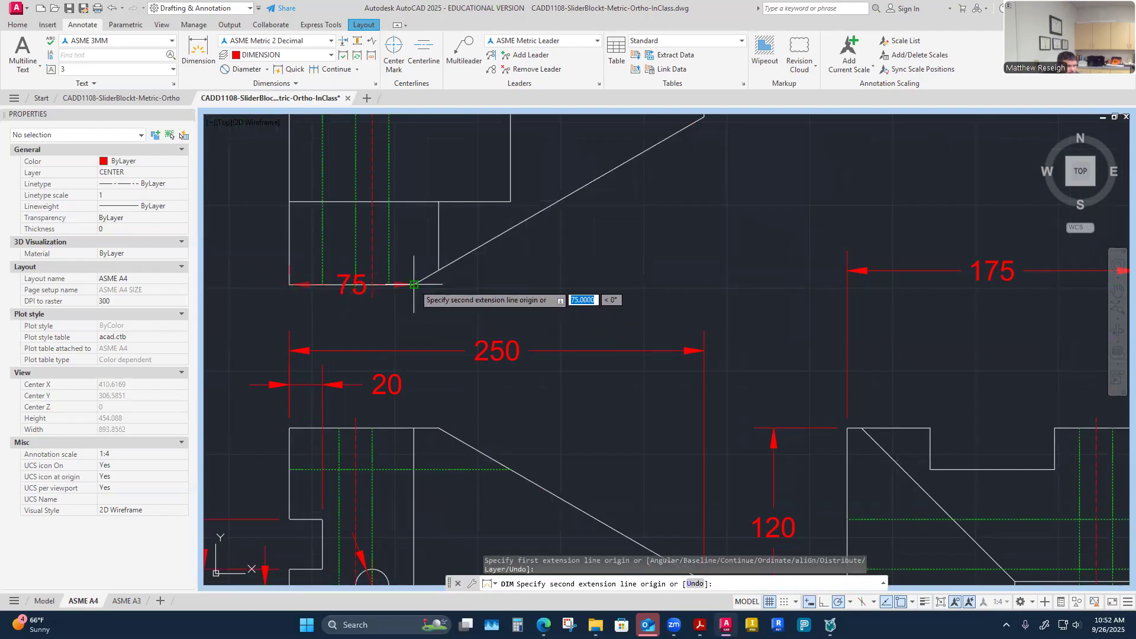
pyautogui.click(414, 285)
pyautogui.press('Escape')
# Step: Dimension the front view's horizontal distance from its upper left corner to the solid vertical edge, placing it just below the overall width dimension
pyautogui.scroll(-3, 379, 332)
pyautogui.scroll(3, 332, 377)
pyautogui.scroll(2, 332, 378)
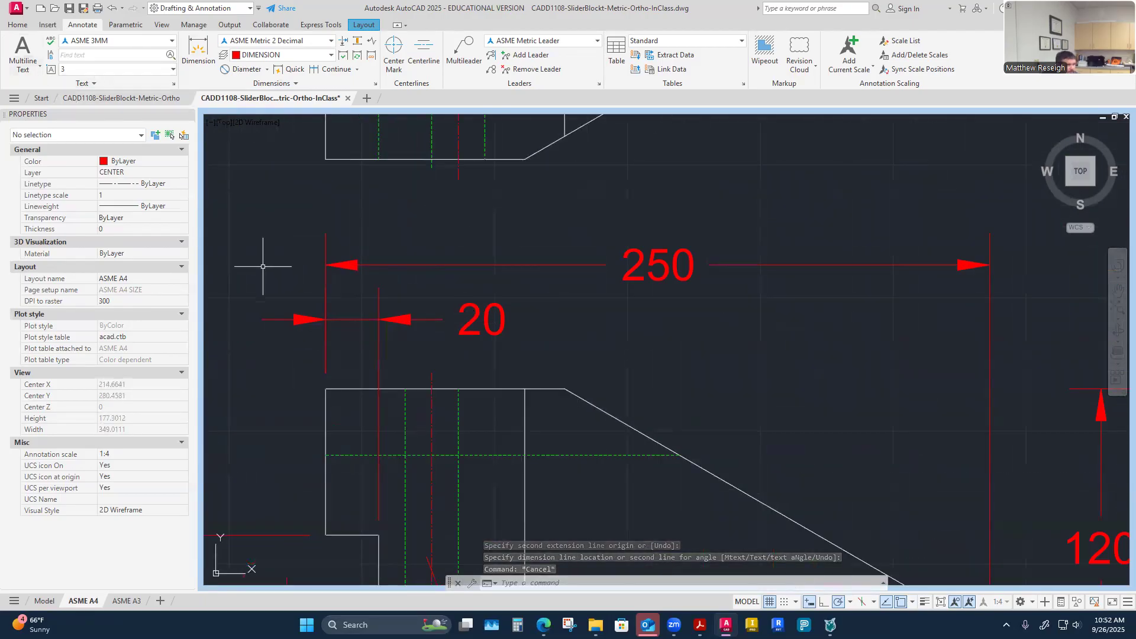
pyautogui.scroll(-5, 246, 254)
pyautogui.scroll(2, 257, 281)
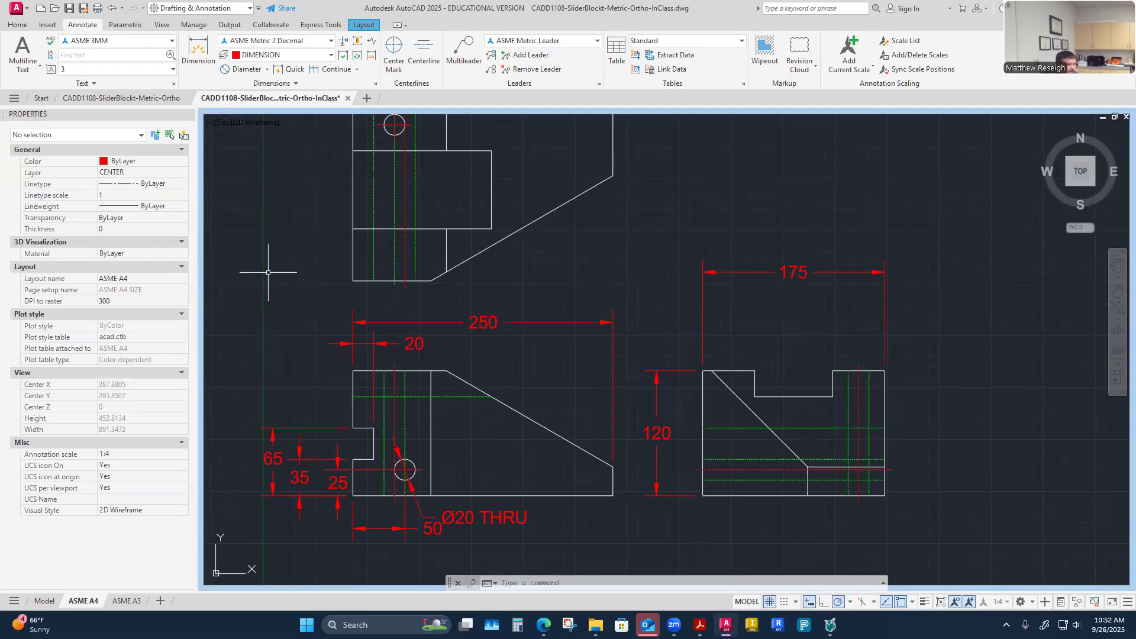
pyautogui.click(198, 51)
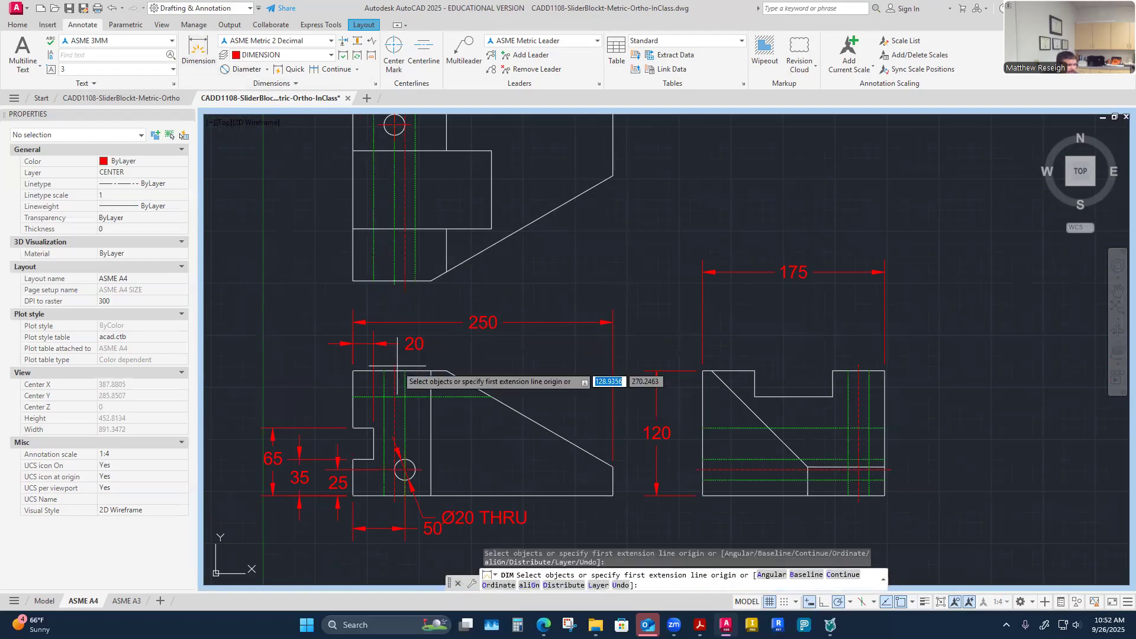
pyautogui.scroll(2, 384, 370)
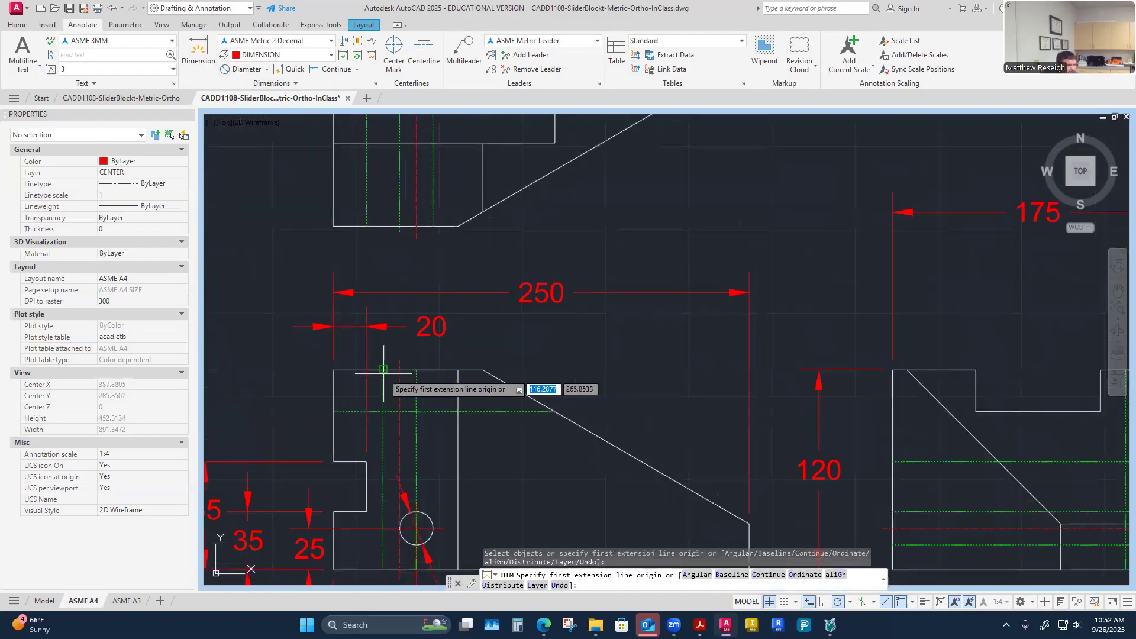
pyautogui.click(334, 370)
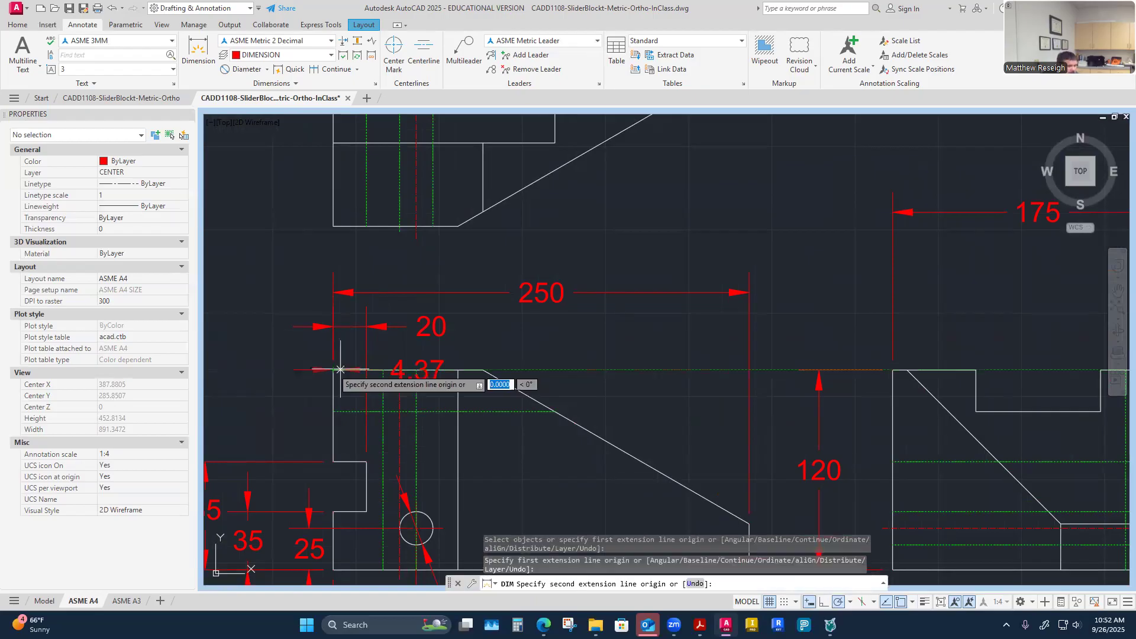
pyautogui.click(458, 371)
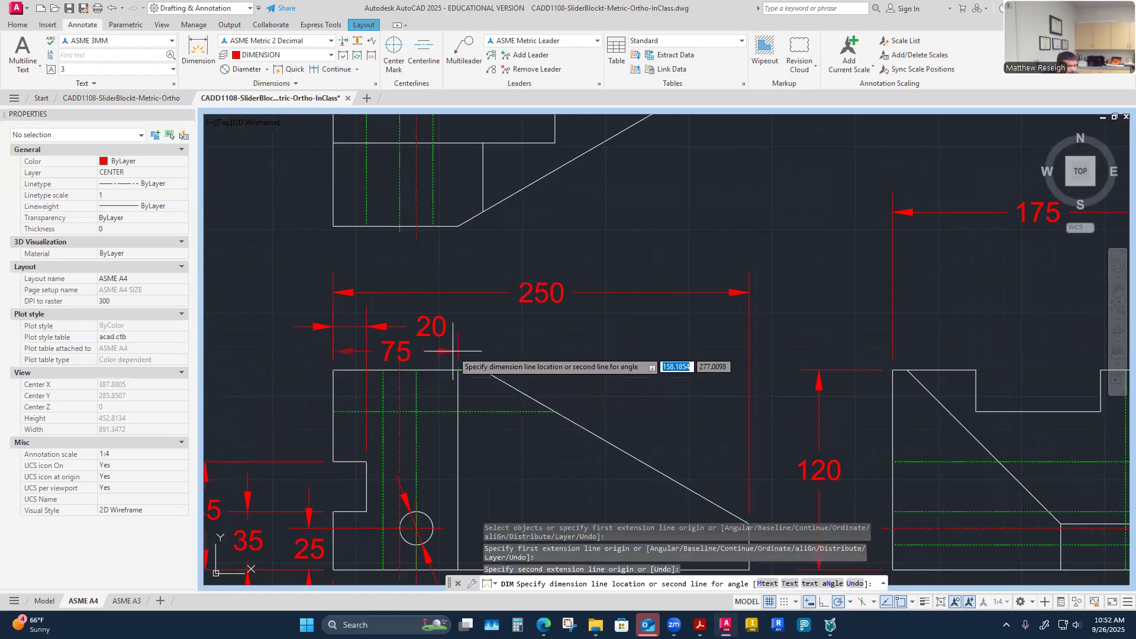
pyautogui.click(447, 302)
pyautogui.press('Return')
pyautogui.scroll(-5, 489, 323)
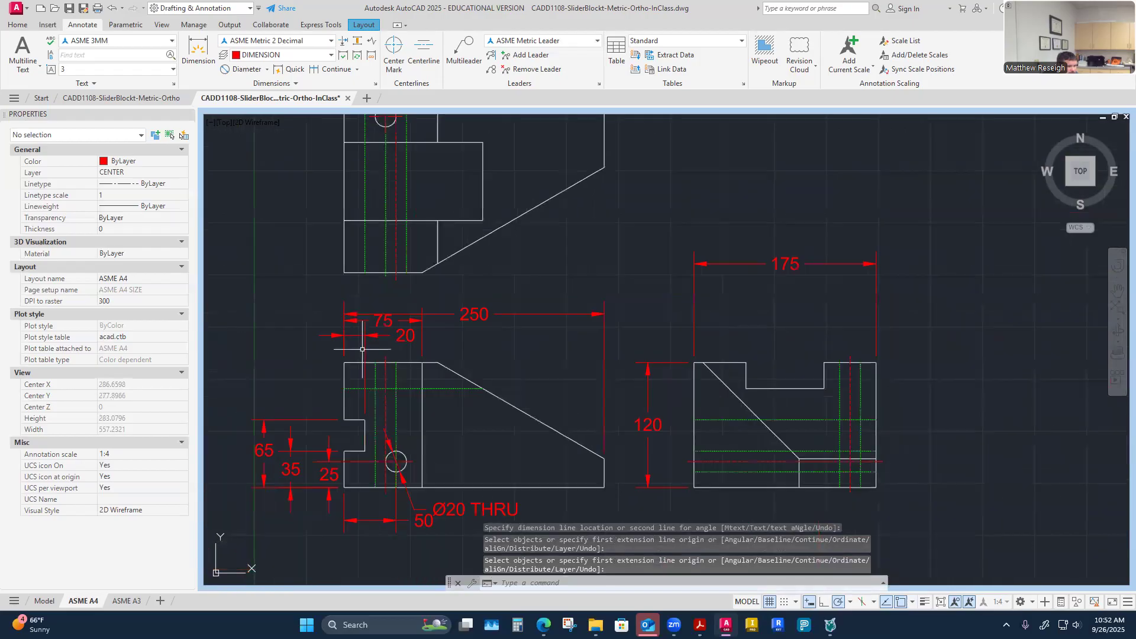
# Step: Move the notch depth dimension's text above the front view to the left of its extension lines, outside the view
pyautogui.scroll(7, 364, 348)
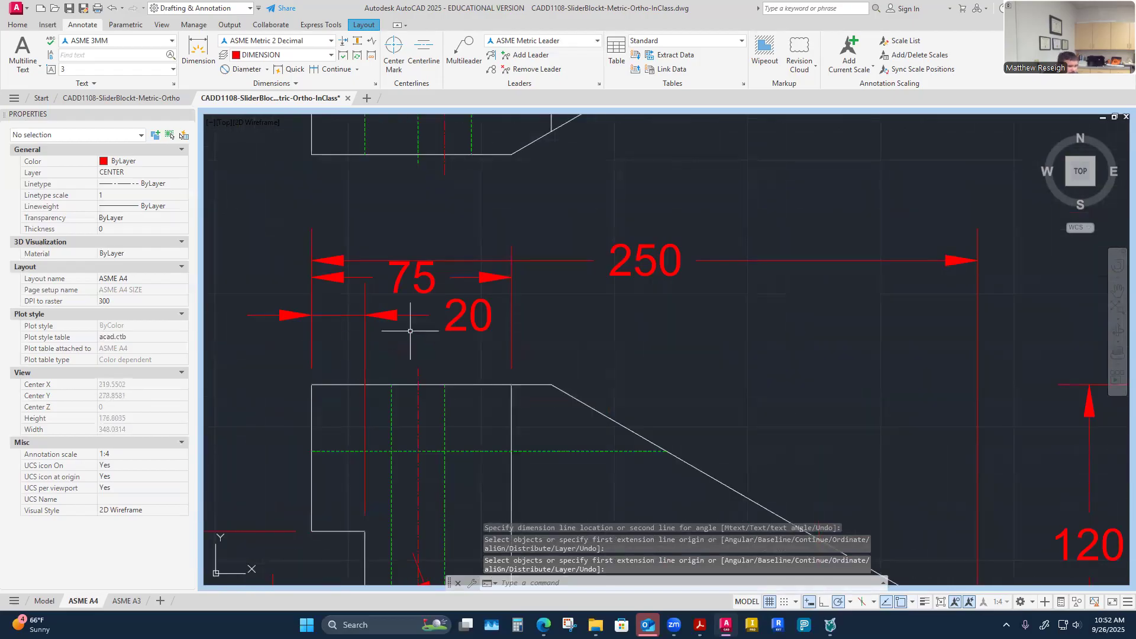
pyautogui.press('Escape')
pyautogui.click(441, 330)
pyautogui.press('Escape')
pyautogui.click(468, 315)
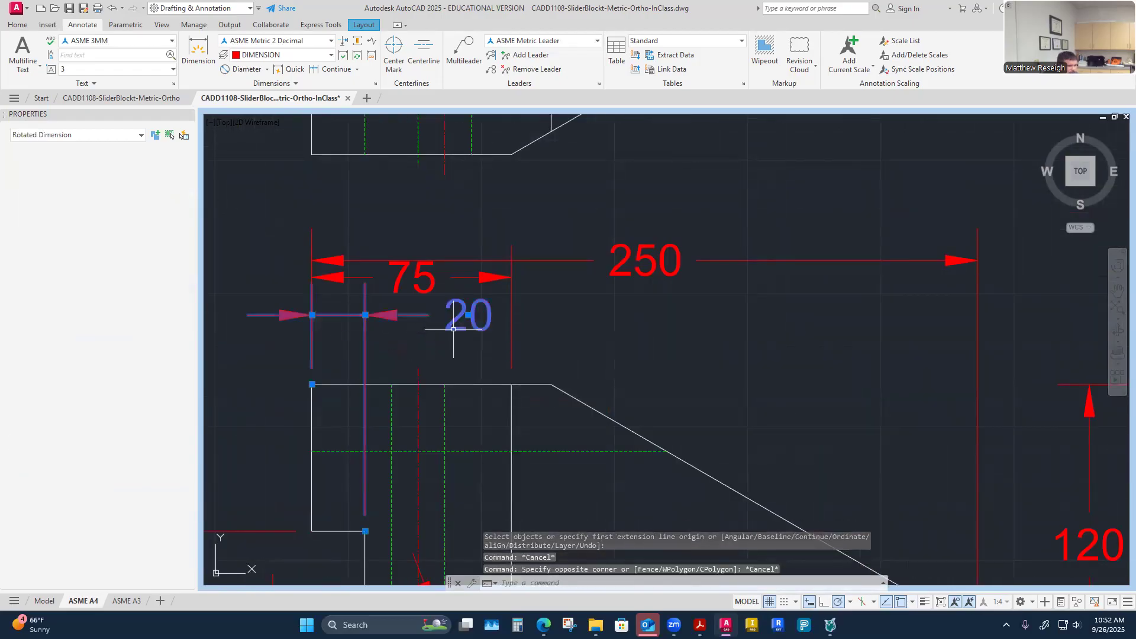
pyautogui.click(471, 315)
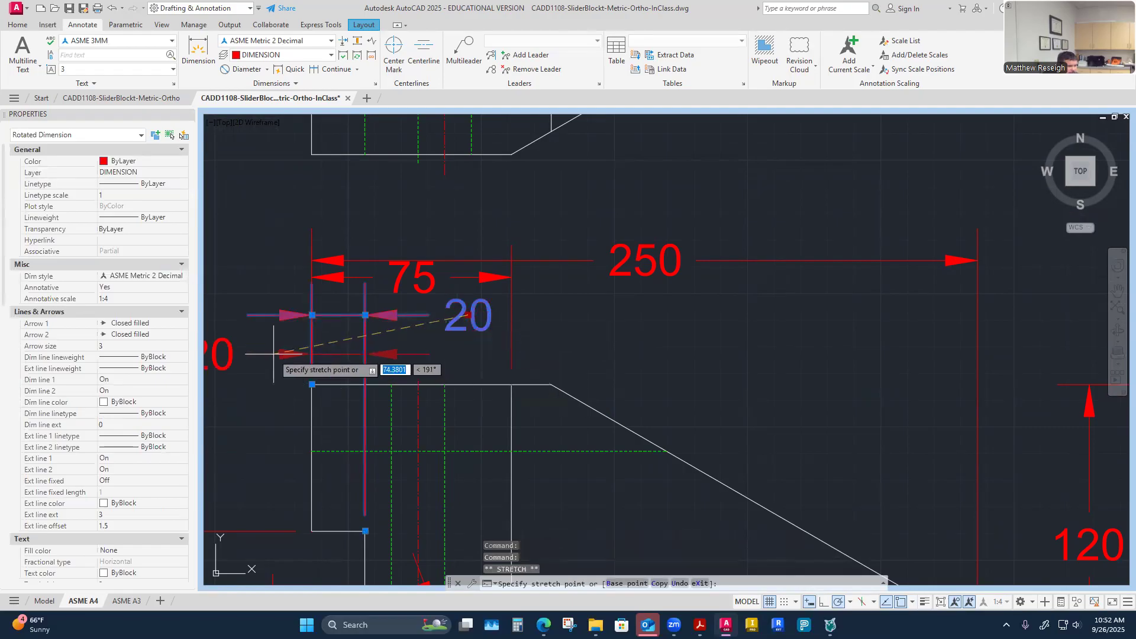
pyautogui.scroll(-5, 328, 344)
pyautogui.scroll(5, 373, 318)
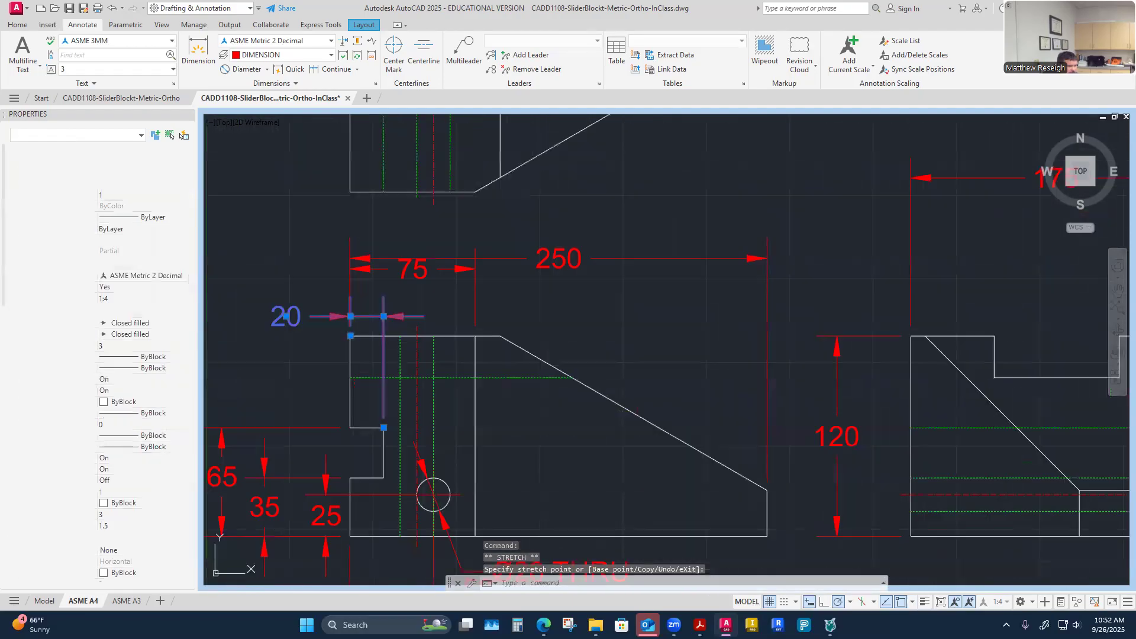
pyautogui.press('Escape')
# Step: Reposition the notch depth dimension line 10 units above the front view's top edge
pyautogui.click(264, 316)
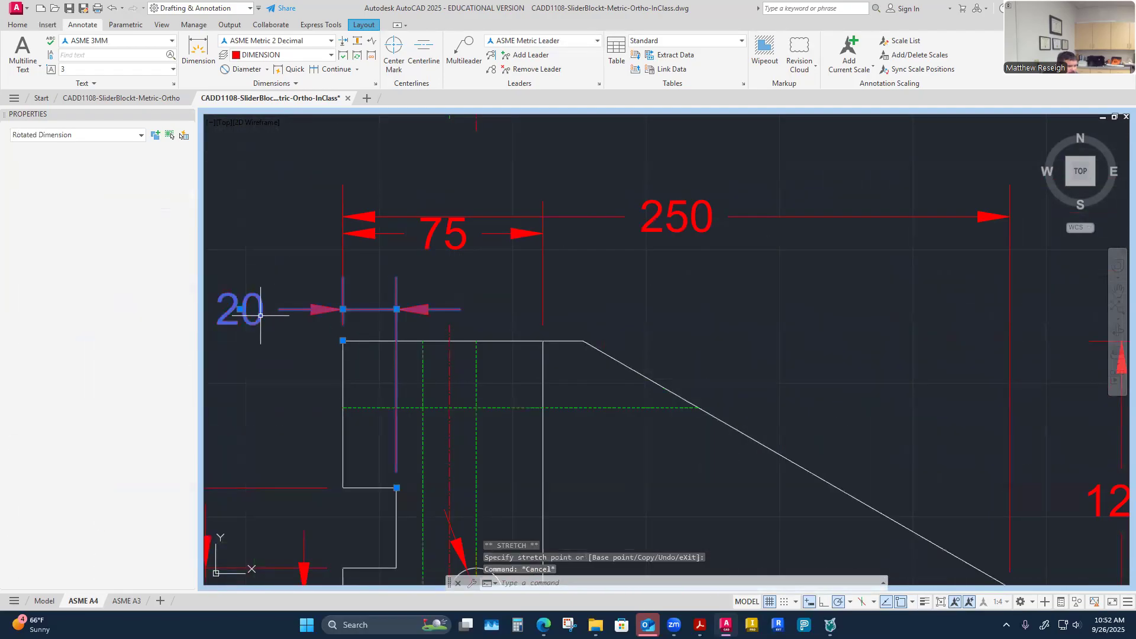
pyautogui.click(397, 309)
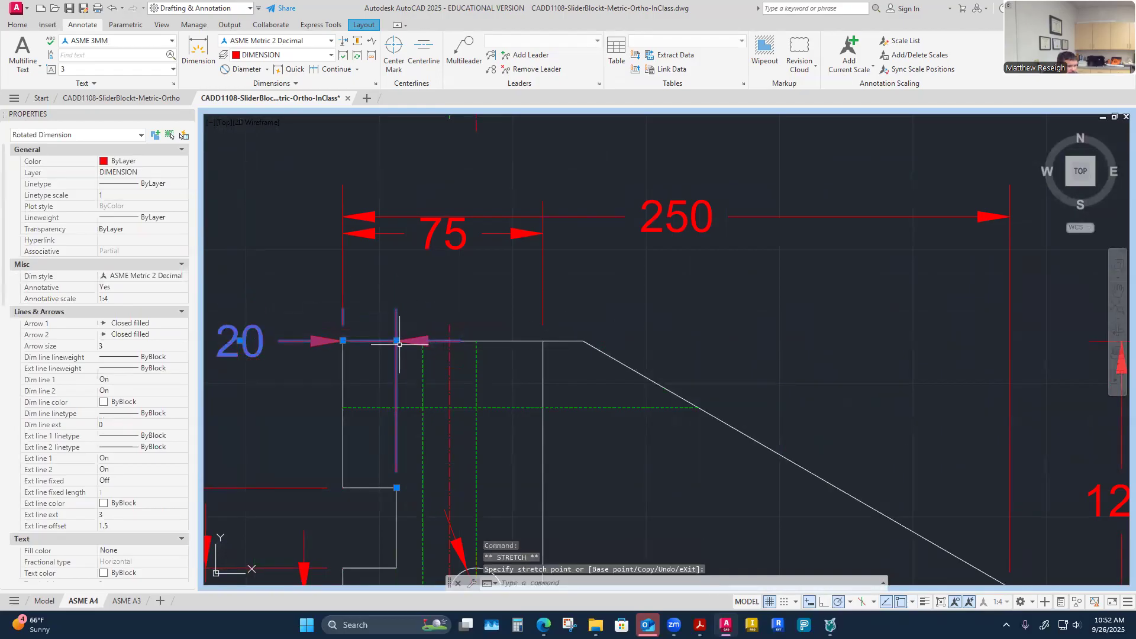
pyautogui.click(396, 341)
pyautogui.write('10')
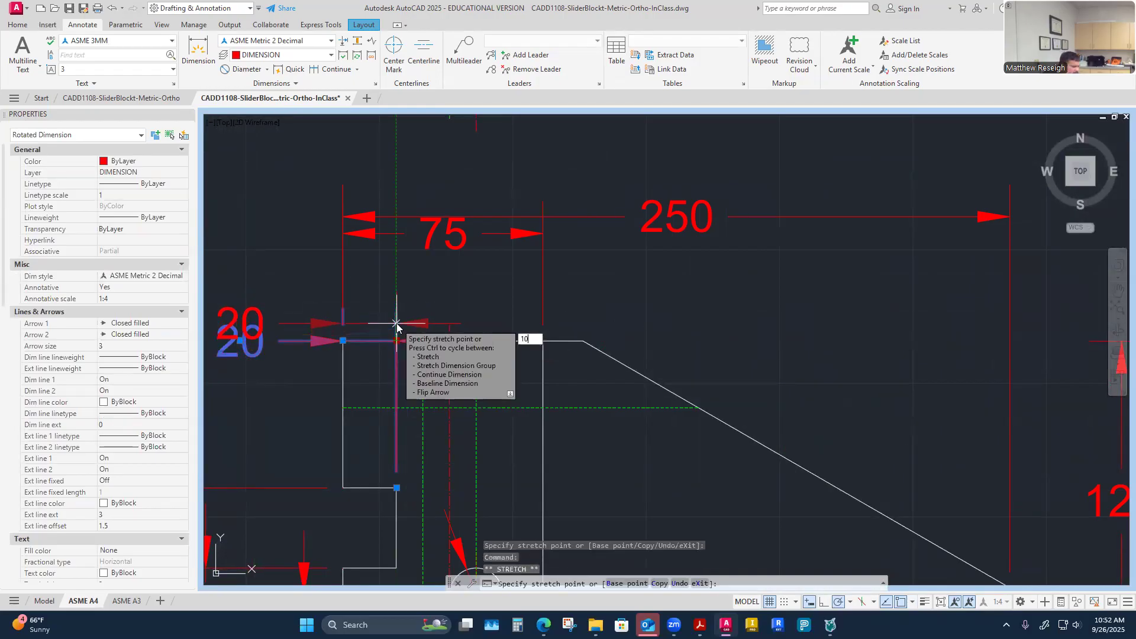
pyautogui.press('Return')
pyautogui.press('Escape')
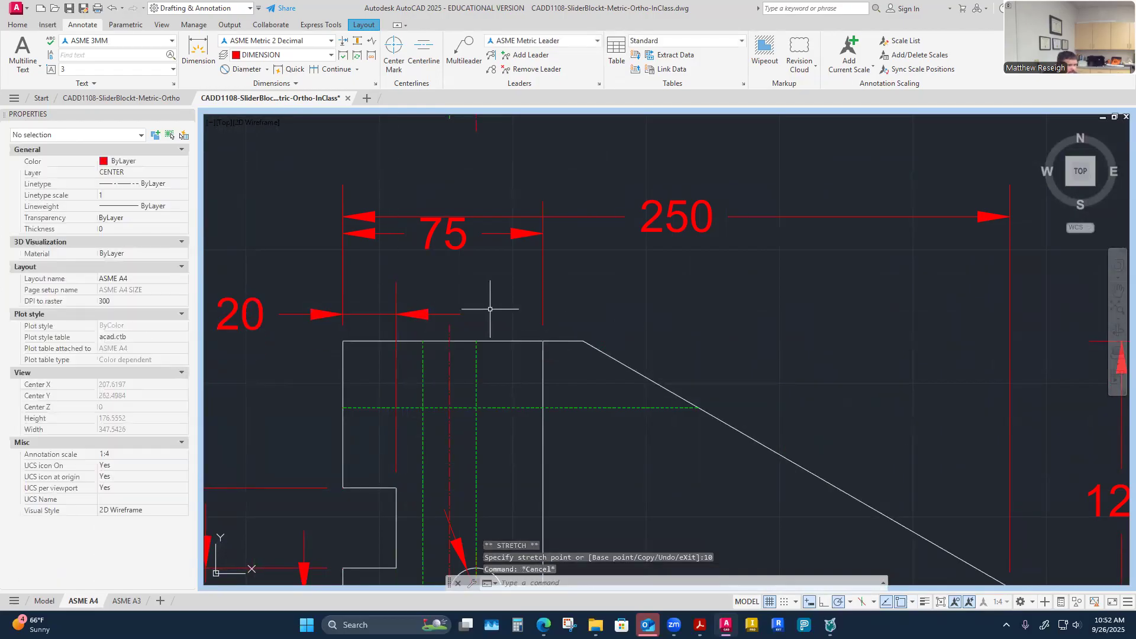
# Step: Space the 75 and overall width dimensions above the front view from the notch depth dimension, using the Auto spacing value
pyautogui.click(357, 41)
pyautogui.click(261, 314)
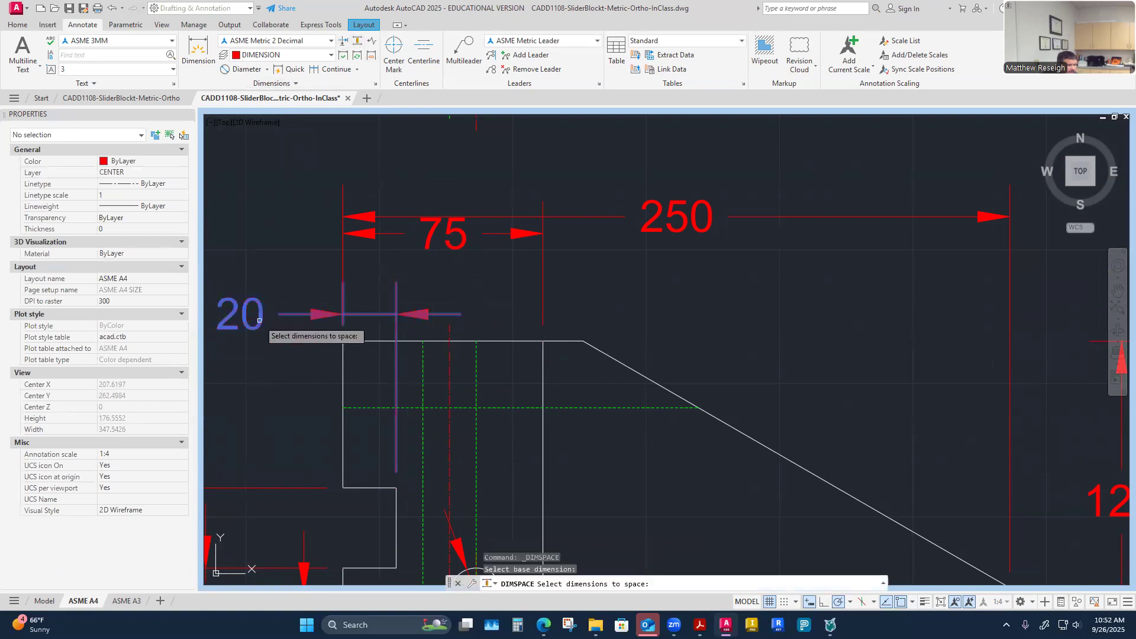
pyautogui.click(450, 246)
pyautogui.click(648, 225)
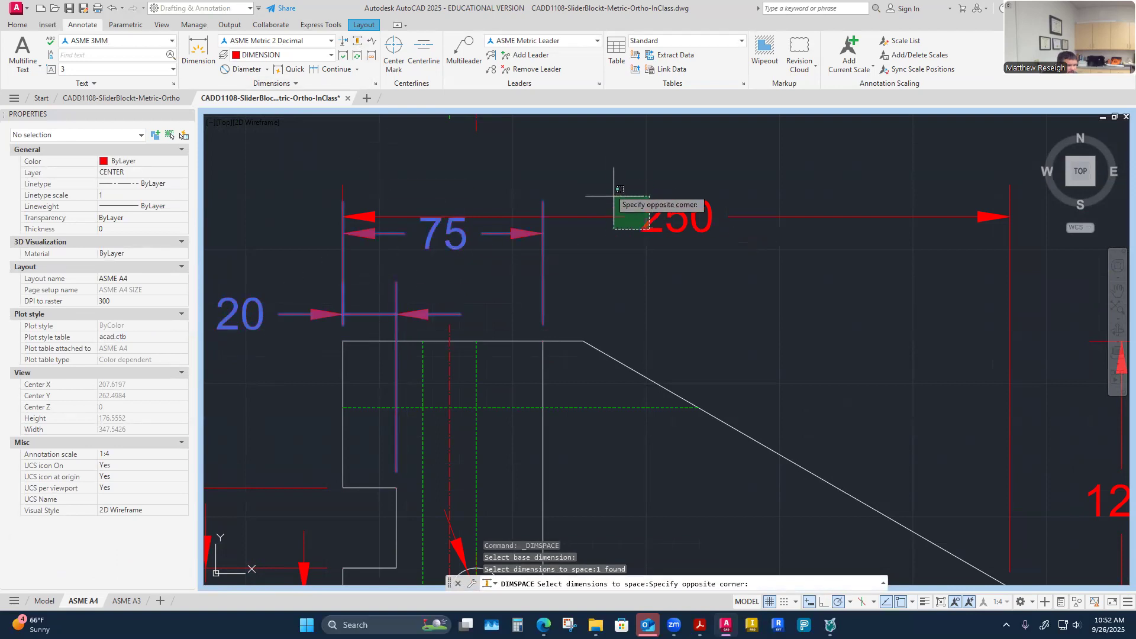
pyautogui.click(604, 196)
pyautogui.press('Return')
pyautogui.write('A')
pyautogui.press('Return')
pyautogui.scroll(-7, 598, 271)
pyautogui.scroll(5, 585, 292)
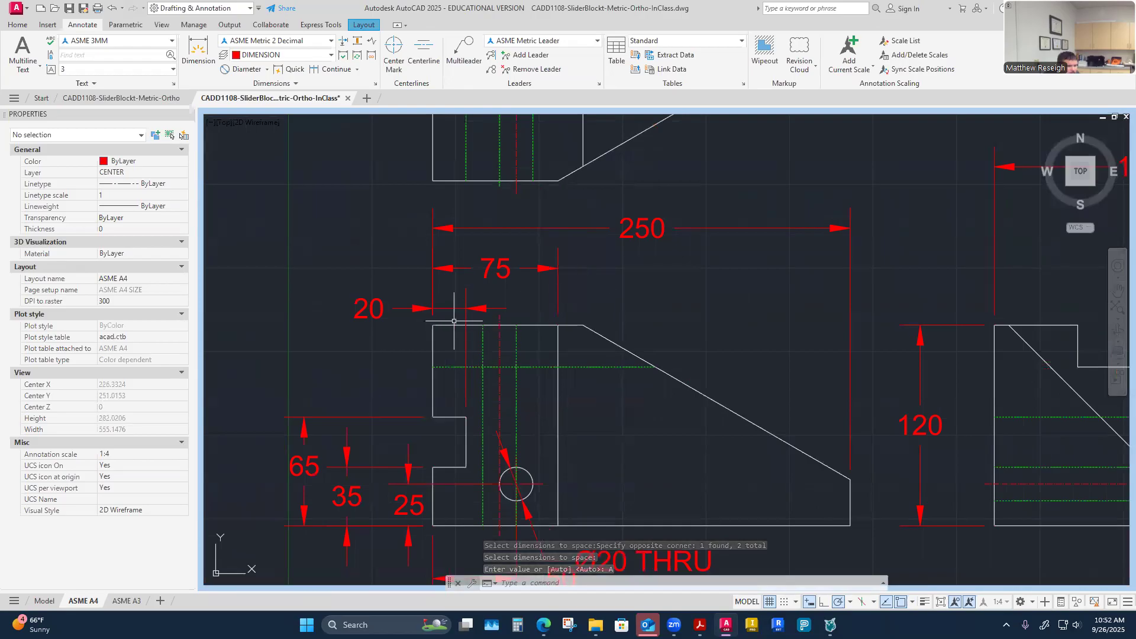
# Step: Raise the notch depth dimension slightly farther above the front view's top edge
pyautogui.scroll(2, 454, 320)
pyautogui.click(424, 300)
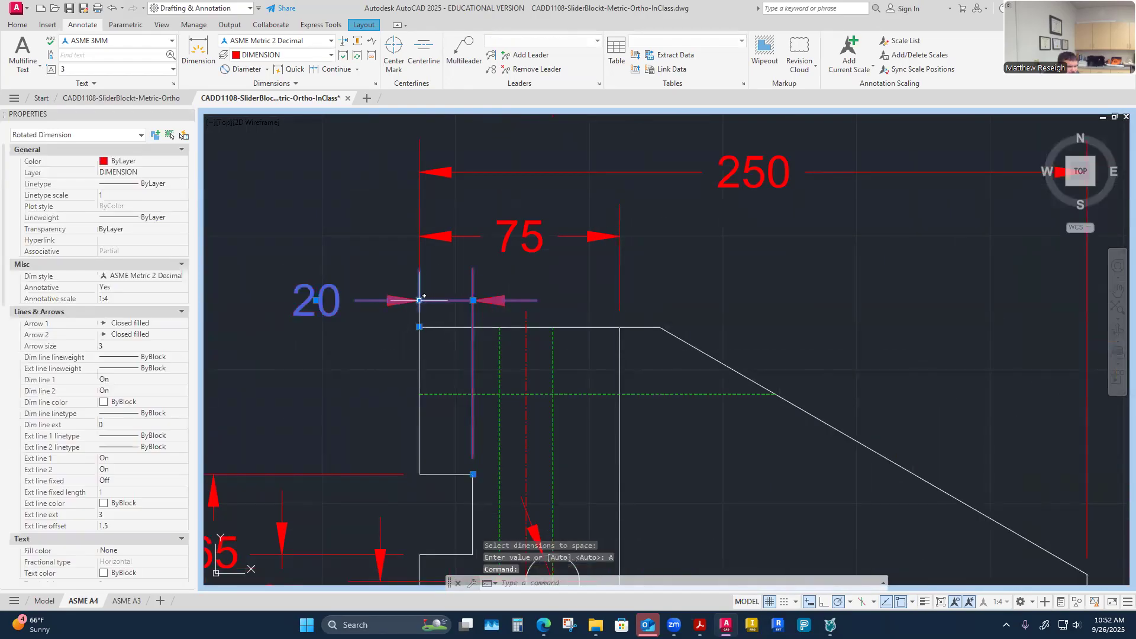
pyautogui.click(419, 300)
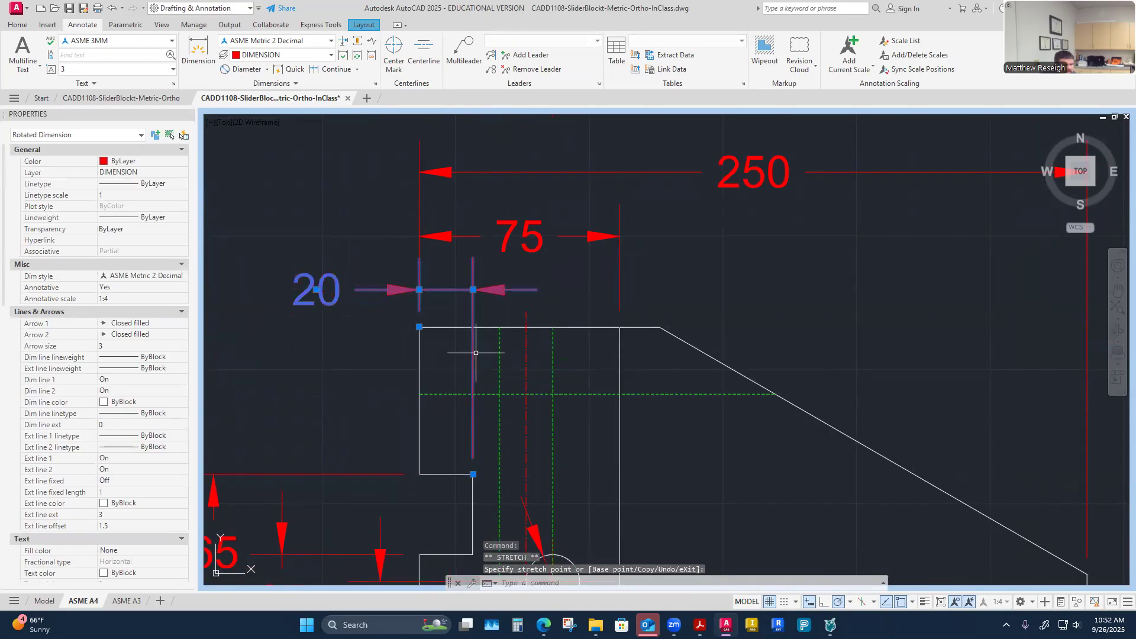
pyautogui.press('Escape')
# Step: Lower the 75 dimension slightly toward the notch depth dimension and shift its text a little to the right
pyautogui.click(508, 249)
pyautogui.press('Escape')
pyautogui.click(521, 234)
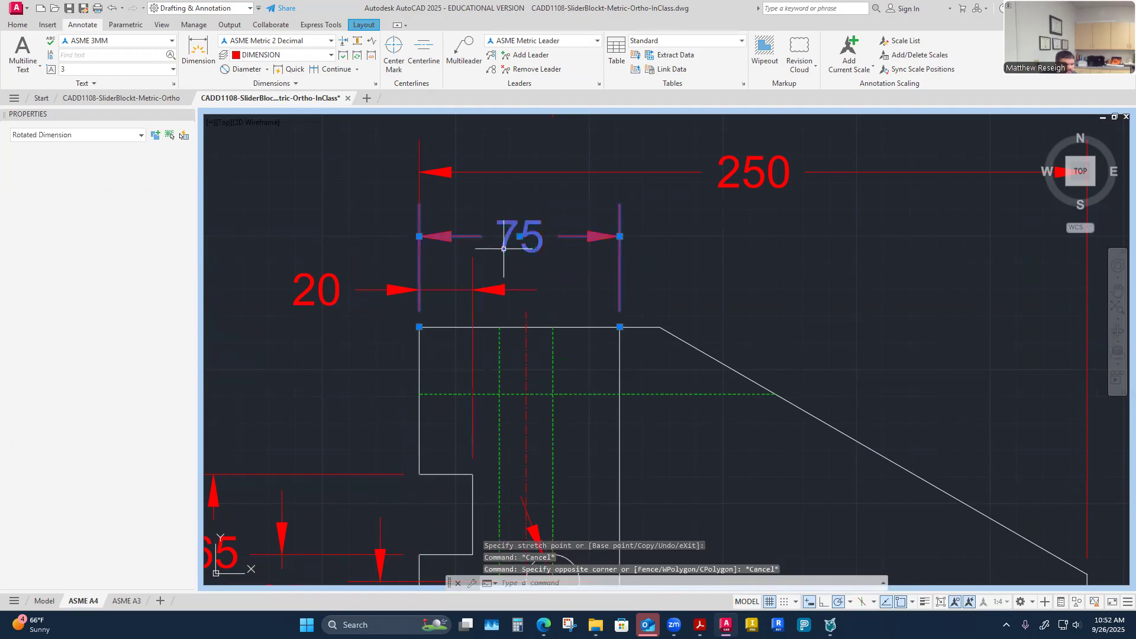
pyautogui.click(520, 236)
pyautogui.click(544, 245)
pyautogui.press('Escape')
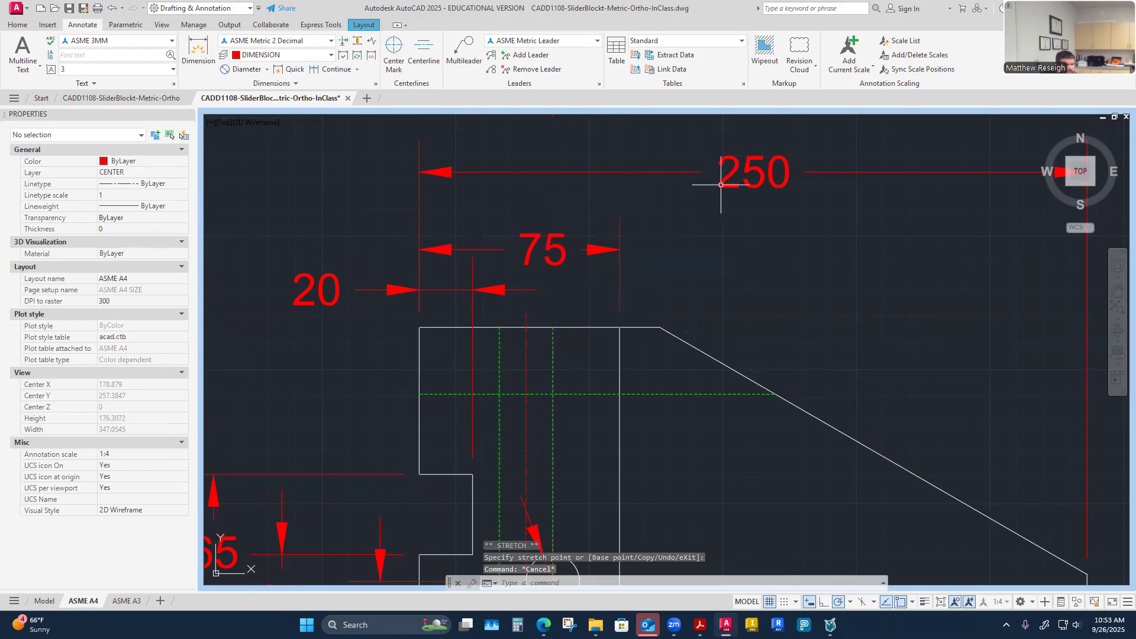
# Step: Lower the front view's overall width dimension slightly toward the 75 dimension
pyautogui.click(723, 175)
pyautogui.click(753, 172)
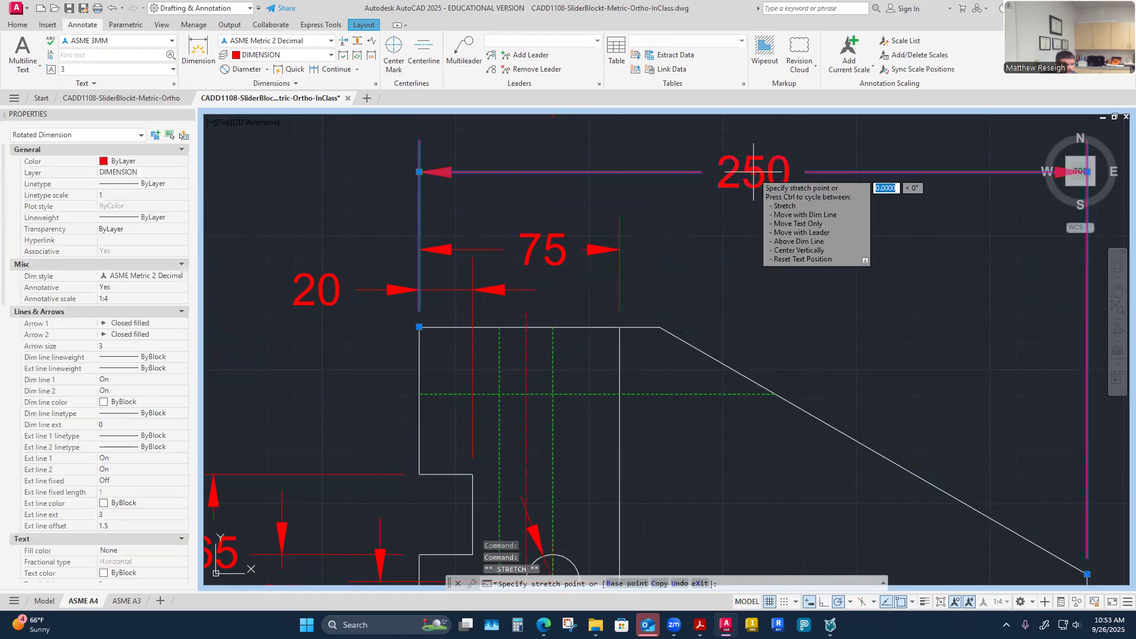
pyautogui.click(754, 189)
pyautogui.press('Escape')
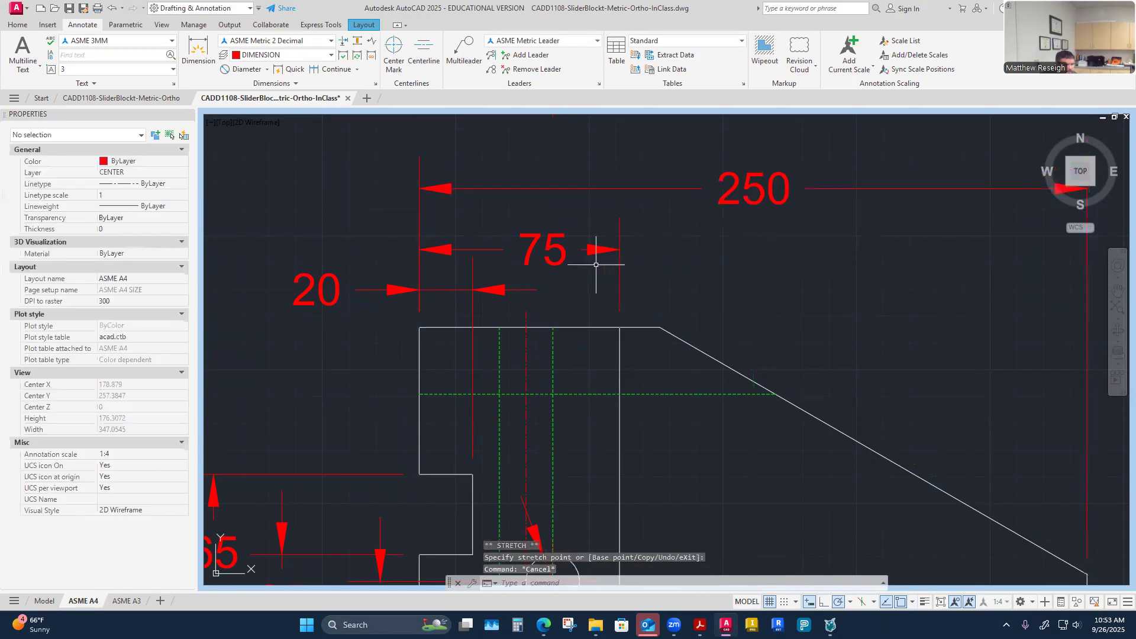
pyautogui.scroll(-10, 596, 265)
pyautogui.scroll(5, 651, 241)
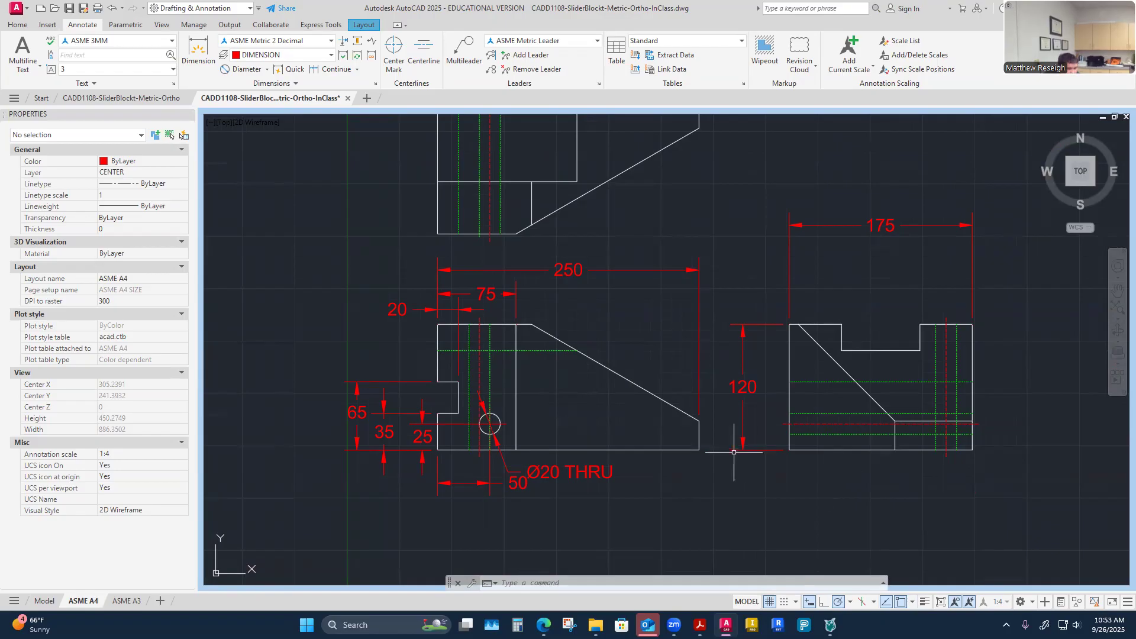
pyautogui.scroll(4, 734, 453)
pyautogui.scroll(-4, 651, 452)
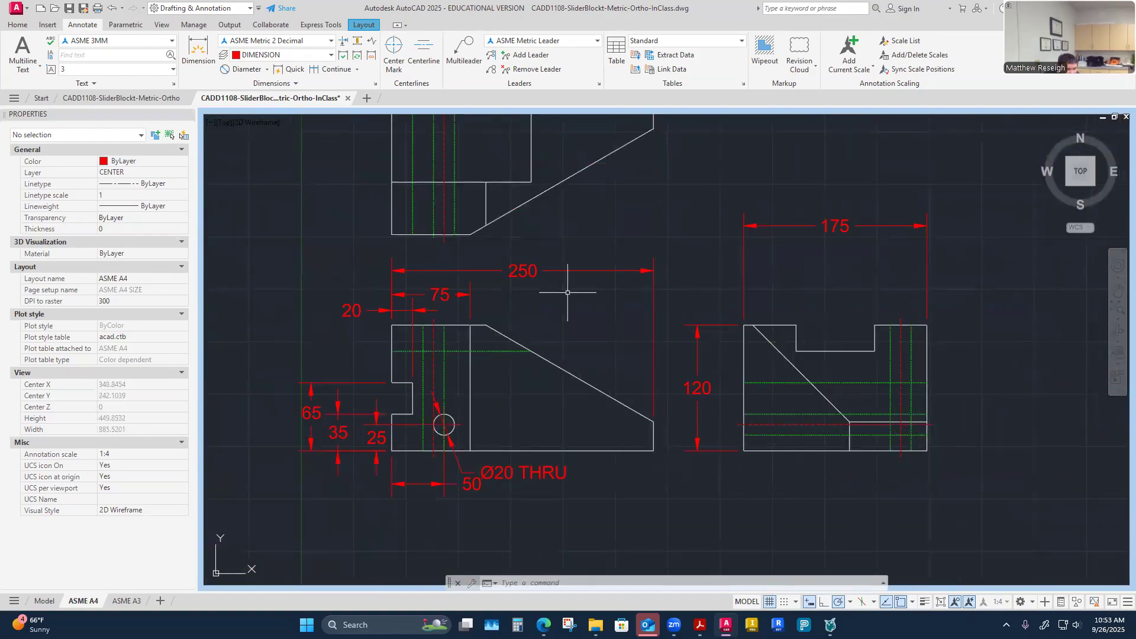
pyautogui.click(199, 53)
pyautogui.scroll(2, 682, 447)
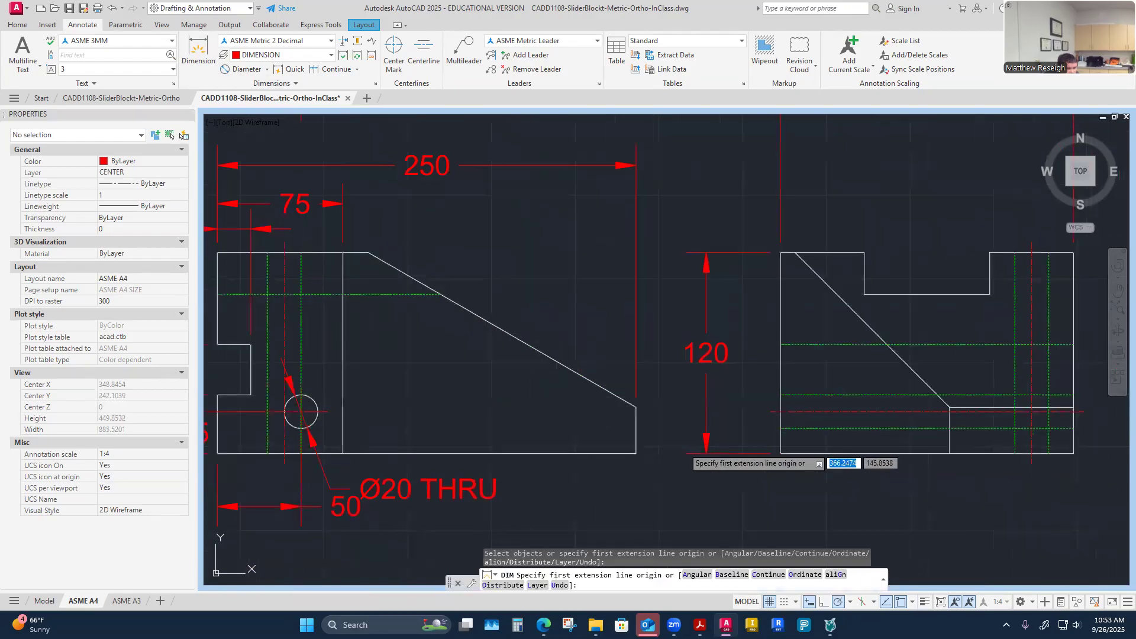
pyautogui.click(636, 407)
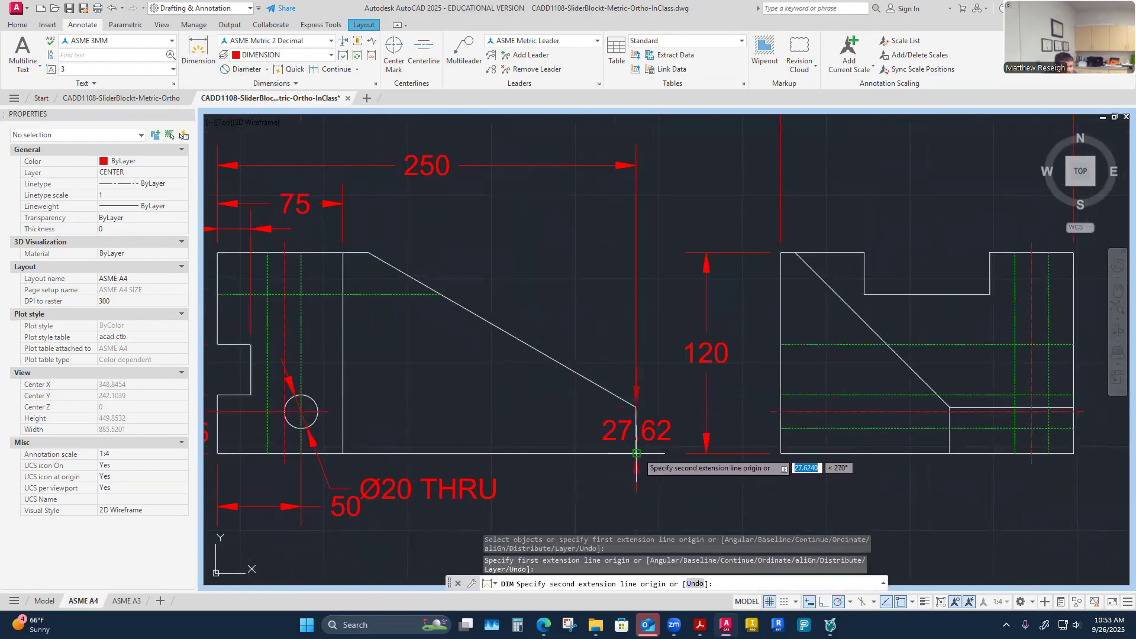
pyautogui.press('Escape')
# Step: Dimension the front view's short vertical edge at its lower-right end, placing the dimension line just outside that edge
pyautogui.scroll(3, 642, 456)
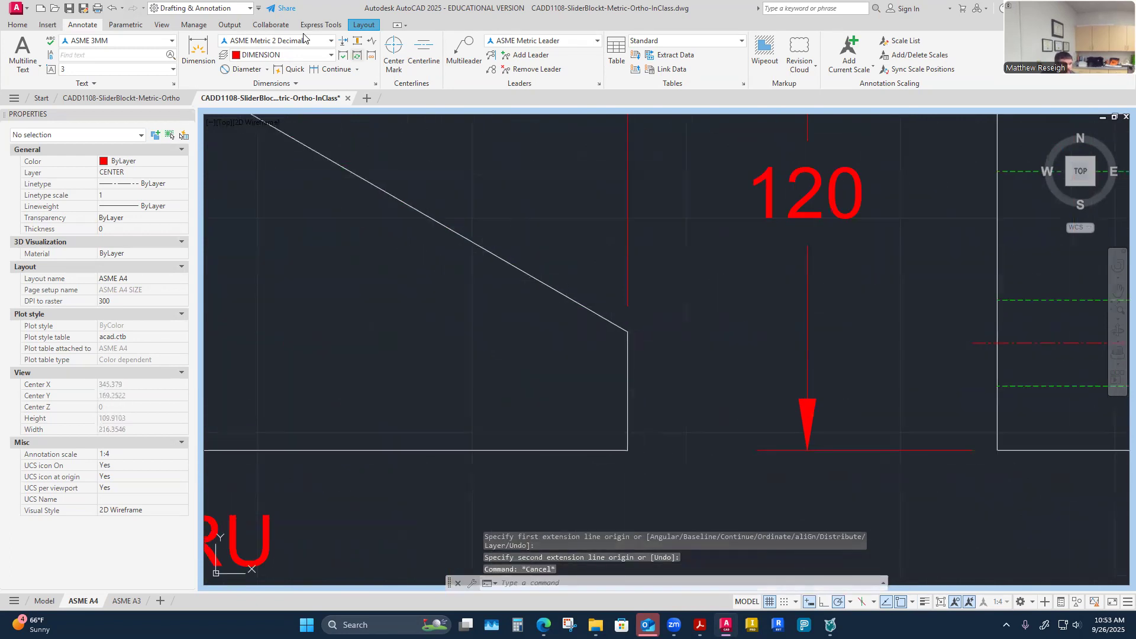
pyautogui.click(209, 69)
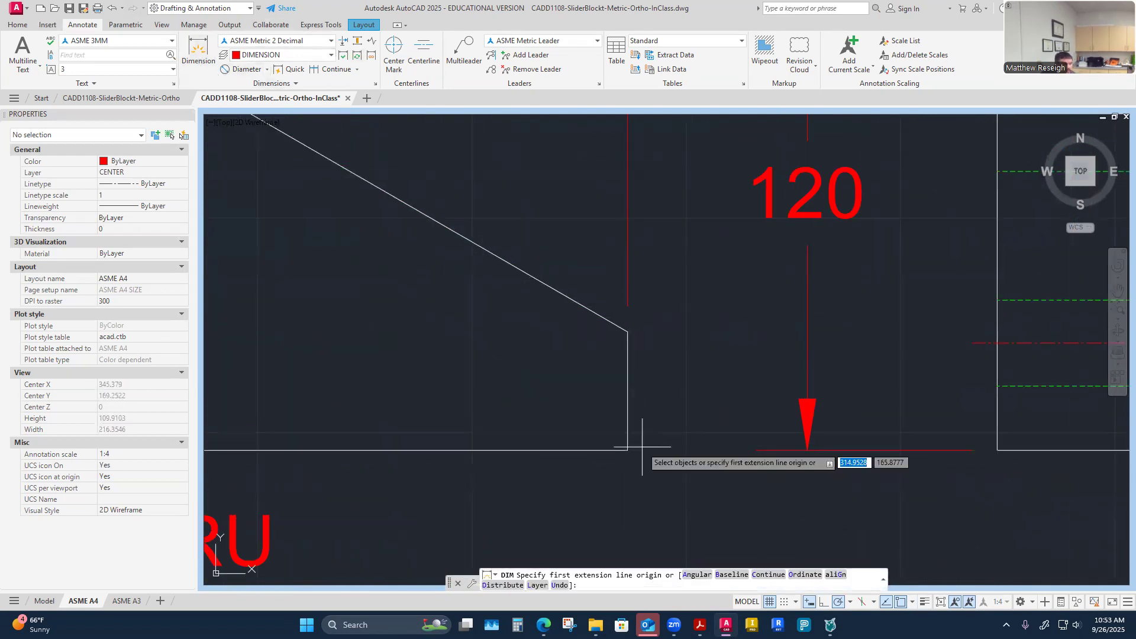
pyautogui.click(628, 332)
pyautogui.click(628, 450)
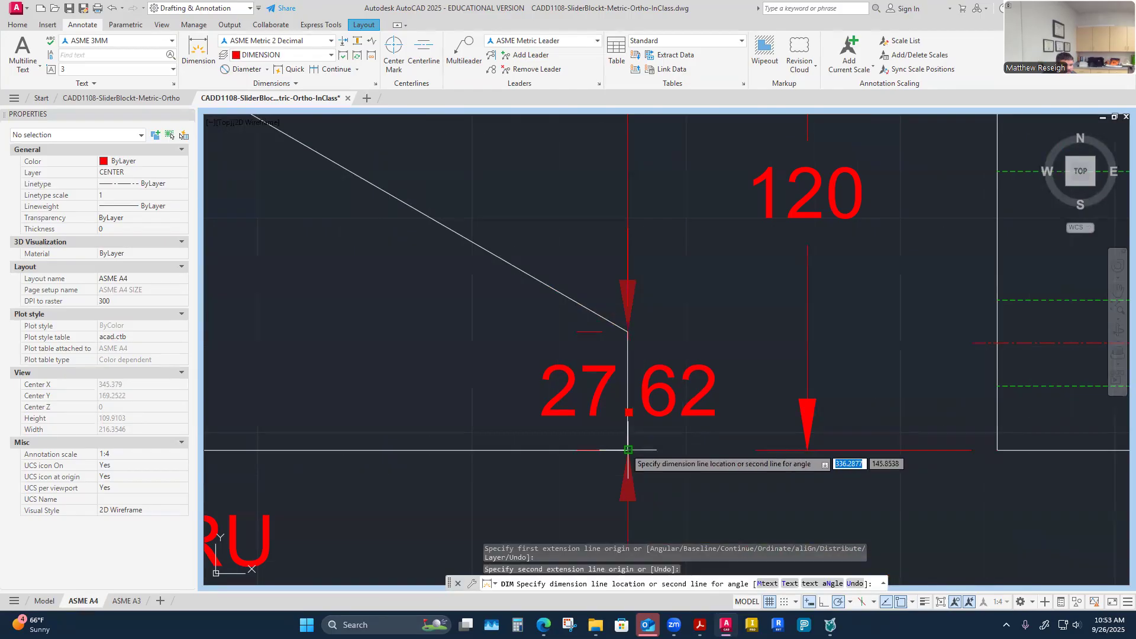
pyautogui.scroll(-5, 628, 449)
pyautogui.scroll(5, 657, 450)
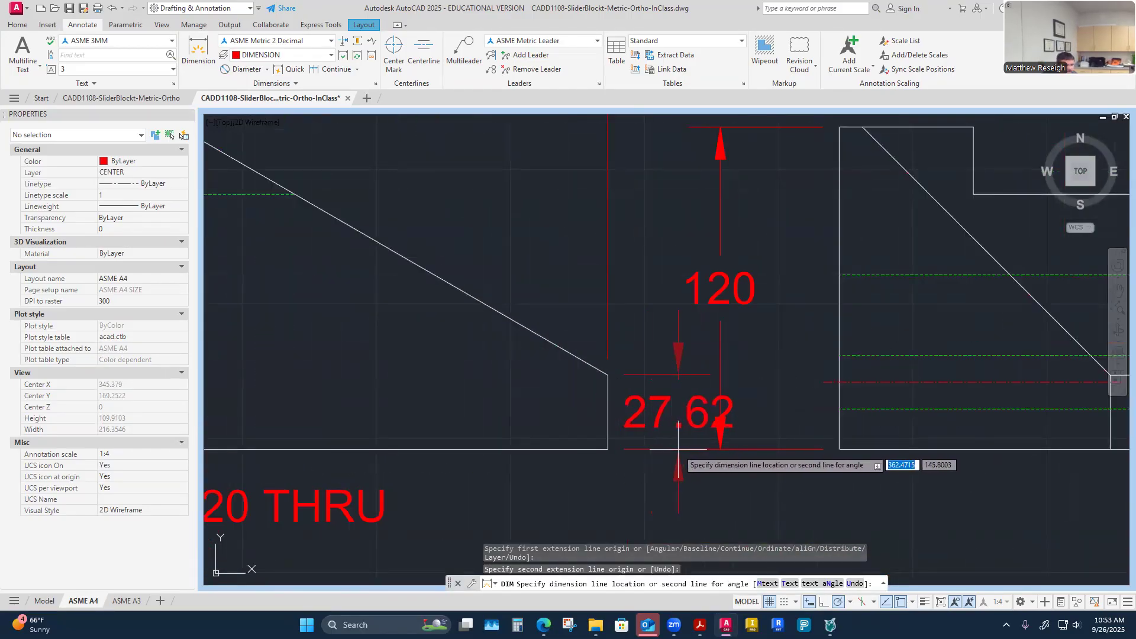
pyautogui.click(678, 450)
pyautogui.press('Escape')
# Step: Move the short vertical edge's dimension text down and to the left, clear of the side view's height dimension
pyautogui.scroll(-5, 689, 451)
pyautogui.scroll(5, 686, 441)
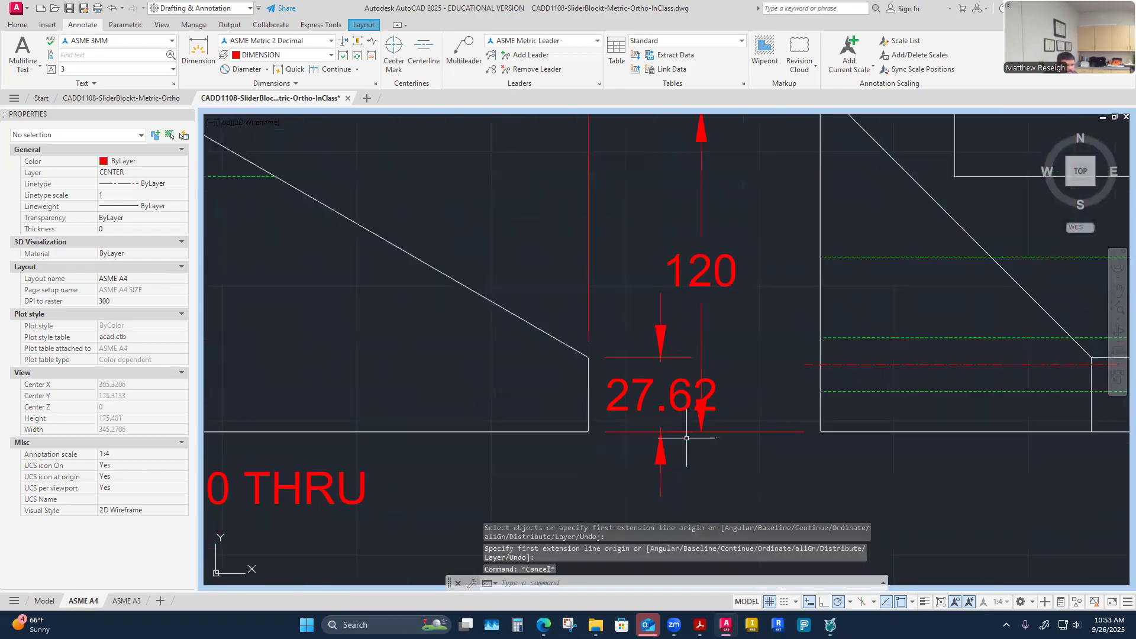
pyautogui.click(679, 407)
pyautogui.click(661, 395)
pyautogui.scroll(-5, 669, 483)
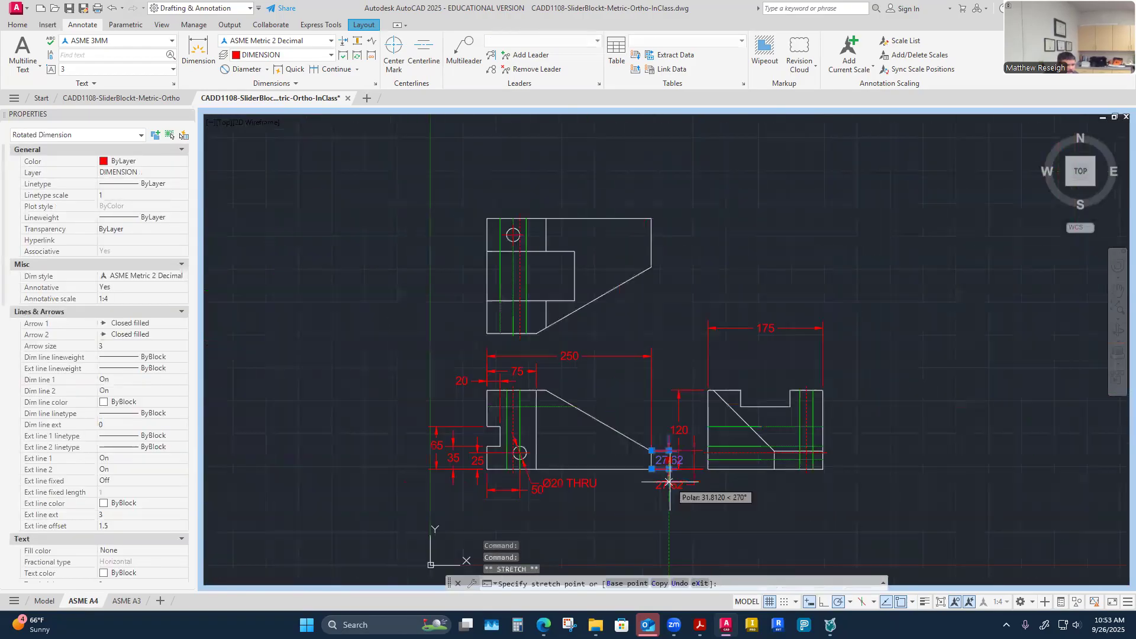
pyautogui.scroll(3, 655, 504)
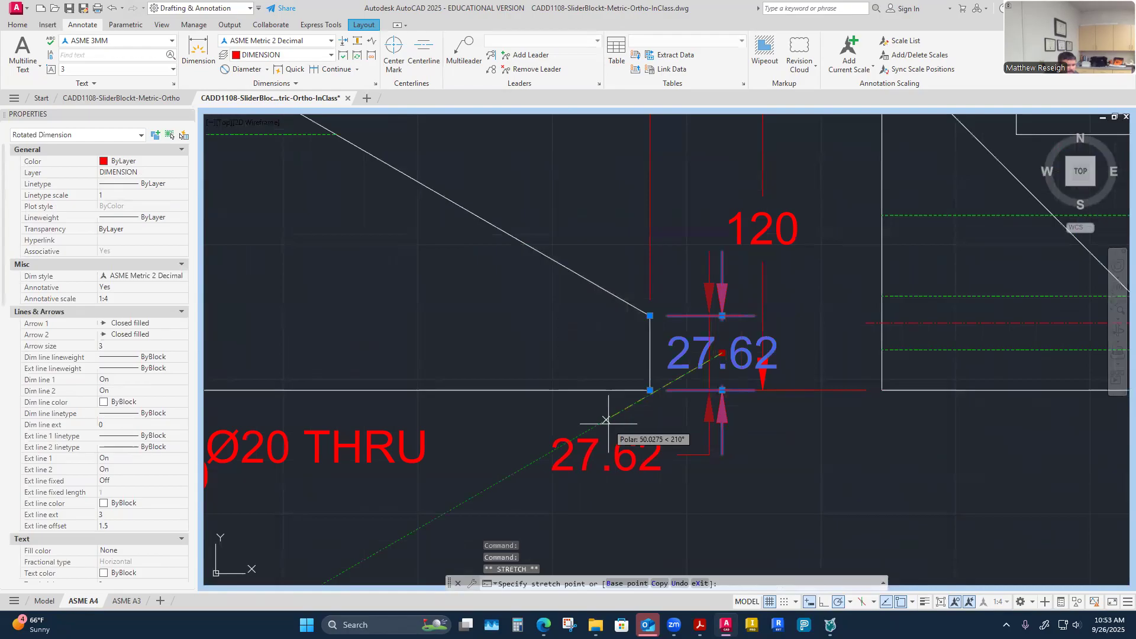
pyautogui.rightClick(606, 423)
pyautogui.press('Escape')
pyautogui.press('Escape')
pyautogui.press('Escape')
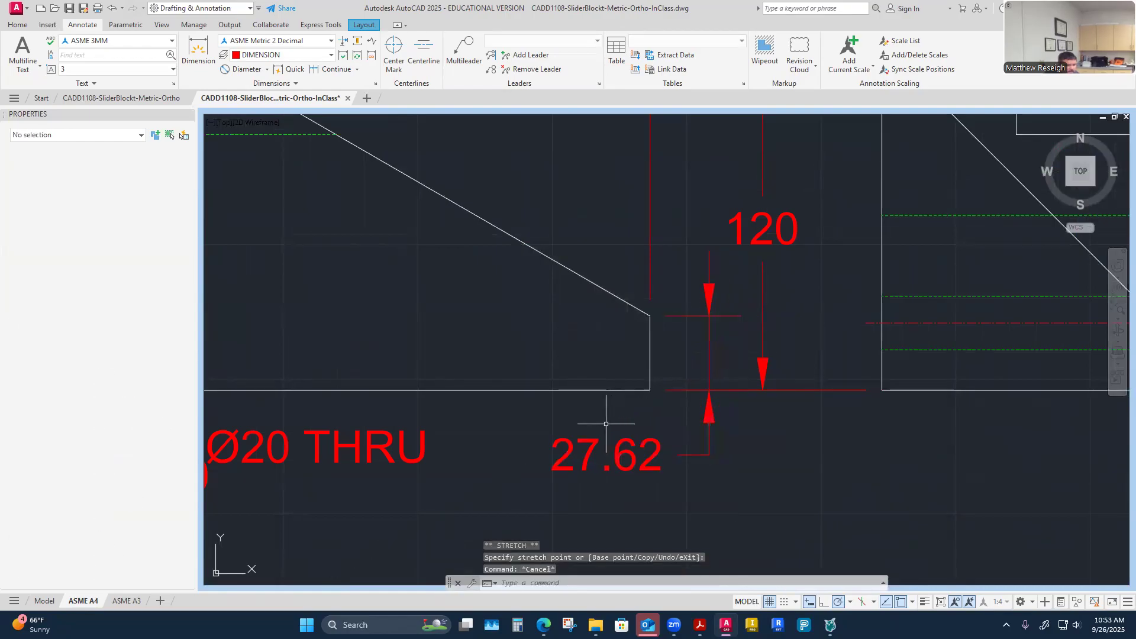
# Step: Move the side view's overall height dimension slightly closer to the side view
pyautogui.scroll(-6, 610, 433)
pyautogui.scroll(5, 651, 468)
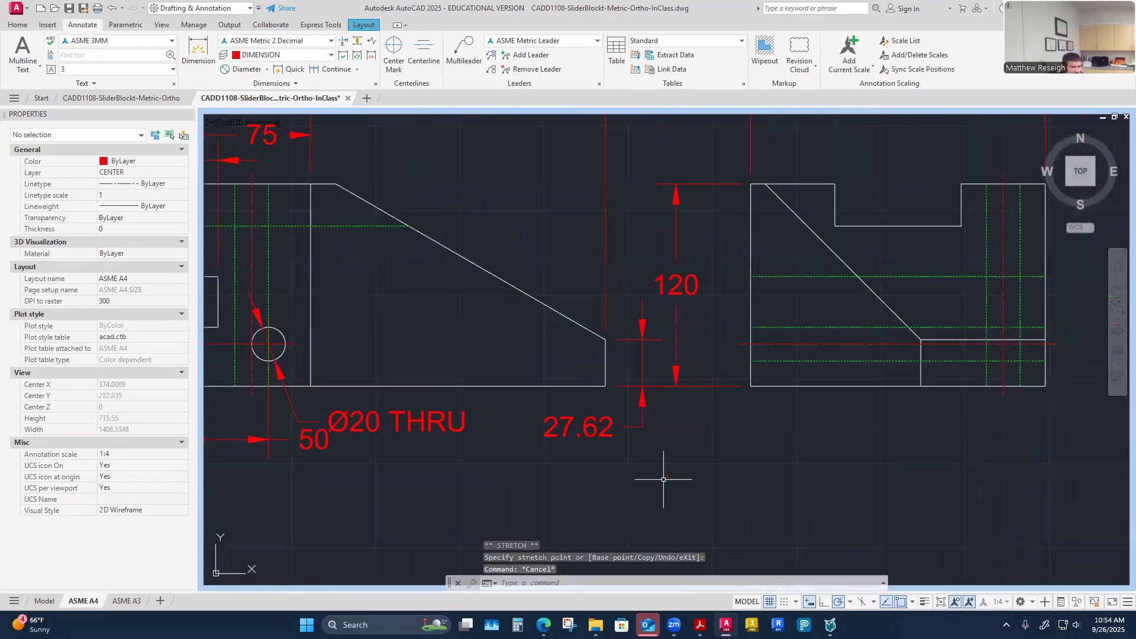
pyautogui.click(678, 285)
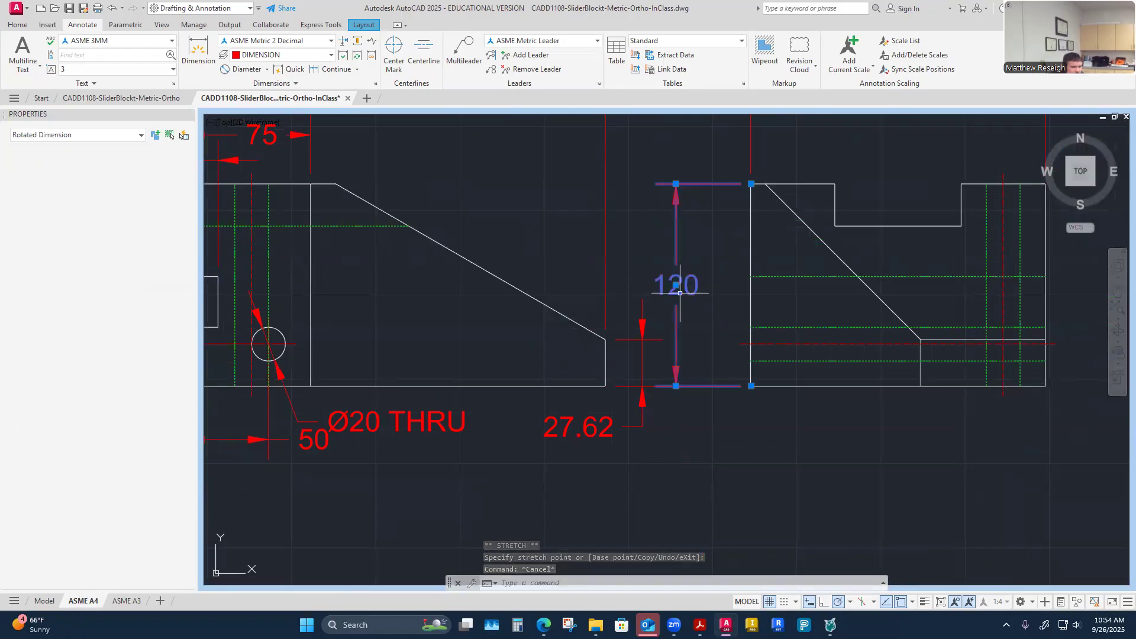
pyautogui.click(676, 285)
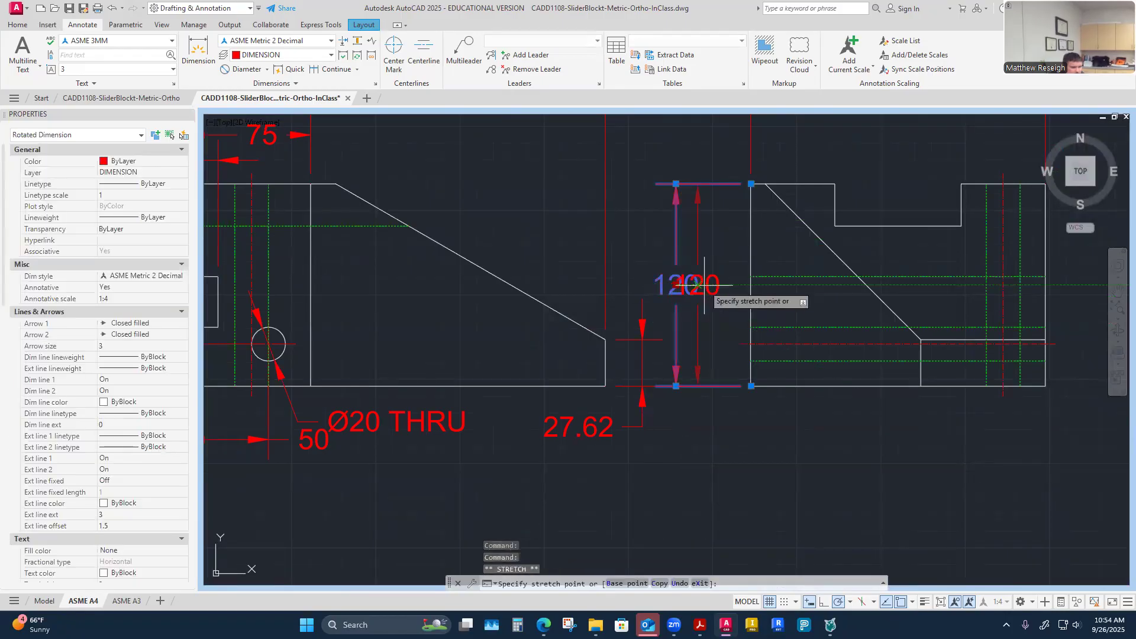
pyautogui.press('Escape')
pyautogui.press('Escape')
pyautogui.scroll(-2, 688, 471)
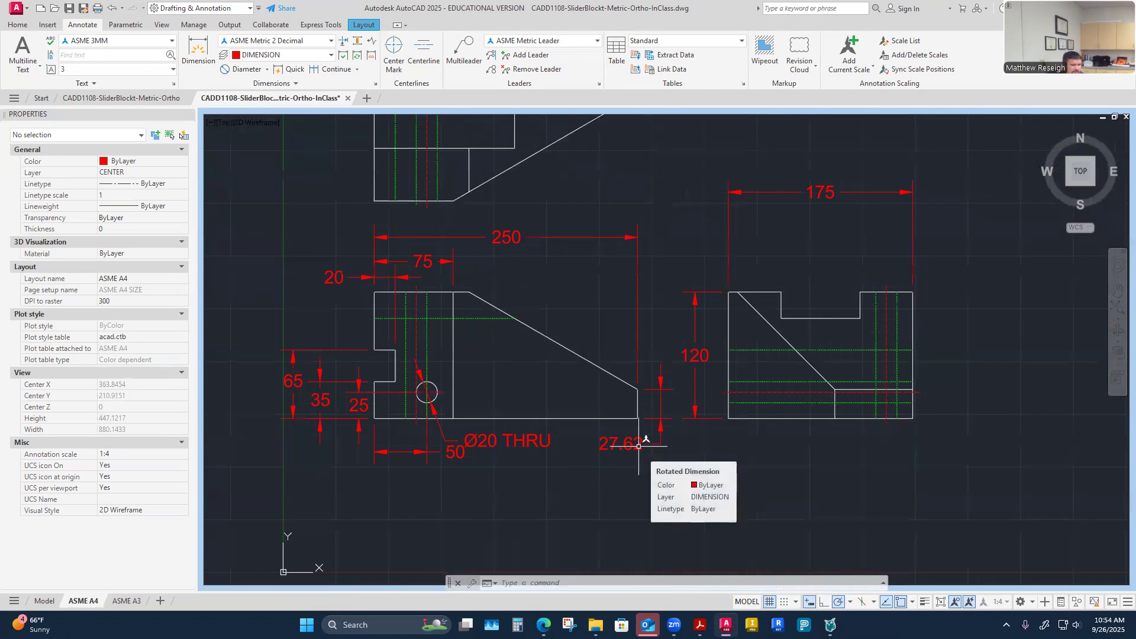
pyautogui.scroll(-4, 646, 465)
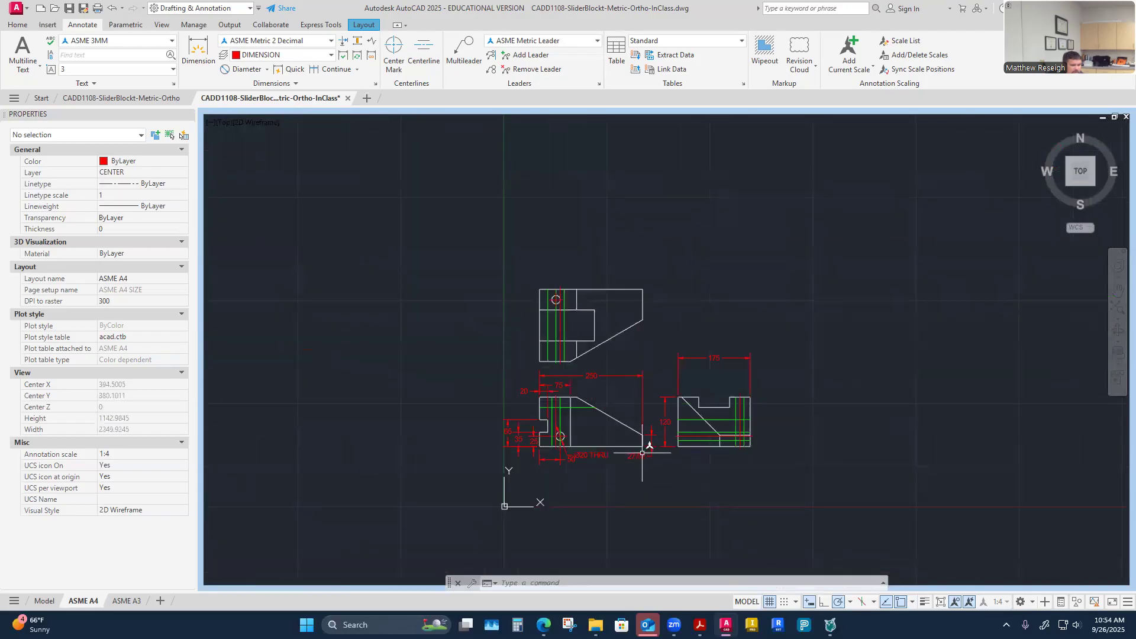
pyautogui.scroll(2, 643, 448)
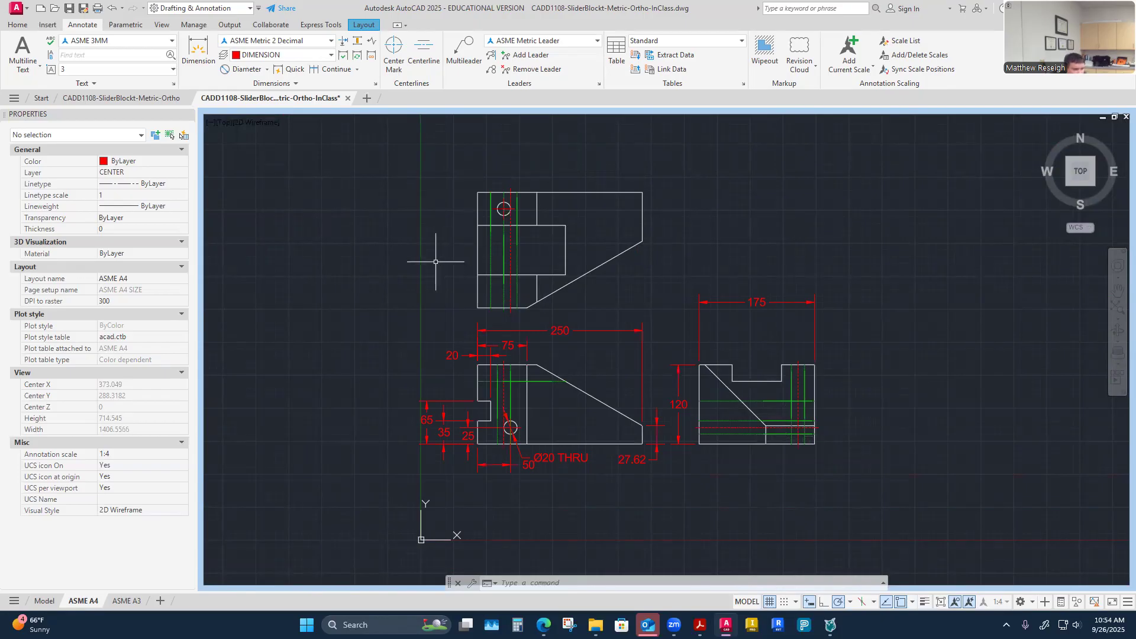
pyautogui.scroll(2, 480, 264)
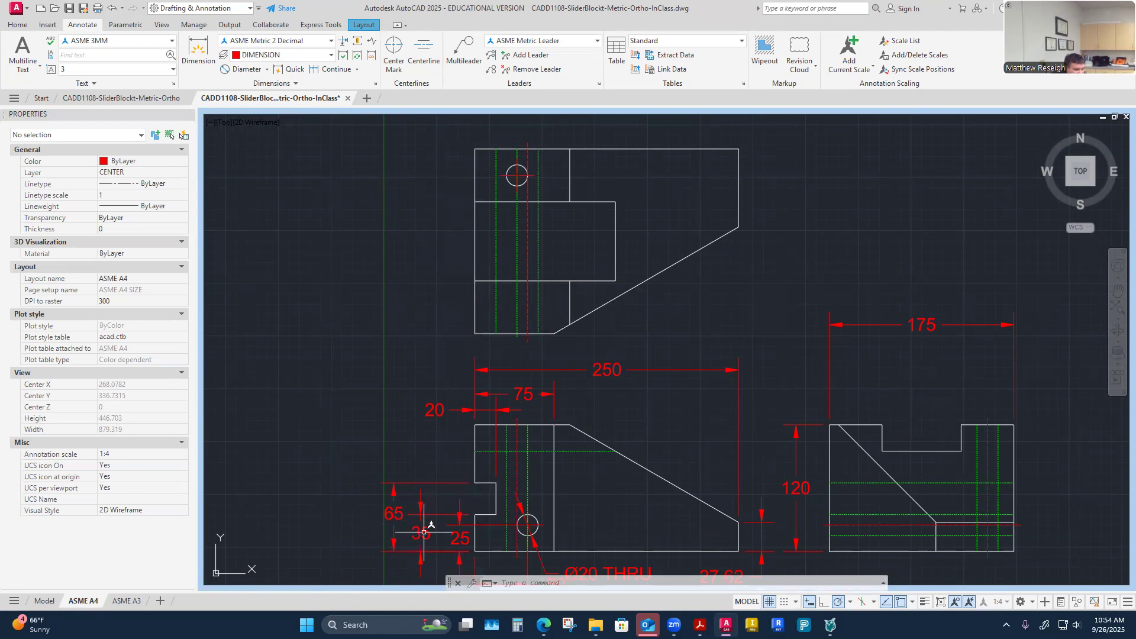
pyautogui.scroll(2, 533, 151)
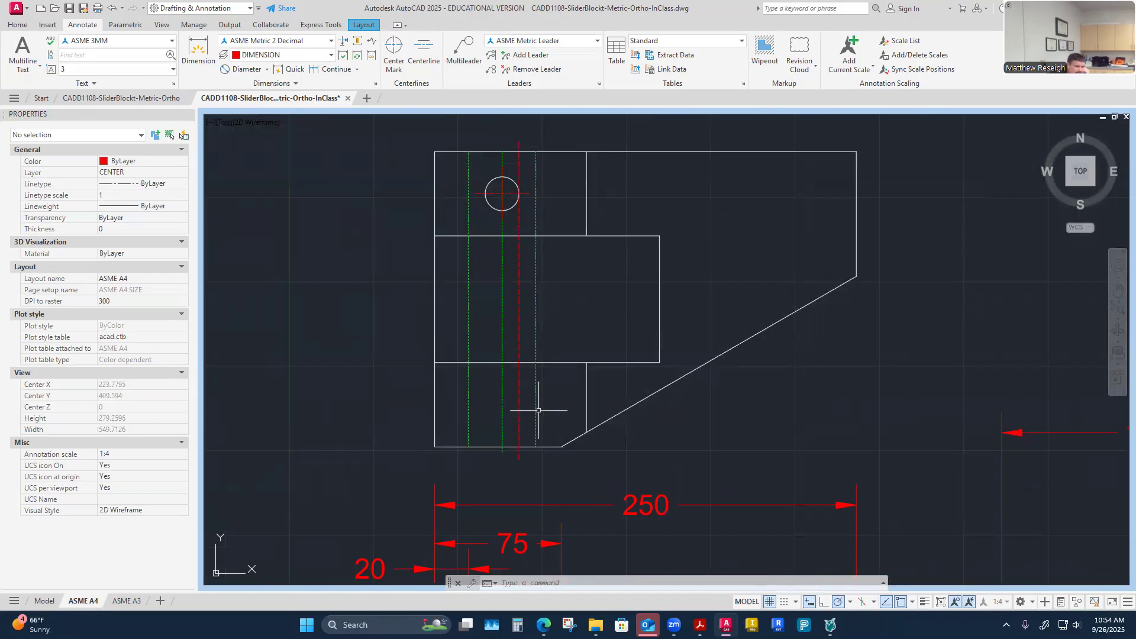
pyautogui.scroll(-2, 528, 435)
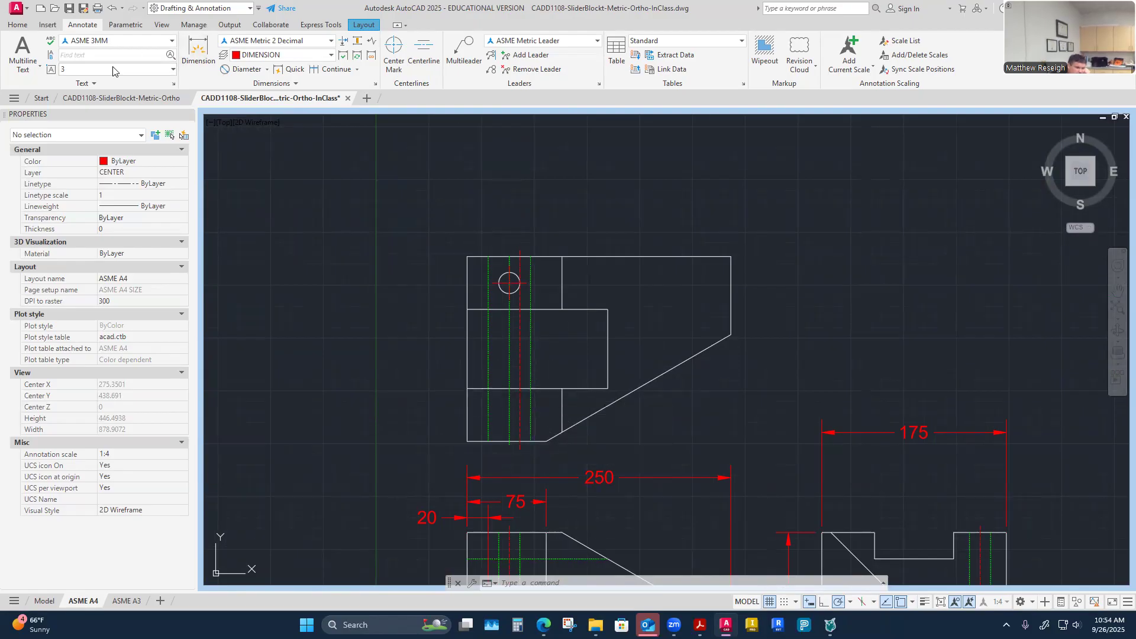
pyautogui.click(191, 55)
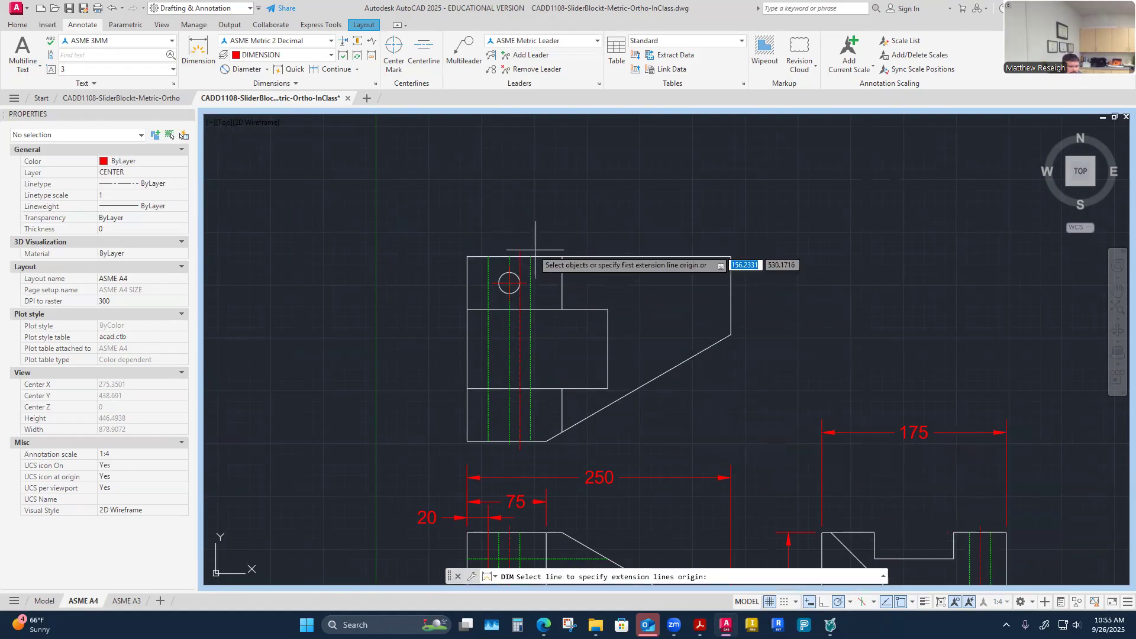
pyautogui.click(468, 256)
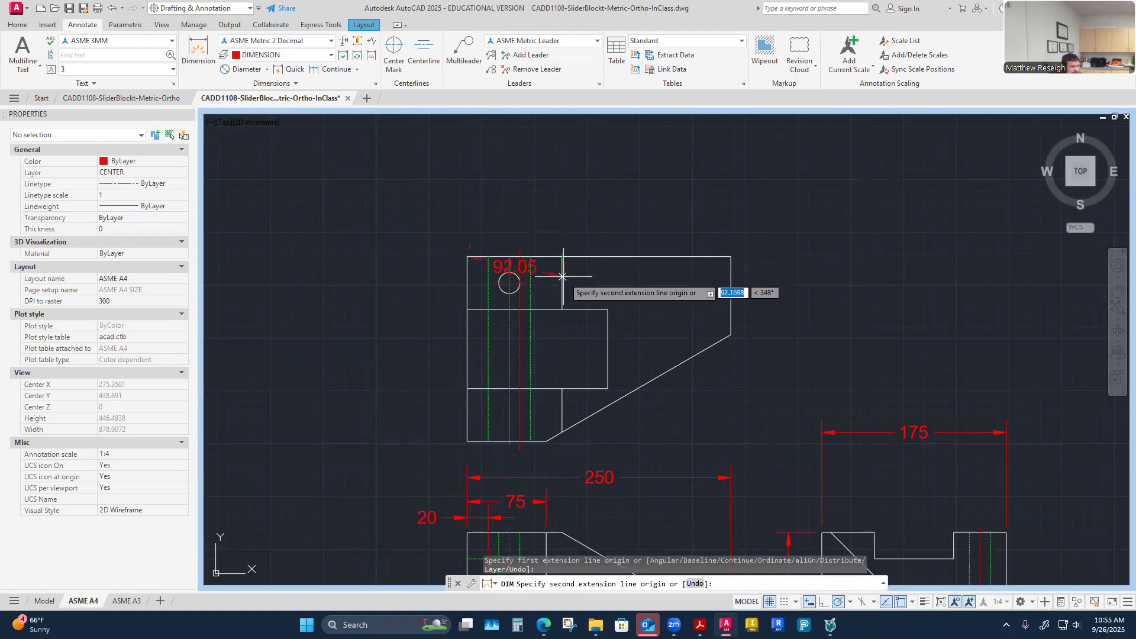
pyautogui.press('Escape')
pyautogui.rightClick(430, 441)
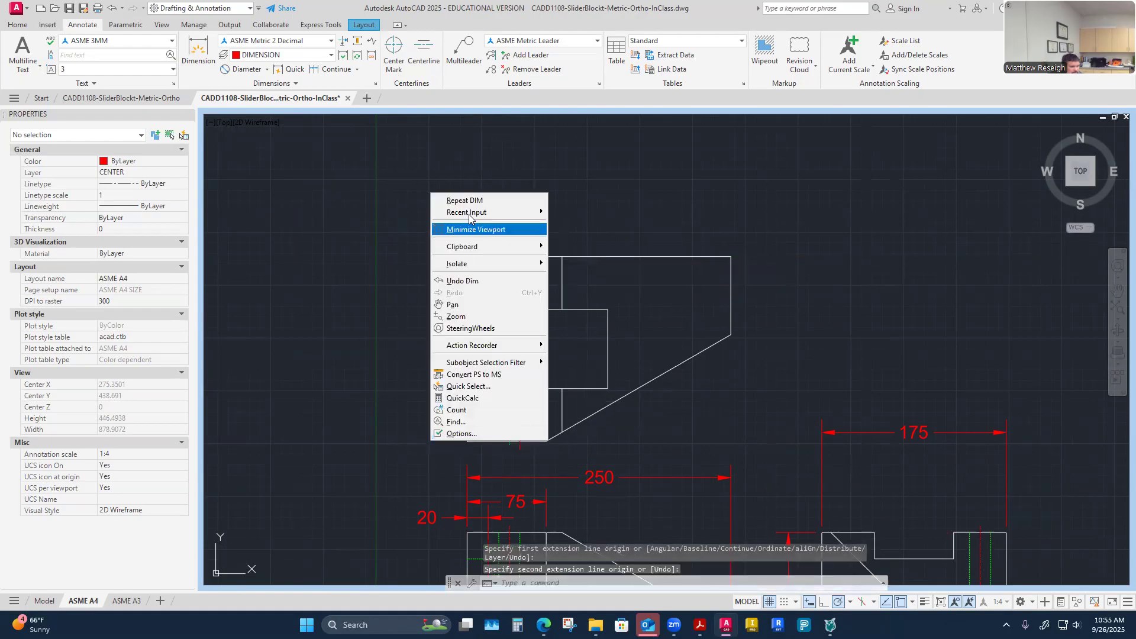
pyautogui.click(468, 198)
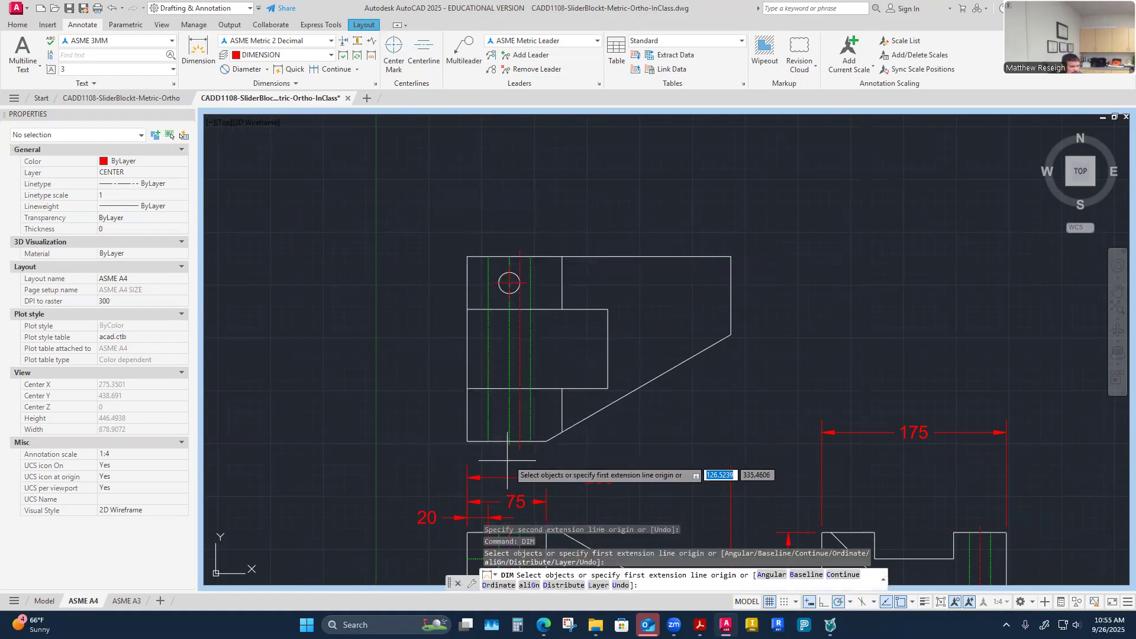
pyautogui.click(468, 442)
pyautogui.click(563, 433)
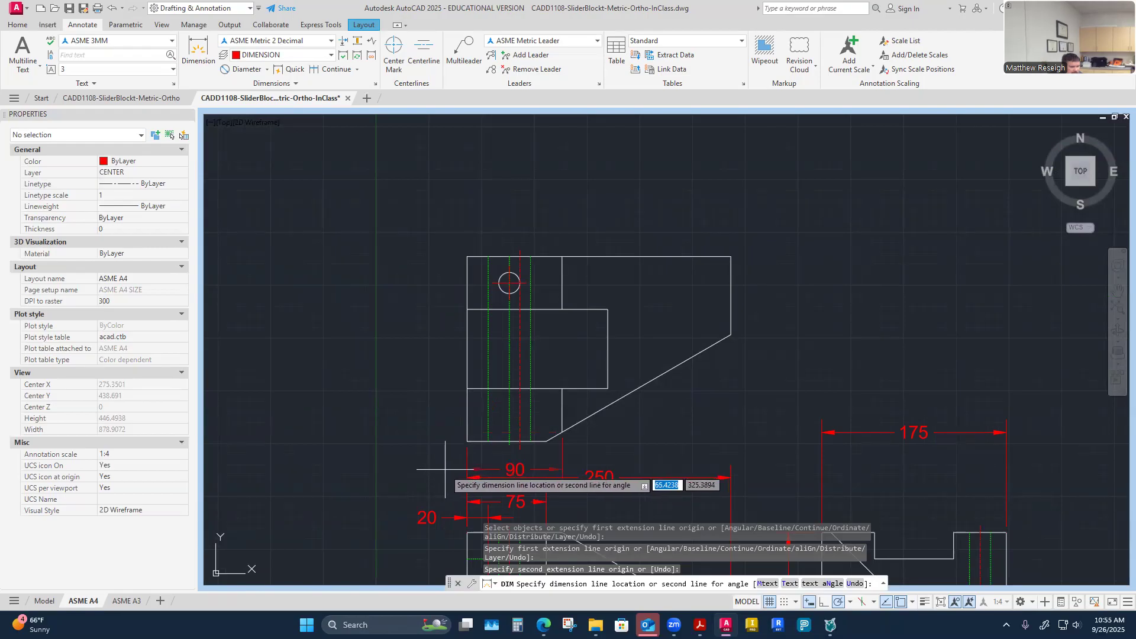
pyautogui.press('Escape')
pyautogui.scroll(-1, 445, 468)
pyautogui.scroll(1, 457, 429)
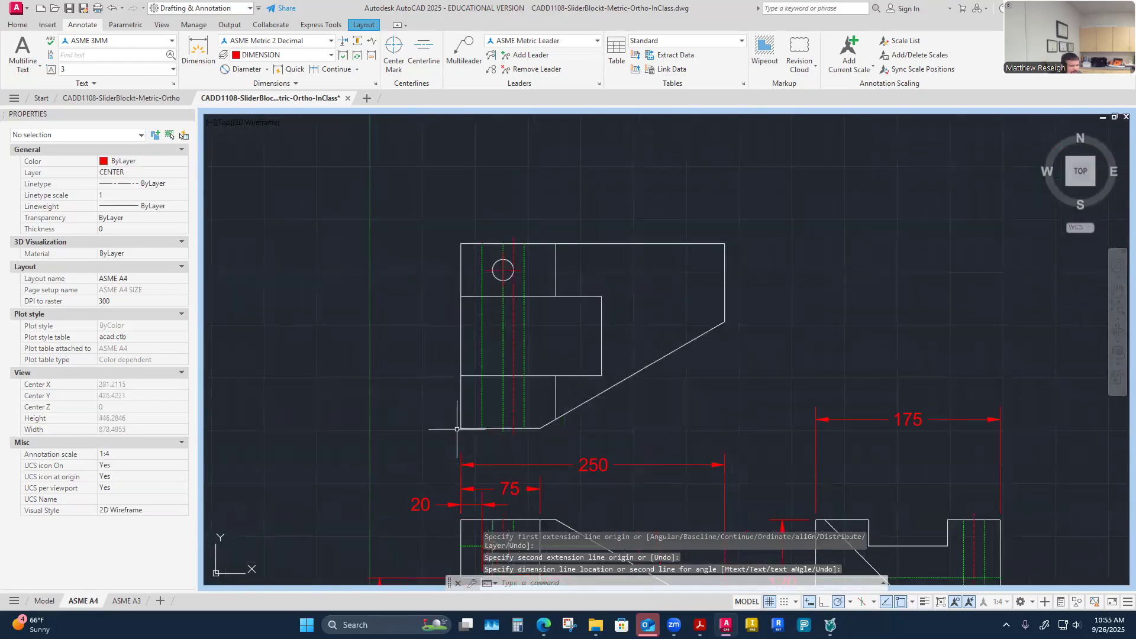
# Step: Dimension the top view from its upper-left corner to the first vertical step line, placing the dimension just above the view
pyautogui.click(199, 48)
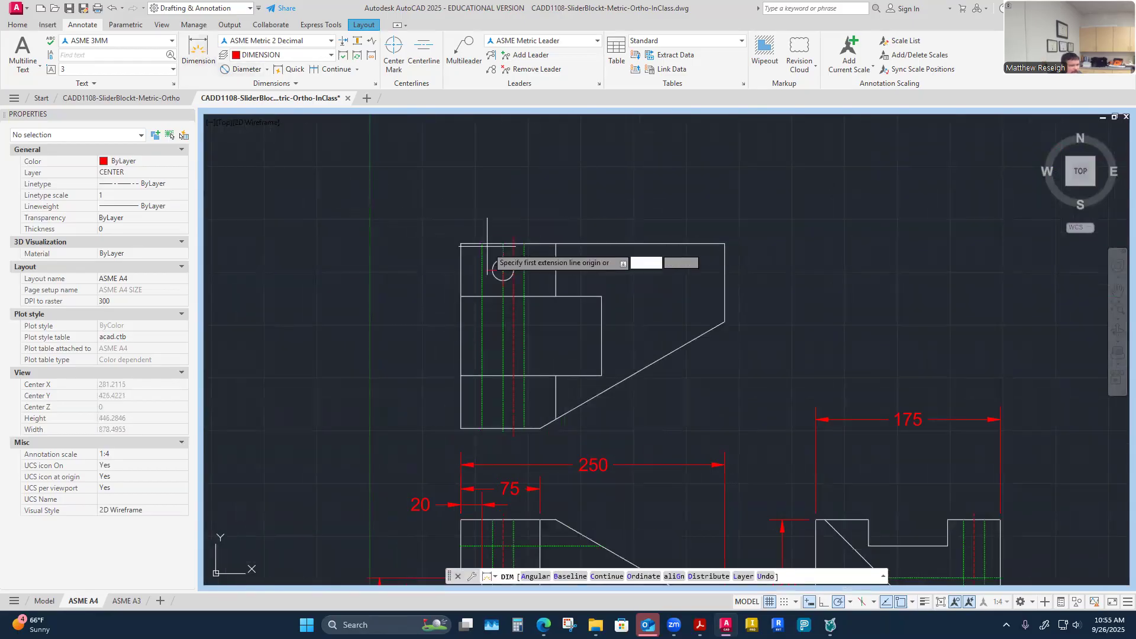
pyautogui.click(461, 243)
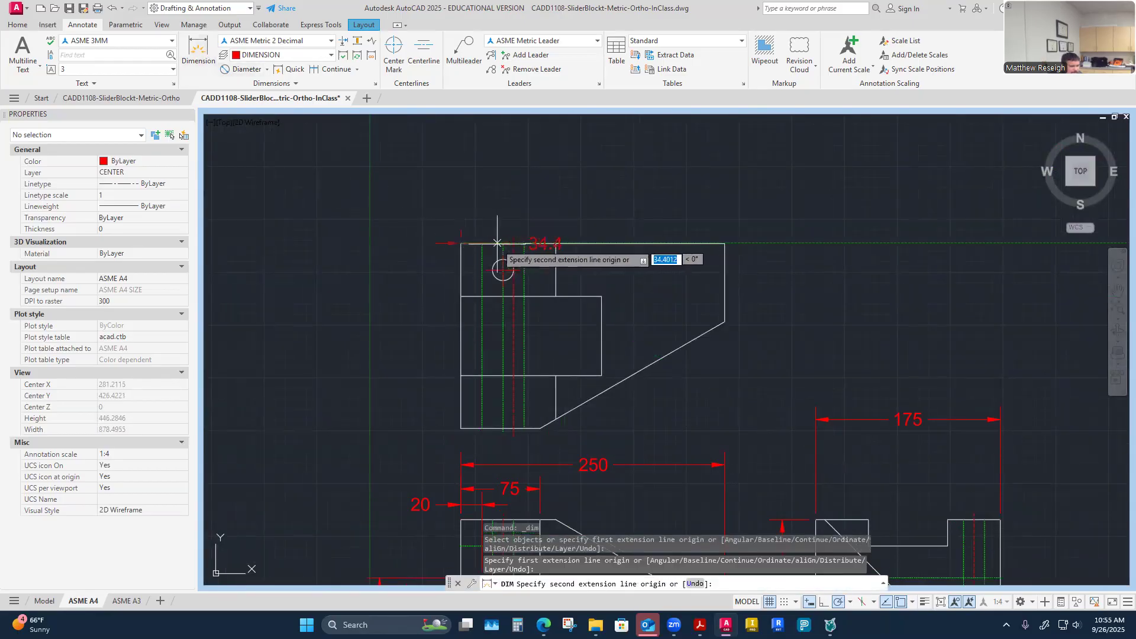
pyautogui.click(555, 243)
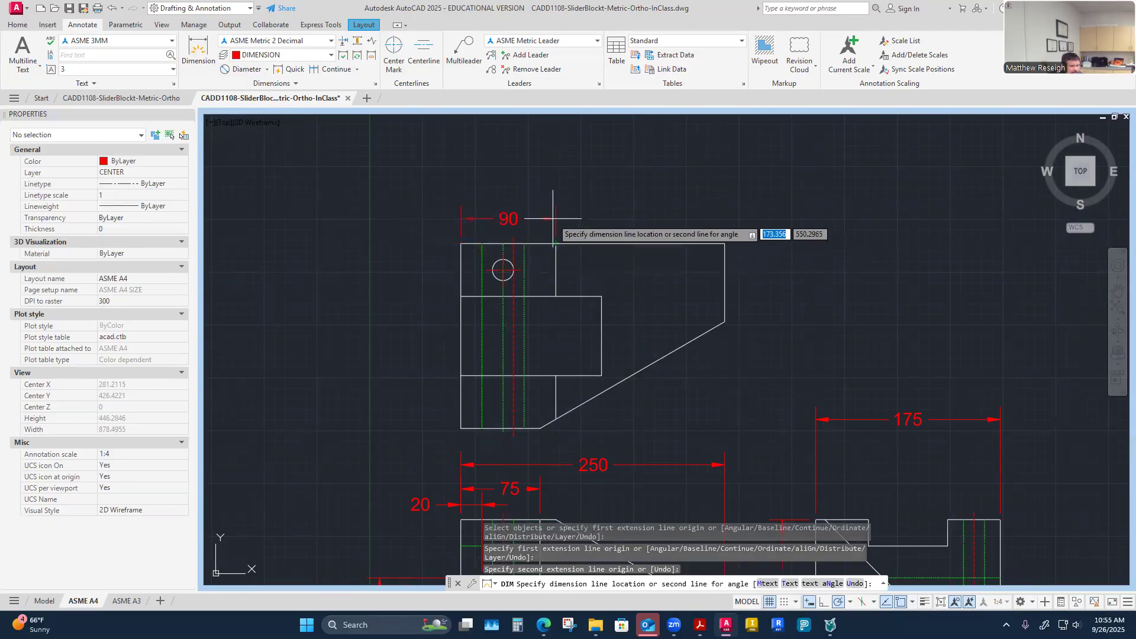
pyautogui.click(550, 219)
pyautogui.scroll(-3, 419, 319)
pyautogui.scroll(3, 421, 317)
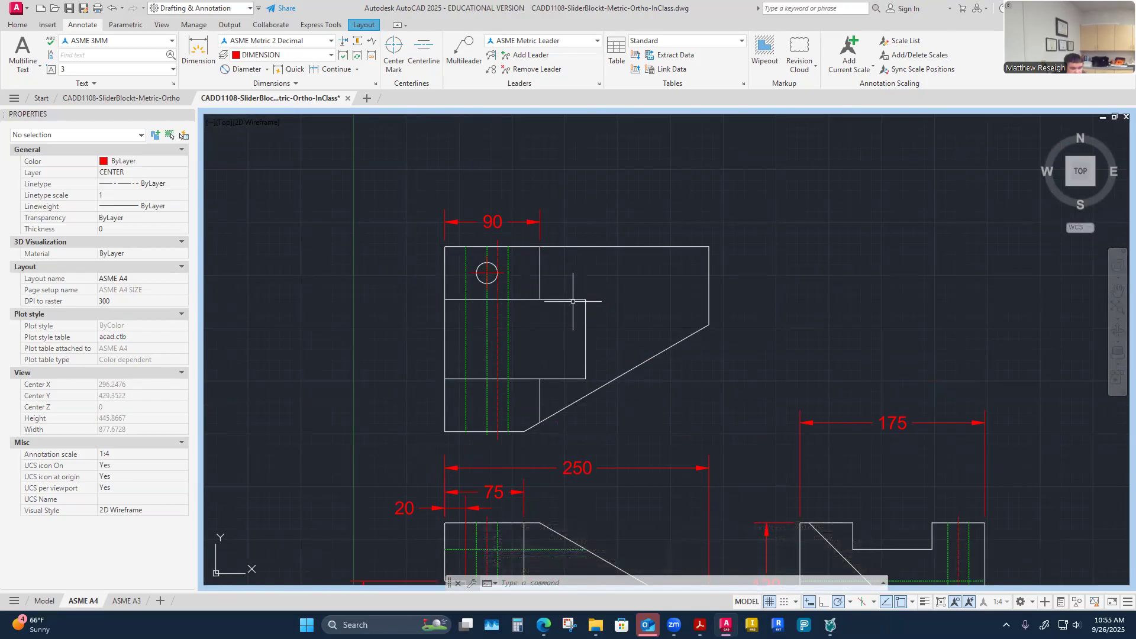
# Step: Dimension the top view from its upper-left corner to the far end of the central rectangle, placing it above the 90 dimension
pyautogui.click(198, 50)
pyautogui.scroll(3, 473, 236)
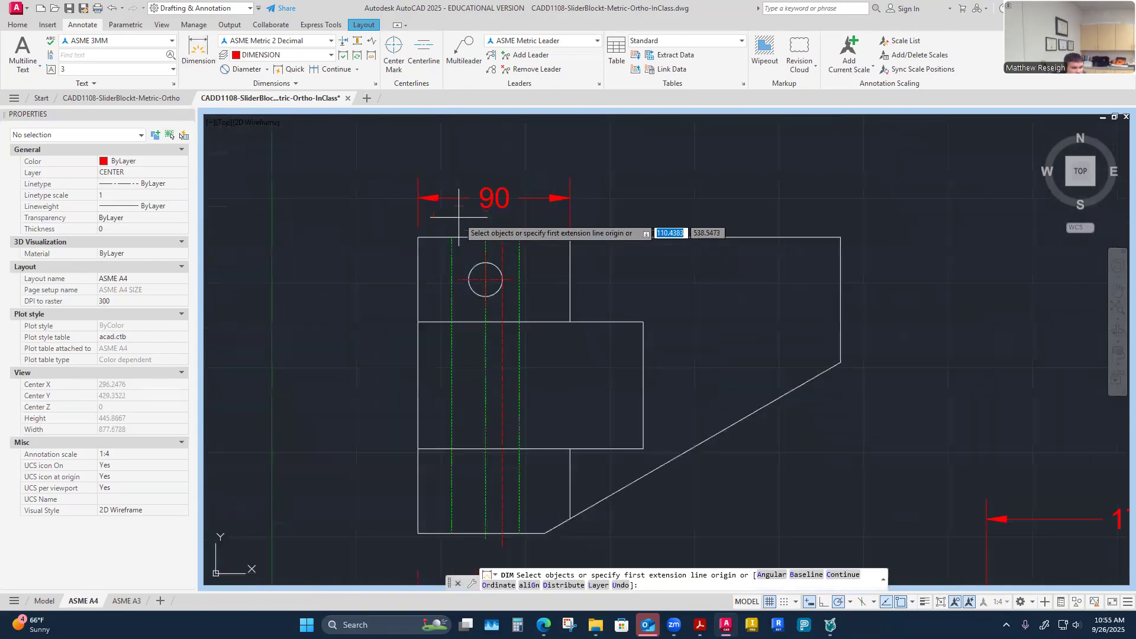
pyautogui.scroll(-4, 432, 249)
pyautogui.scroll(2, 428, 407)
pyautogui.scroll(2, 429, 399)
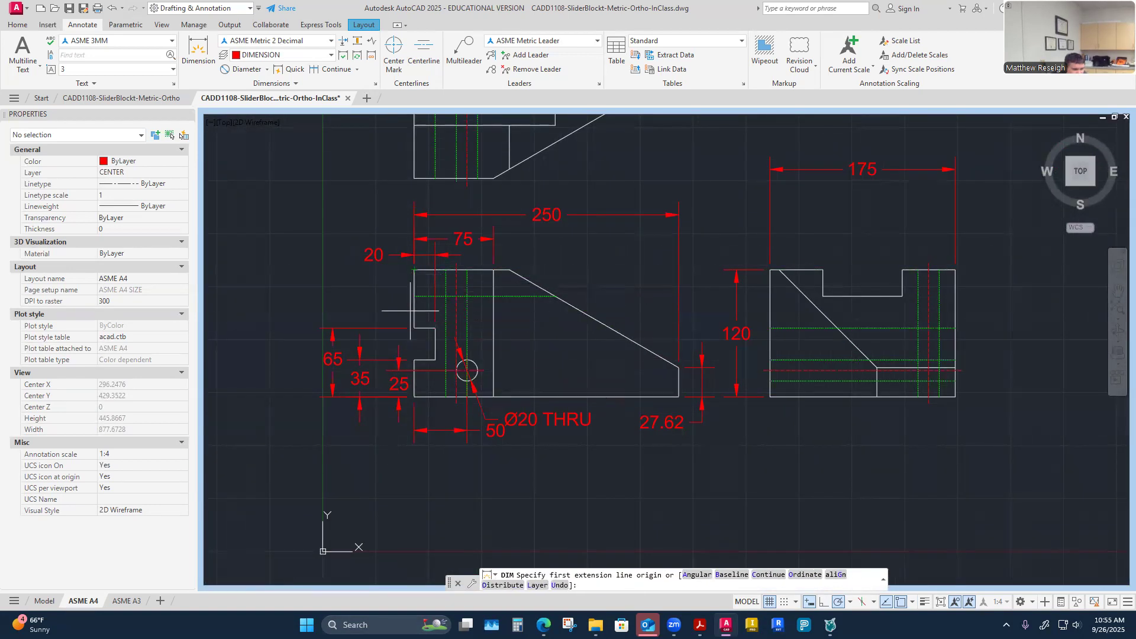
pyautogui.scroll(-4, 409, 323)
pyautogui.scroll(2, 417, 305)
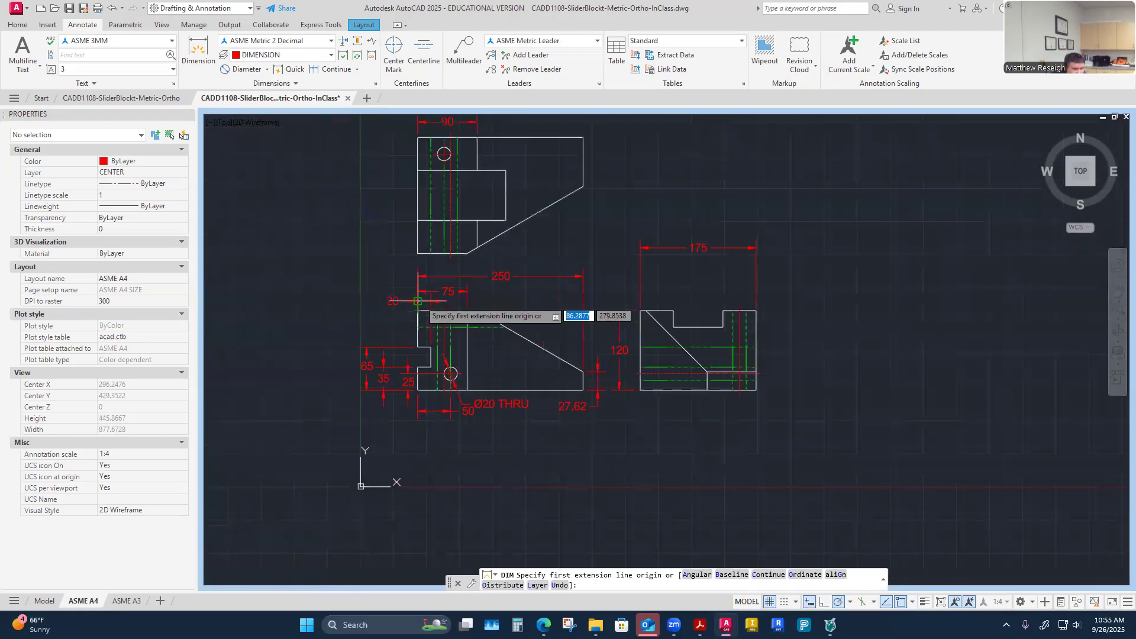
pyautogui.scroll(-1, 452, 266)
pyautogui.scroll(3, 448, 225)
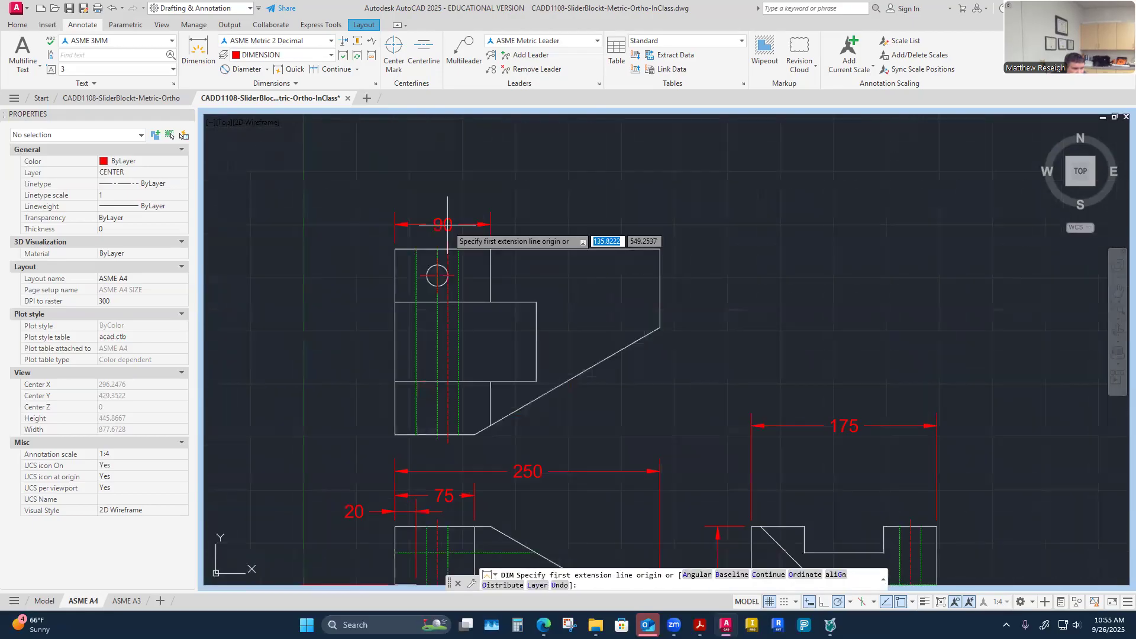
pyautogui.click(395, 249)
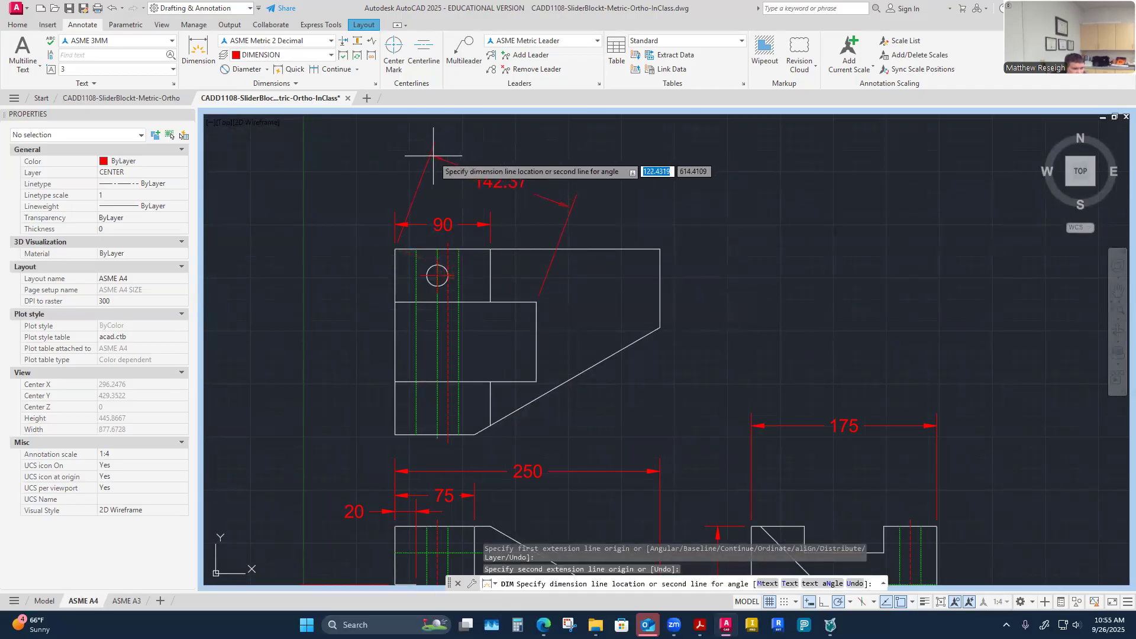
pyautogui.click(398, 180)
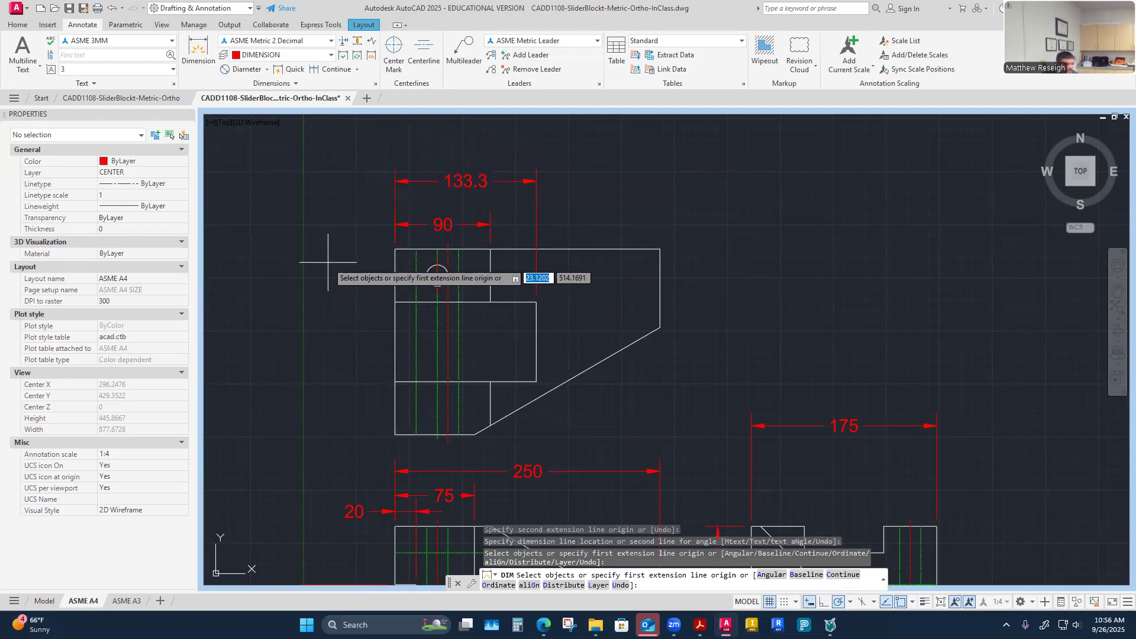
pyautogui.press('Escape')
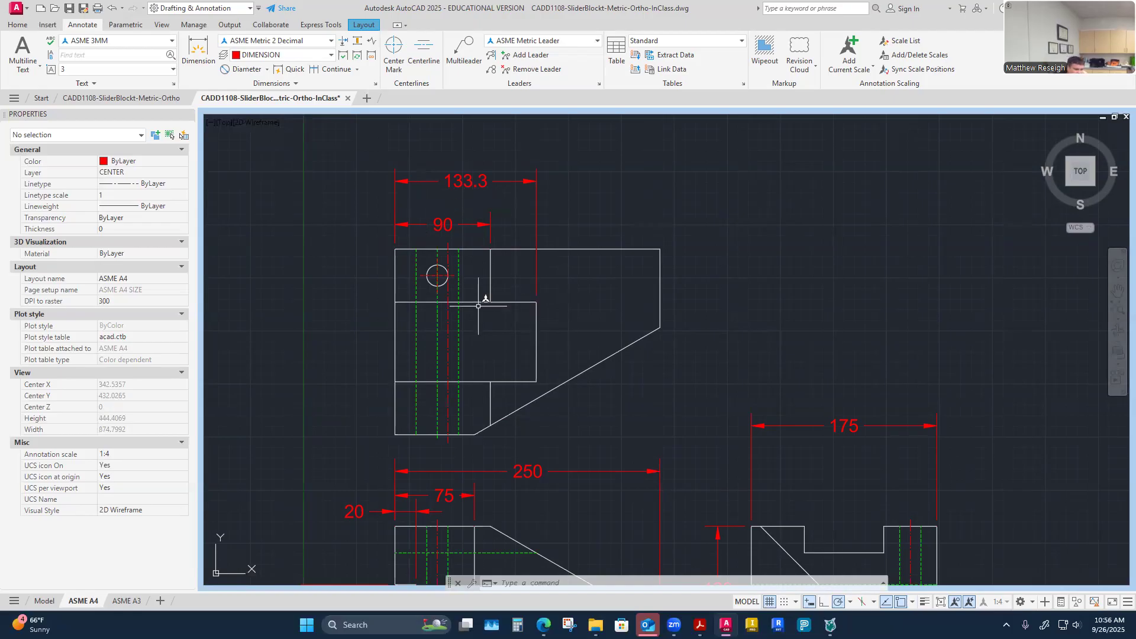
pyautogui.scroll(-4, 485, 307)
pyautogui.scroll(4, 512, 308)
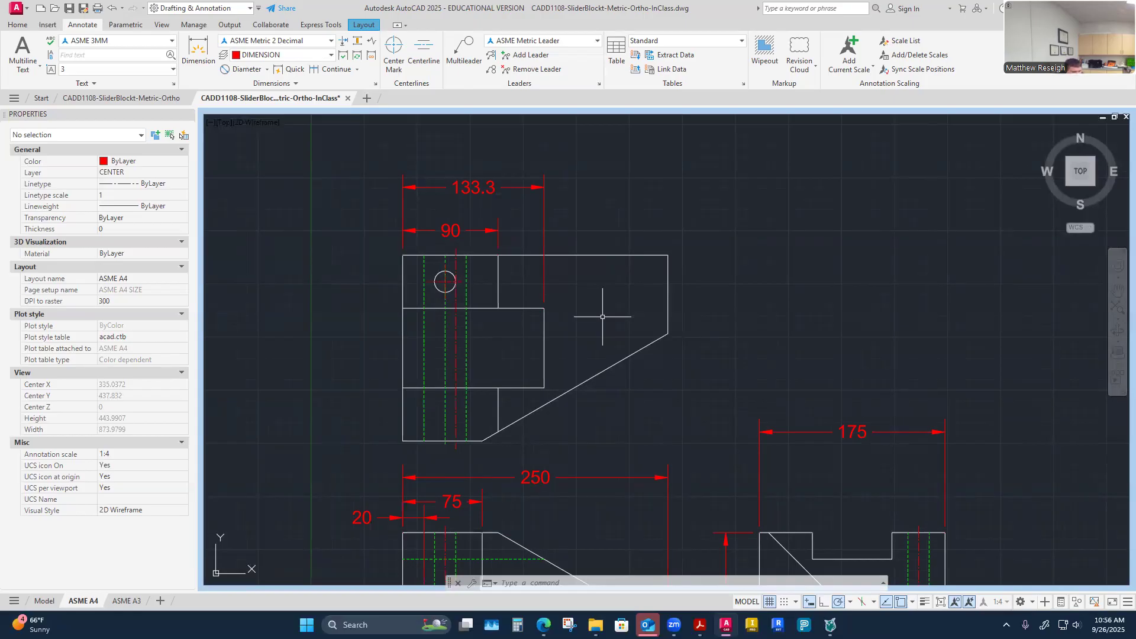
# Step: Add an angular dimension between the top view's bottom edge and its sloped edge, placing the arc below the slope
pyautogui.scroll(-3, 553, 398)
pyautogui.scroll(3, 540, 406)
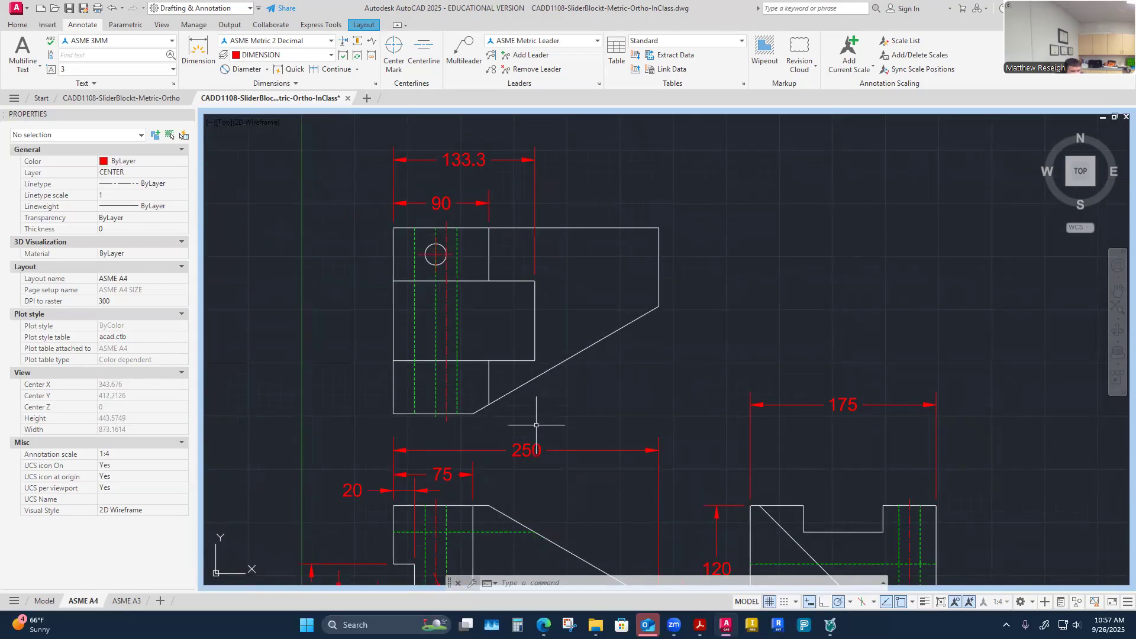
pyautogui.scroll(-3, 654, 375)
pyautogui.scroll(3, 667, 367)
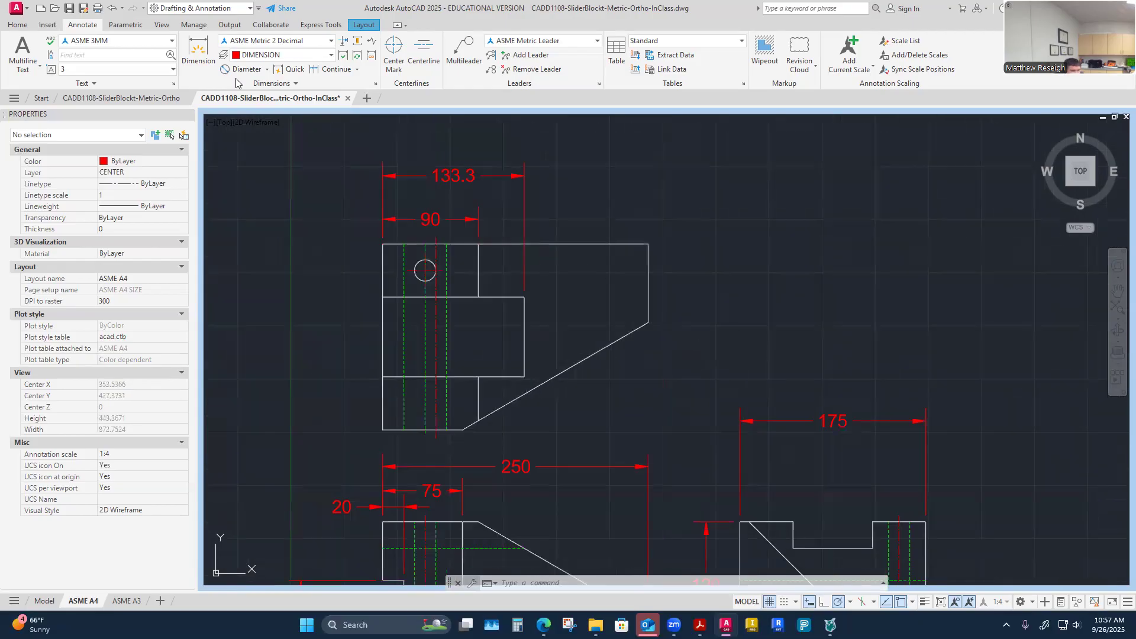
pyautogui.click(268, 70)
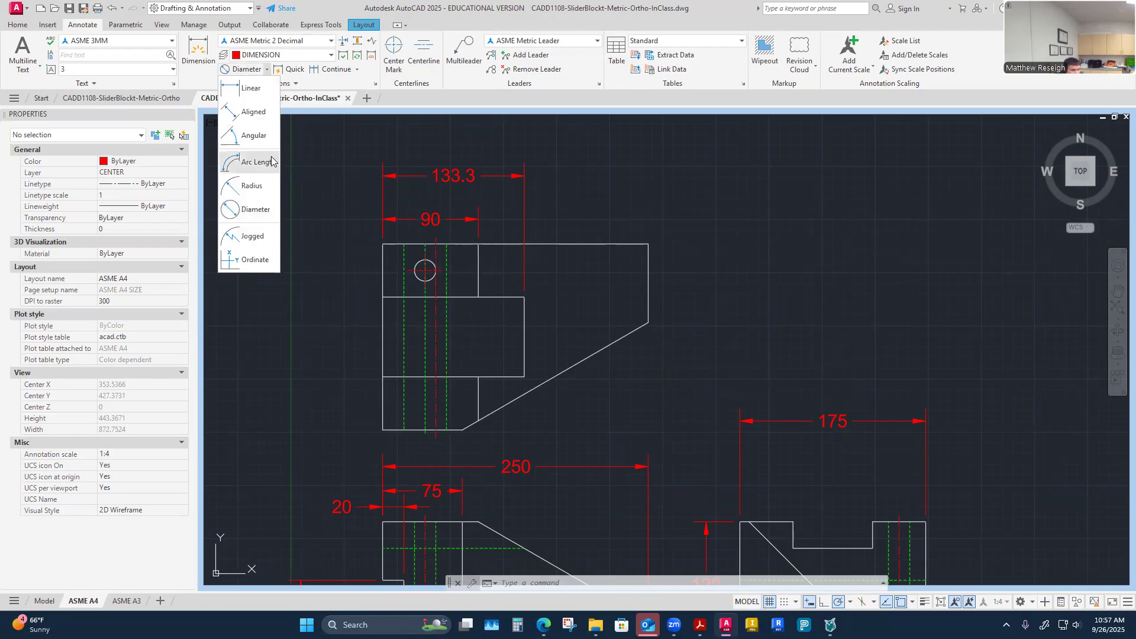
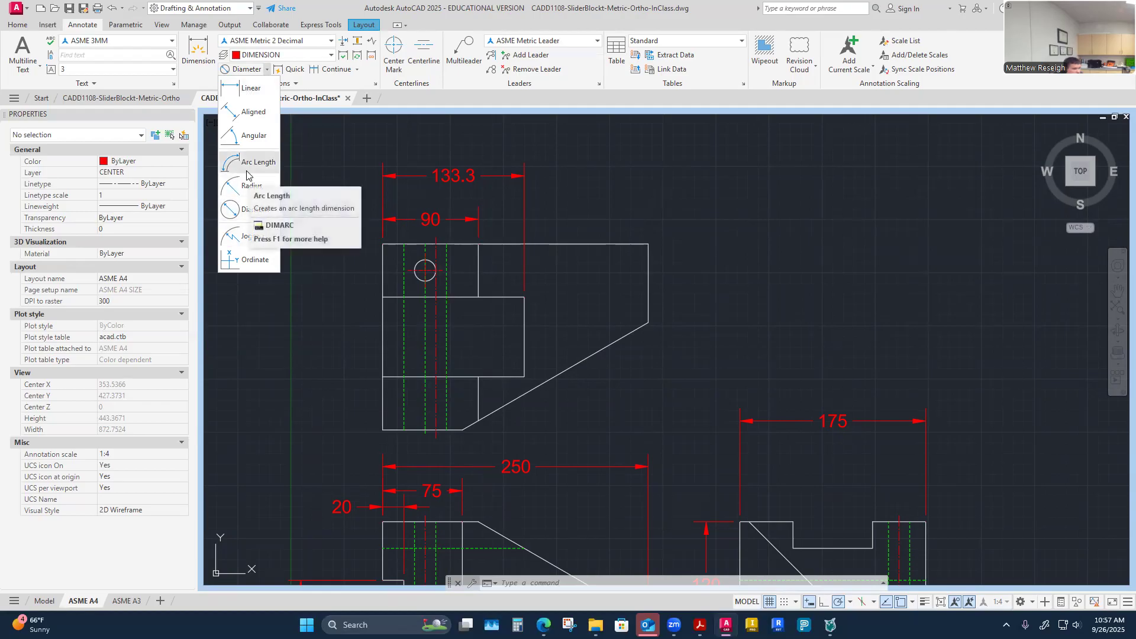
pyautogui.click(251, 137)
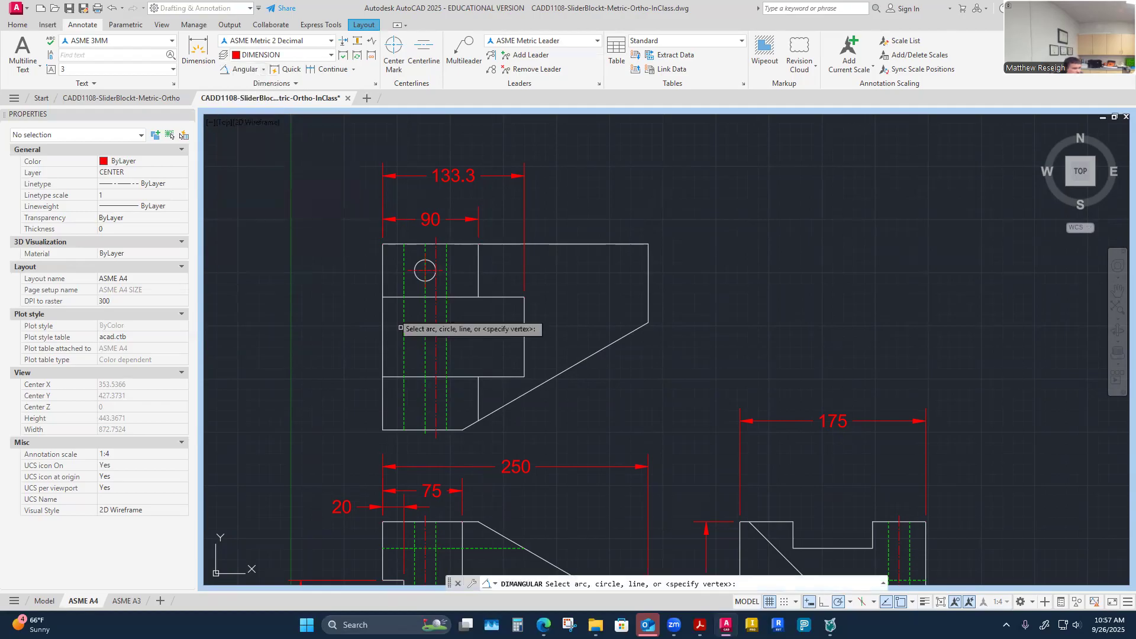
pyautogui.scroll(2, 474, 459)
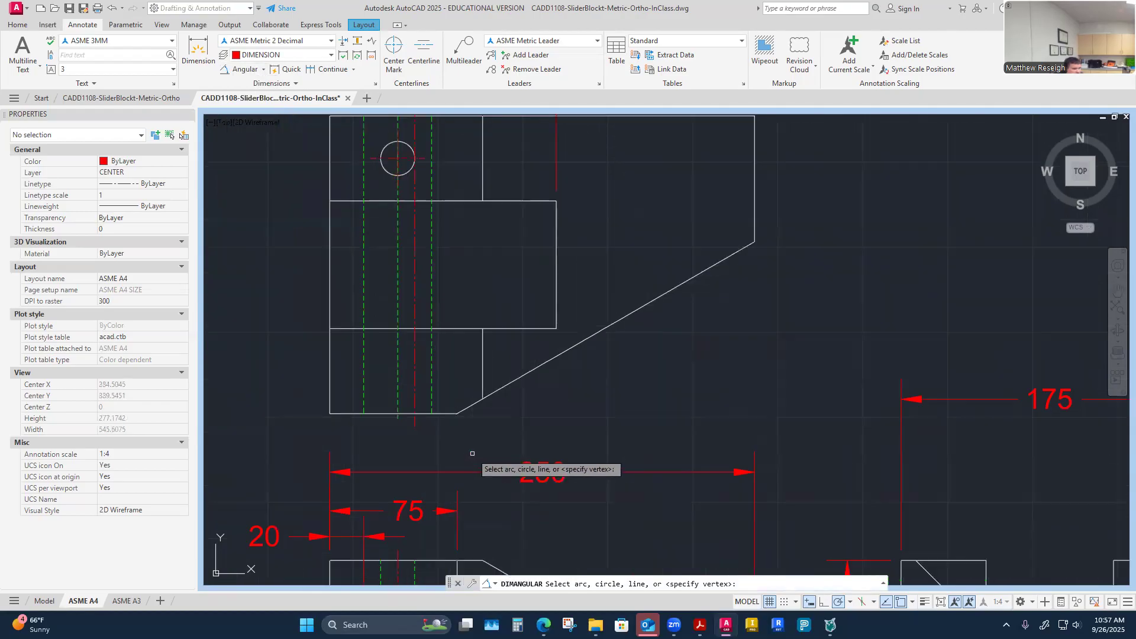
pyautogui.click(449, 414)
pyautogui.click(510, 383)
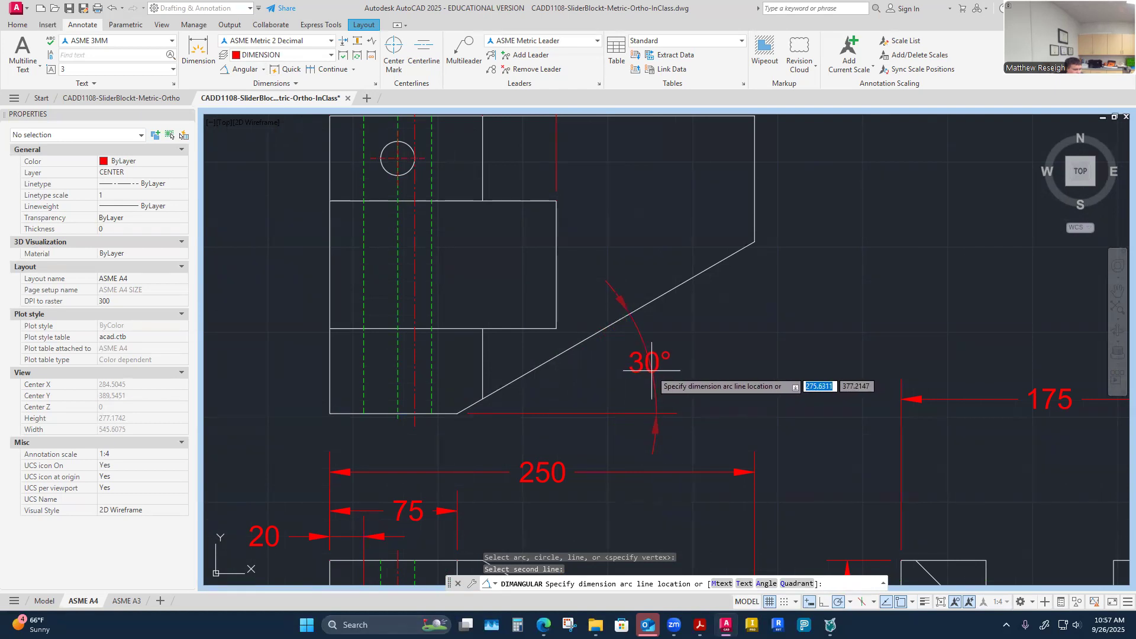
pyautogui.click(652, 370)
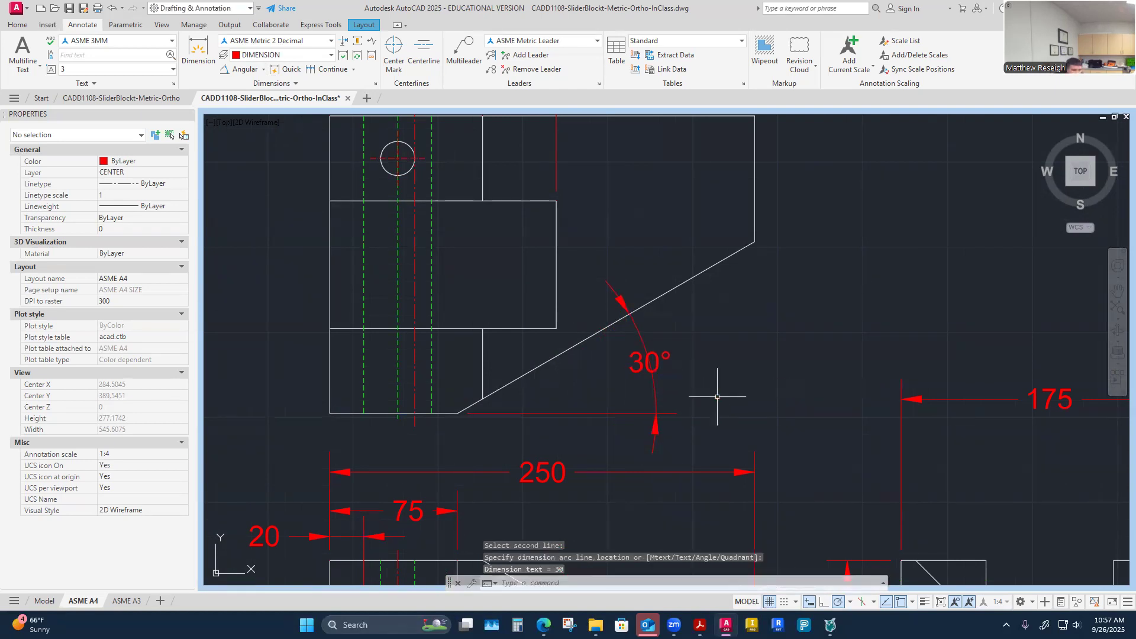
# Step: Move the slope's angular dimension farther out from the vertex so its arrows fit inside the angle
pyautogui.click(653, 373)
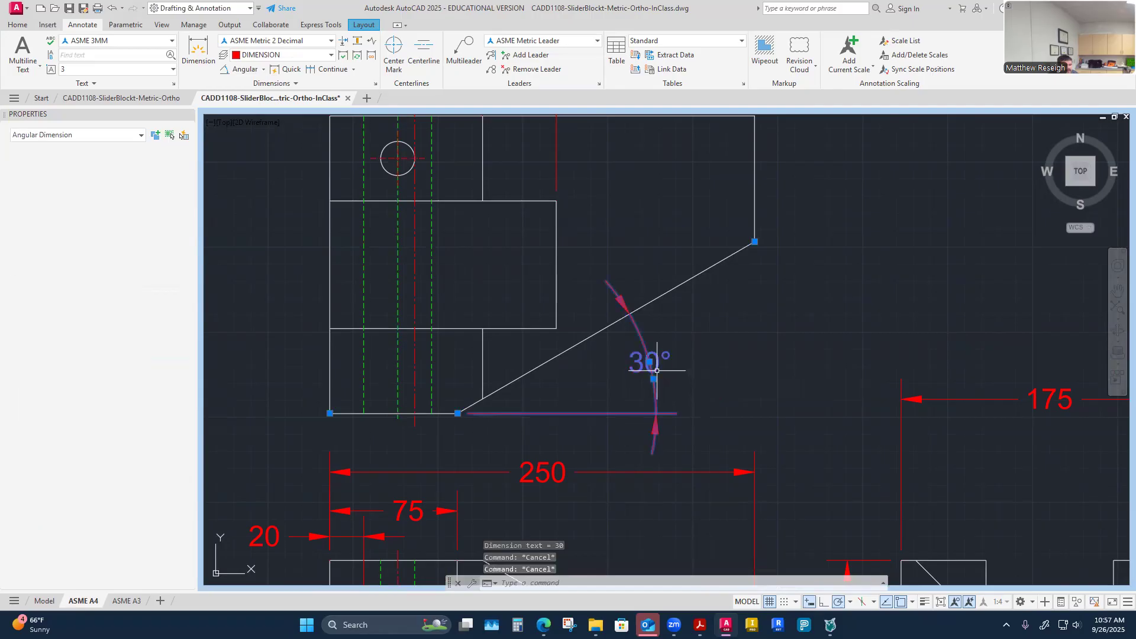
pyautogui.click(650, 361)
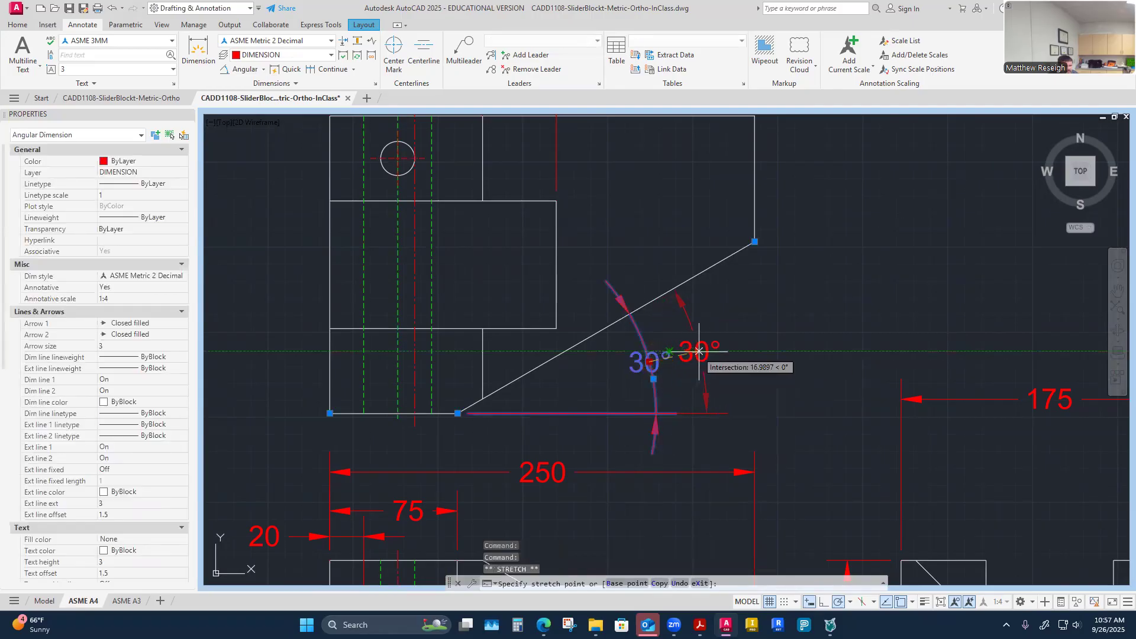
pyautogui.click(697, 352)
pyautogui.press('Escape')
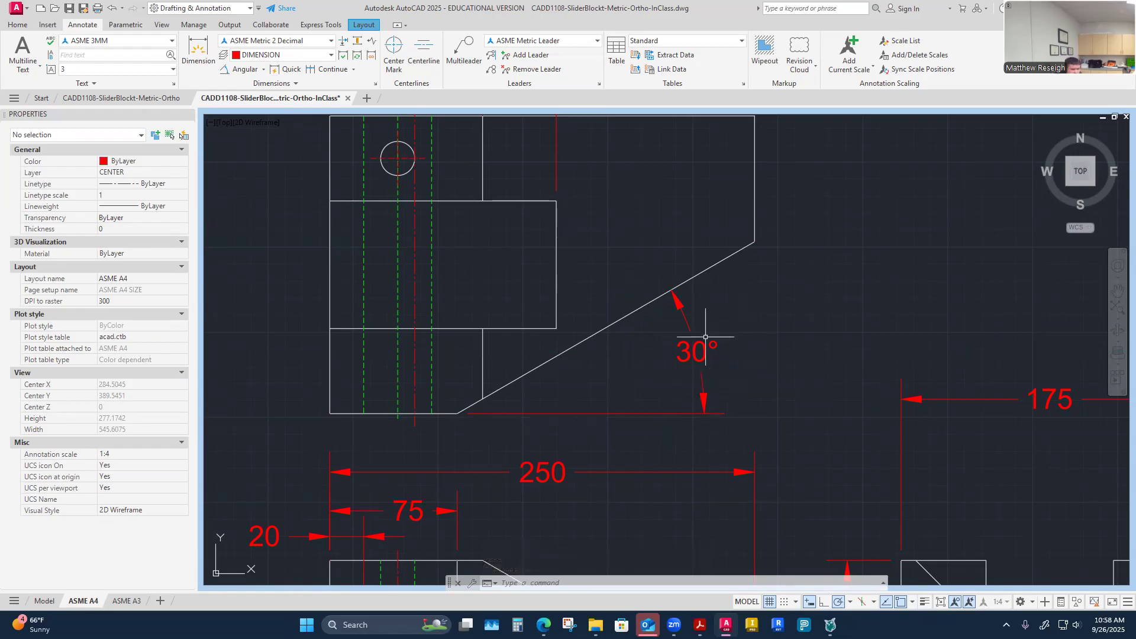
# Step: Begin dimensioning the top view's right vertical edge from its upper-right corner
pyautogui.scroll(-2, 635, 361)
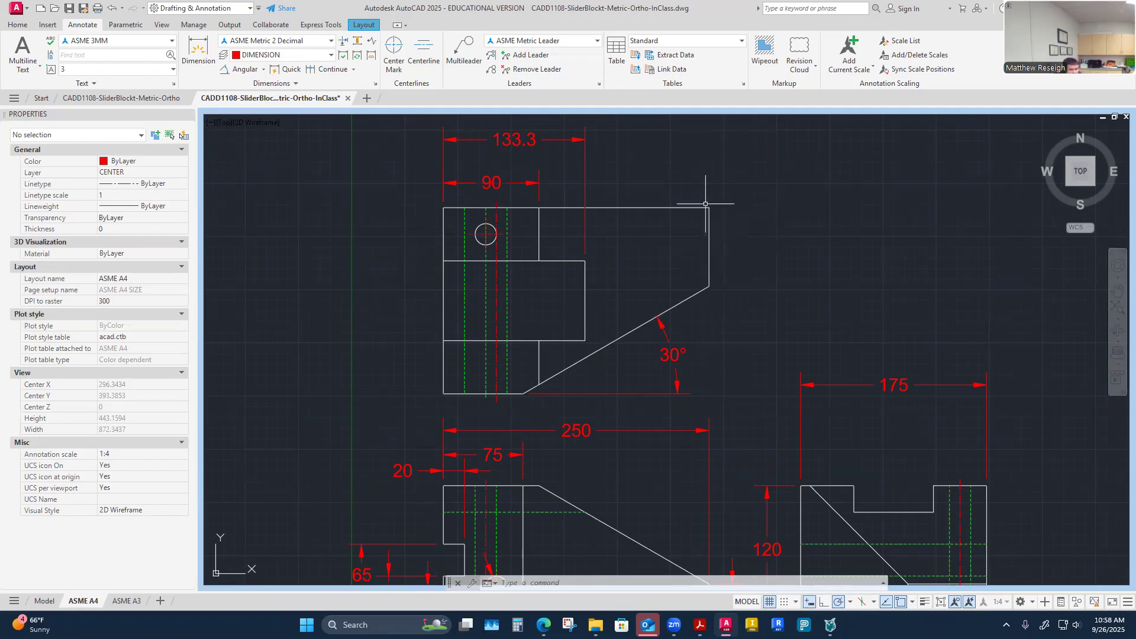
pyautogui.click(199, 50)
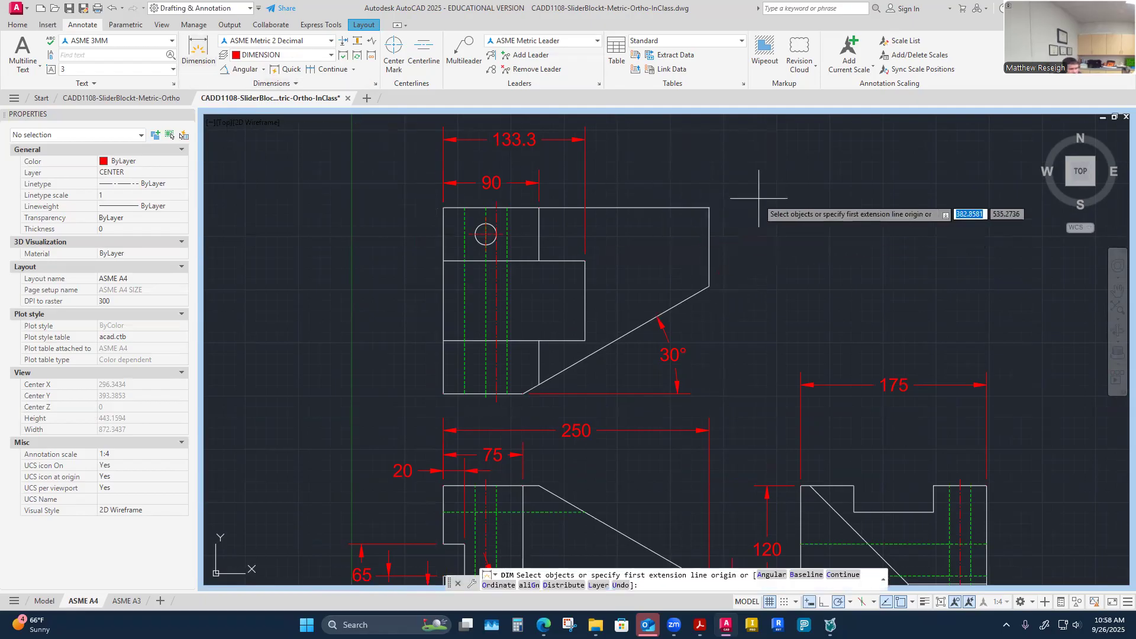
pyautogui.click(709, 208)
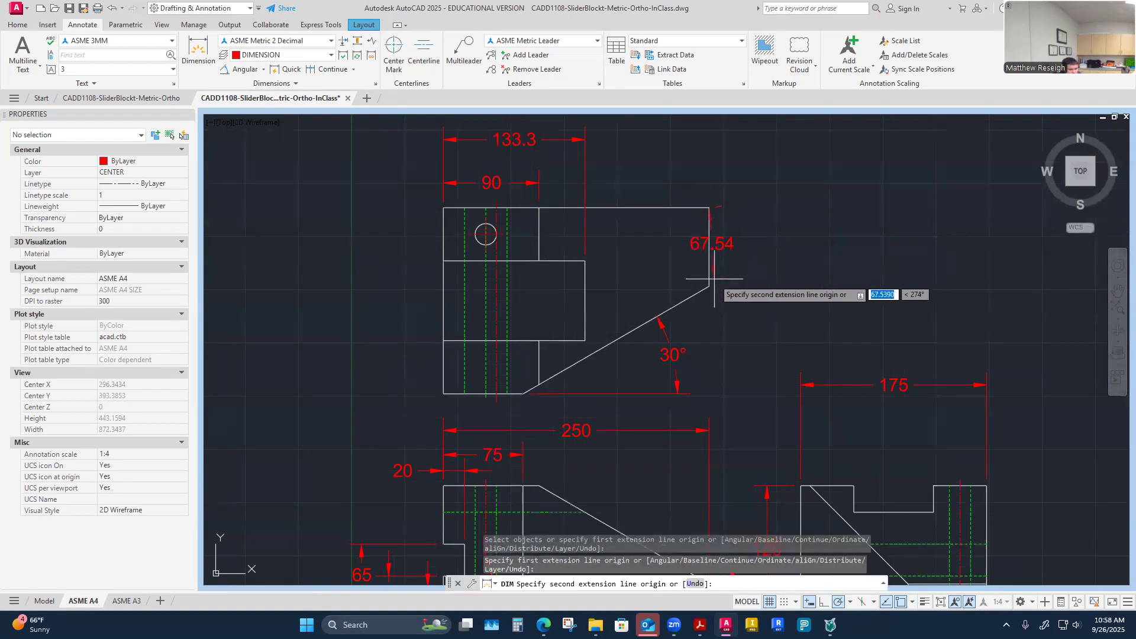
# Step: Dimension the vertical edge at the far end of the top view, placing the dimension line with a value of 10
pyautogui.click(708, 286)
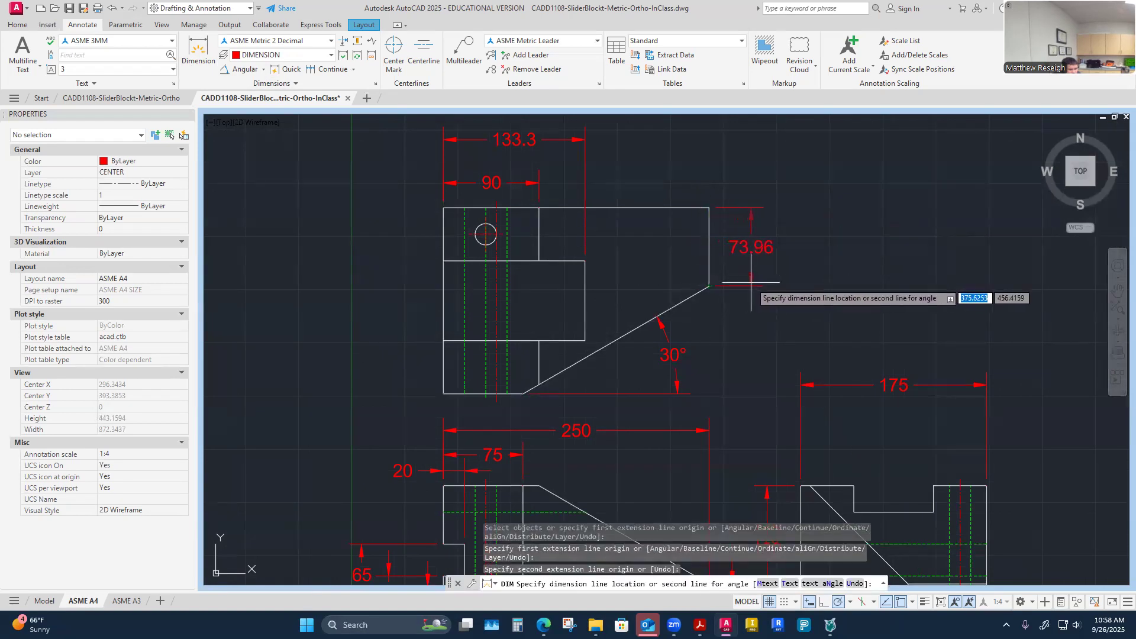
pyautogui.write('10')
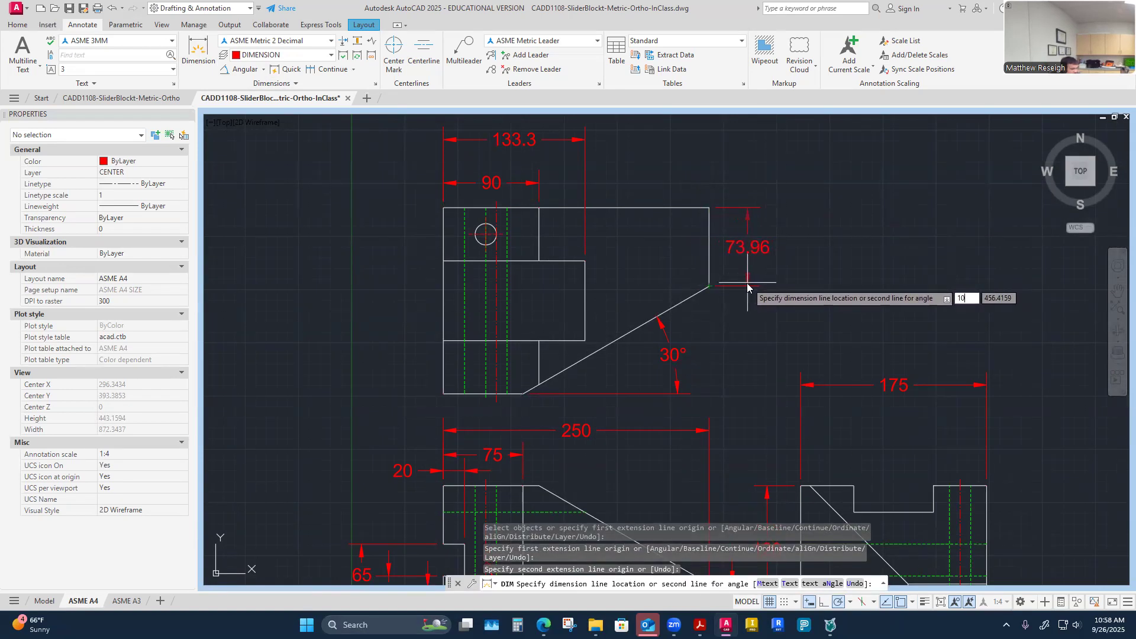
pyautogui.press('Return')
pyautogui.scroll(2, 740, 251)
pyautogui.press('Escape')
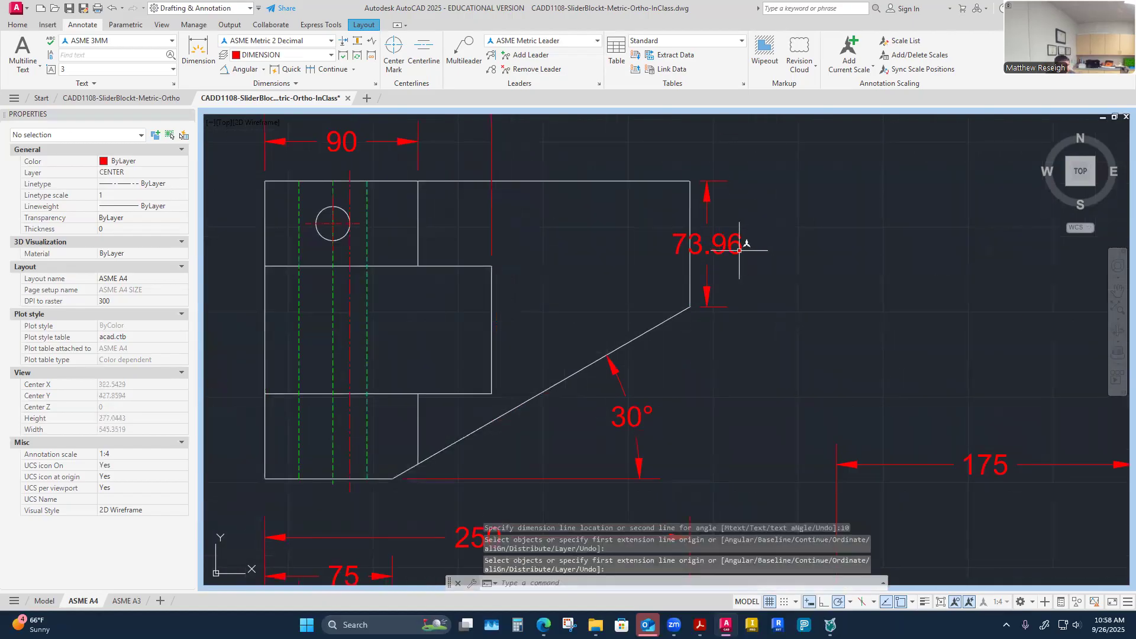
# Step: Move the vertical edge's dimension farther outward so its text clears the top view's outline
pyautogui.click(737, 246)
pyautogui.click(717, 243)
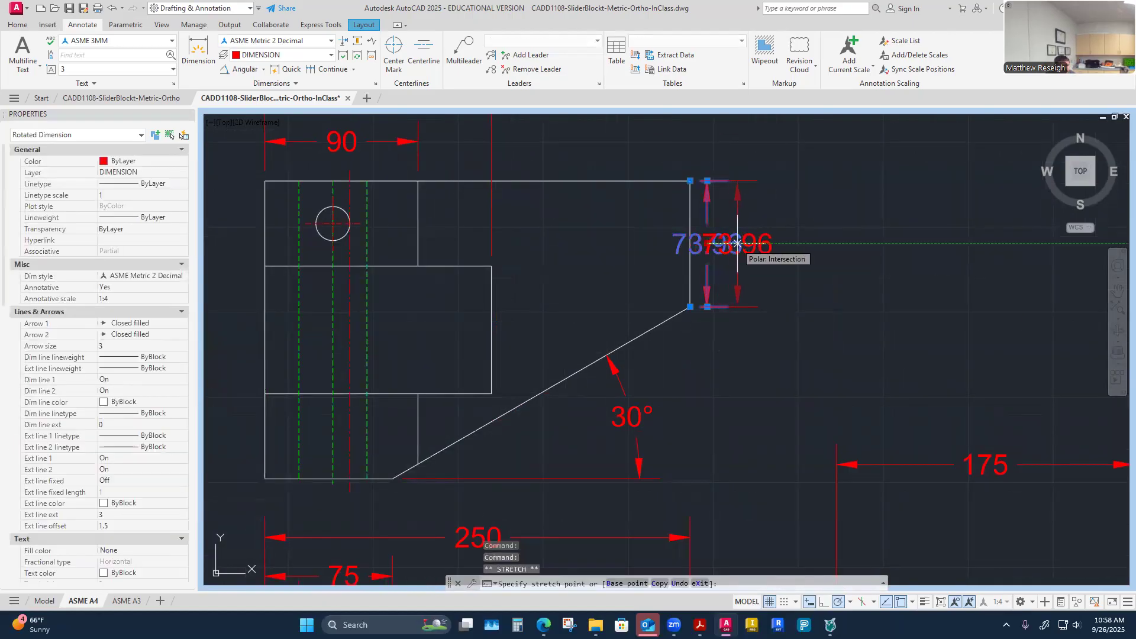
pyautogui.click(742, 244)
pyautogui.press('Escape')
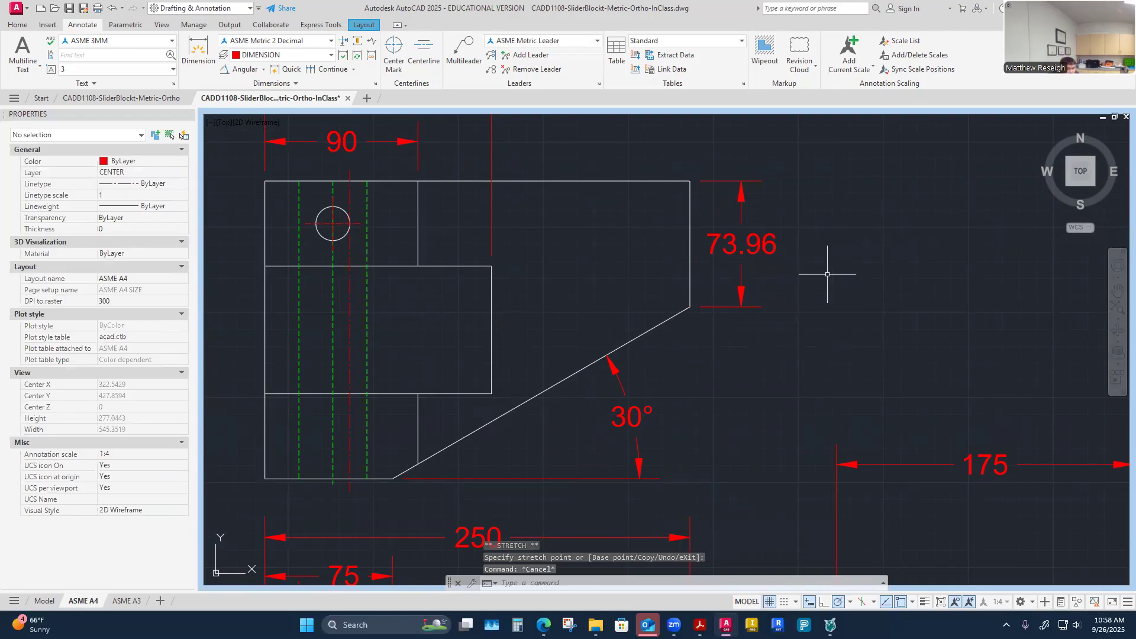
# Step: Examine the top, front and side views for features that still need dimensions
pyautogui.scroll(-2, 779, 271)
pyautogui.scroll(-2, 779, 271)
pyautogui.scroll(2, 805, 382)
pyautogui.scroll(2, 755, 445)
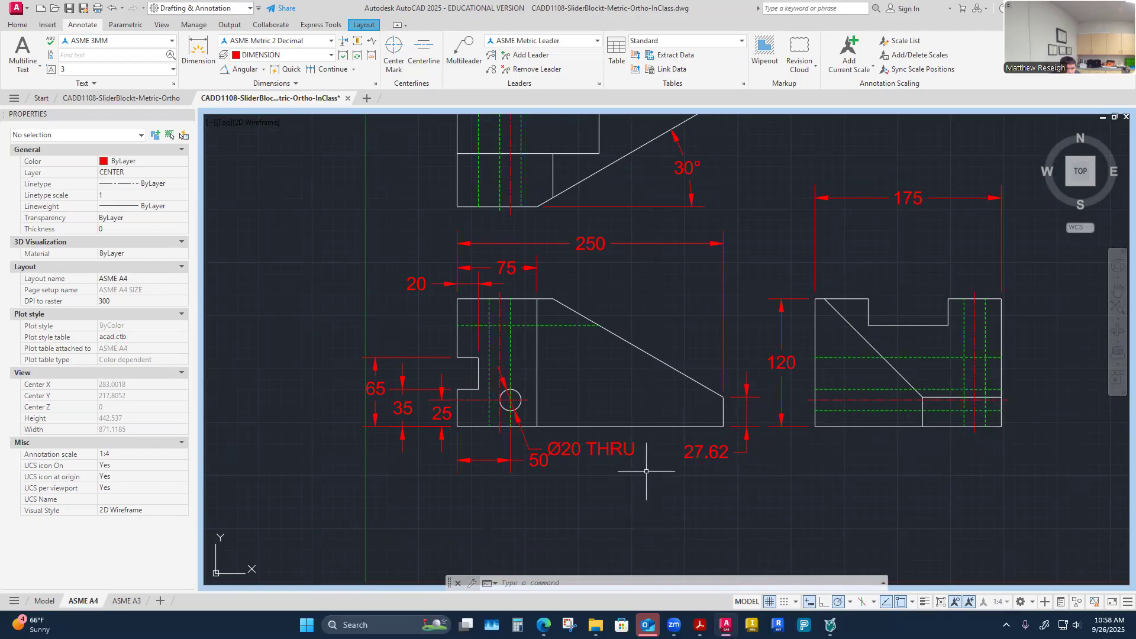
pyautogui.scroll(-3, 727, 417)
pyautogui.scroll(3, 734, 313)
pyautogui.scroll(-3, 875, 456)
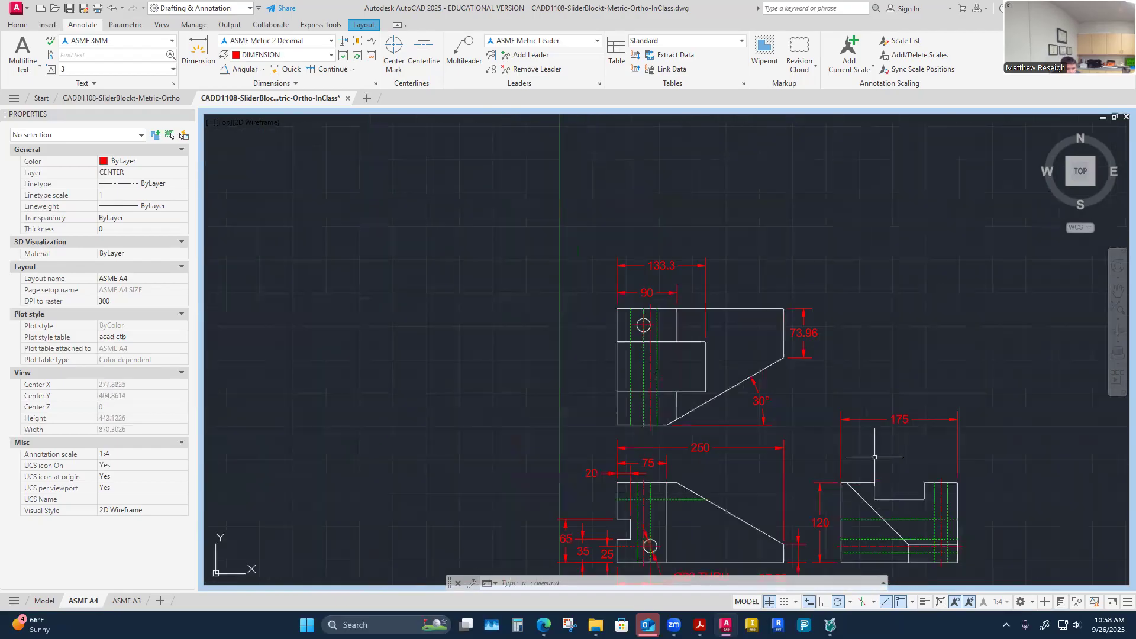
pyautogui.scroll(4, 913, 509)
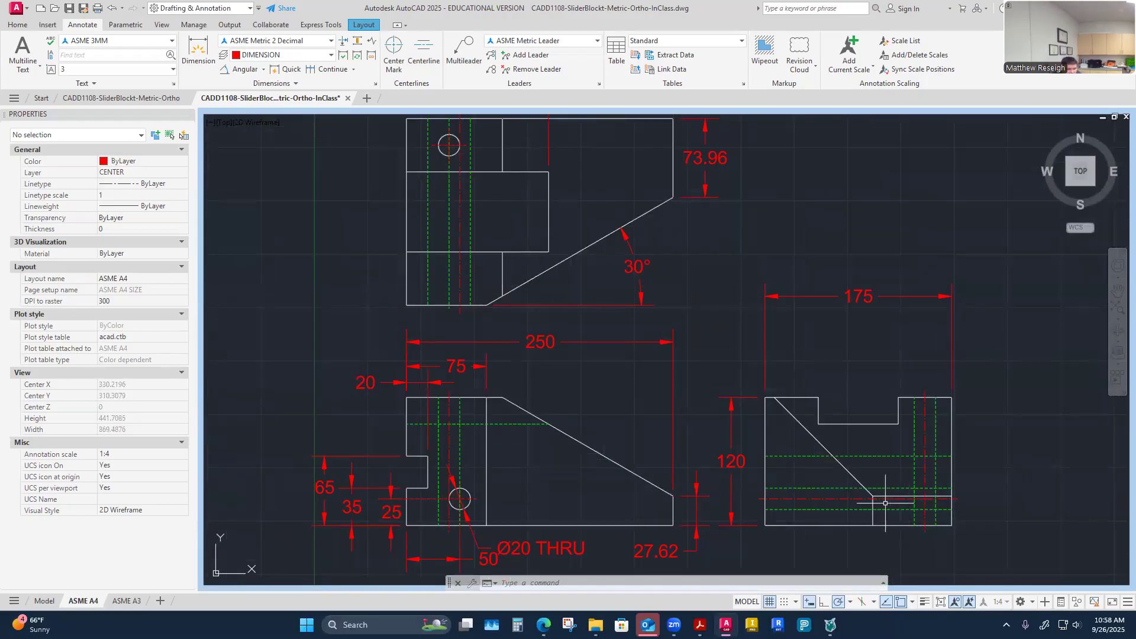
pyautogui.scroll(-3, 887, 506)
pyautogui.scroll(3, 741, 279)
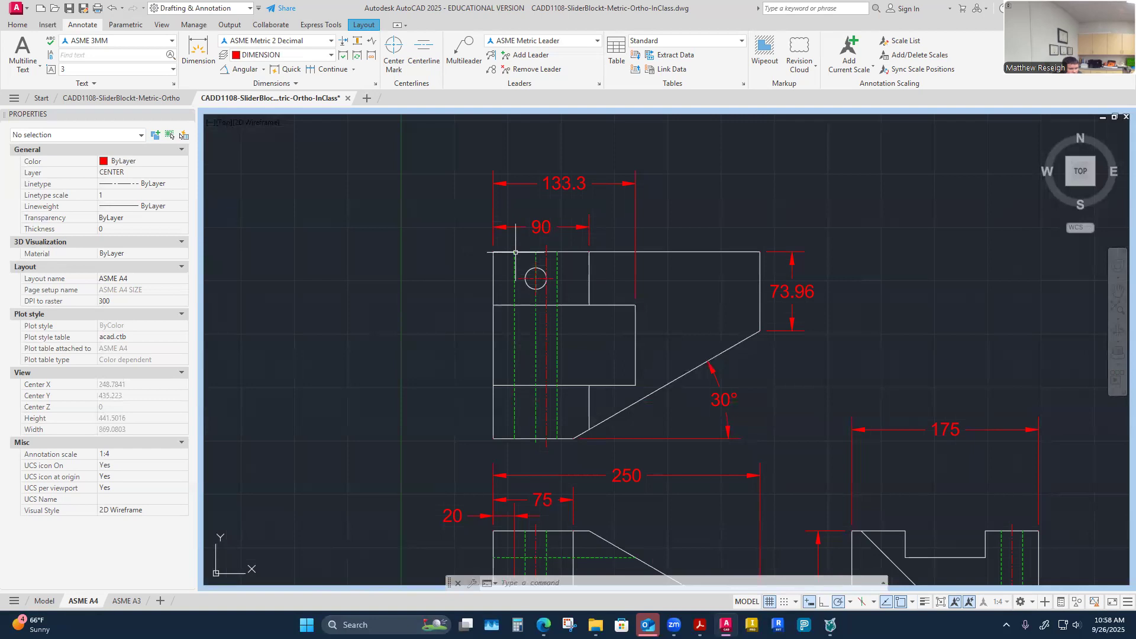
# Step: Add a diameter dimension to the hole in the top view, placing its text outside the block's outline
pyautogui.scroll(2, 509, 255)
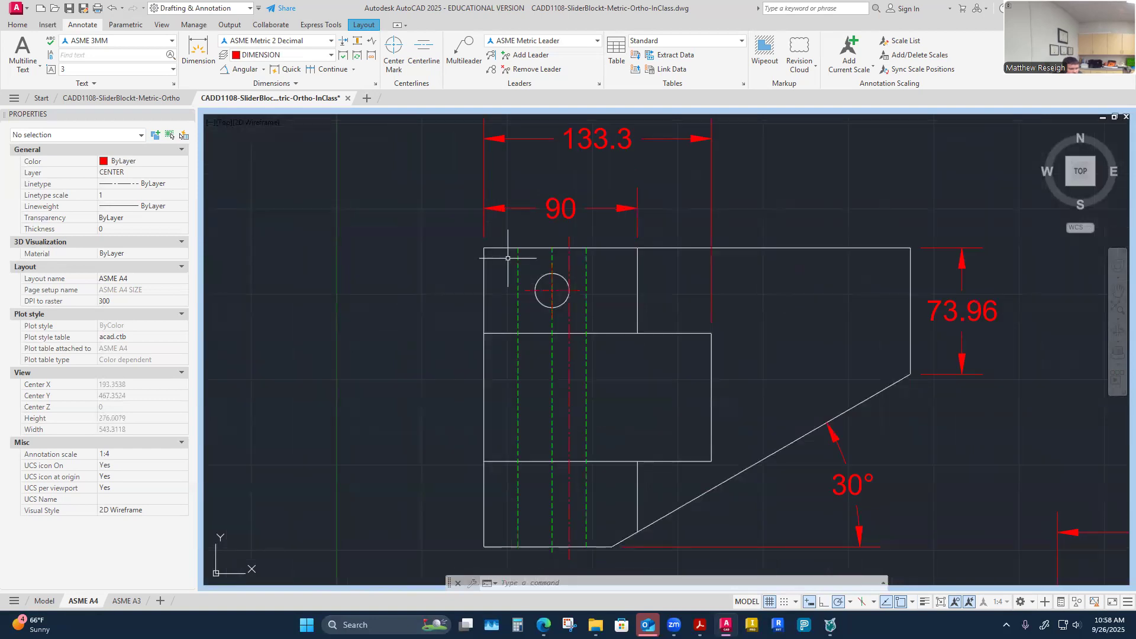
pyautogui.click(264, 73)
pyautogui.click(266, 212)
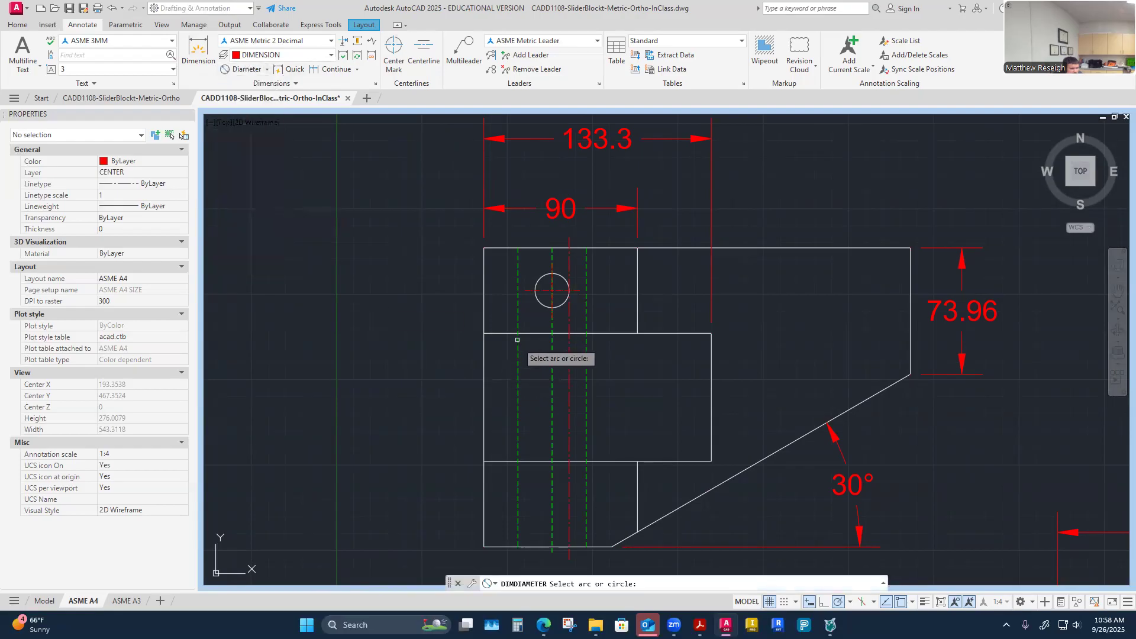
pyautogui.click(539, 302)
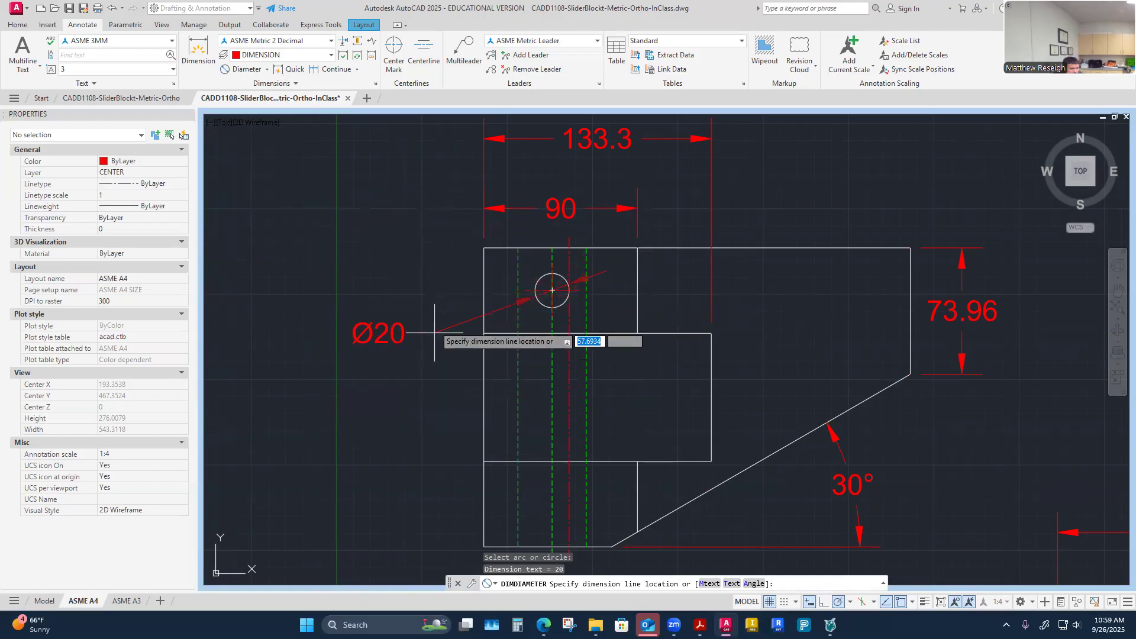
pyautogui.click(427, 406)
pyautogui.press('Escape')
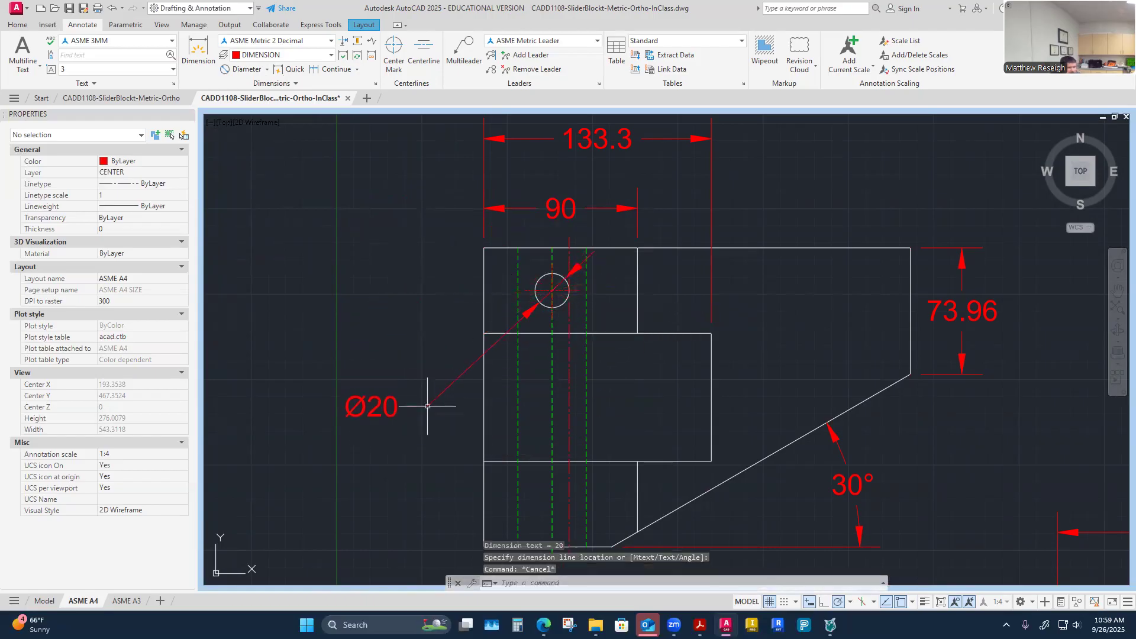
# Step: Add THRU on a second line below the top view hole's diameter dimension text
pyautogui.click(378, 410)
pyautogui.doubleClick(373, 407)
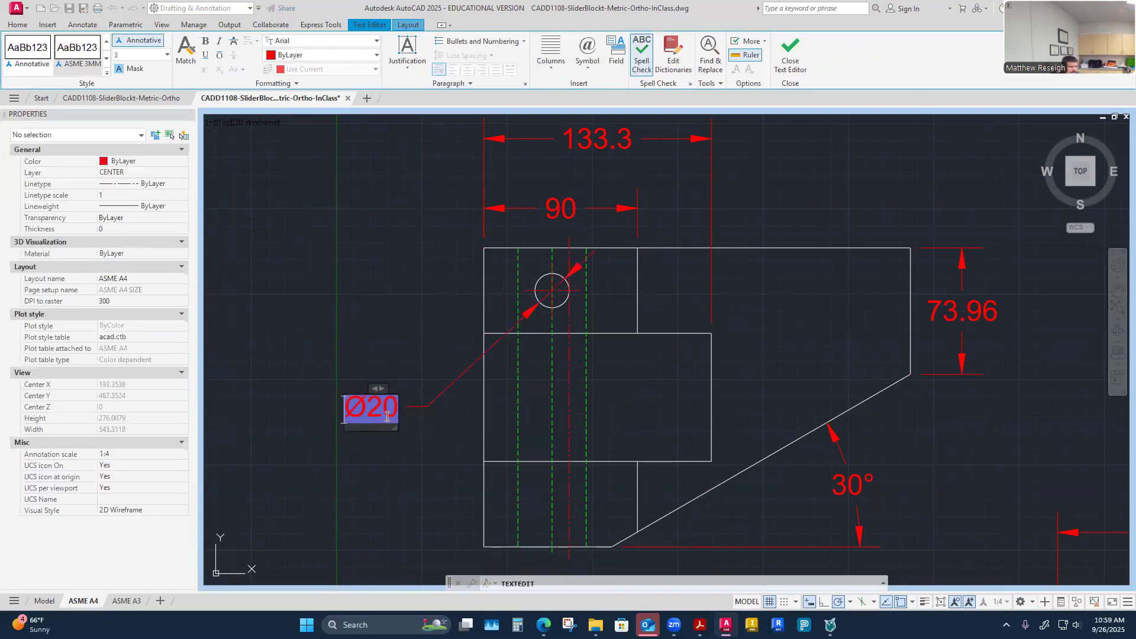
pyautogui.press('Return')
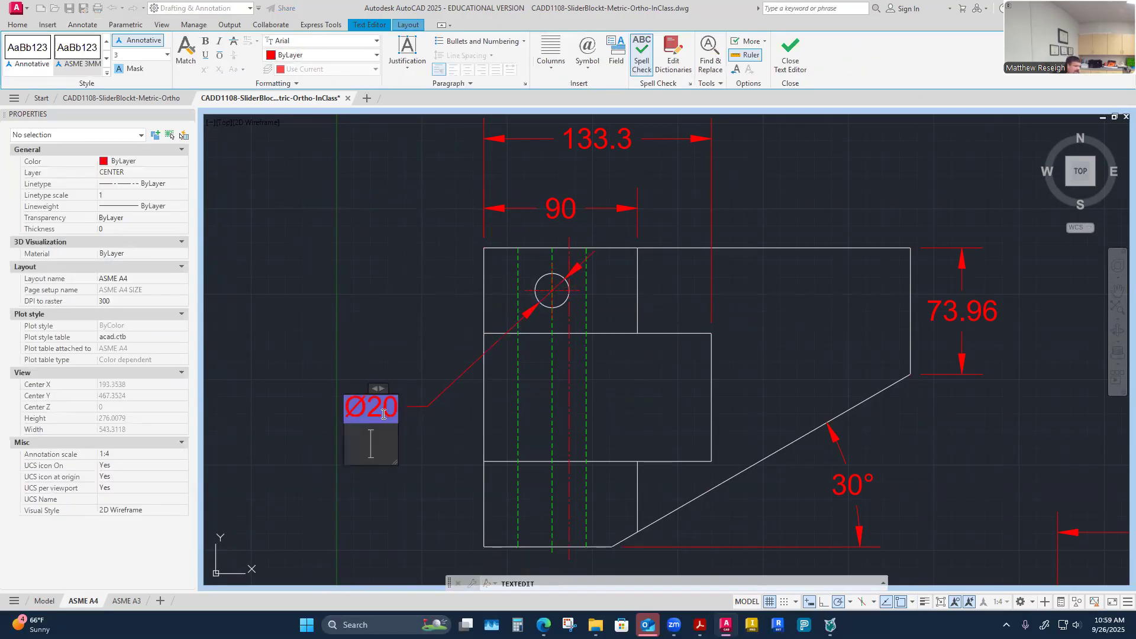
pyautogui.write('THRU')
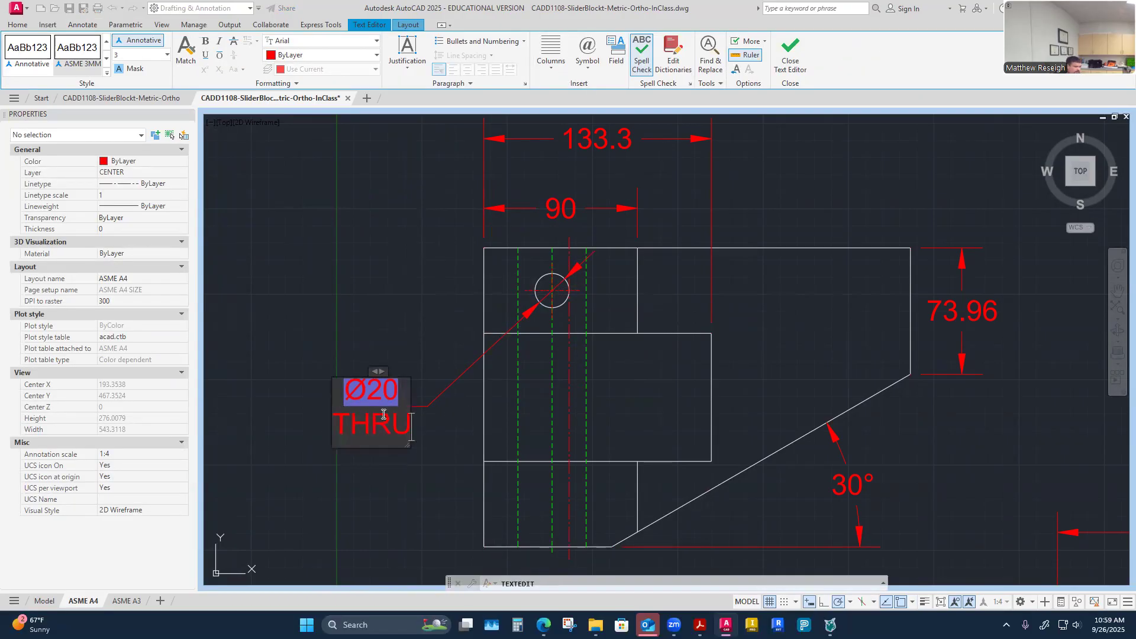
pyautogui.click(352, 306)
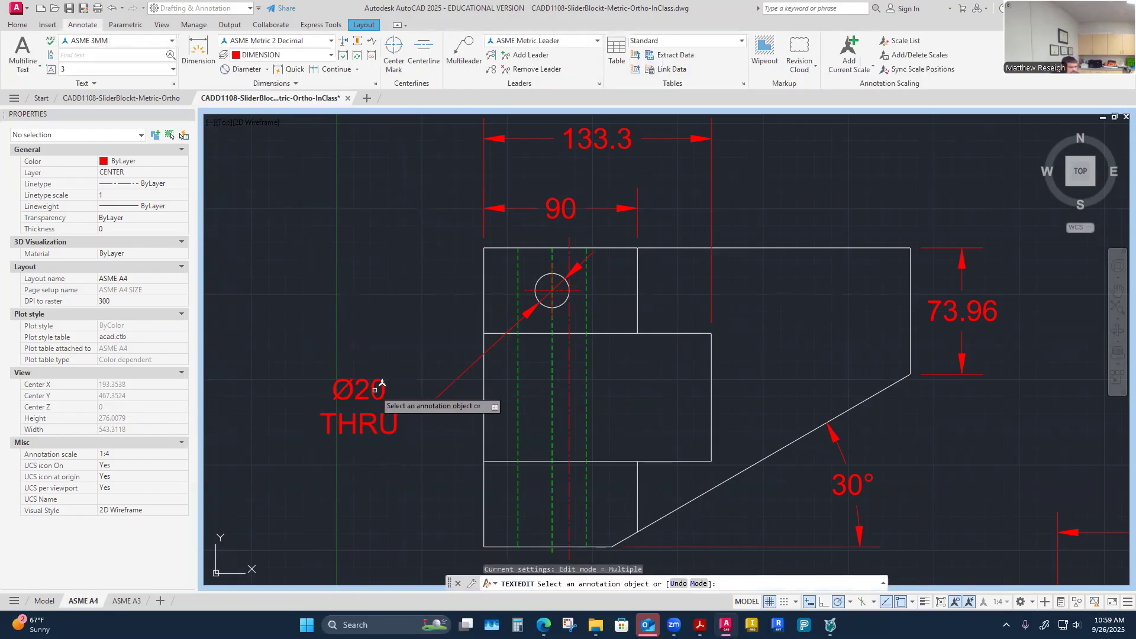
pyautogui.press('Escape')
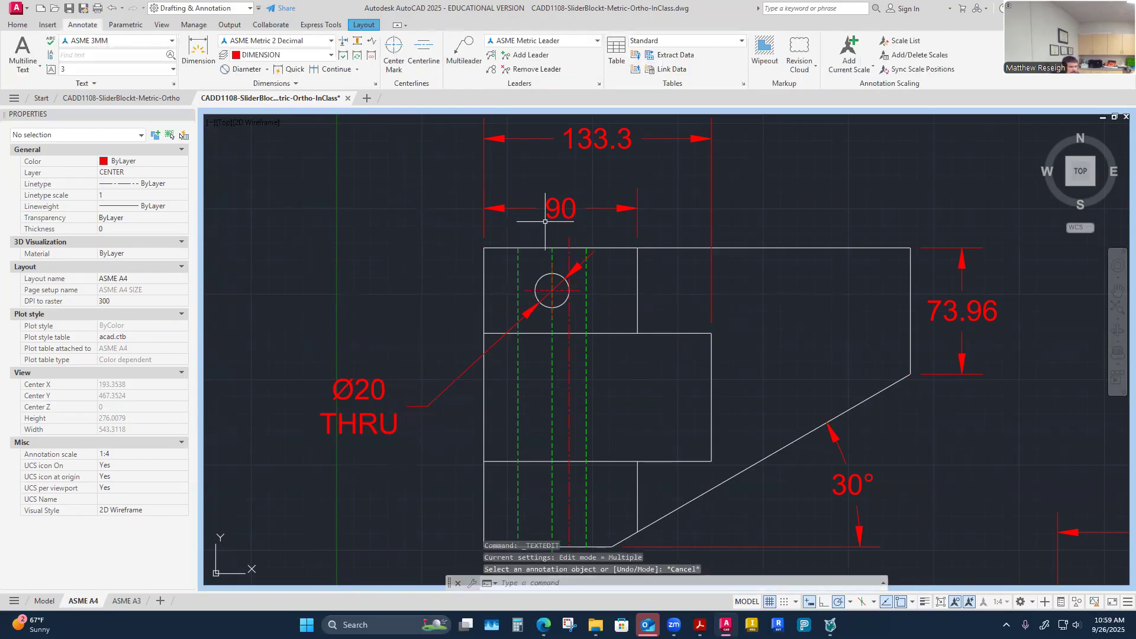
# Step: Dimension the horizontal distance from the top view's upper-left corner to the hole's center, placing it above the view
pyautogui.scroll(2, 556, 298)
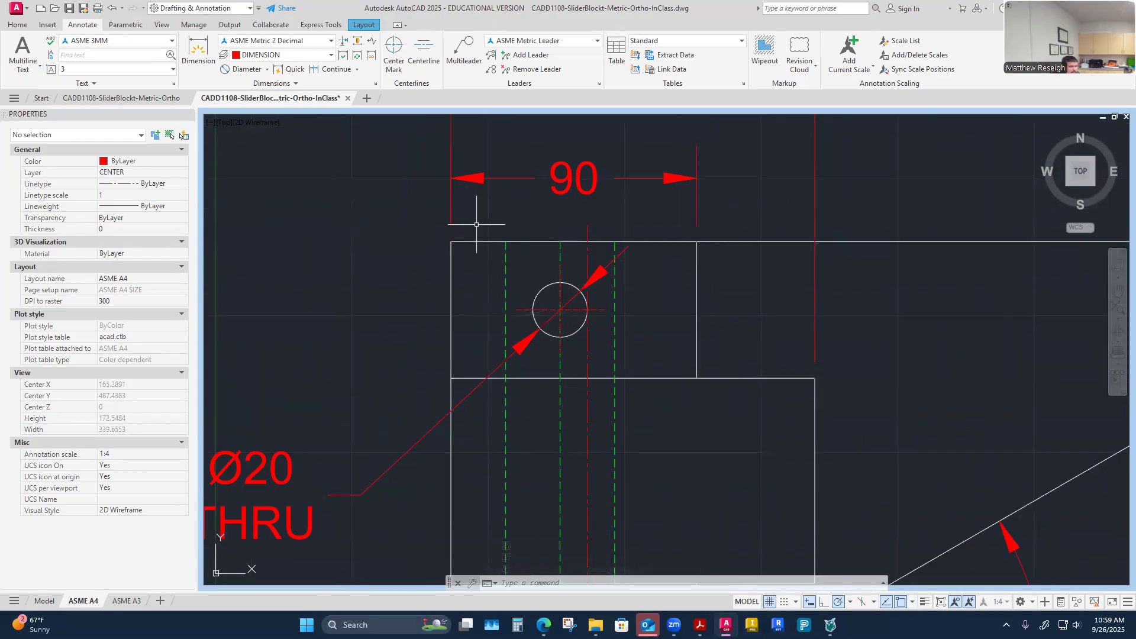
pyautogui.scroll(-4, 541, 324)
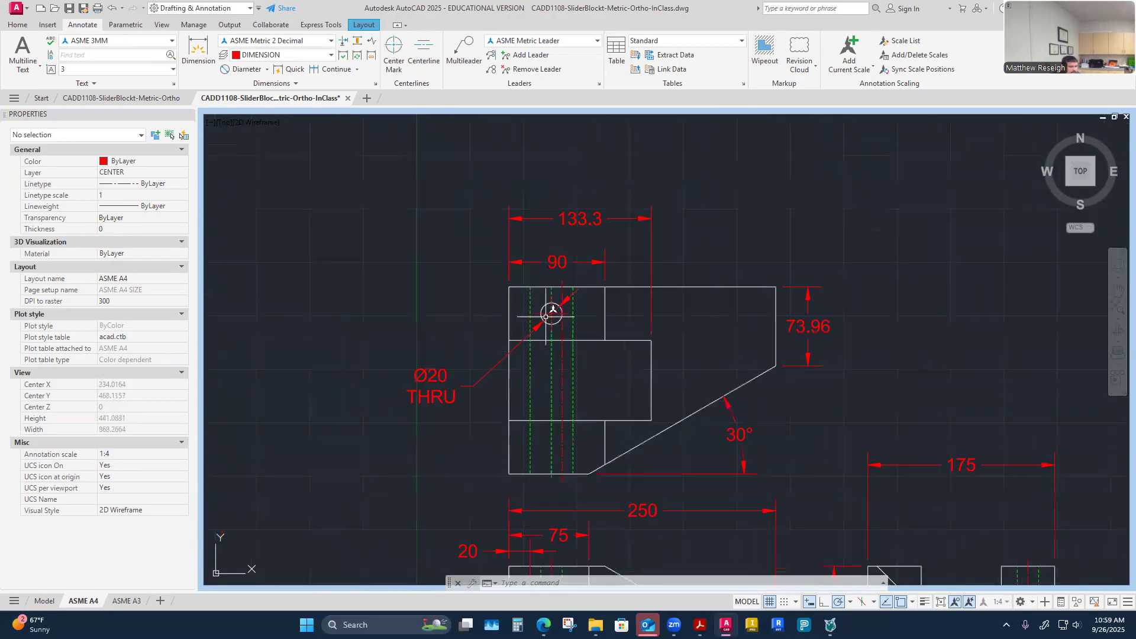
pyautogui.scroll(-4, 550, 290)
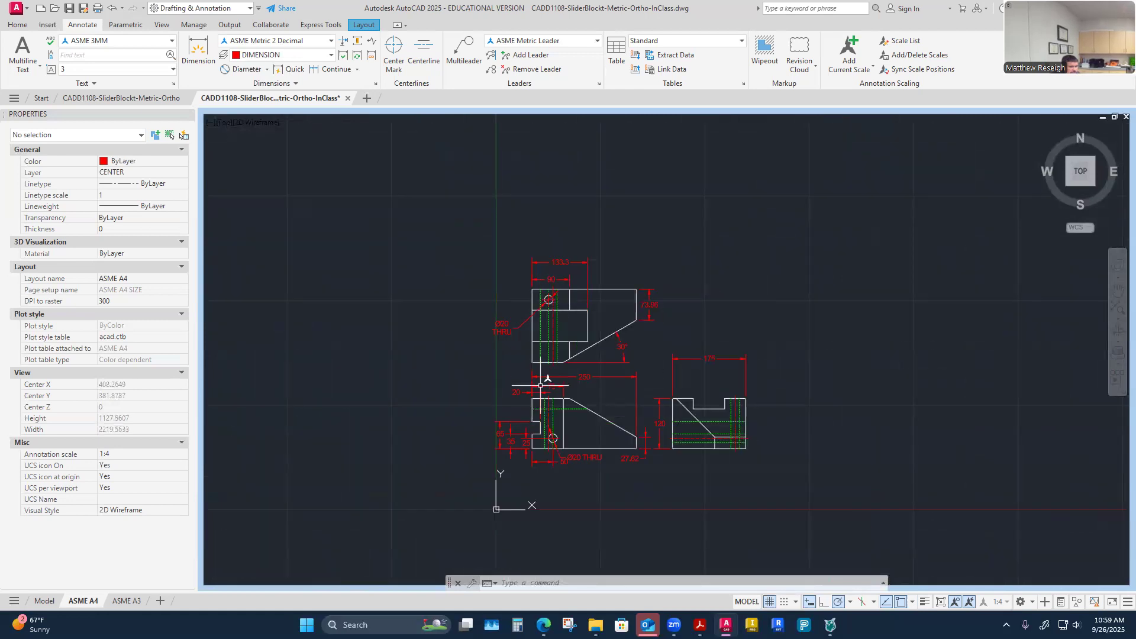
pyautogui.scroll(2, 541, 383)
pyautogui.scroll(3, 525, 486)
pyautogui.scroll(-3, 543, 445)
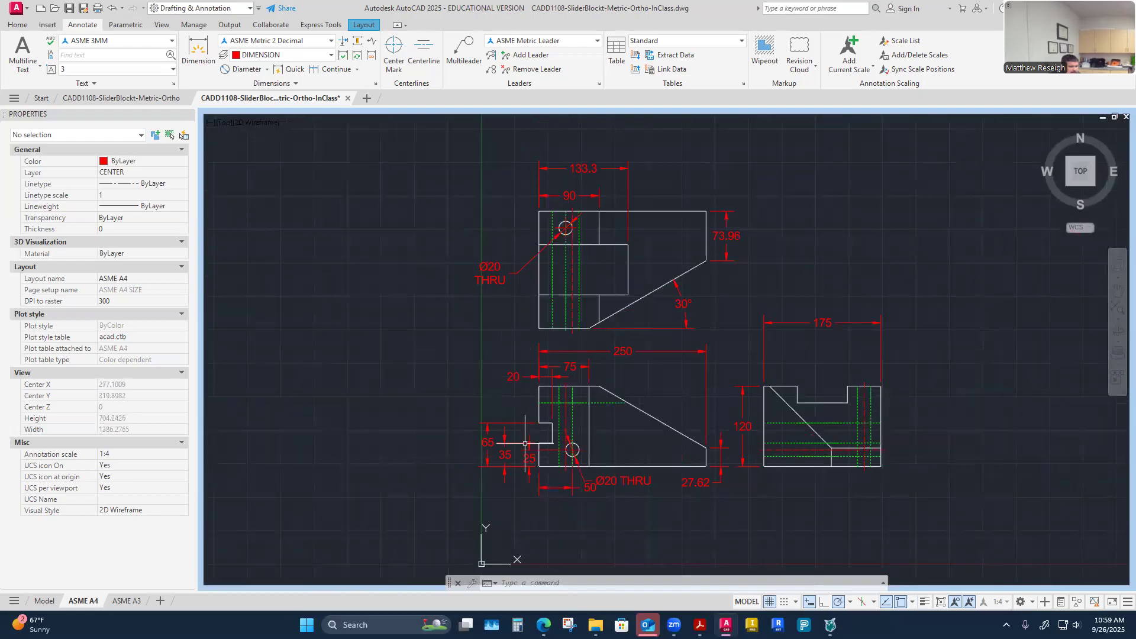
pyautogui.scroll(4, 547, 210)
pyautogui.click(198, 50)
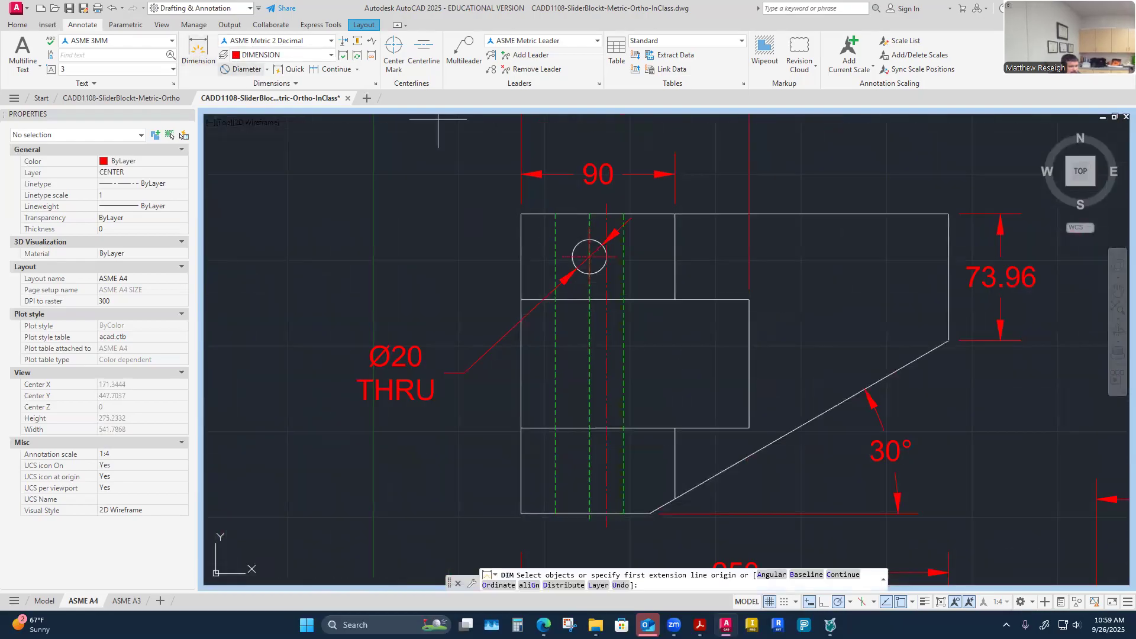
pyautogui.scroll(2, 586, 206)
pyautogui.click(481, 220)
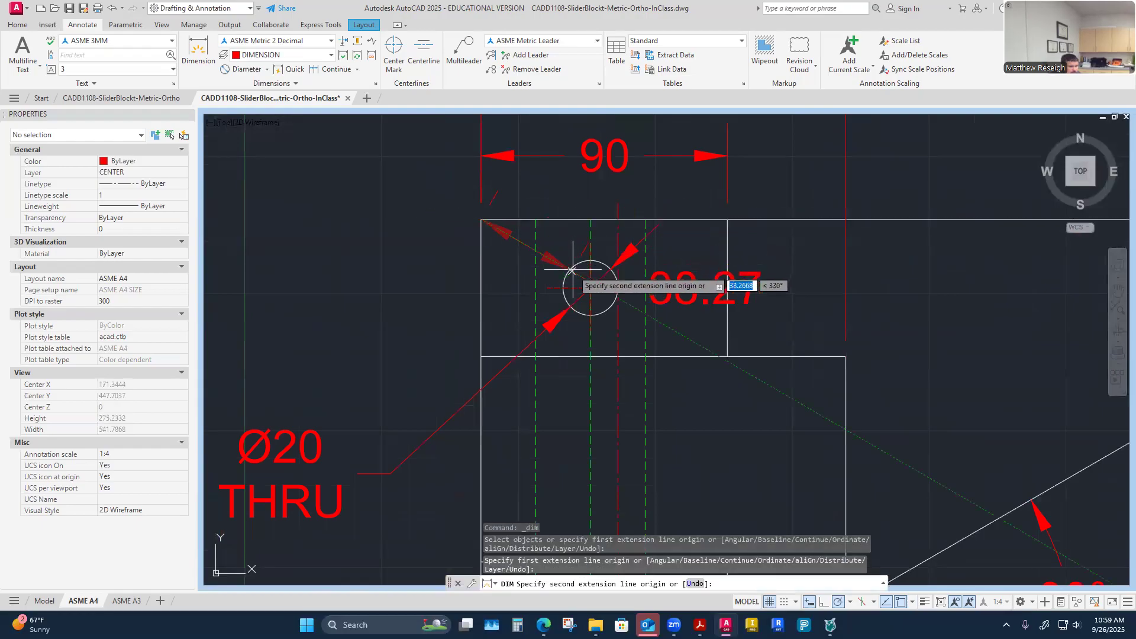
pyautogui.click(590, 289)
pyautogui.scroll(-4, 526, 176)
pyautogui.scroll(4, 526, 176)
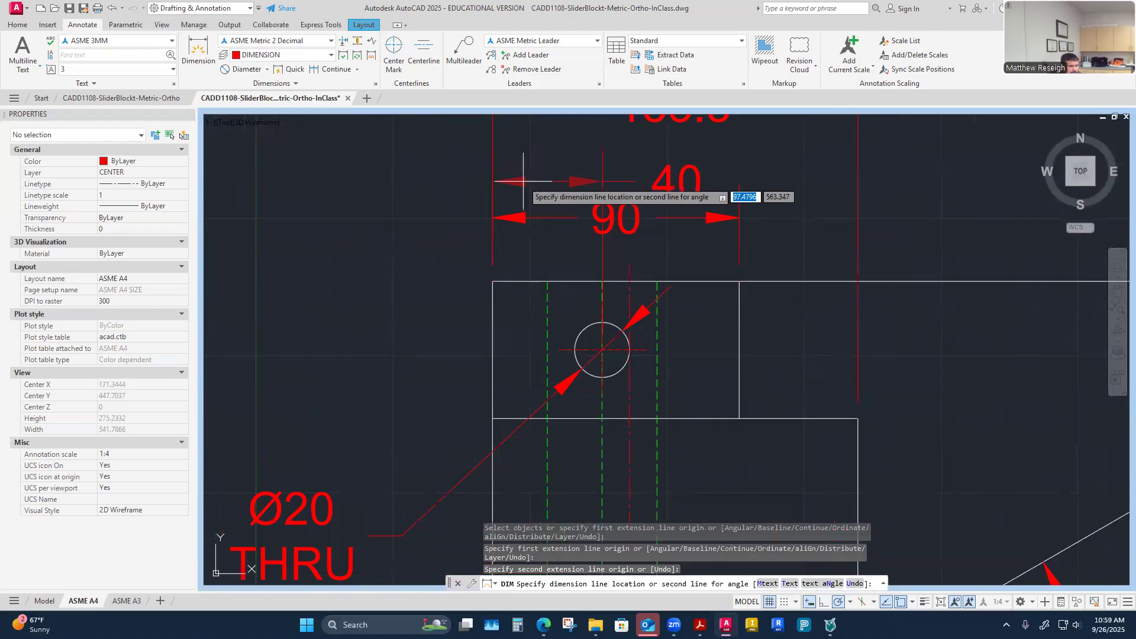
pyautogui.click(527, 181)
pyautogui.press('Escape')
# Step: Move the 90 dimension higher above the top view, beyond the hole's location dimension
pyautogui.click(616, 233)
pyautogui.press('Escape')
pyautogui.click(625, 230)
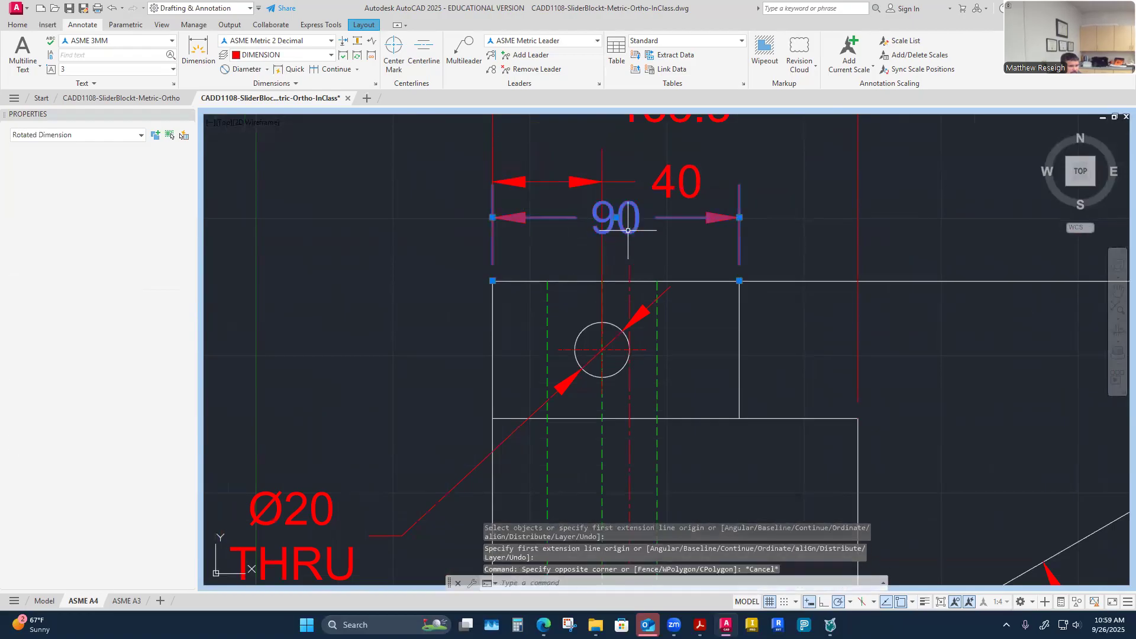
pyautogui.click(616, 217)
pyautogui.click(616, 135)
pyautogui.press('Escape')
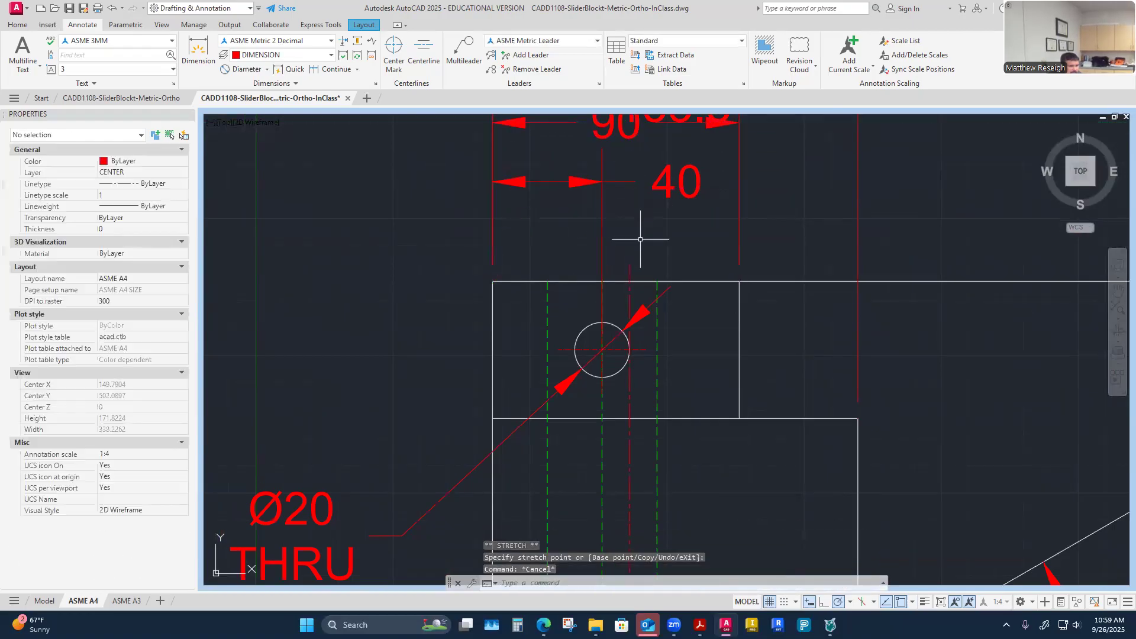
# Step: Relocate the hole location dimension's extension line origin from the hole's center to the block's upper edge
pyautogui.scroll(-4, 629, 242)
pyautogui.scroll(4, 630, 245)
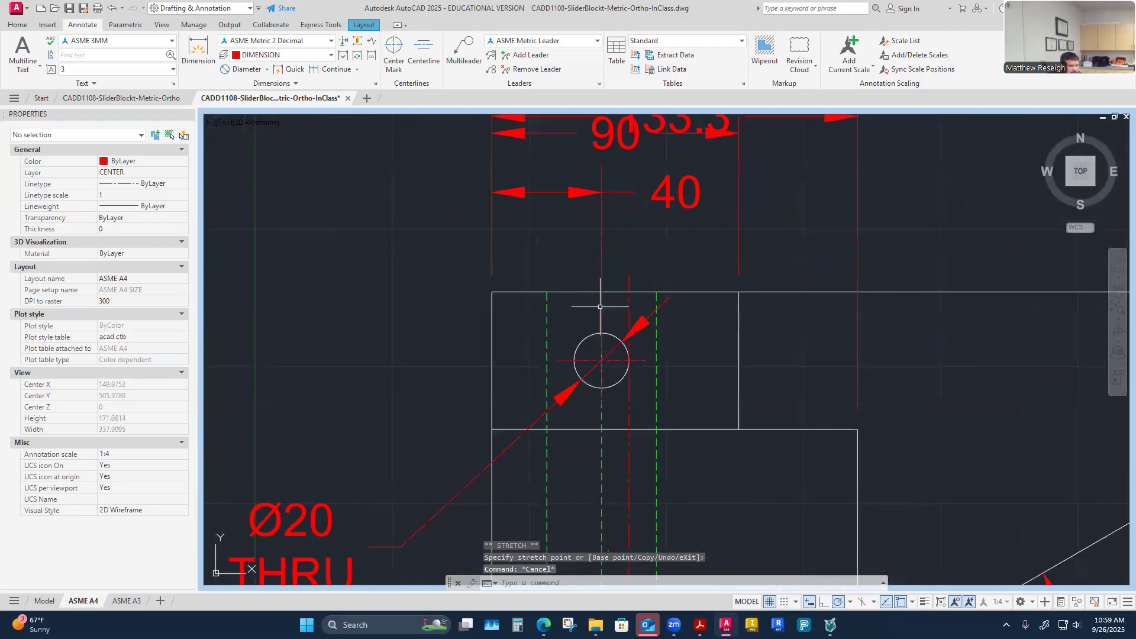
pyautogui.click(601, 257)
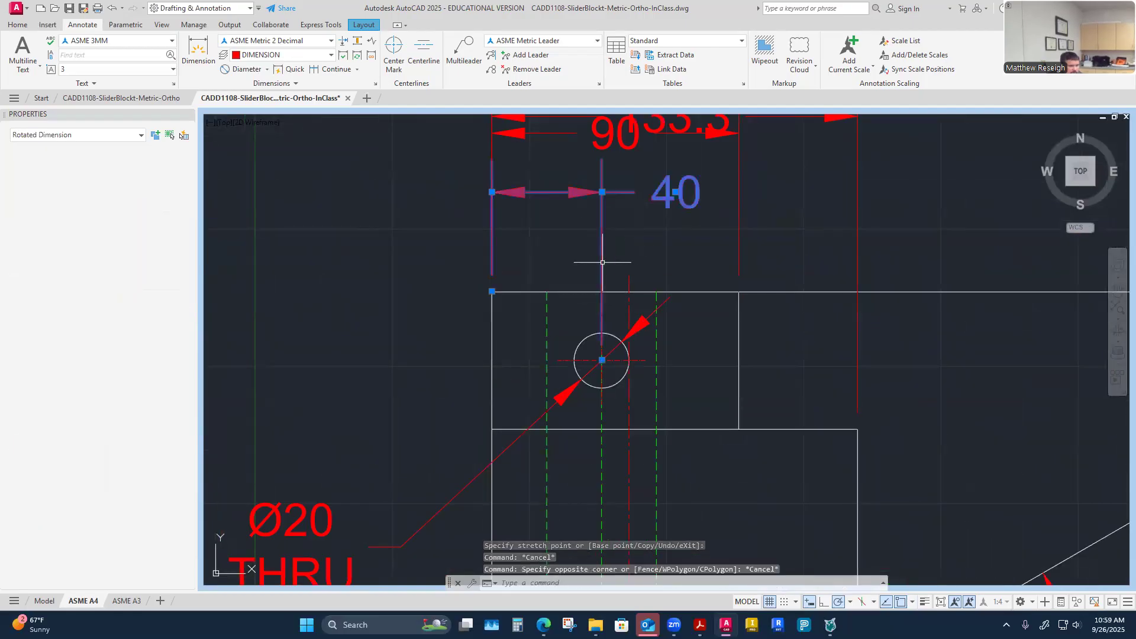
pyautogui.click(602, 360)
pyautogui.press('Escape')
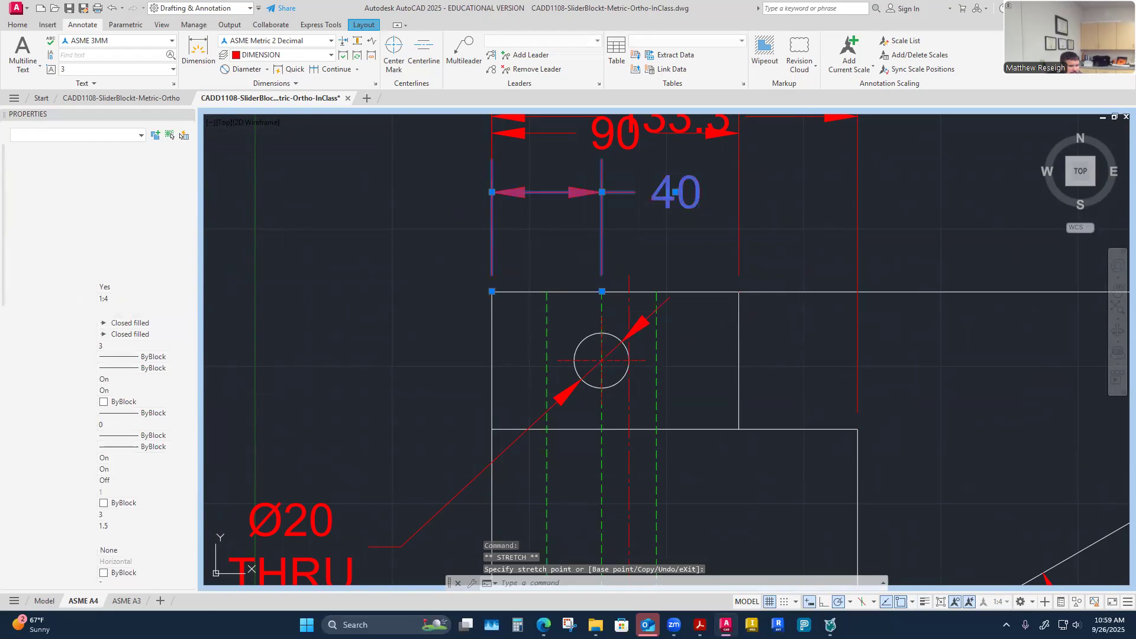
# Step: Extend the top view hole's center mark upward past the block's edge to meet the location dimension's extension line
pyautogui.click(602, 349)
pyautogui.click(602, 318)
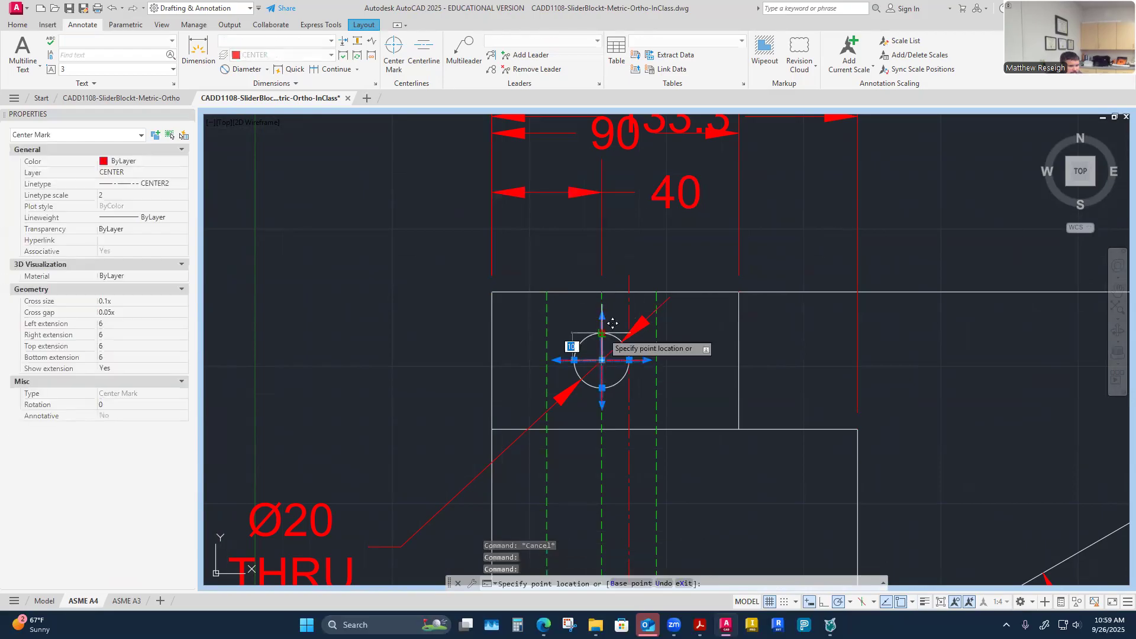
pyautogui.click(607, 284)
pyautogui.press('Escape')
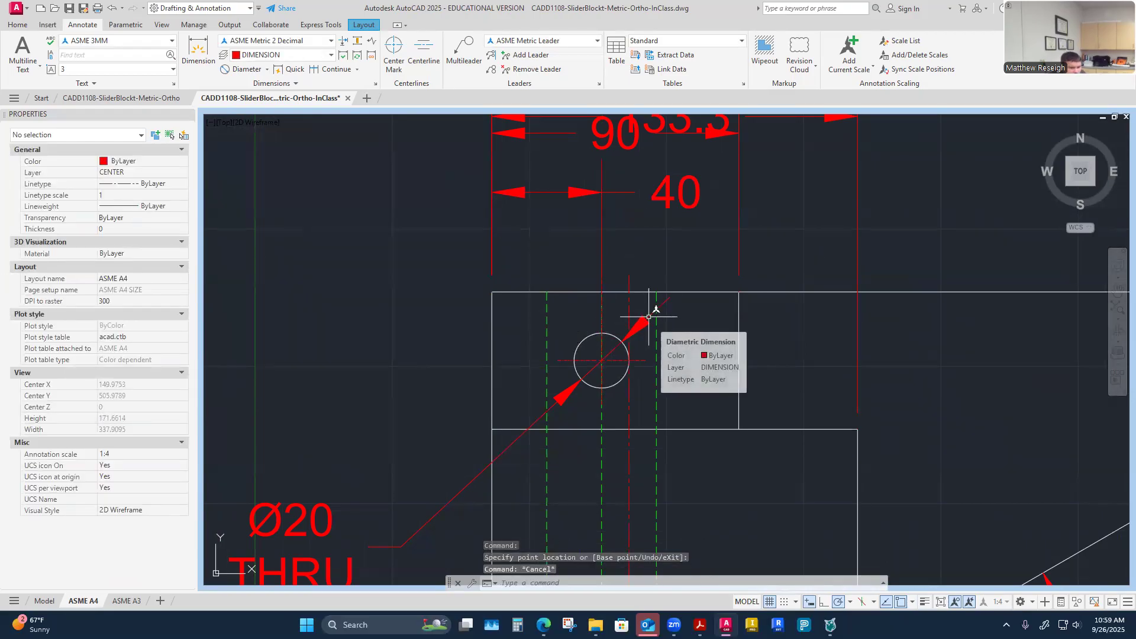
pyautogui.press('Escape')
pyautogui.scroll(-2, 454, 353)
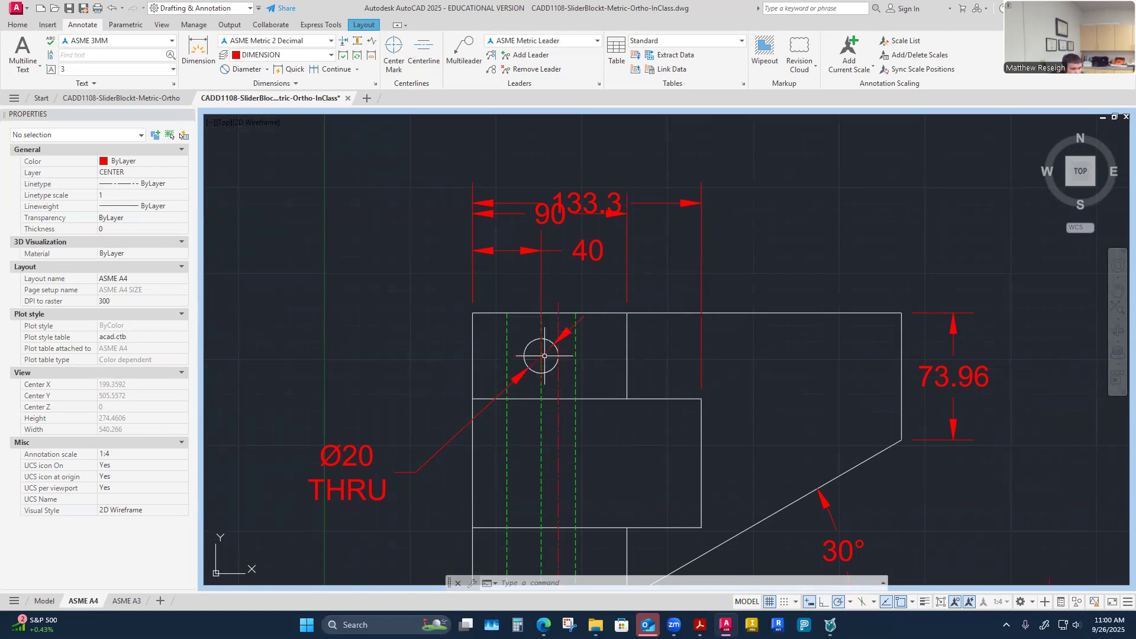
pyautogui.scroll(-2, 518, 352)
pyautogui.scroll(-2, 516, 355)
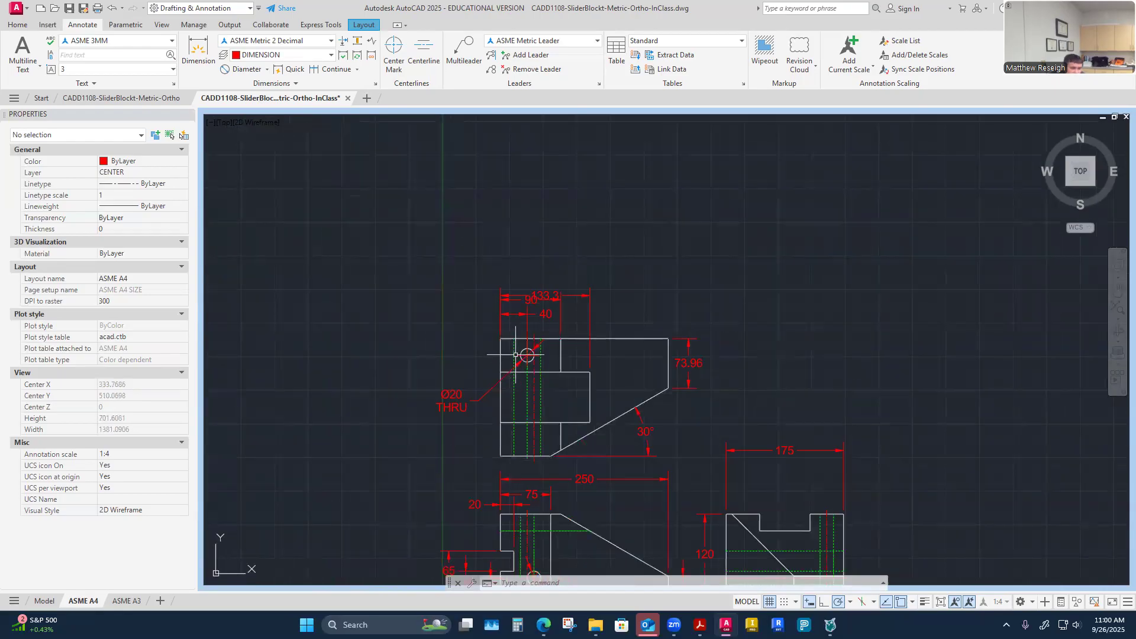
pyautogui.scroll(-2, 516, 355)
pyautogui.scroll(2, 523, 503)
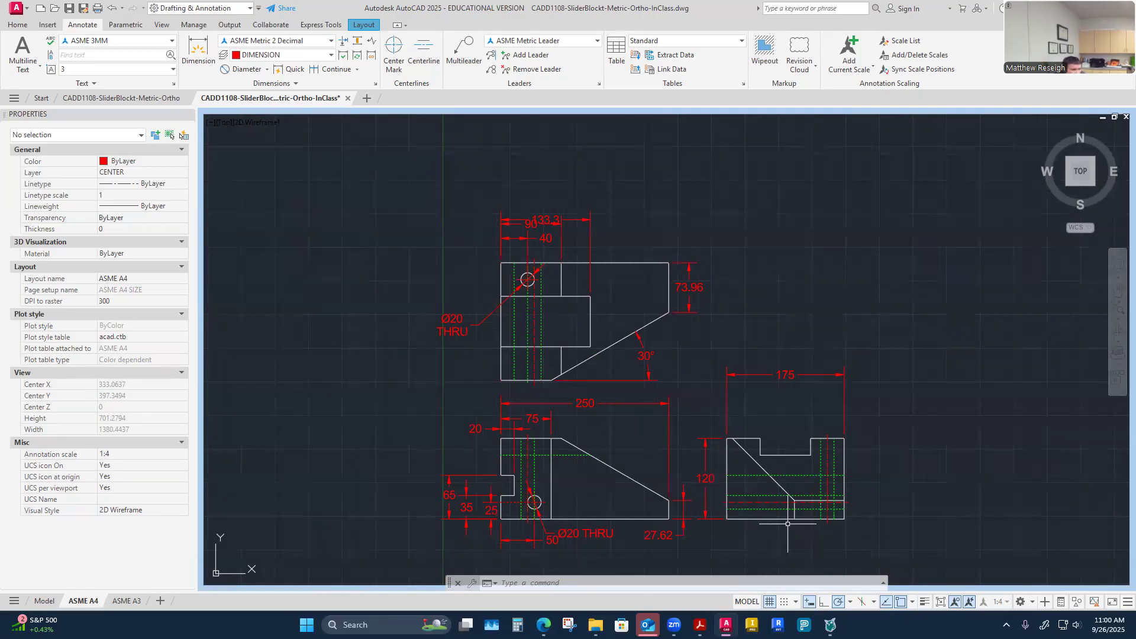
pyautogui.scroll(4, 521, 381)
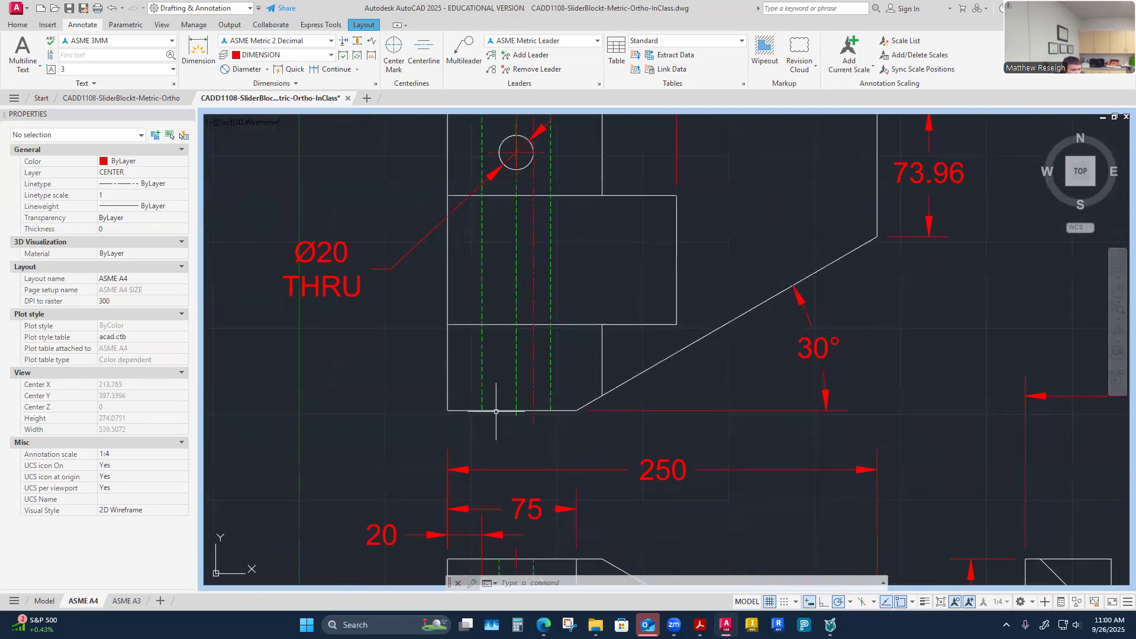
pyautogui.scroll(-3, 496, 411)
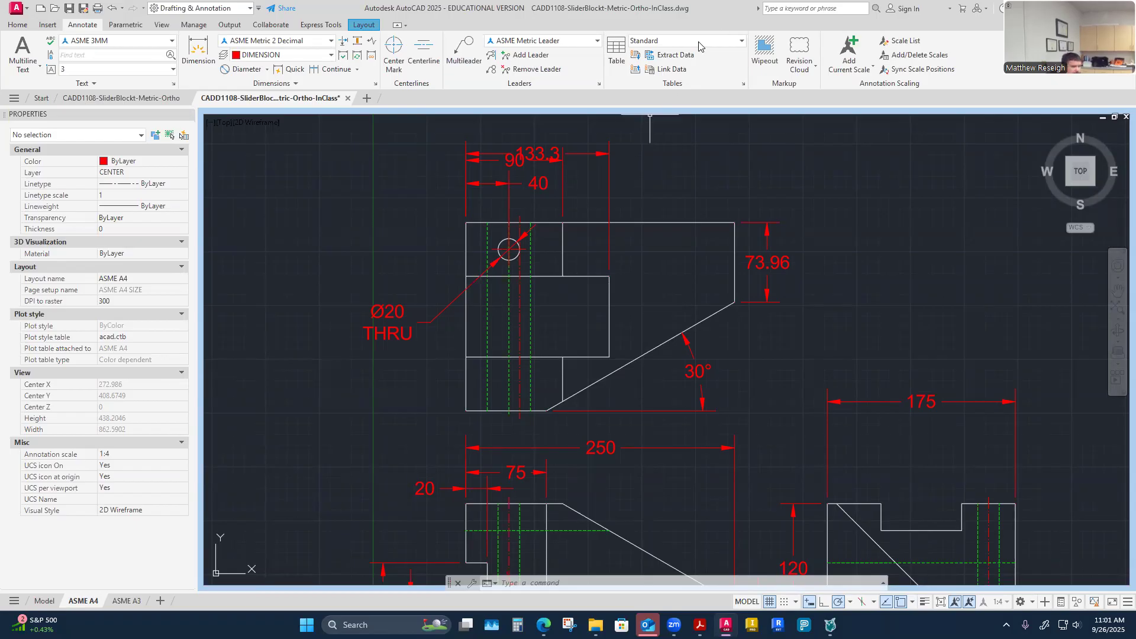
pyautogui.scroll(5, 480, 407)
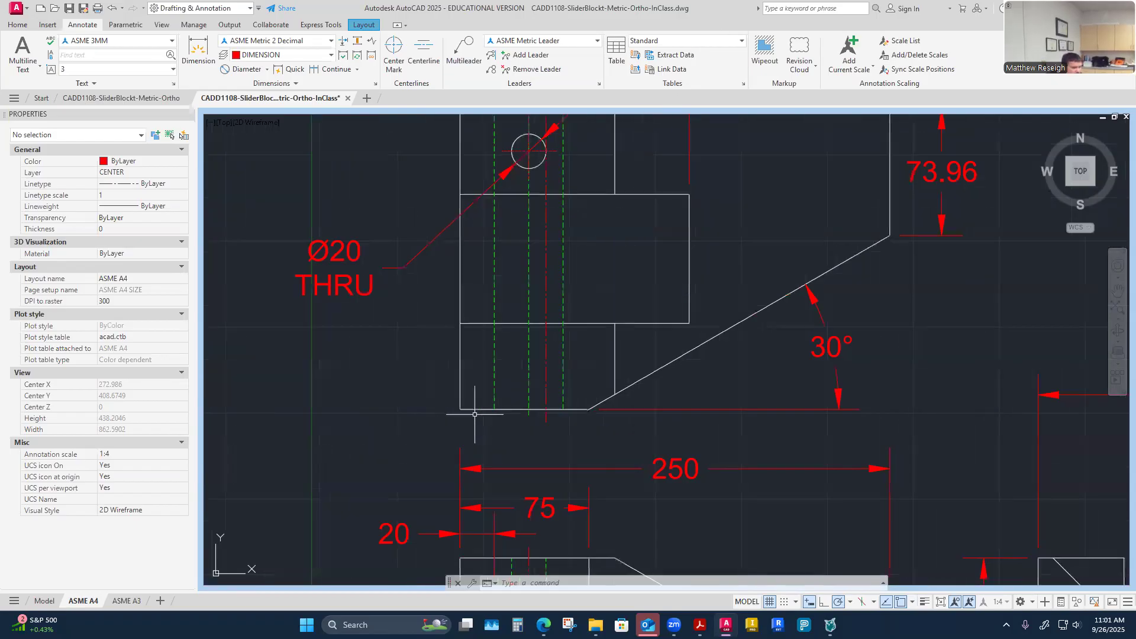
pyautogui.scroll(-2, 481, 408)
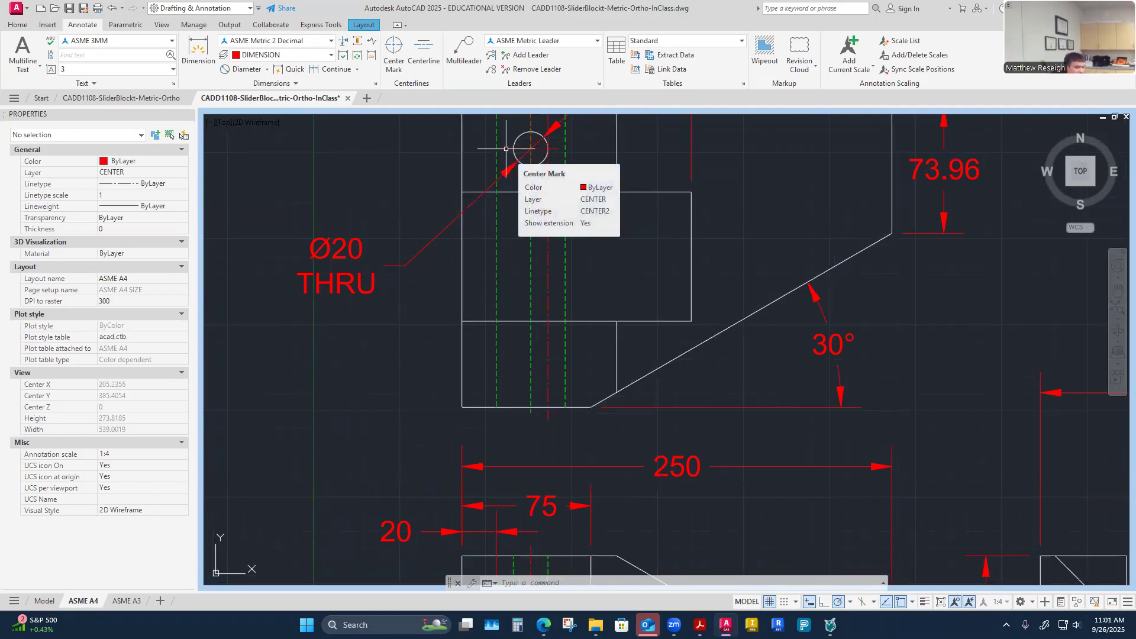
# Step: Dimension the vertical distance from the top view's upper-left corner to the hole's center, placing it left of the view
pyautogui.scroll(-5, 506, 149)
pyautogui.scroll(5, 503, 125)
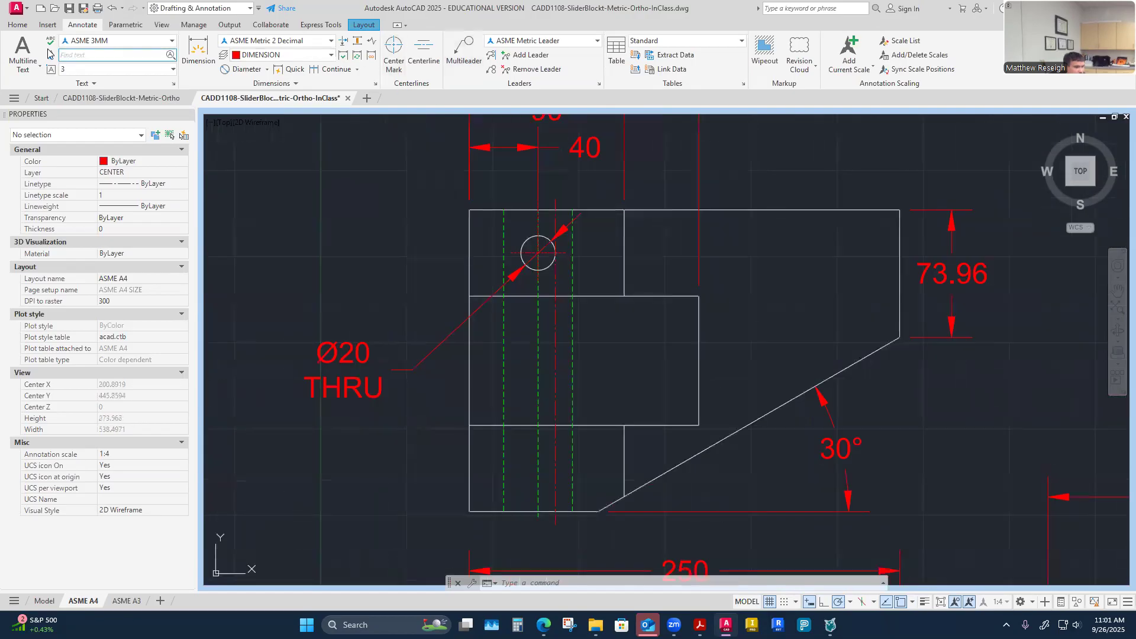
pyautogui.click(198, 49)
pyautogui.scroll(4, 477, 211)
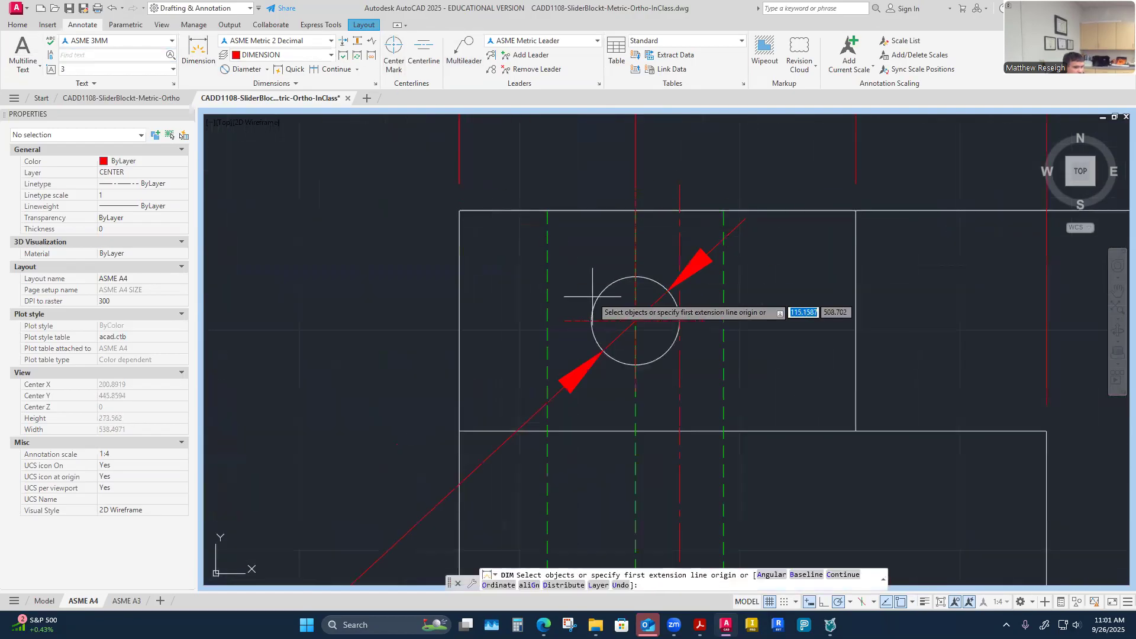
pyautogui.click(460, 210)
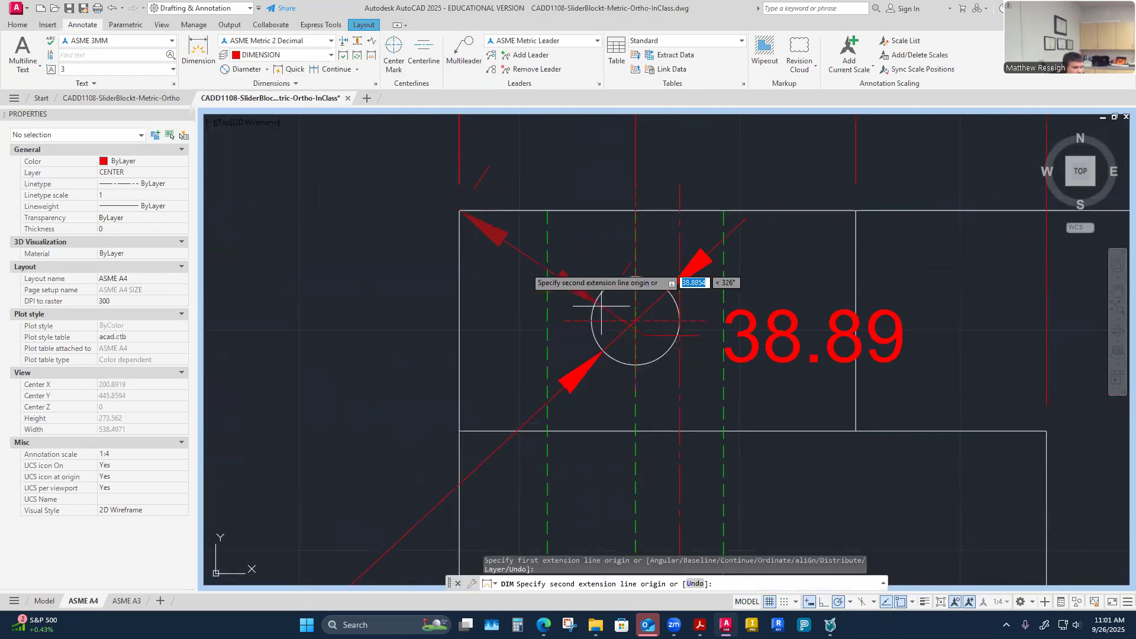
pyautogui.click(636, 321)
pyautogui.click(321, 252)
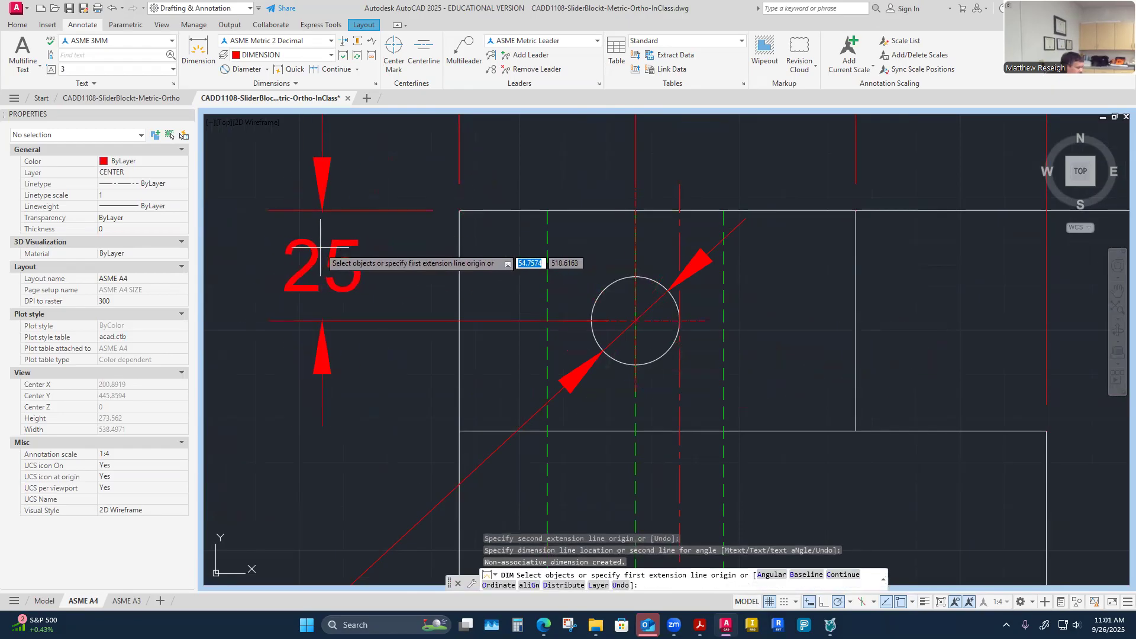
pyautogui.scroll(-5, 321, 248)
pyautogui.scroll(2, 322, 249)
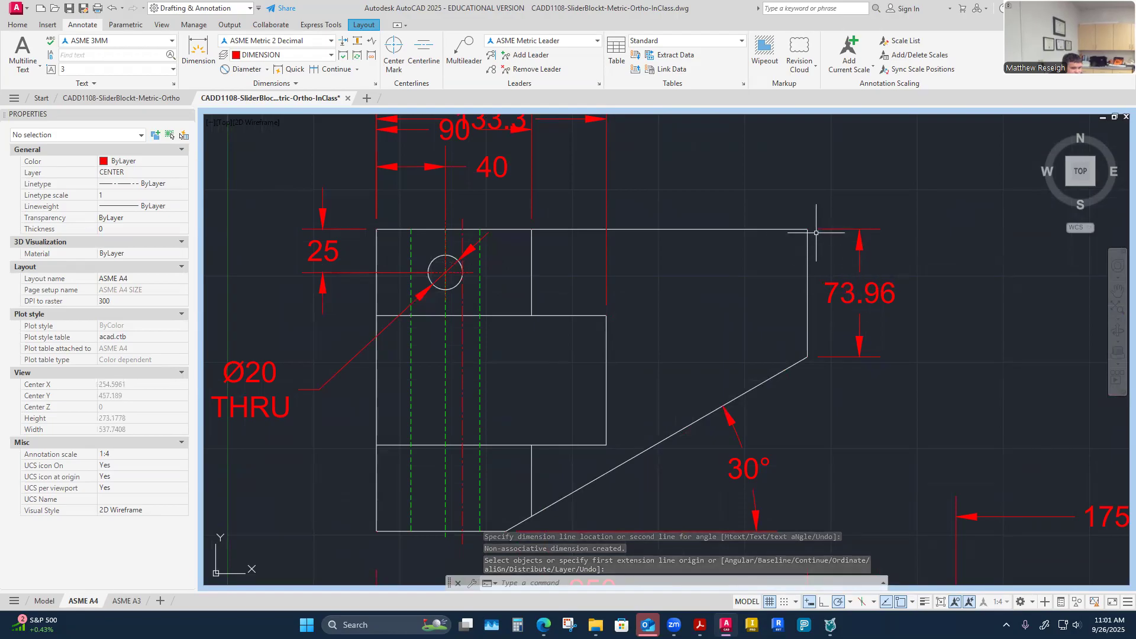
# Step: Relocate the hole's vertical location dimension's lower extension line origin from the hole's center to the block's left edge
pyautogui.click(379, 272)
pyautogui.click(376, 272)
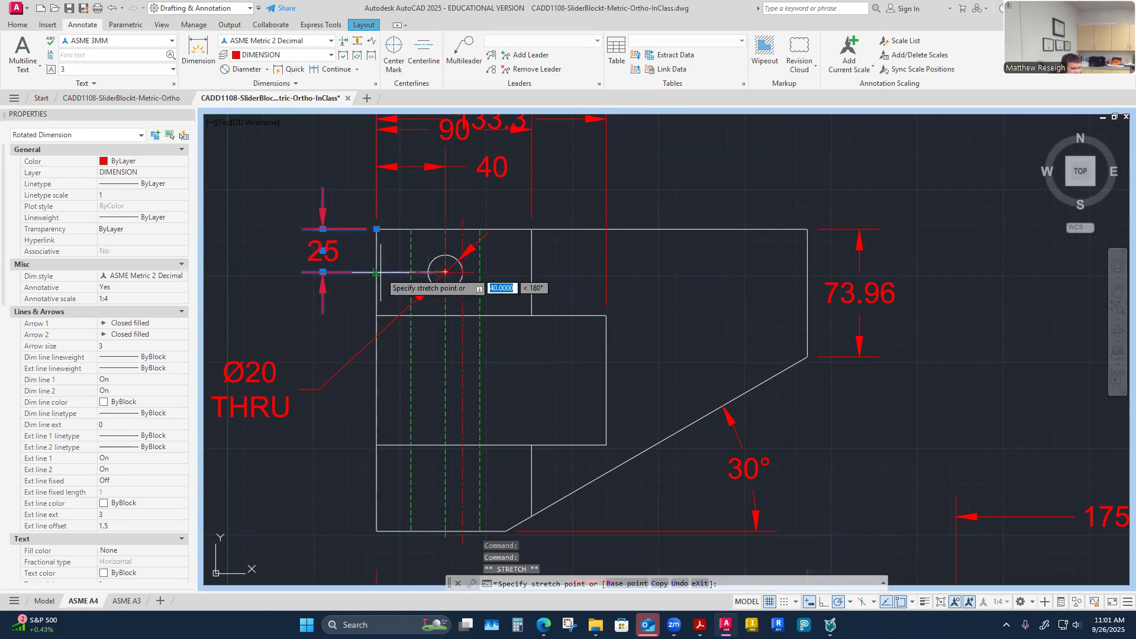
pyautogui.press('Escape')
pyautogui.press('Escape')
# Step: Extend the top view hole's center mark leftward to the block's left edge to meet the vertical location dimension's extension line
pyautogui.scroll(2, 418, 272)
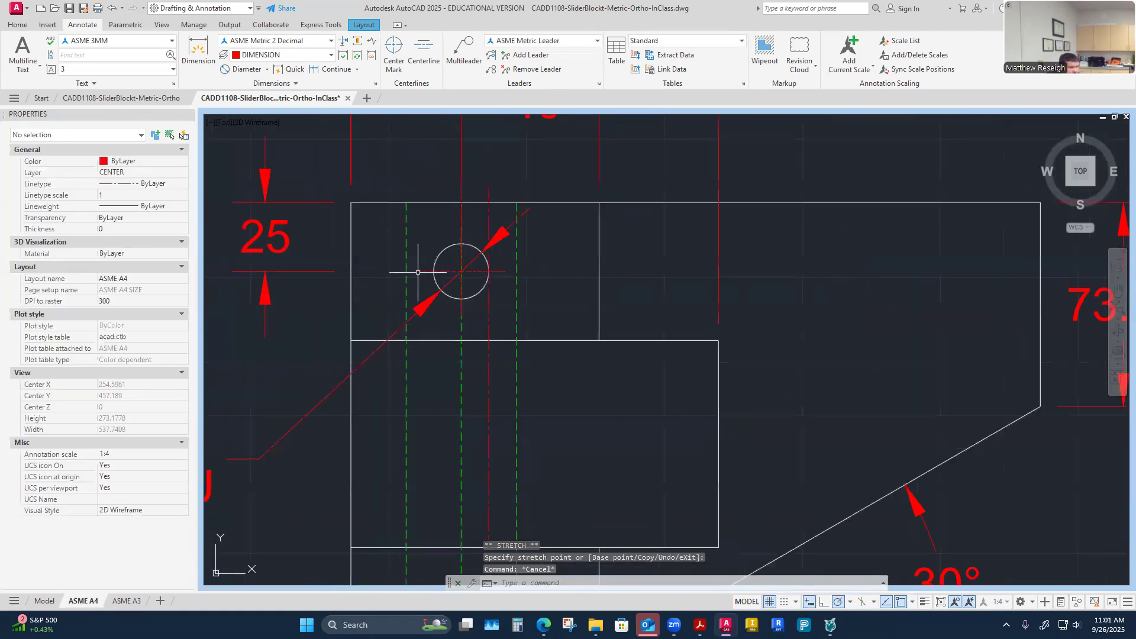
pyautogui.click(418, 272)
pyautogui.click(433, 271)
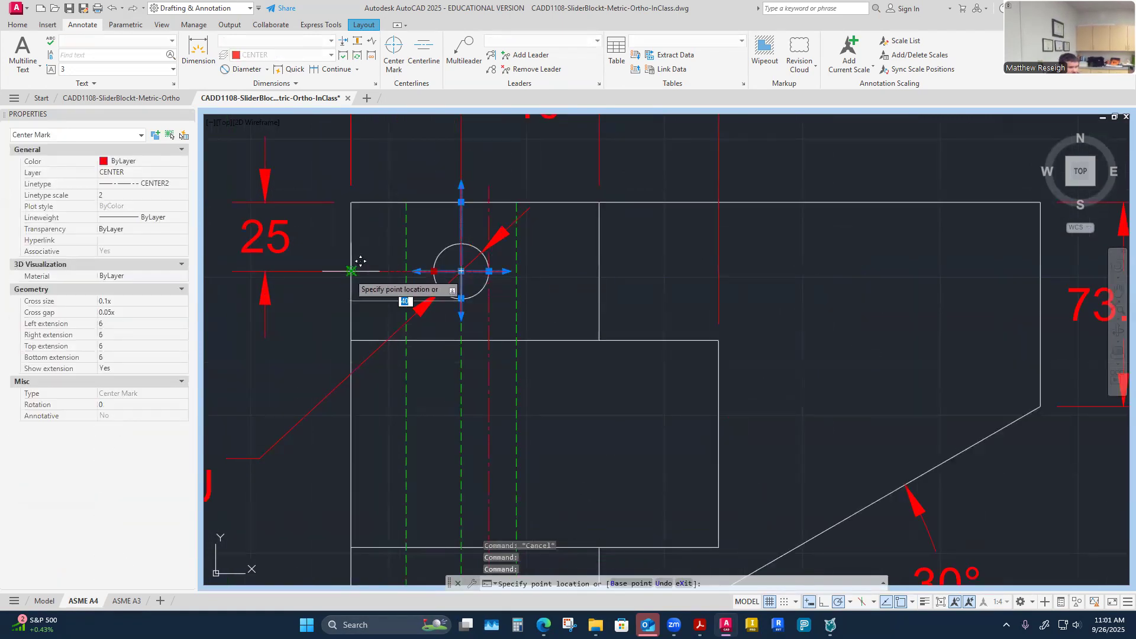
pyautogui.press('Escape')
pyautogui.press('Escape')
# Step: Examine the top, front and side views for the dimensions already placed and the features still lacking them
pyautogui.scroll(-4, 393, 267)
pyautogui.scroll(-1, 636, 328)
pyautogui.scroll(-2, 637, 328)
pyautogui.scroll(2, 708, 427)
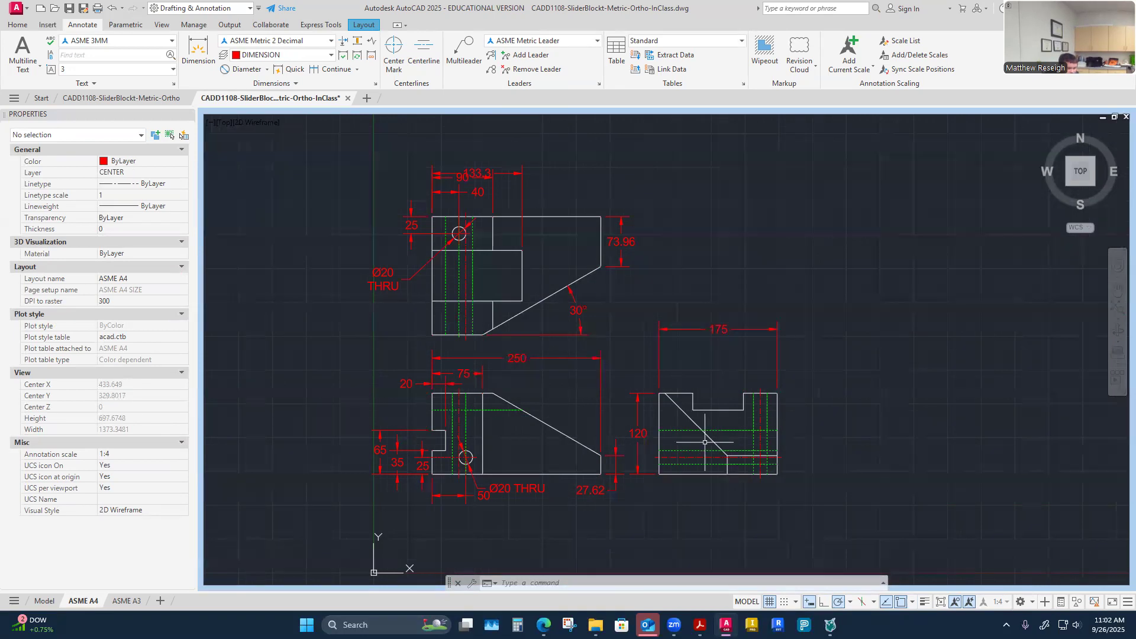
pyautogui.scroll(4, 444, 223)
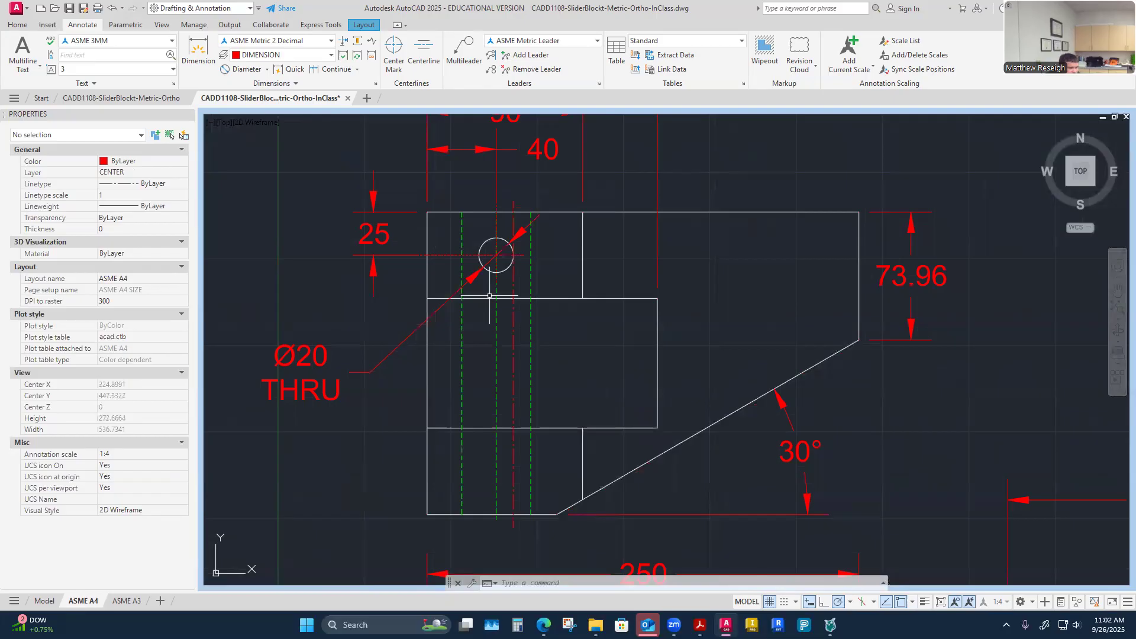
pyautogui.scroll(-2, 489, 295)
pyautogui.scroll(-2, 490, 295)
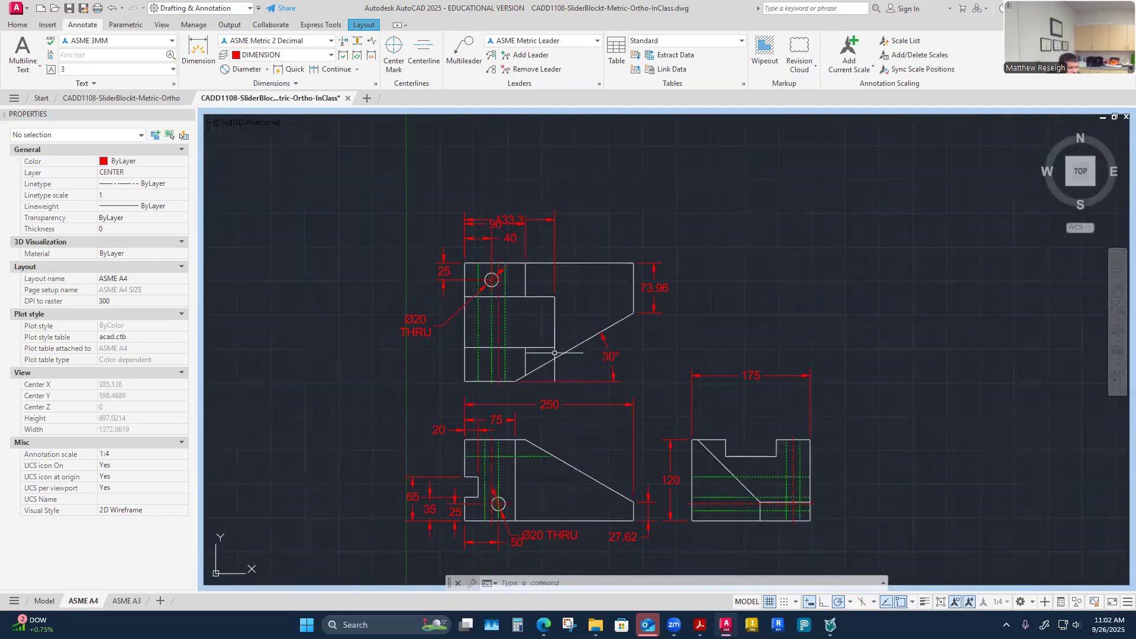
pyautogui.scroll(2, 690, 535)
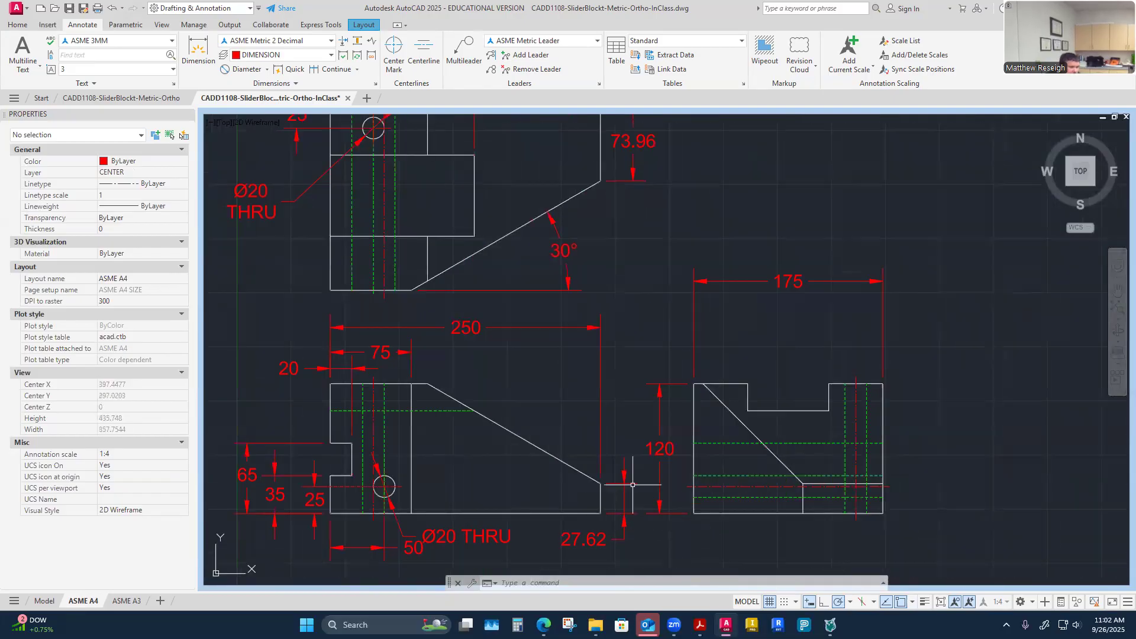
pyautogui.scroll(-2, 571, 431)
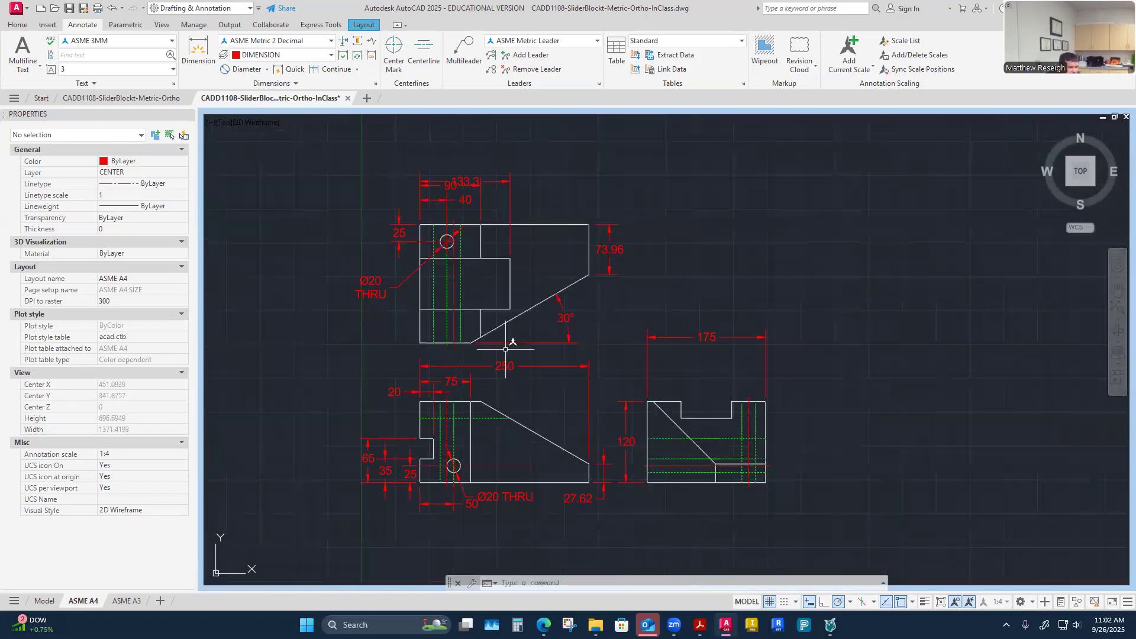
pyautogui.scroll(2, 475, 251)
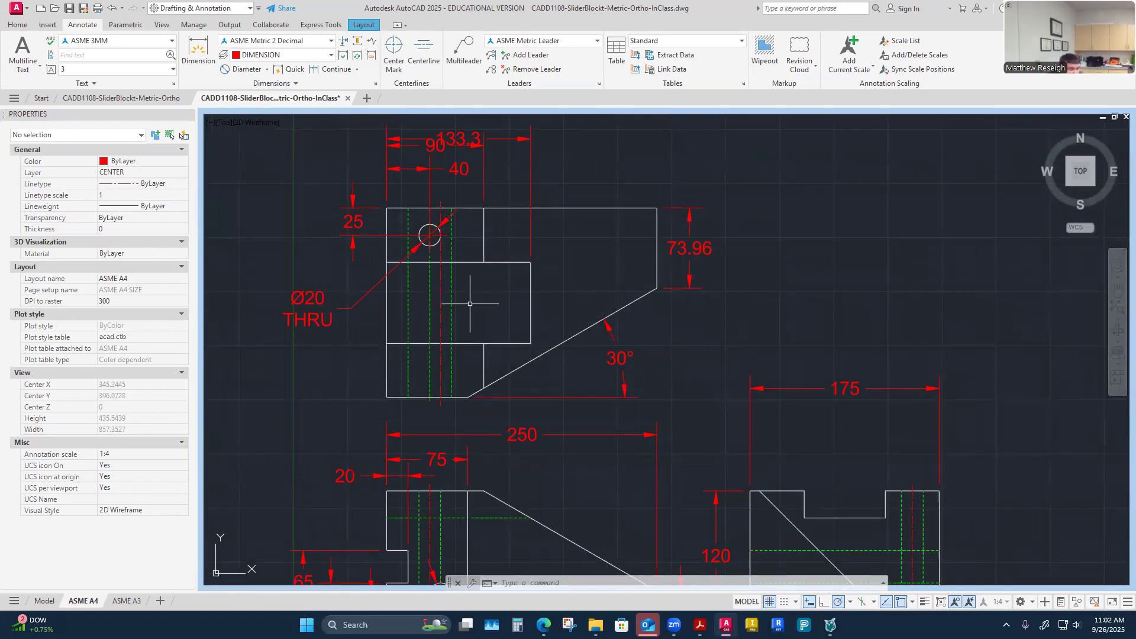
pyautogui.scroll(2, 423, 219)
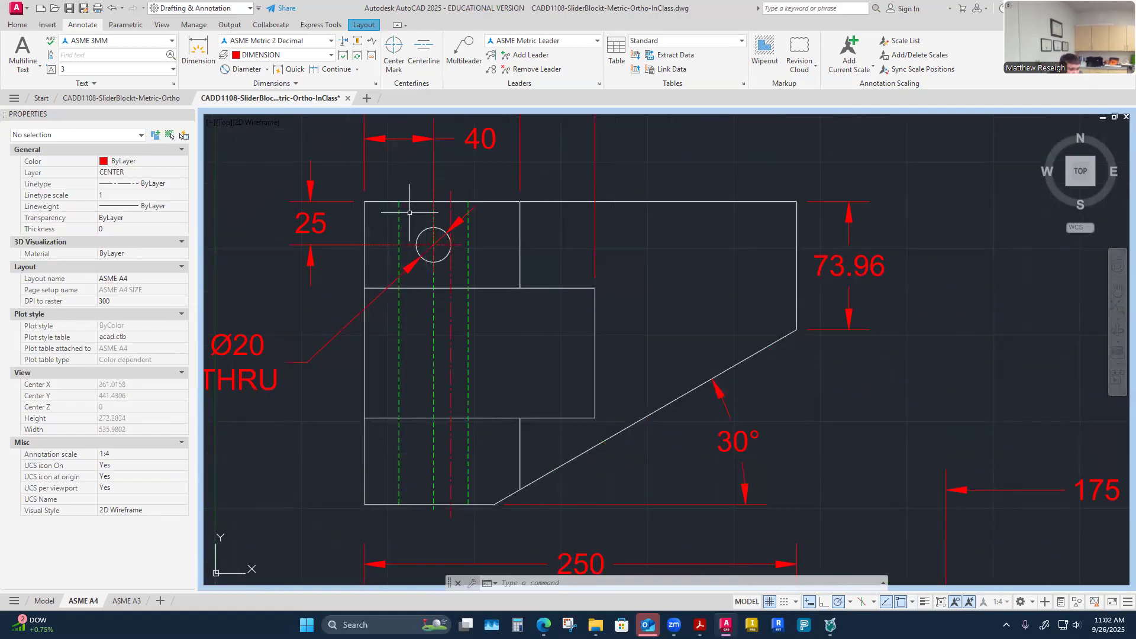
pyautogui.scroll(-2, 416, 239)
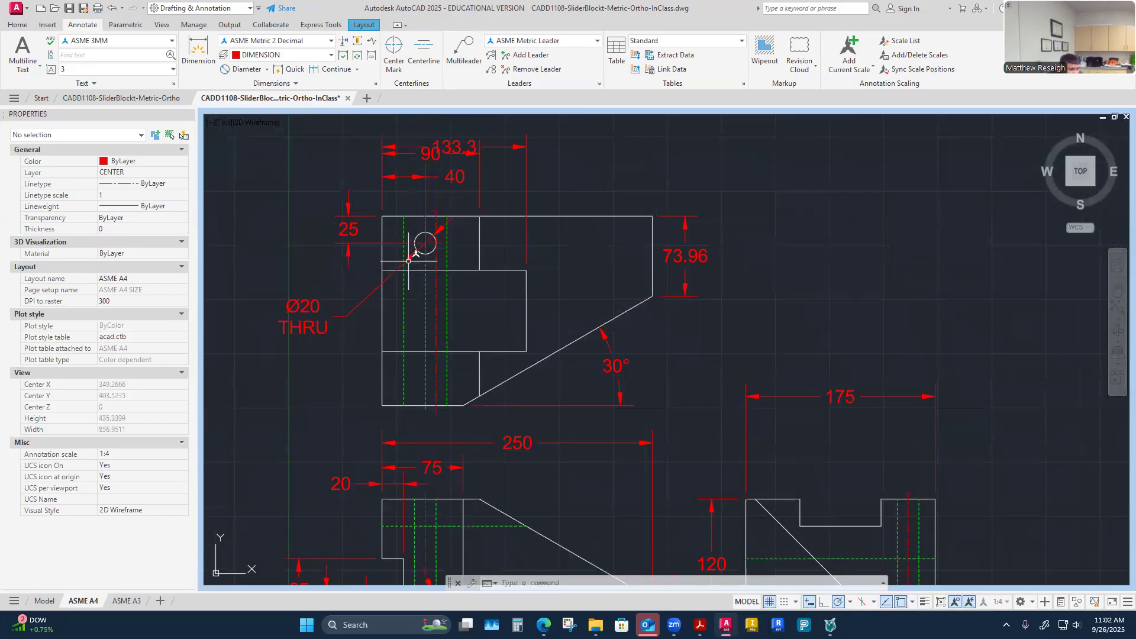
pyautogui.scroll(-2, 408, 261)
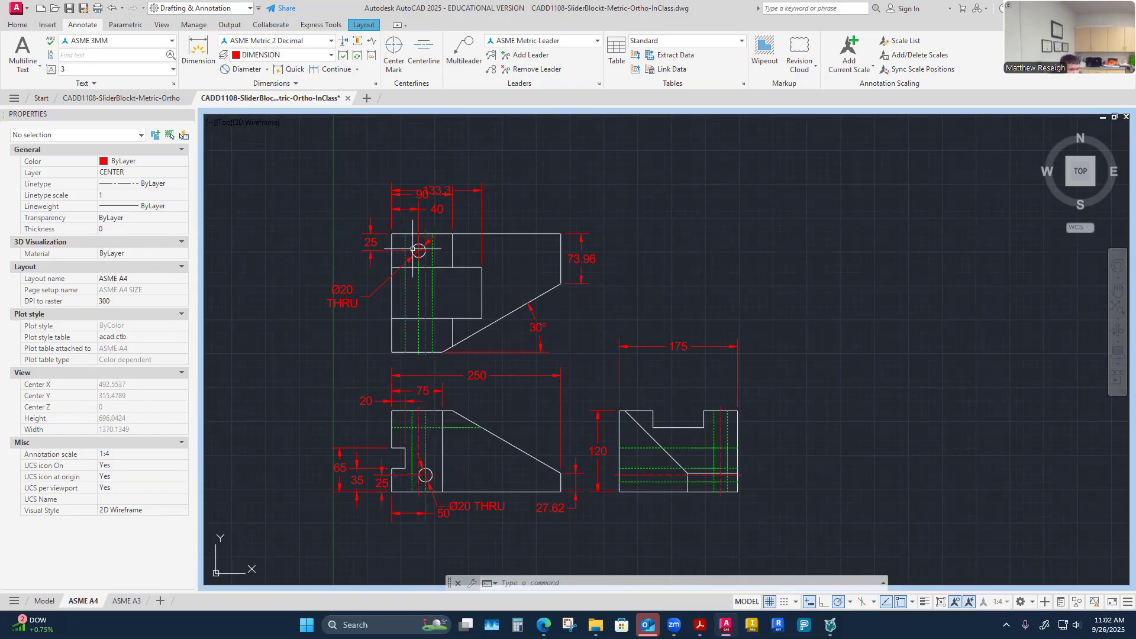
pyautogui.scroll(3, 419, 250)
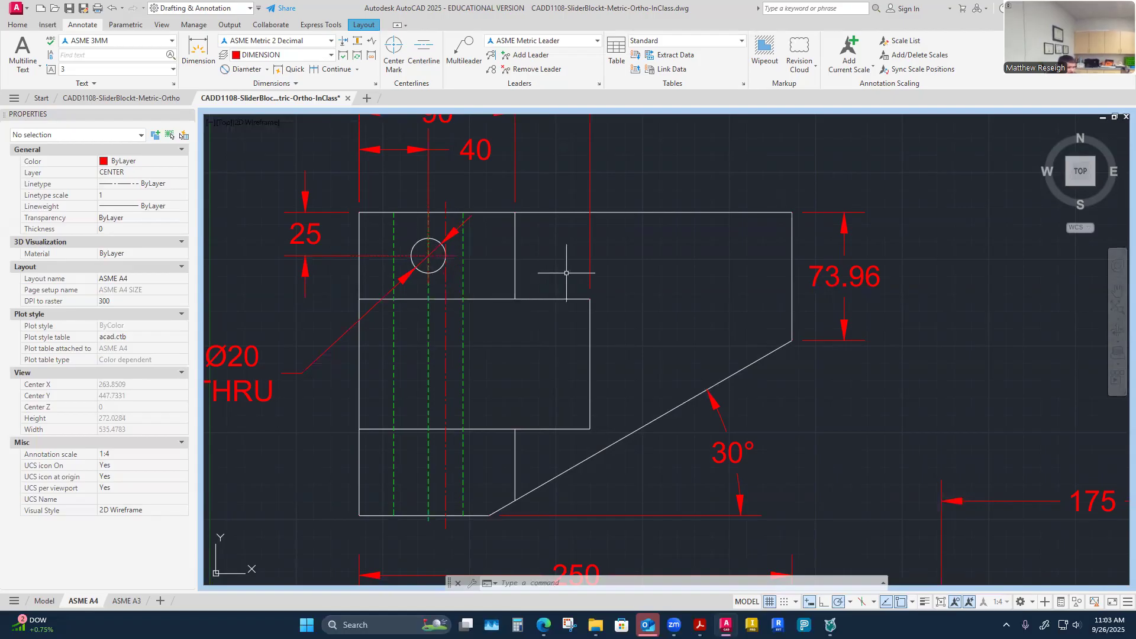
pyautogui.press('Escape')
pyautogui.press('Escape')
pyautogui.scroll(-4, 492, 236)
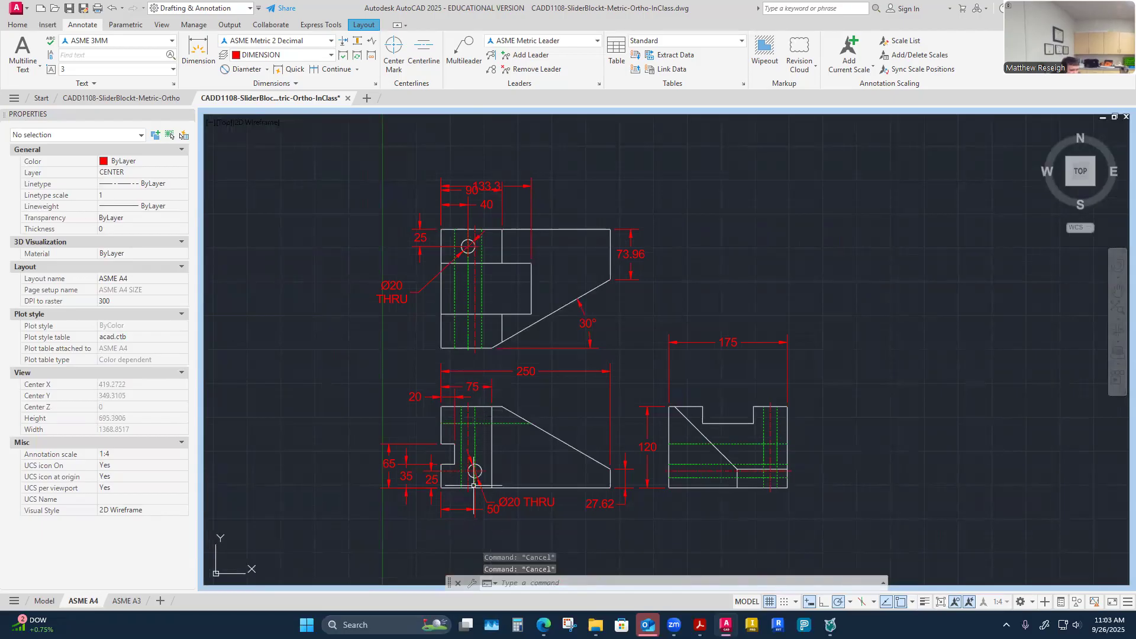
pyautogui.scroll(2, 482, 506)
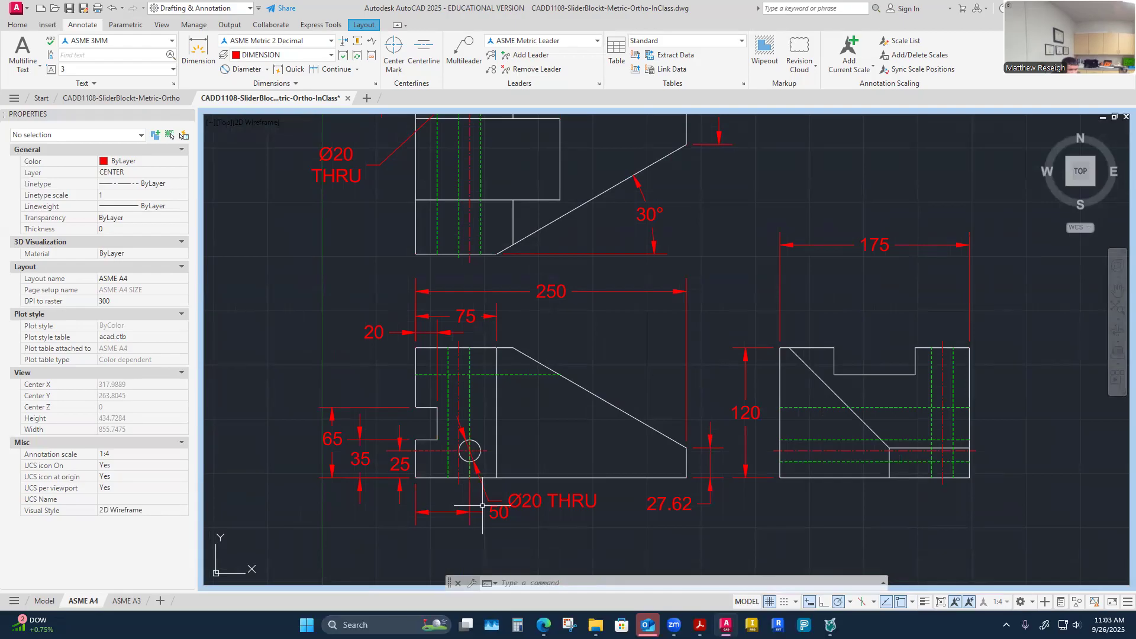
pyautogui.scroll(-2, 482, 507)
pyautogui.scroll(2, 466, 247)
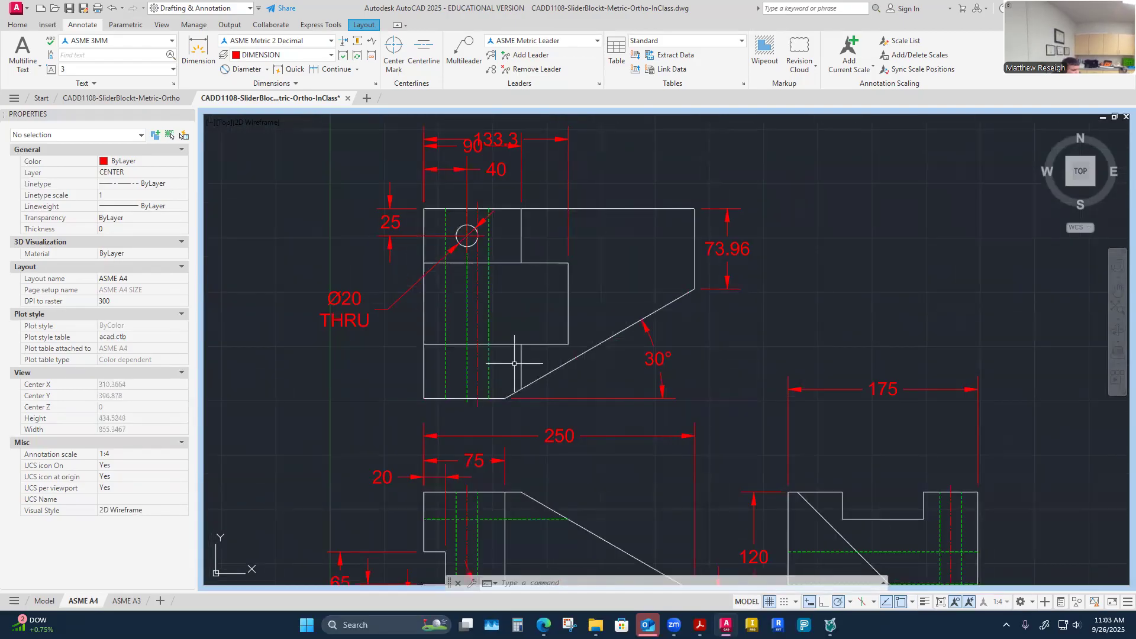
pyautogui.scroll(-3, 514, 363)
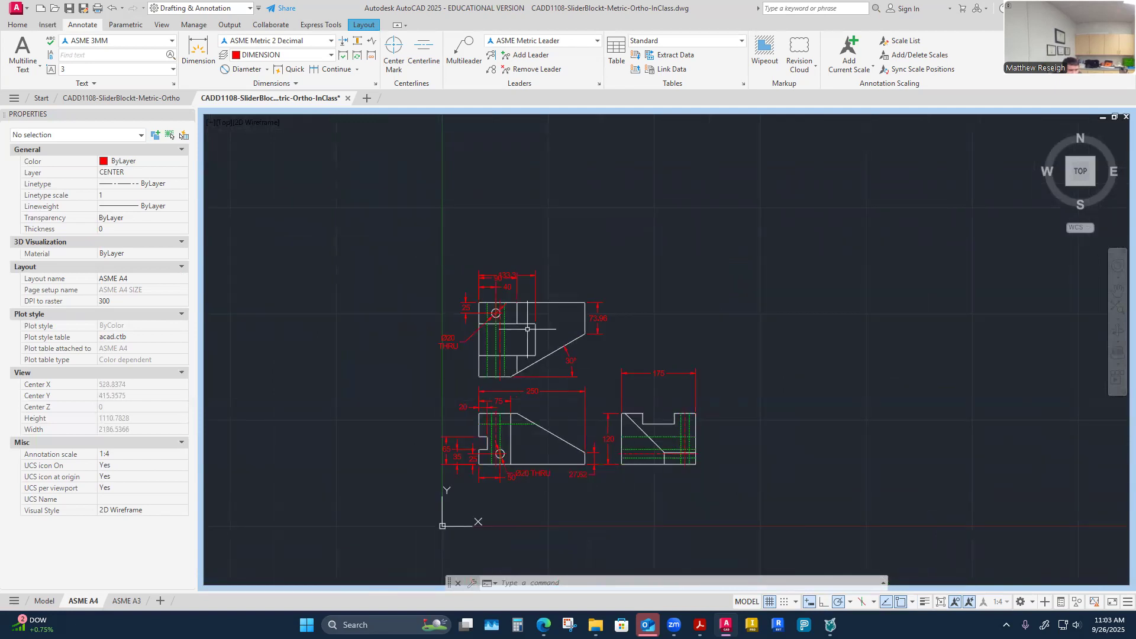
pyautogui.scroll(2, 527, 329)
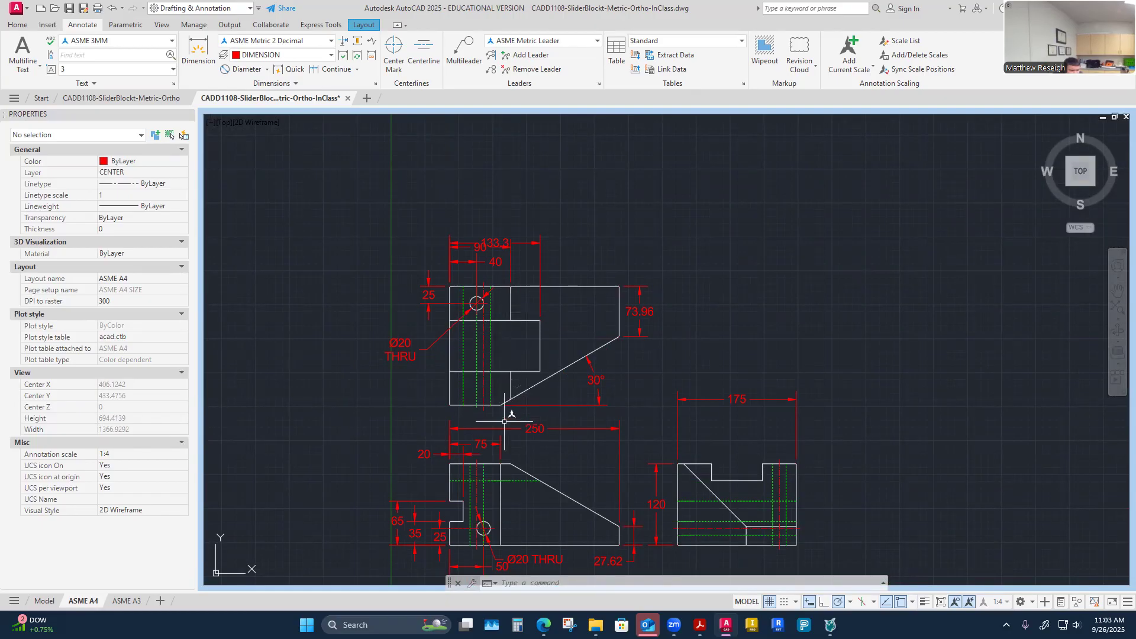
pyautogui.scroll(2, 505, 414)
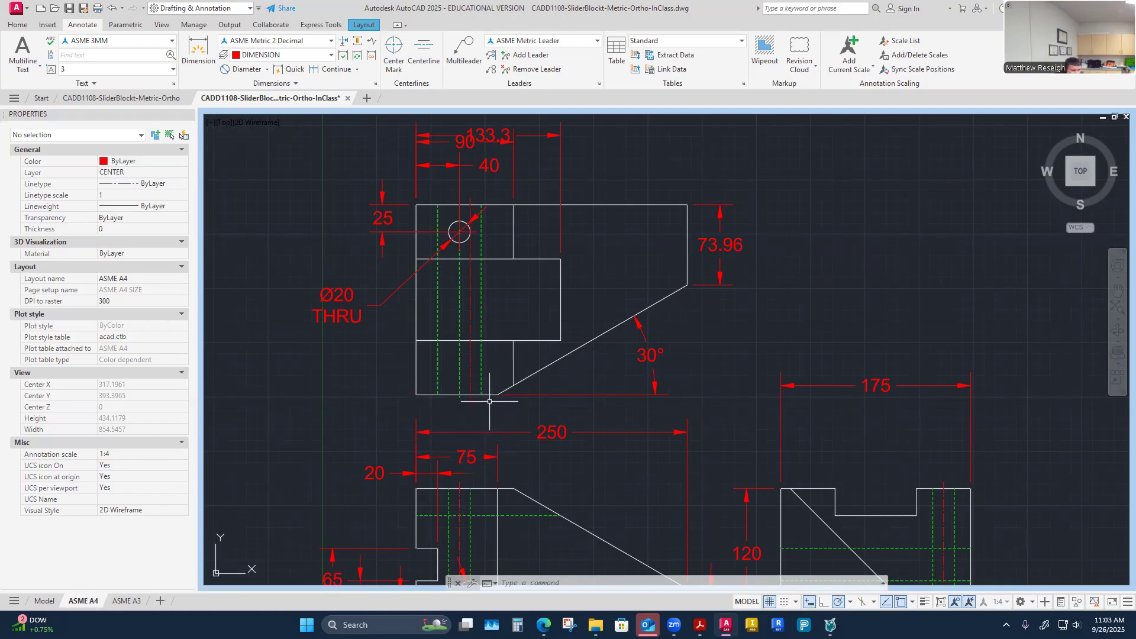
# Step: Dimension the horizontal distance from the side view's upper-right corner to the slot's right edge, placing it just above the view
pyautogui.scroll(-4, 470, 398)
pyautogui.scroll(4, 662, 433)
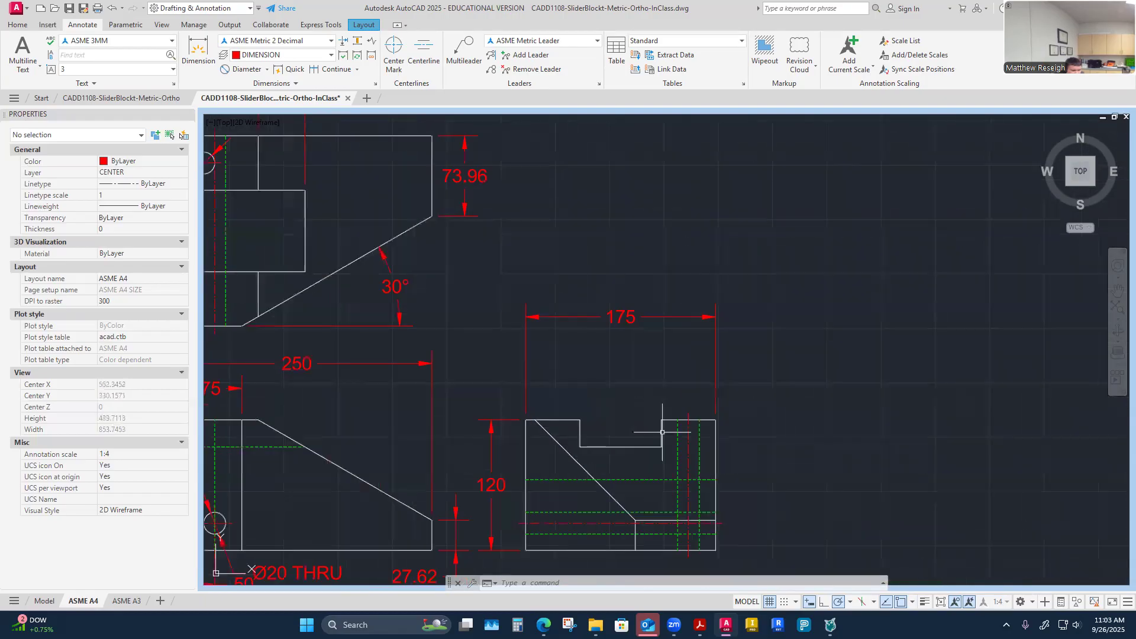
pyautogui.click(199, 54)
pyautogui.scroll(-2, 571, 436)
pyautogui.scroll(2, 583, 432)
pyautogui.scroll(-3, 577, 417)
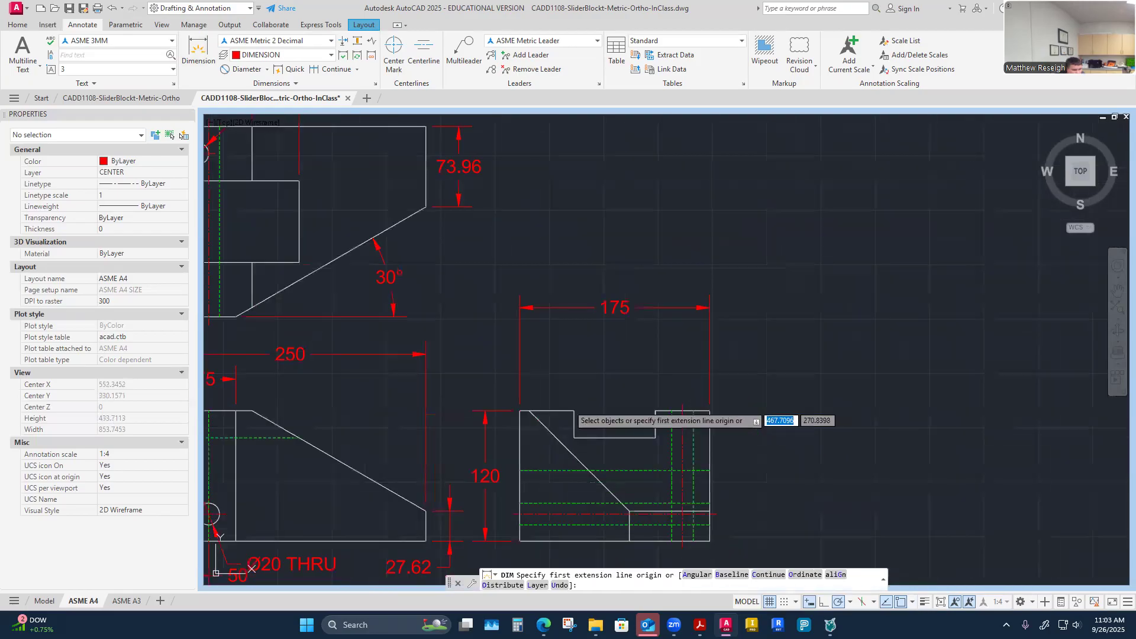
pyautogui.scroll(2, 565, 444)
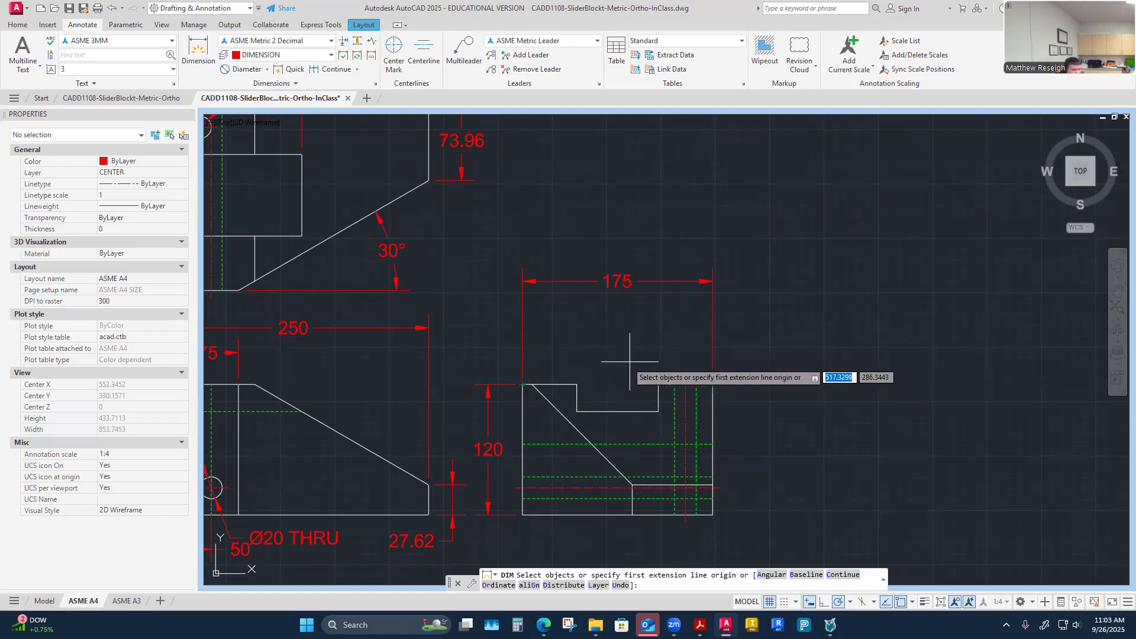
pyautogui.scroll(-2, 651, 366)
pyautogui.scroll(2, 650, 365)
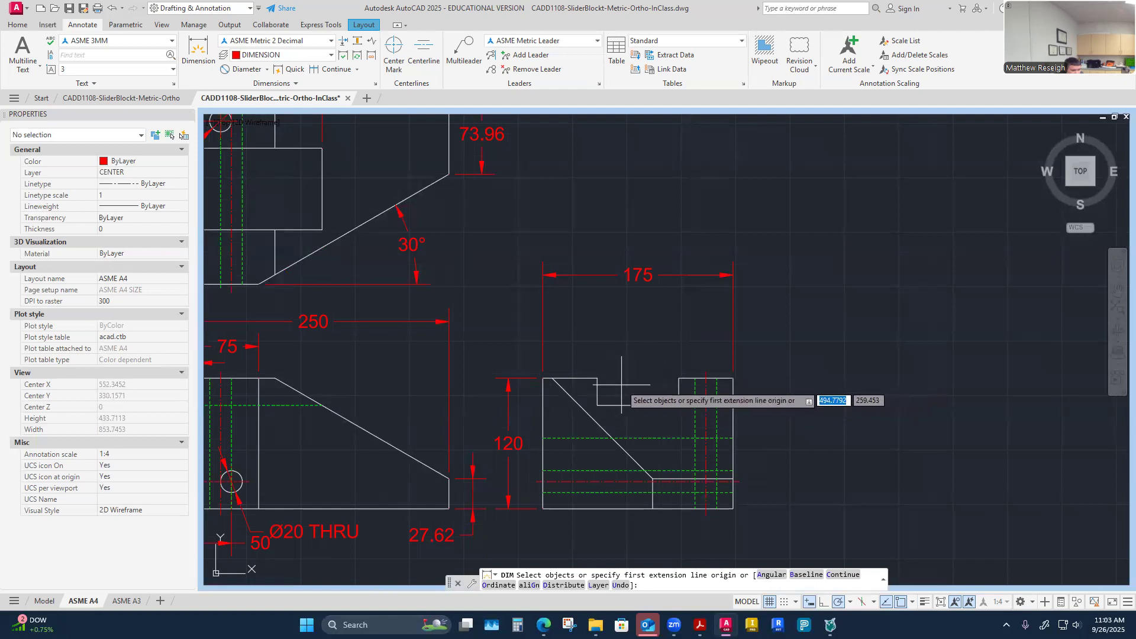
pyautogui.scroll(-2, 622, 385)
pyautogui.scroll(2, 562, 284)
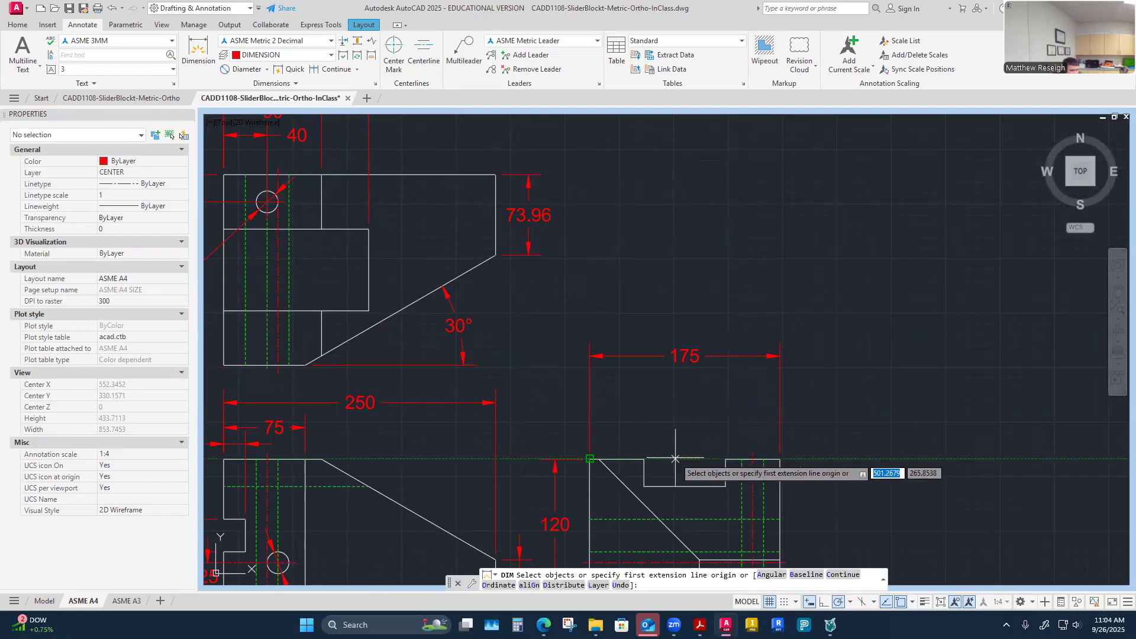
pyautogui.scroll(2, 779, 457)
pyautogui.click(781, 455)
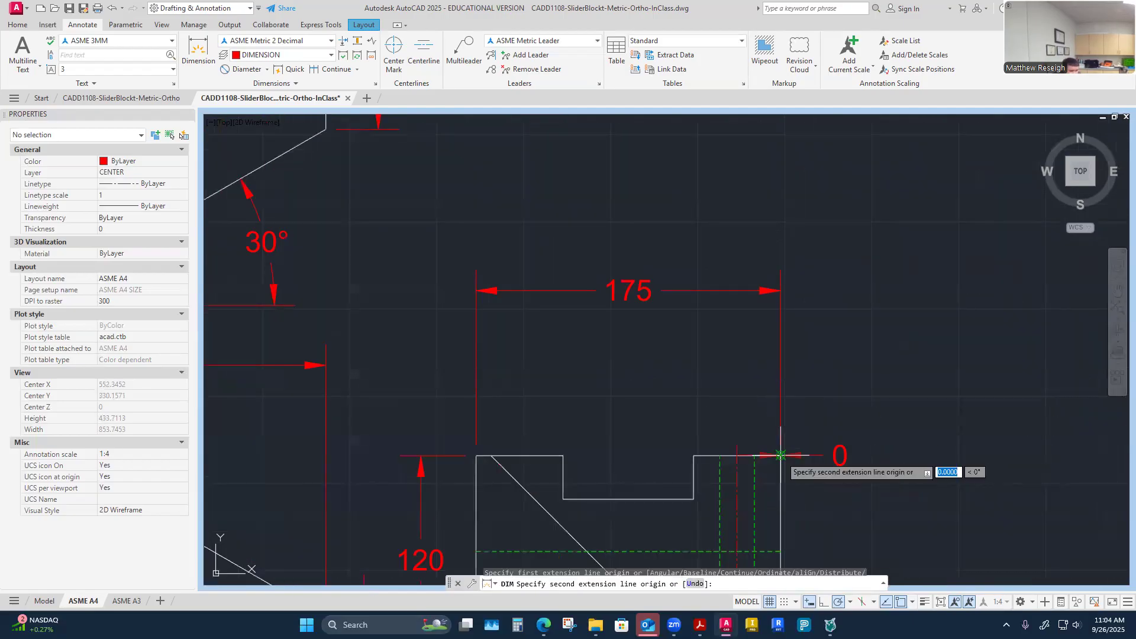
pyautogui.click(694, 455)
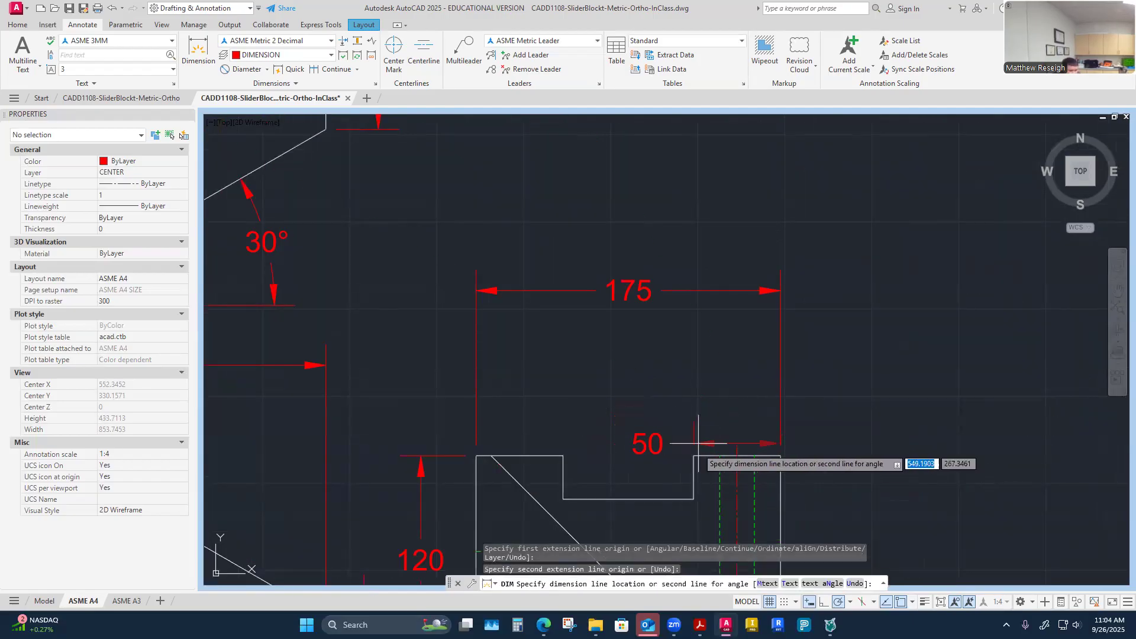
pyautogui.click(699, 413)
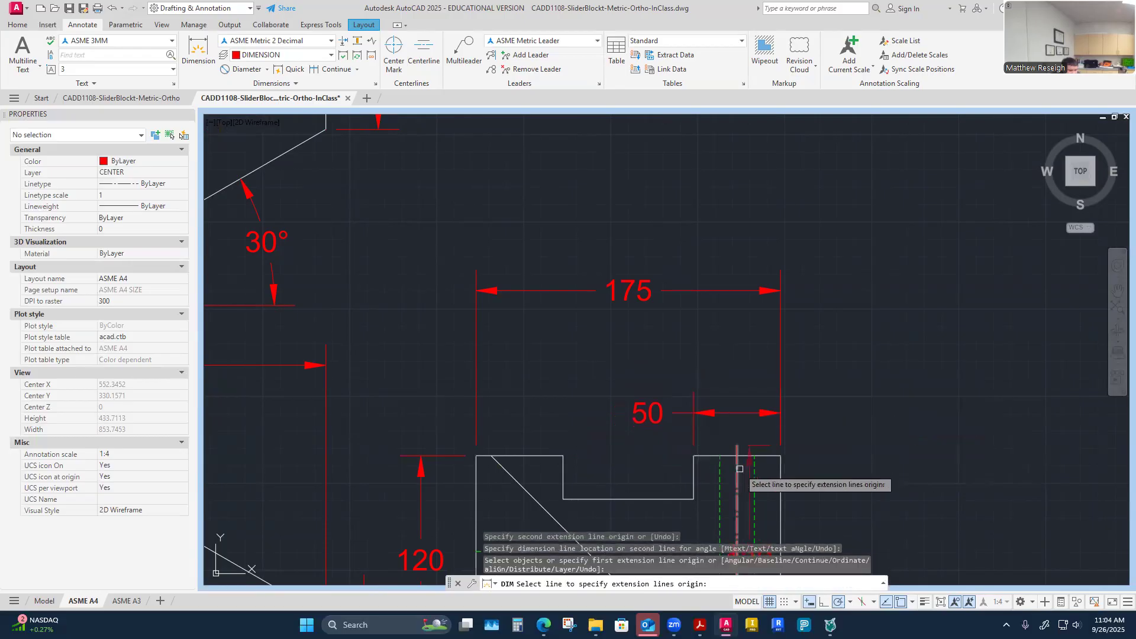
pyautogui.scroll(-5, 731, 464)
pyautogui.scroll(5, 719, 459)
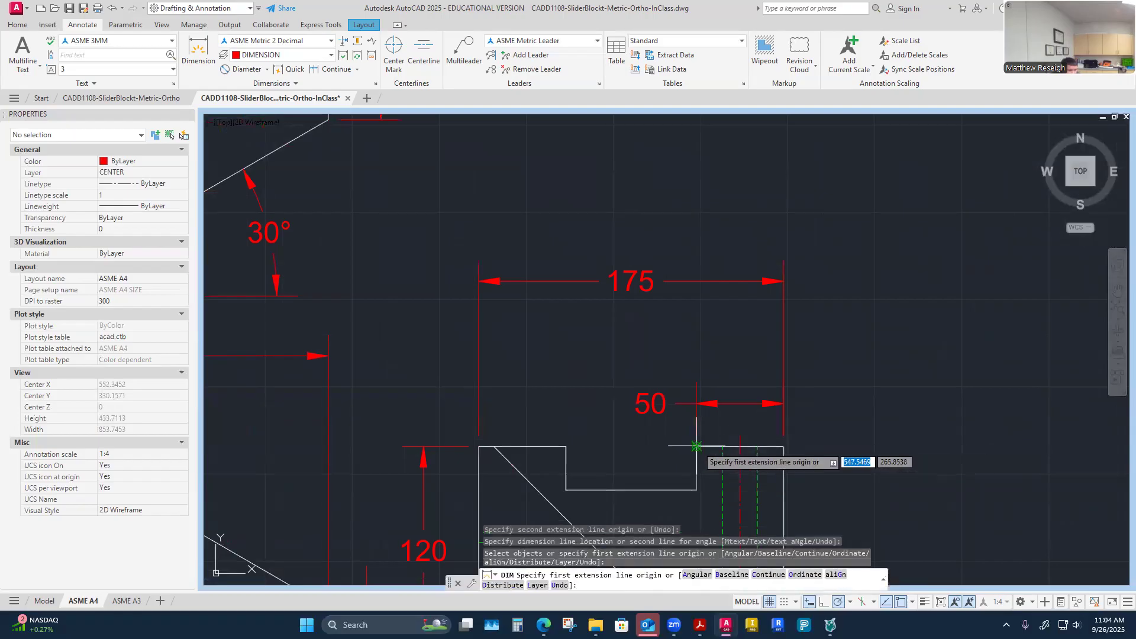
pyautogui.click(697, 446)
pyautogui.click(566, 447)
pyautogui.rightClick(570, 398)
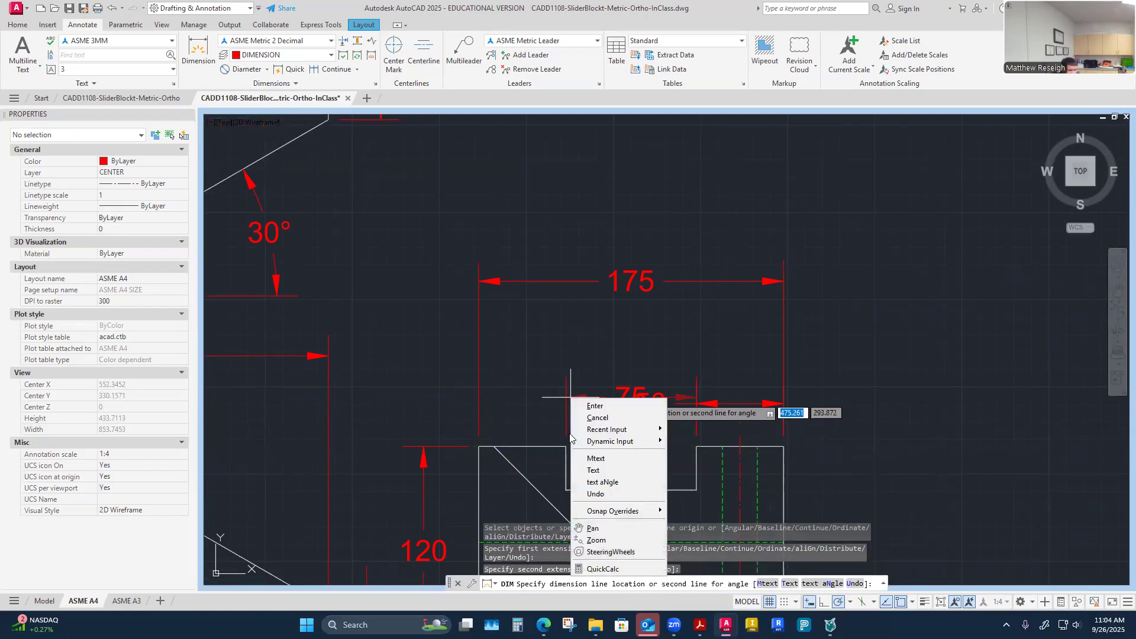
pyautogui.click(569, 437)
pyautogui.press('Escape')
pyautogui.scroll(-3, 611, 426)
pyautogui.scroll(4, 491, 464)
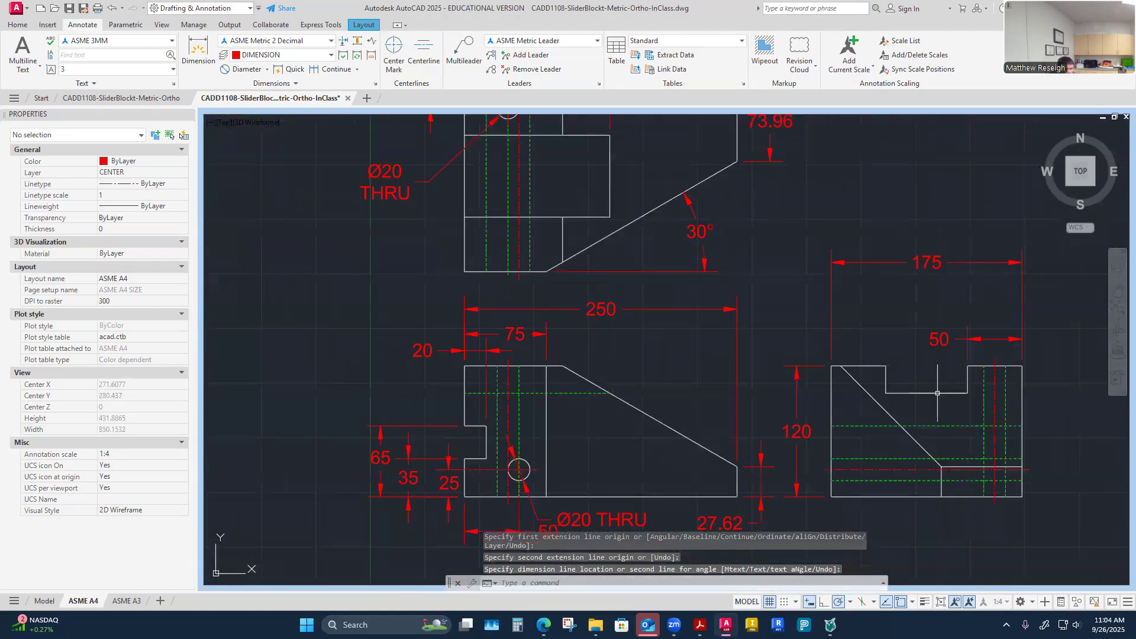
# Step: Dimension the horizontal distance from the side view's upper-right corner to the slot's left edge, stacking it below the overall width dimension
pyautogui.rightClick(872, 320)
pyautogui.click(887, 327)
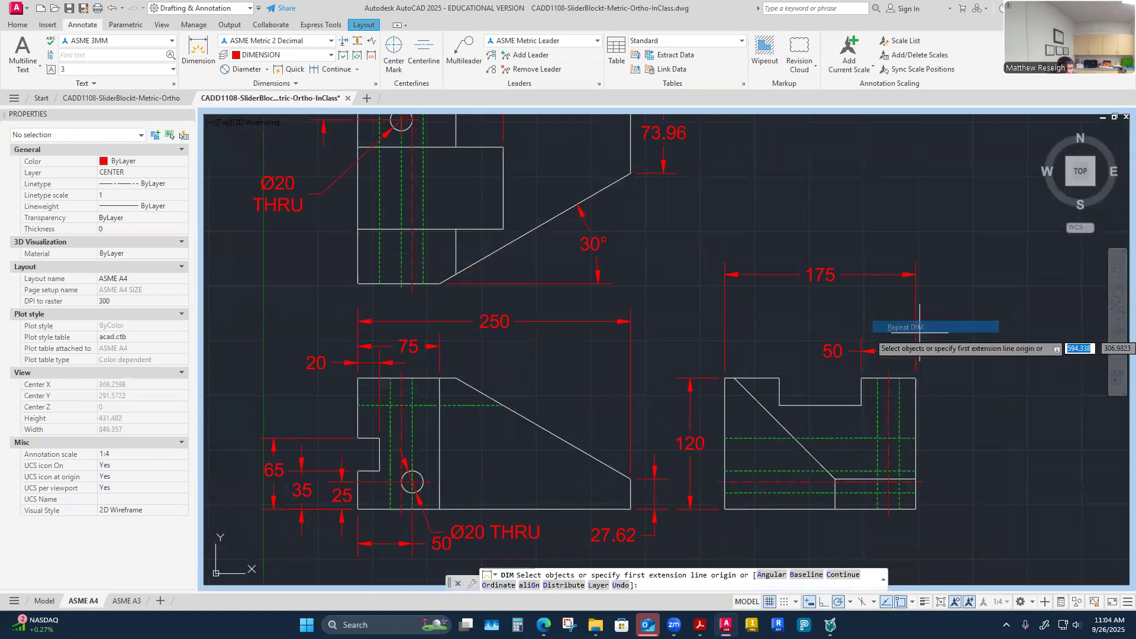
pyautogui.click(917, 378)
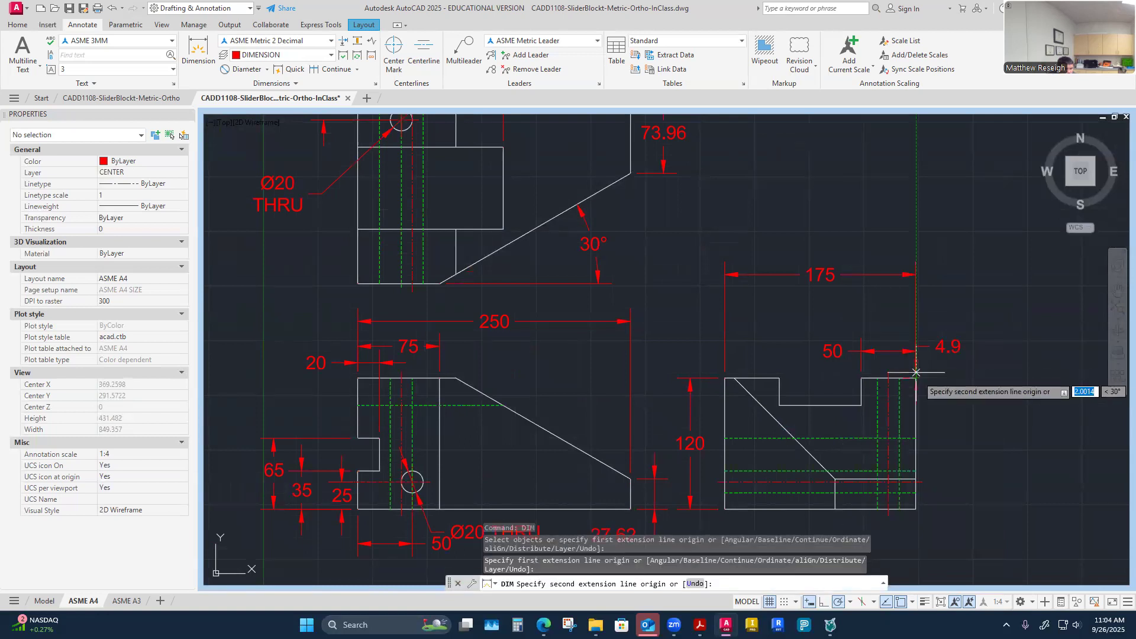
pyautogui.click(779, 378)
pyautogui.click(793, 319)
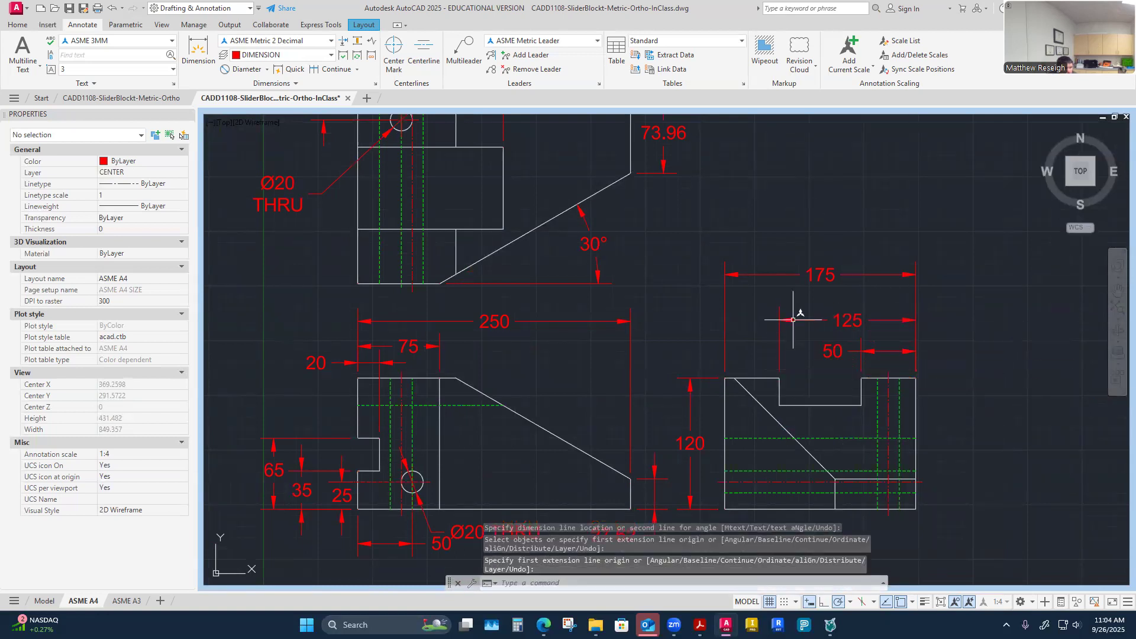
pyautogui.scroll(2, 947, 373)
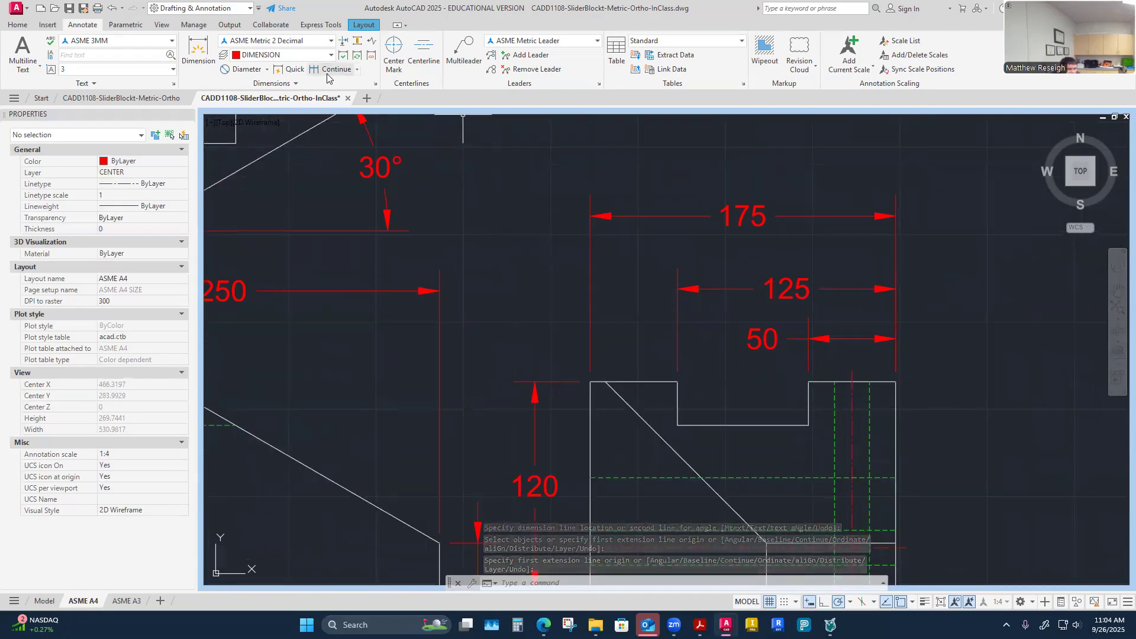
pyautogui.click(192, 46)
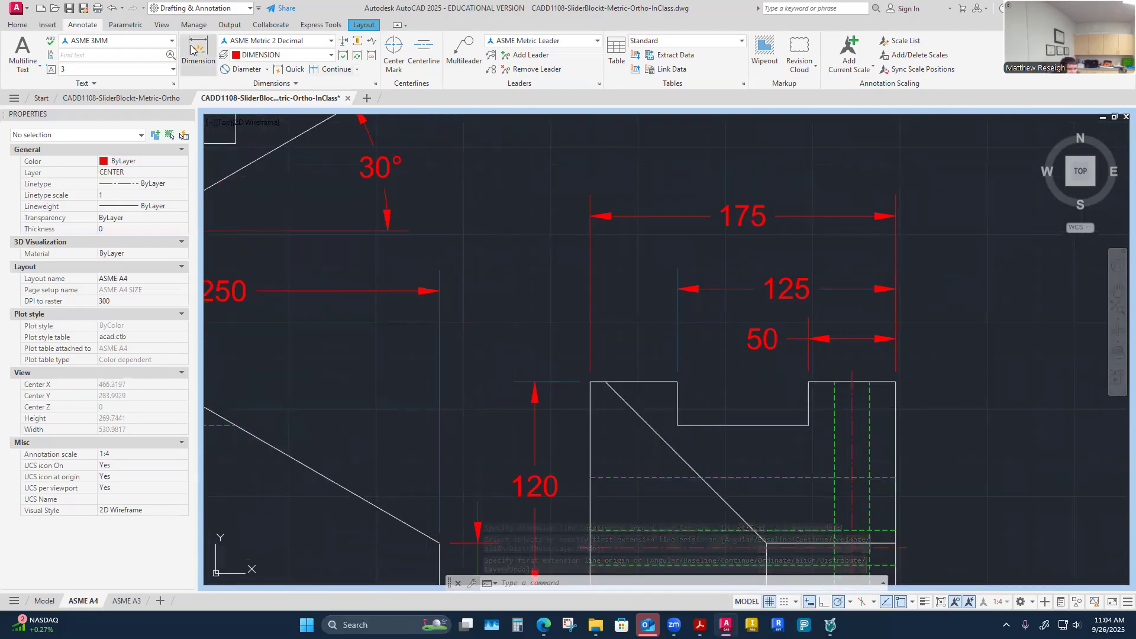
pyautogui.click(808, 382)
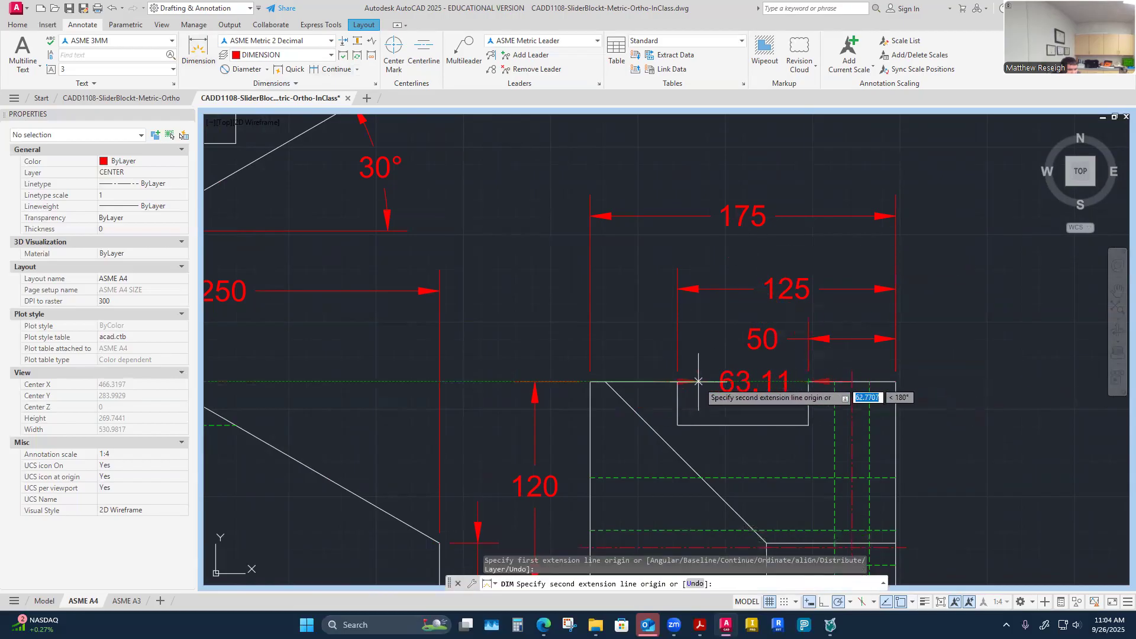
pyautogui.click(677, 382)
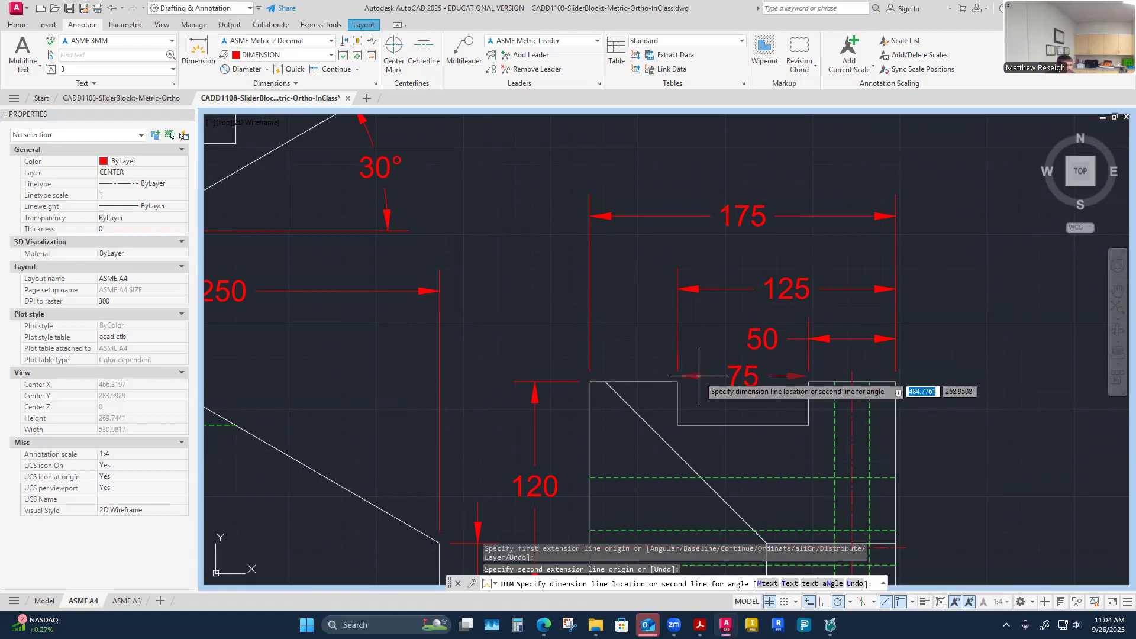
pyautogui.press('Escape')
# Step: Examine how the front and top view features are located from common edges and compare with the side view's slot dimensions
pyautogui.scroll(-3, 698, 381)
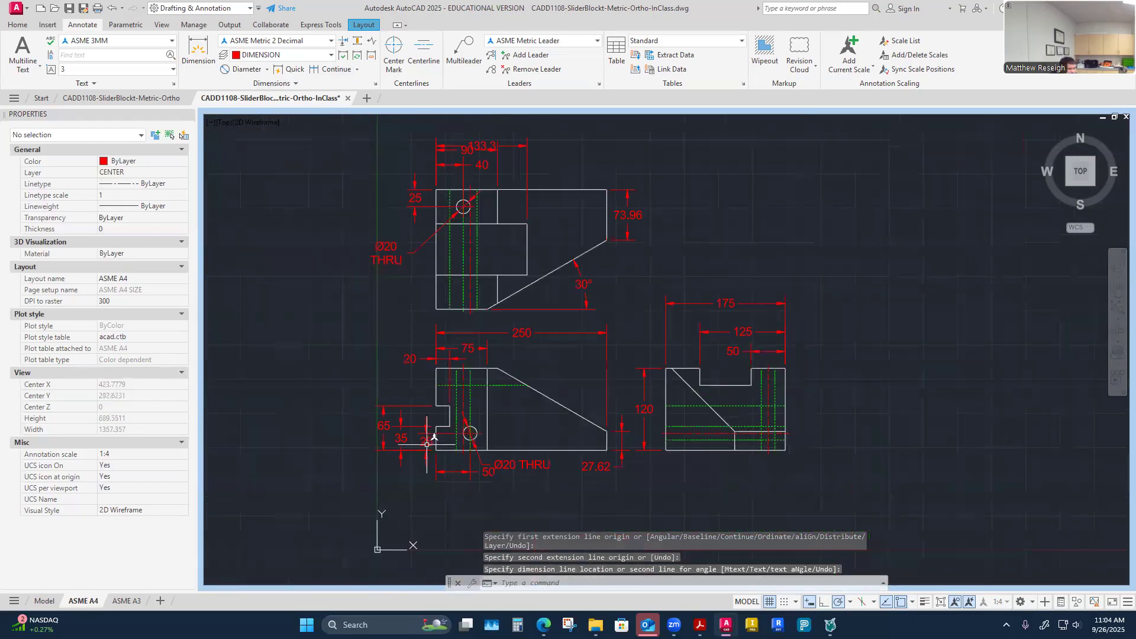
pyautogui.scroll(1, 424, 444)
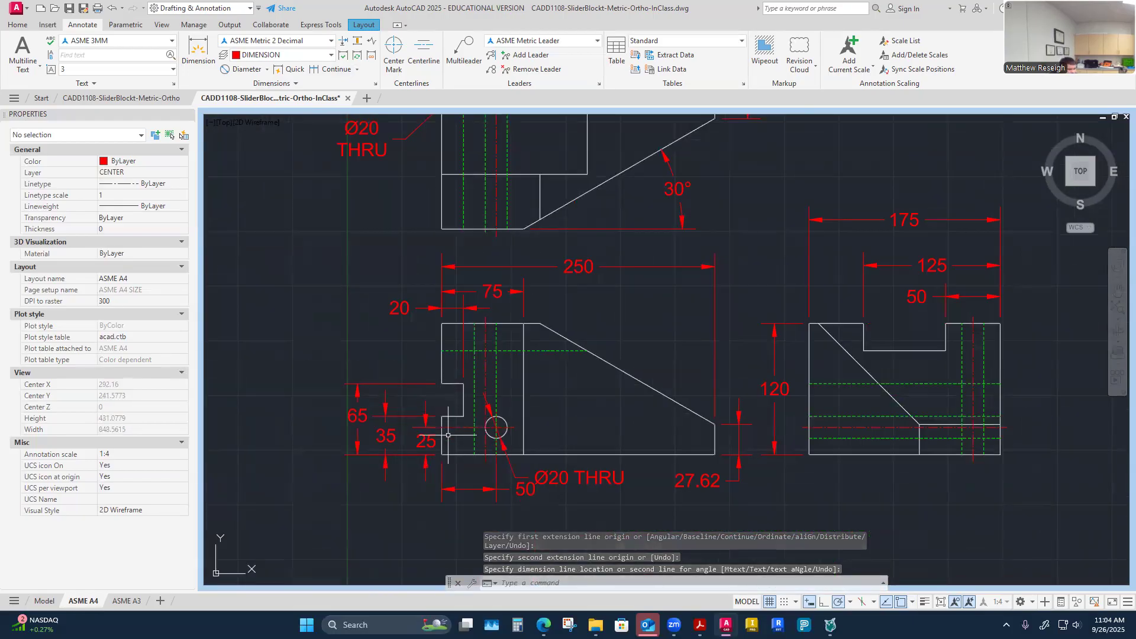
pyautogui.scroll(-2, 367, 377)
pyautogui.scroll(2, 747, 321)
pyautogui.scroll(2, 747, 321)
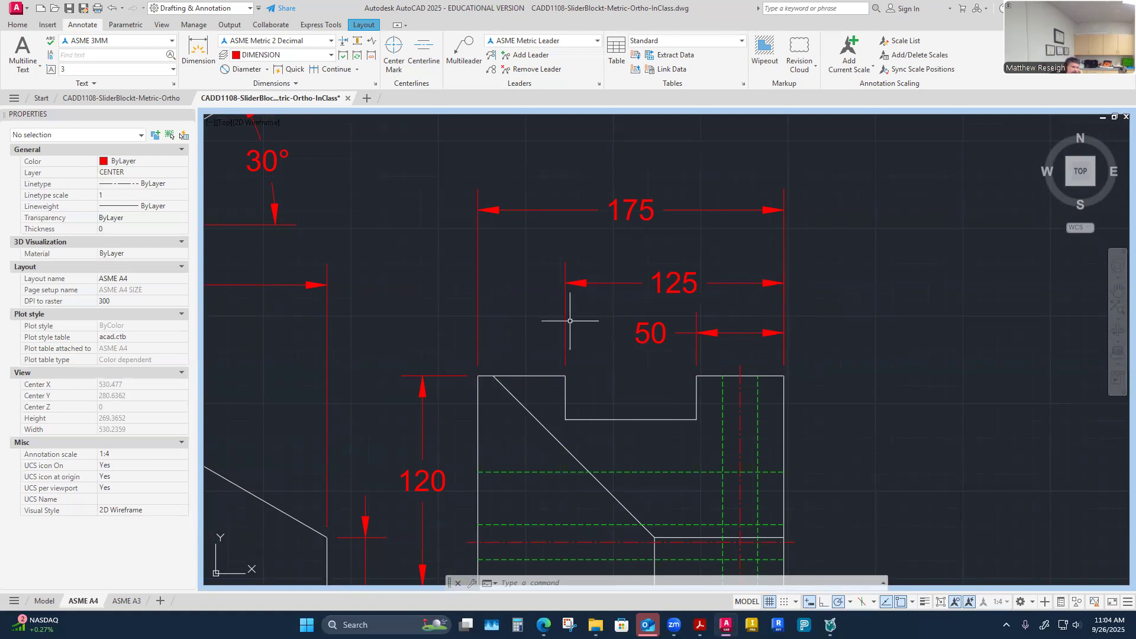
pyautogui.scroll(-4, 570, 321)
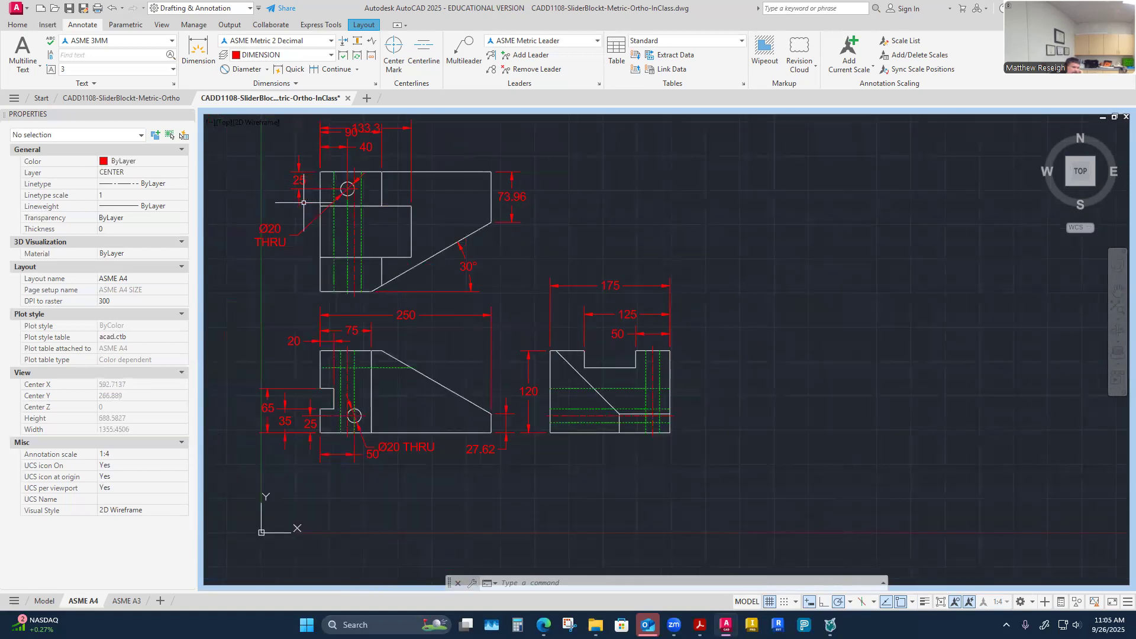
pyautogui.scroll(4, 640, 325)
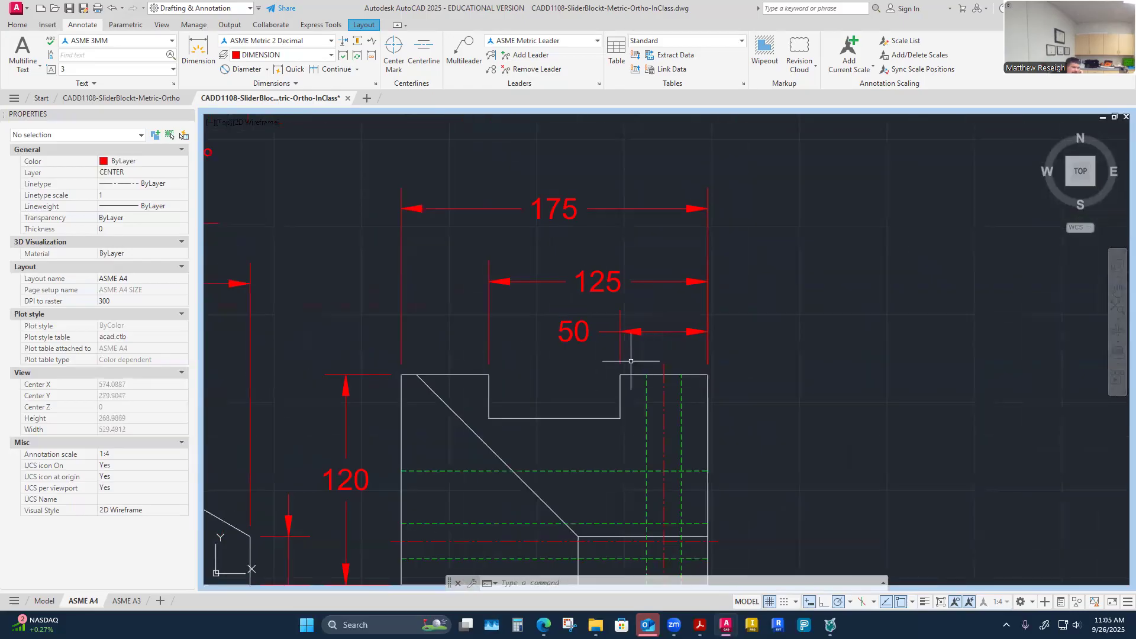
pyautogui.scroll(-4, 645, 352)
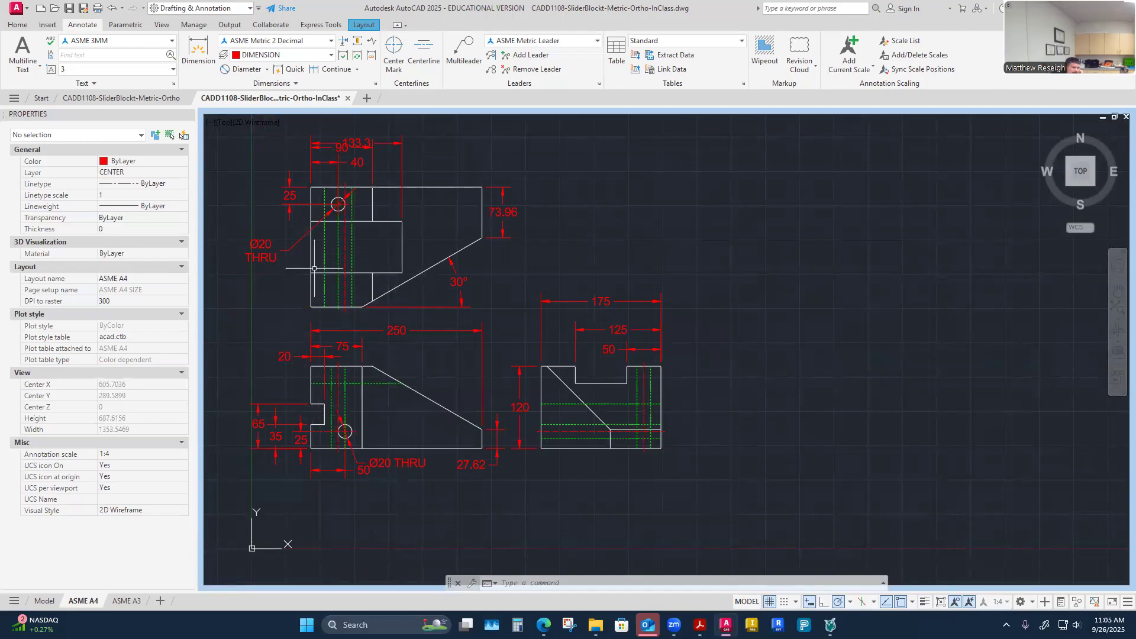
pyautogui.scroll(4, 564, 376)
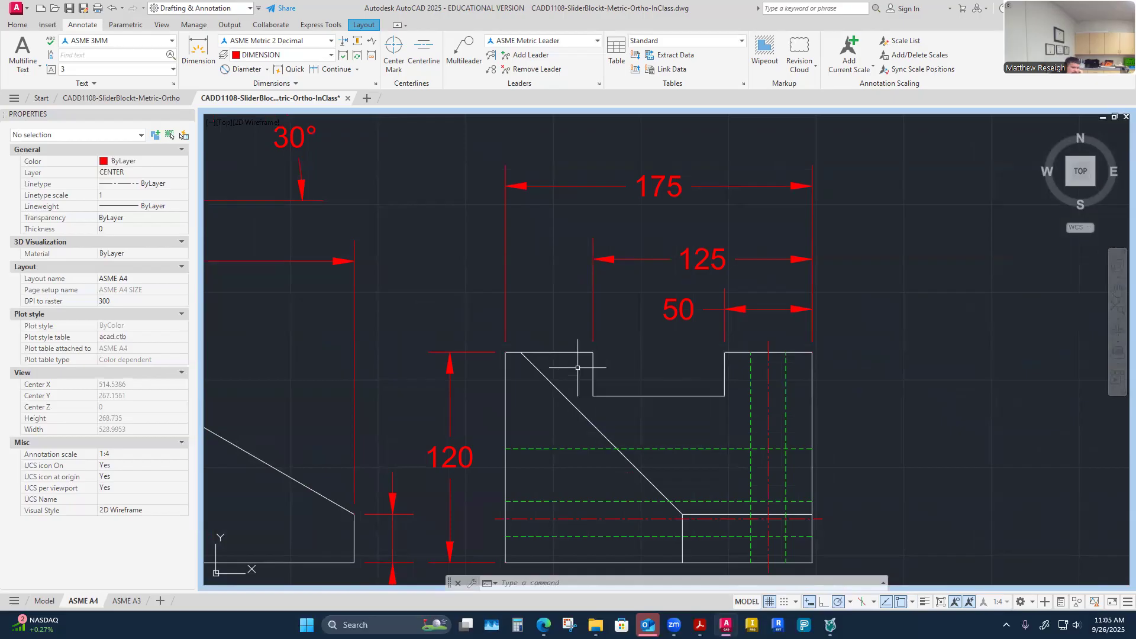
# Step: Dimension the vertical distance from the side view's lower-left corner to the slot's floor, placing it left of the view
pyautogui.click(198, 50)
pyautogui.scroll(-2, 445, 356)
pyautogui.scroll(-2, 443, 353)
pyautogui.scroll(2, 461, 379)
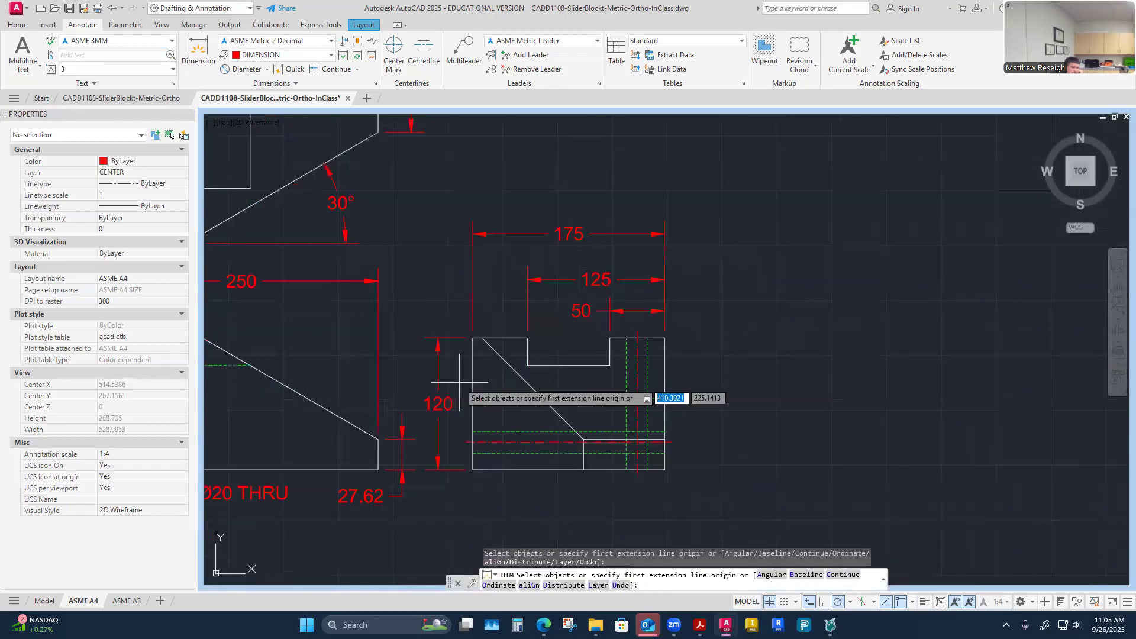
pyautogui.scroll(-2, 471, 376)
pyautogui.press('Return')
pyautogui.scroll(2, 475, 406)
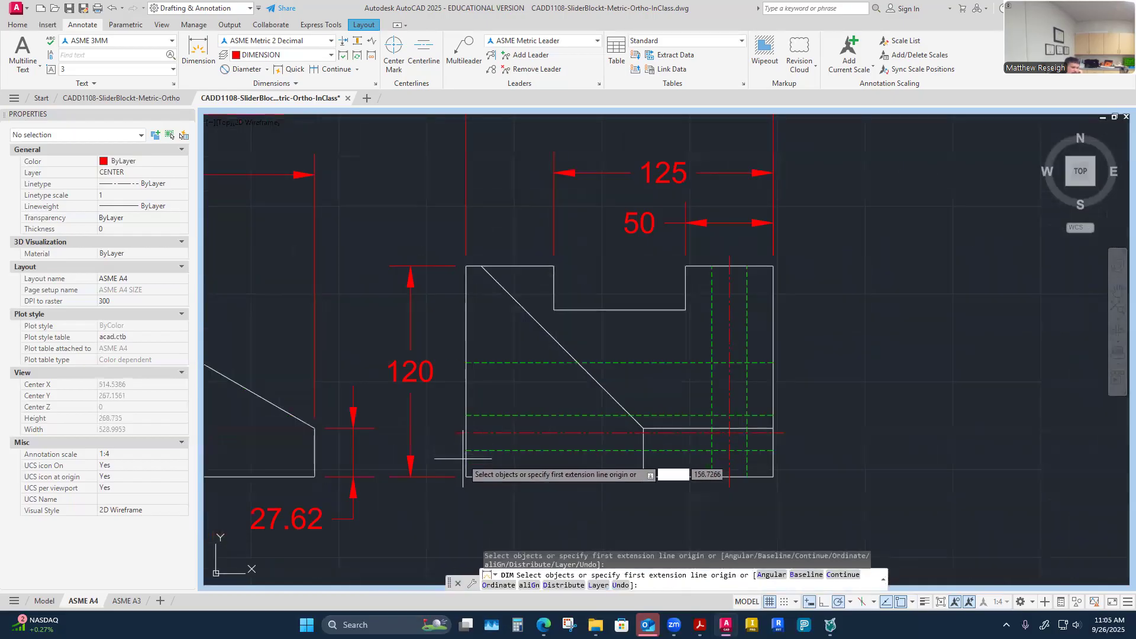
pyautogui.click(466, 476)
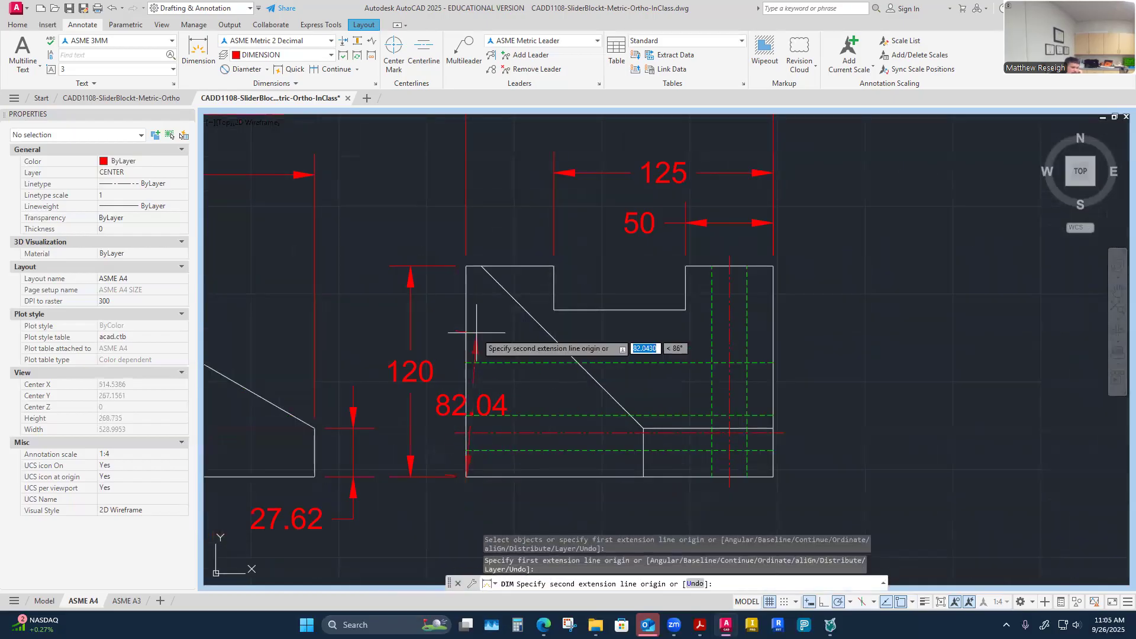
pyautogui.click(554, 310)
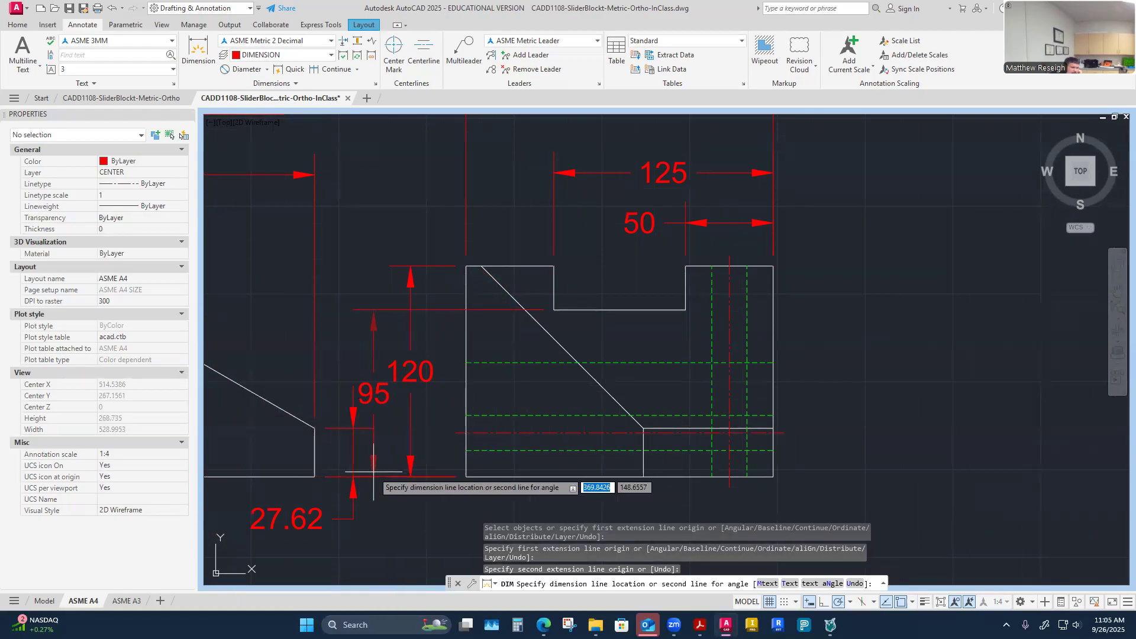
pyautogui.click(422, 474)
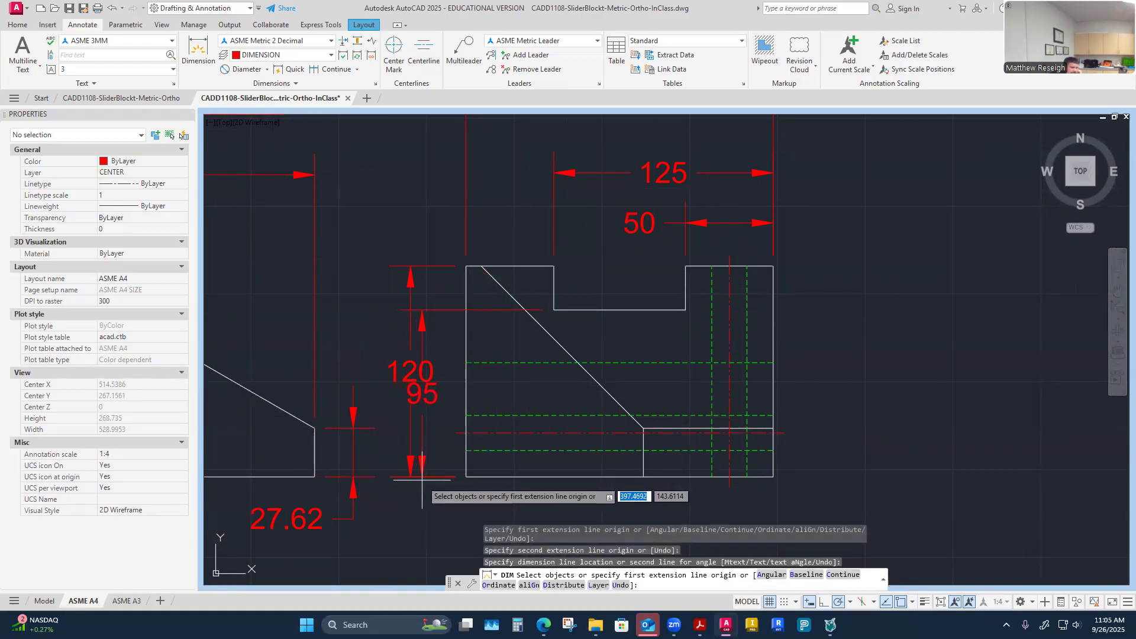
pyautogui.scroll(-2, 448, 421)
pyautogui.scroll(1, 504, 375)
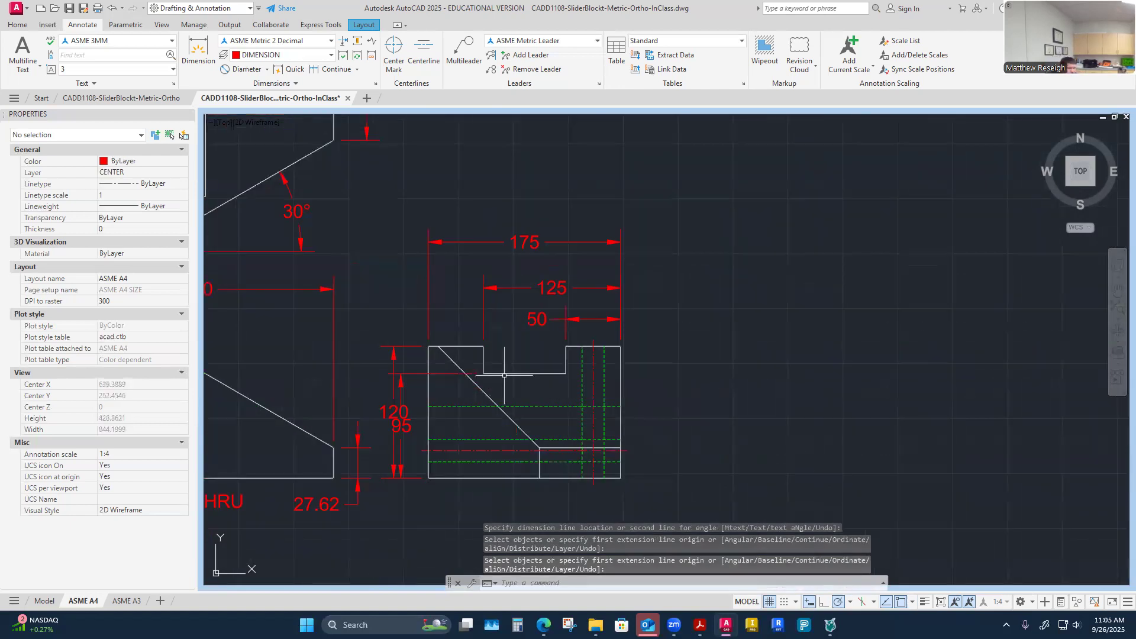
# Step: Move the side view's overall height dimension farther left, clear of the slot floor's height dimension
pyautogui.scroll(4, 393, 459)
pyautogui.click(383, 414)
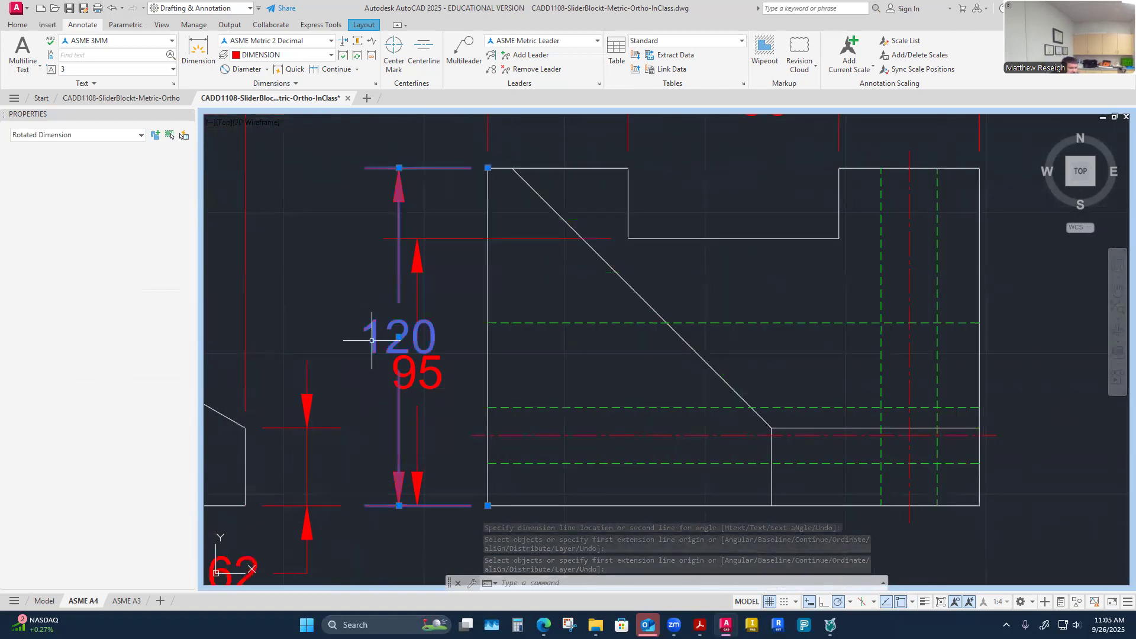
pyautogui.click(399, 336)
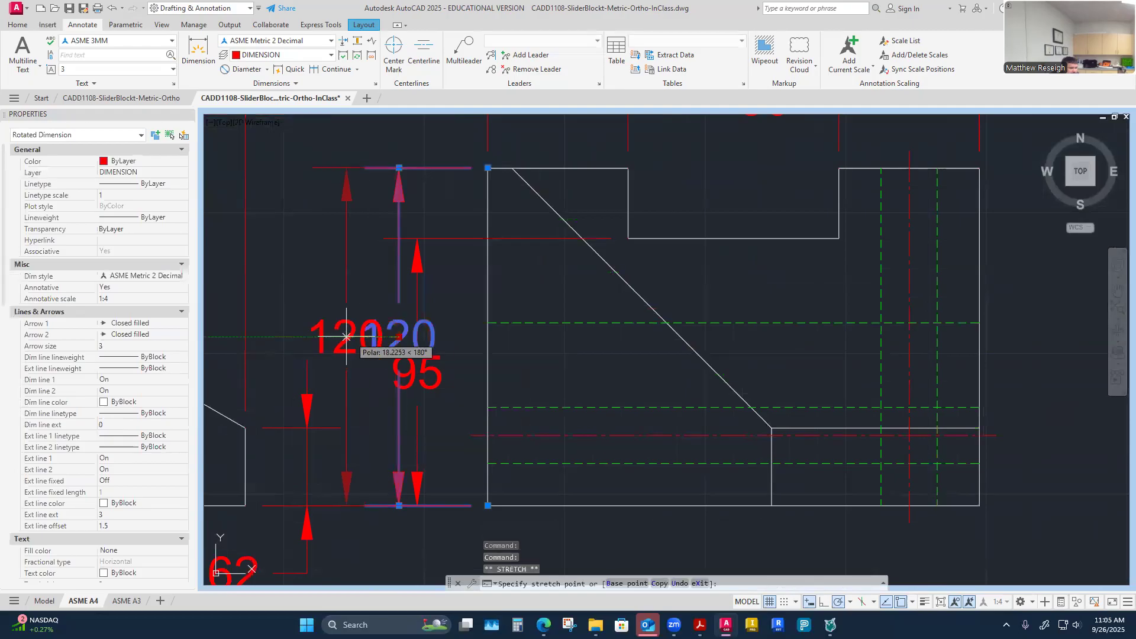
pyautogui.click(349, 308)
pyautogui.press('Escape')
pyautogui.press('Escape')
pyautogui.scroll(-8, 408, 367)
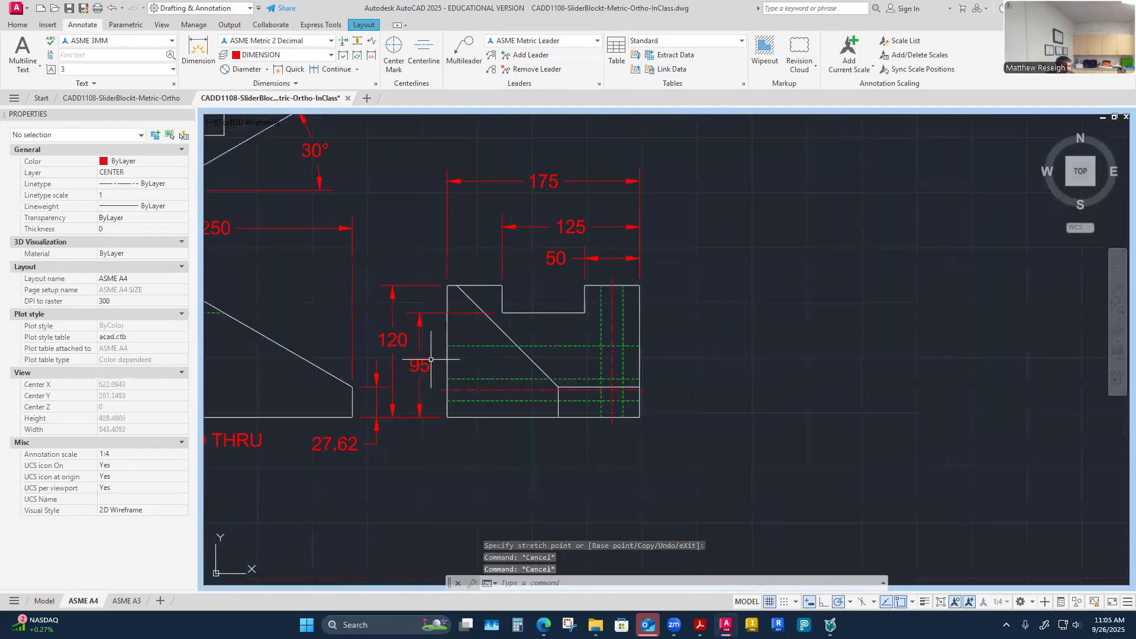
pyautogui.scroll(2, 277, 321)
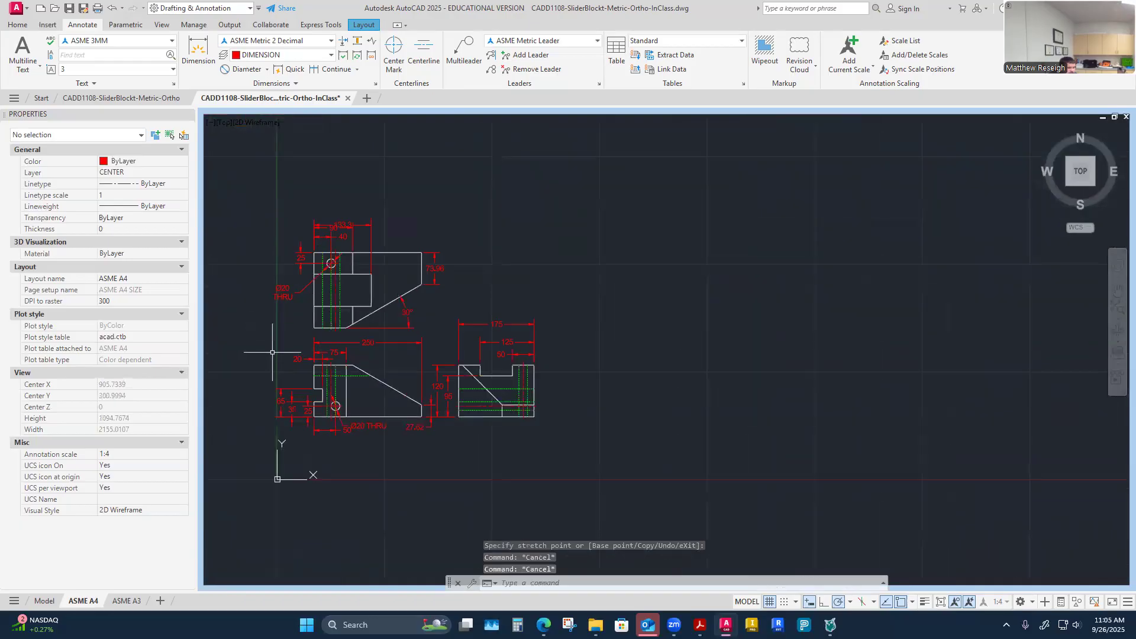
# Step: Place the side view's slot-floor height dimension 10 mm outside the view's left edge
pyautogui.moveTo(265, 340); pyautogui.dragTo(393, 338, button='middle')
pyautogui.scroll(2, 392, 359)
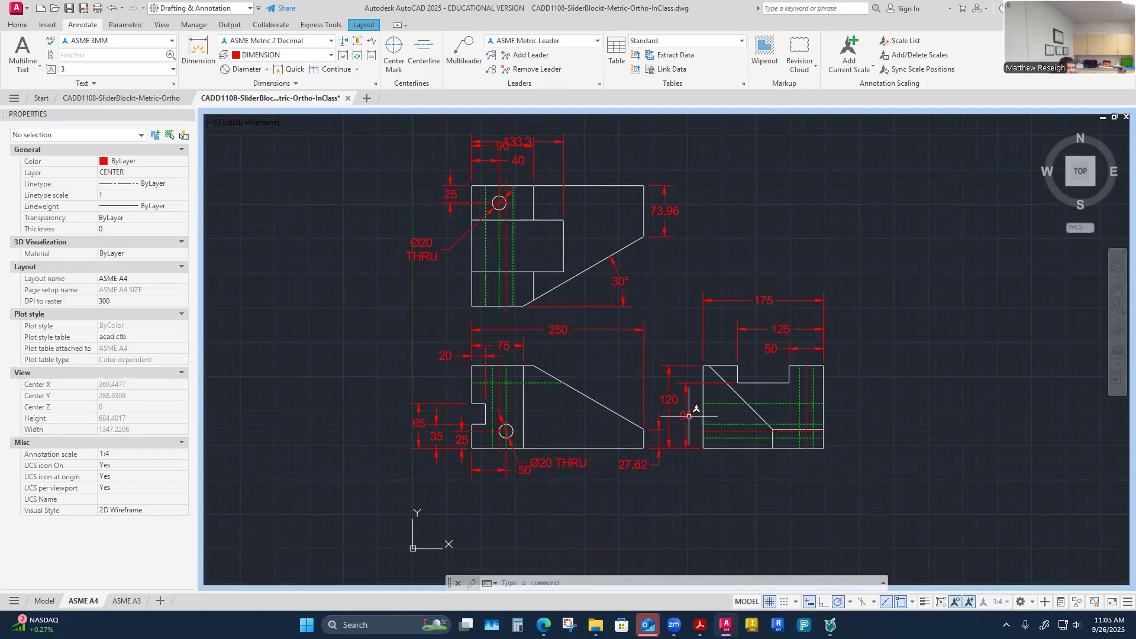
pyautogui.scroll(2, 689, 416)
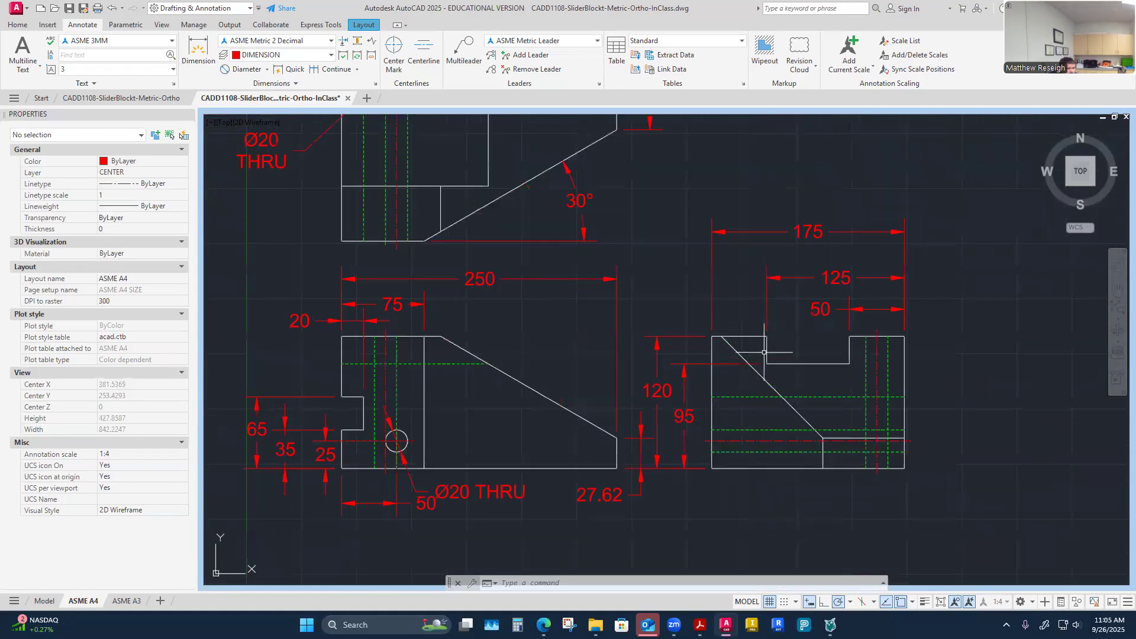
pyautogui.scroll(-2, 404, 456)
pyautogui.scroll(2, 396, 469)
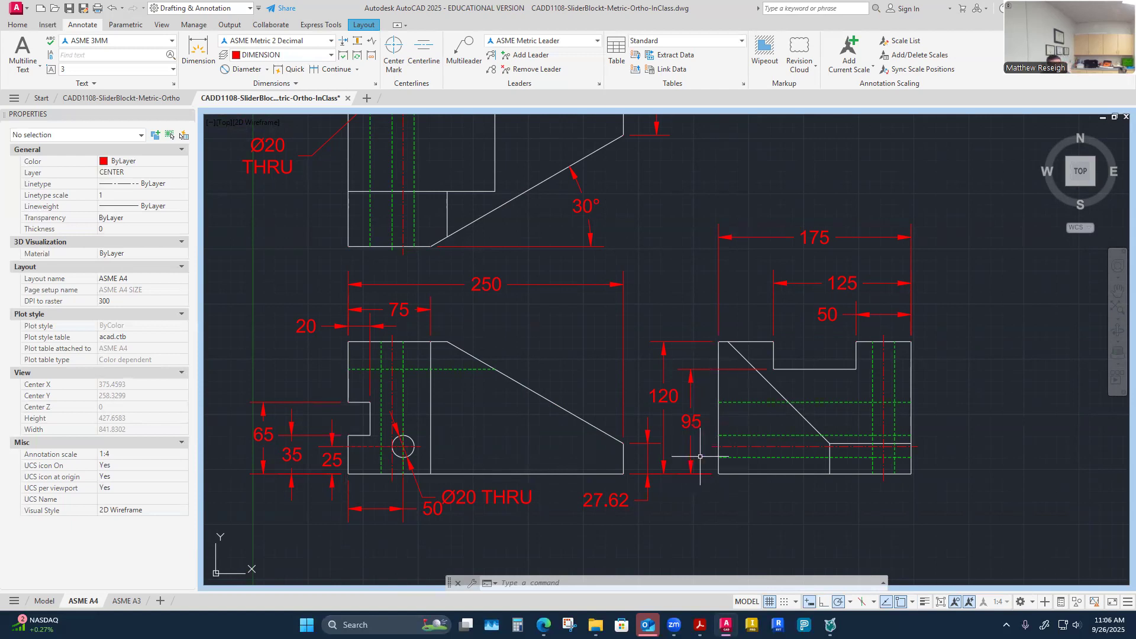
pyautogui.scroll(2, 707, 417)
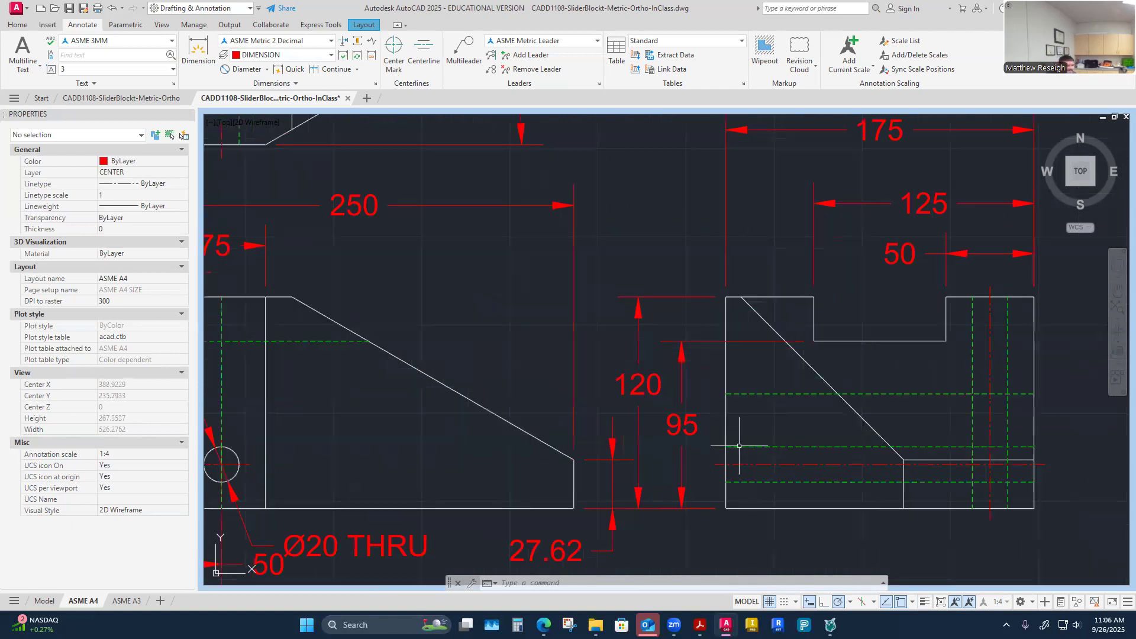
pyautogui.click(682, 424)
pyautogui.click(682, 425)
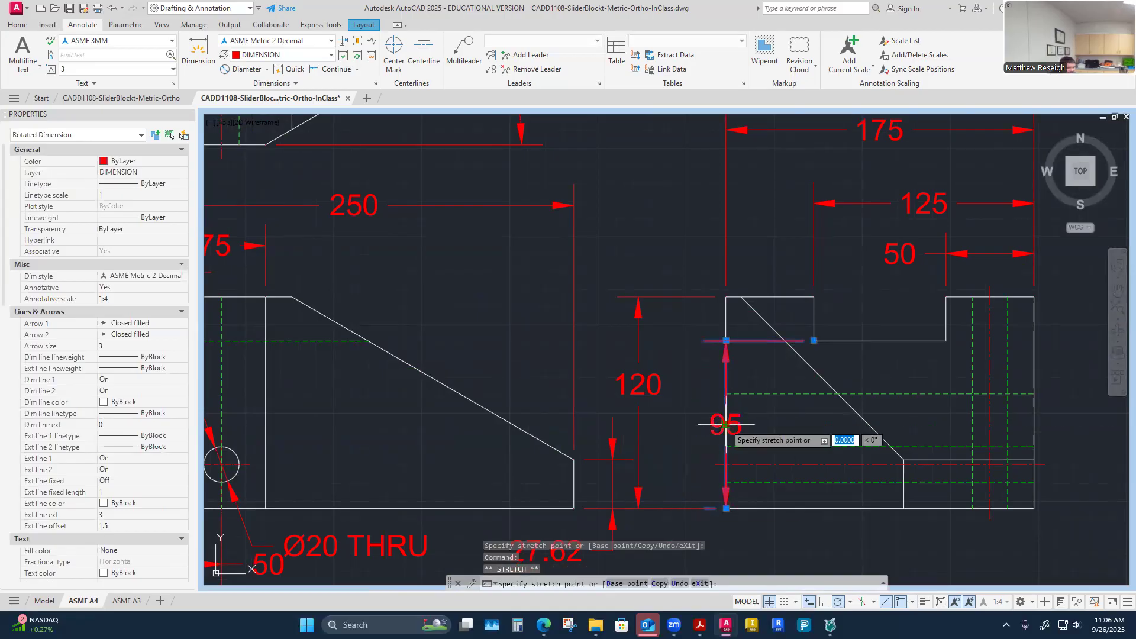
pyautogui.press('Escape')
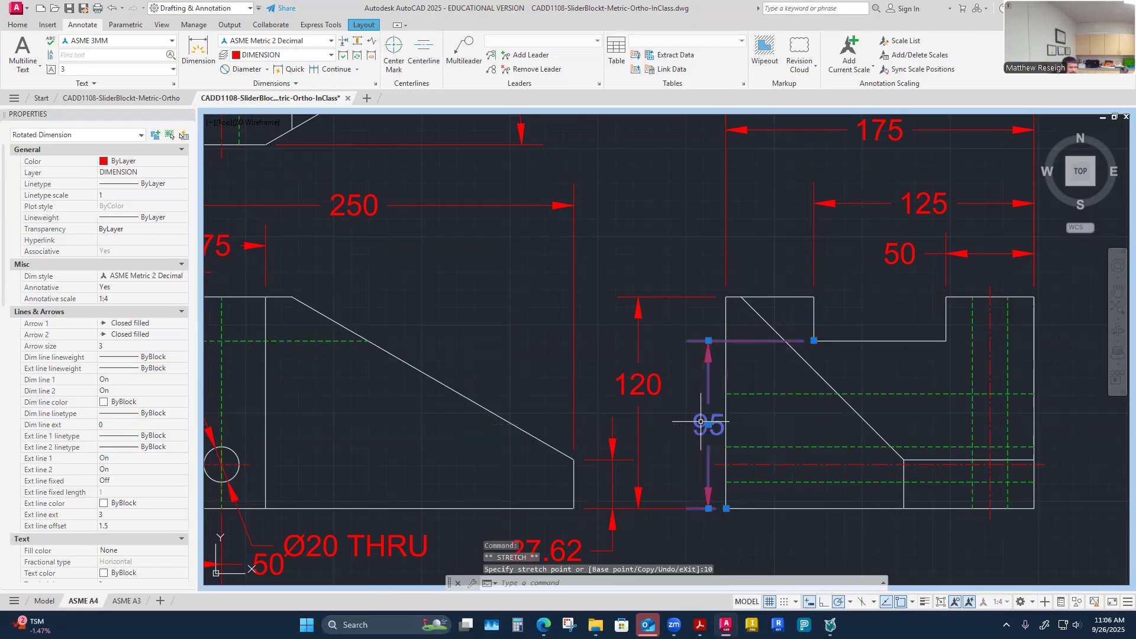
# Step: Move the slot-floor height dimension slightly farther out from the side view's left edge
pyautogui.scroll(2, 700, 422)
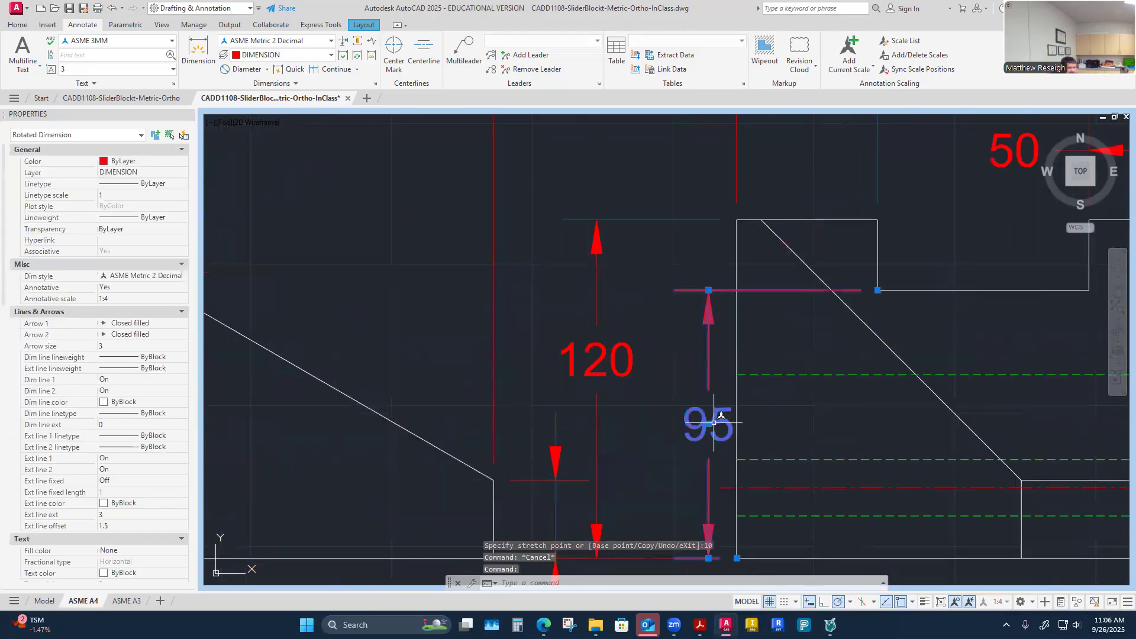
pyautogui.click(709, 424)
pyautogui.scroll(-4, 697, 423)
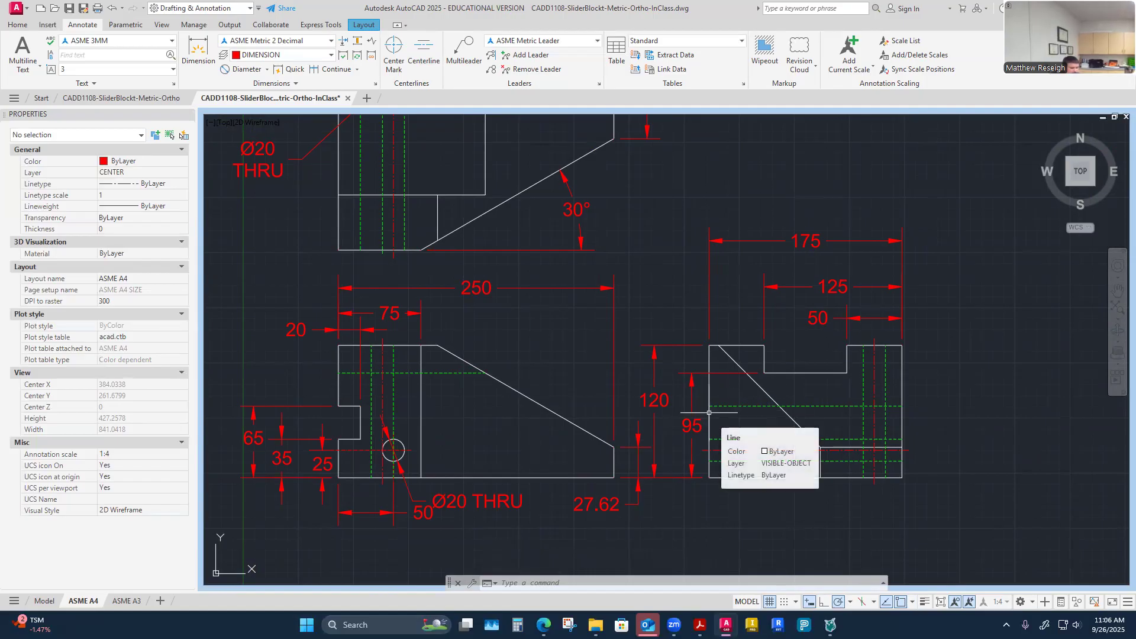
# Step: Space the side view's overall height dimension automatically from the slot-floor height dimension, using the slot-floor dimension as the base
pyautogui.scroll(2, 672, 446)
pyautogui.click(642, 377)
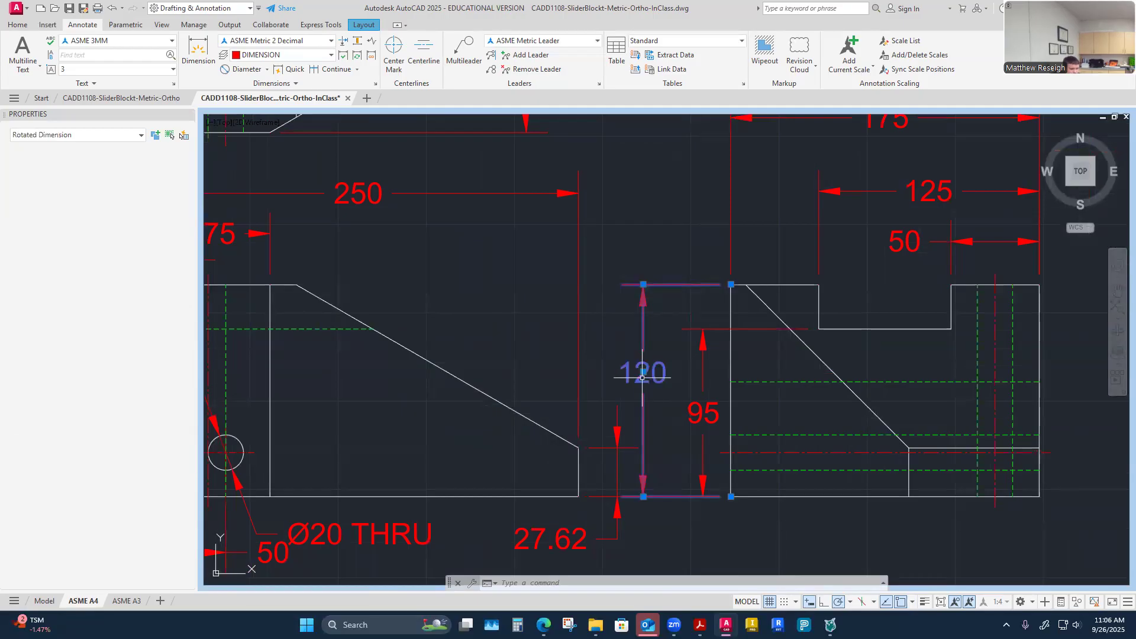
pyautogui.press('Escape')
pyautogui.click(357, 41)
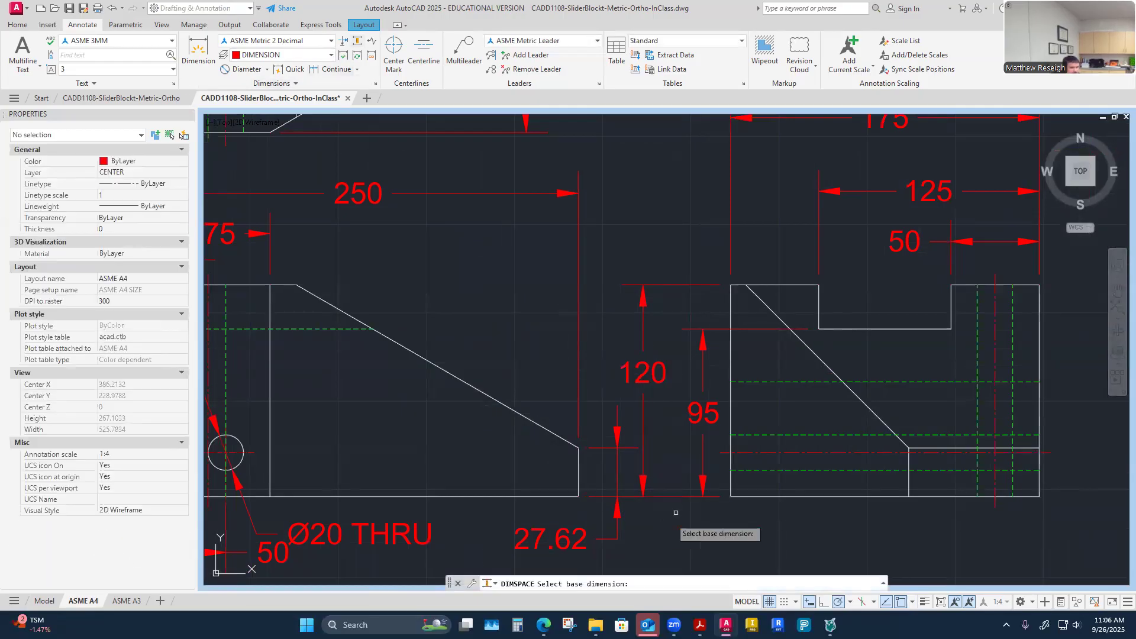
pyautogui.click(703, 416)
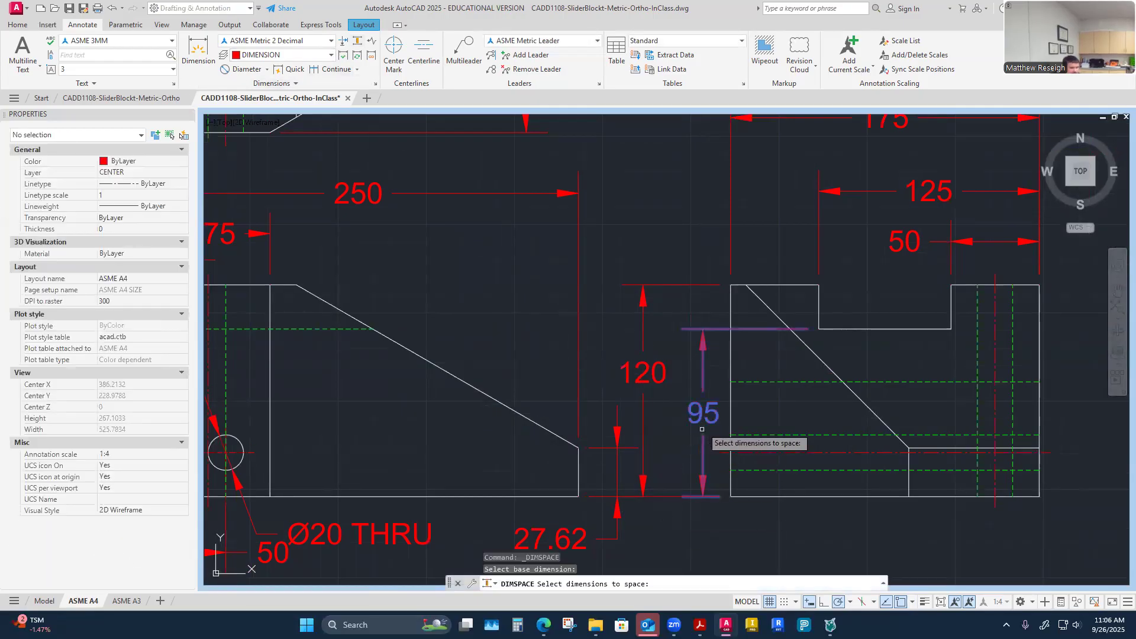
pyautogui.click(642, 378)
pyautogui.press('Return')
pyautogui.write('A')
pyautogui.press('Return')
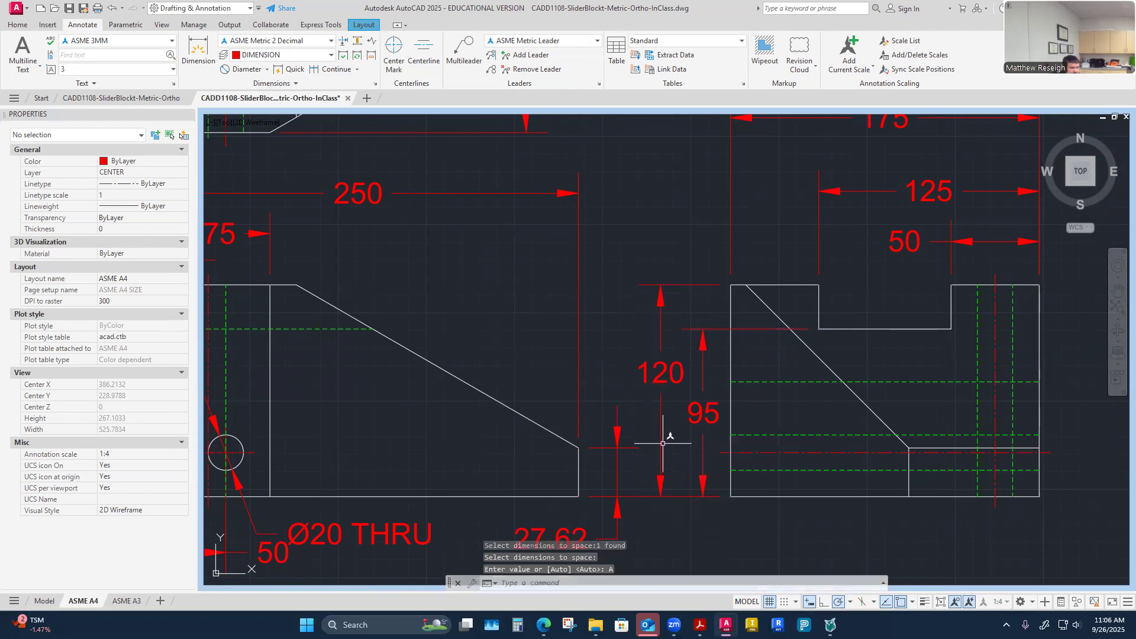
pyautogui.press('Escape')
# Step: Measure the gap between the side view's lower-left corner and the slot-floor height dimension line
pyautogui.scroll(-2, 663, 443)
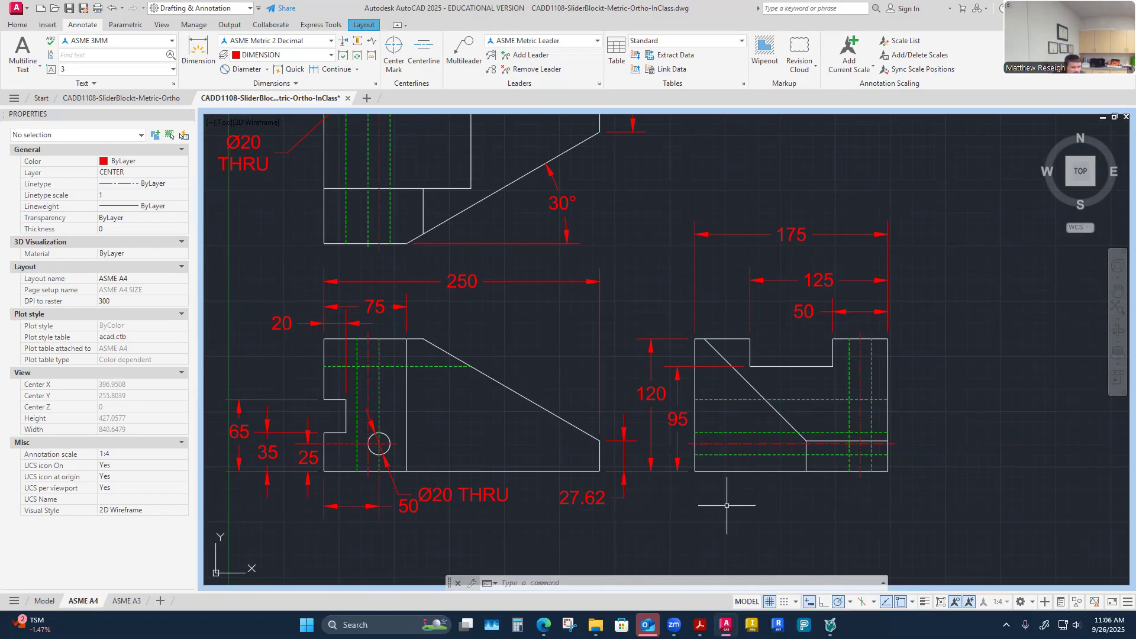
pyautogui.click(18, 25)
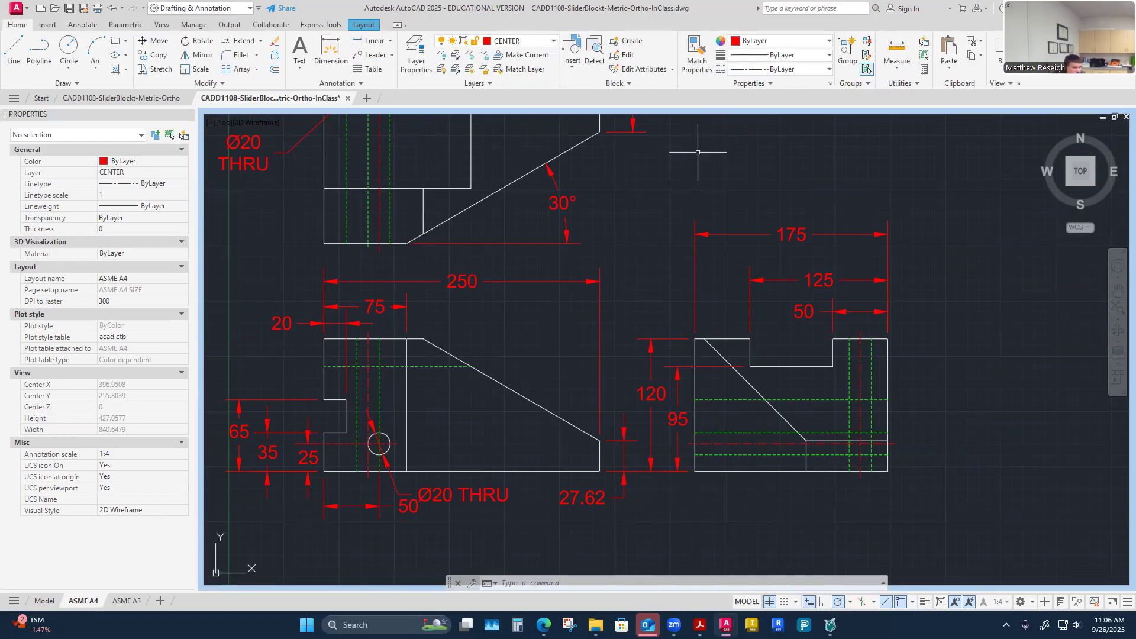
pyautogui.click(898, 68)
pyautogui.click(898, 104)
pyautogui.scroll(2, 749, 438)
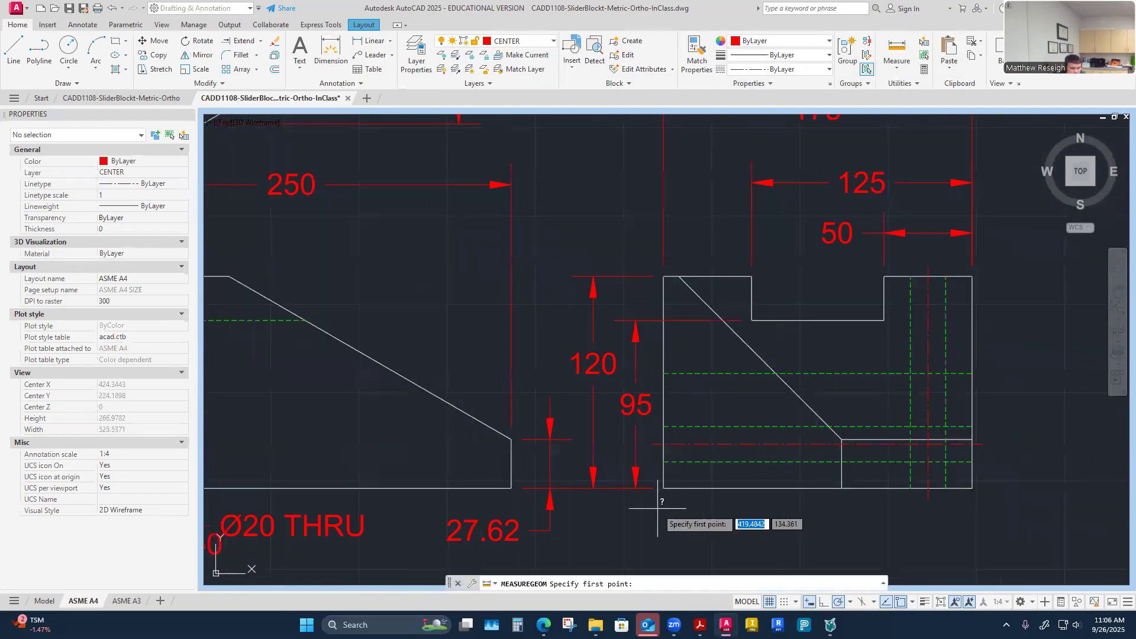
pyautogui.click(663, 488)
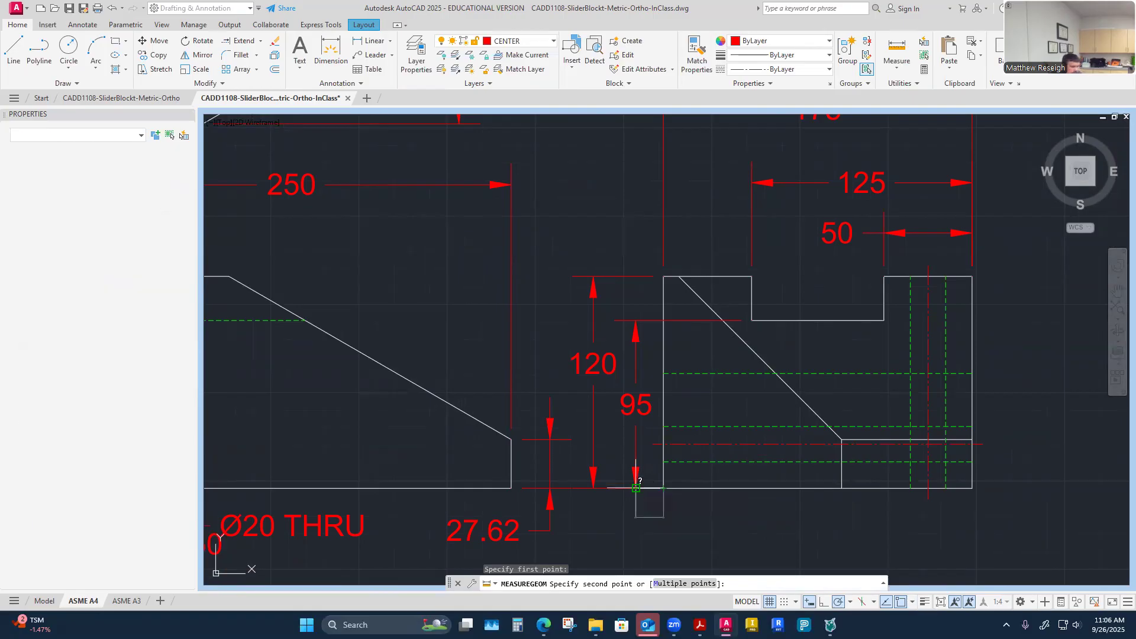
pyautogui.press('Escape')
# Step: Add an angular dimension between the front view's top edge and its sloped edge, placing it beneath the horizontal extension line
pyautogui.scroll(-3, 699, 474)
pyautogui.scroll(-2, 726, 425)
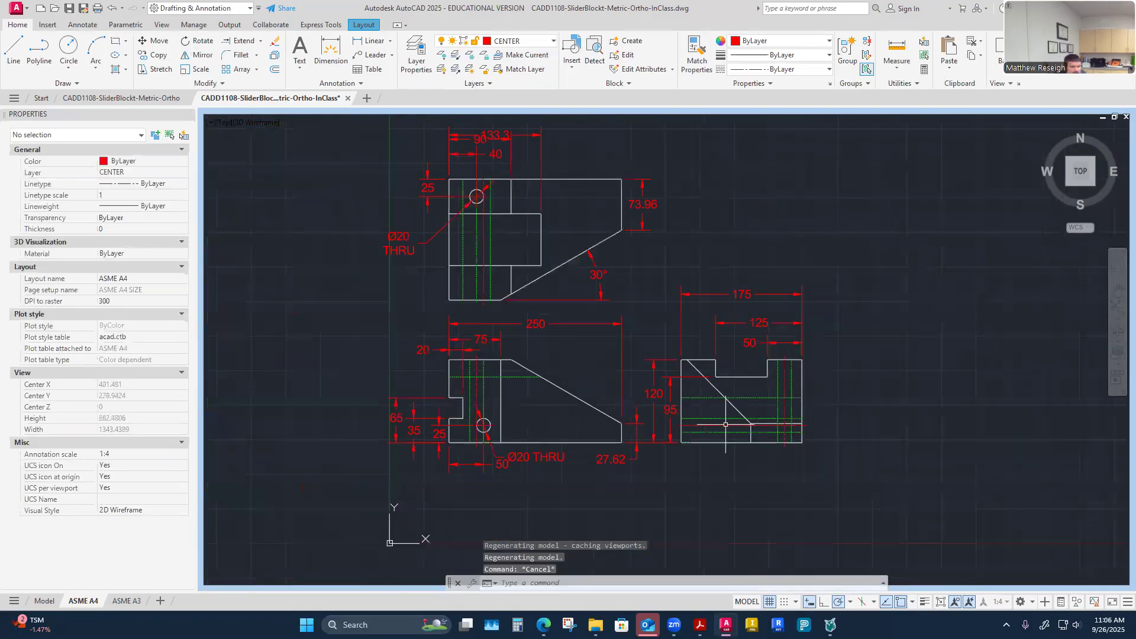
pyautogui.scroll(2, 726, 425)
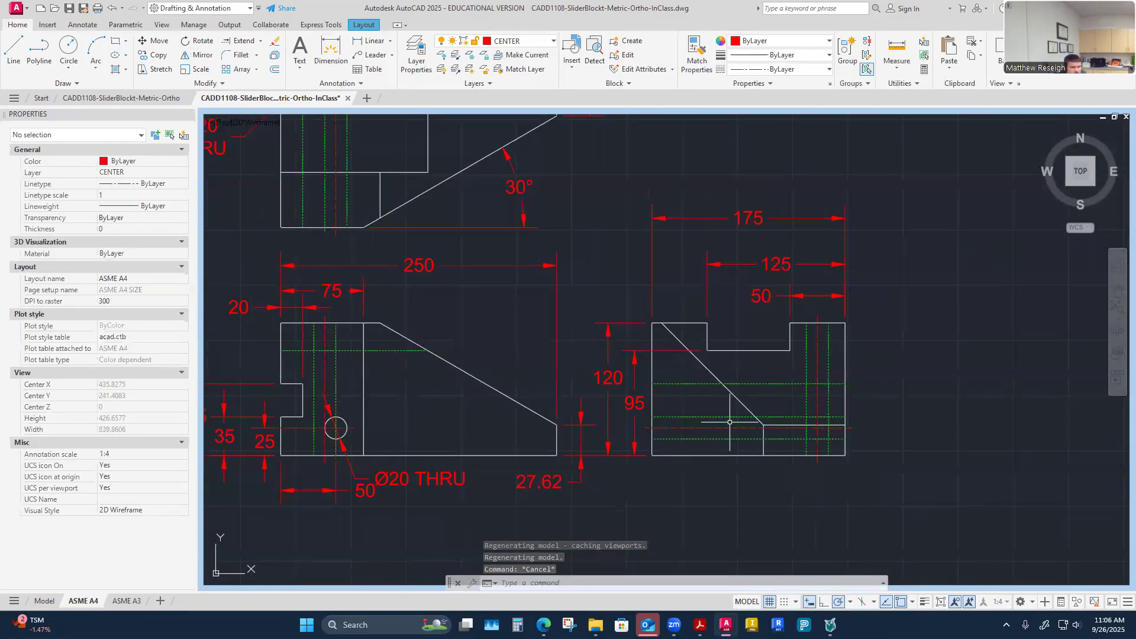
pyautogui.scroll(-2, 729, 422)
pyautogui.scroll(2, 518, 356)
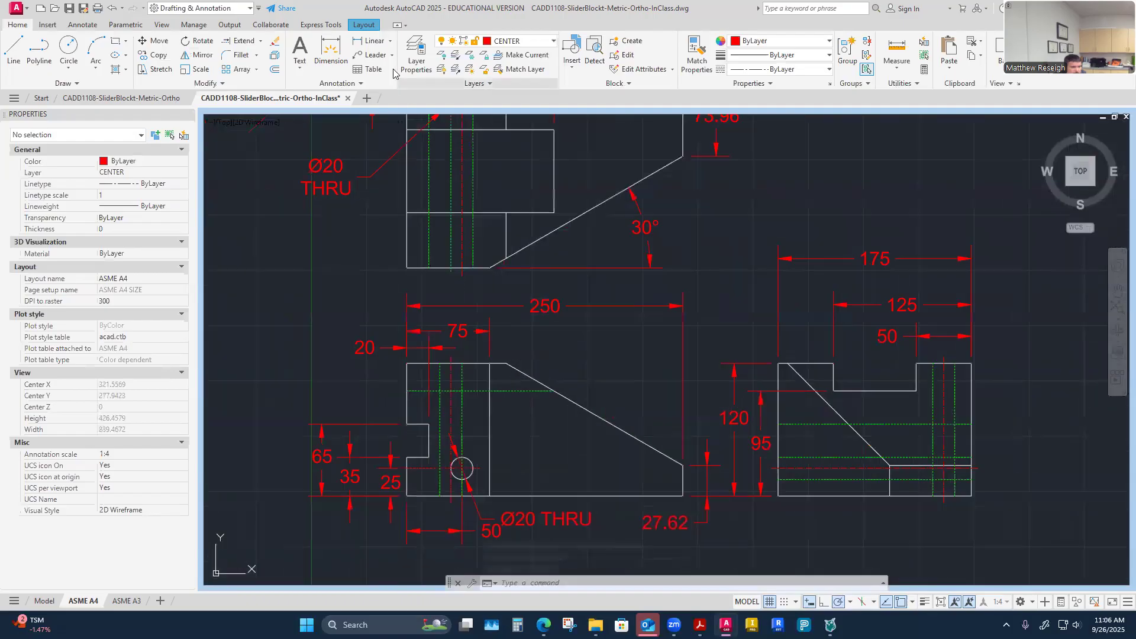
pyautogui.click(83, 24)
pyautogui.click(266, 70)
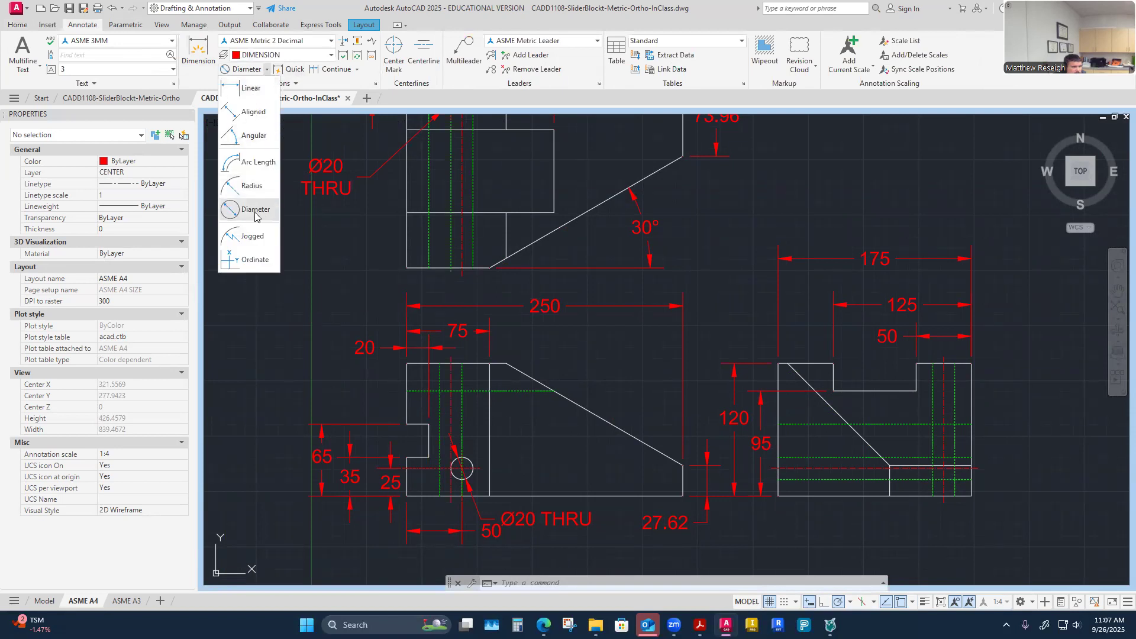
pyautogui.click(254, 135)
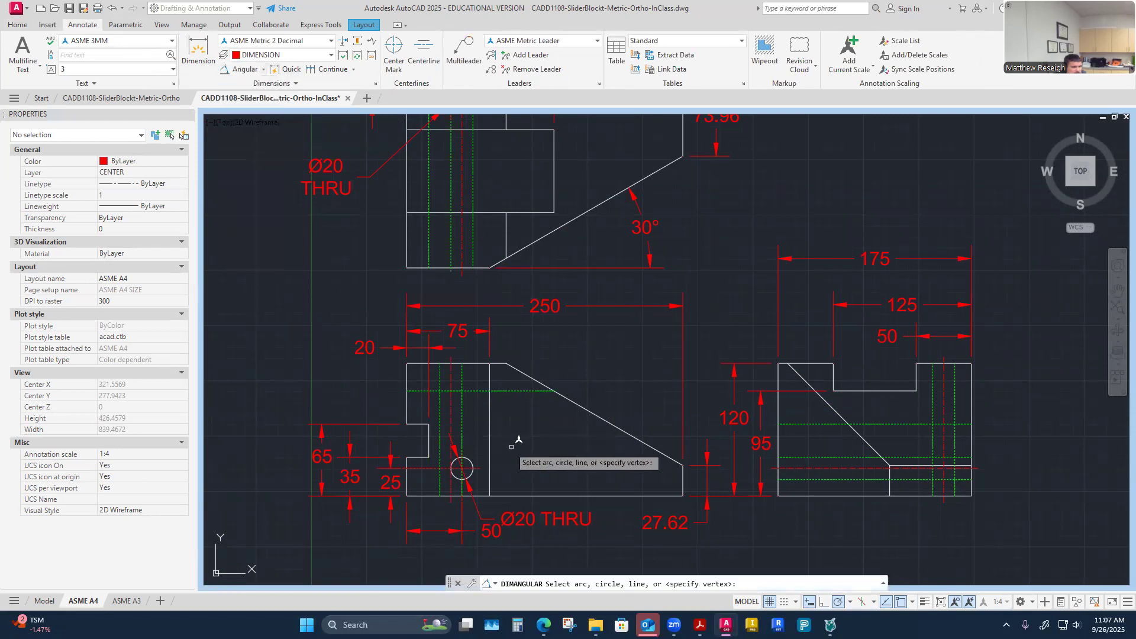
pyautogui.scroll(2, 519, 438)
pyautogui.click(491, 321)
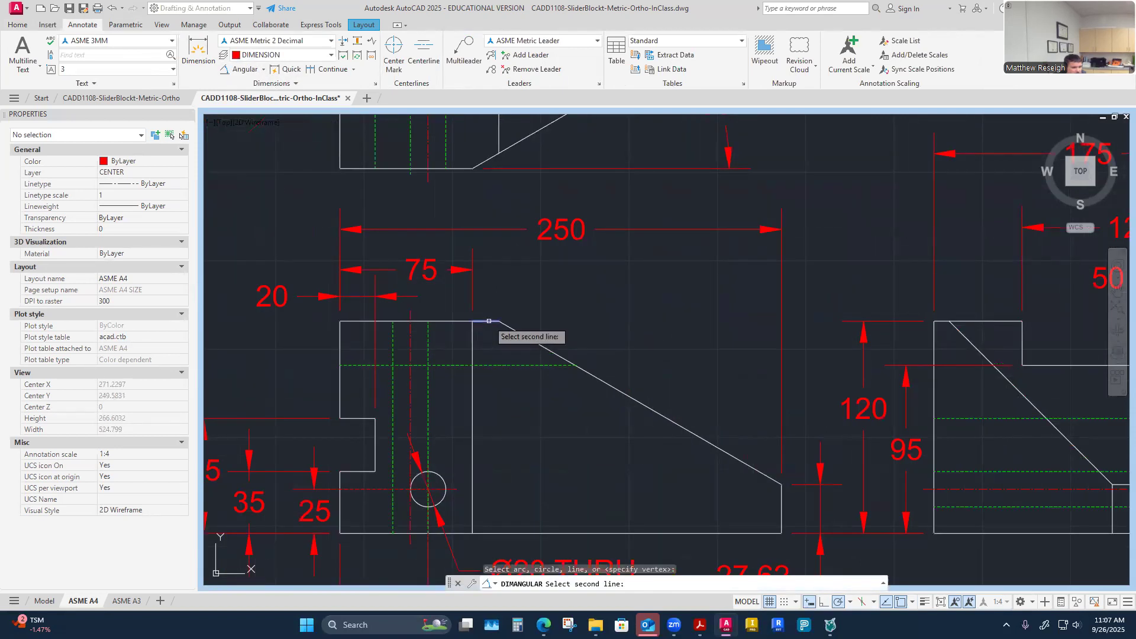
pyautogui.click(554, 353)
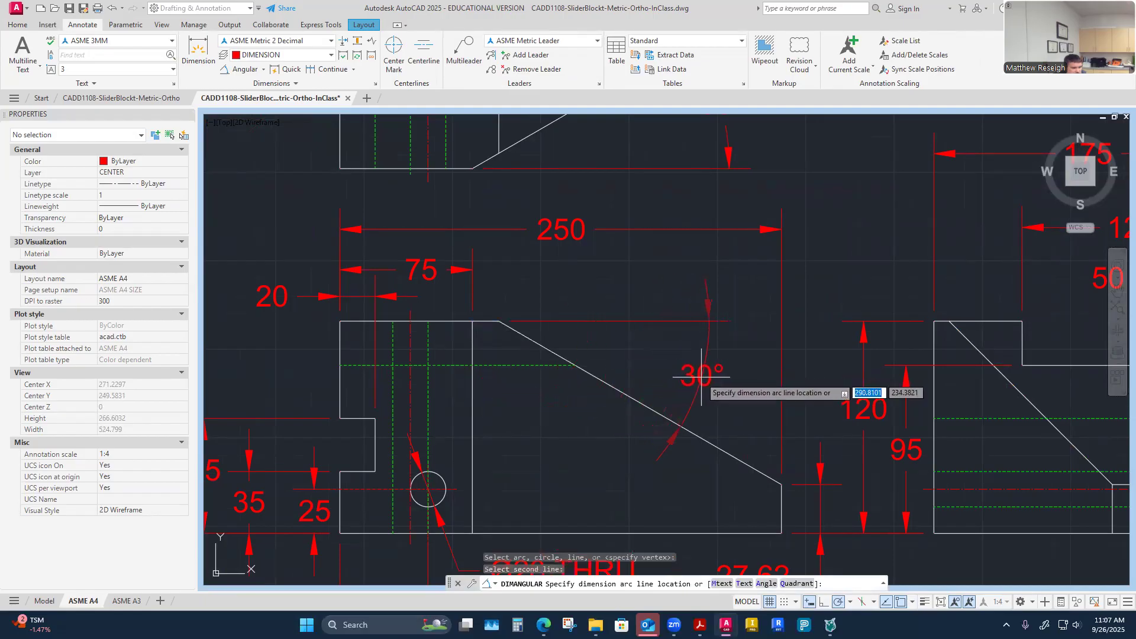
pyautogui.click(728, 389)
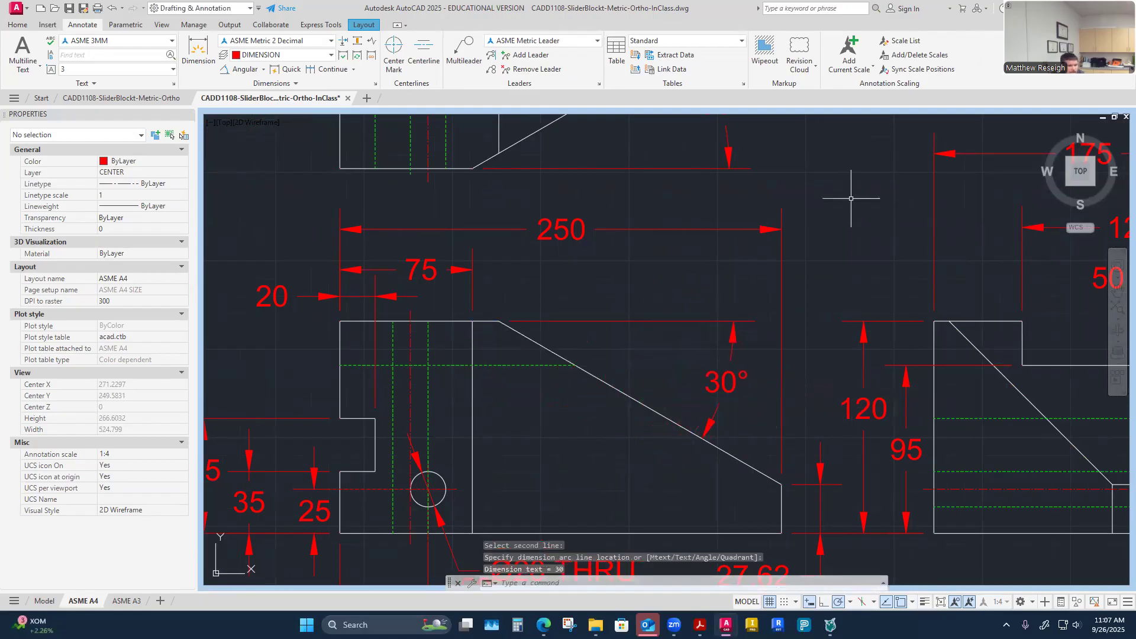
pyautogui.press('Escape')
# Step: Compare the front, top and side view dimensions with the dimensioned isometric slider block drawing in the Acrobat PDF
pyautogui.scroll(-4, 846, 192)
pyautogui.scroll(-4, 841, 205)
pyautogui.scroll(4, 859, 189)
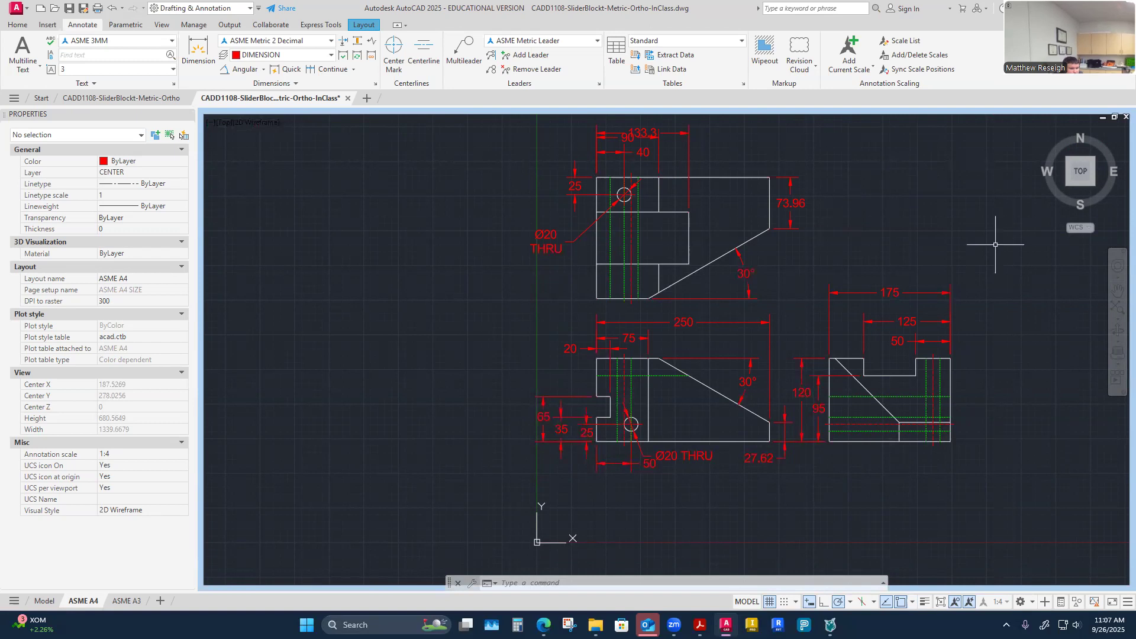
pyautogui.scroll(2, 768, 454)
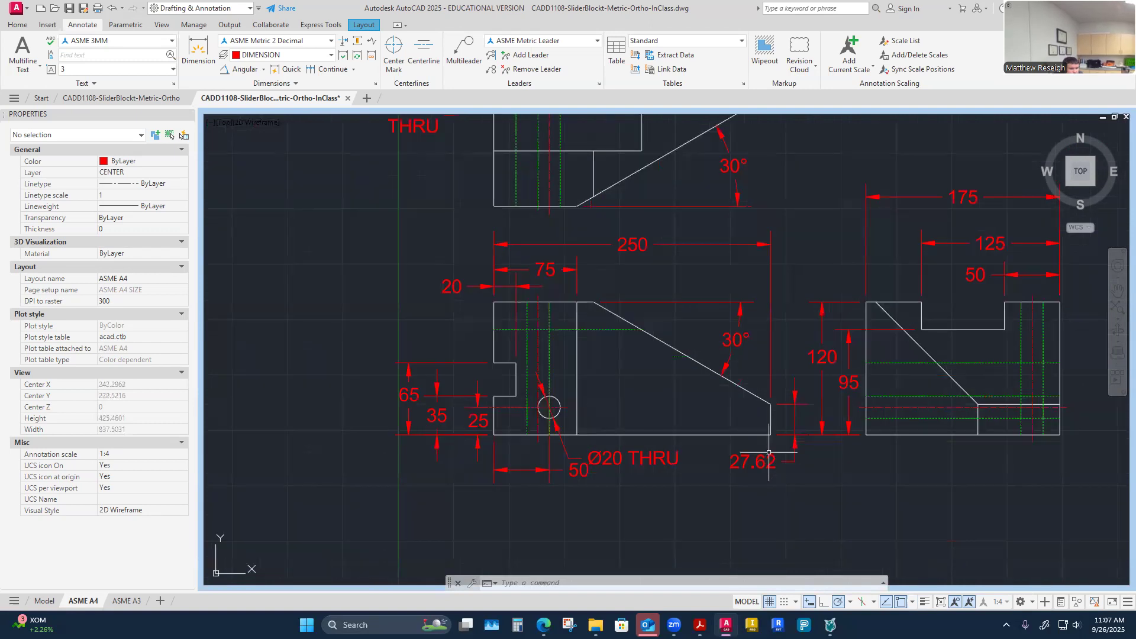
pyautogui.scroll(-2, 769, 453)
pyautogui.scroll(2, 830, 454)
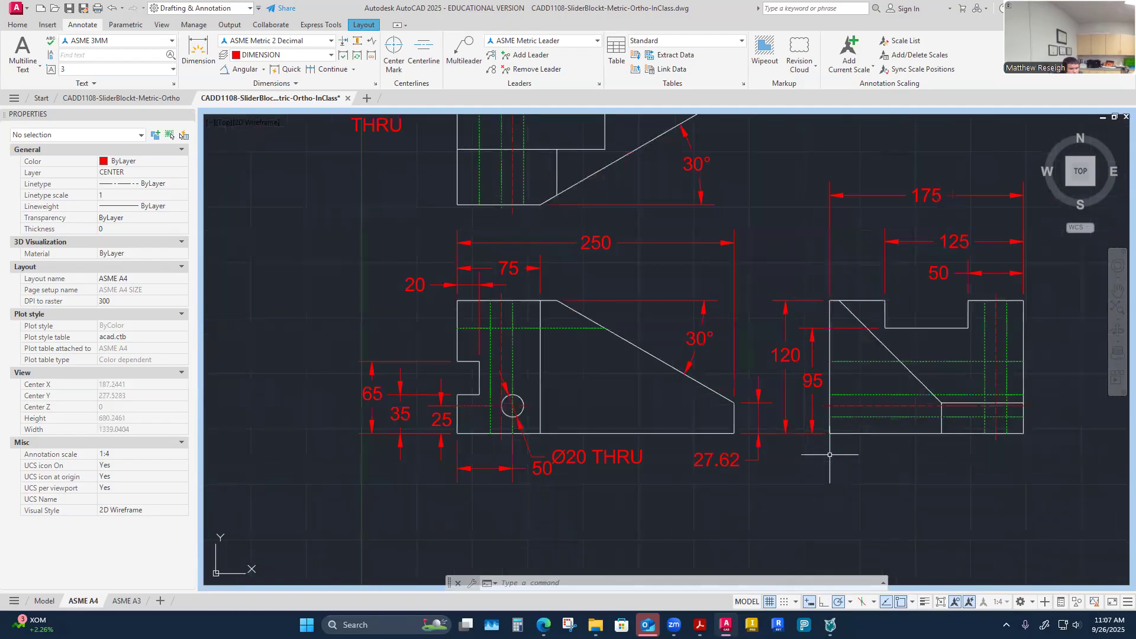
pyautogui.scroll(-2, 830, 455)
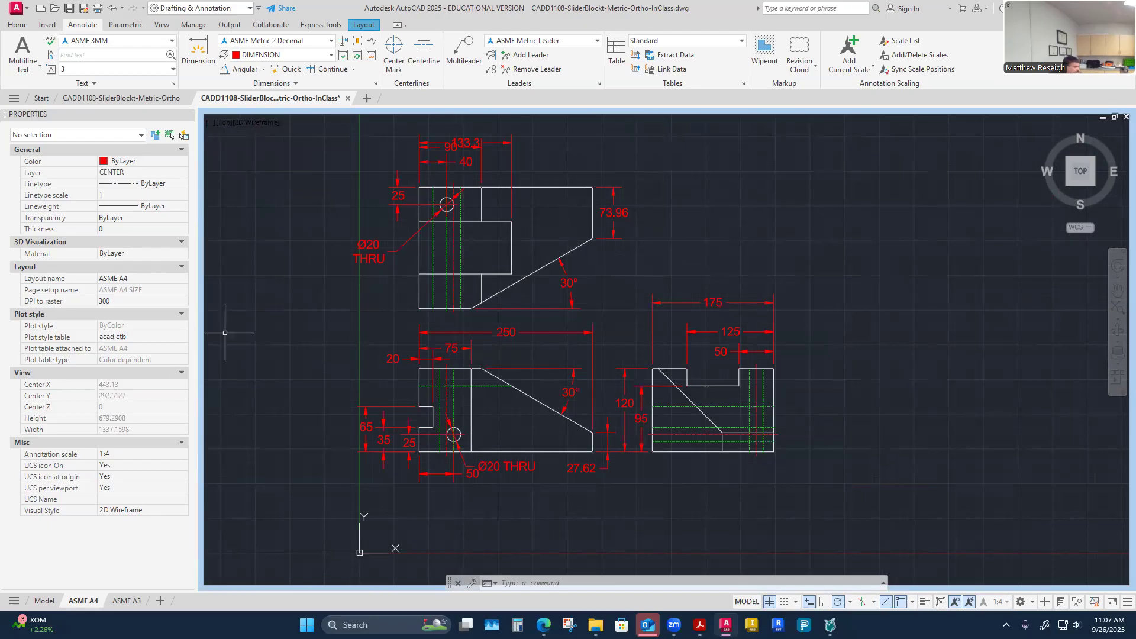
pyautogui.hotkey('alt', 'Tab')
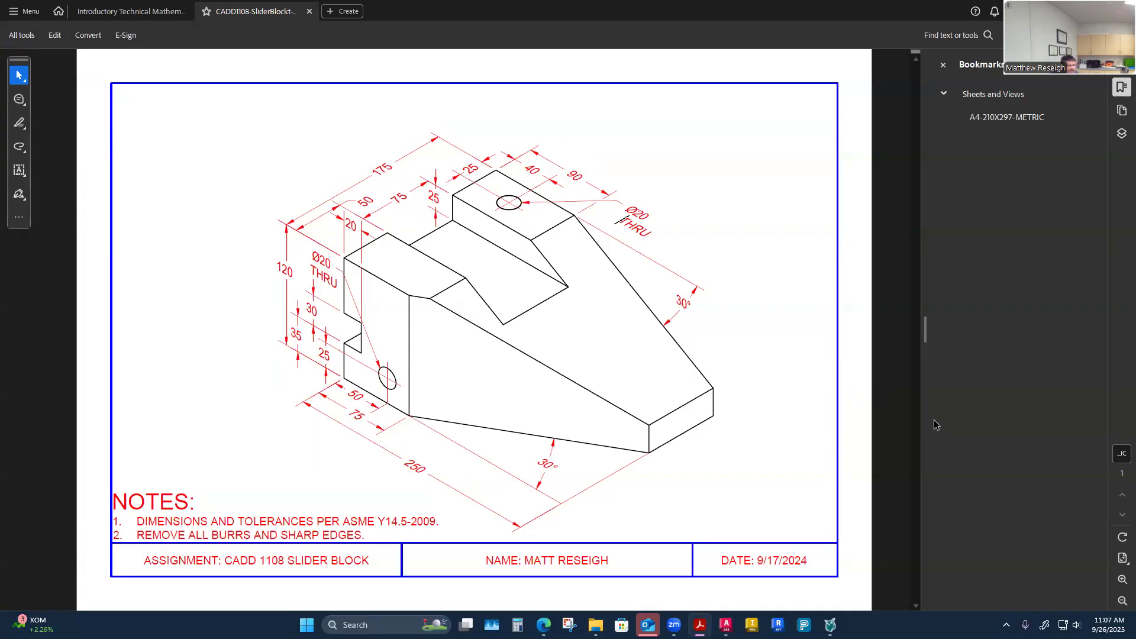
pyautogui.hotkey('alt', 'Tab')
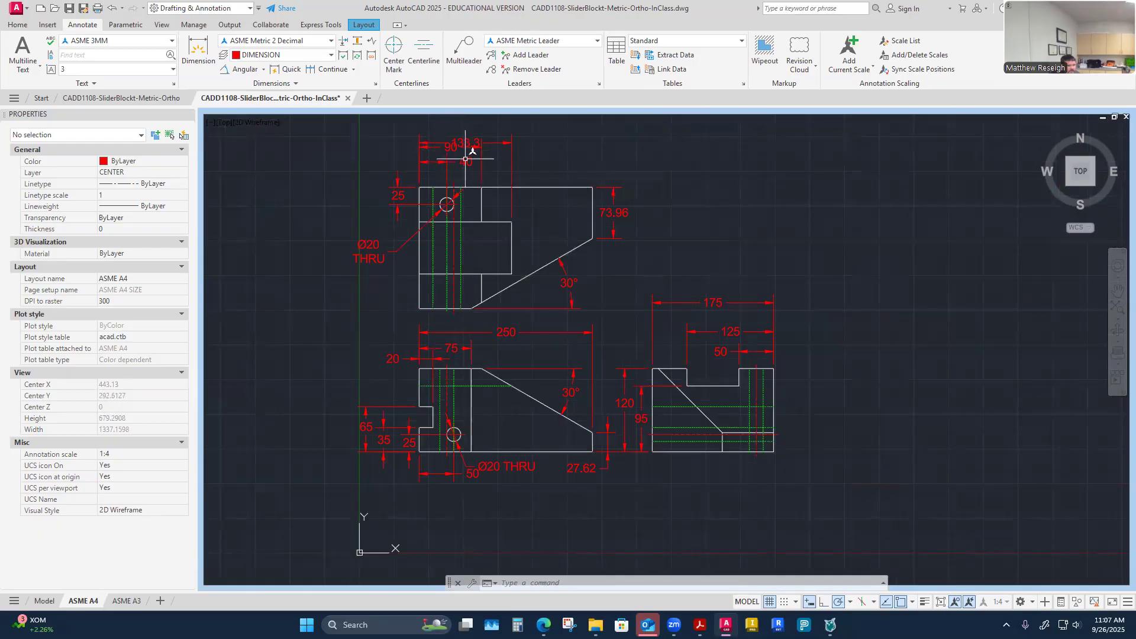
pyautogui.scroll(-2, 472, 315)
pyautogui.scroll(4, 463, 216)
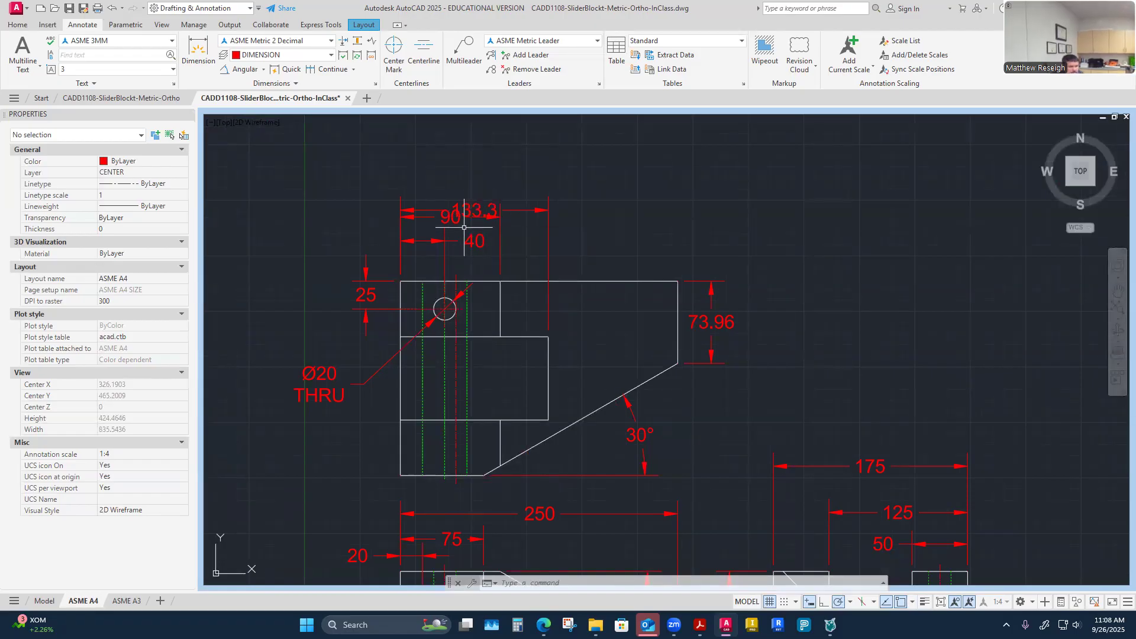
pyautogui.hotkey('alt', 'Tab')
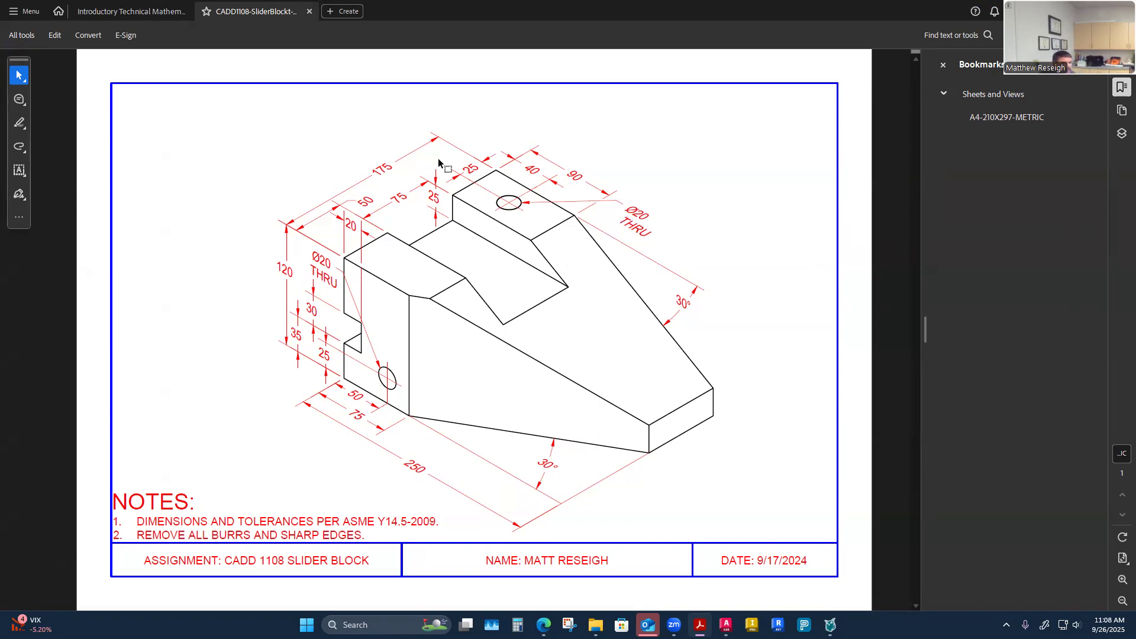
pyautogui.hotkey('alt', 'Tab')
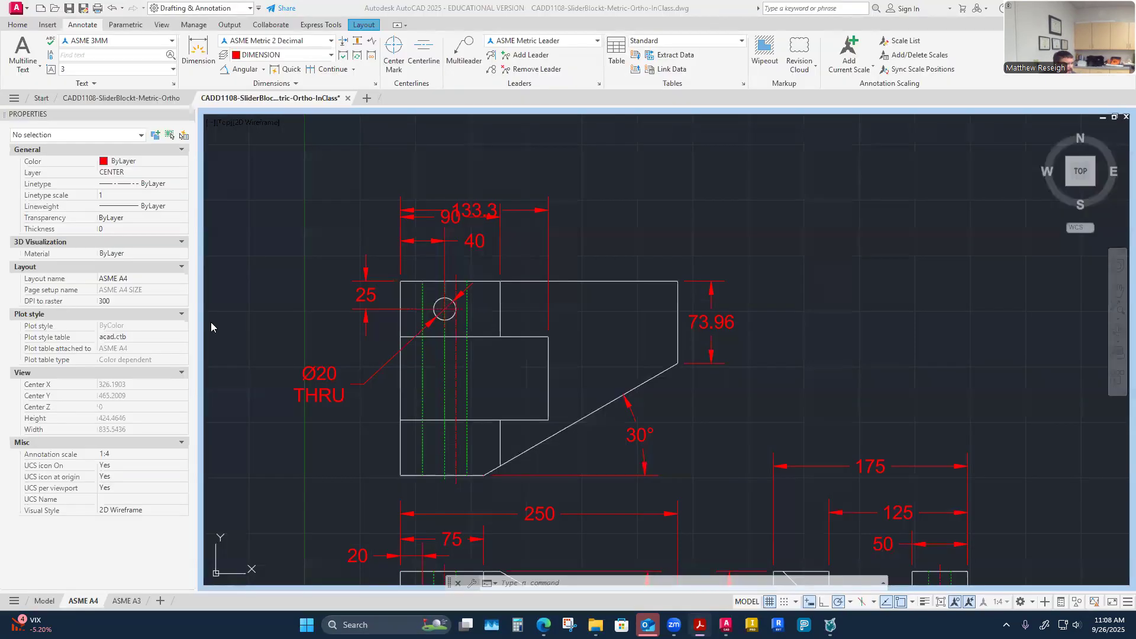
# Step: Move the height dimension of the front view's short vertical right edge slightly closer to that edge
pyautogui.scroll(-3, 586, 278)
pyautogui.scroll(3, 619, 302)
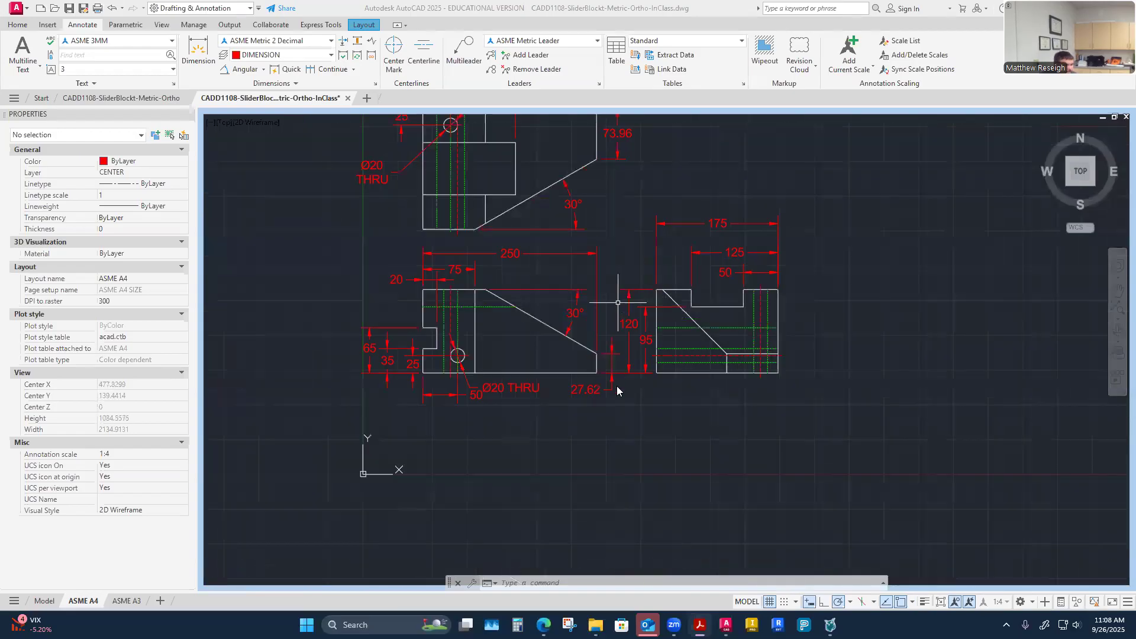
pyautogui.scroll(2, 638, 435)
pyautogui.press('Escape')
pyautogui.press('Escape')
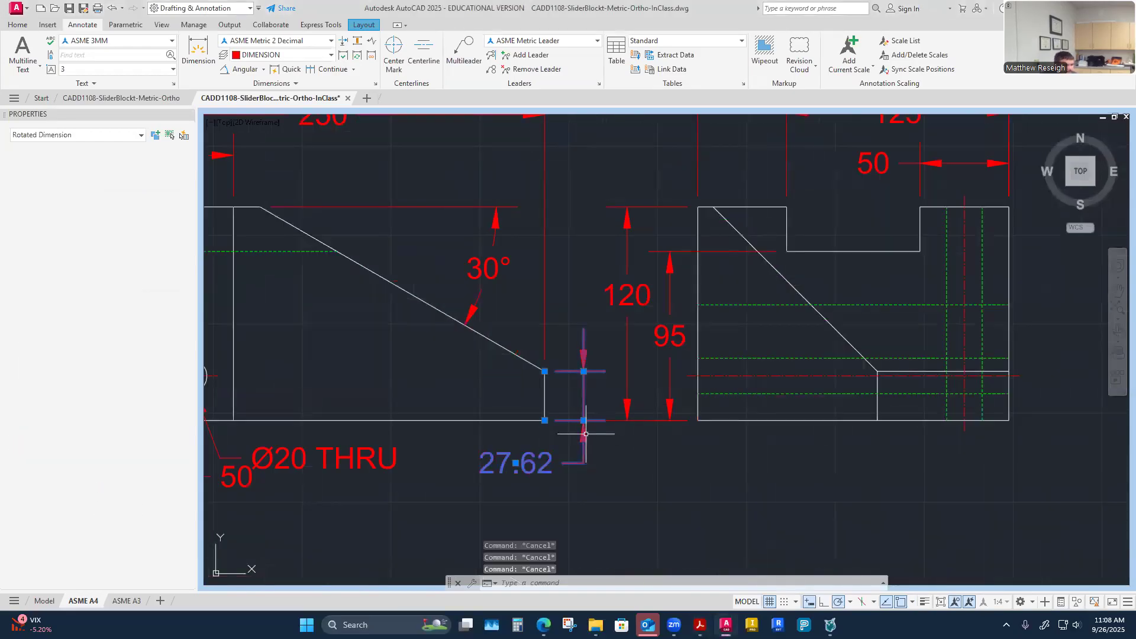
pyautogui.click(583, 409)
pyautogui.click(582, 420)
pyautogui.press('Escape')
pyautogui.press('Escape')
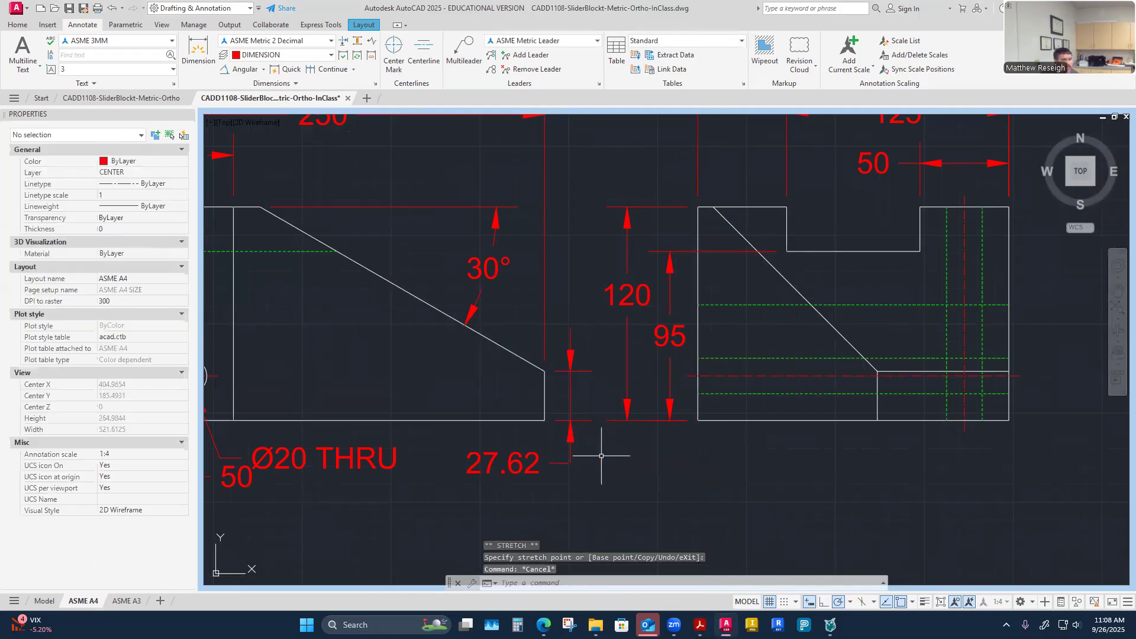
# Step: Examine the top, front and side views up close to check hidden lines, centerlines and dimension coverage
pyautogui.scroll(-4, 637, 460)
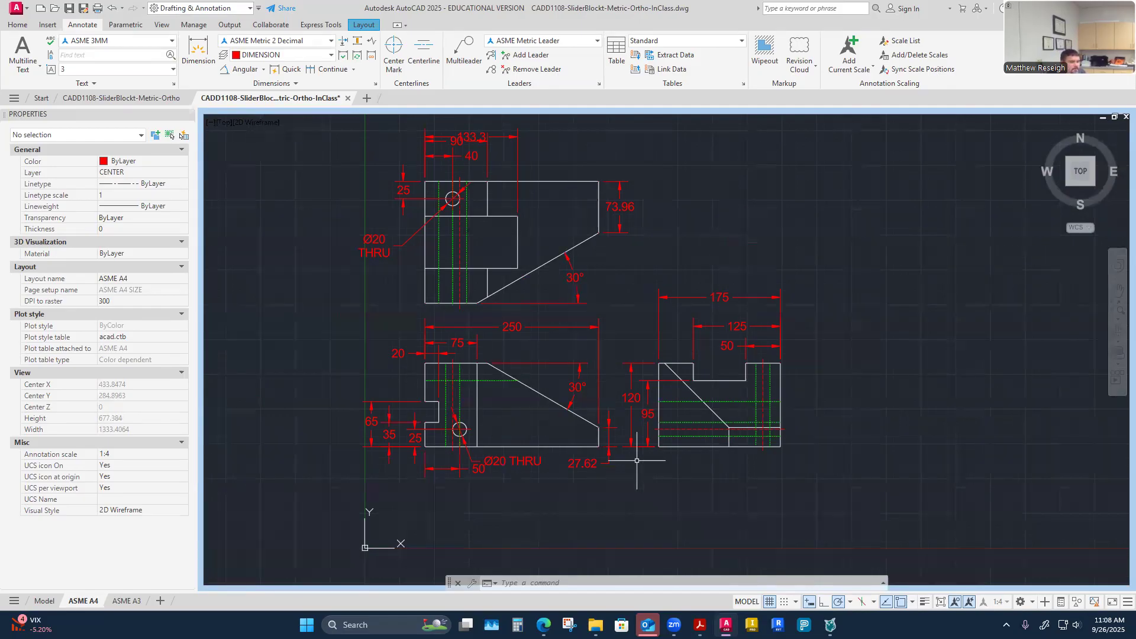
pyautogui.scroll(5, 447, 305)
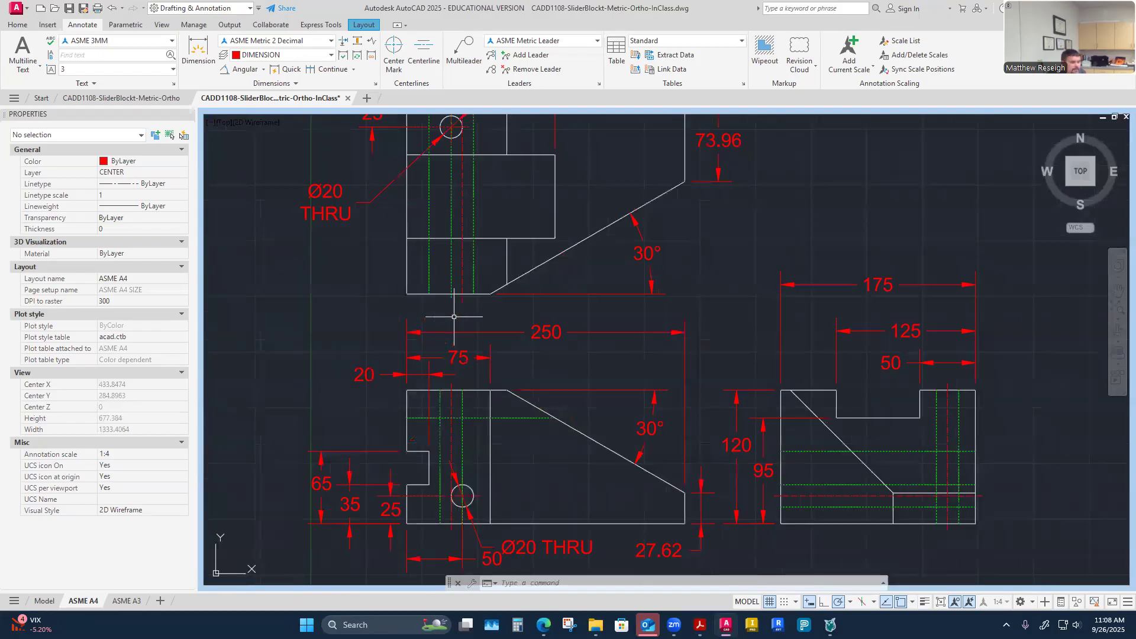
pyautogui.click(476, 266)
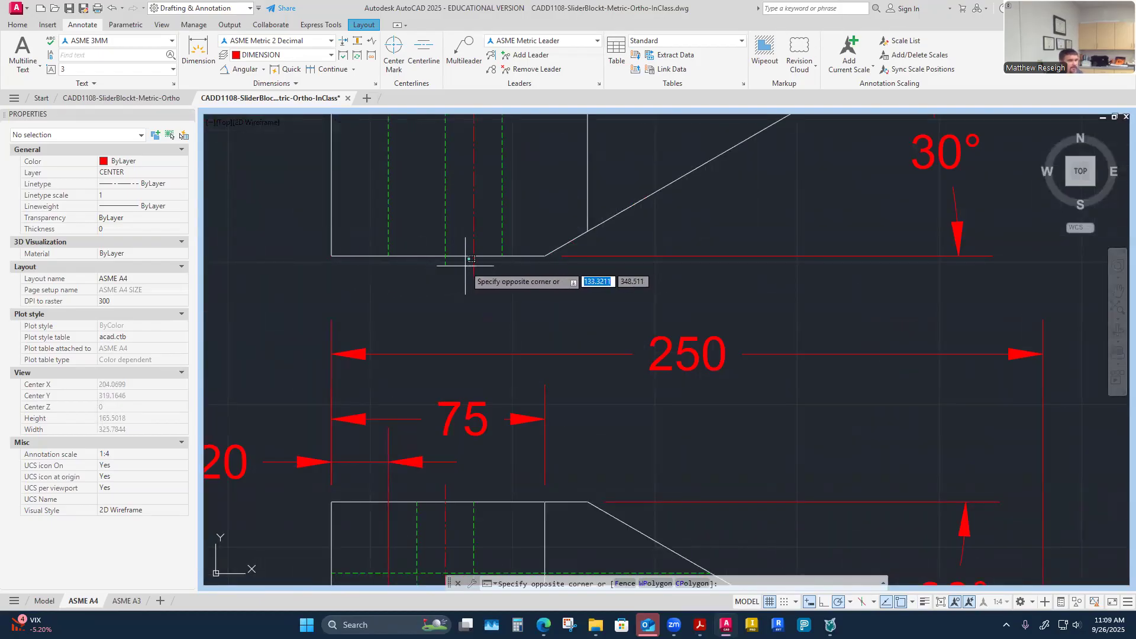
pyautogui.press('Escape')
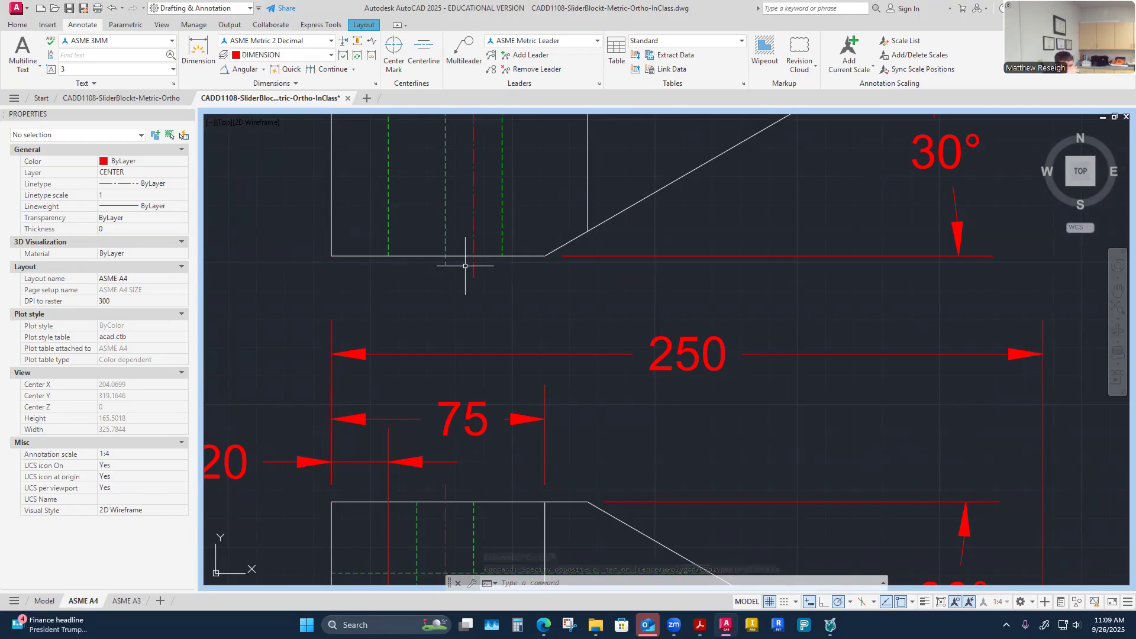
pyautogui.scroll(-4, 424, 299)
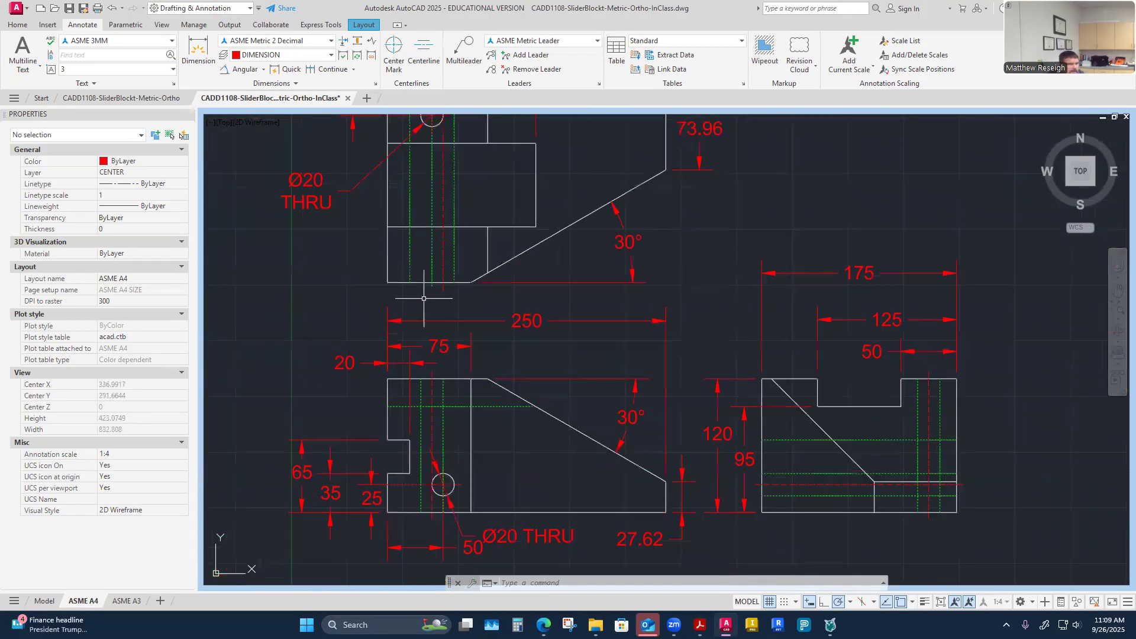
pyautogui.scroll(4, 432, 193)
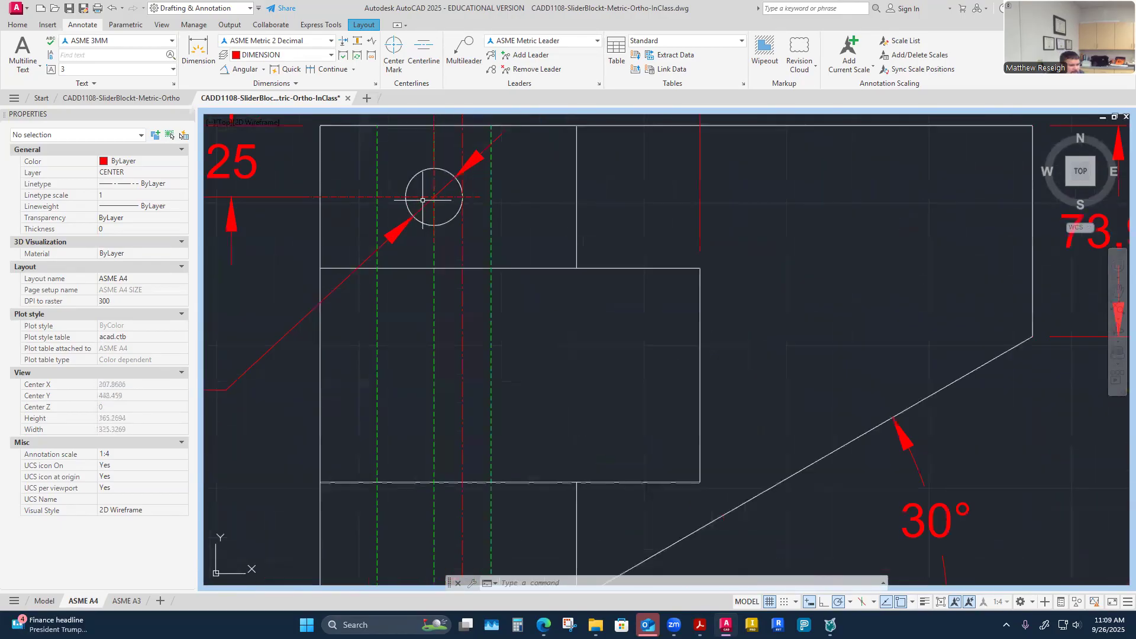
pyautogui.scroll(-4, 422, 200)
pyautogui.scroll(4, 437, 370)
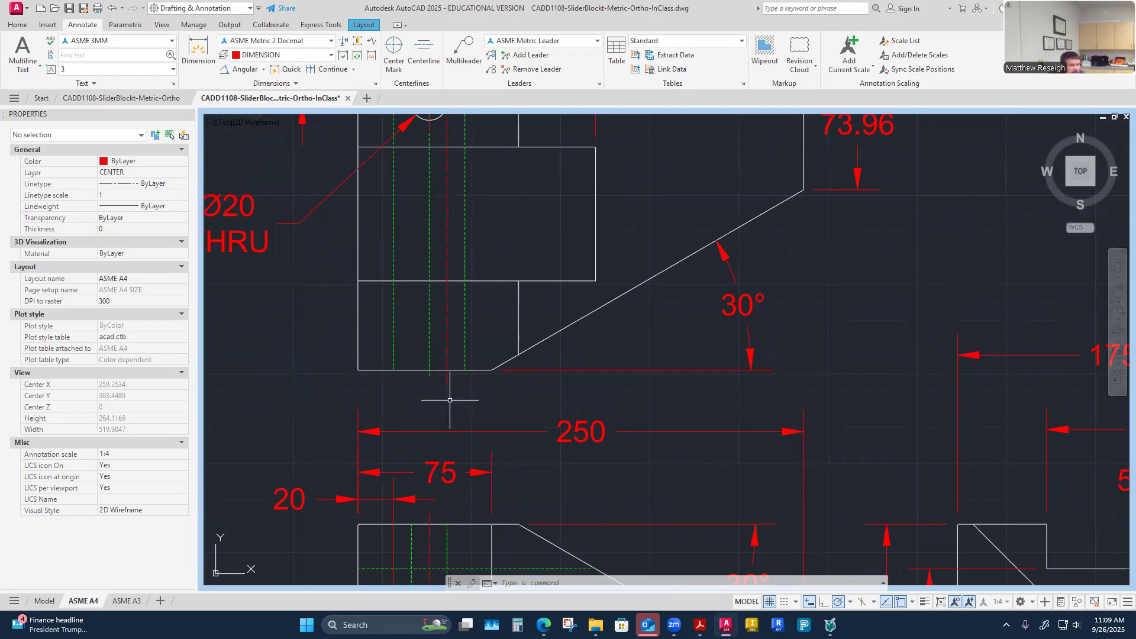
pyautogui.scroll(-3, 437, 455)
pyautogui.scroll(4, 385, 255)
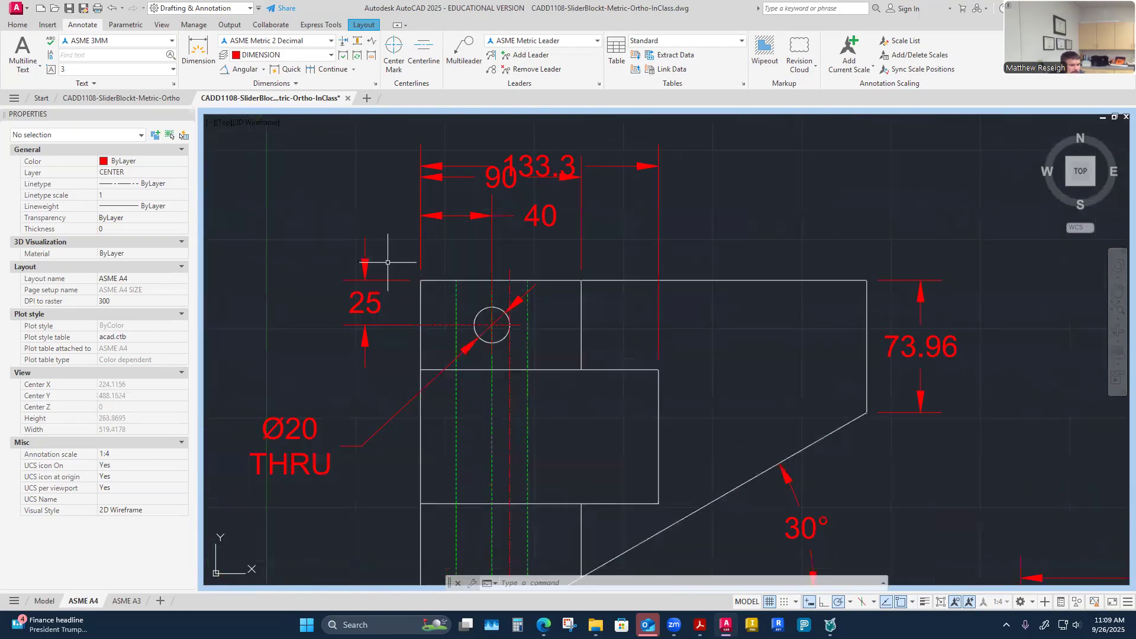
pyautogui.scroll(-4, 426, 306)
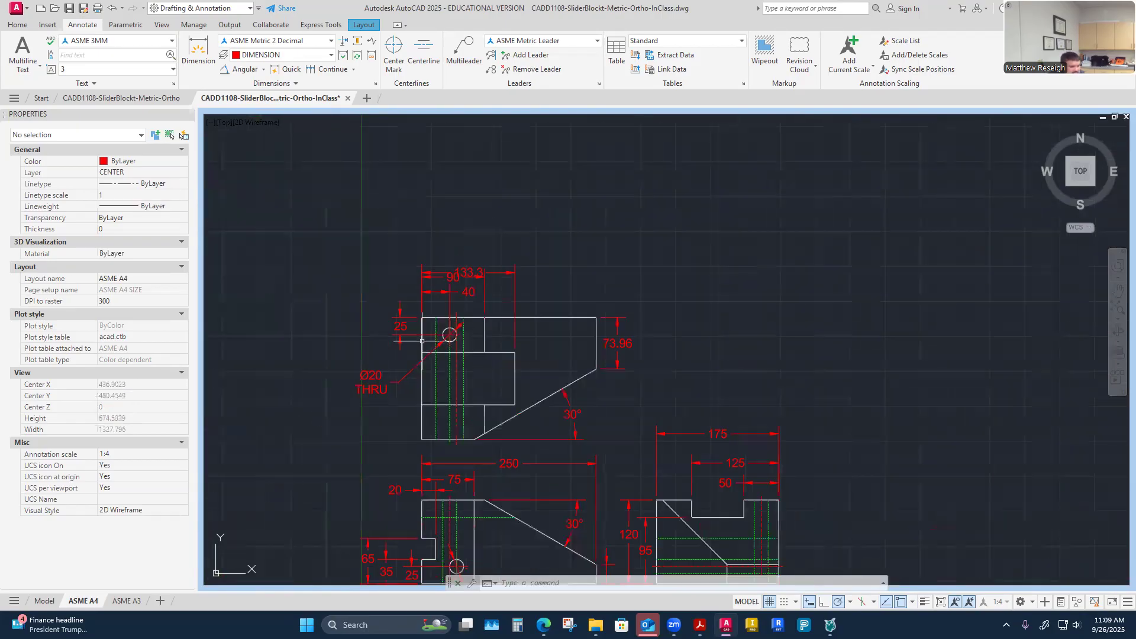
pyautogui.scroll(4, 453, 444)
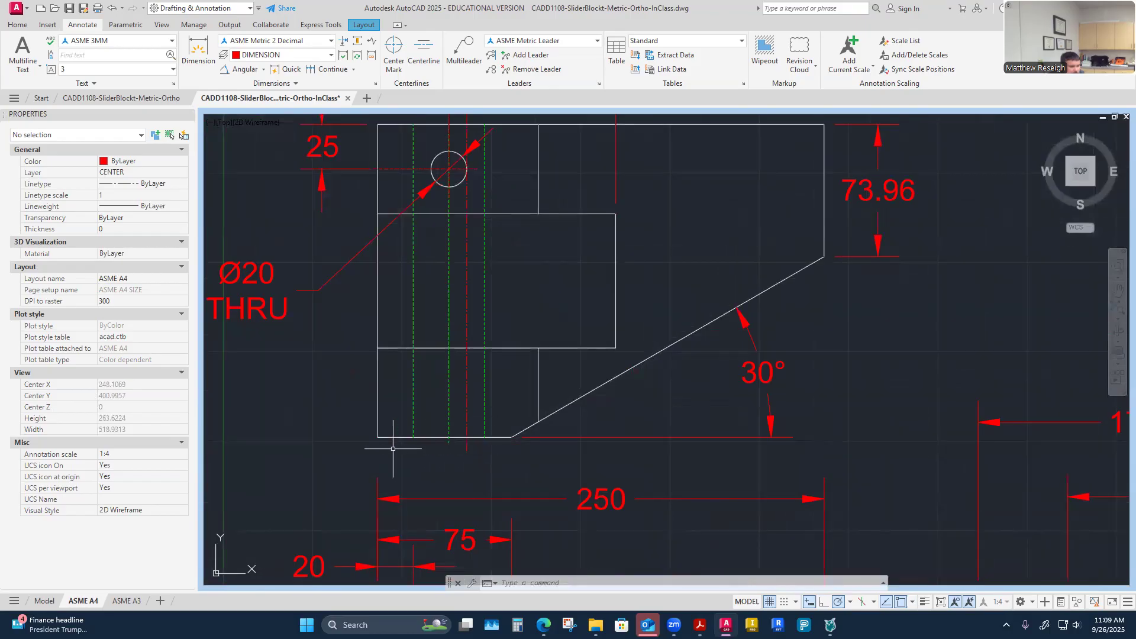
pyautogui.scroll(-2, 415, 410)
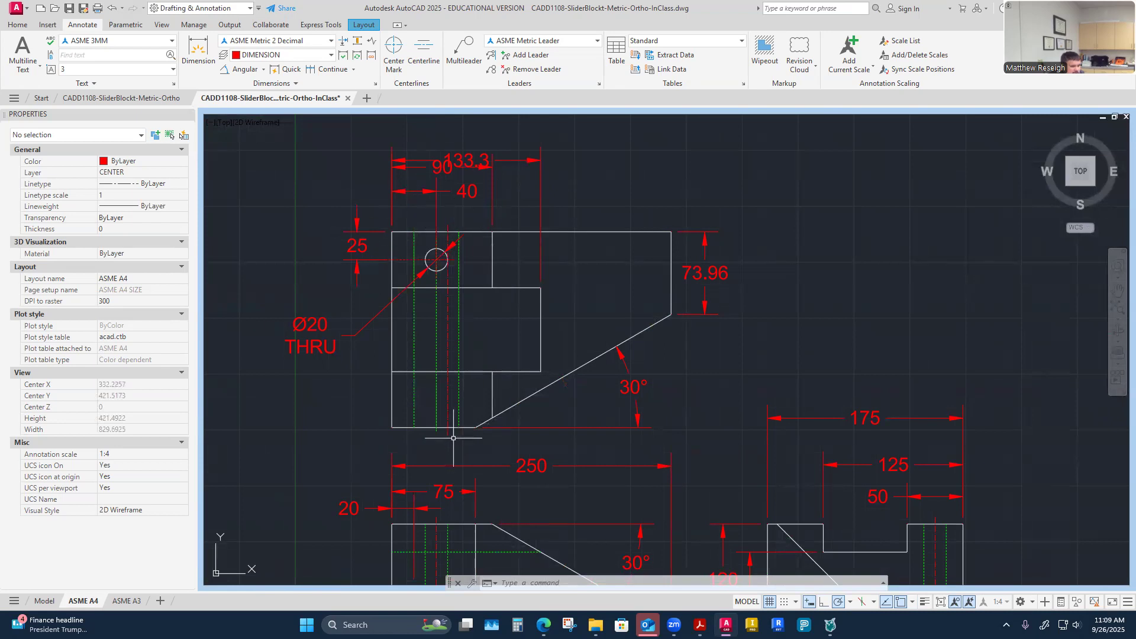
pyautogui.scroll(2, 453, 438)
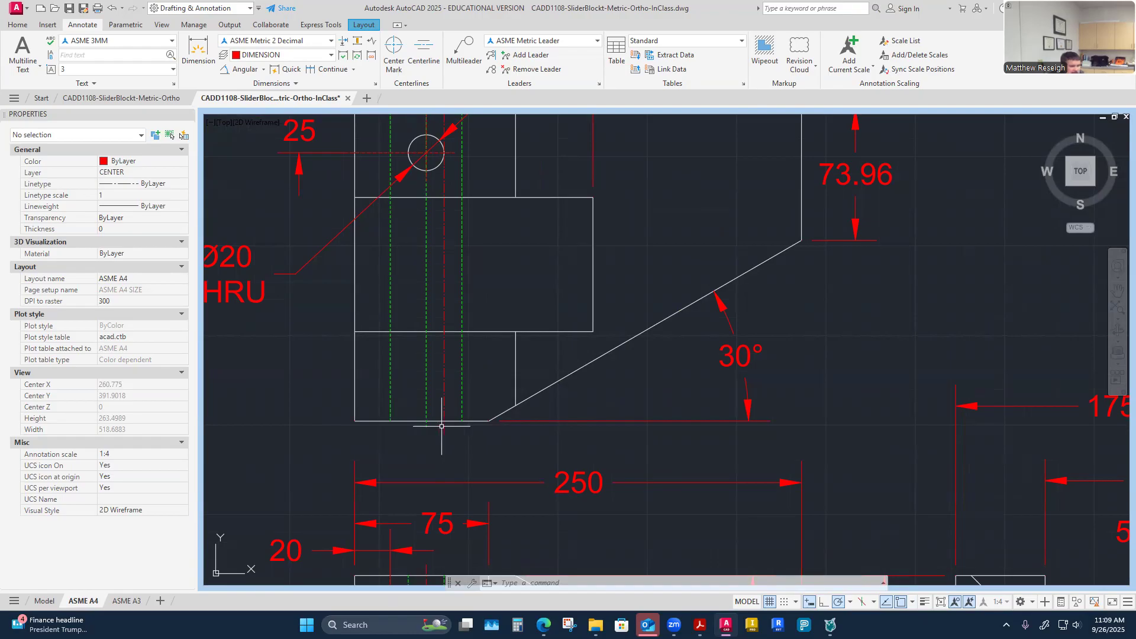
pyautogui.scroll(-4, 438, 450)
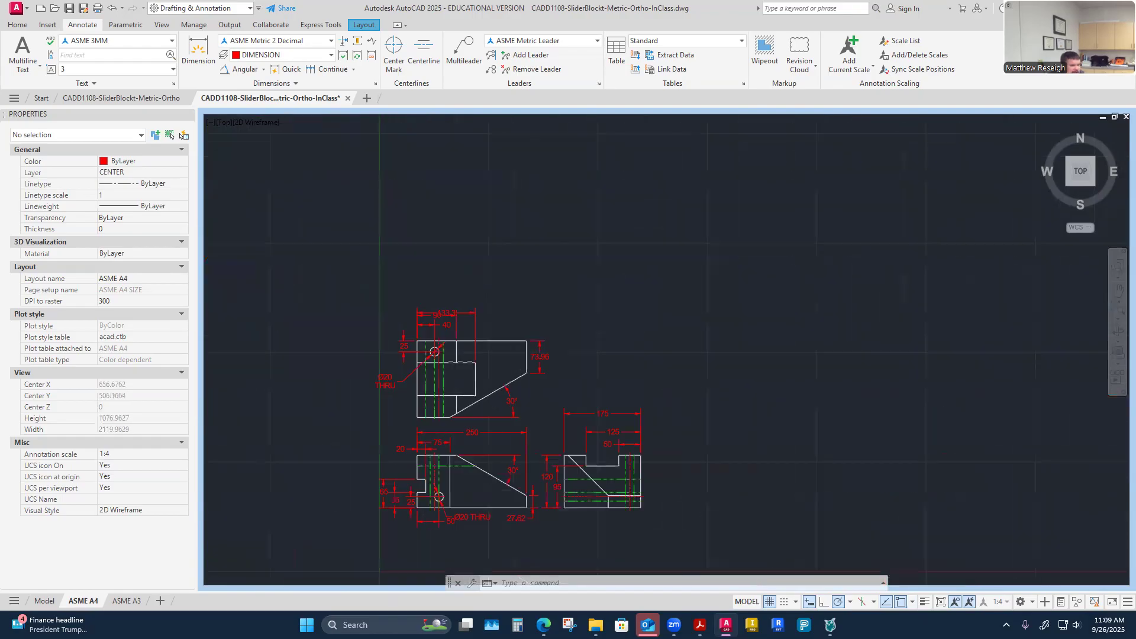
pyautogui.scroll(2, 432, 478)
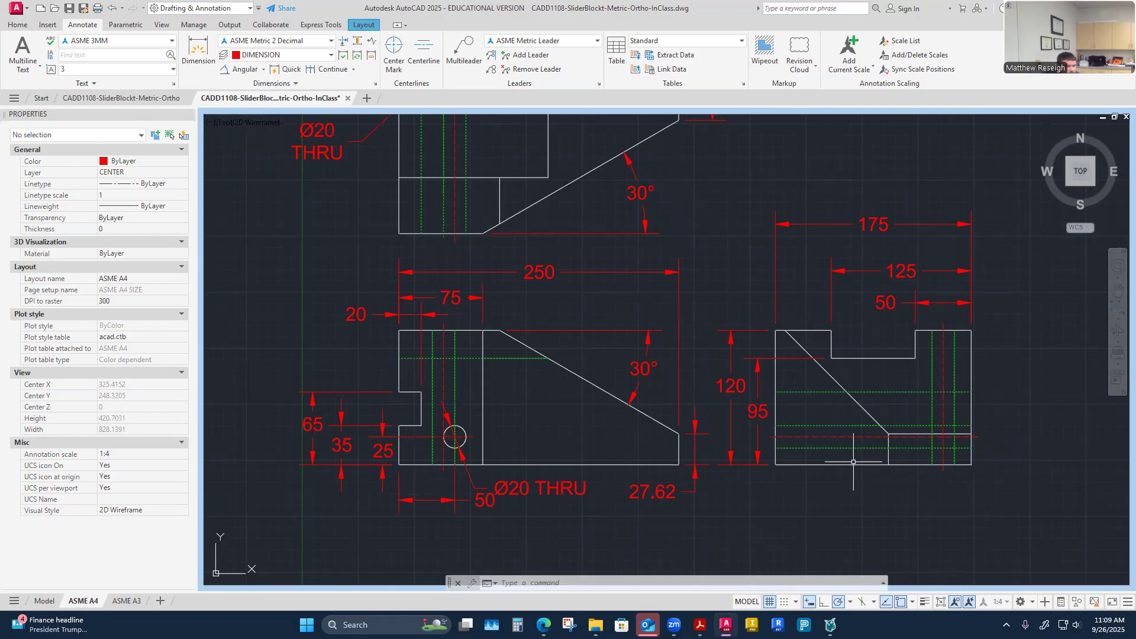
pyautogui.scroll(-4, 615, 486)
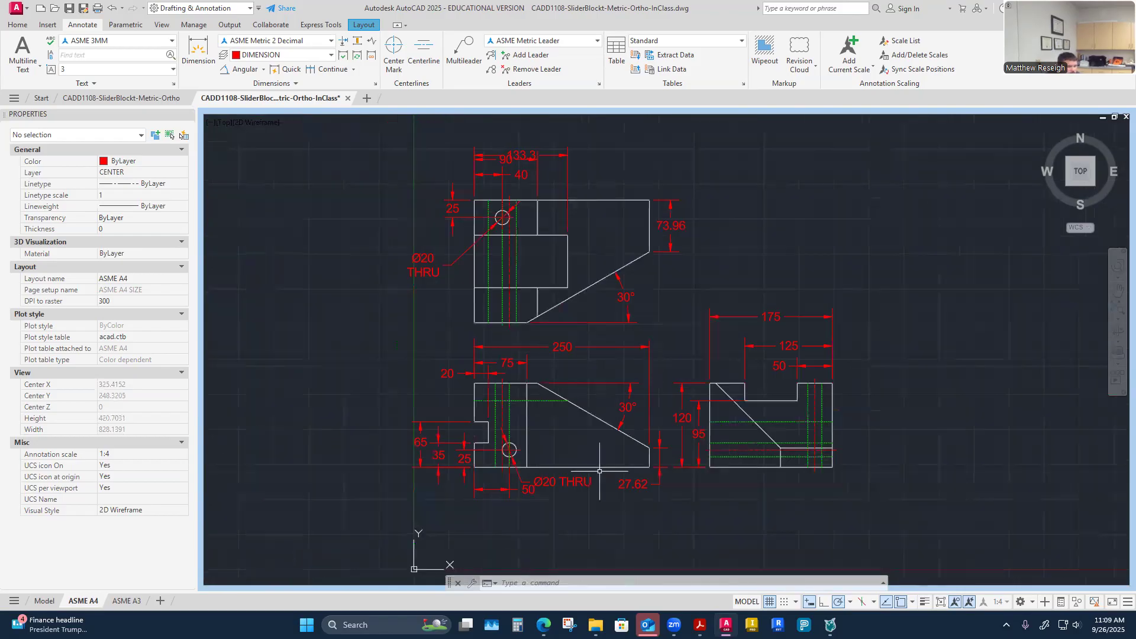
pyautogui.scroll(3, 571, 390)
pyautogui.scroll(2, 554, 423)
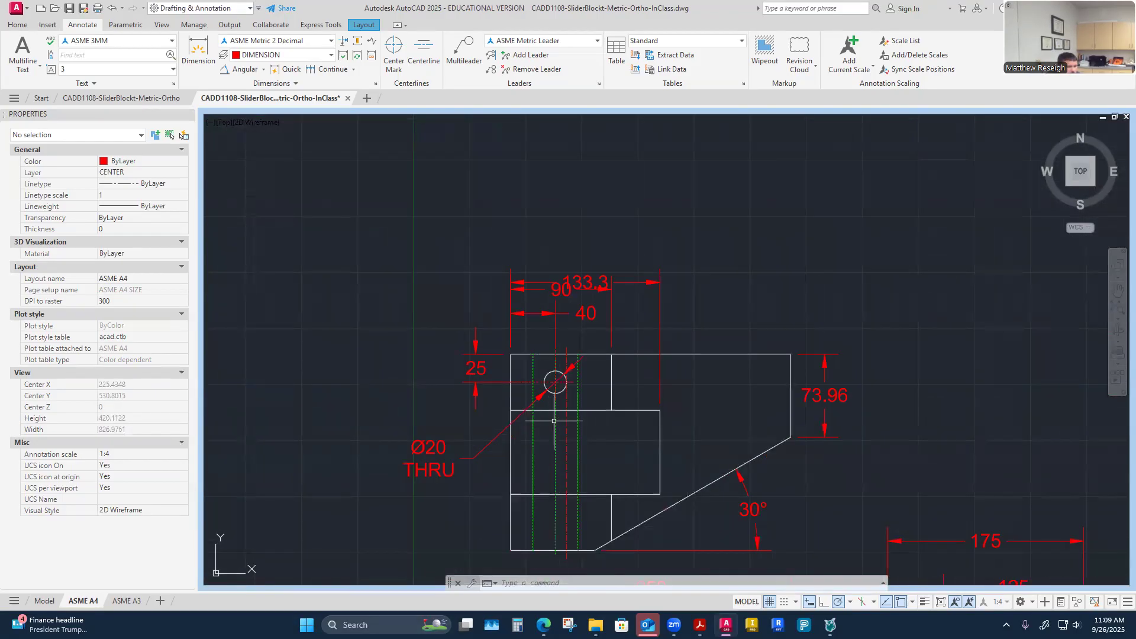
pyautogui.scroll(-4, 555, 420)
pyautogui.scroll(5, 651, 462)
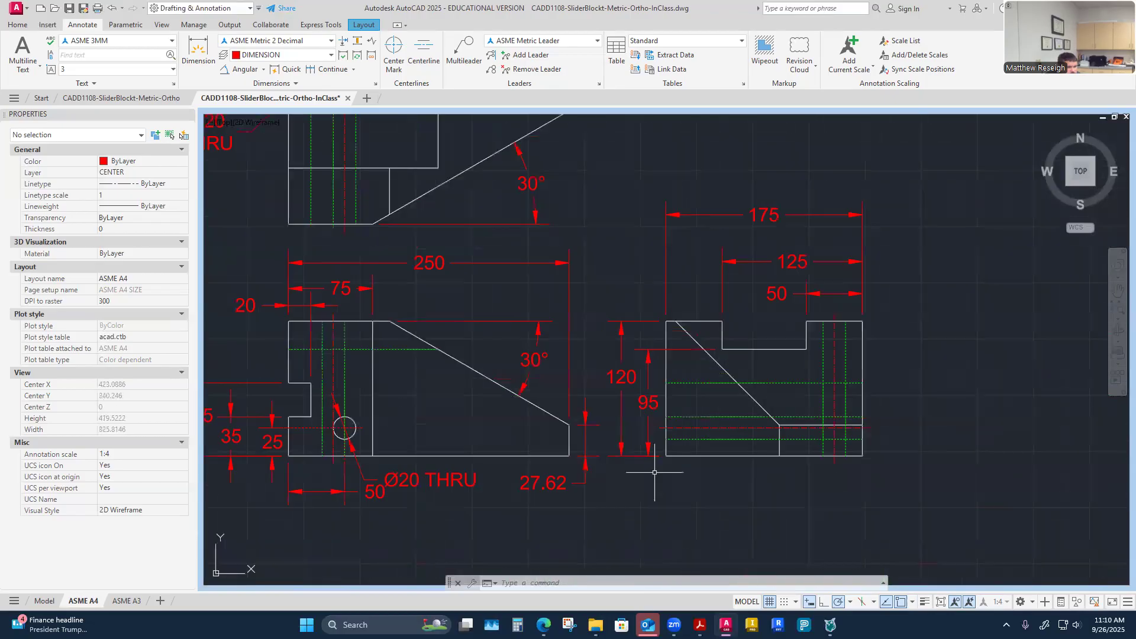
# Step: Reposition the side view's slot-floor height dimension line 10 mm outside the view's left edge
pyautogui.click(650, 405)
pyautogui.scroll(2, 650, 405)
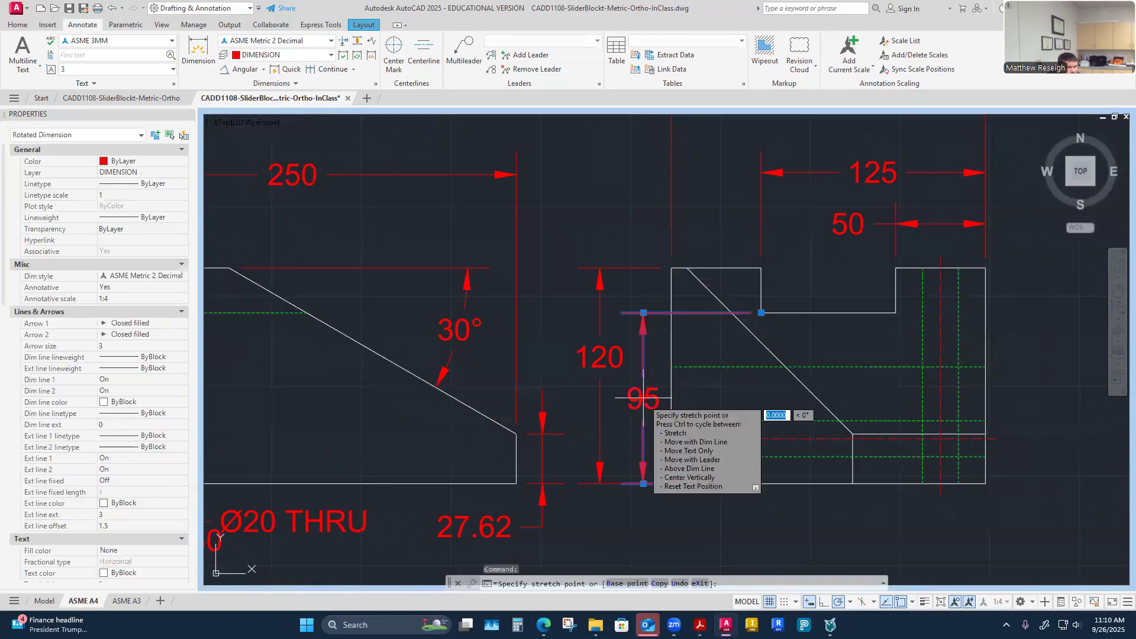
pyautogui.click(644, 397)
pyautogui.click(671, 397)
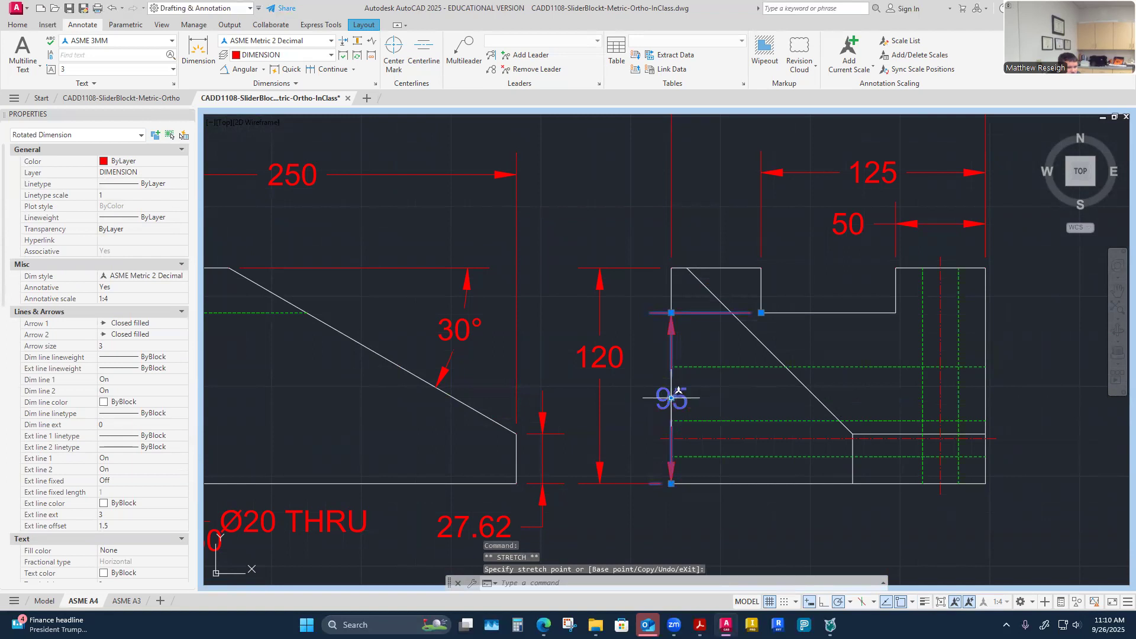
pyautogui.click(671, 397)
pyautogui.write('10')
pyautogui.press('Return')
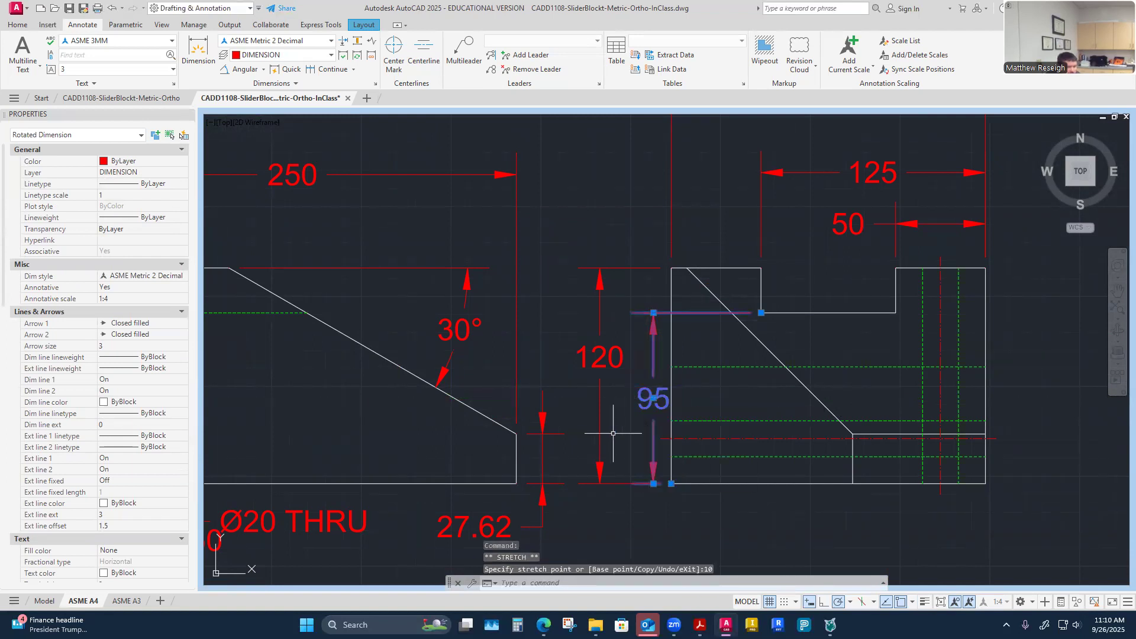
pyautogui.press('F1')
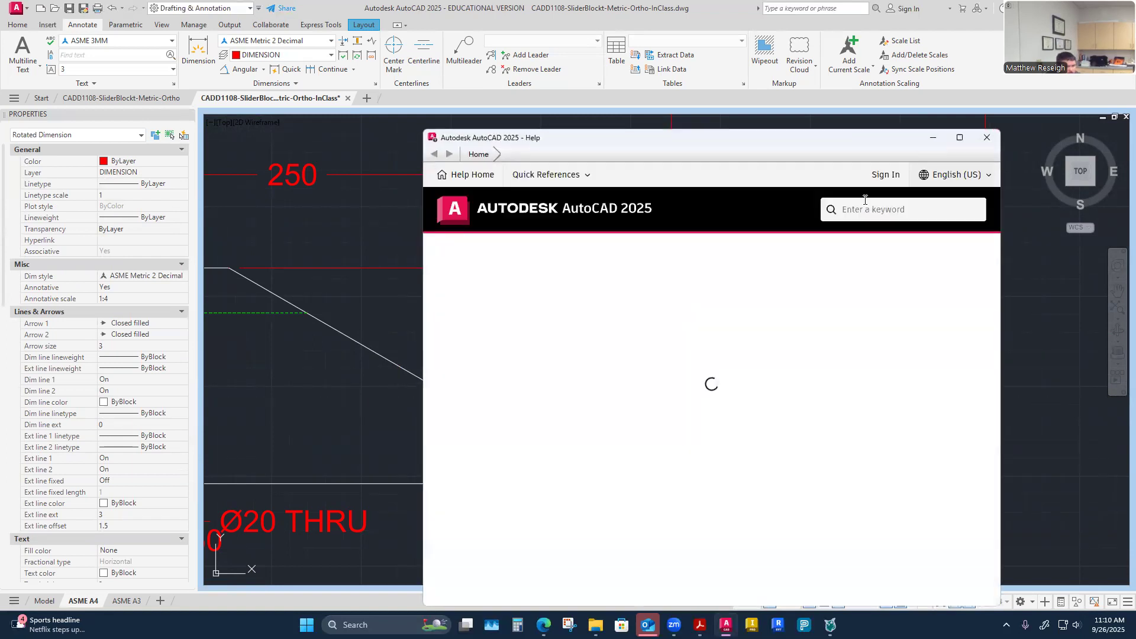
pyautogui.press('Escape')
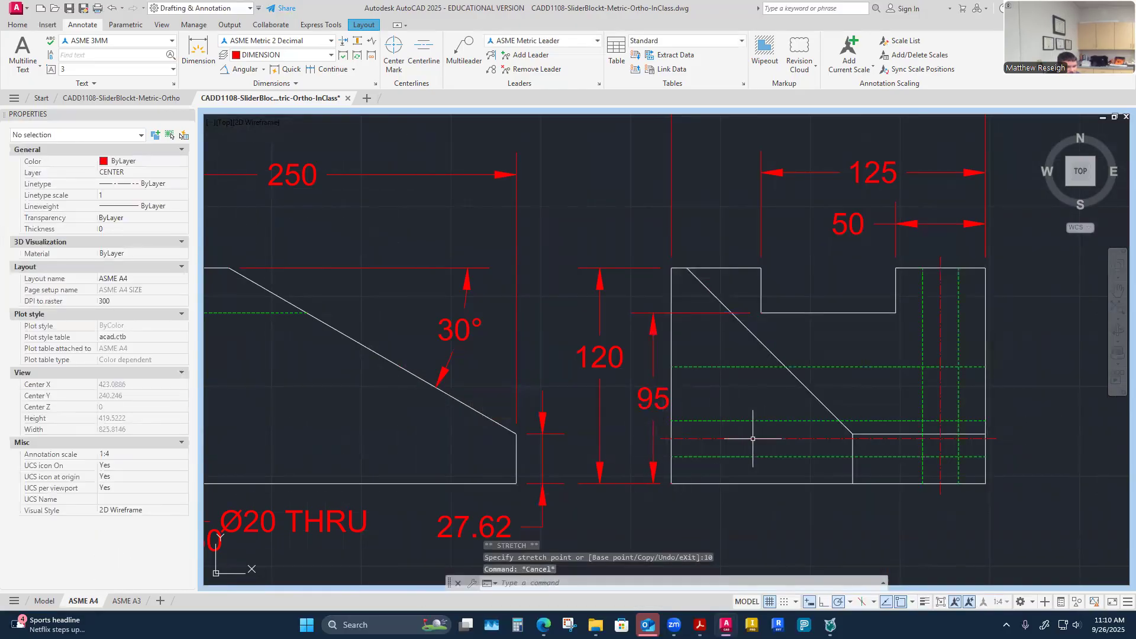
# Step: Apply automatic spacing to the side view's overall height dimension from the repositioned slot-floor height dimension
pyautogui.click(357, 45)
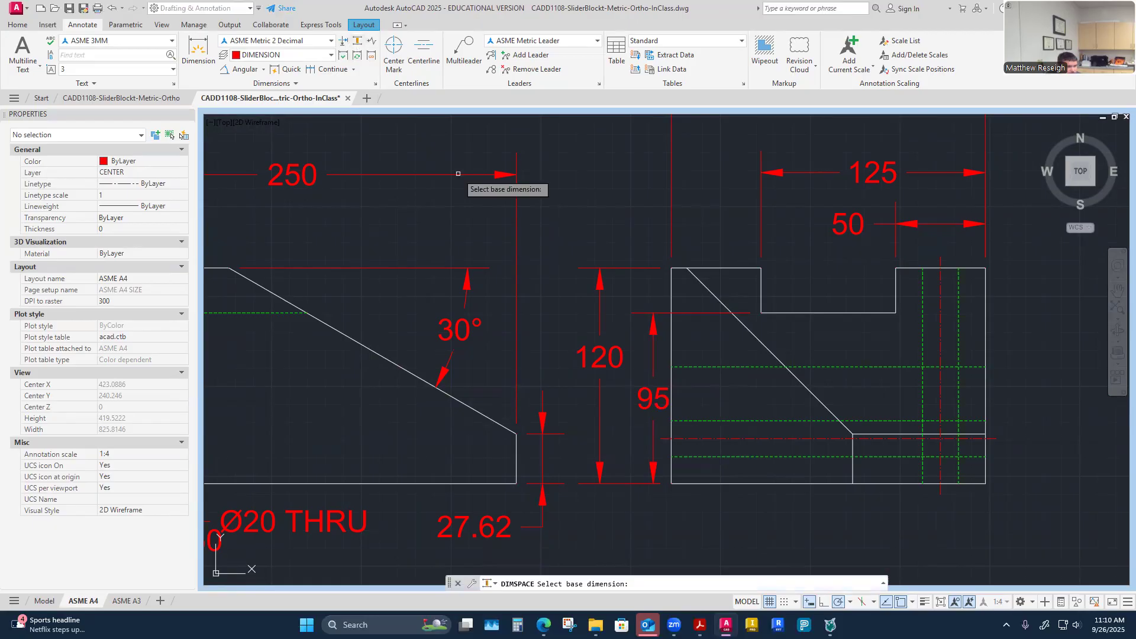
pyautogui.click(653, 398)
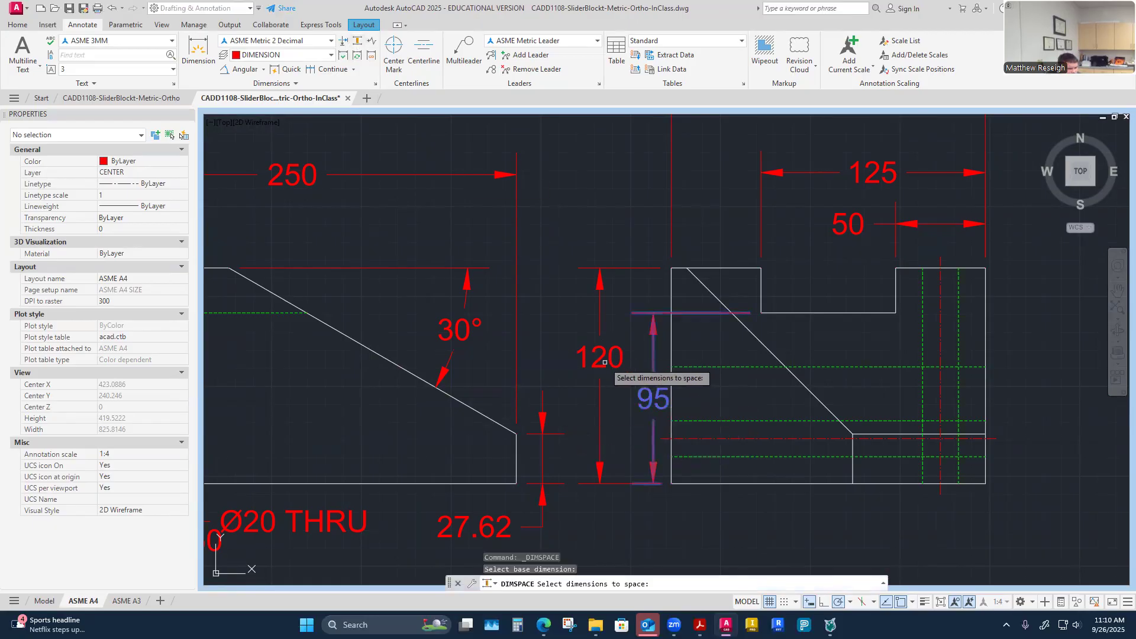
pyautogui.click(601, 348)
pyautogui.press('Return')
pyautogui.write('A')
pyautogui.press('Return')
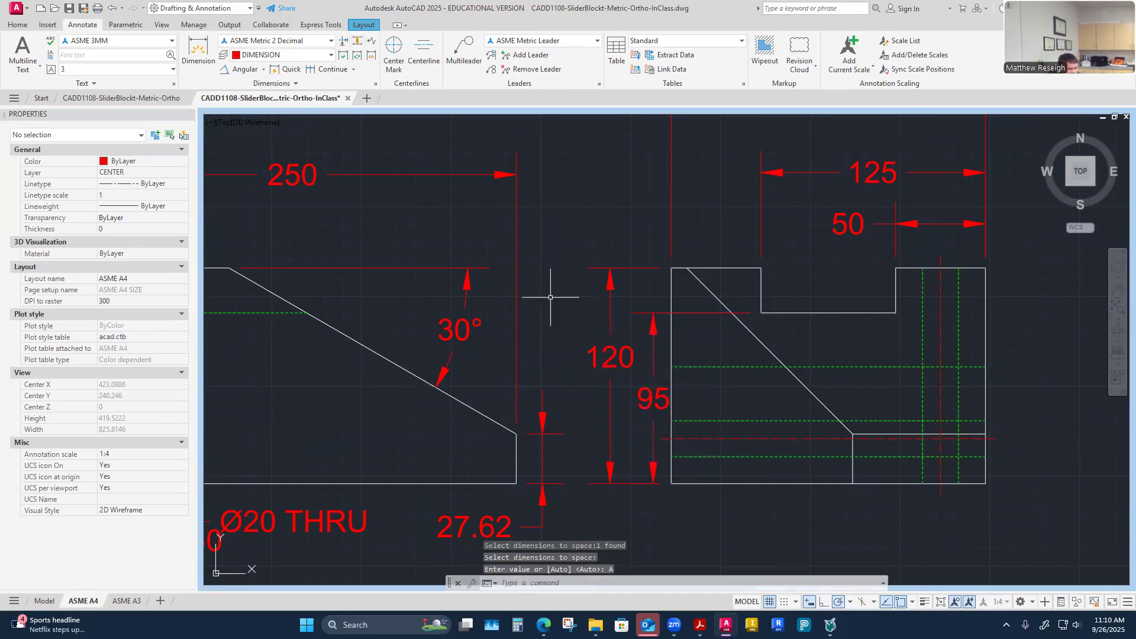
# Step: Measure the distance between the side view's overall height and slot-floor height dimension lines
pyautogui.click(18, 24)
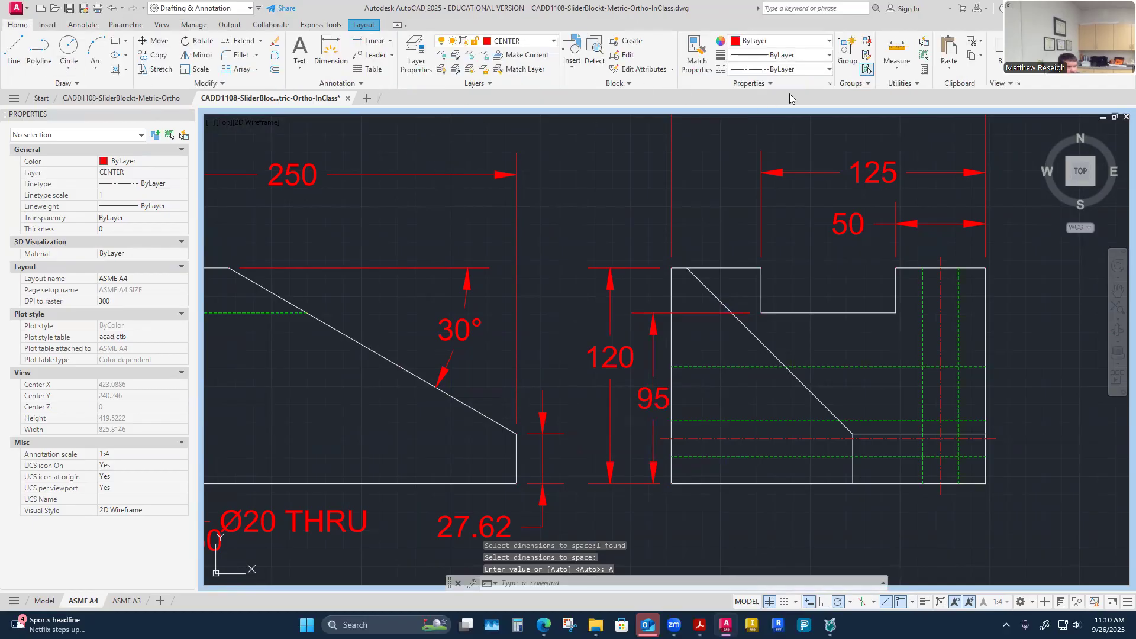
pyautogui.click(906, 72)
pyautogui.click(905, 106)
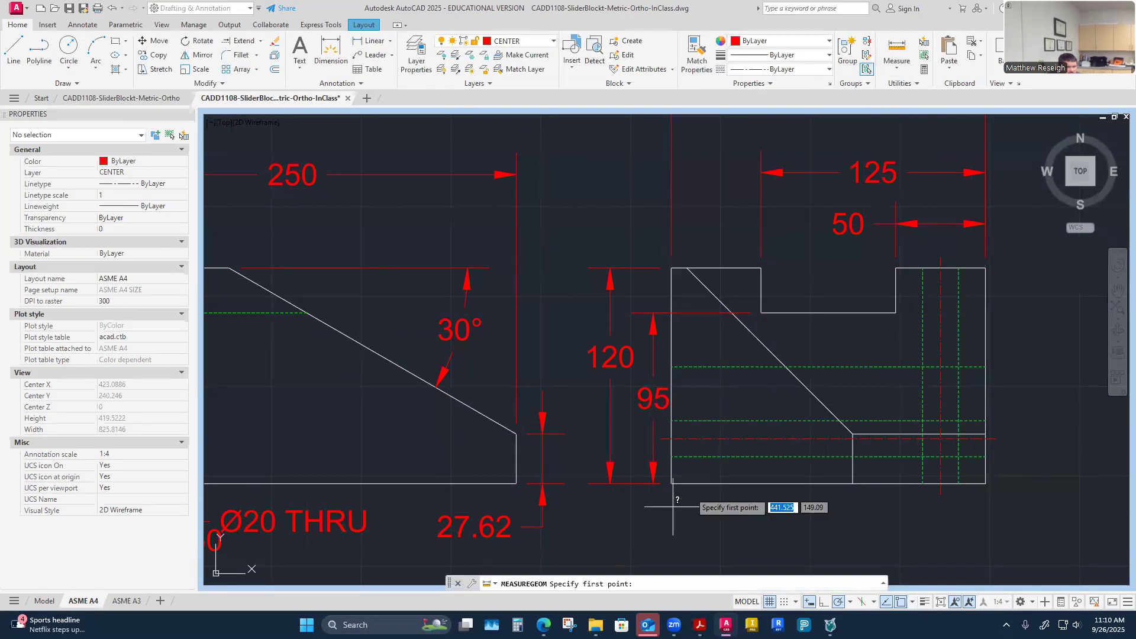
pyautogui.click(610, 483)
pyautogui.click(653, 483)
pyautogui.press('Escape')
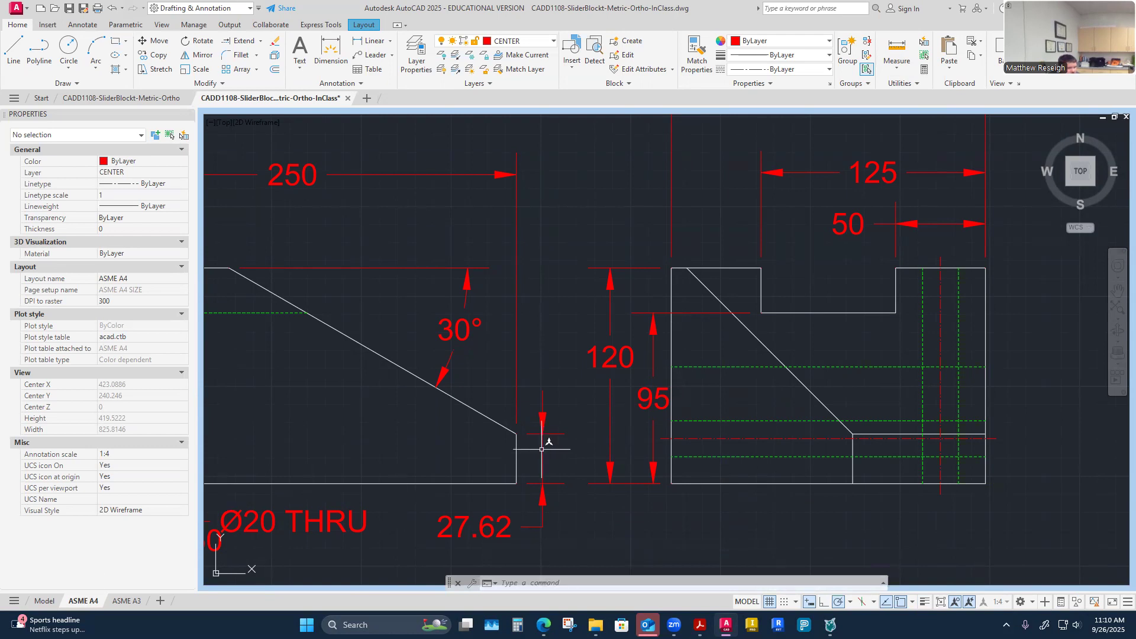
# Step: Return the ASME A4 layout to its paper sheet view, and open the ASME A3 layout with its viewport maximized
pyautogui.scroll(-2, 541, 420)
pyautogui.scroll(-2, 540, 420)
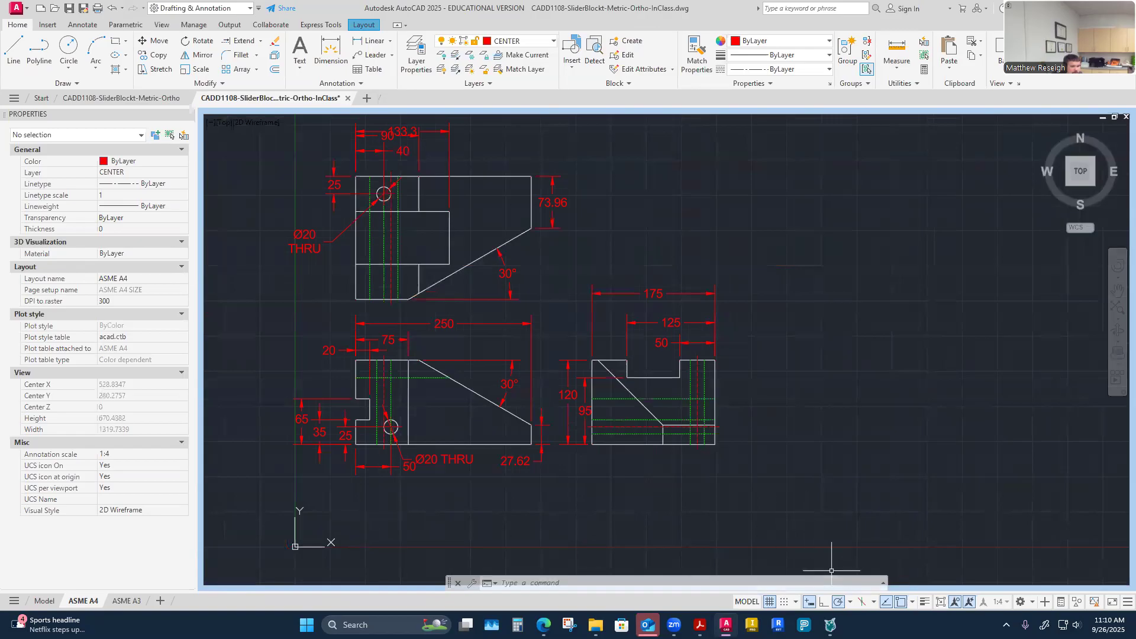
pyautogui.click(942, 604)
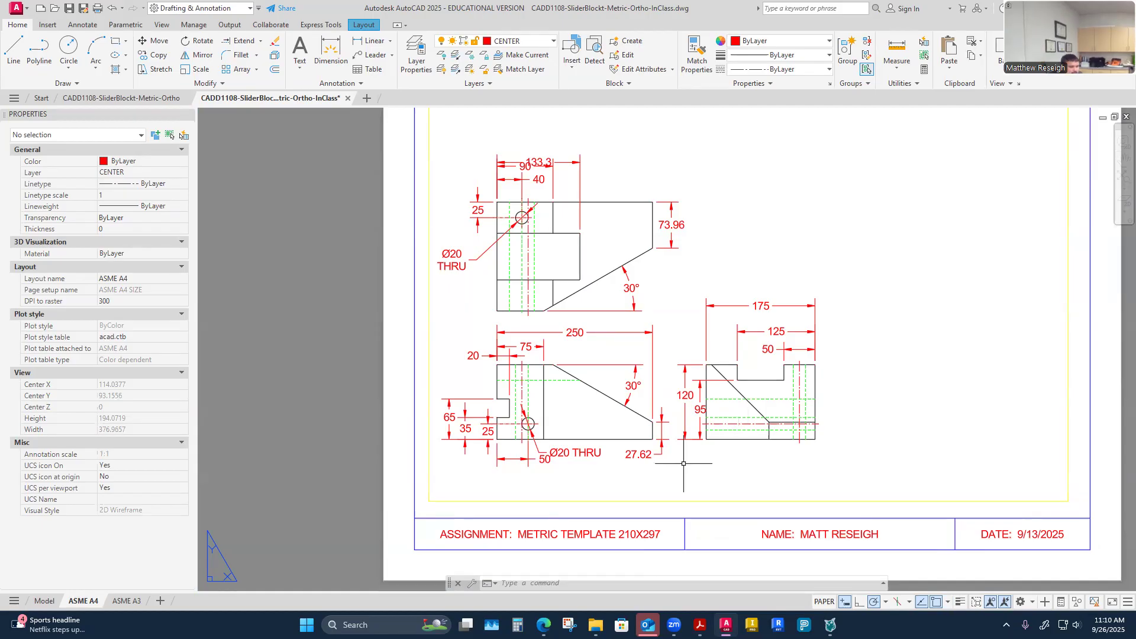
pyautogui.click(126, 602)
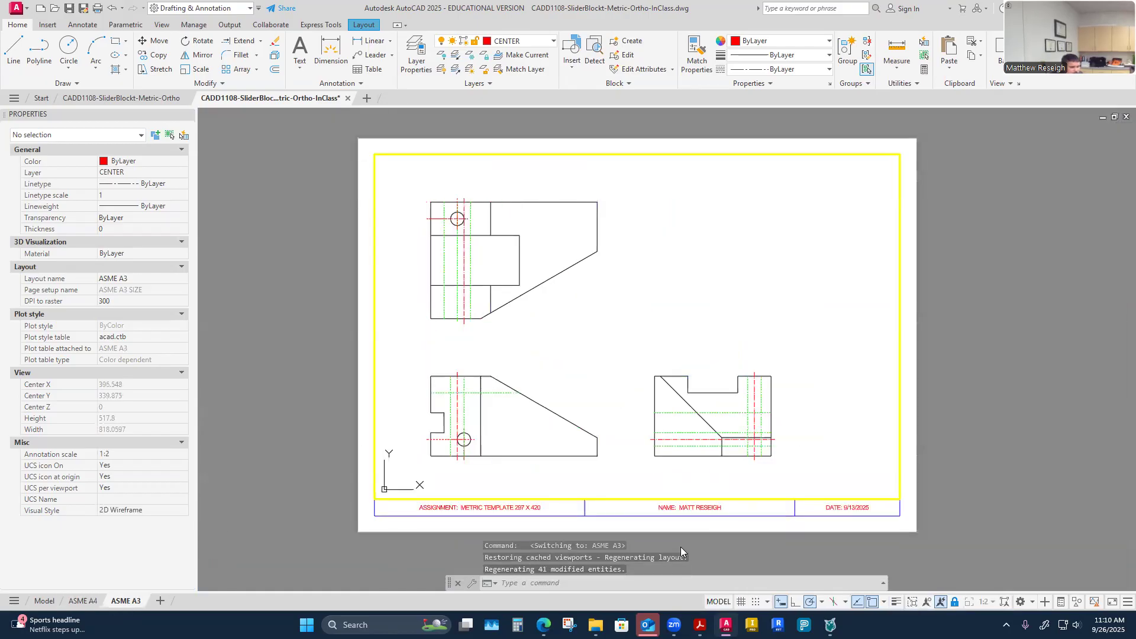
pyautogui.click(912, 602)
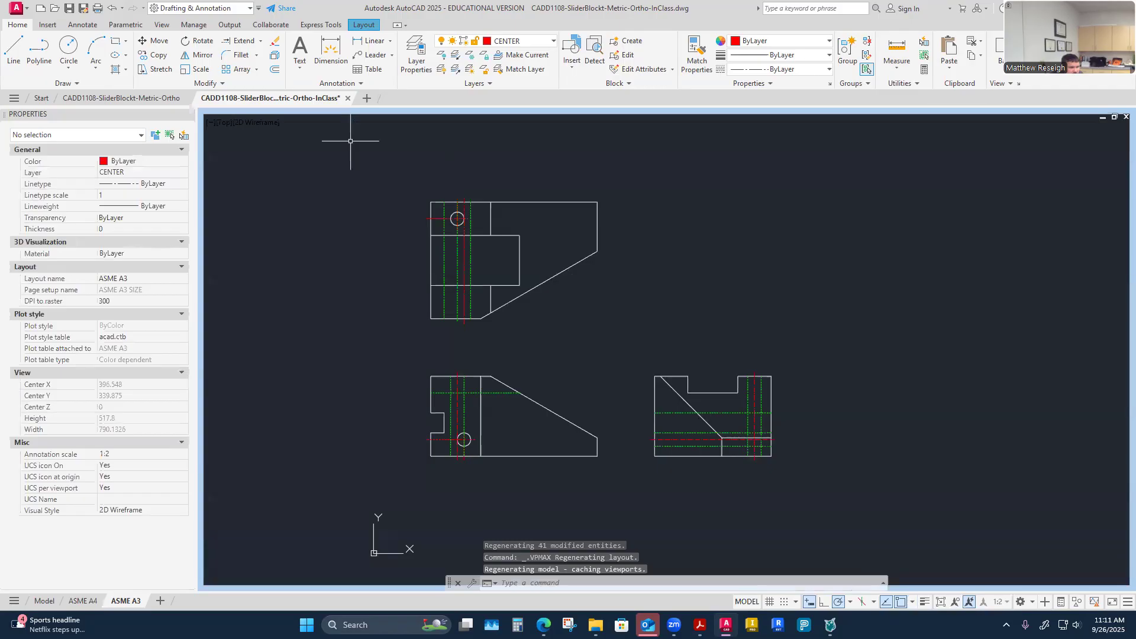
# Step: Look at the drawing in model space, return to the ASME A4 layout, and maximize its viewport with the grid displayed
pyautogui.click(83, 602)
pyautogui.click(45, 601)
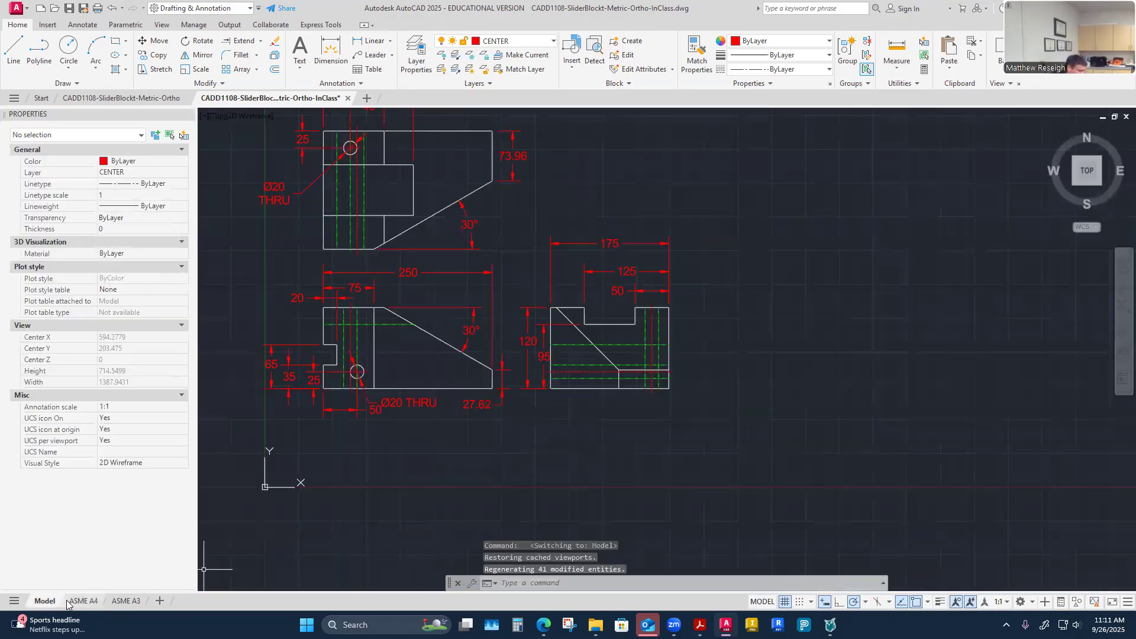
pyautogui.click(70, 602)
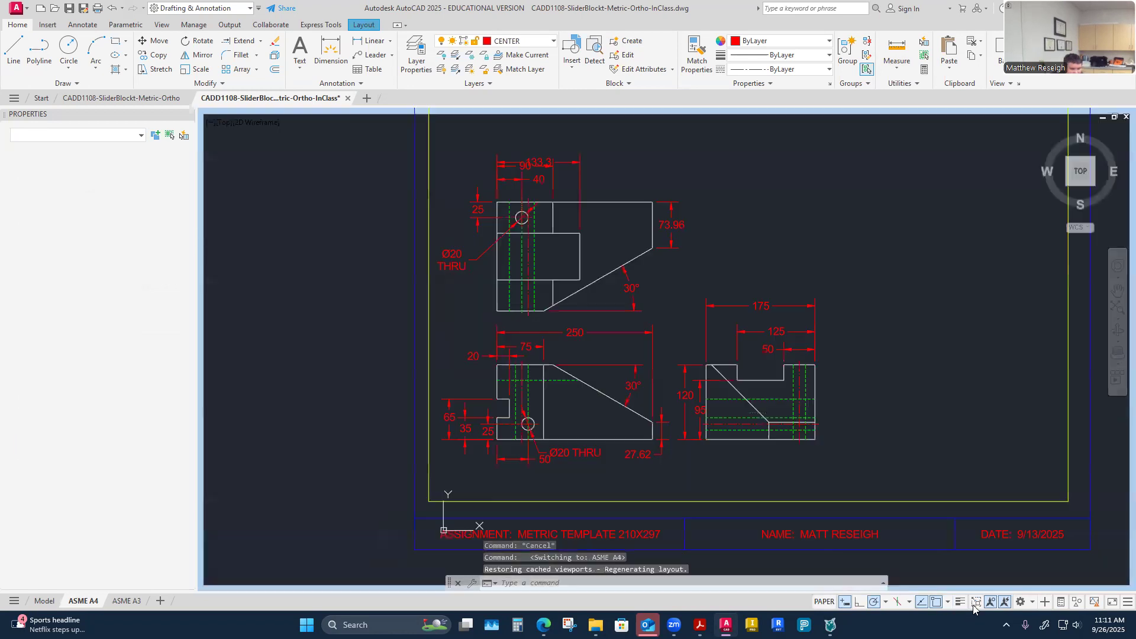
pyautogui.click(977, 602)
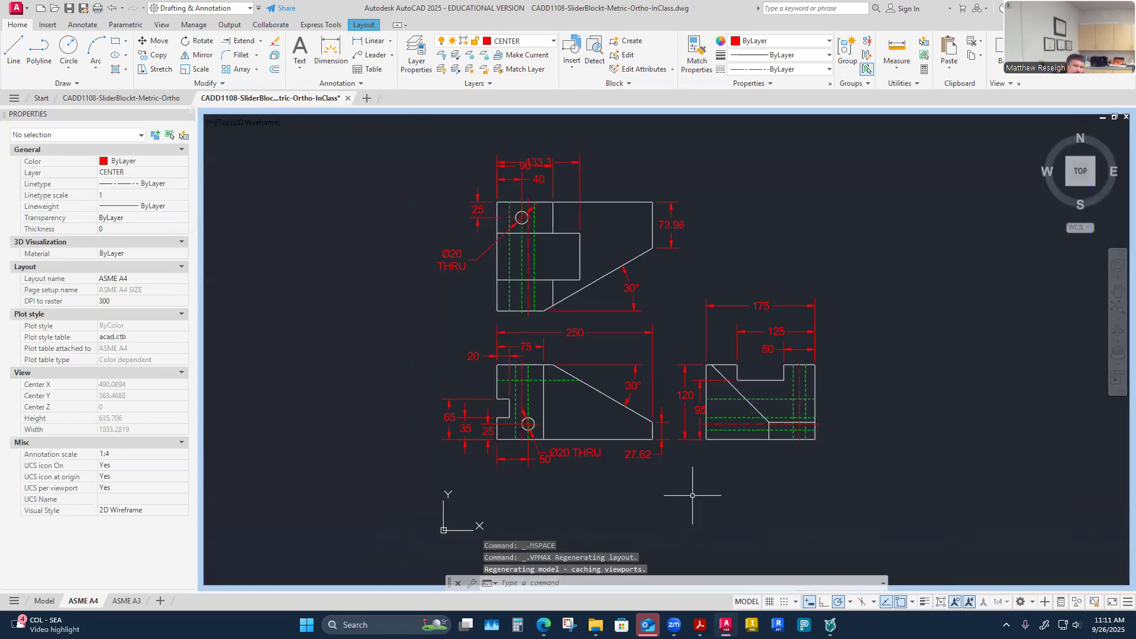
pyautogui.click(769, 602)
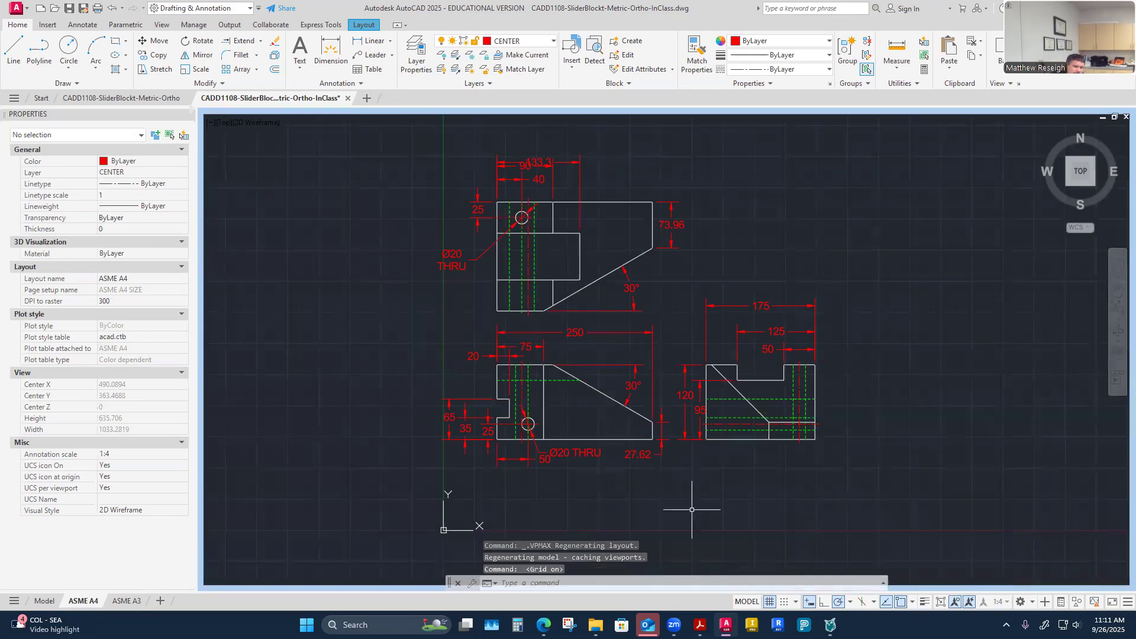
# Step: Turn on the display of annotative objects for all scales on the ASME A3 layout, and compare it with the ASME A4 layout
pyautogui.click(126, 601)
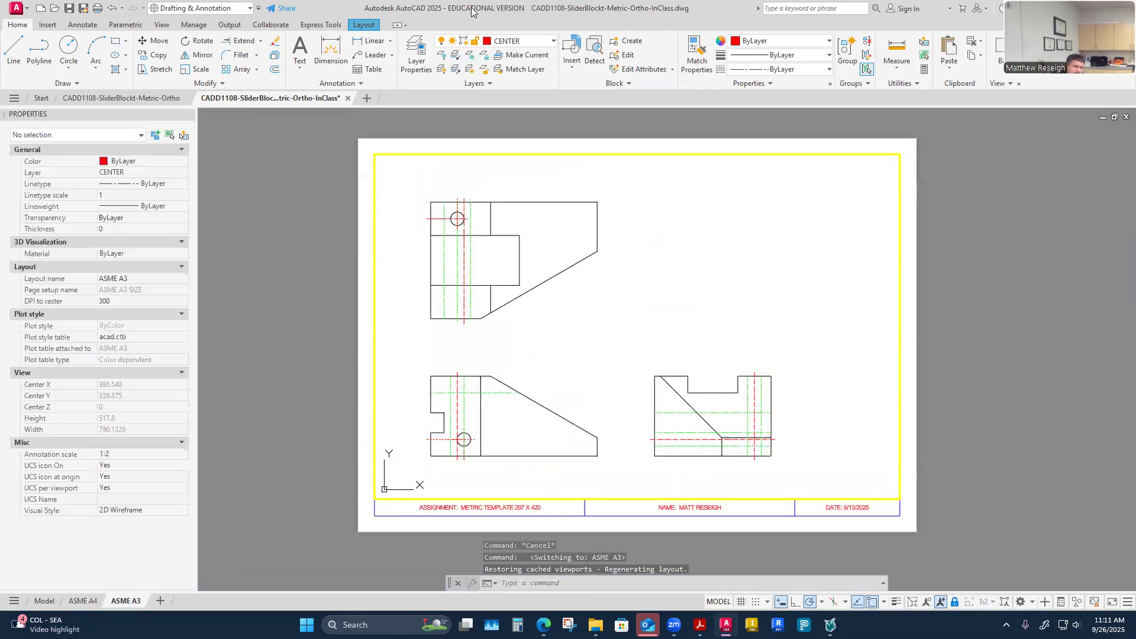
pyautogui.click(574, 386)
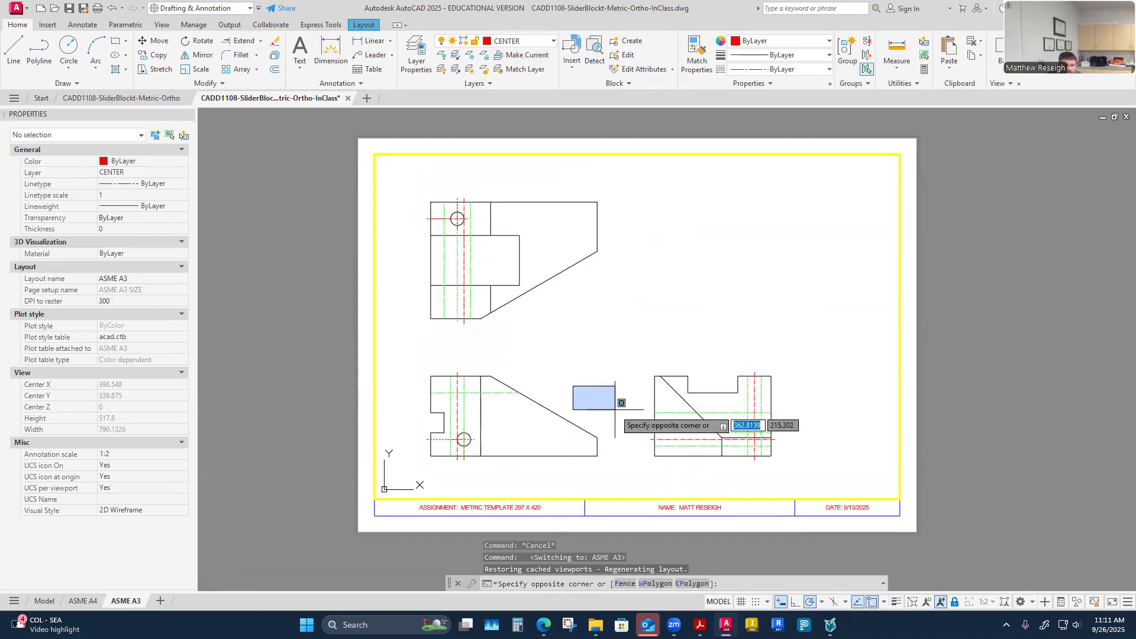
pyautogui.press('Escape')
pyautogui.press('Escape')
pyautogui.click(927, 601)
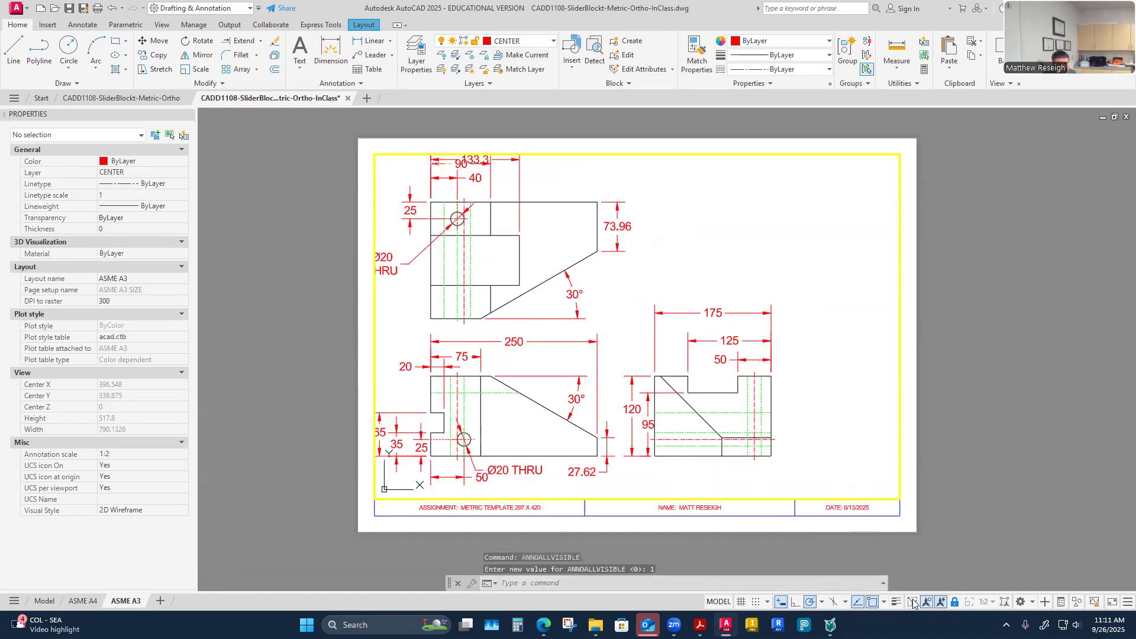
pyautogui.click(927, 601)
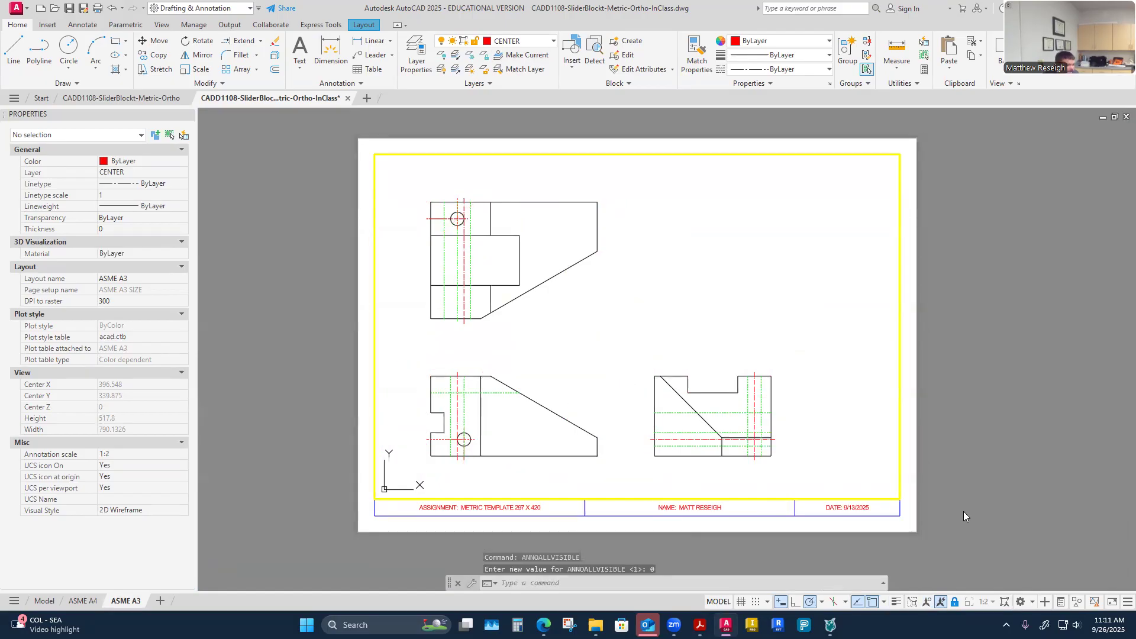
pyautogui.click(927, 602)
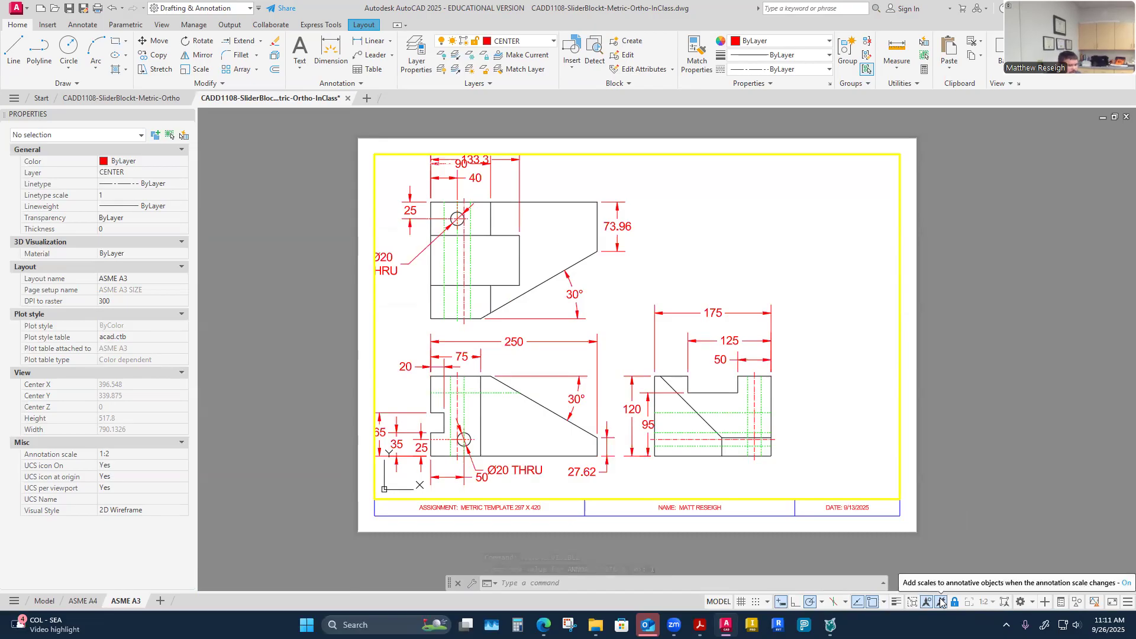
pyautogui.click(82, 601)
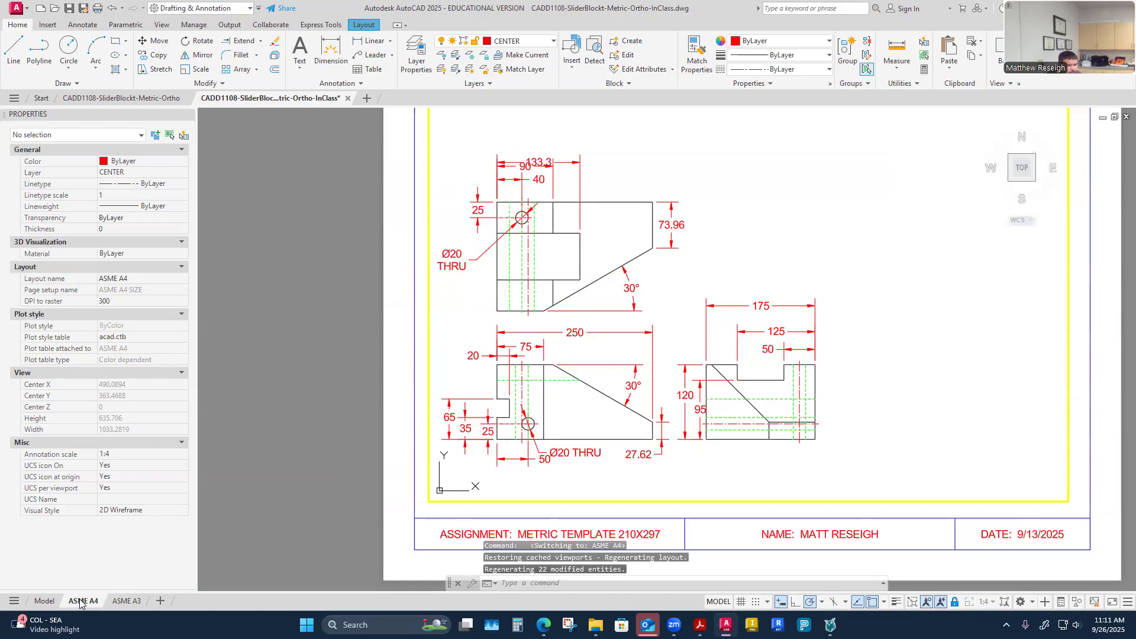
pyautogui.click(126, 602)
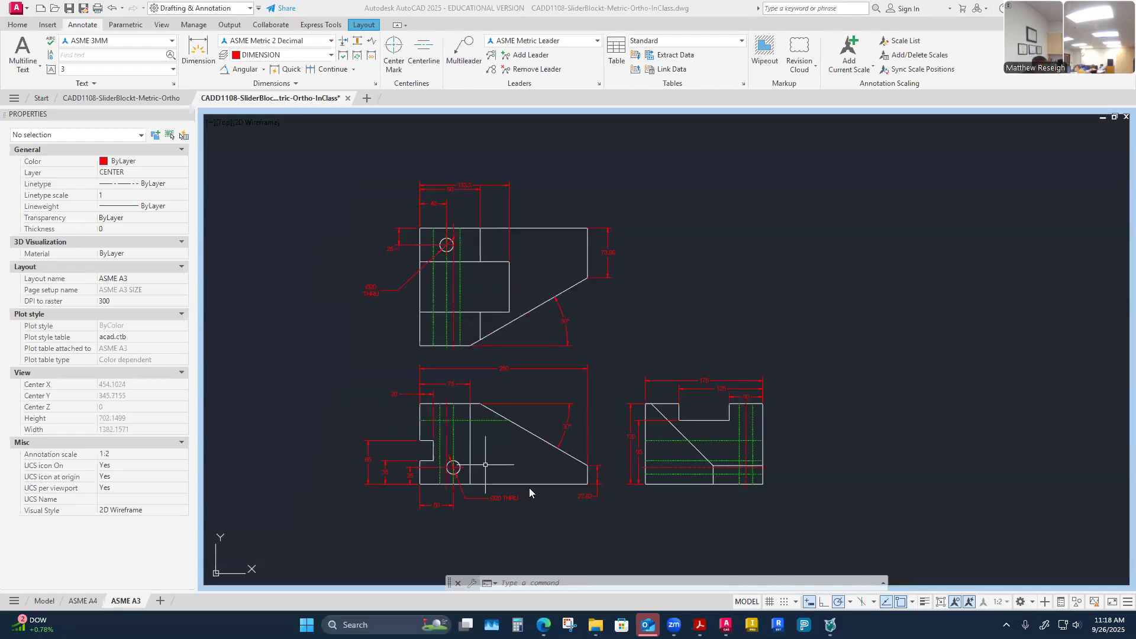
# Step: Move the text of the front view's short right-edge height dimension between its extension lines
pyautogui.scroll(2, 529, 487)
pyautogui.scroll(2, 612, 504)
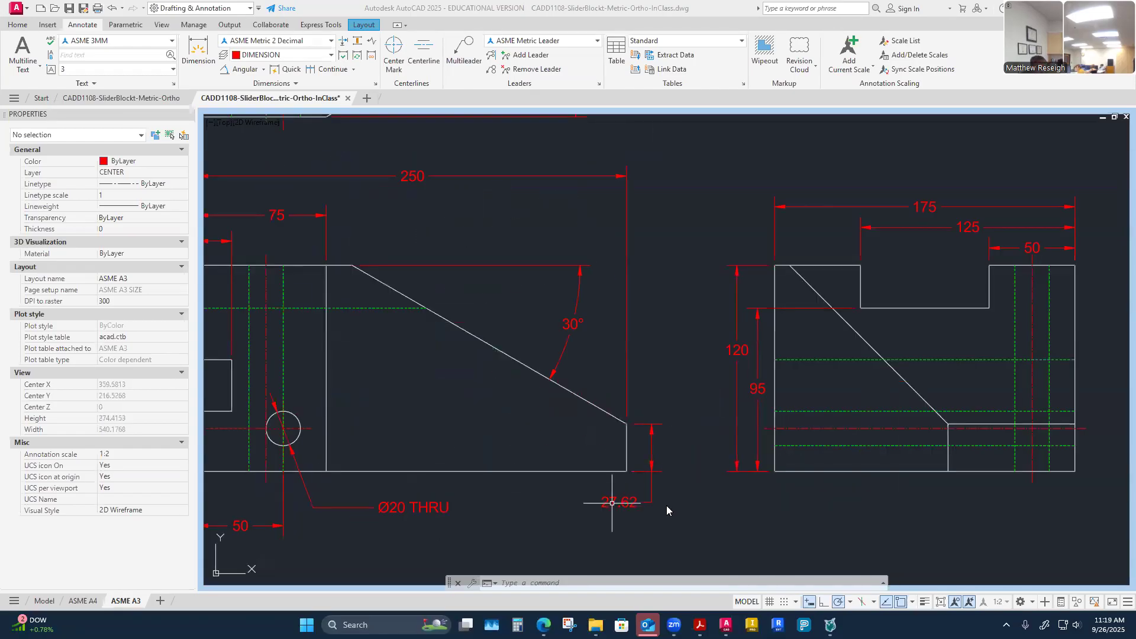
pyautogui.press('Escape')
pyautogui.click(631, 504)
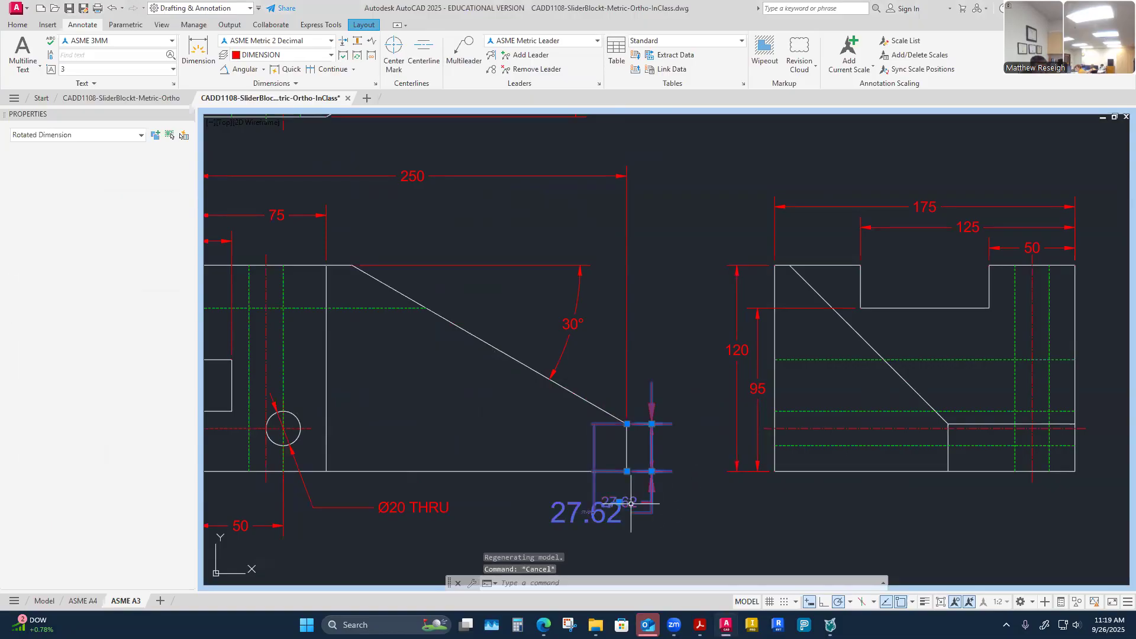
pyautogui.click(619, 502)
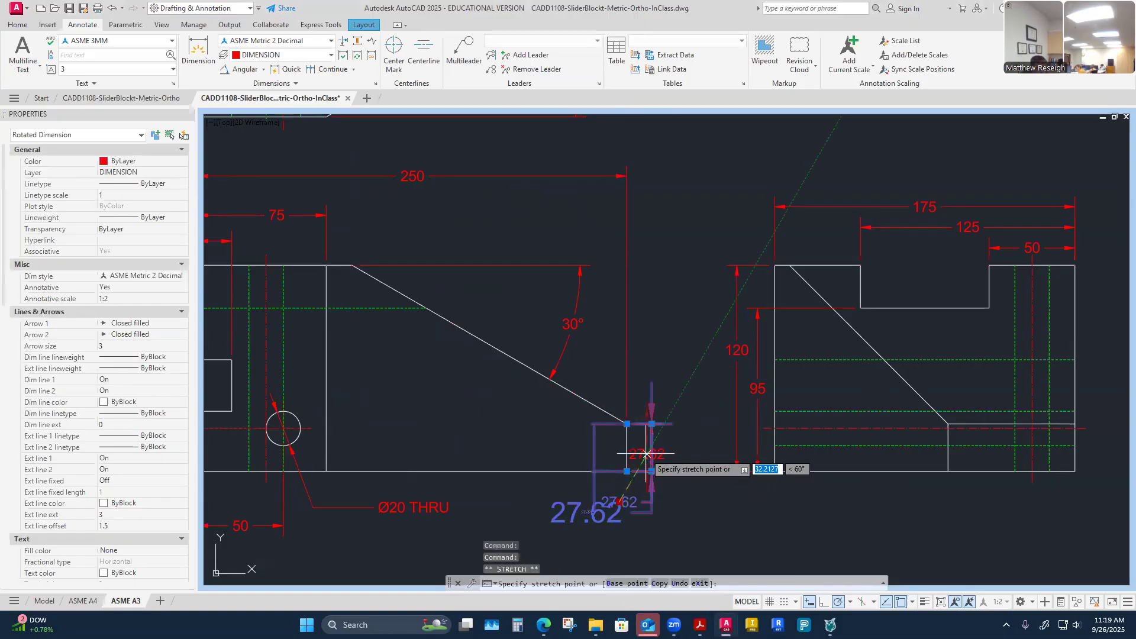
pyautogui.click(652, 447)
pyautogui.press('Escape')
# Step: Reposition the front view's short right-edge height dimension line 10 mm outside the view's right edge
pyautogui.scroll(3, 661, 458)
pyautogui.click(604, 432)
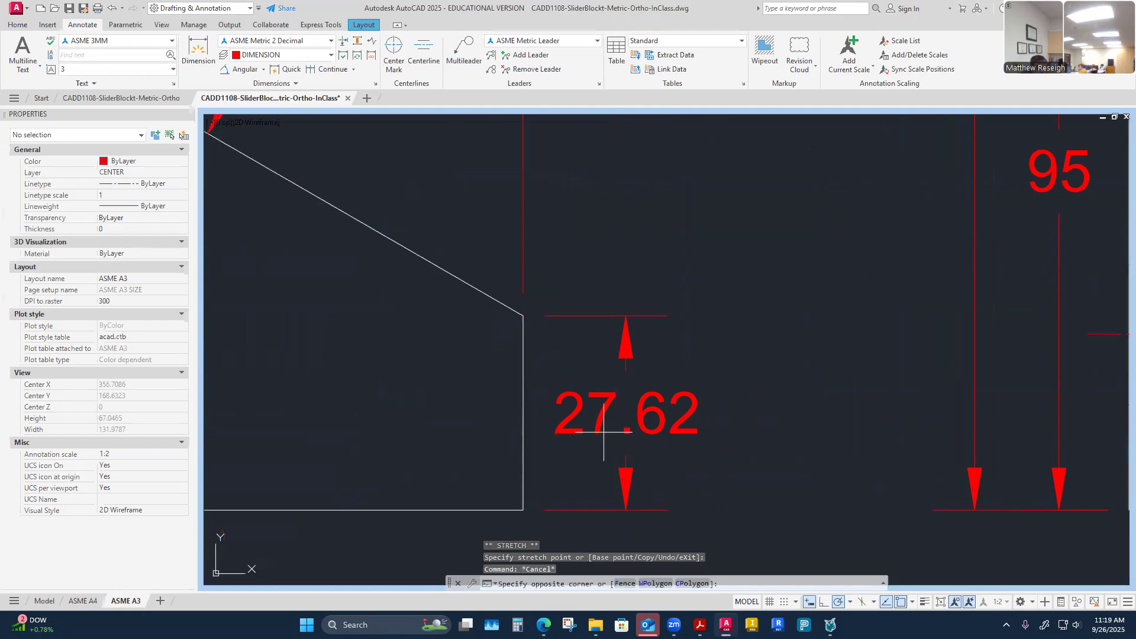
pyautogui.press('Escape')
pyautogui.click(608, 435)
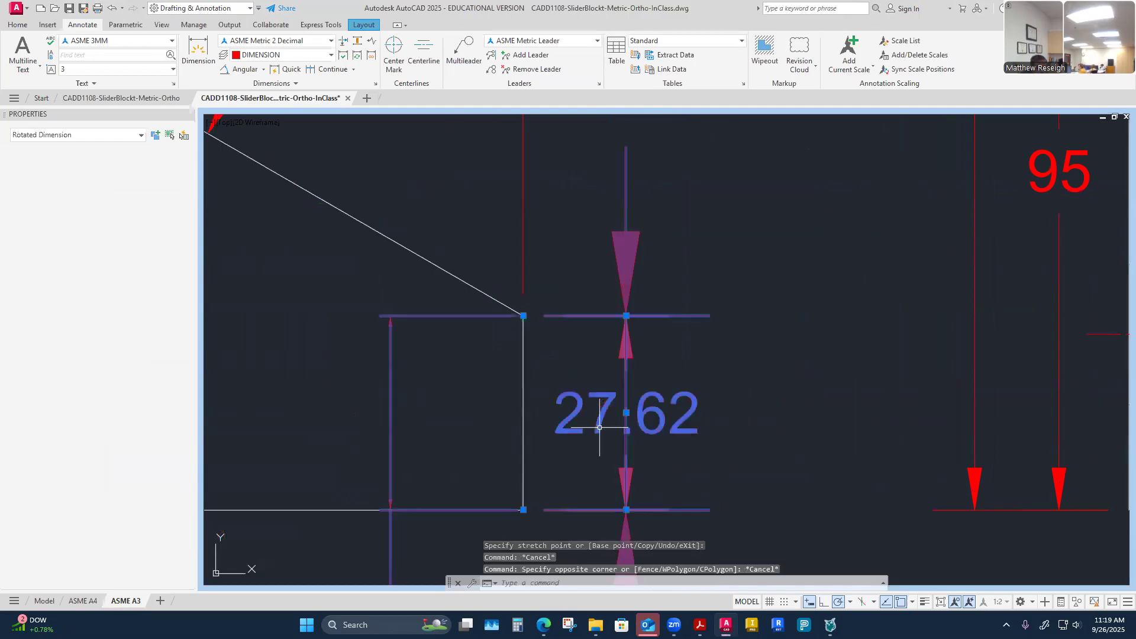
pyautogui.click(626, 412)
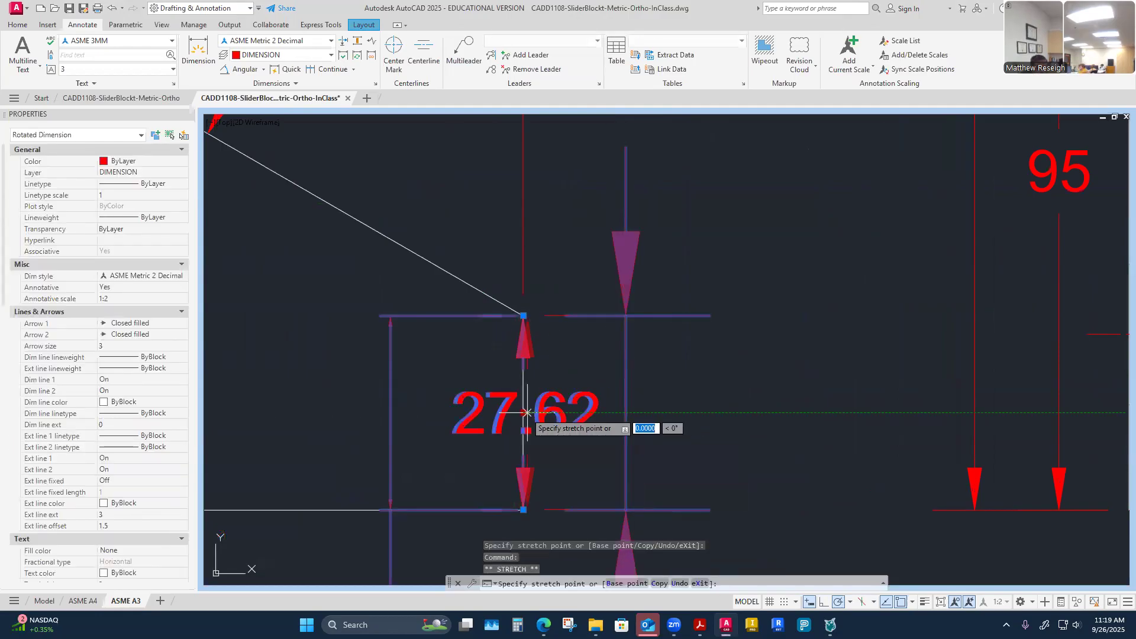
pyautogui.write('10')
pyautogui.press('Return')
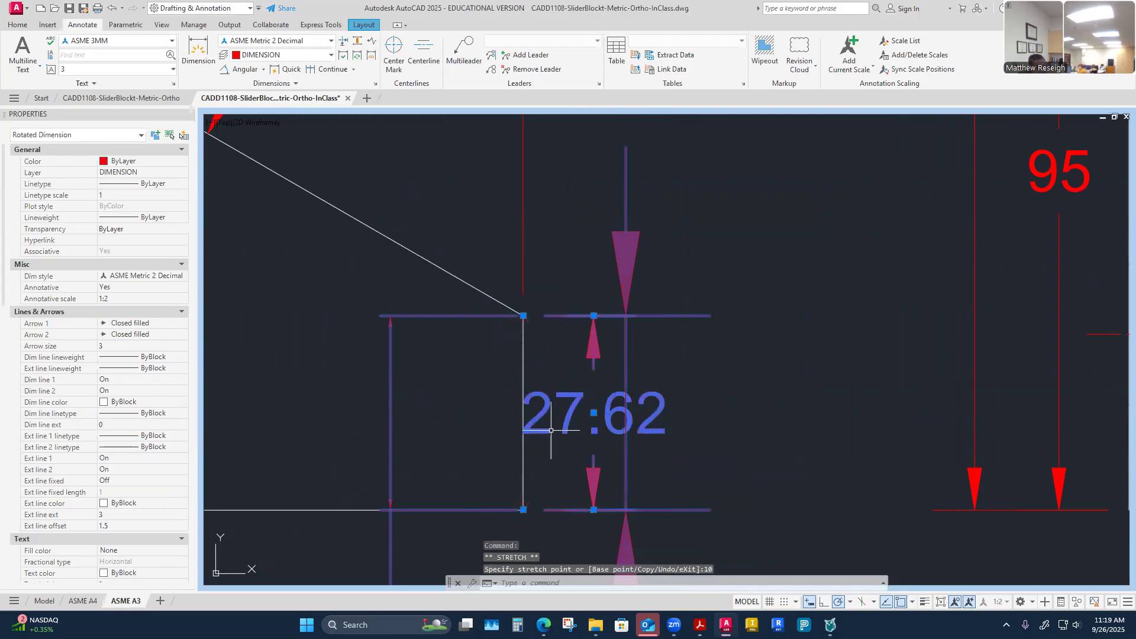
# Step: Shift the short right-edge height dimension slightly outward so its text clears the front view's edge
pyautogui.press('Escape')
pyautogui.click(565, 416)
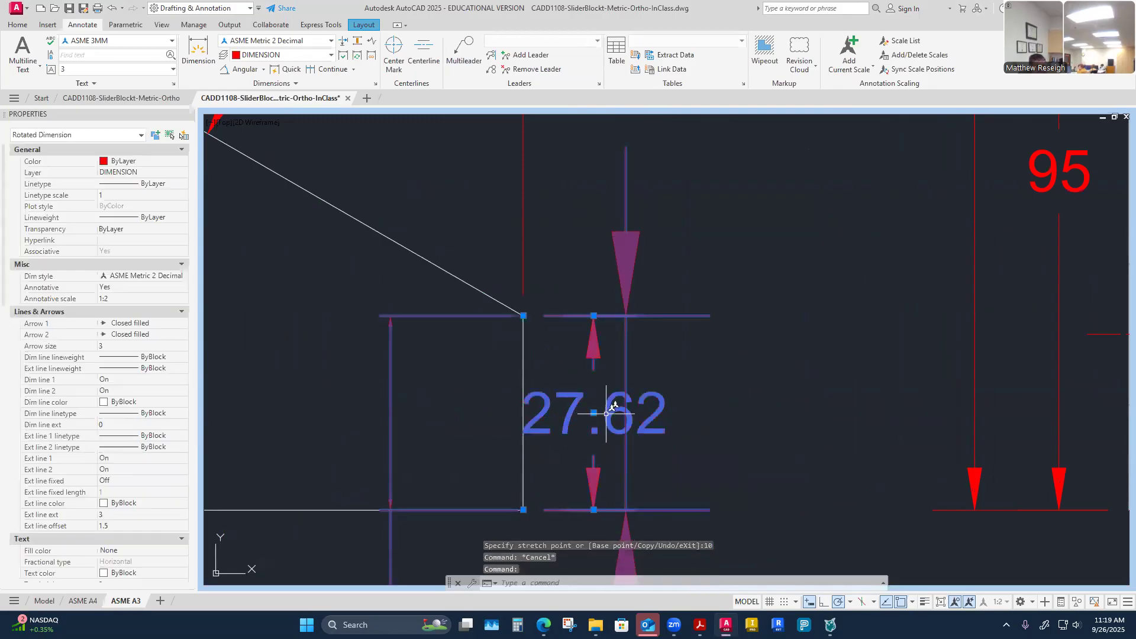
pyautogui.click(595, 414)
pyautogui.press('Escape')
pyautogui.scroll(-10, 592, 426)
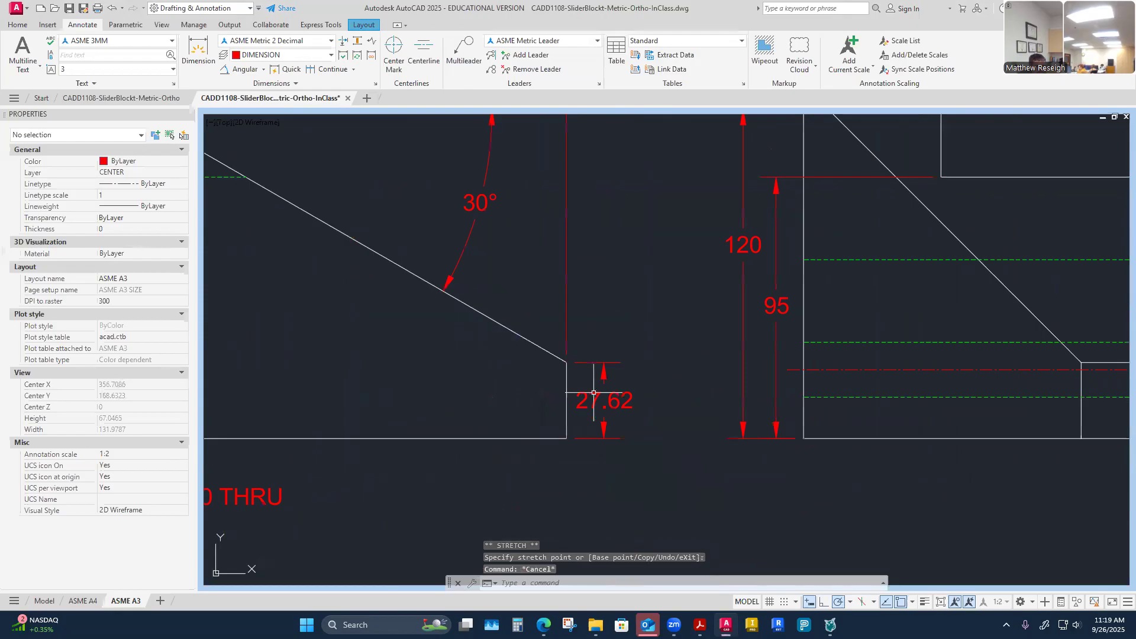
# Step: Reposition the hole's 50 mm horizontal location dimension line 10 mm below the front view's bottom edge
pyautogui.scroll(6, 467, 442)
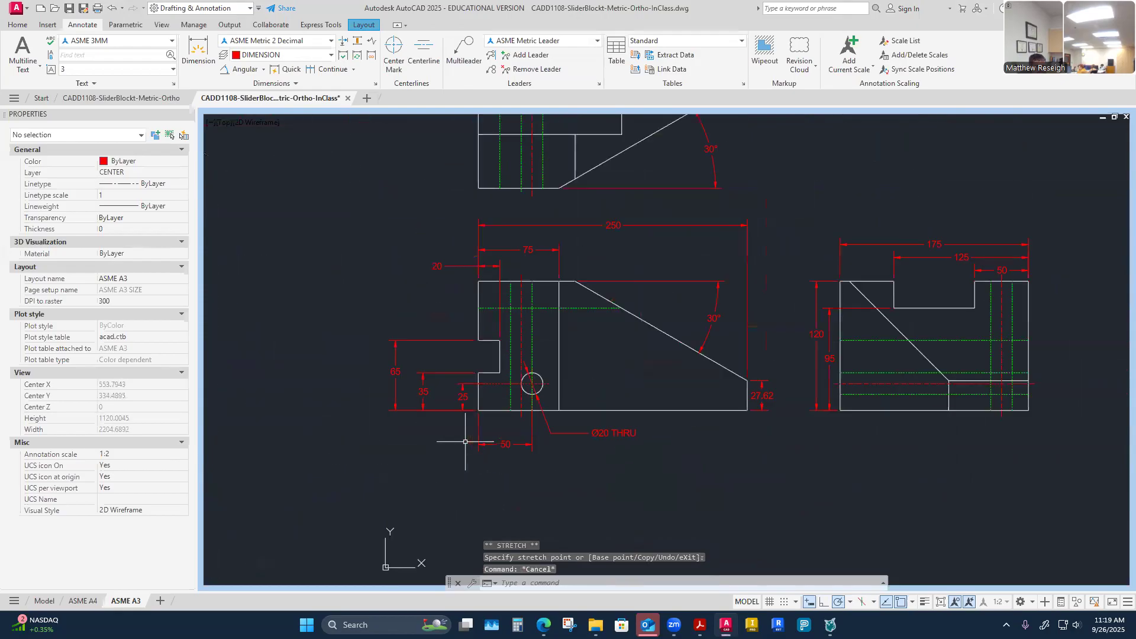
pyautogui.click(508, 441)
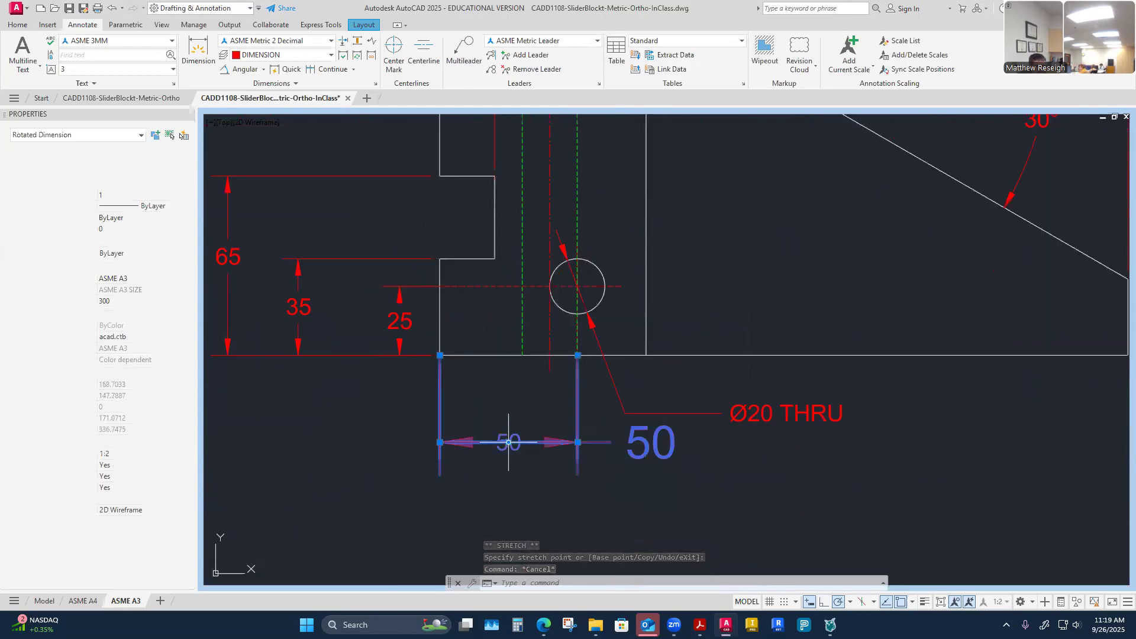
pyautogui.click(508, 442)
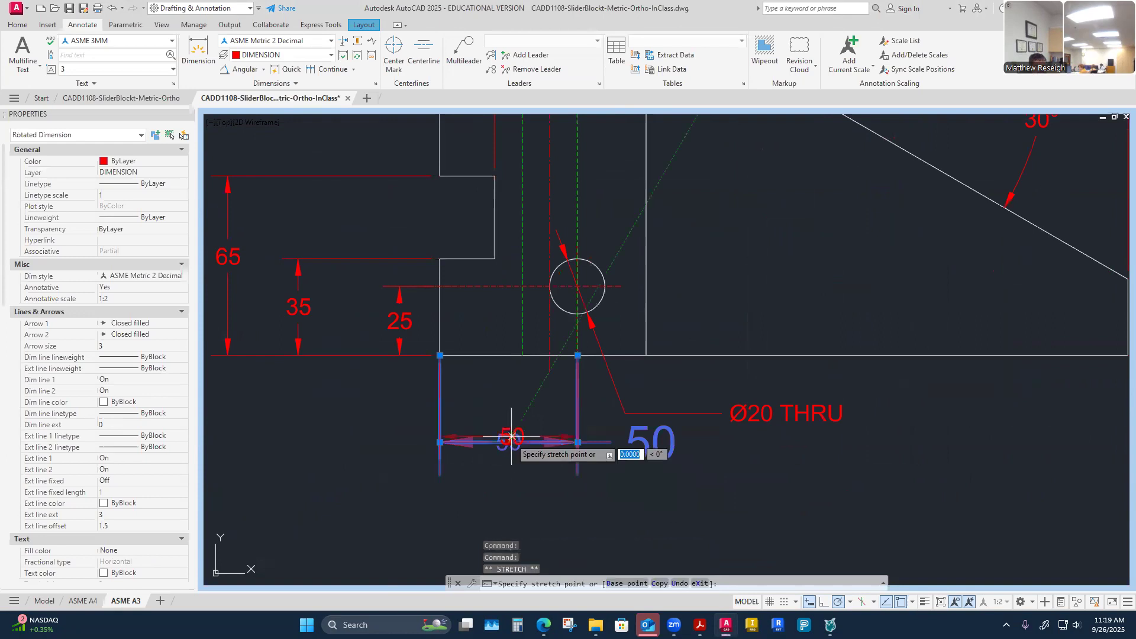
pyautogui.write('10')
pyautogui.press('Return')
pyautogui.press('Escape')
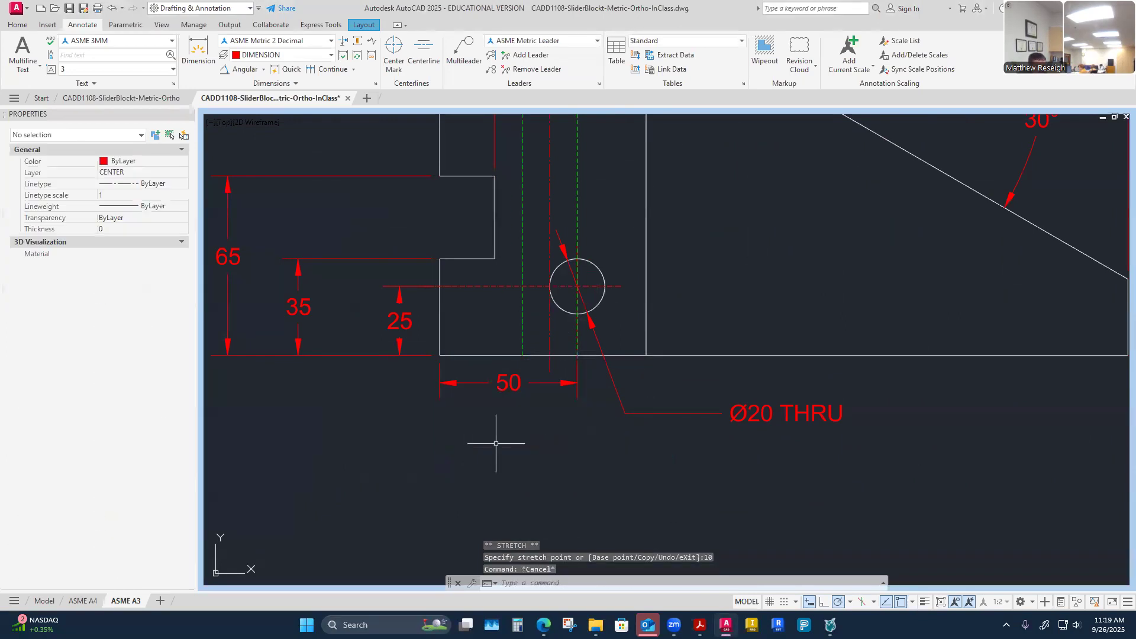
# Step: Move the front view's Ø20 THRU diameter label closer to the hole, just below the bottom edge beside the horizontal location dimension
pyautogui.scroll(-2, 494, 447)
pyautogui.scroll(2, 600, 438)
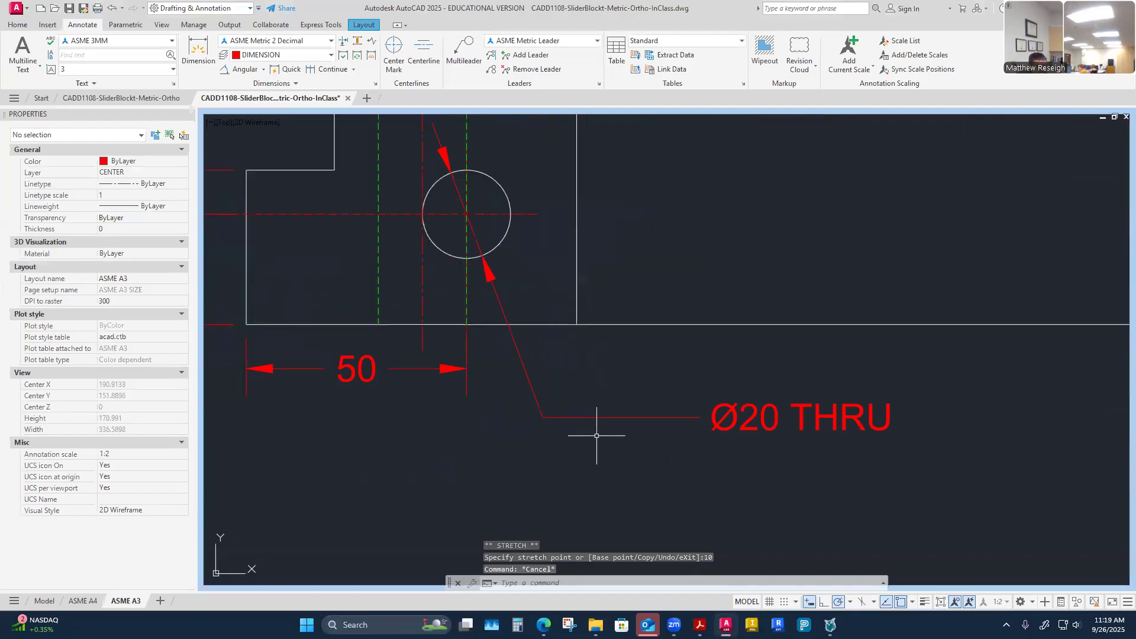
pyautogui.click(594, 418)
pyautogui.click(589, 436)
pyautogui.press('Escape')
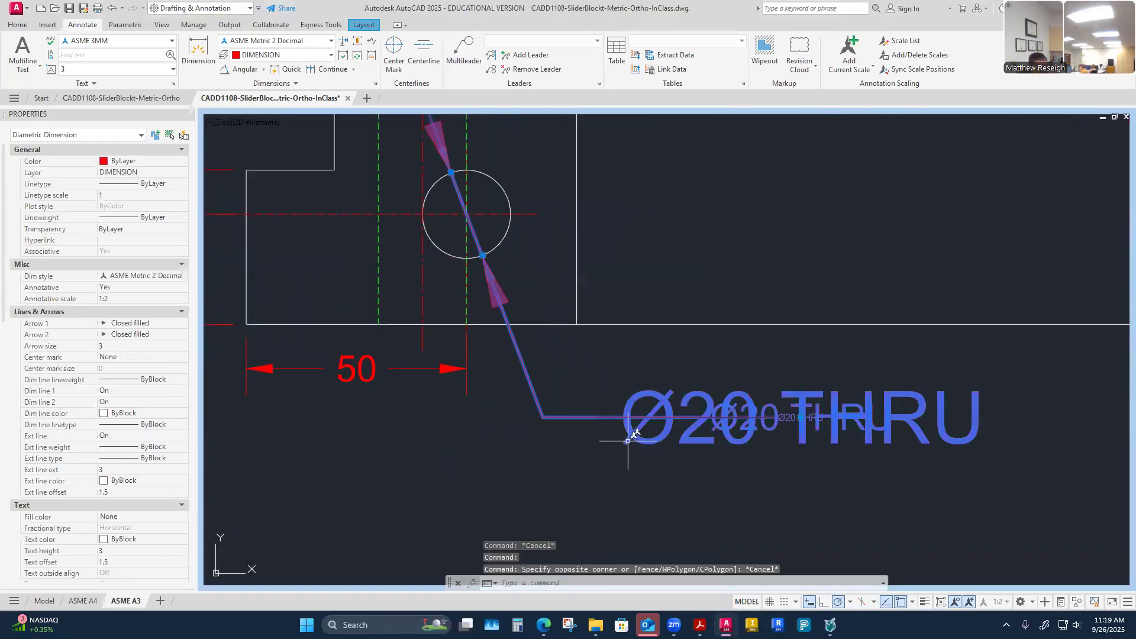
pyautogui.press('Escape')
pyautogui.click(739, 415)
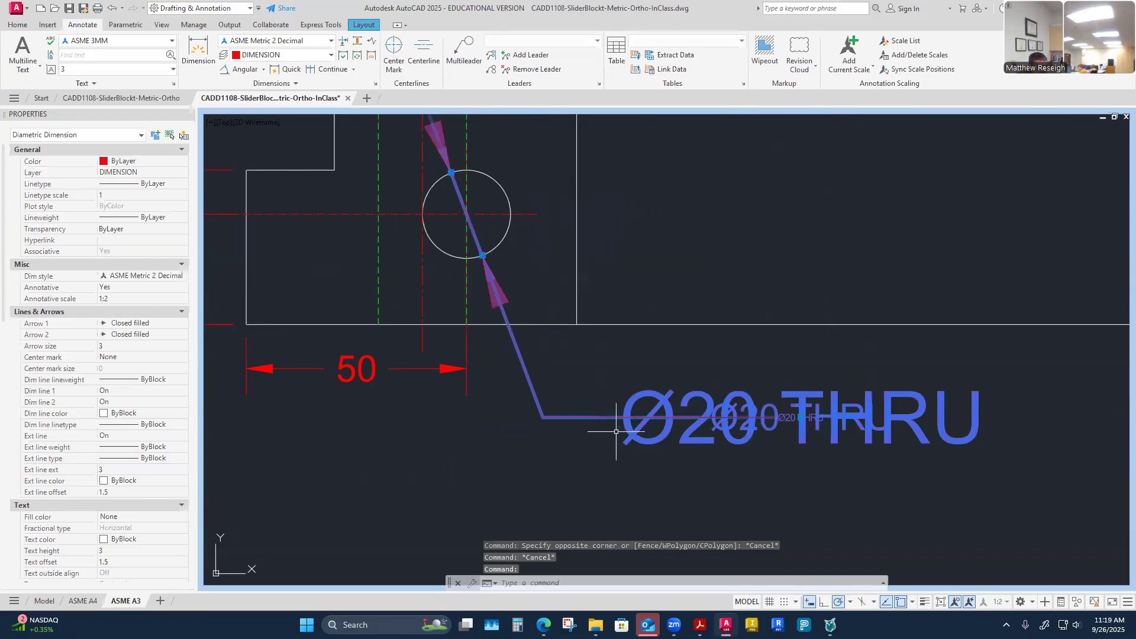
pyautogui.click(802, 419)
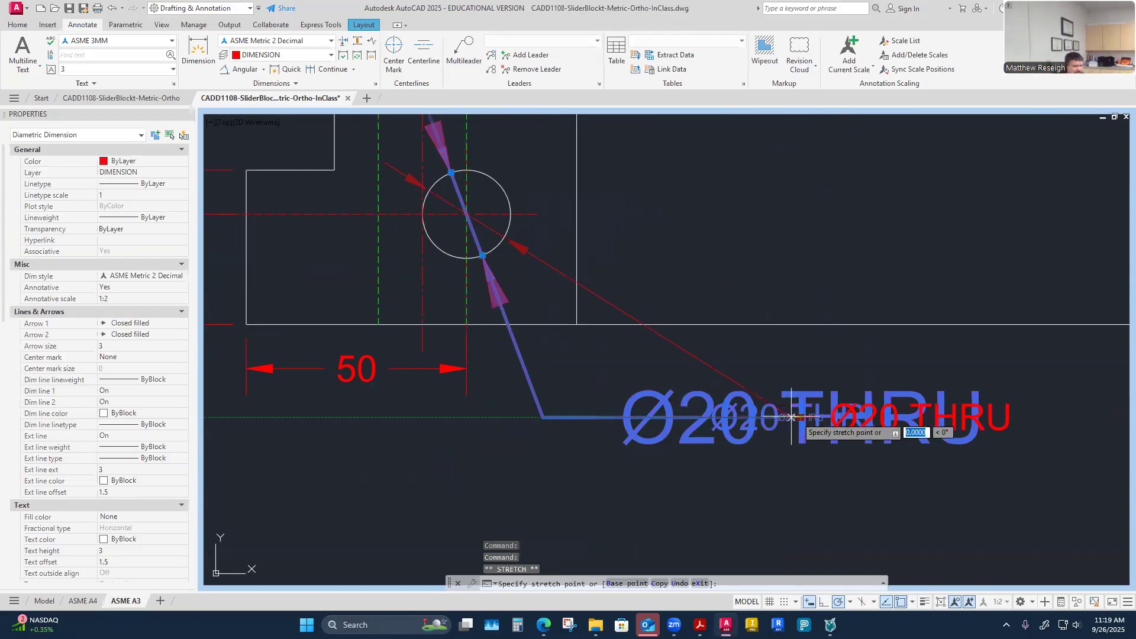
pyautogui.click(521, 379)
pyautogui.press('Escape')
pyautogui.scroll(-4, 559, 422)
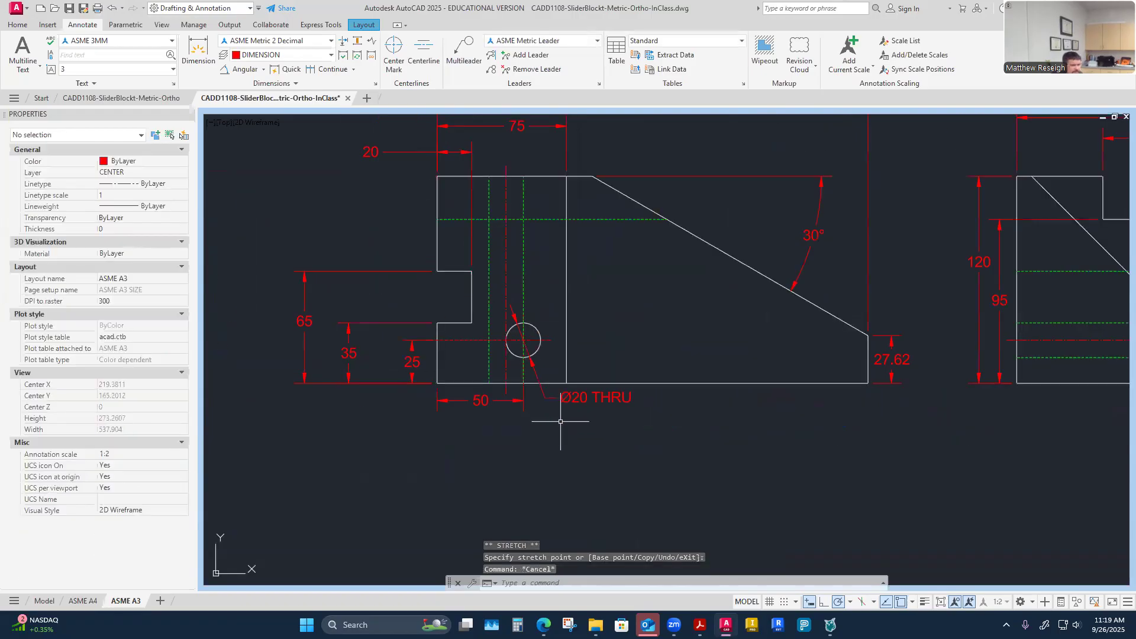
# Step: Move the front view's Ø20 THRU label slightly farther below the bottom edge, keeping it beside the hole's horizontal location dimension
pyautogui.scroll(4, 560, 421)
pyautogui.click(571, 355)
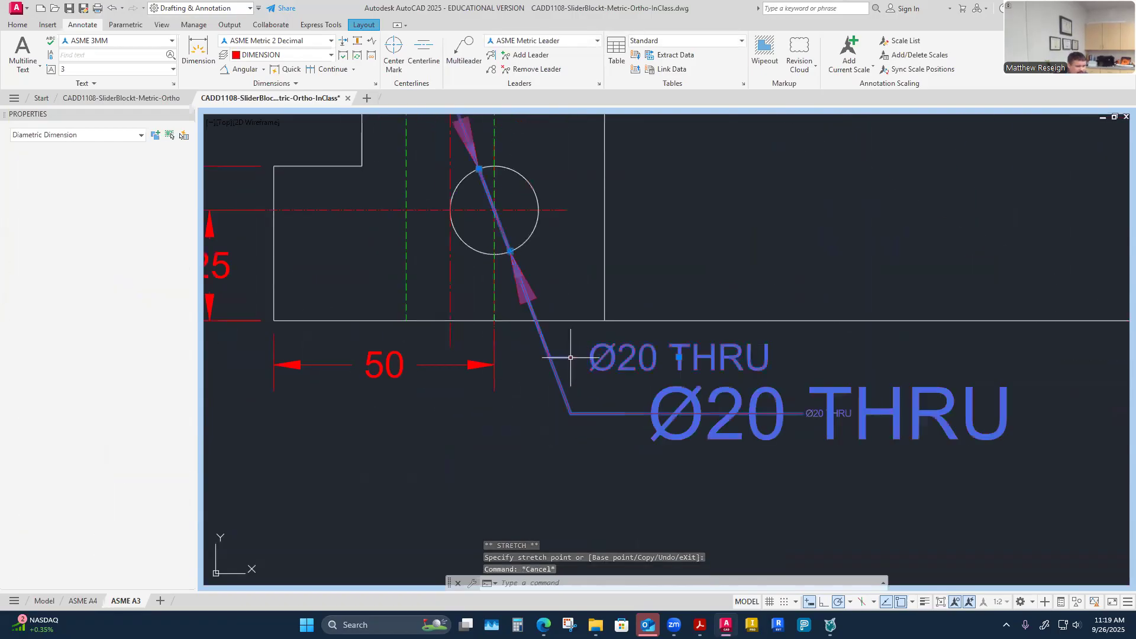
pyautogui.click(680, 359)
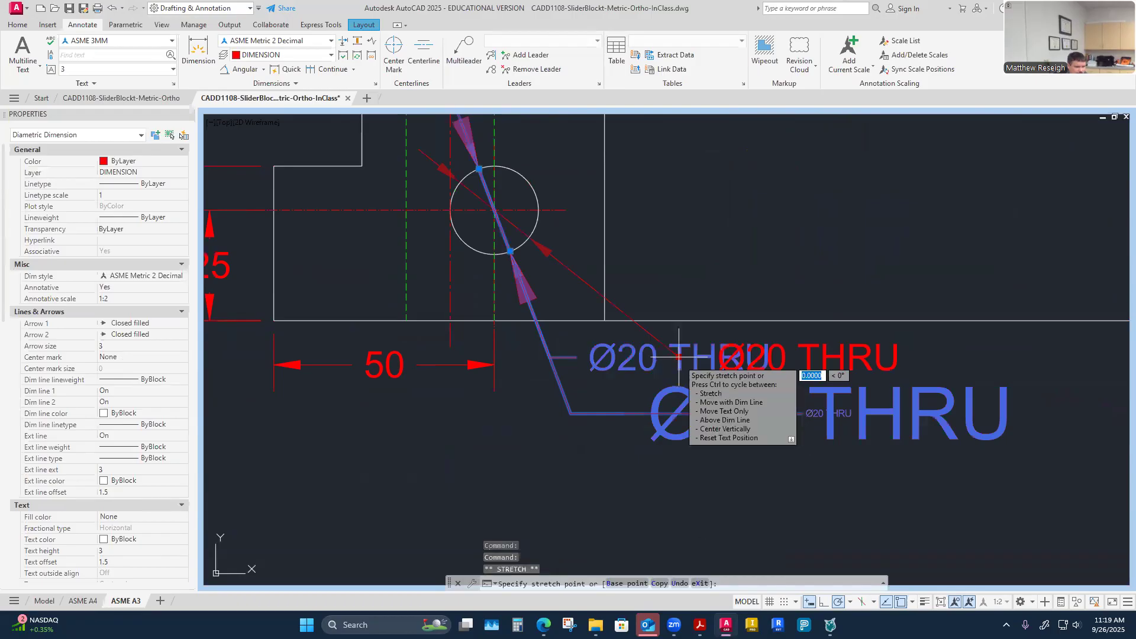
pyautogui.click(560, 381)
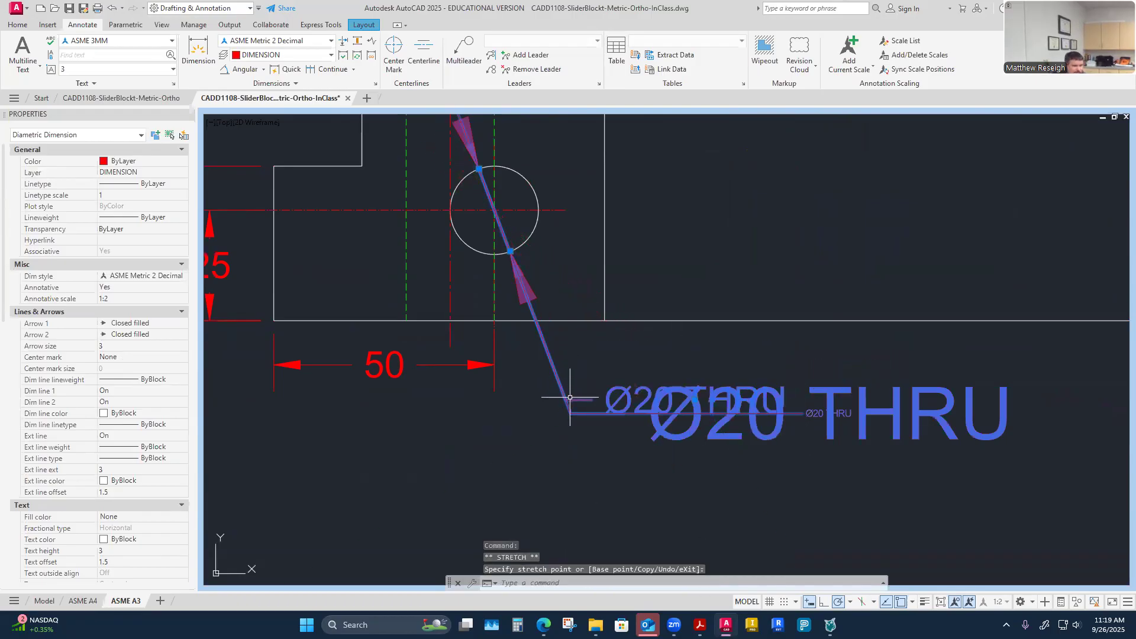
pyautogui.click(614, 405)
pyautogui.doubleClick(627, 405)
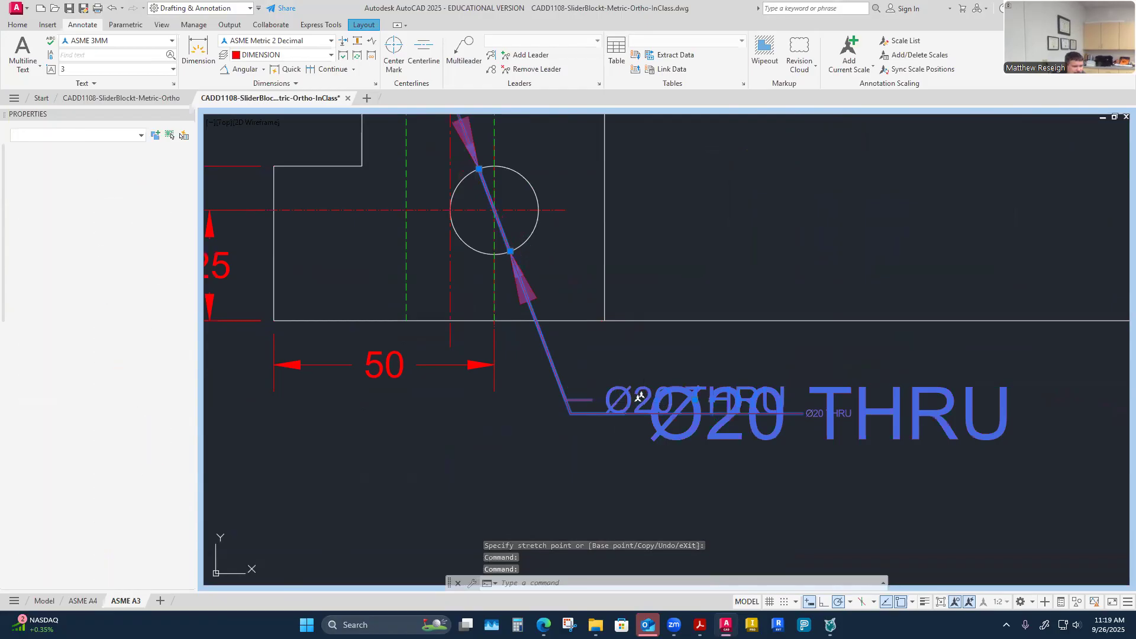
pyautogui.press('Escape')
pyautogui.press('Escape')
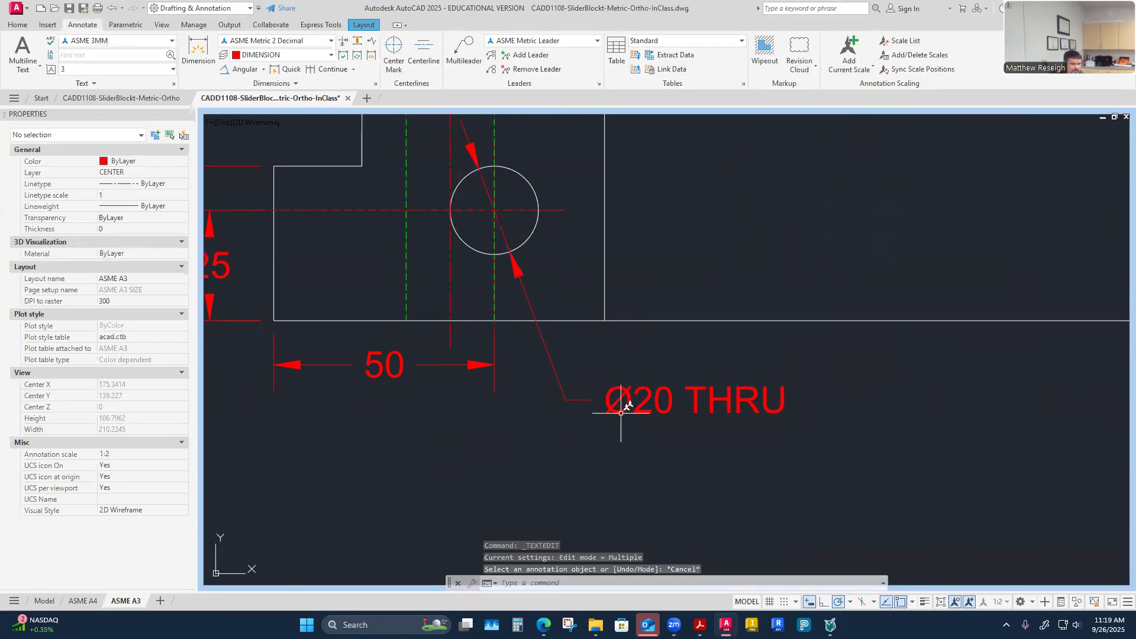
pyautogui.click(619, 411)
pyautogui.click(696, 399)
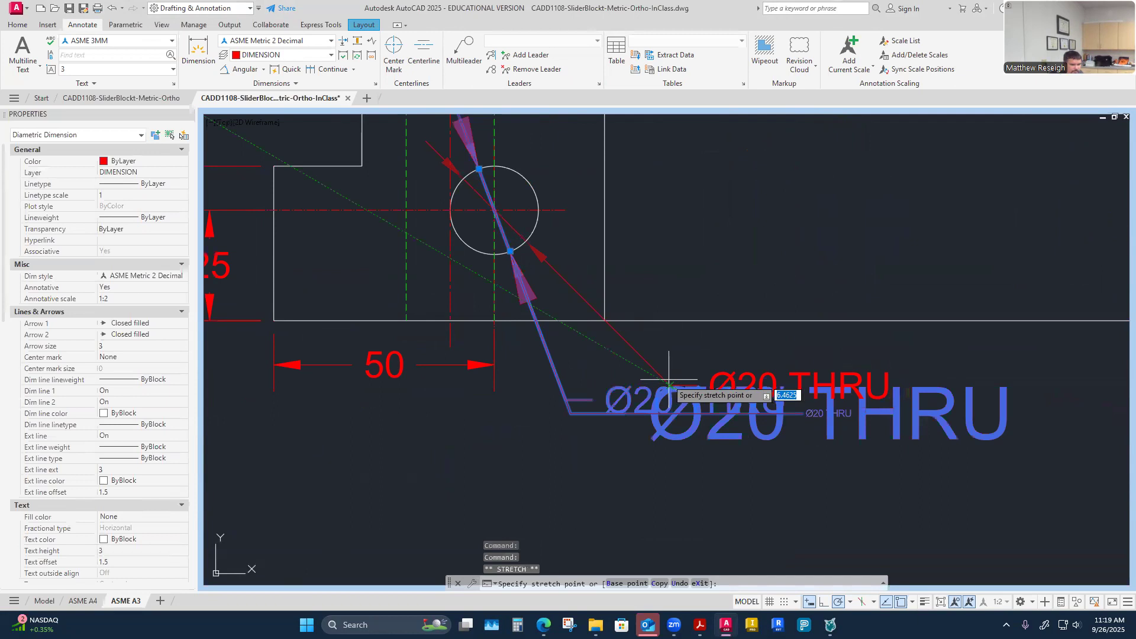
pyautogui.press('Escape')
# Step: Reposition the hole's 25 mm vertical location dimension line 10 mm outside the front view's left edge
pyautogui.scroll(-3, 586, 388)
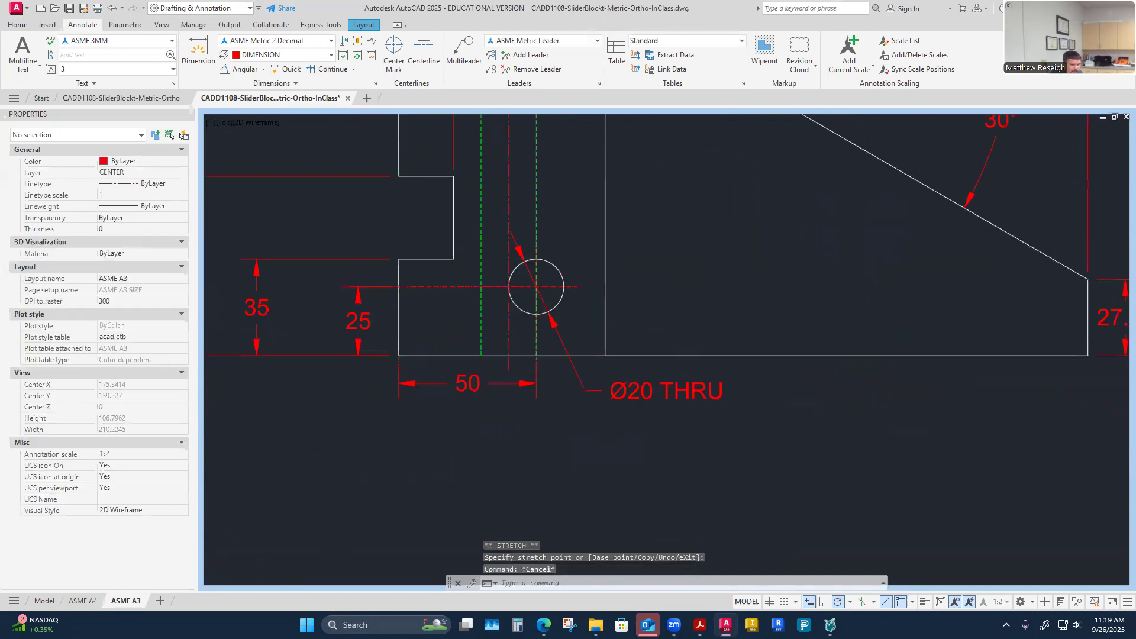
pyautogui.scroll(4, 433, 373)
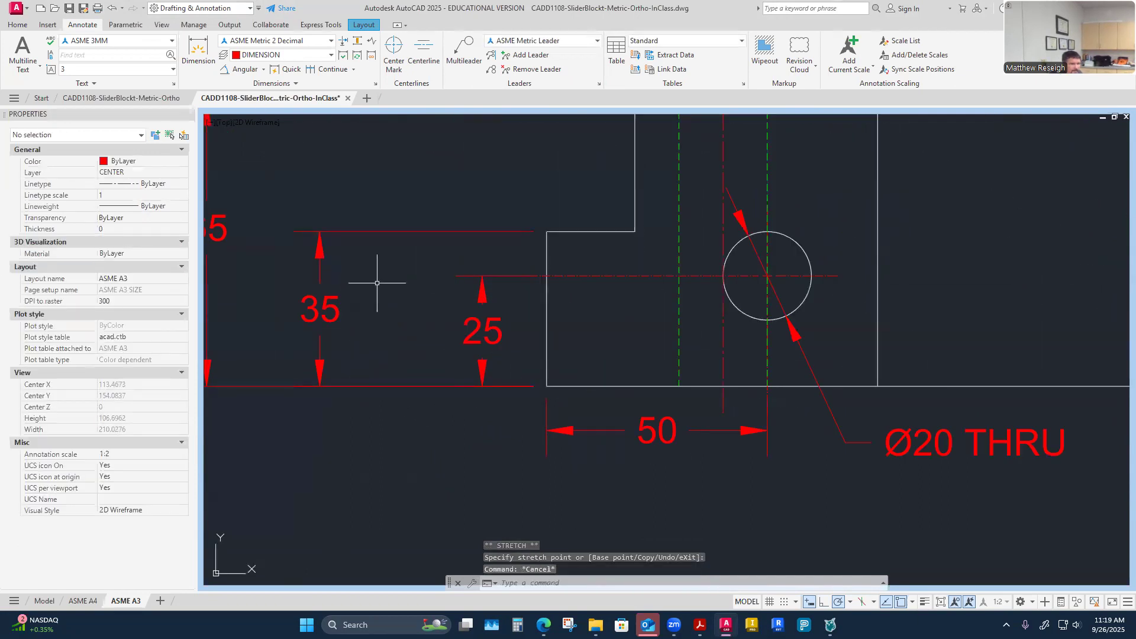
pyautogui.click(498, 329)
pyautogui.click(483, 331)
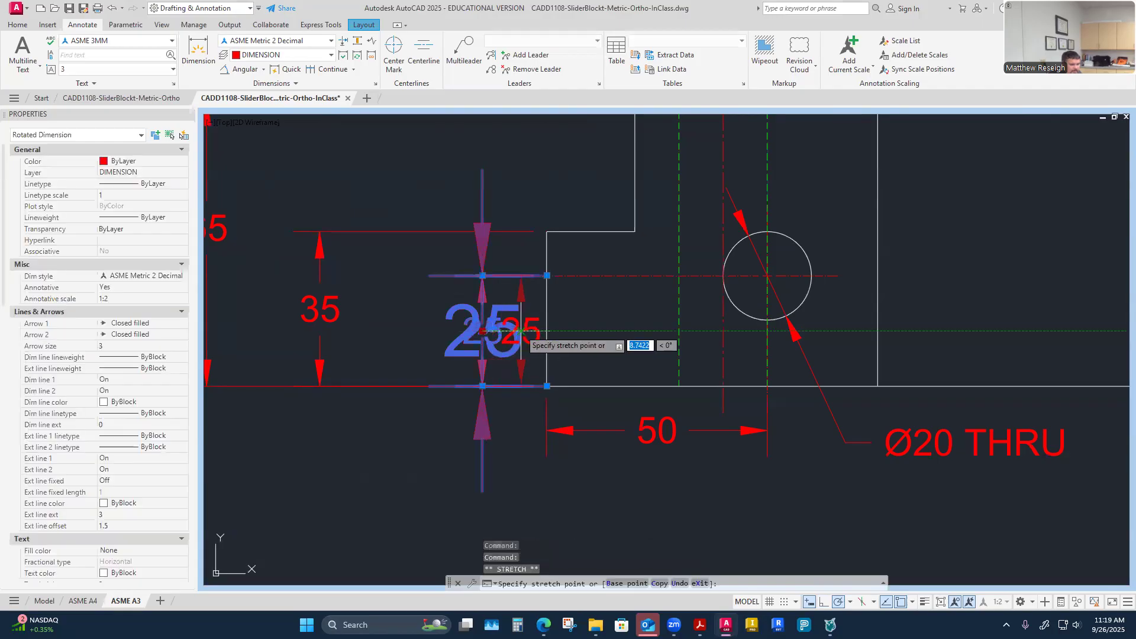
pyautogui.click(546, 333)
pyautogui.click(547, 330)
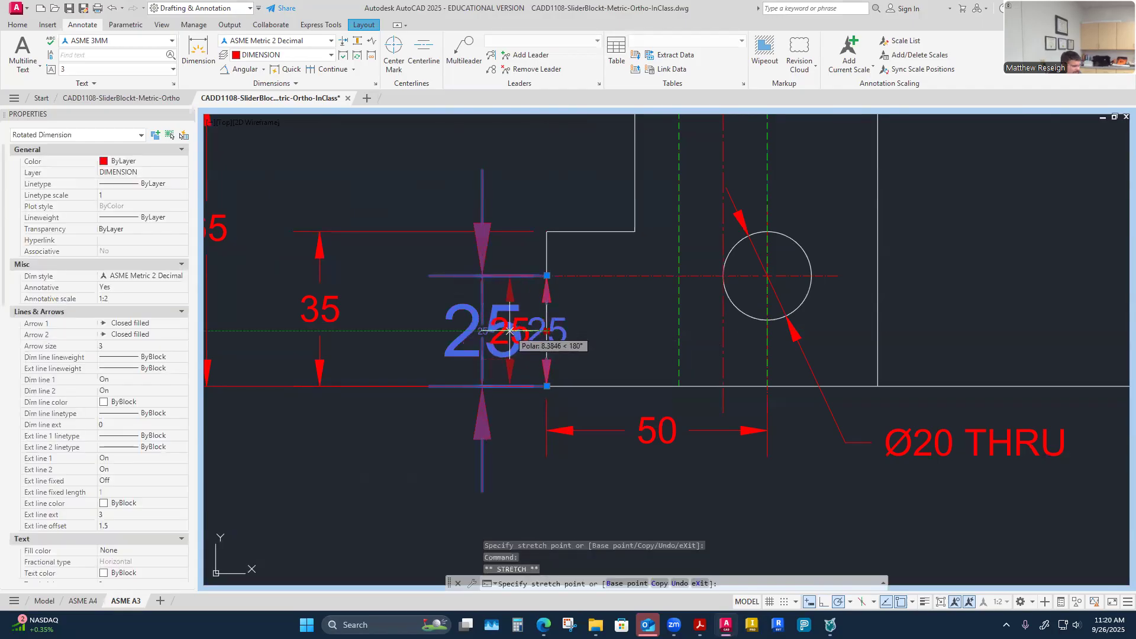
pyautogui.write('10')
pyautogui.press('Return')
pyautogui.press('Escape')
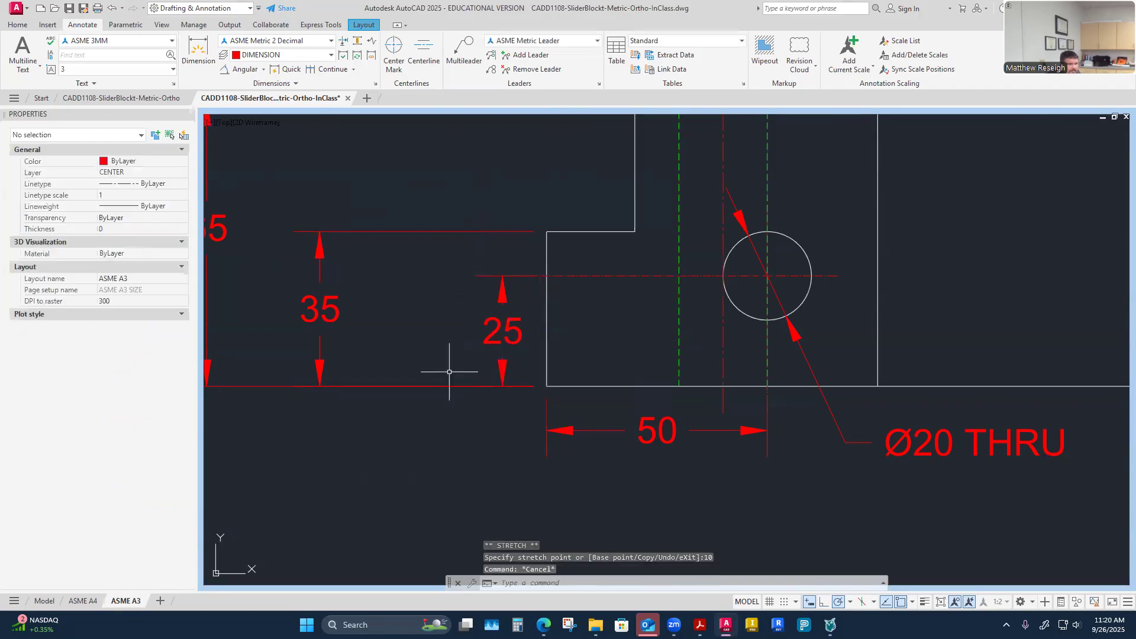
# Step: Space the 35 and 65 mm notch height dimensions outward from the hole's 25 mm dimension using Auto spacing
pyautogui.scroll(-4, 445, 364)
pyautogui.scroll(2, 439, 321)
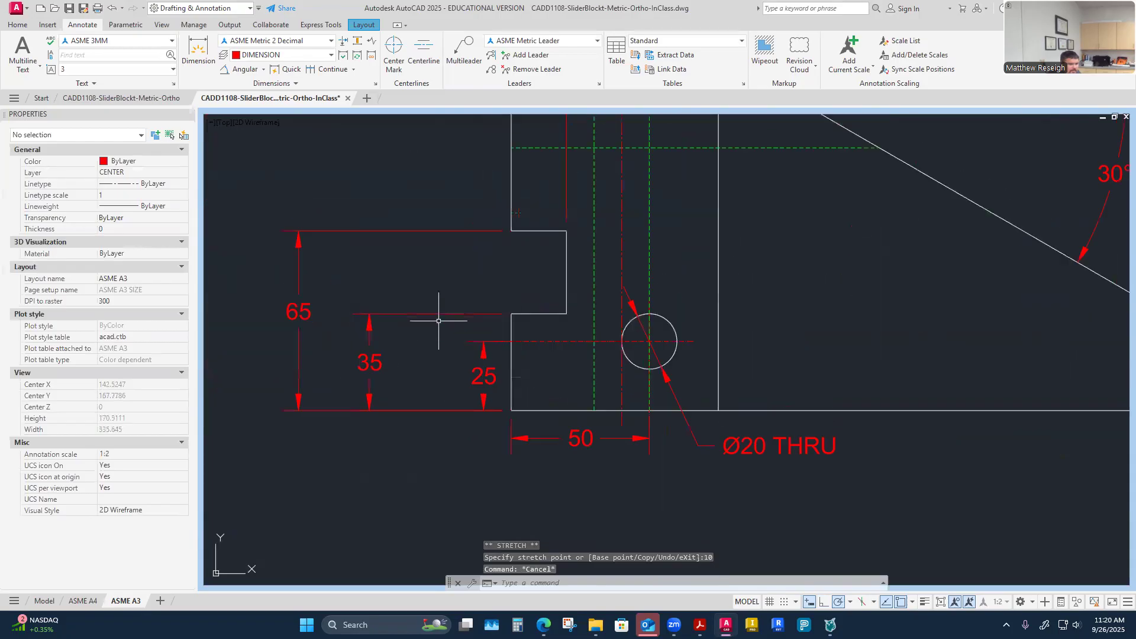
pyautogui.click(357, 42)
pyautogui.click(480, 371)
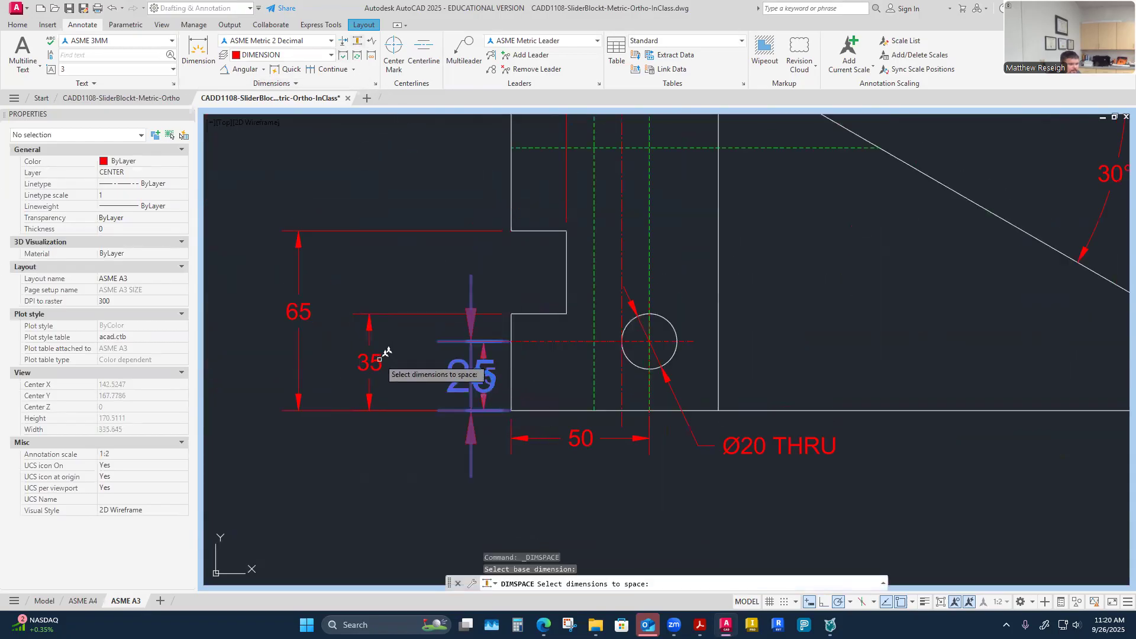
pyautogui.click(372, 346)
pyautogui.click(302, 306)
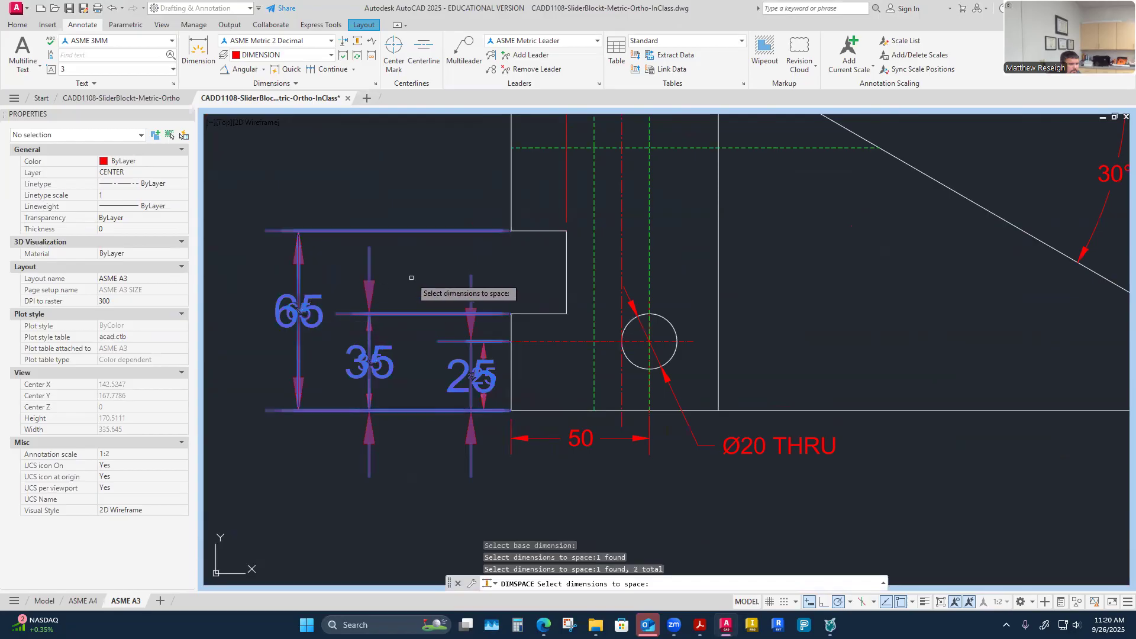
pyautogui.press('Return')
pyautogui.write('a')
pyautogui.press('Return')
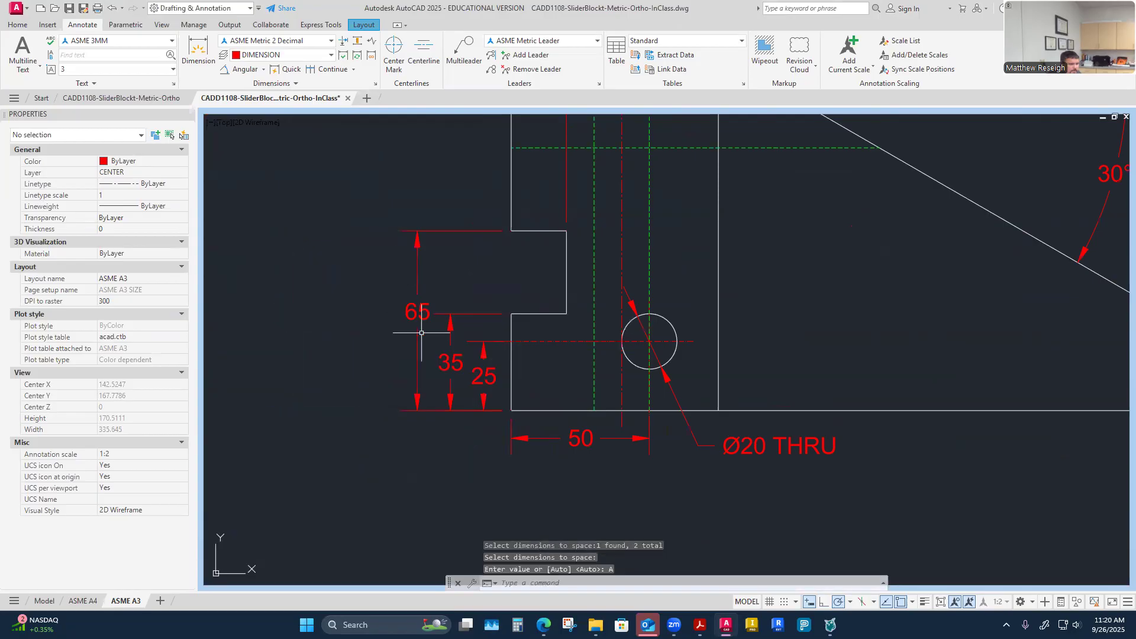
# Step: Raise the 65 mm dimension's text along its dimension line so it clears the 35 mm dimension's extension line
pyautogui.click(408, 310)
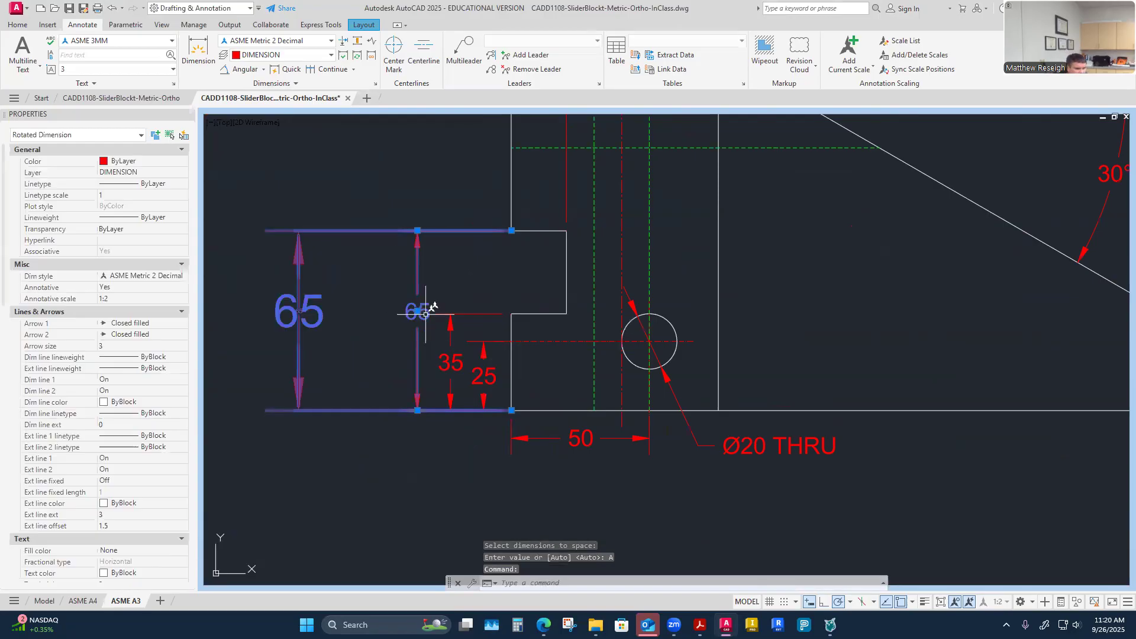
pyautogui.click(412, 310)
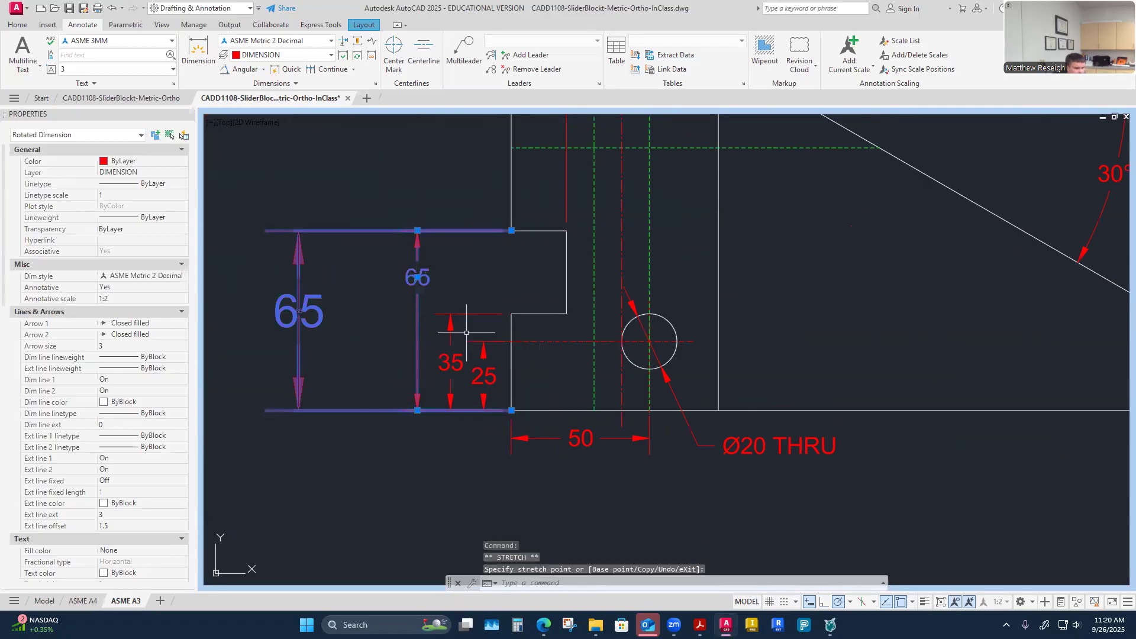
pyautogui.press('Escape')
# Step: Center the text of the front view's 20 mm notch depth dimension between its extension lines
pyautogui.scroll(-4, 450, 379)
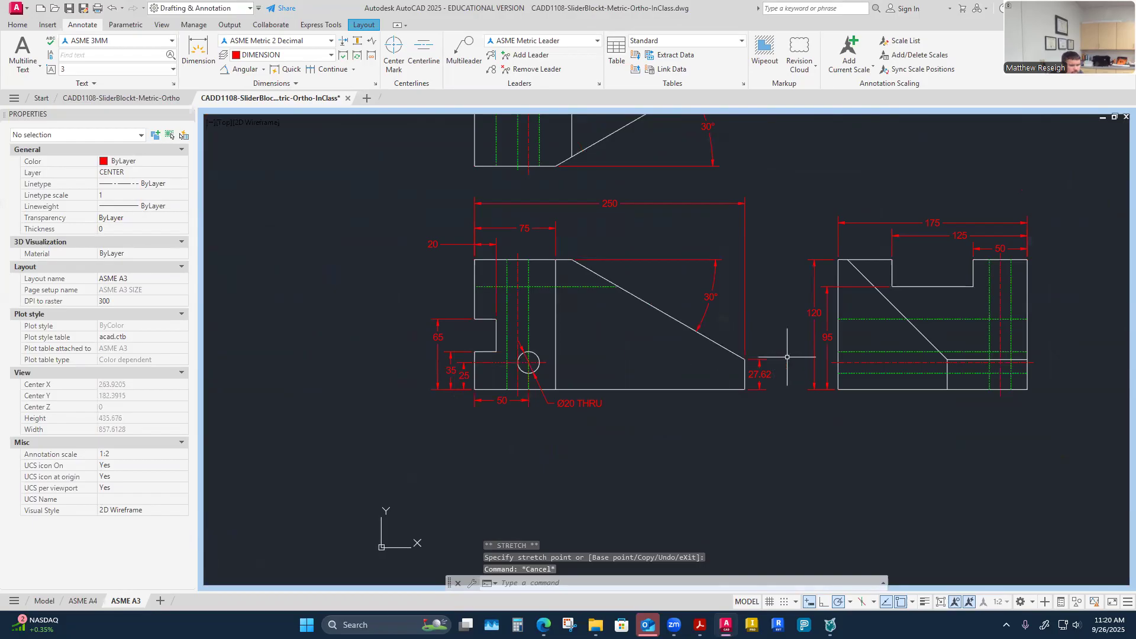
pyautogui.scroll(4, 484, 233)
pyautogui.click(362, 258)
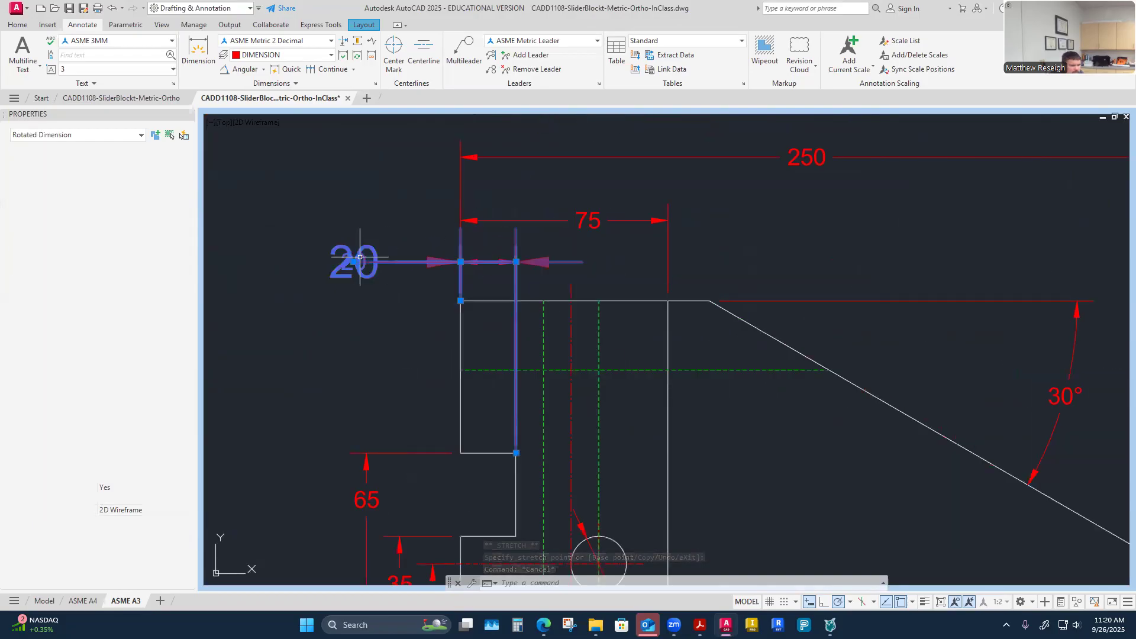
pyautogui.click(353, 261)
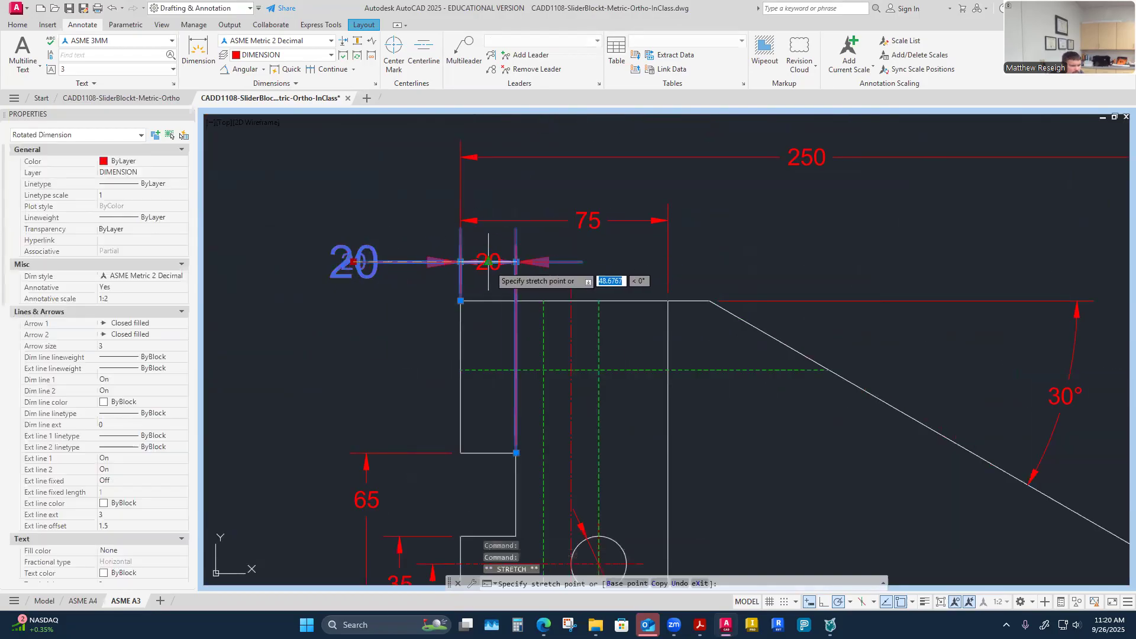
pyautogui.click(494, 265)
pyautogui.press('Escape')
pyautogui.press('Escape')
# Step: Reposition the 20 mm notch depth dimension line 10 mm above the front view's top edge
pyautogui.scroll(2, 490, 280)
pyautogui.click(482, 266)
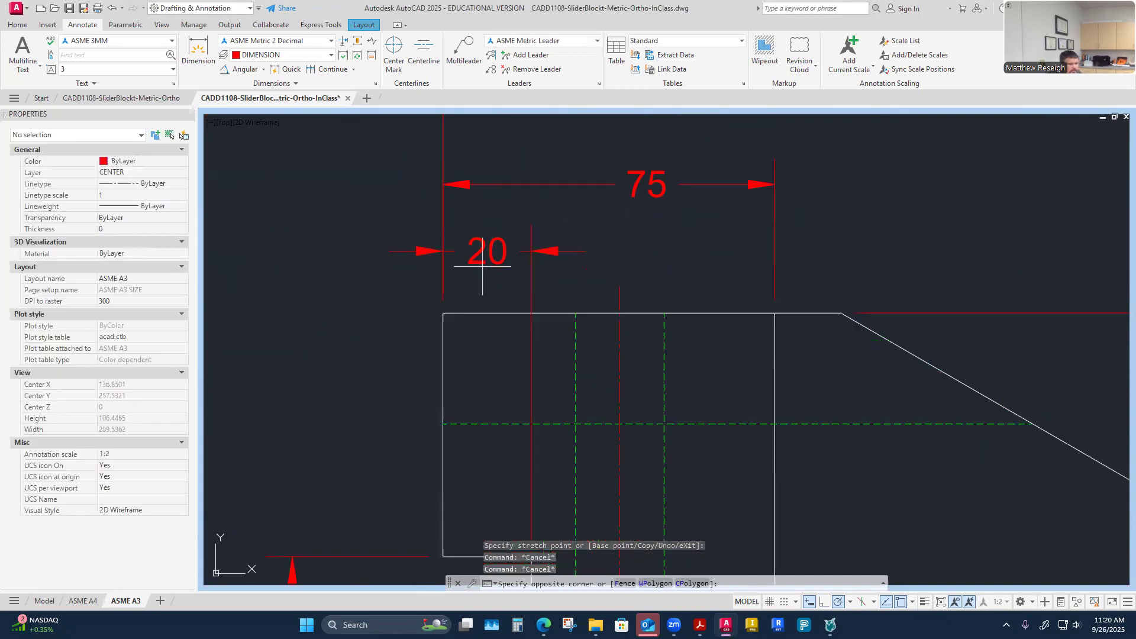
pyautogui.press('Escape')
pyautogui.click(482, 263)
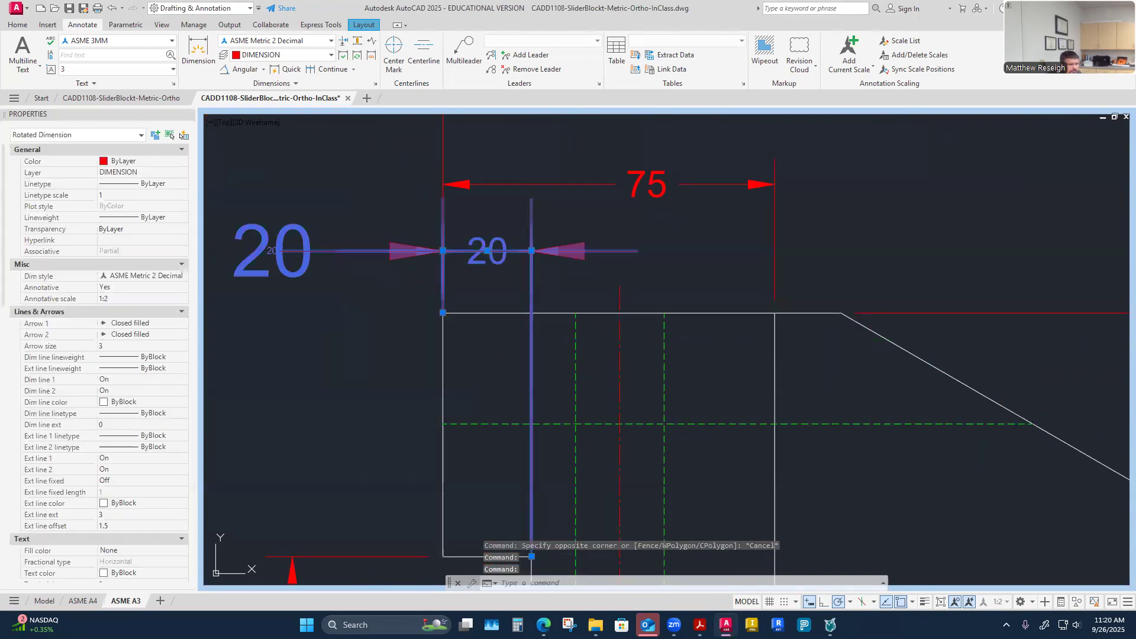
pyautogui.click(486, 250)
pyautogui.click(487, 313)
pyautogui.press('Escape')
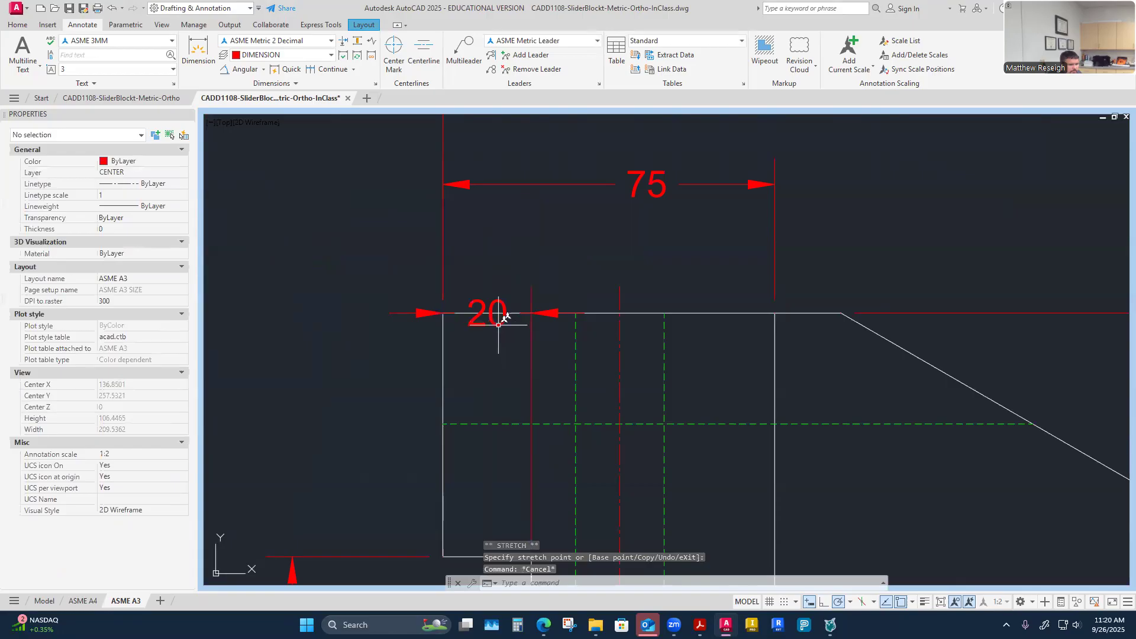
pyautogui.click(499, 322)
pyautogui.click(487, 313)
pyautogui.write('10')
pyautogui.press('Return')
pyautogui.press('Escape')
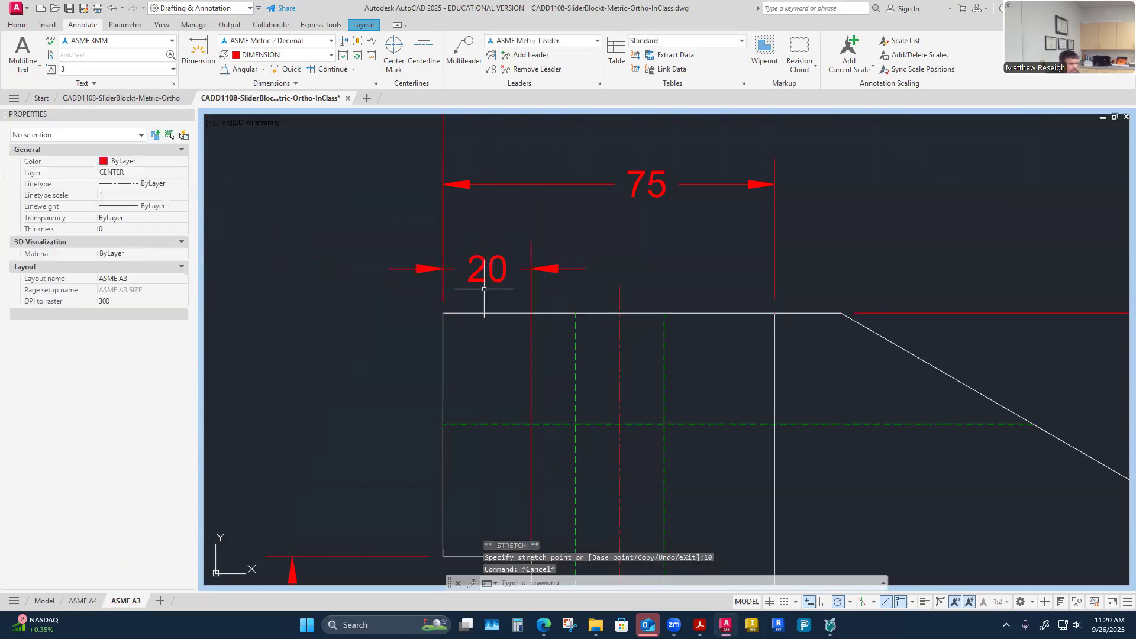
pyautogui.press('Escape')
# Step: Space the front view's 75 and 250 mm width dimensions above the 20 mm dimension using Auto spacing
pyautogui.scroll(-3, 485, 288)
pyautogui.scroll(3, 520, 299)
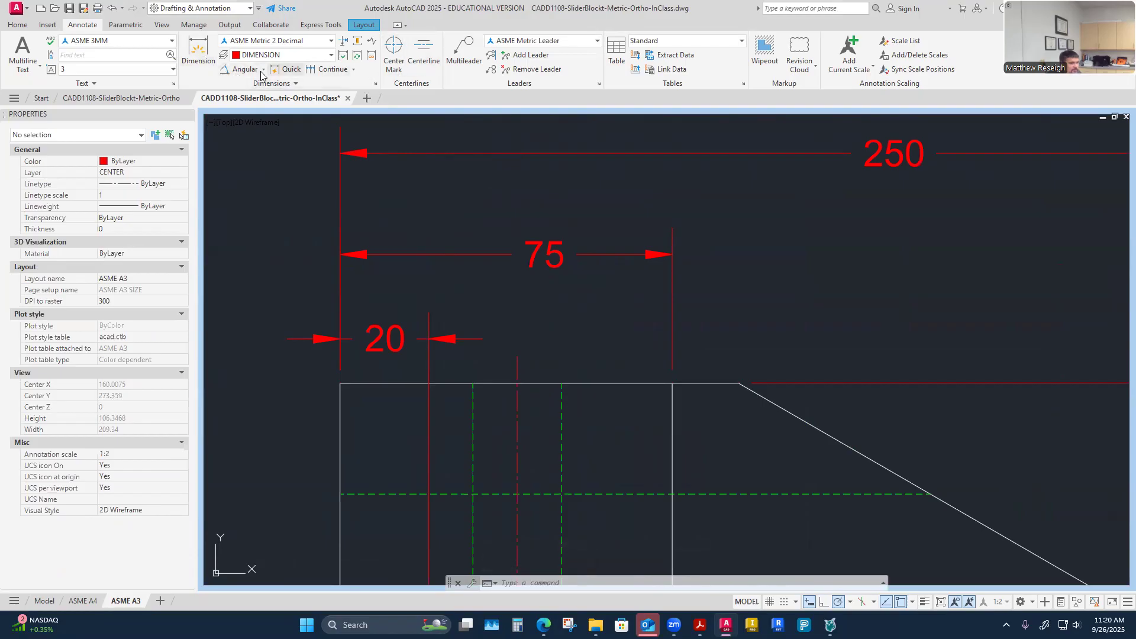
pyautogui.click(356, 45)
pyautogui.click(425, 338)
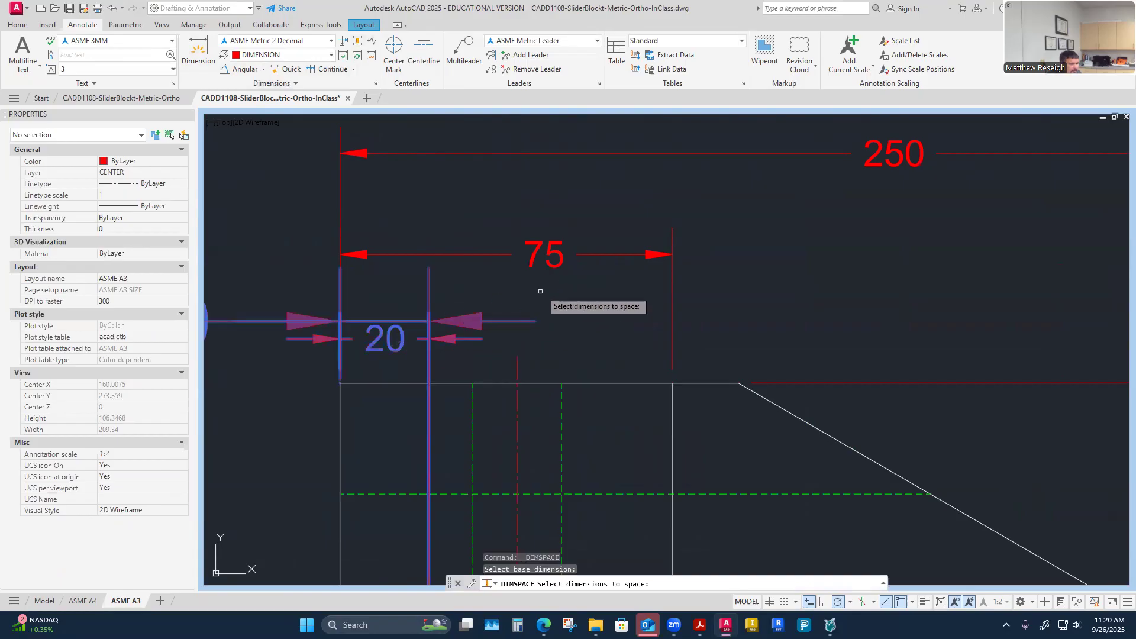
pyautogui.scroll(-5, 540, 291)
pyautogui.scroll(4, 541, 305)
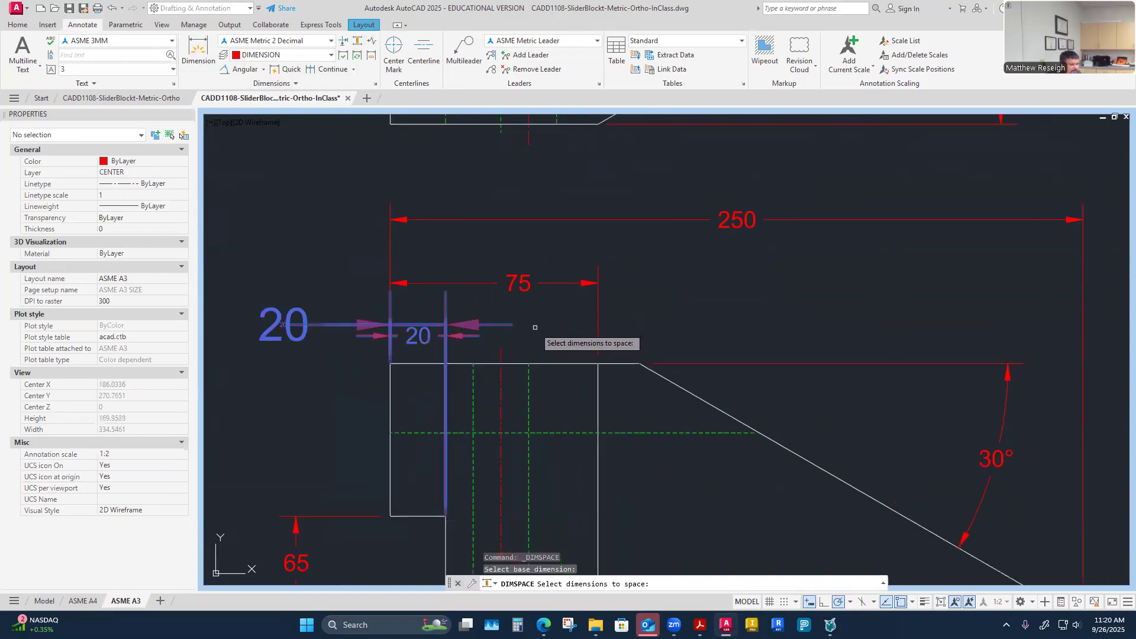
pyautogui.click(520, 285)
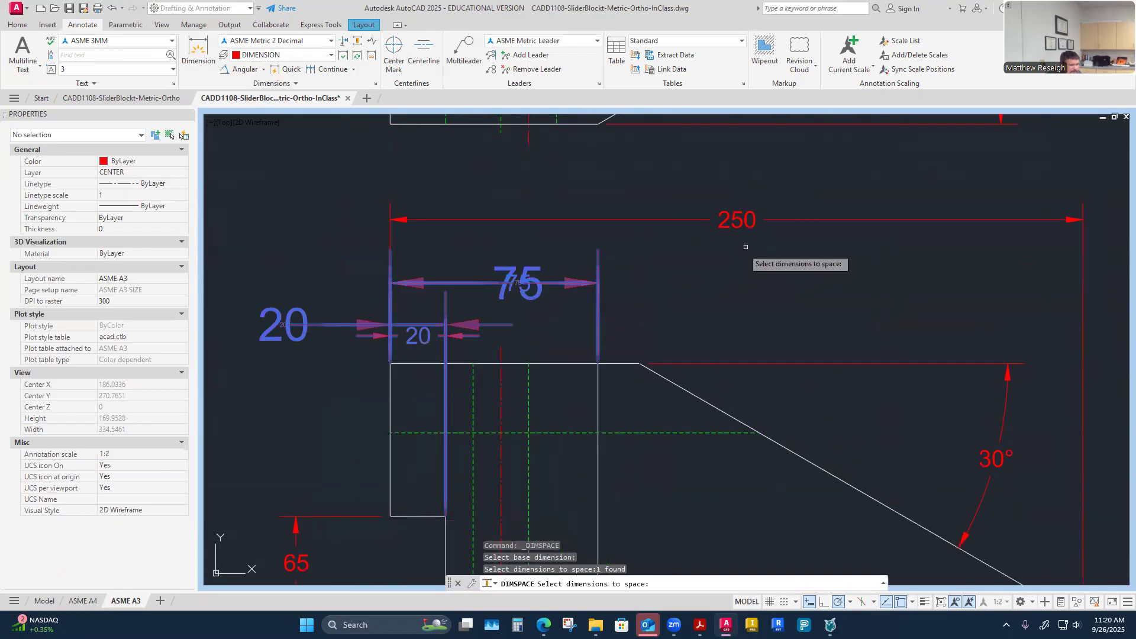
pyautogui.click(749, 218)
pyautogui.press('Return')
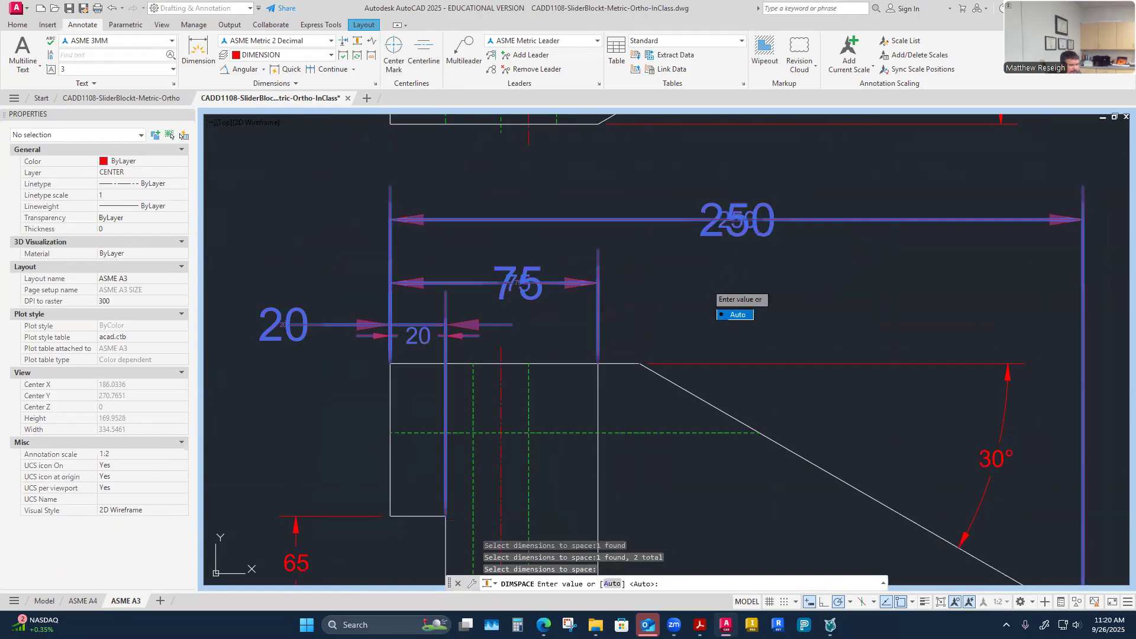
pyautogui.press('Return')
# Step: Move the front view's 30° angle dimension closer to the upper vertex of the sloped edge
pyautogui.scroll(-4, 606, 318)
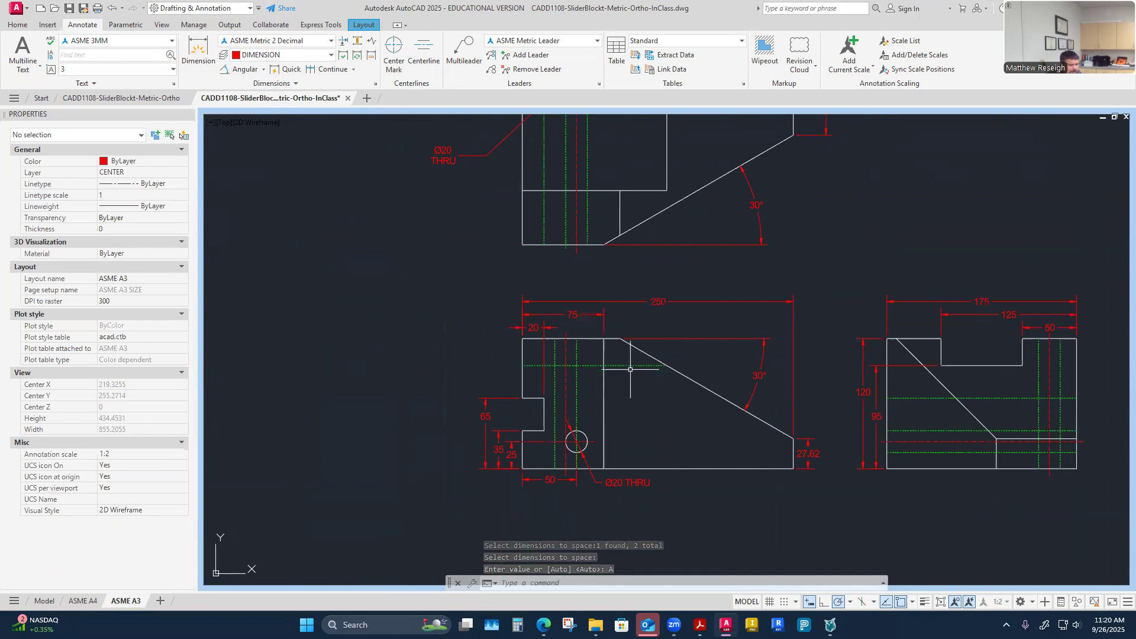
pyautogui.scroll(2, 757, 374)
pyautogui.click(760, 373)
pyautogui.click(766, 371)
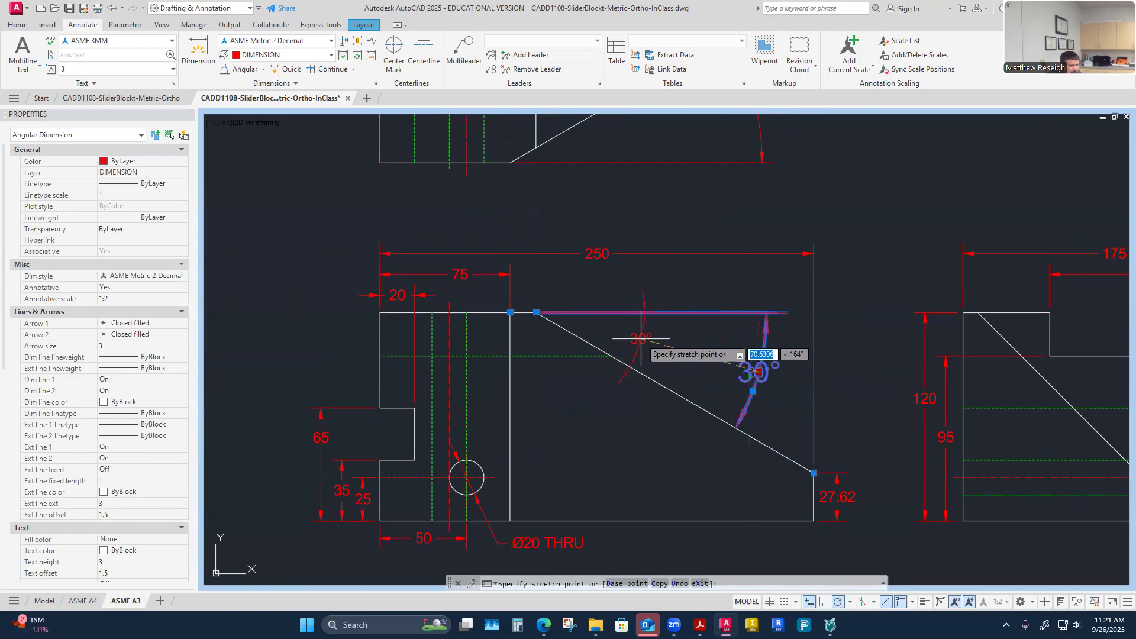
pyautogui.press('Escape')
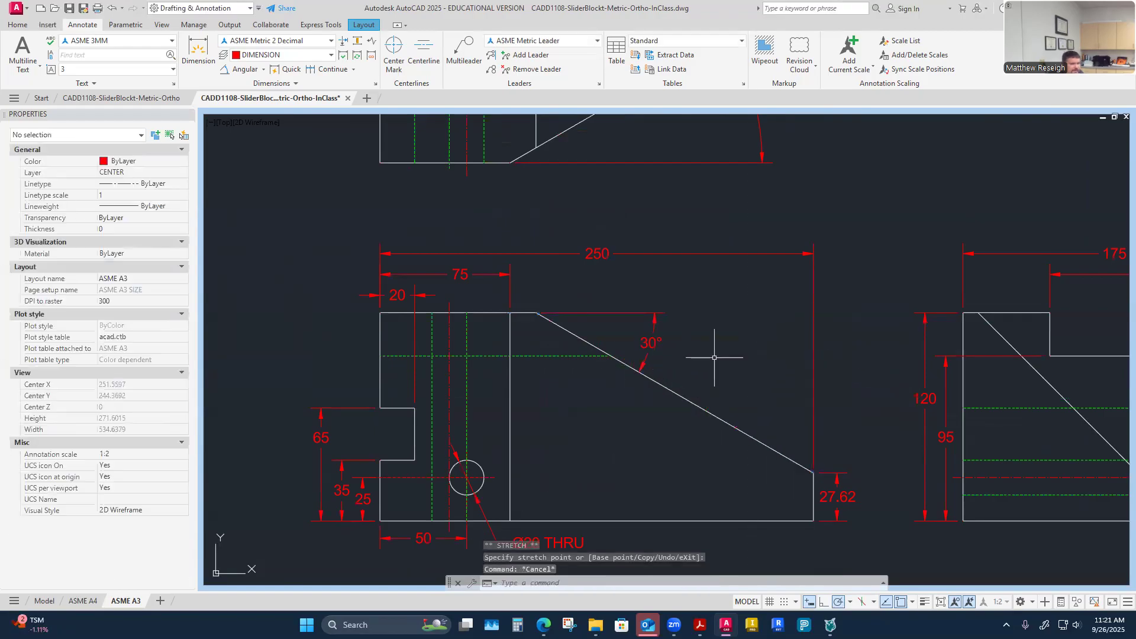
# Step: Move the top view's 30° angle dimension closer to the lower vertex of the sloped edge
pyautogui.scroll(-2, 715, 357)
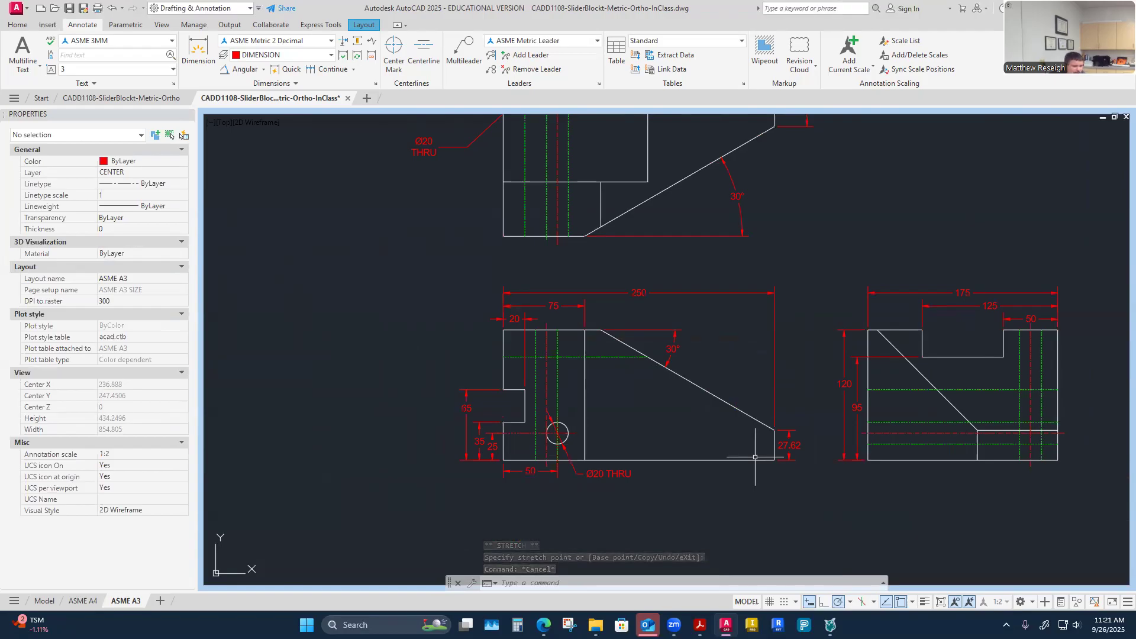
pyautogui.scroll(-2, 750, 453)
pyautogui.scroll(2, 686, 301)
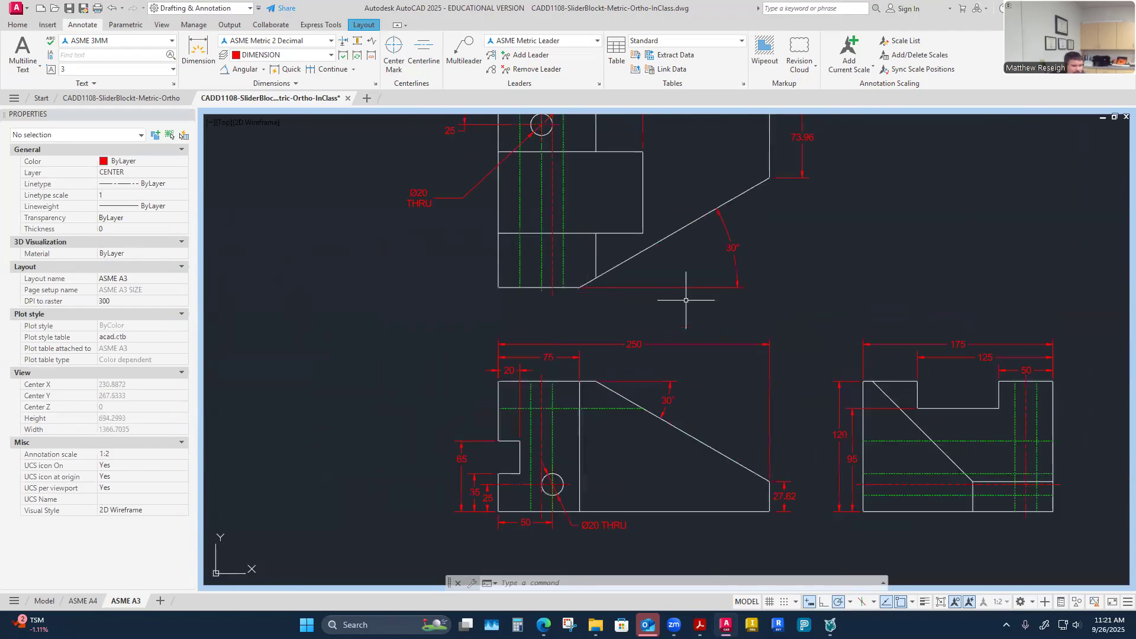
pyautogui.scroll(2, 720, 246)
pyautogui.click(740, 247)
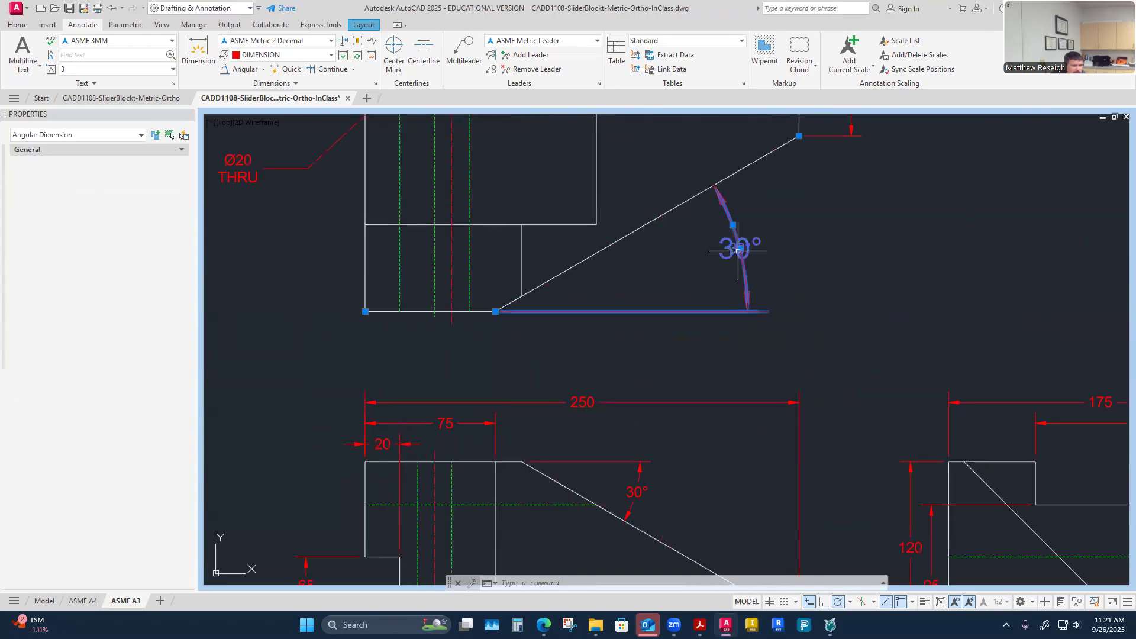
pyautogui.click(740, 248)
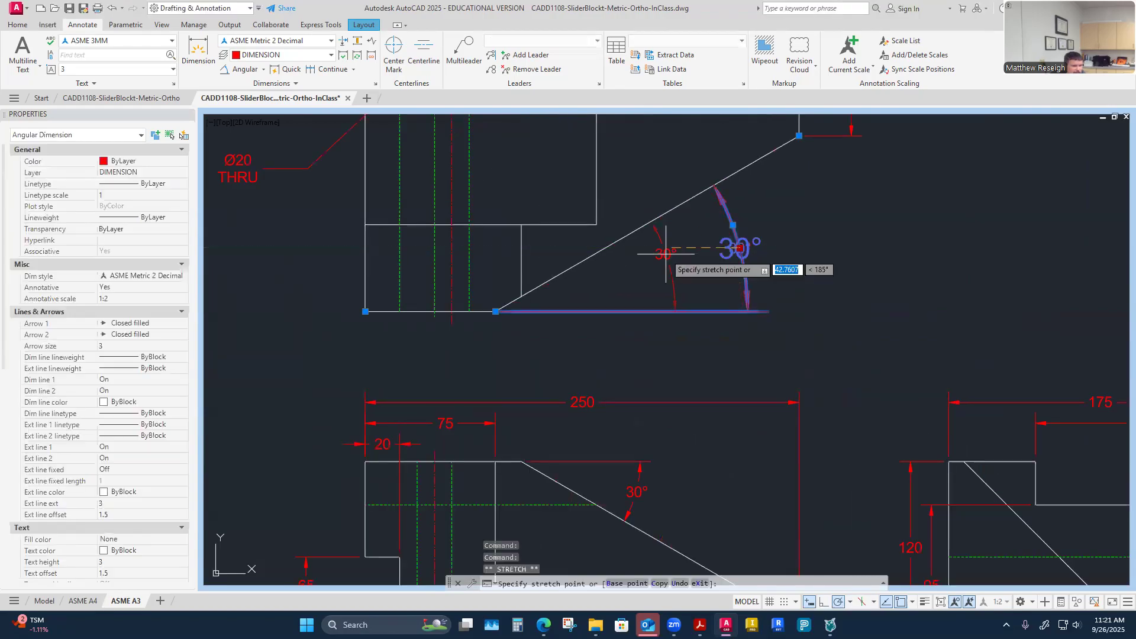
pyautogui.click(611, 281)
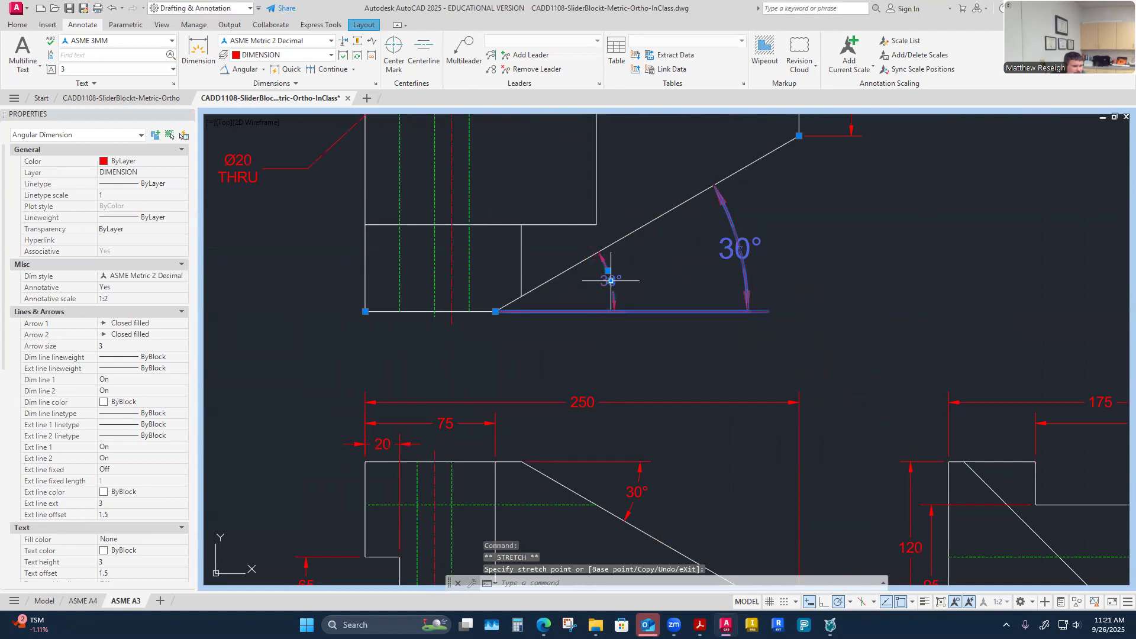
pyautogui.press('Escape')
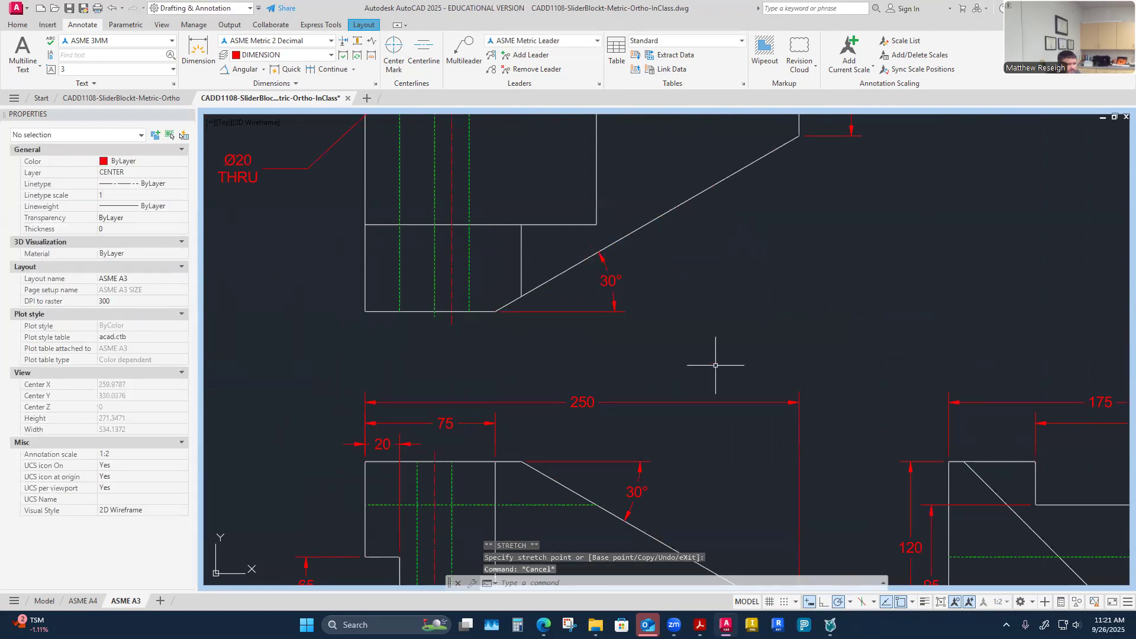
pyautogui.click(713, 346)
pyautogui.press('Escape')
# Step: Try to move the top view's 25 mm hole location dimension onto the block's left edge, and undo the moves
pyautogui.scroll(-2, 698, 350)
pyautogui.scroll(-1, 660, 353)
pyautogui.scroll(1, 637, 299)
pyautogui.scroll(1, 607, 188)
pyautogui.scroll(-1, 604, 196)
pyautogui.scroll(1, 520, 356)
pyautogui.click(484, 372)
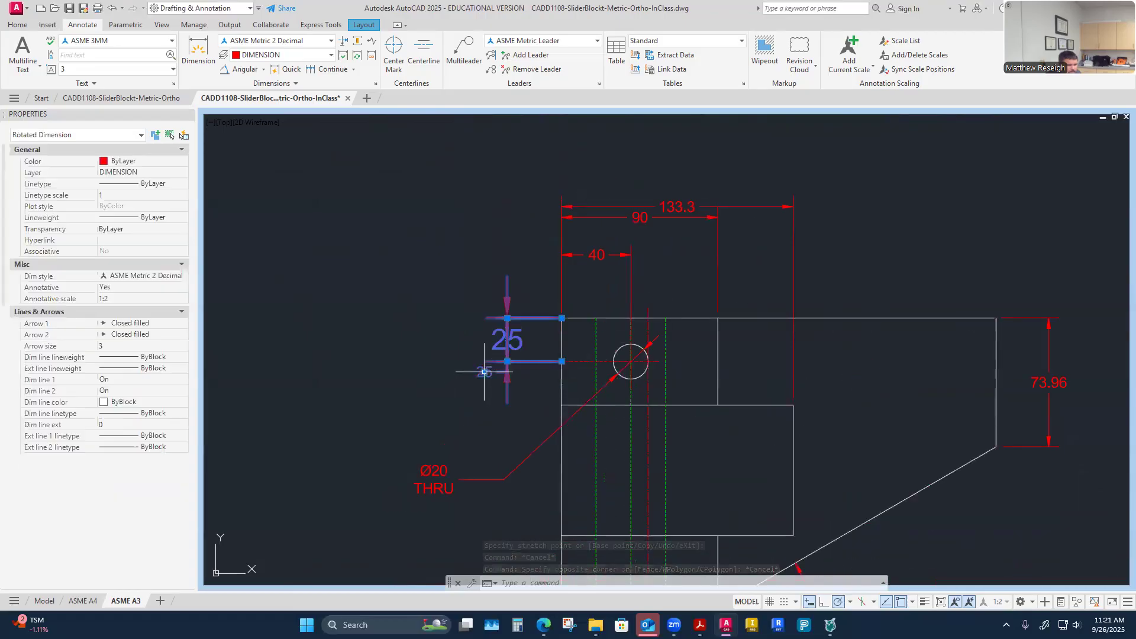
pyautogui.scroll(2, 496, 370)
pyautogui.click(477, 372)
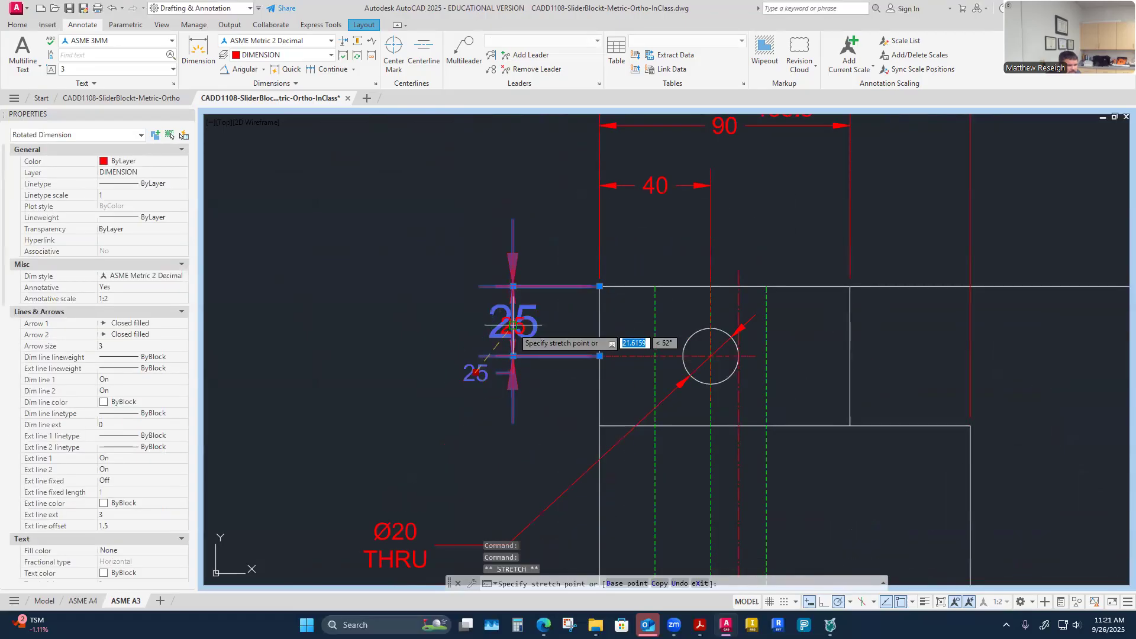
pyautogui.click(601, 322)
pyautogui.click(602, 295)
pyautogui.press('Escape')
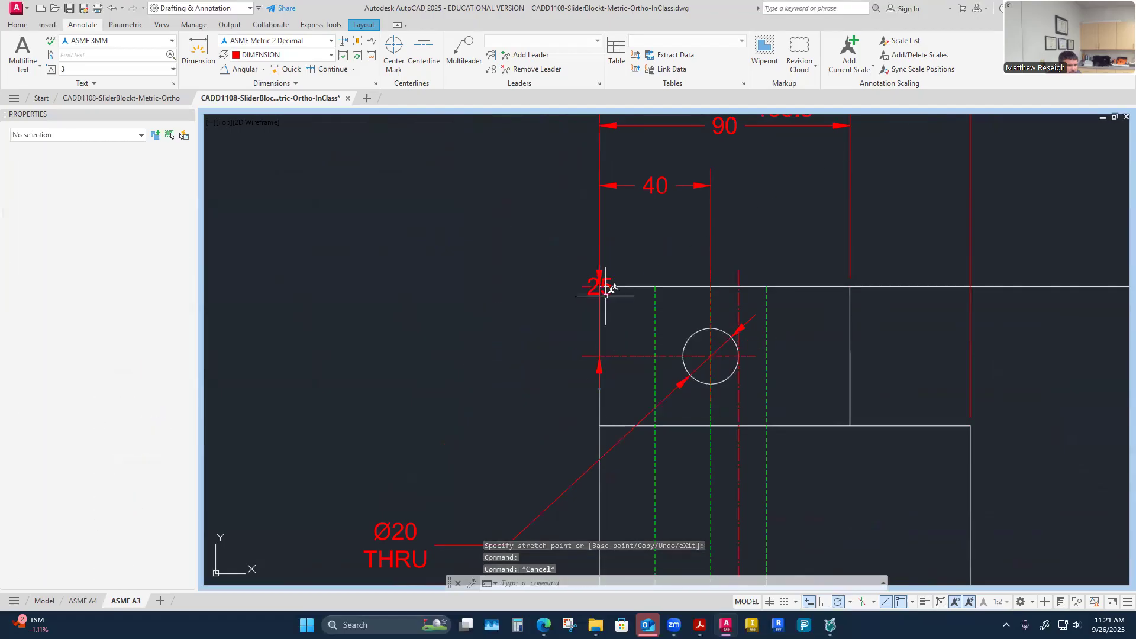
pyautogui.scroll(2, 613, 310)
pyautogui.click(601, 284)
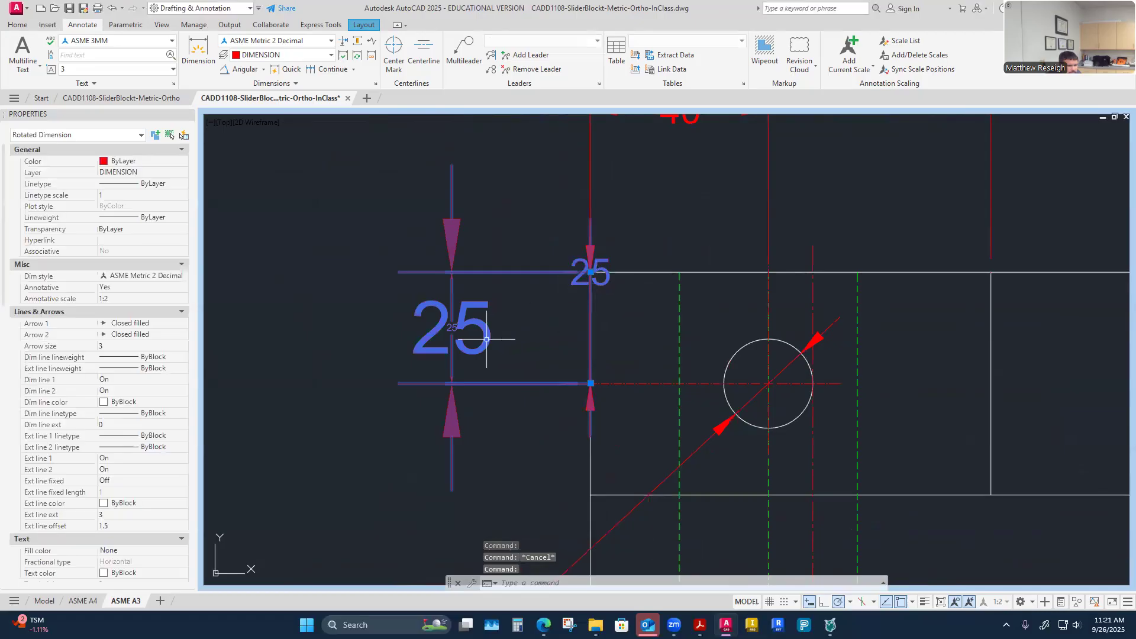
pyautogui.click(591, 271)
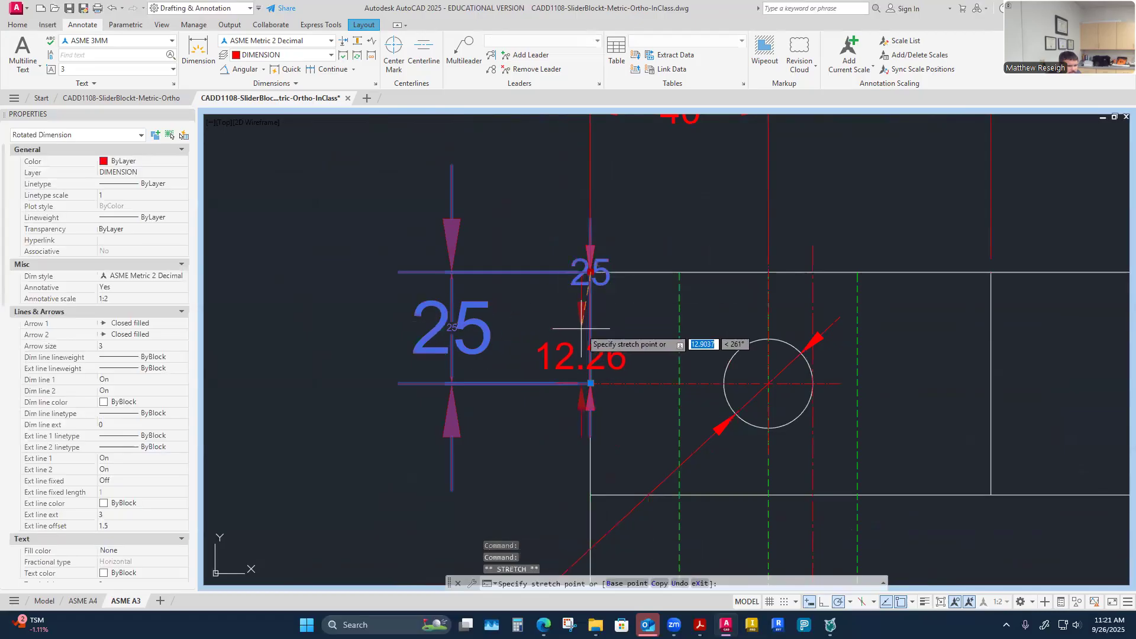
pyautogui.click(555, 309)
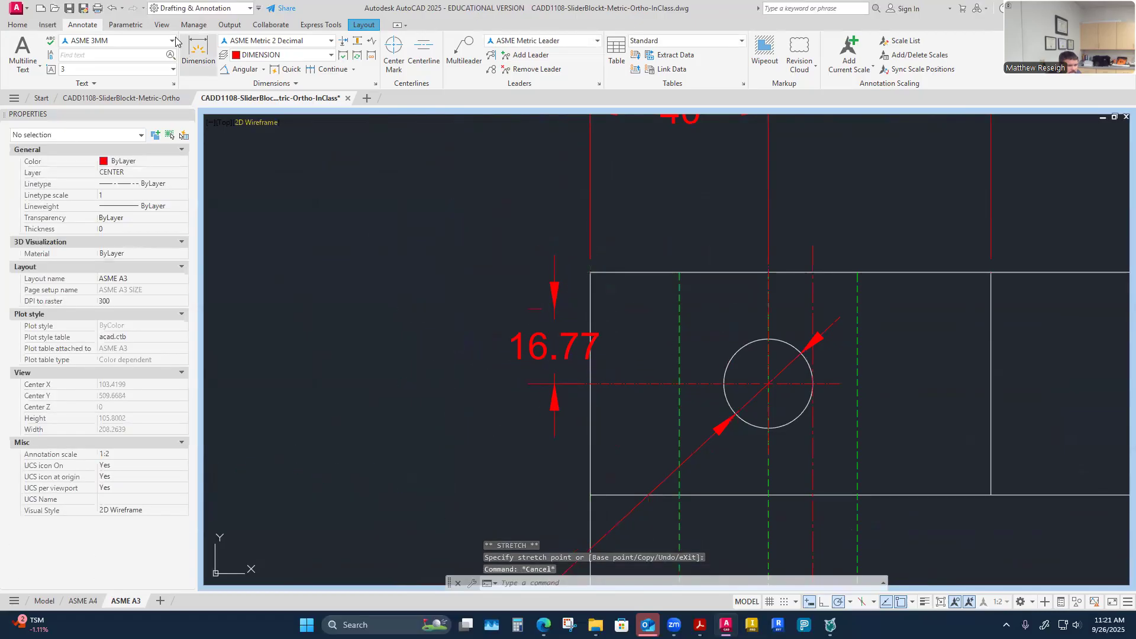
pyautogui.click(111, 9)
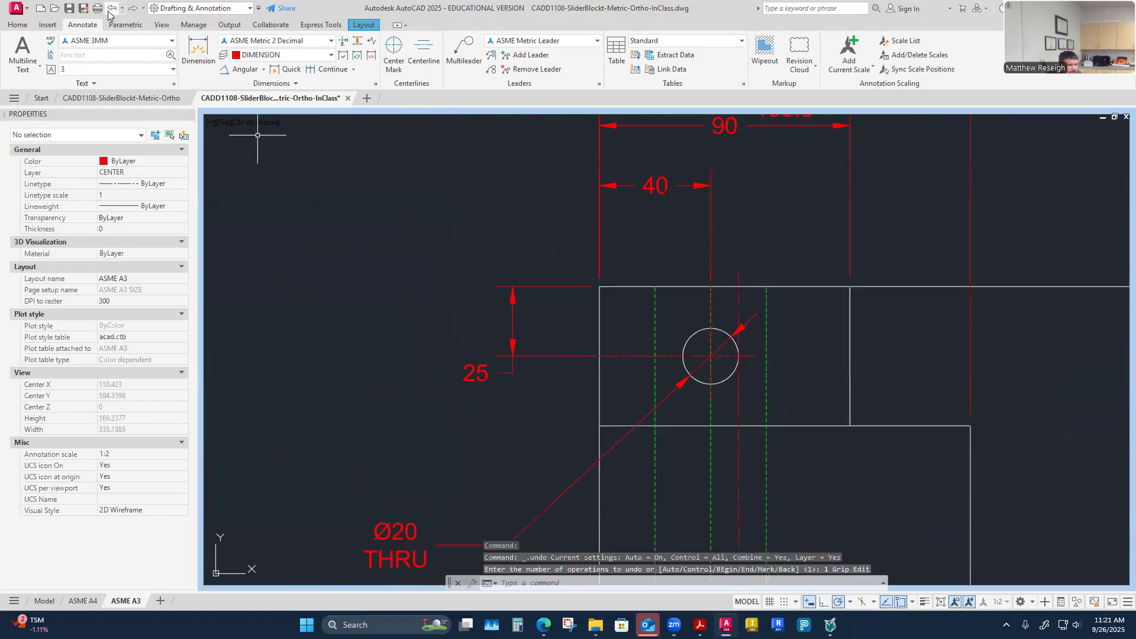
pyautogui.scroll(4, 592, 340)
pyautogui.click(396, 215)
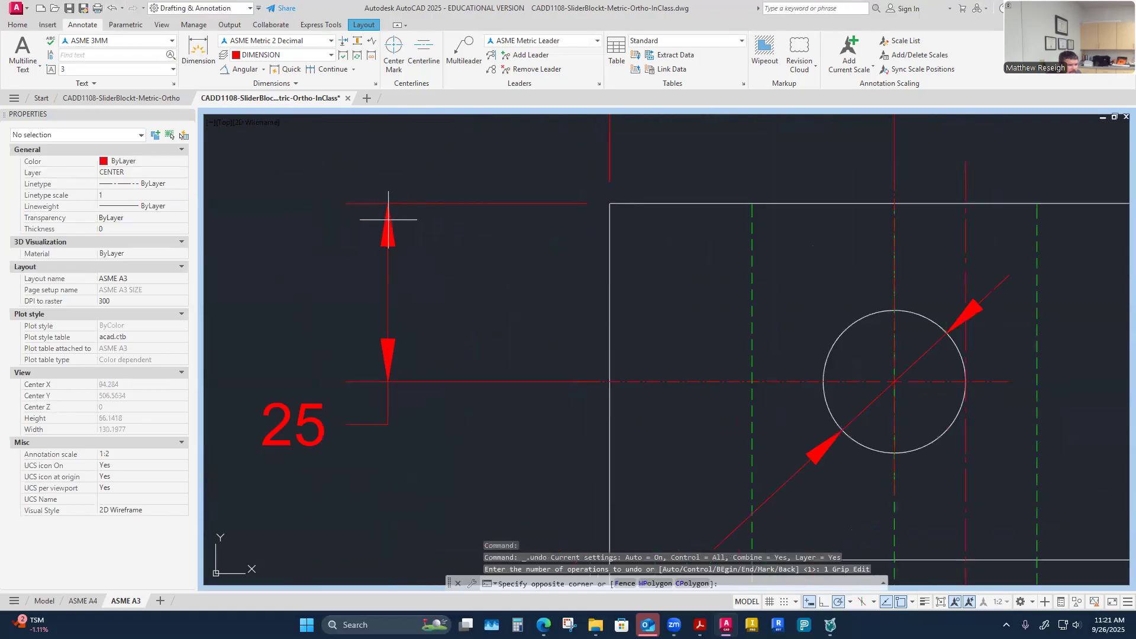
pyautogui.press('Escape')
pyautogui.click(288, 427)
pyautogui.click(293, 424)
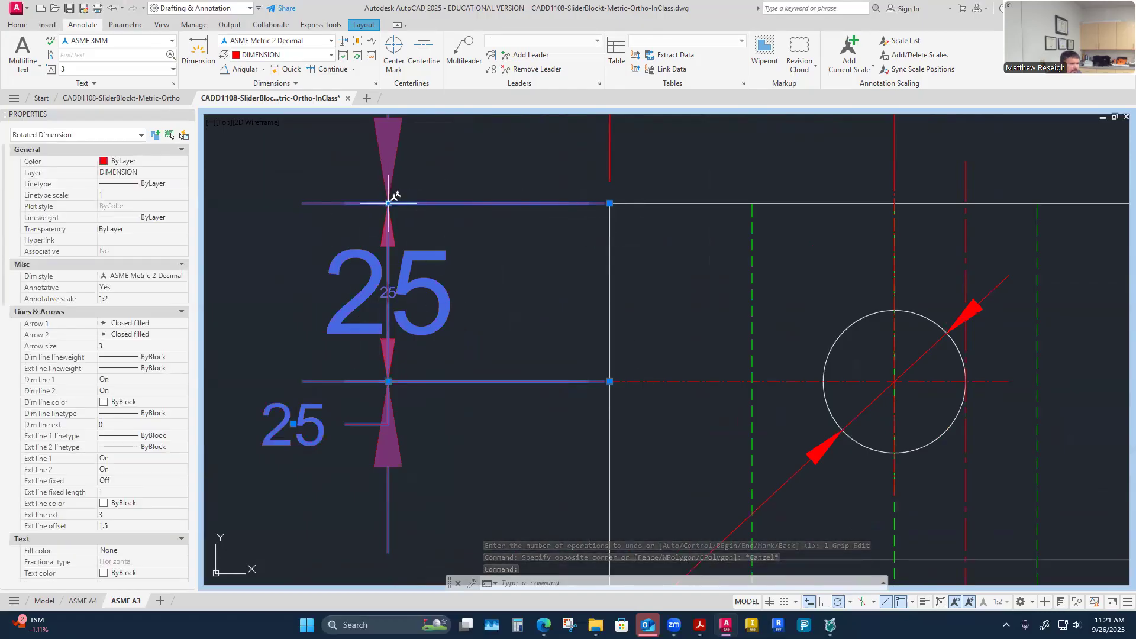
pyautogui.moveTo(388, 204)
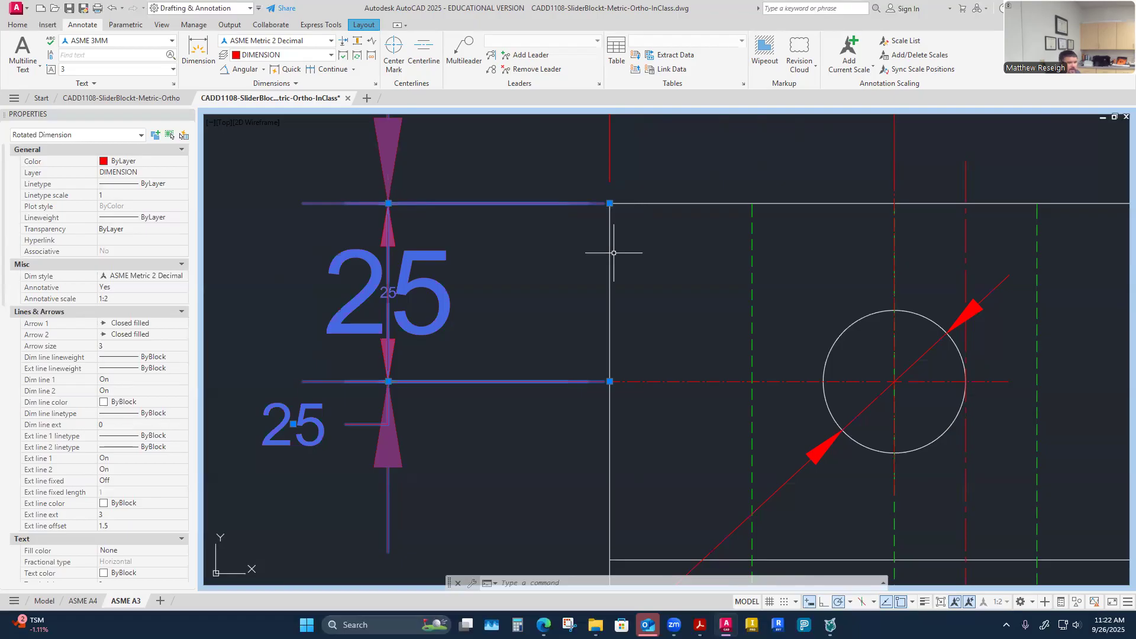
pyautogui.click(501, 262)
pyautogui.press('Escape')
pyautogui.press('Escape')
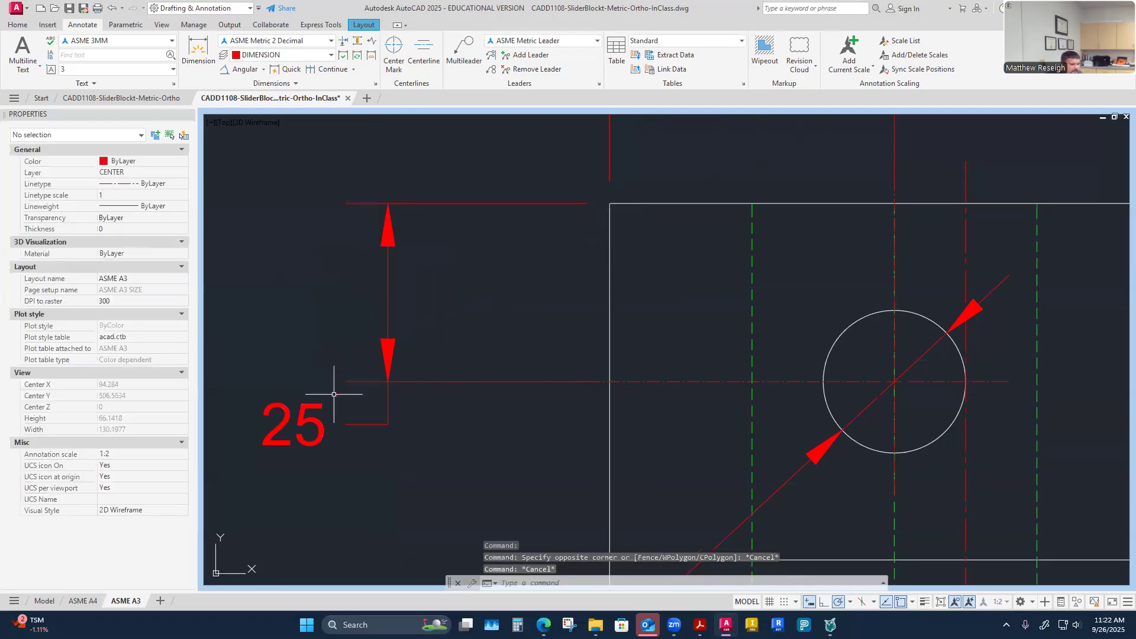
# Step: Center the text of the top view's 25 mm hole location dimension between its extension lines
pyautogui.click(295, 424)
pyautogui.click(293, 425)
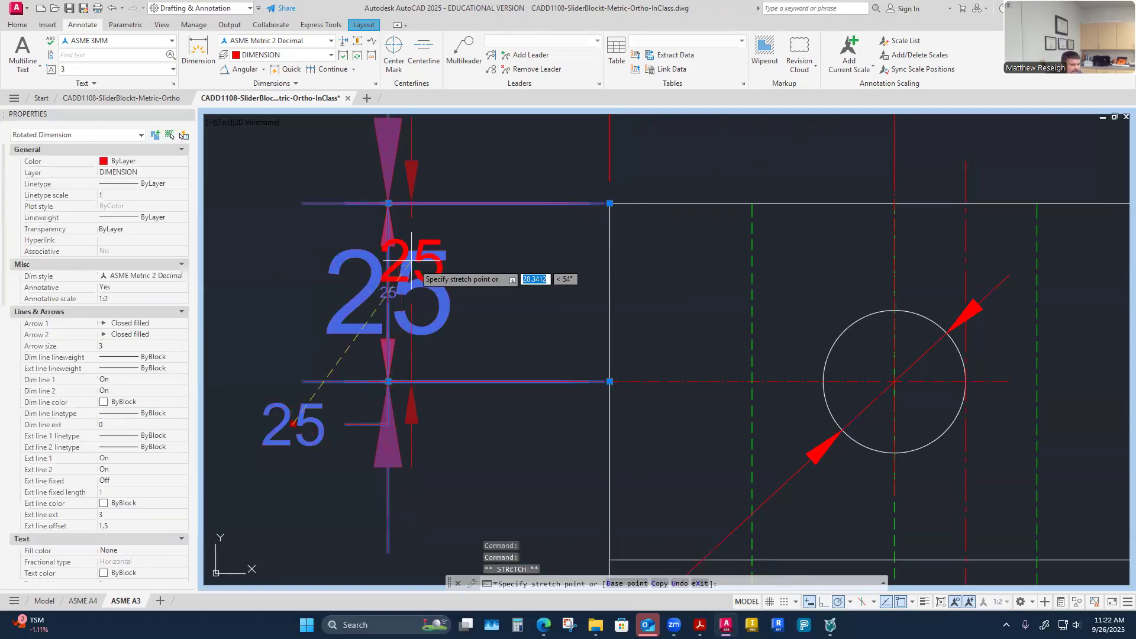
pyautogui.click(464, 291)
pyautogui.press('Escape')
# Step: Reposition the top view's 25 mm hole location dimension line 10 mm outside the block's left edge
pyautogui.click(476, 290)
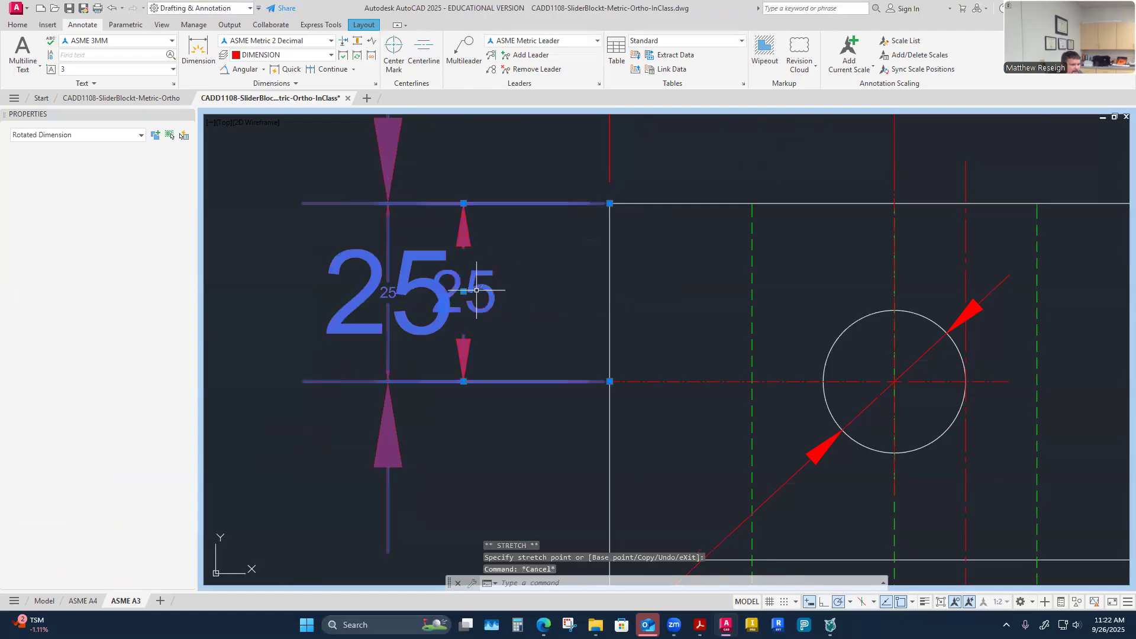
pyautogui.click(463, 291)
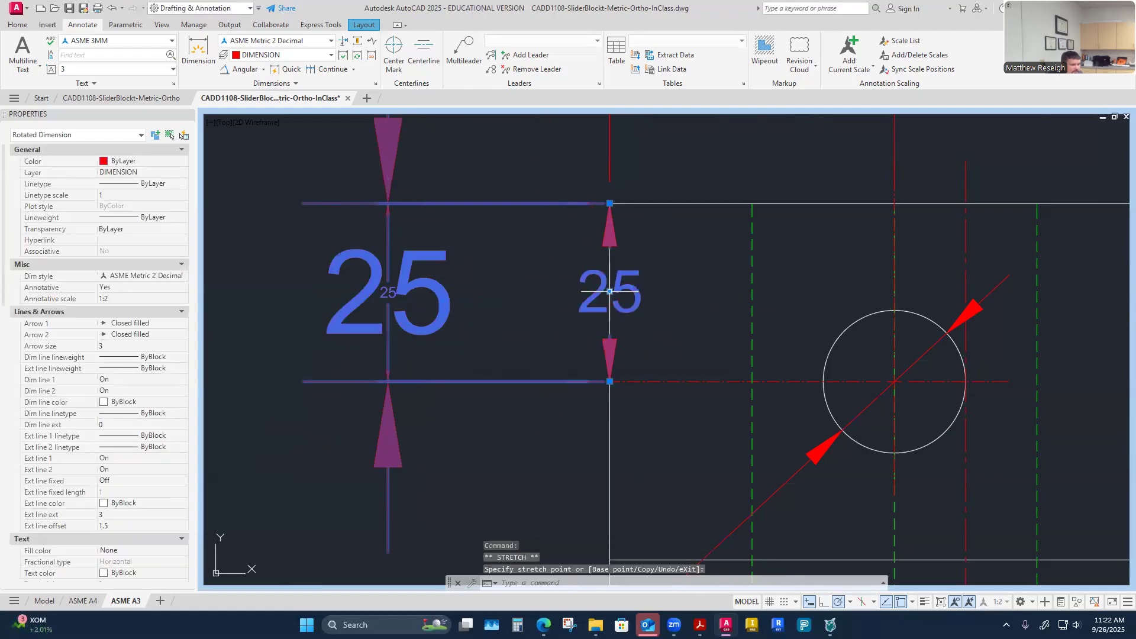
pyautogui.press('Escape')
pyautogui.click(627, 292)
pyautogui.press('Escape')
pyautogui.click(628, 289)
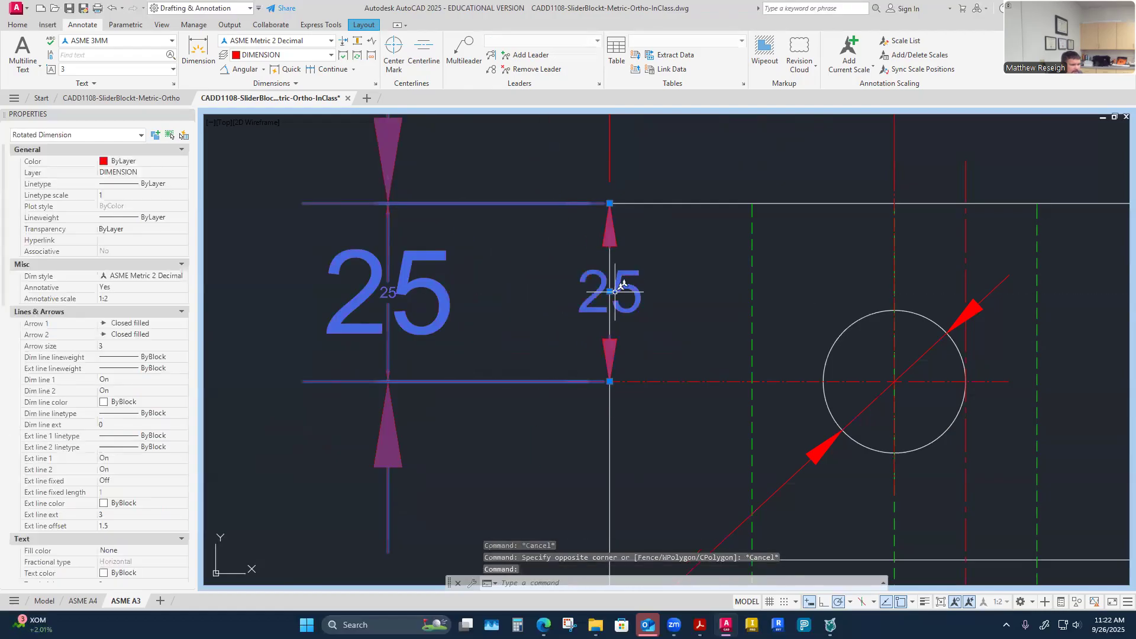
pyautogui.click(611, 291)
pyautogui.write('10')
pyautogui.press('Return')
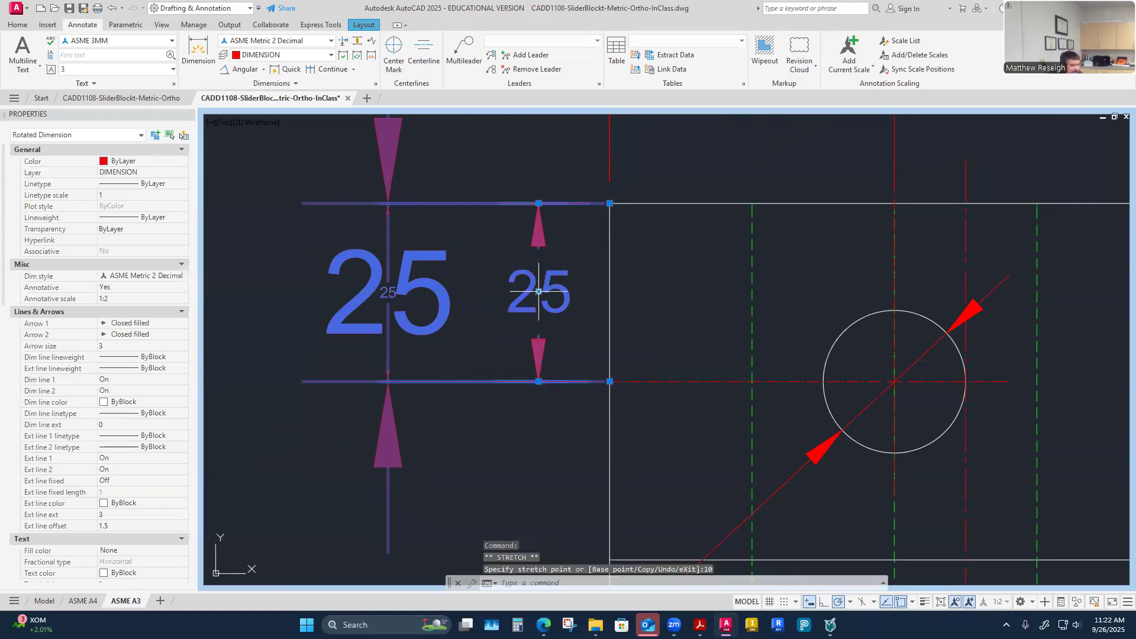
pyautogui.press('Escape')
pyautogui.press('Escape')
# Step: Reposition the top view's 40 mm hole location dimension line 10 mm above the block's upper edge
pyautogui.scroll(-4, 514, 325)
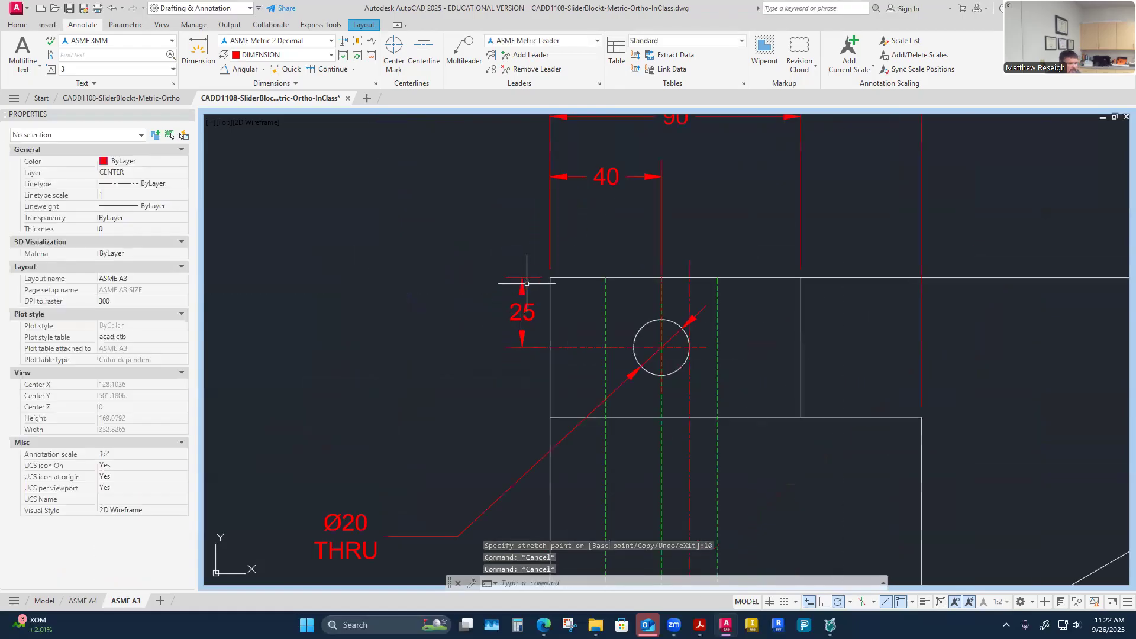
pyautogui.scroll(-1, 579, 210)
pyautogui.scroll(1, 720, 178)
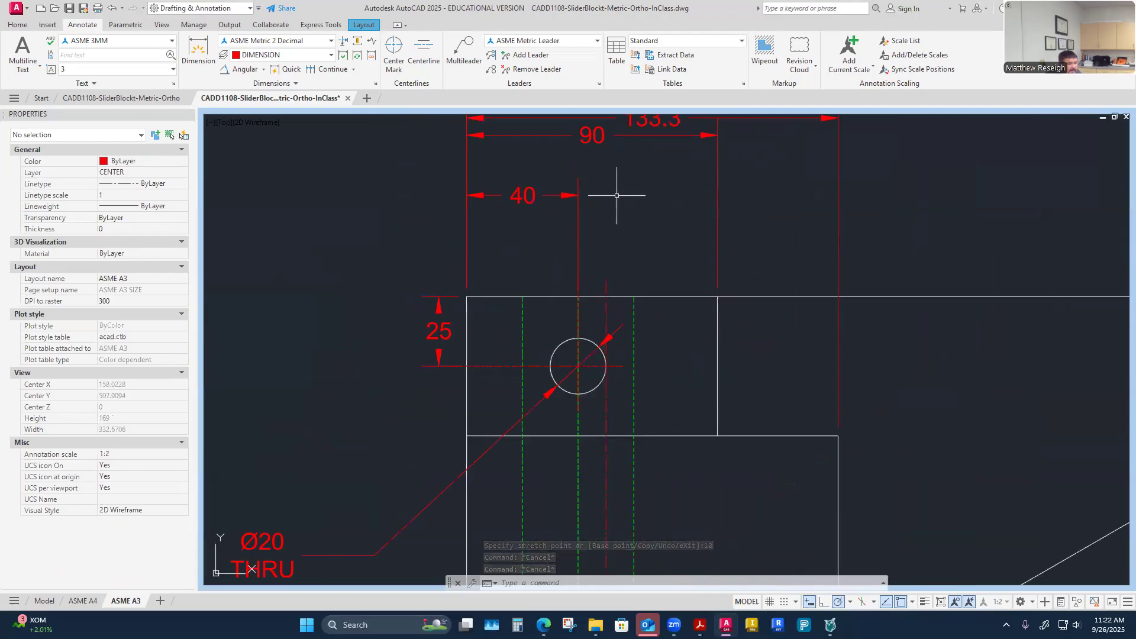
pyautogui.scroll(2, 516, 212)
pyautogui.click(522, 185)
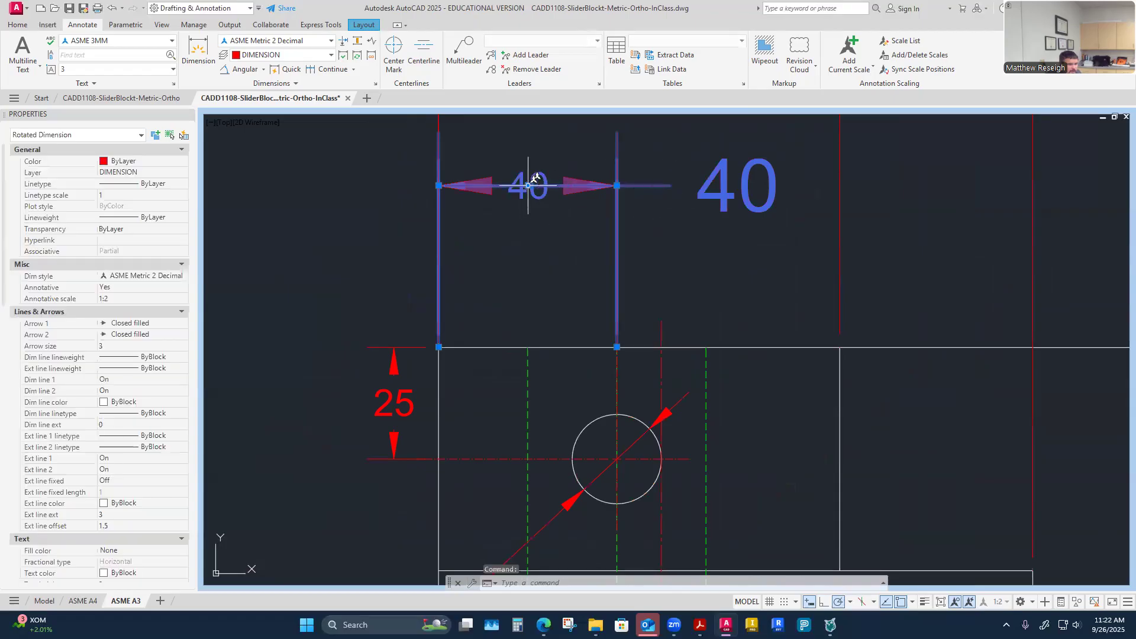
pyautogui.click(528, 185)
pyautogui.scroll(2, 537, 345)
pyautogui.click(514, 351)
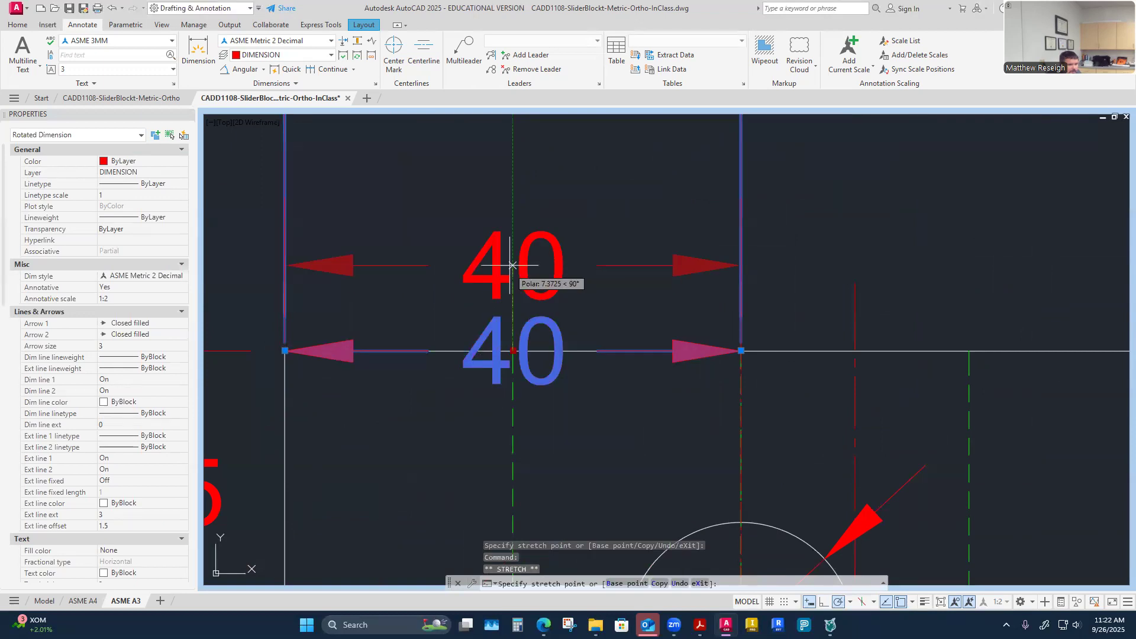
pyautogui.write('10')
pyautogui.press('Return')
pyautogui.press('Escape')
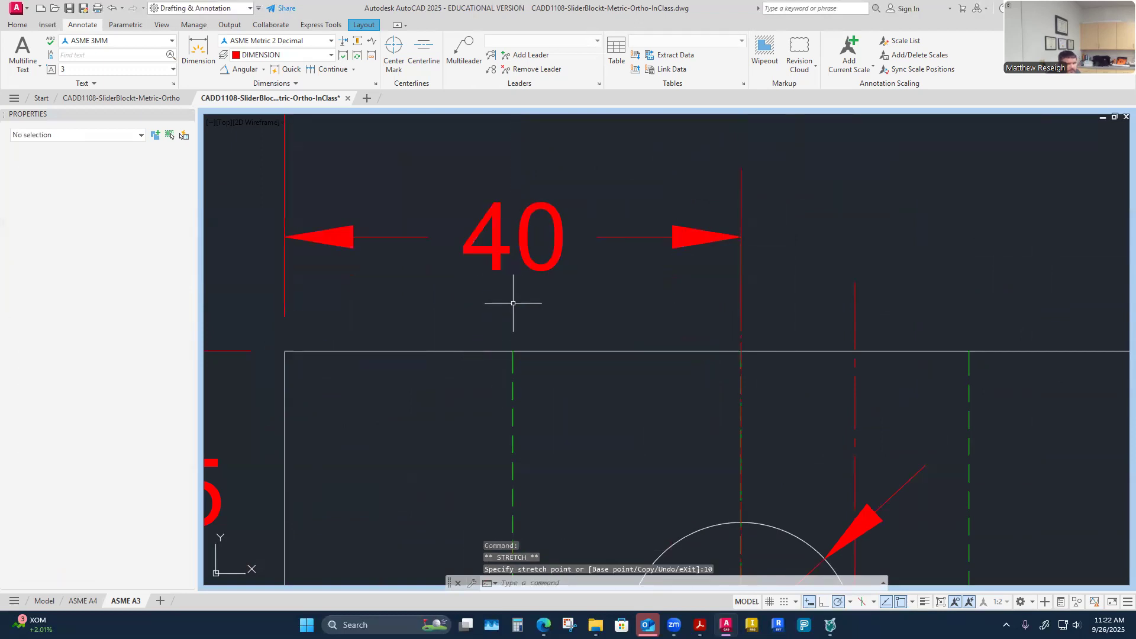
# Step: Space the top view's 90 and 133.3 mm dimensions above the 40 mm dimension using Auto spacing
pyautogui.scroll(-5, 515, 299)
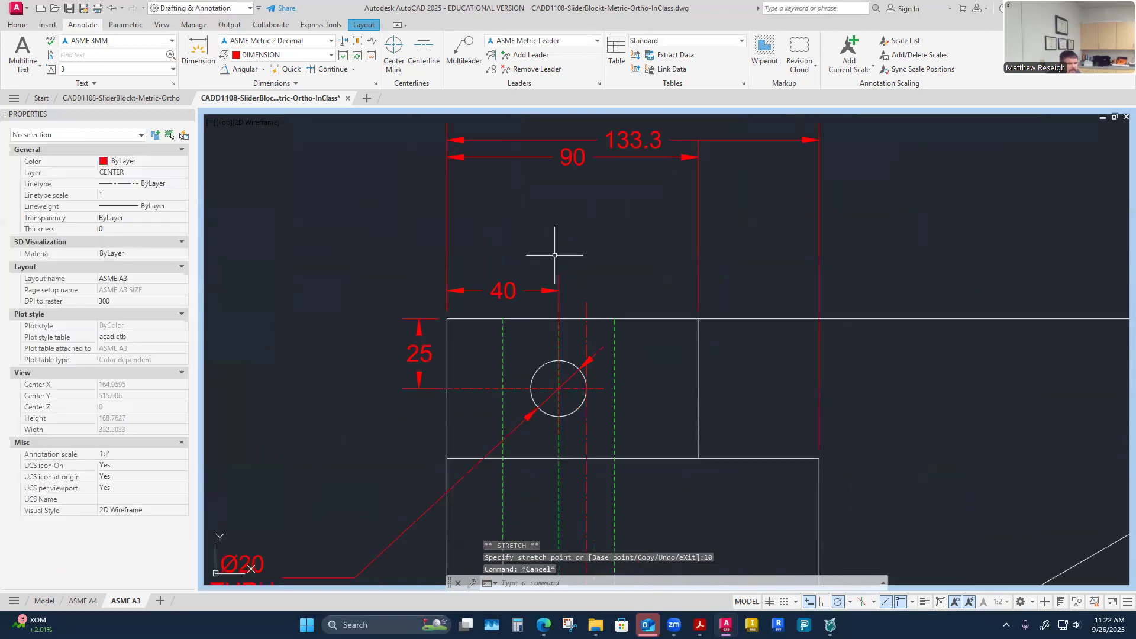
pyautogui.click(357, 44)
pyautogui.click(501, 292)
pyautogui.click(570, 160)
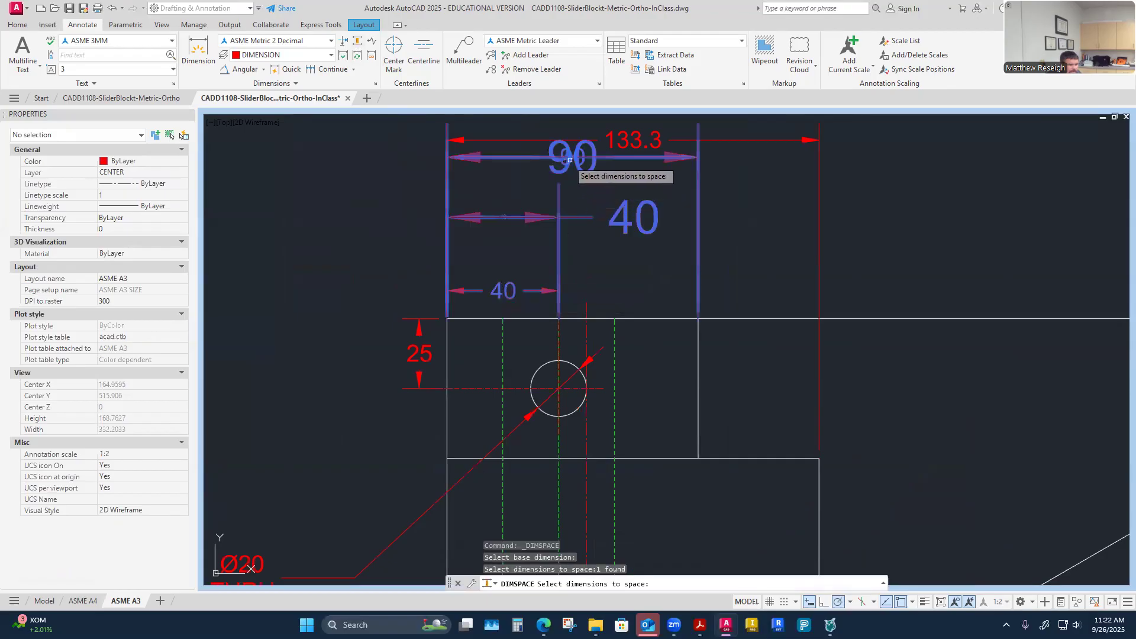
pyautogui.click(618, 140)
pyautogui.press('Return')
pyautogui.write('a')
pyautogui.press('Return')
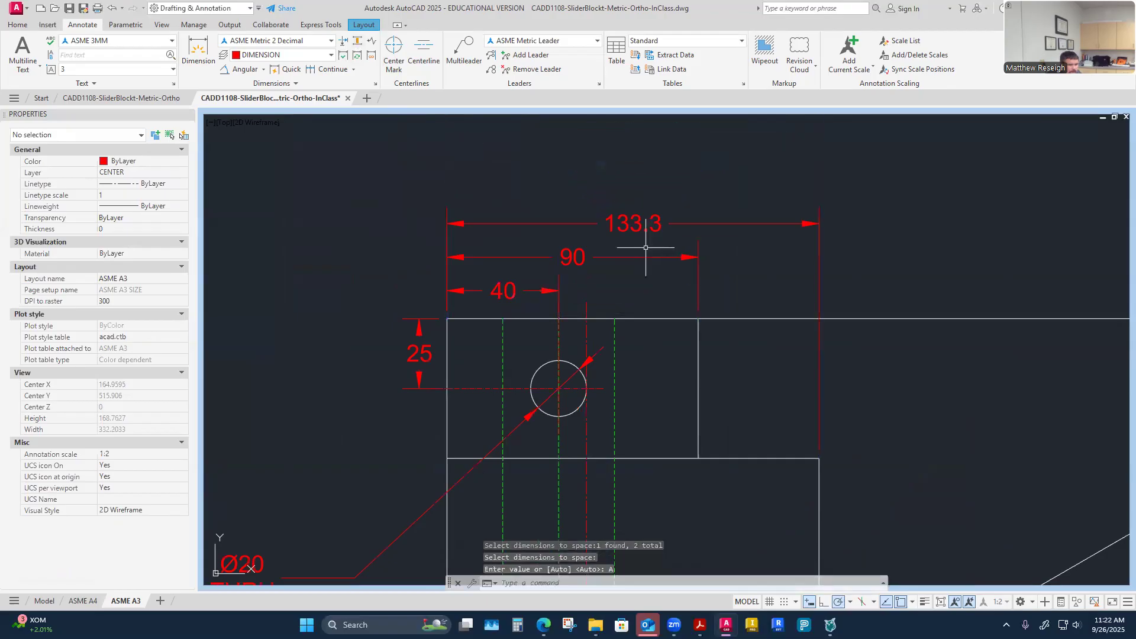
# Step: Reposition the top view's 73.96 mm dimension line 10 mm outside the block's right edge
pyautogui.scroll(-6, 646, 303)
pyautogui.scroll(3, 627, 320)
pyautogui.scroll(-3, 622, 304)
pyautogui.scroll(4, 680, 380)
pyautogui.scroll(-1, 817, 283)
pyautogui.scroll(4, 817, 283)
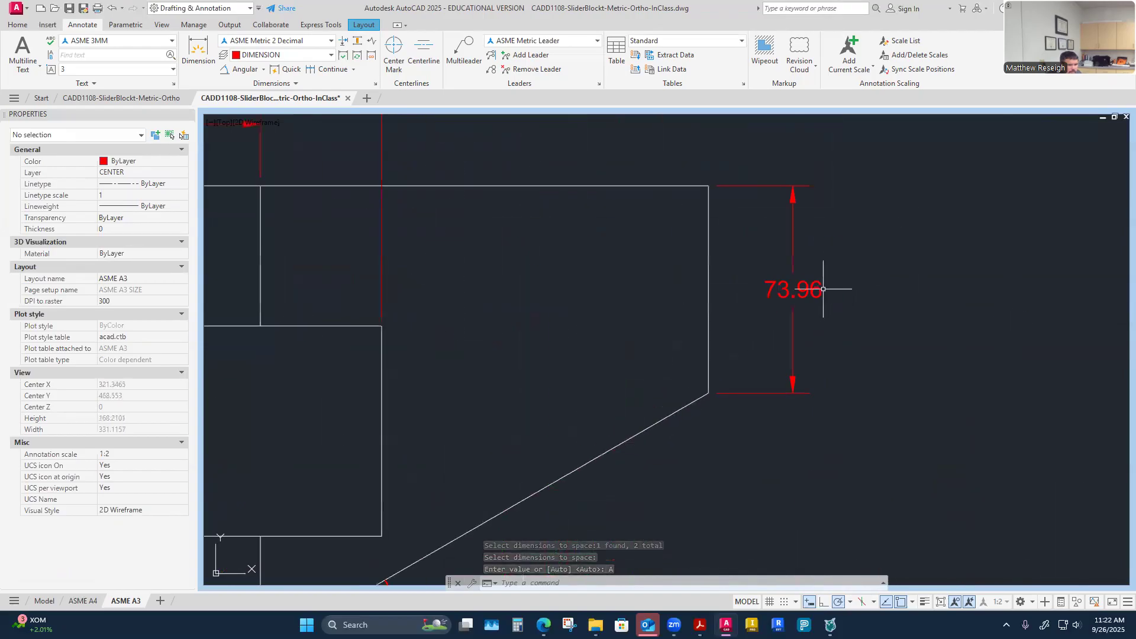
pyautogui.click(833, 282)
pyautogui.click(708, 289)
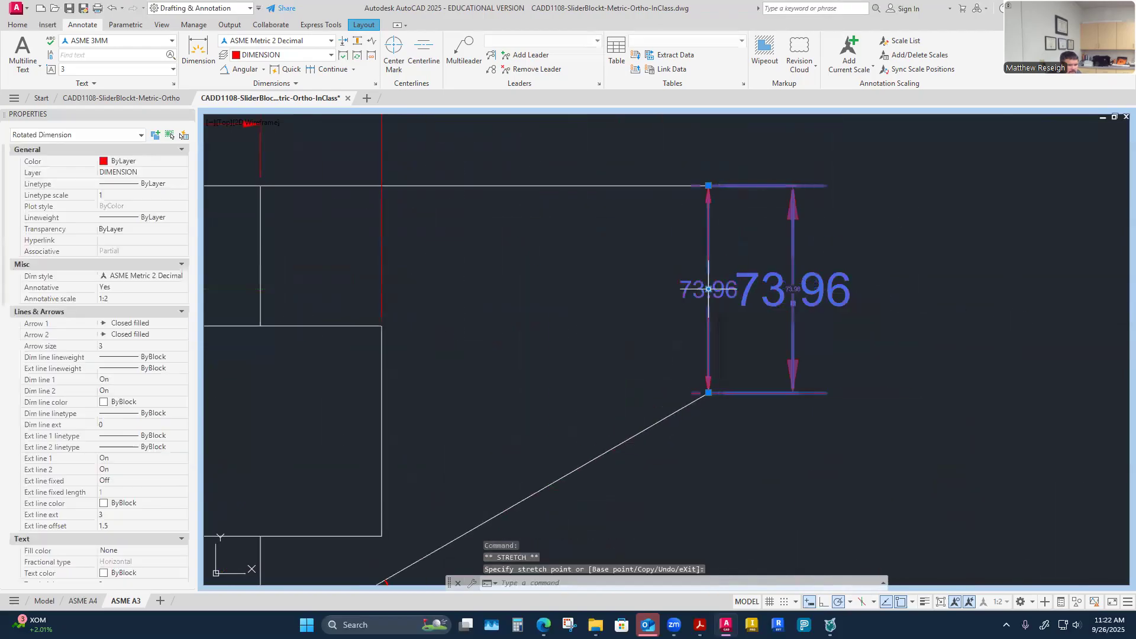
pyautogui.write('10')
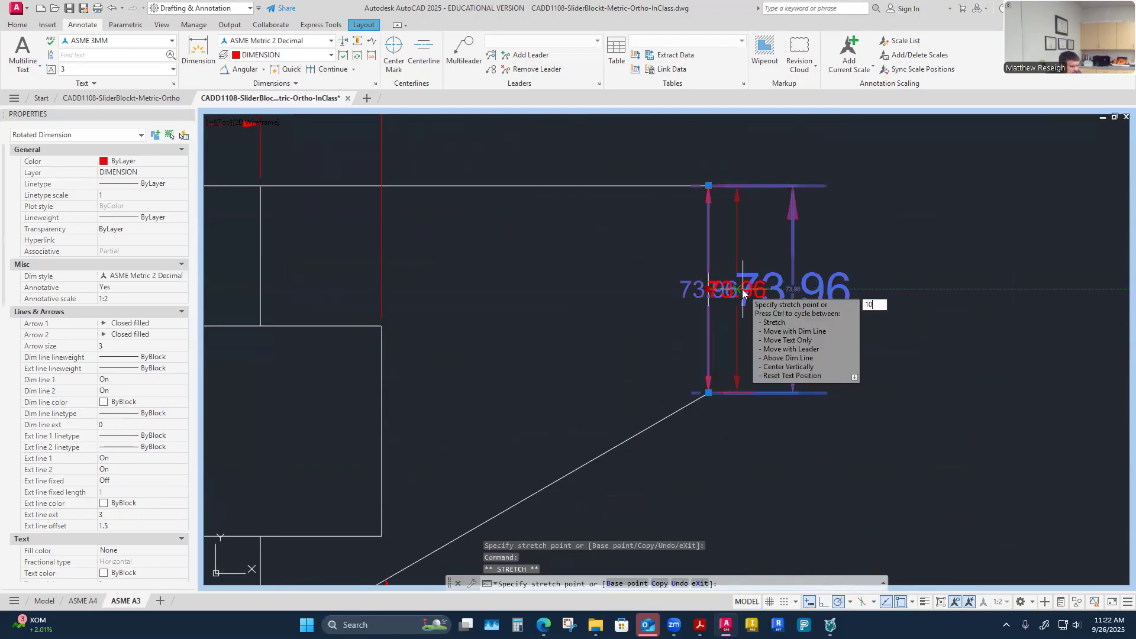
pyautogui.press('Return')
pyautogui.press('Escape')
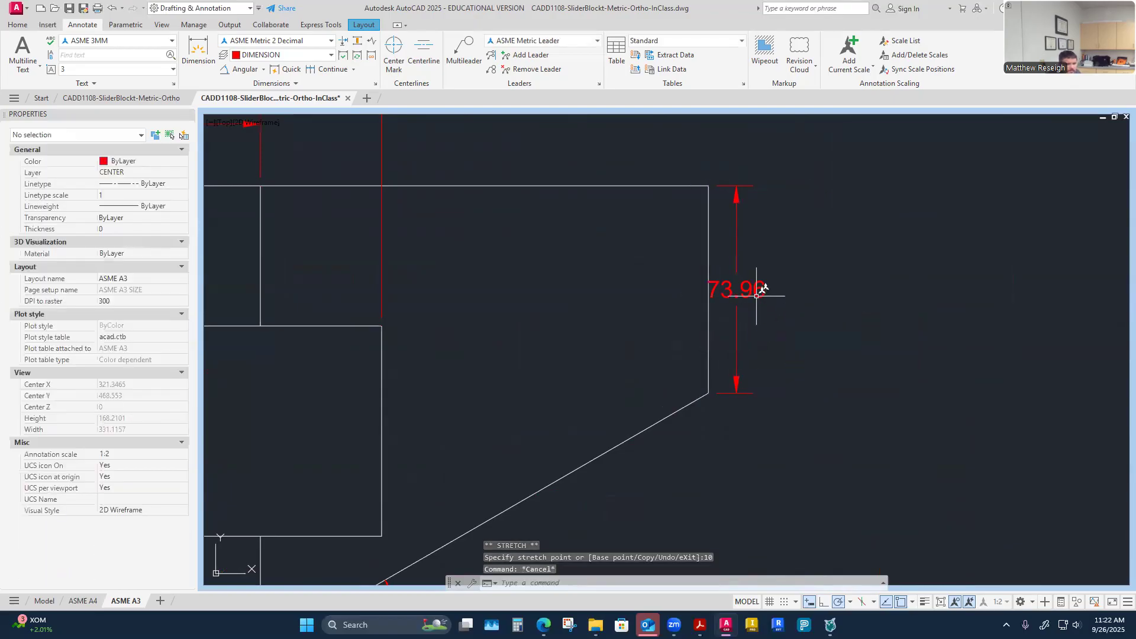
# Step: Reposition the top view's 73.96 mm dimension slightly farther outside the block's right edge so its text clears the outline
pyautogui.click(758, 290)
pyautogui.click(723, 293)
pyautogui.scroll(2, 723, 294)
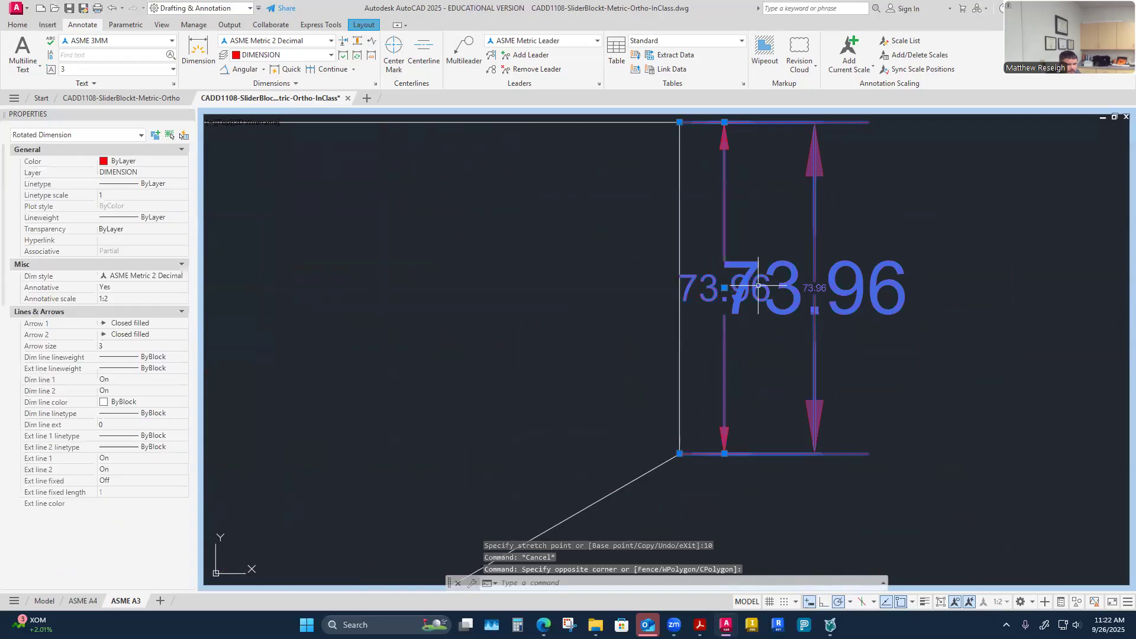
pyautogui.click(724, 290)
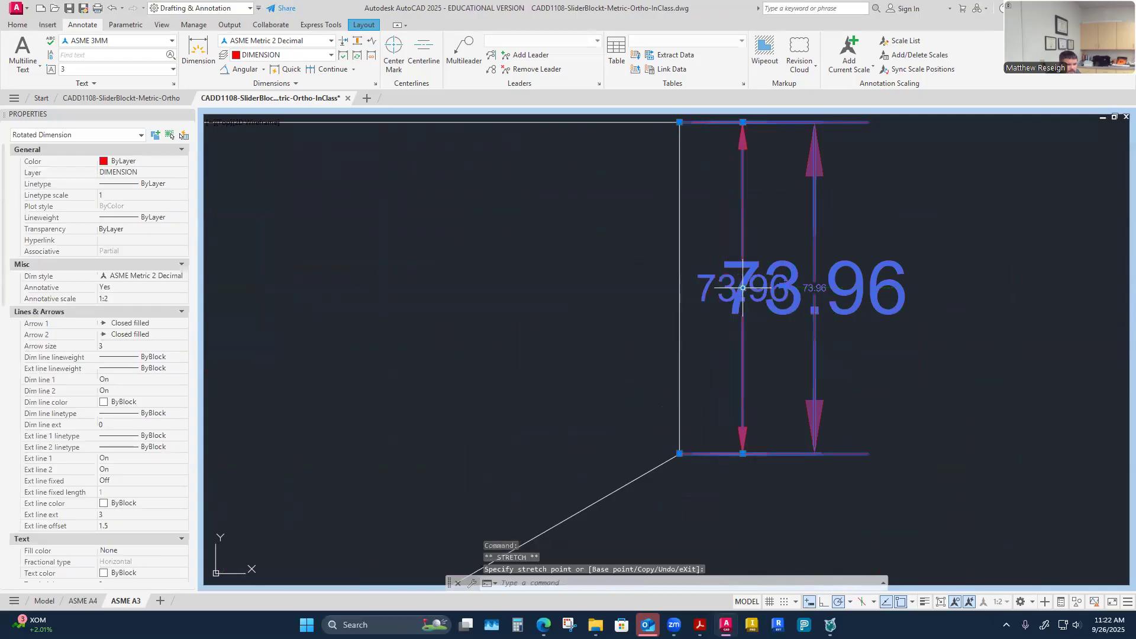
pyautogui.press('Escape')
pyautogui.press('Escape')
pyautogui.scroll(-4, 652, 308)
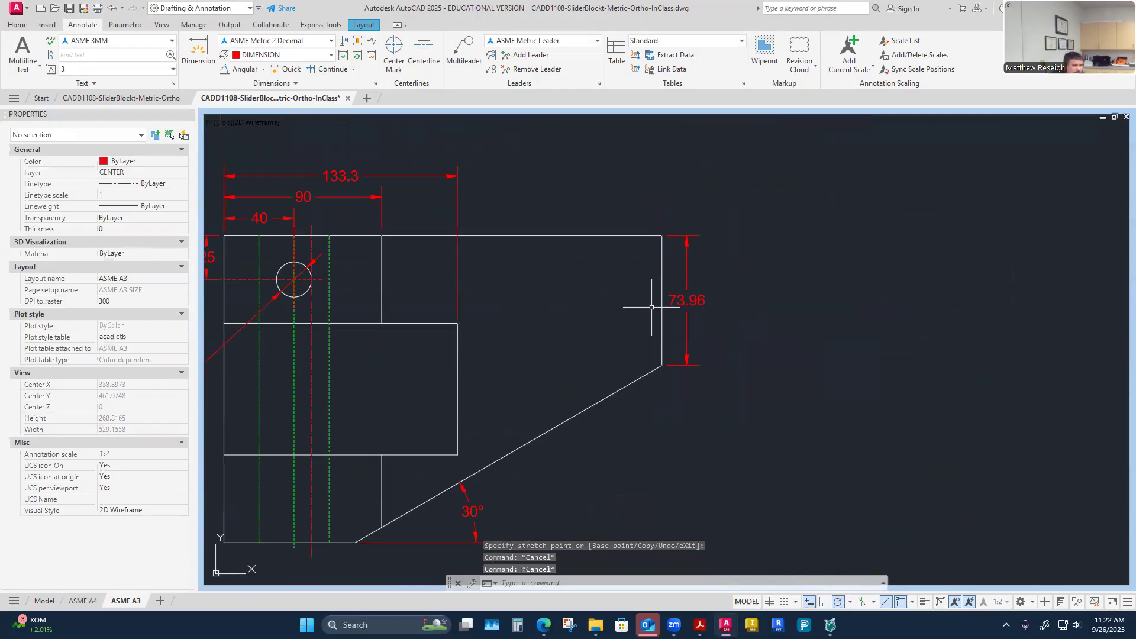
# Step: Reposition the top view's Ø20 THRU callout above the block's upper edge, just right of the 40 mm dimension and below the 90 mm dimension line
pyautogui.scroll(-3, 642, 307)
pyautogui.scroll(1, 432, 384)
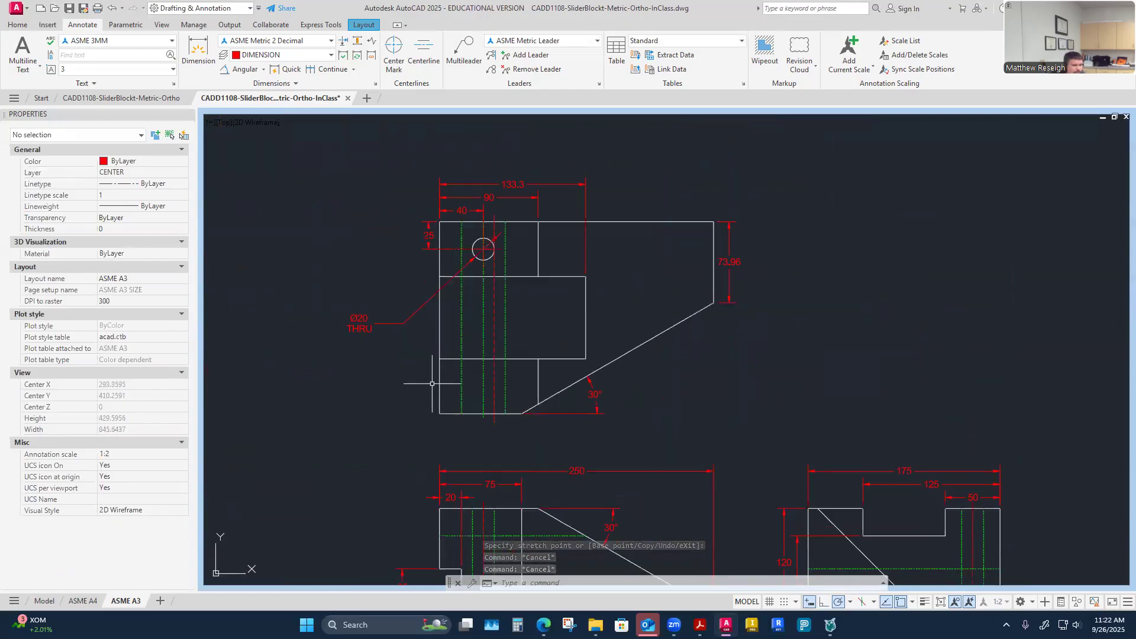
pyautogui.scroll(2, 444, 296)
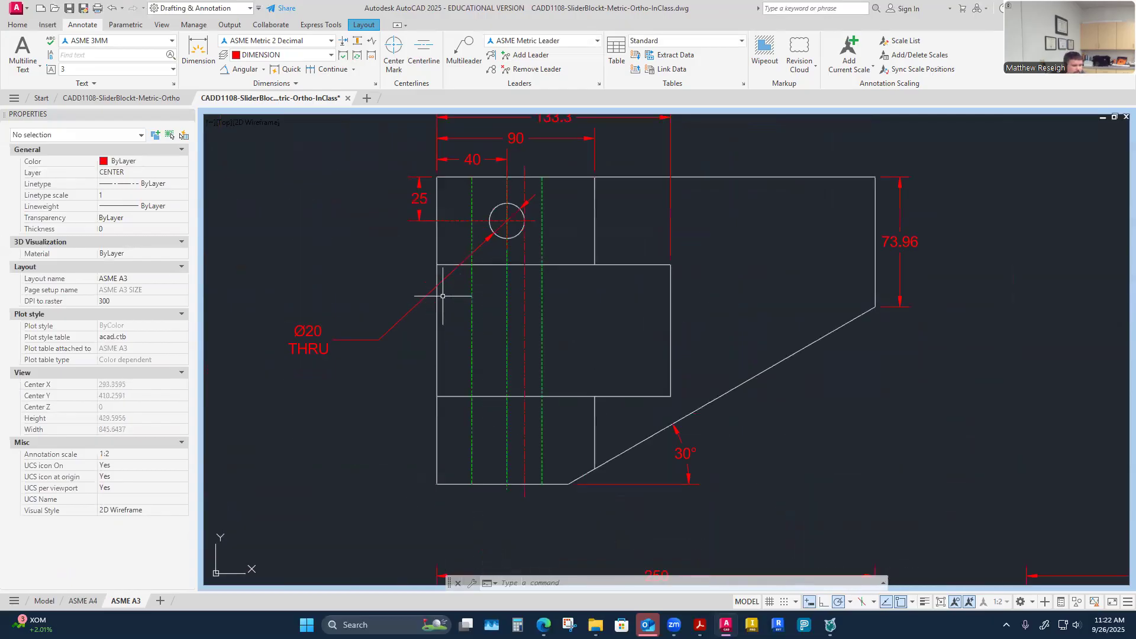
pyautogui.click(304, 332)
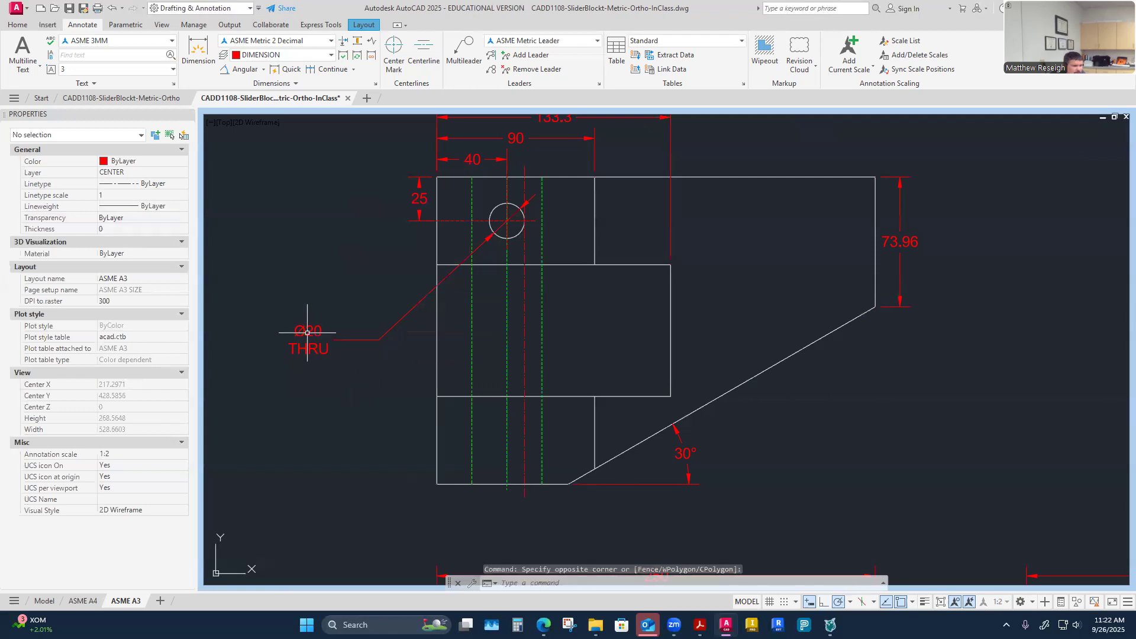
pyautogui.click(309, 333)
pyautogui.click(308, 335)
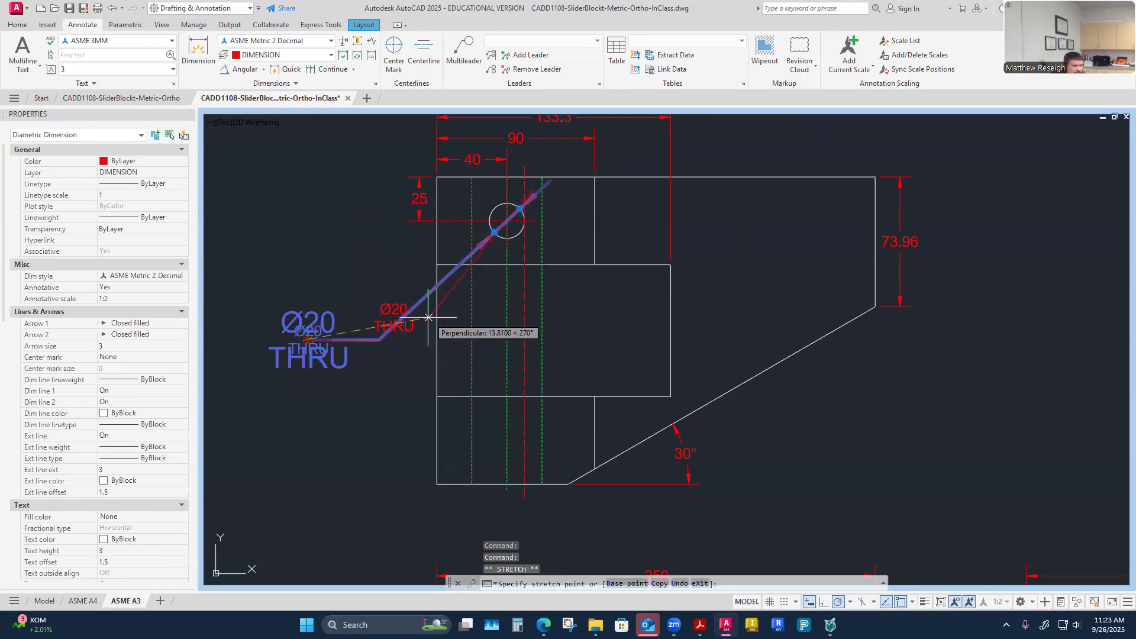
pyautogui.scroll(3, 598, 151)
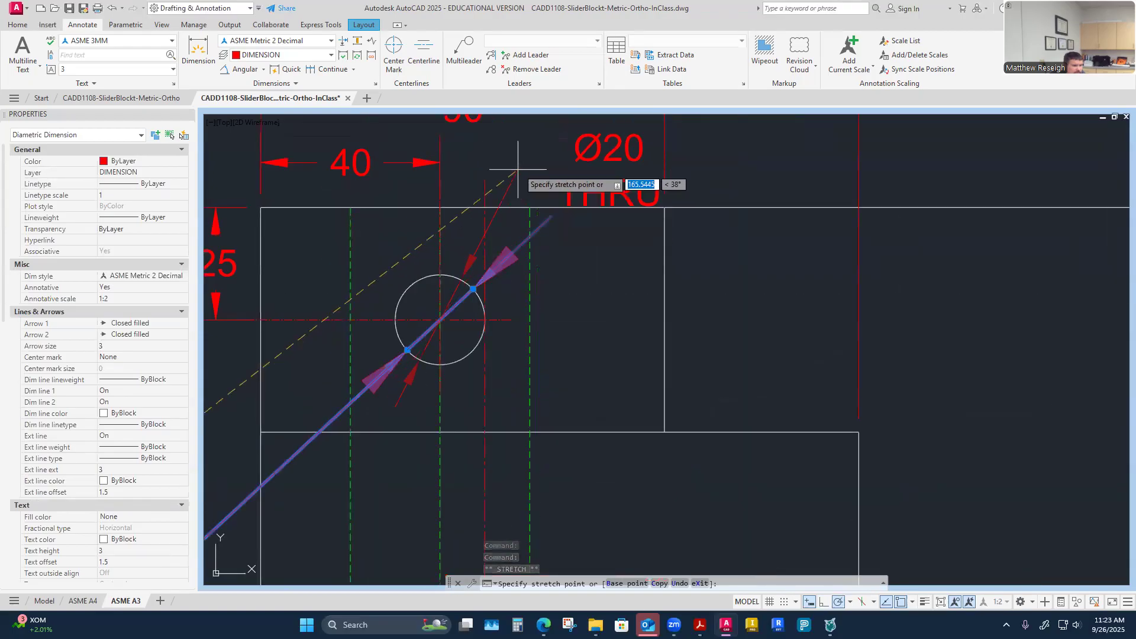
pyautogui.scroll(-2, 496, 173)
pyautogui.scroll(2, 494, 169)
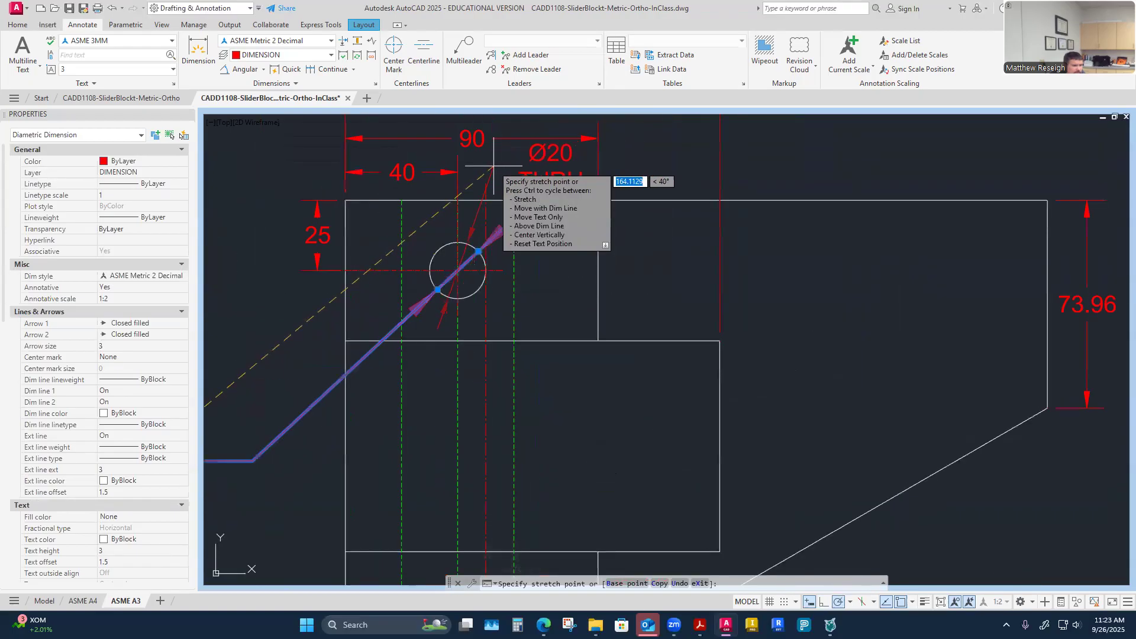
pyautogui.press('Escape')
pyautogui.press('Escape')
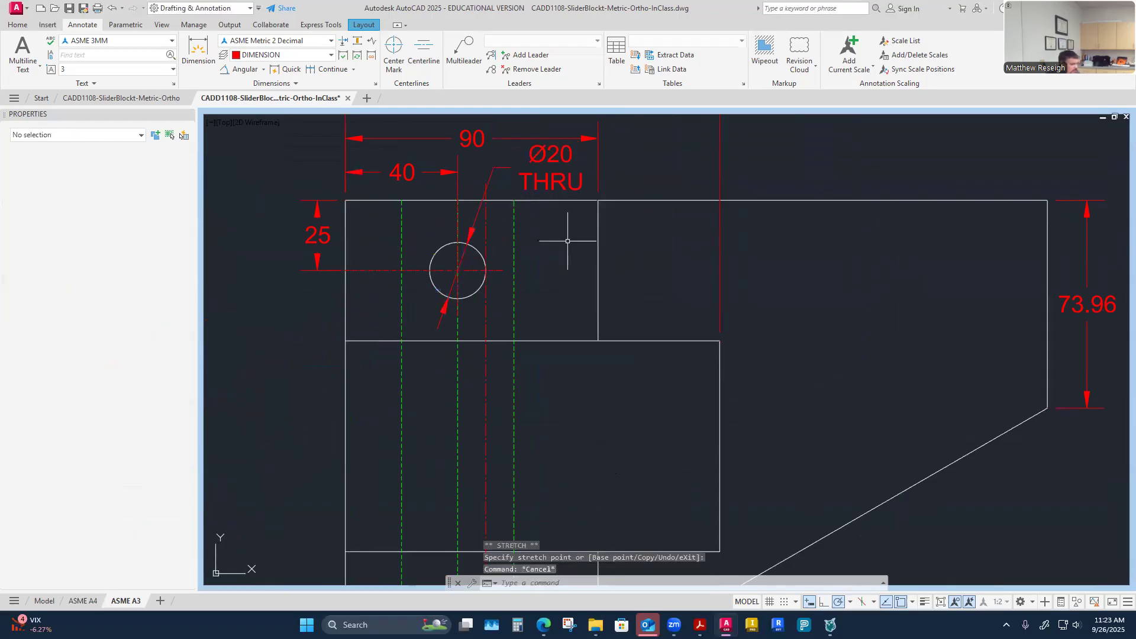
# Step: Restore the maximized viewport to the ASME A3 paper layout and save the drawing
pyautogui.scroll(-5, 526, 228)
pyautogui.scroll(3, 526, 227)
pyautogui.scroll(-3, 516, 262)
pyautogui.scroll(-2, 516, 312)
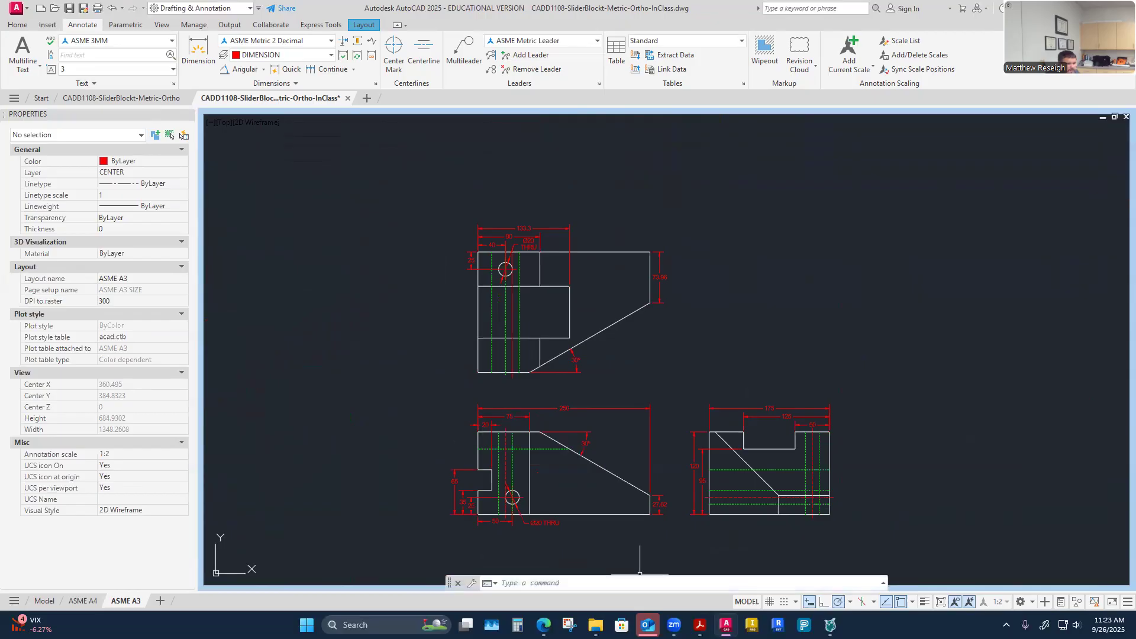
pyautogui.click(941, 603)
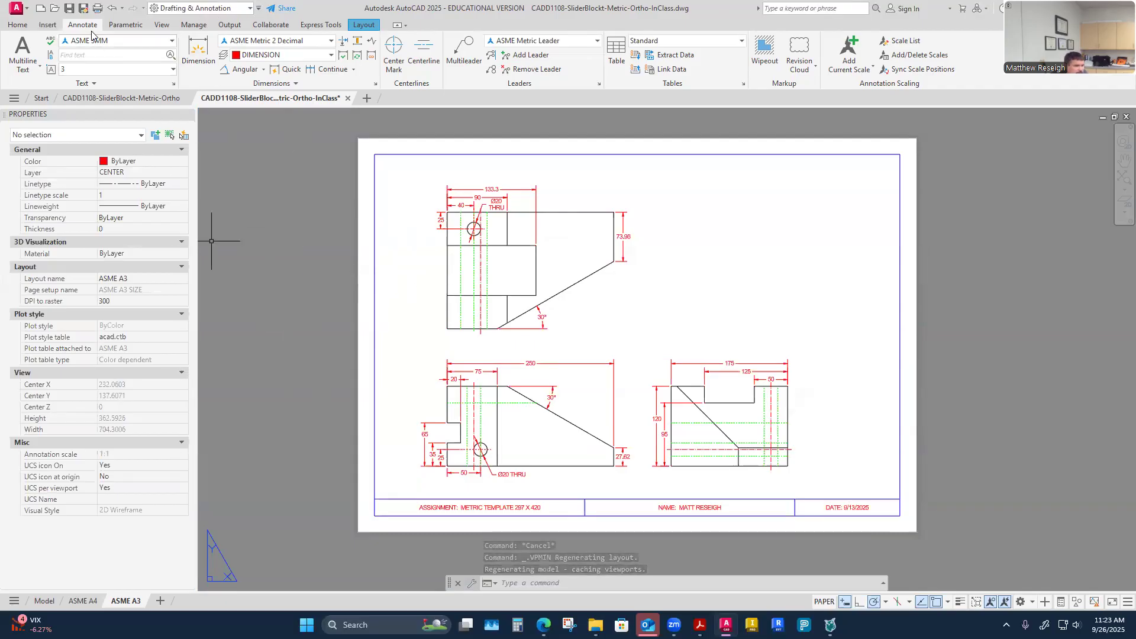
pyautogui.click(70, 9)
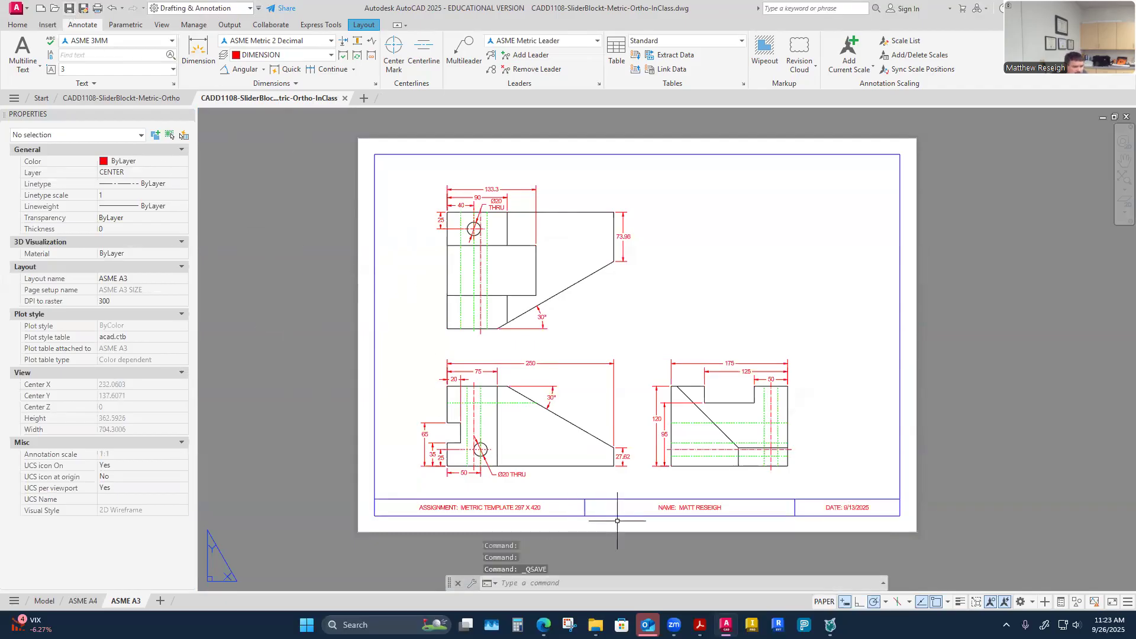
# Step: Change the title block's assignment entry to CADD 1108 SLIDER BLOCK
pyautogui.scroll(4, 531, 514)
pyautogui.doubleClick(549, 500)
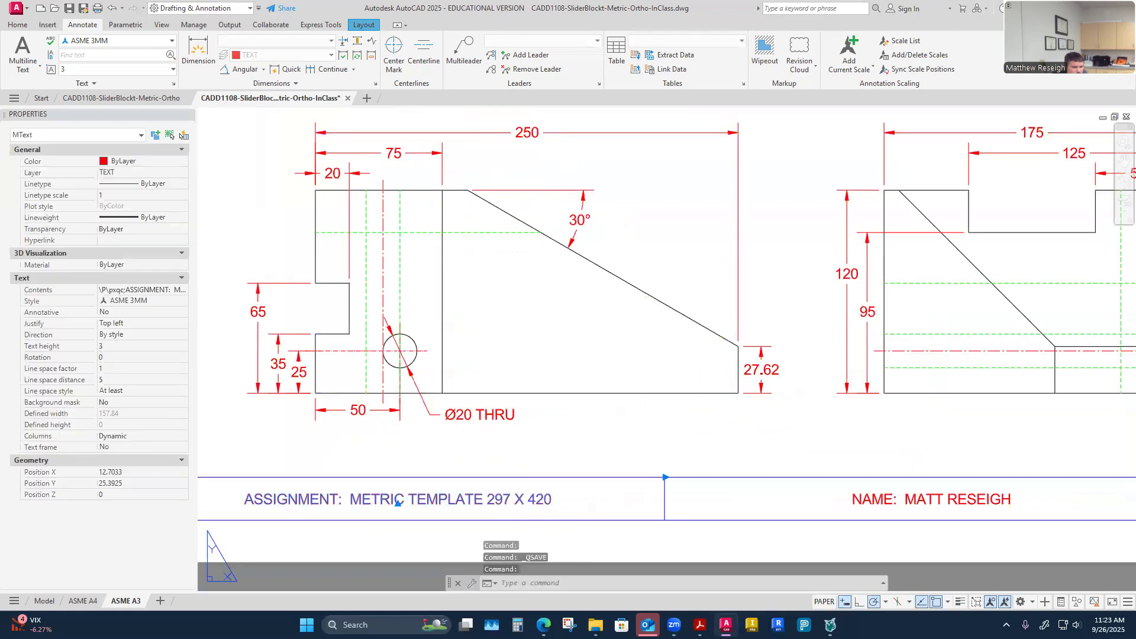
pyautogui.press('BackSpace')
pyautogui.press('BackSpace')
pyautogui.press('BackSpace')
pyautogui.press('BackSpace')
pyautogui.press('BackSpace')
pyautogui.press('BackSpace')
pyautogui.press('BackSpace')
pyautogui.press('BackSpace')
pyautogui.press('BackSpace')
pyautogui.press('BackSpace')
pyautogui.press('BackSpace')
pyautogui.press('BackSpace')
pyautogui.press('BackSpace')
pyautogui.press('BackSpace')
pyautogui.press('BackSpace')
pyautogui.press('BackSpace')
pyautogui.press('BackSpace')
pyautogui.press('BackSpace')
pyautogui.press('BackSpace')
pyautogui.press('BackSpace')
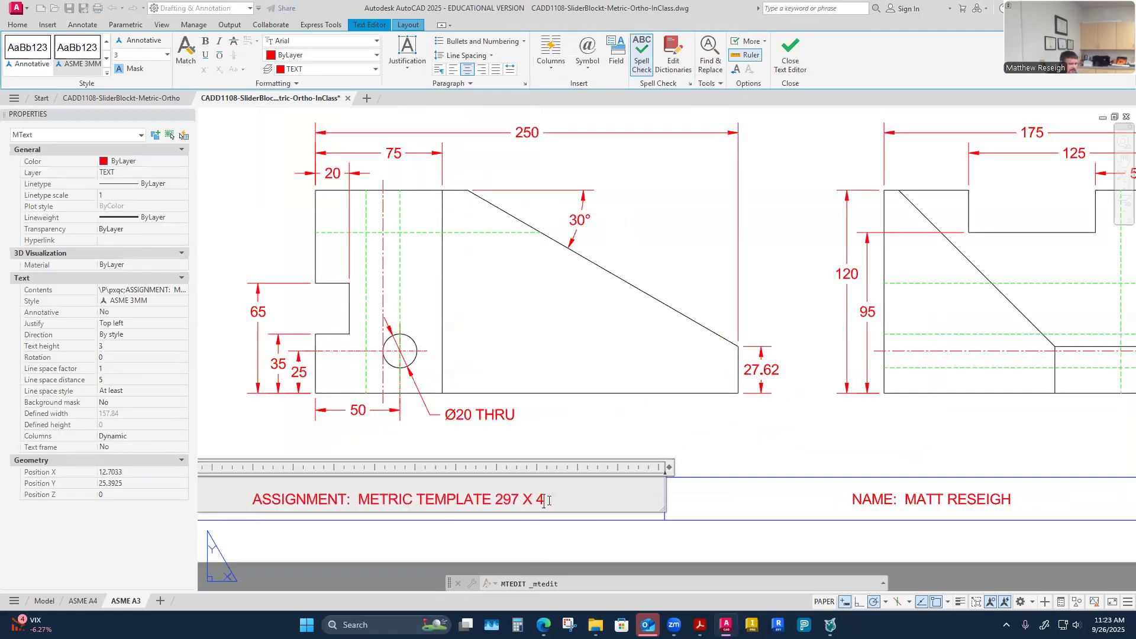
pyautogui.press('BackSpace')
pyautogui.press('BackSpace')
pyautogui.press('BackSpace')
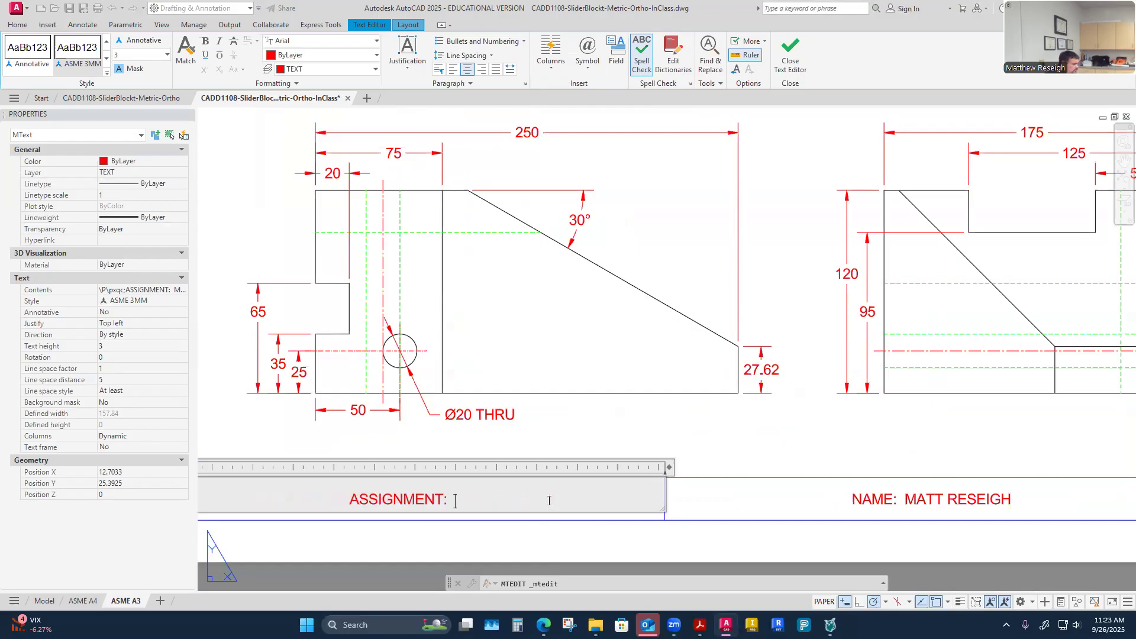
pyautogui.write('CA')
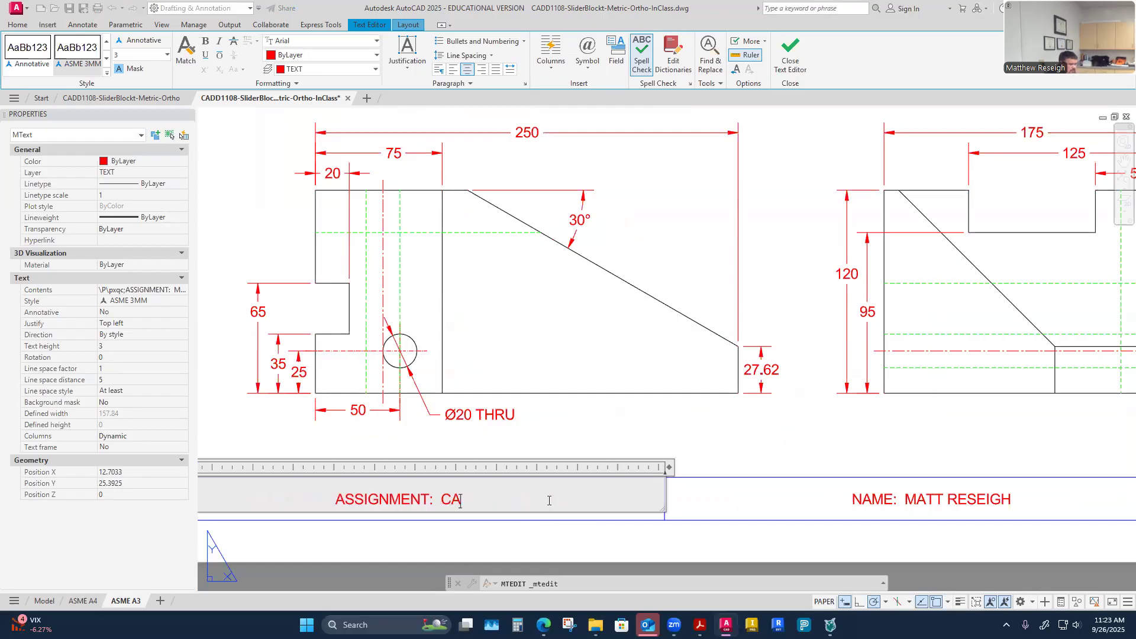
pyautogui.write('DD 1108 SLIDER BLOCK')
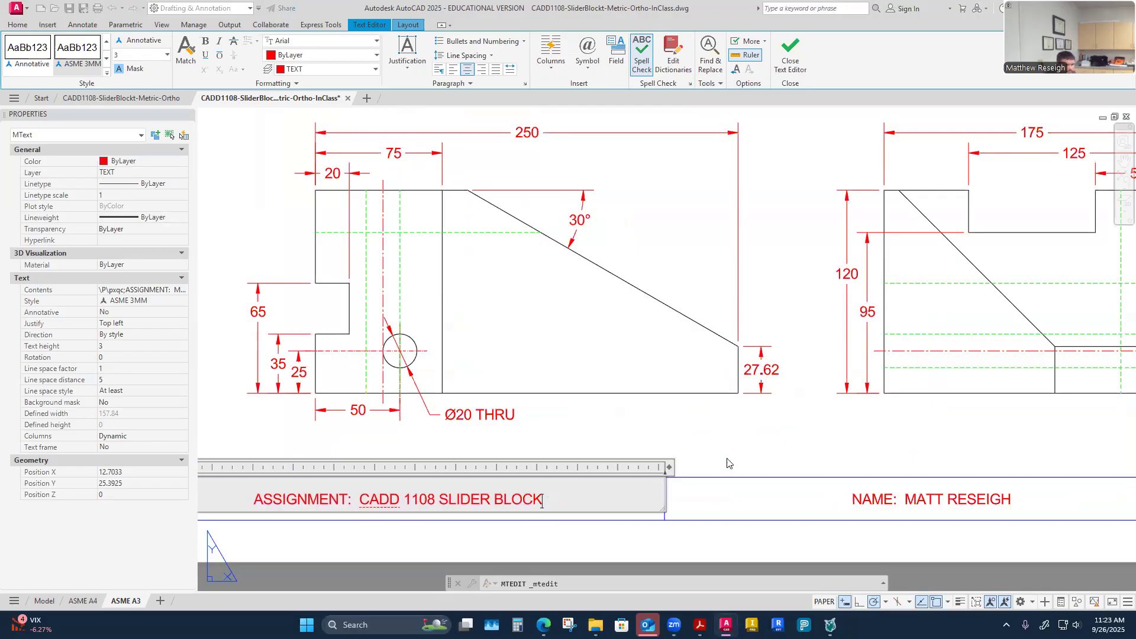
pyautogui.click(727, 463)
# Step: Set the title block's date to 9/26/2025
pyautogui.scroll(-3, 637, 473)
pyautogui.scroll(3, 834, 471)
pyautogui.doubleClick(739, 498)
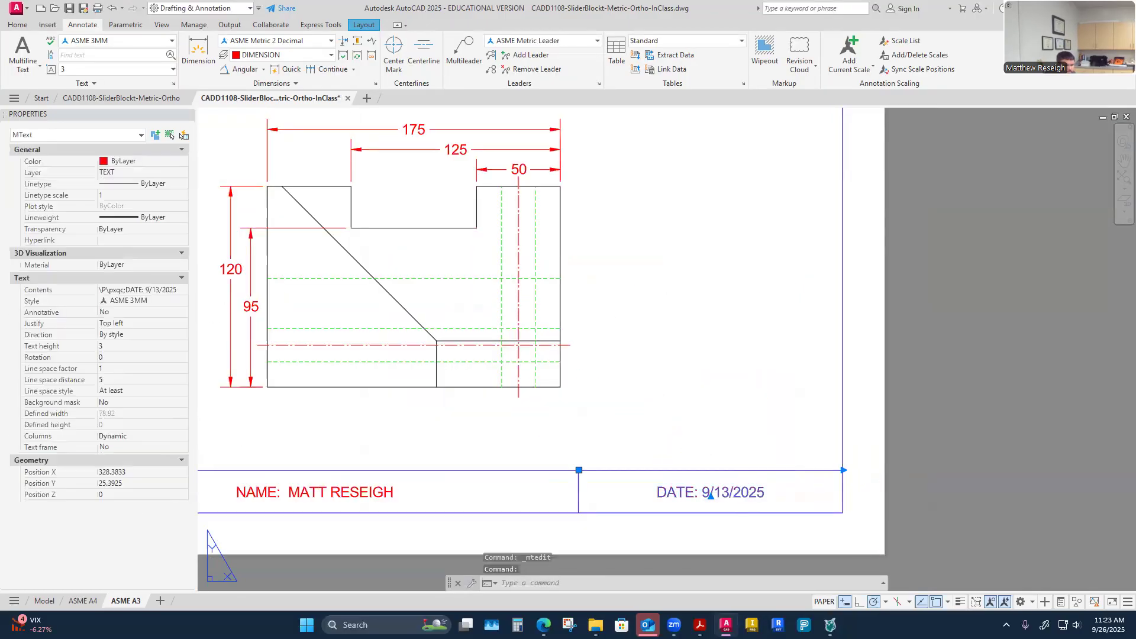
pyautogui.press('BackSpace')
pyautogui.press('BackSpace')
pyautogui.write('26')
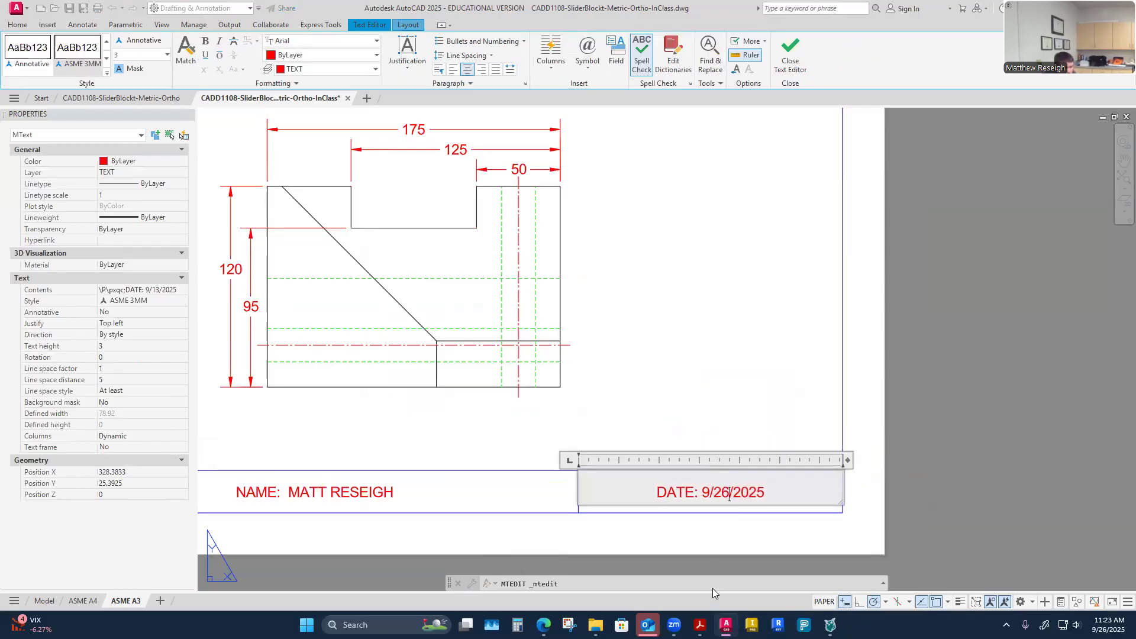
pyautogui.click(906, 498)
# Step: Check the dimensioned views on the sheet and preview the plot of the ASME A3 layout
pyautogui.scroll(-3, 906, 498)
pyautogui.scroll(2, 778, 395)
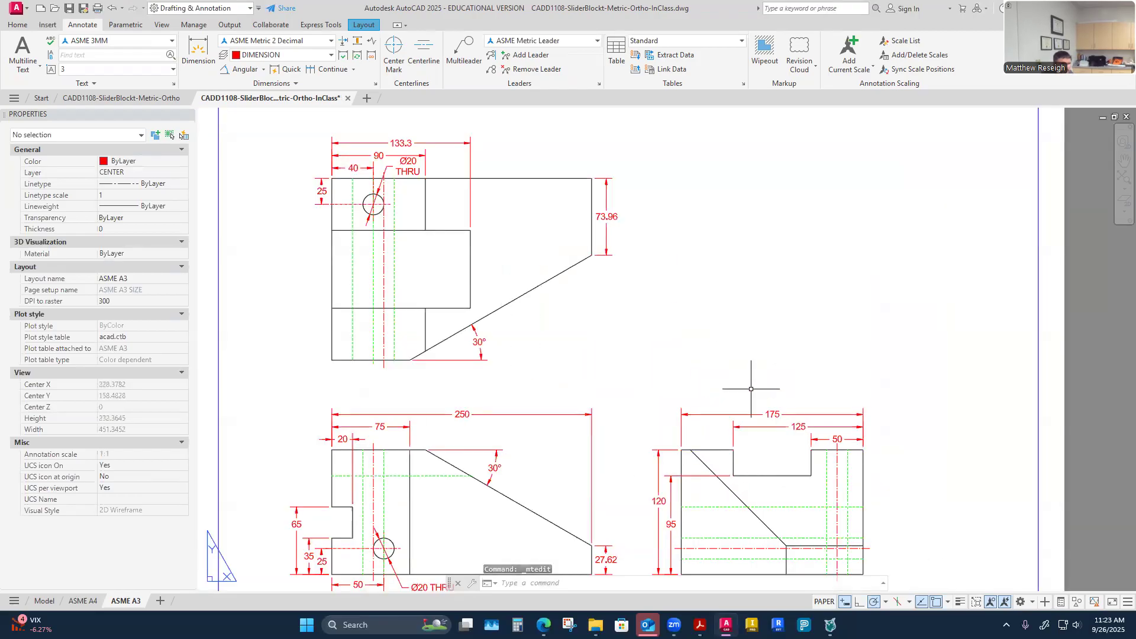
pyautogui.scroll(-4, 736, 381)
pyautogui.scroll(4, 724, 395)
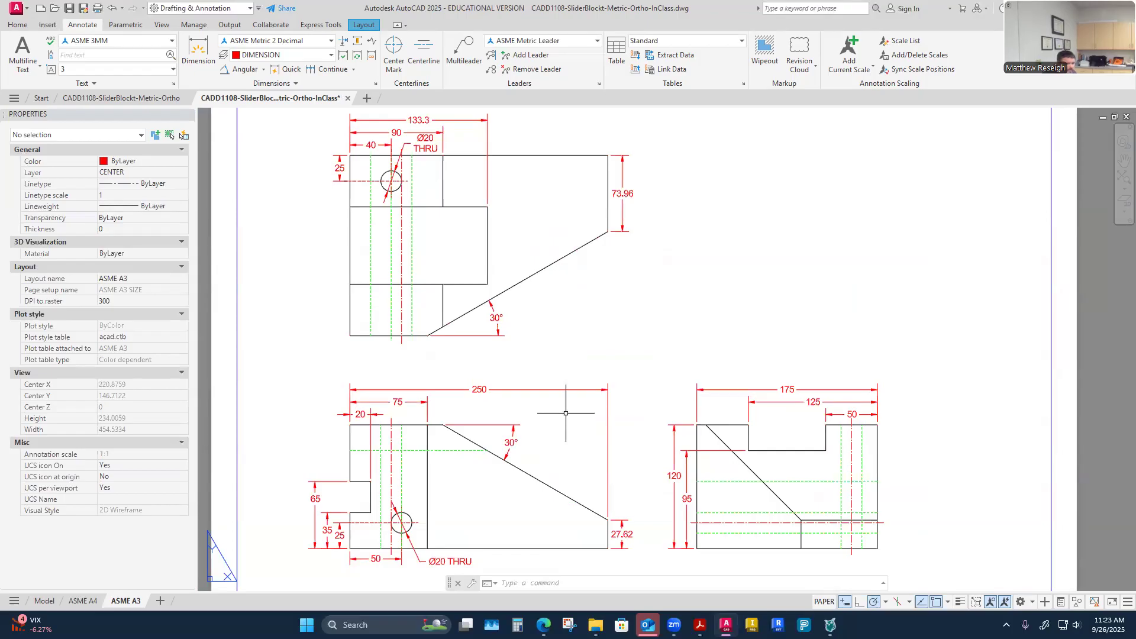
pyautogui.scroll(-2, 565, 412)
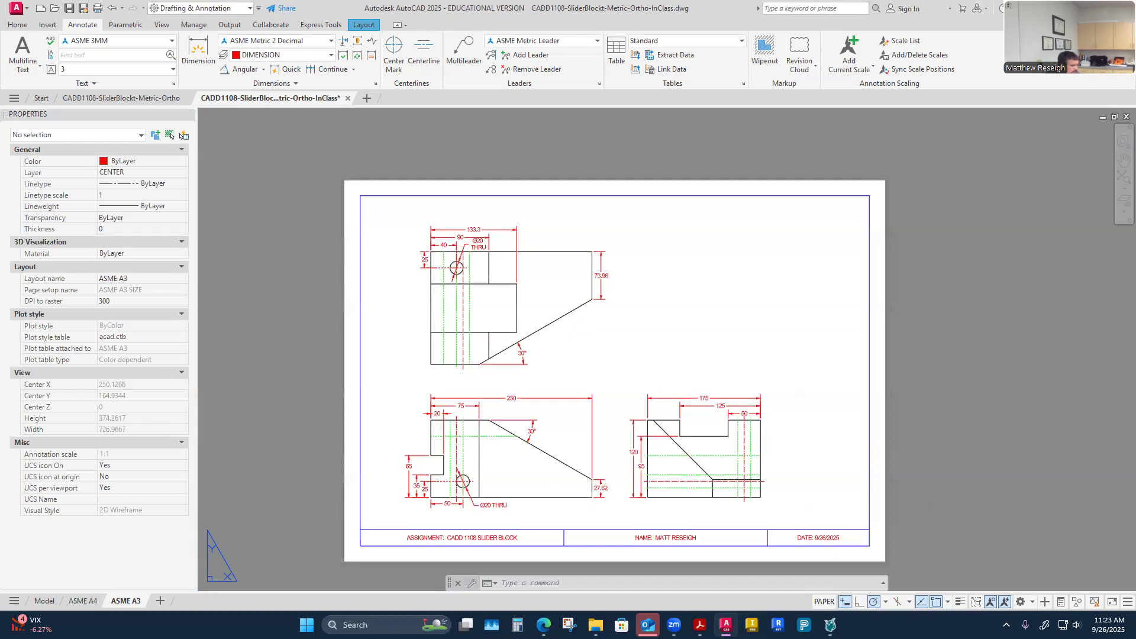
pyautogui.hotkey('ctrl', 'p')
pyautogui.click(424, 466)
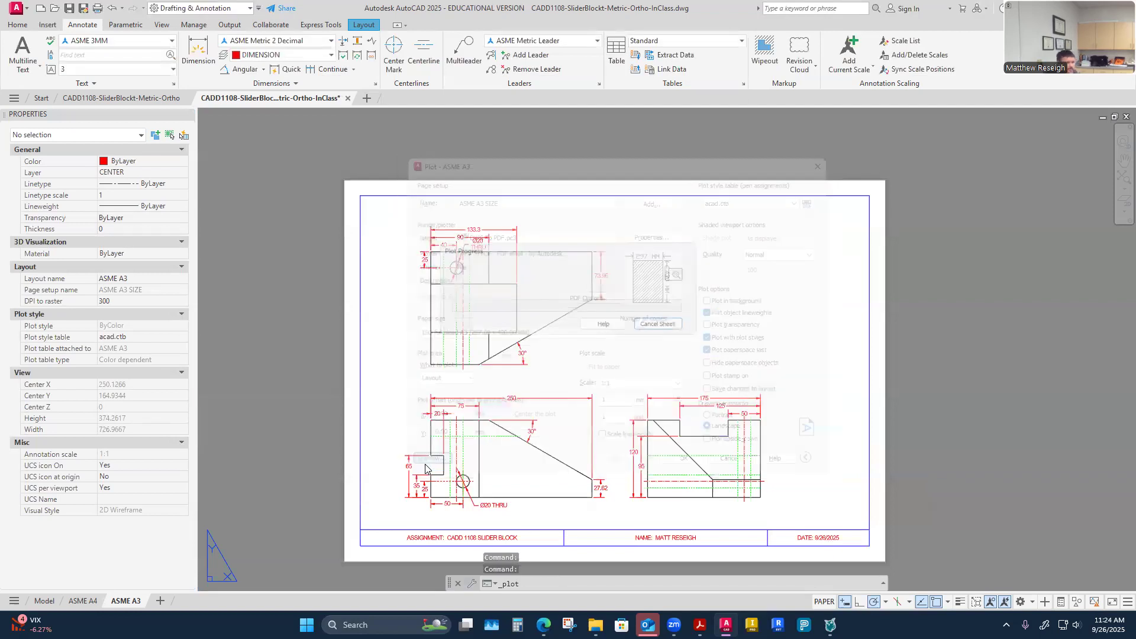